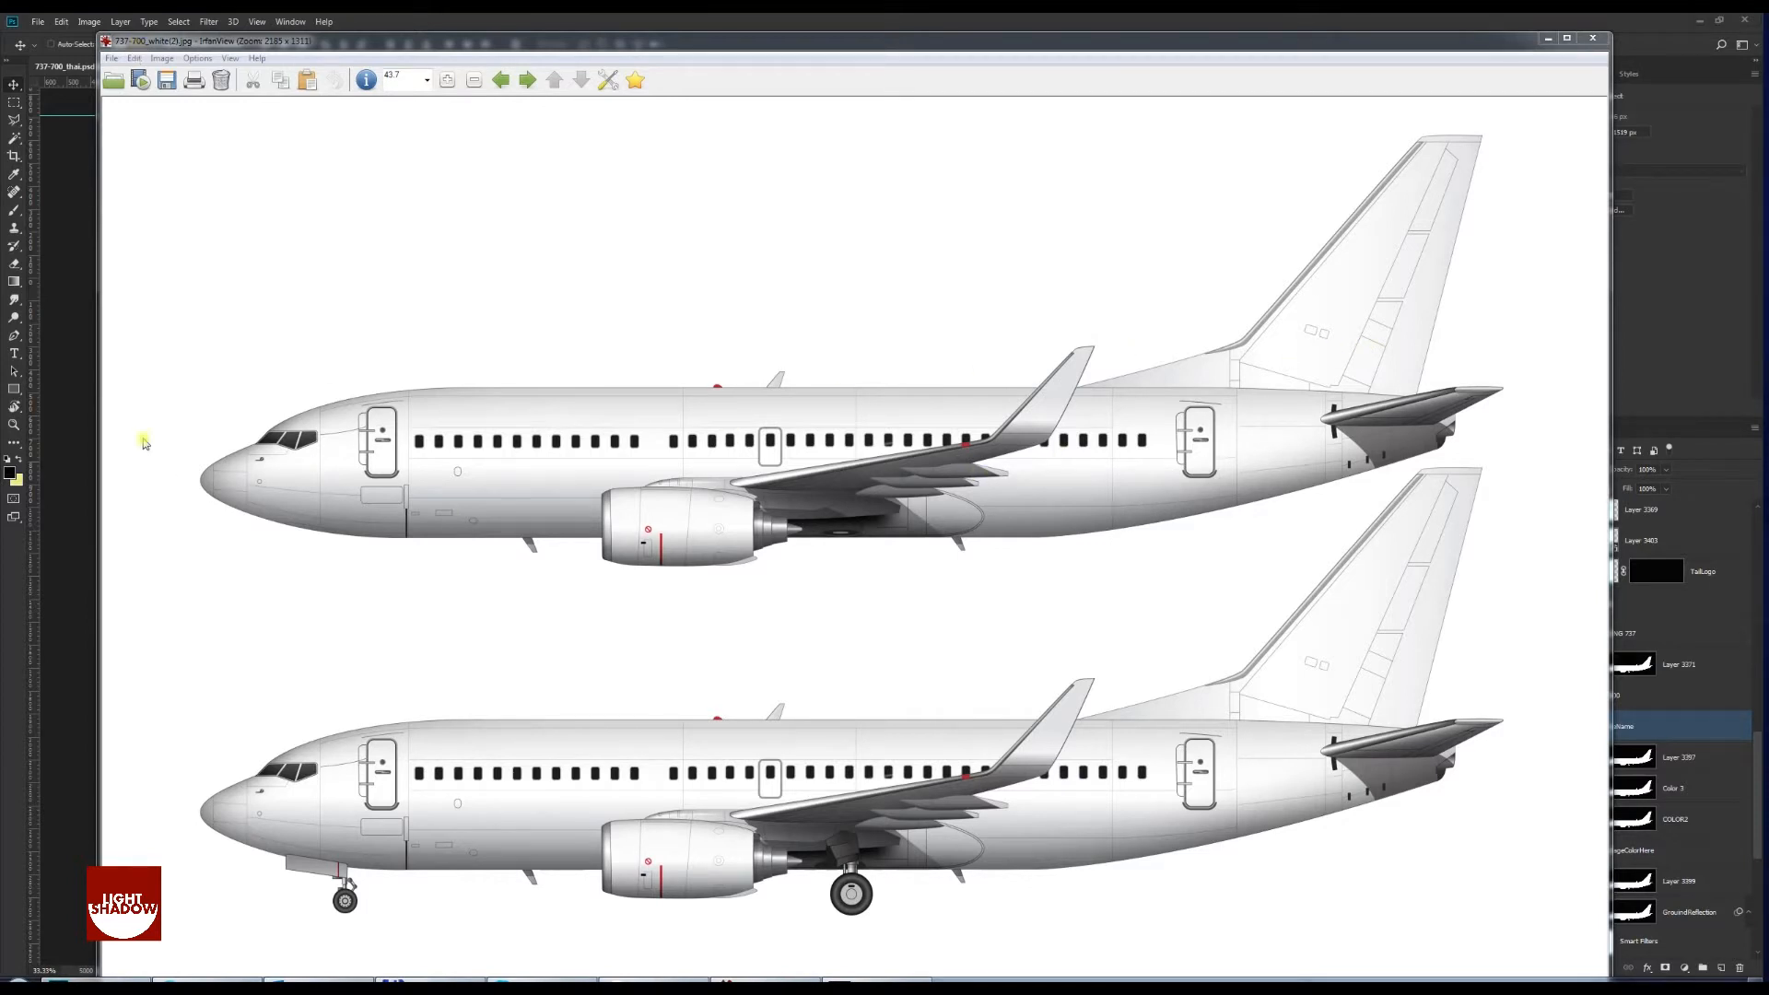
pyautogui.moveTo(486, 47); pyautogui.dragTo(475, 38)
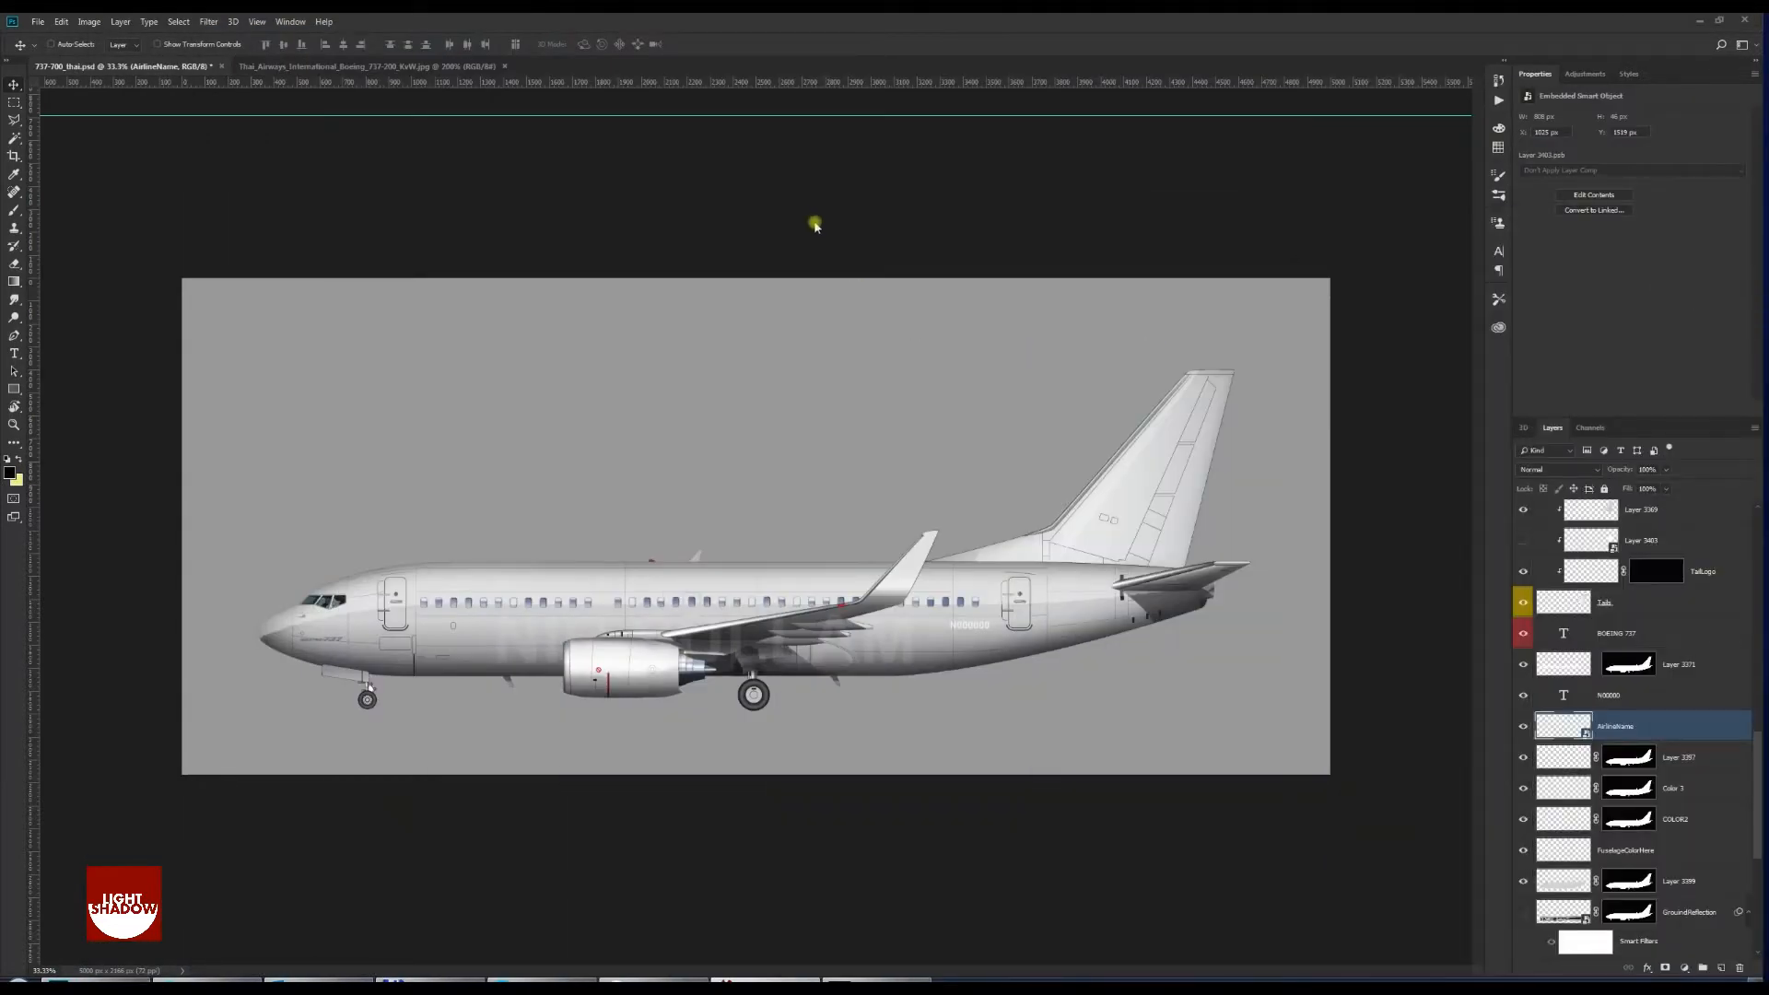
pyautogui.press('space')
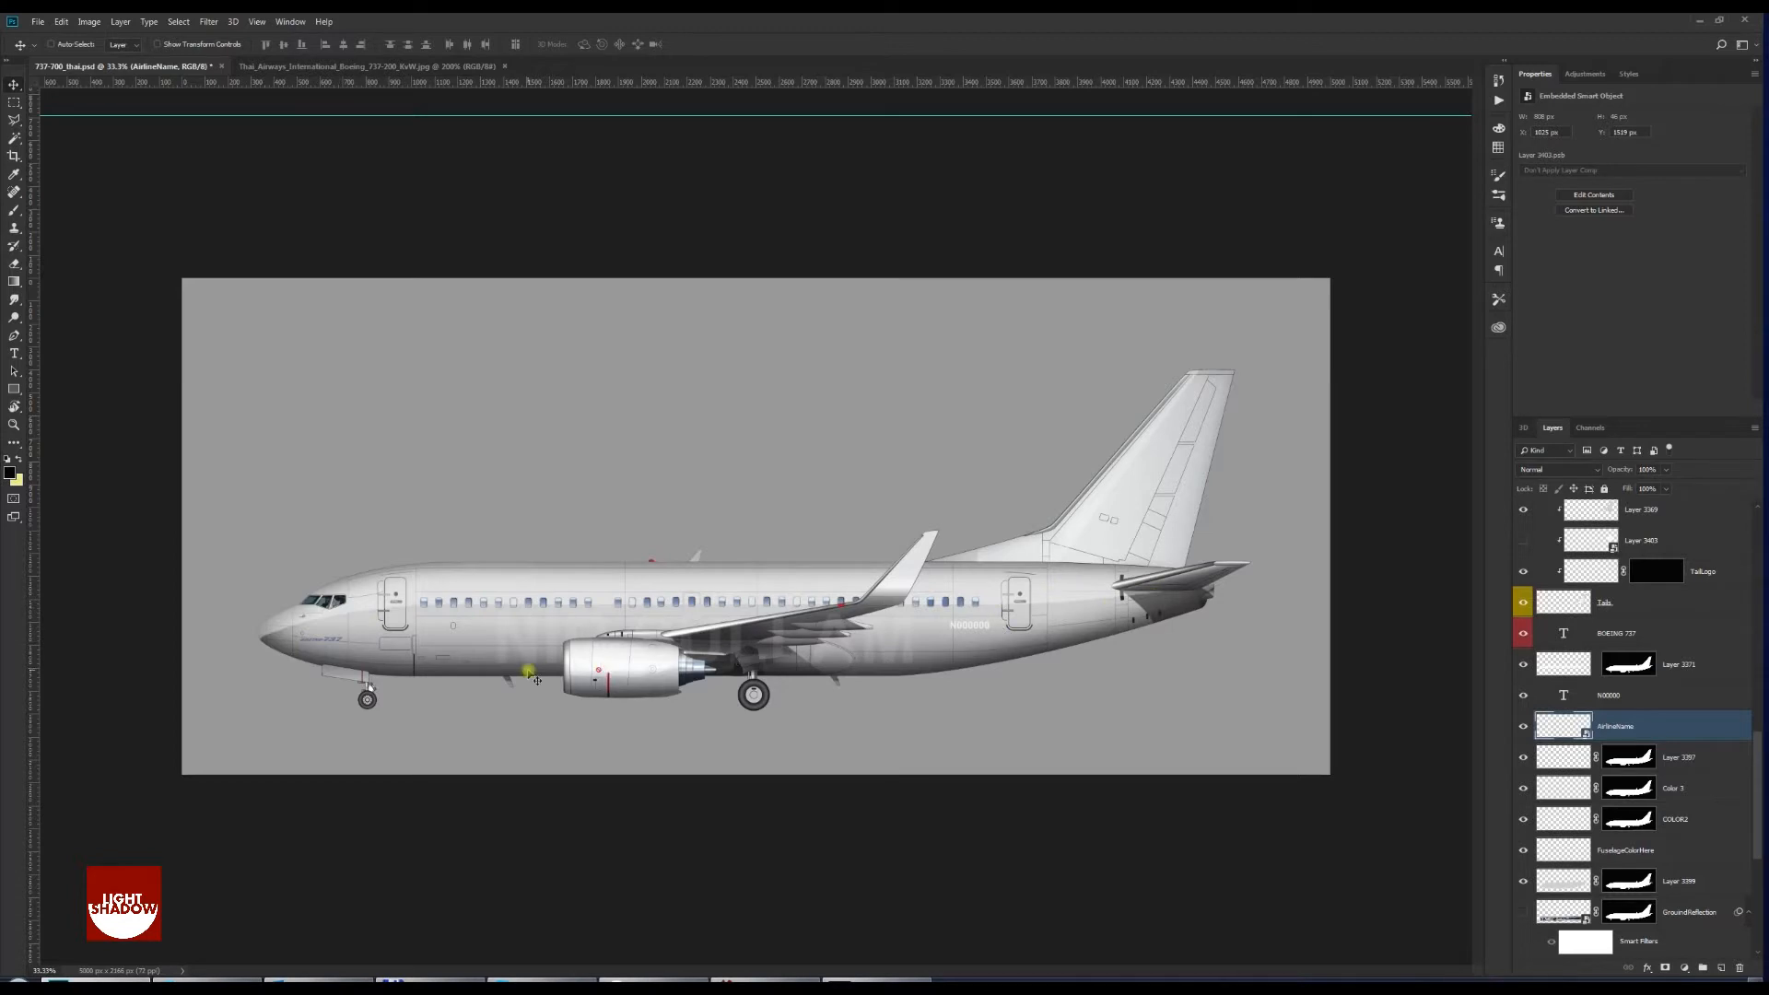
# Select the Tails layer from the aircraft's tail fin, view it alone, and restore the other layers' visibility
pyautogui.moveTo(1759, 789); pyautogui.dragTo(1759, 567)
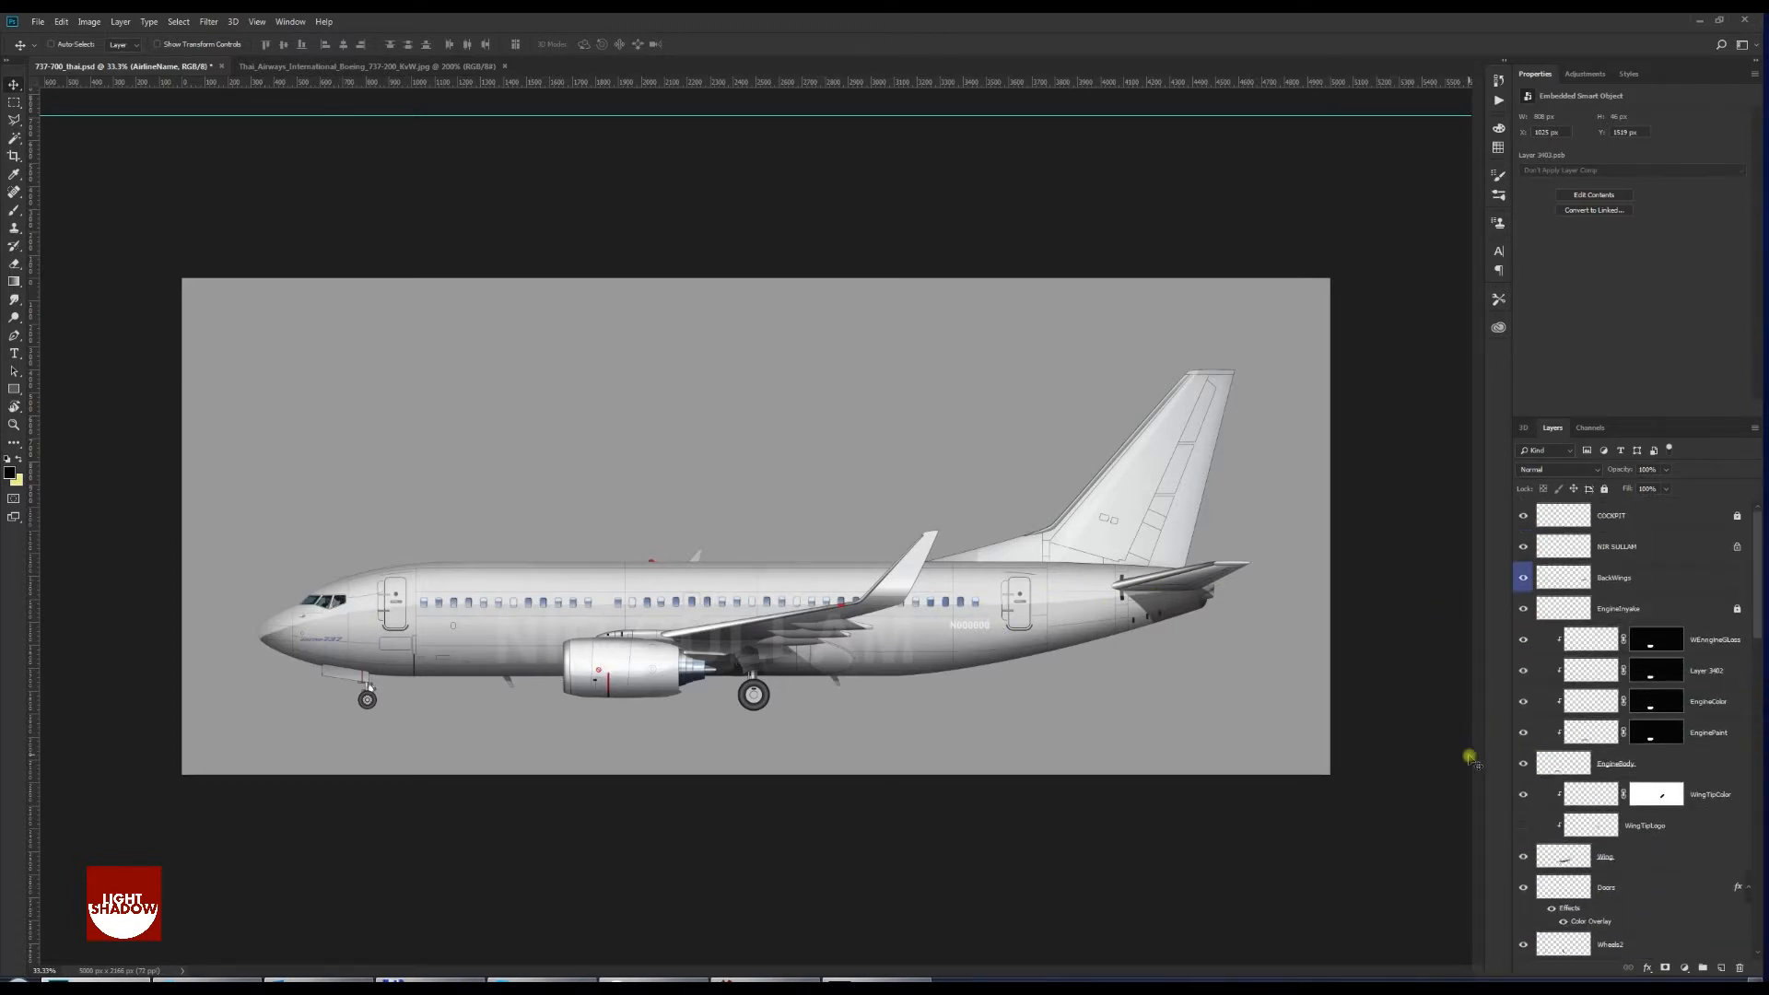
pyautogui.rightClick(1115, 507)
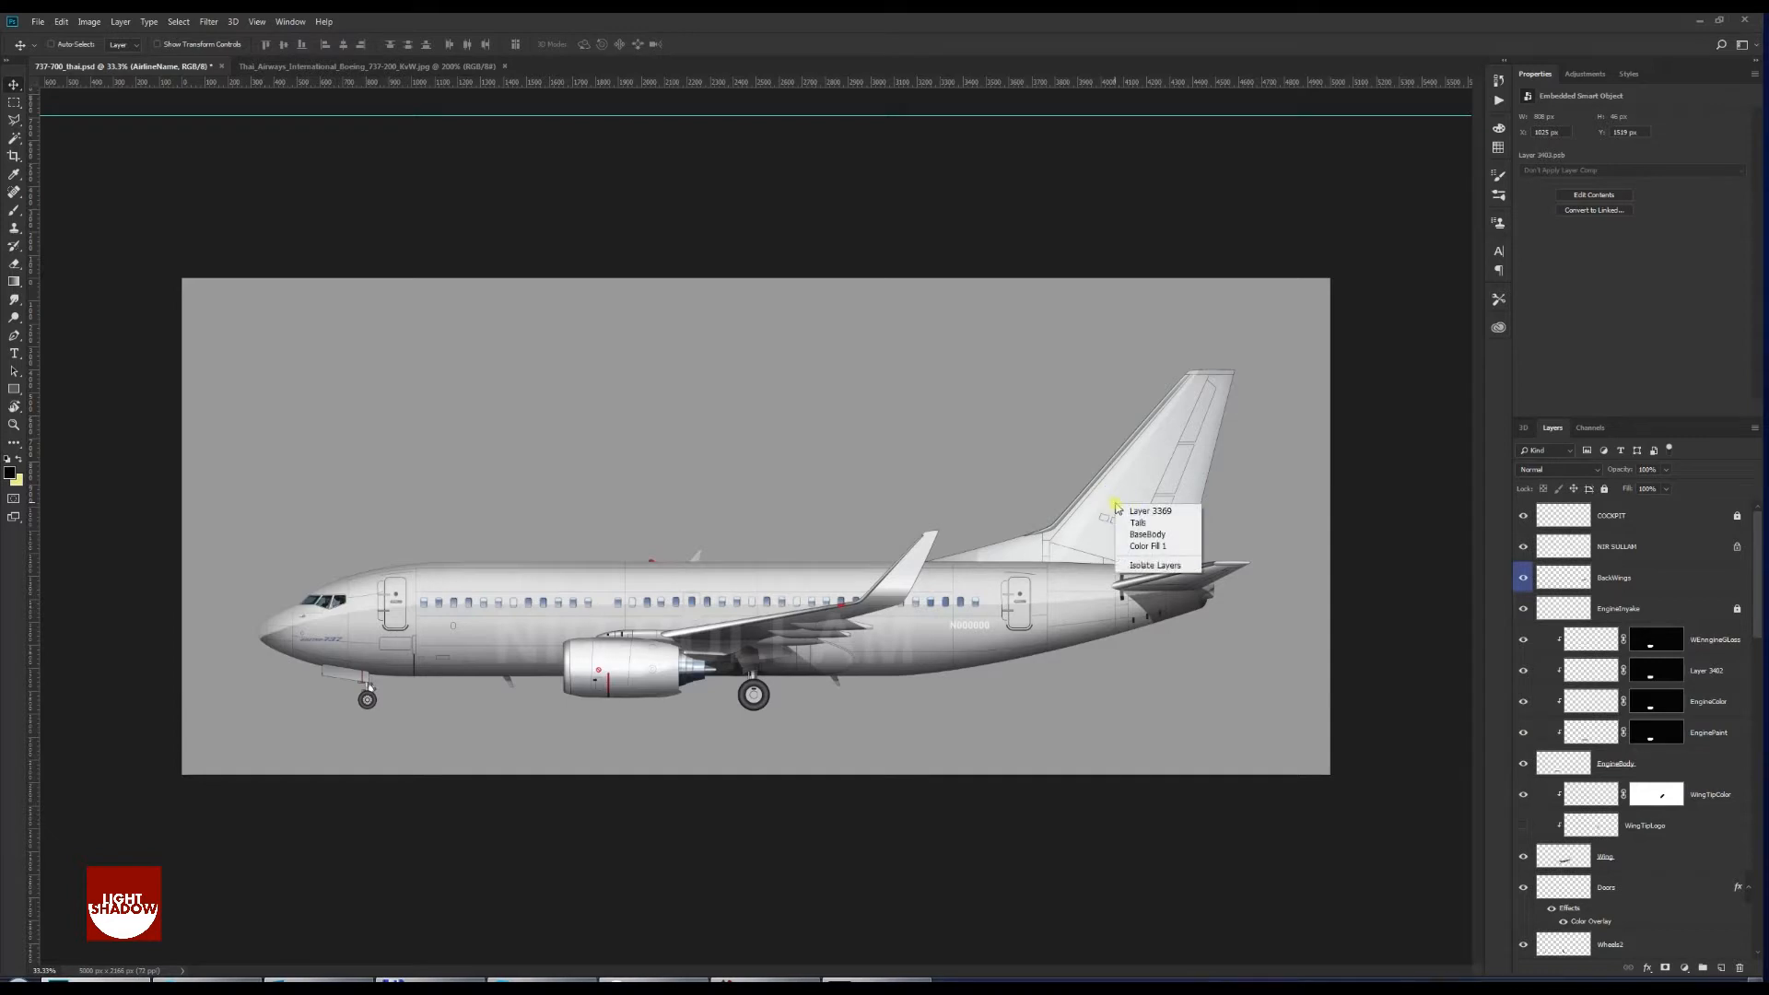
pyautogui.click(1139, 523)
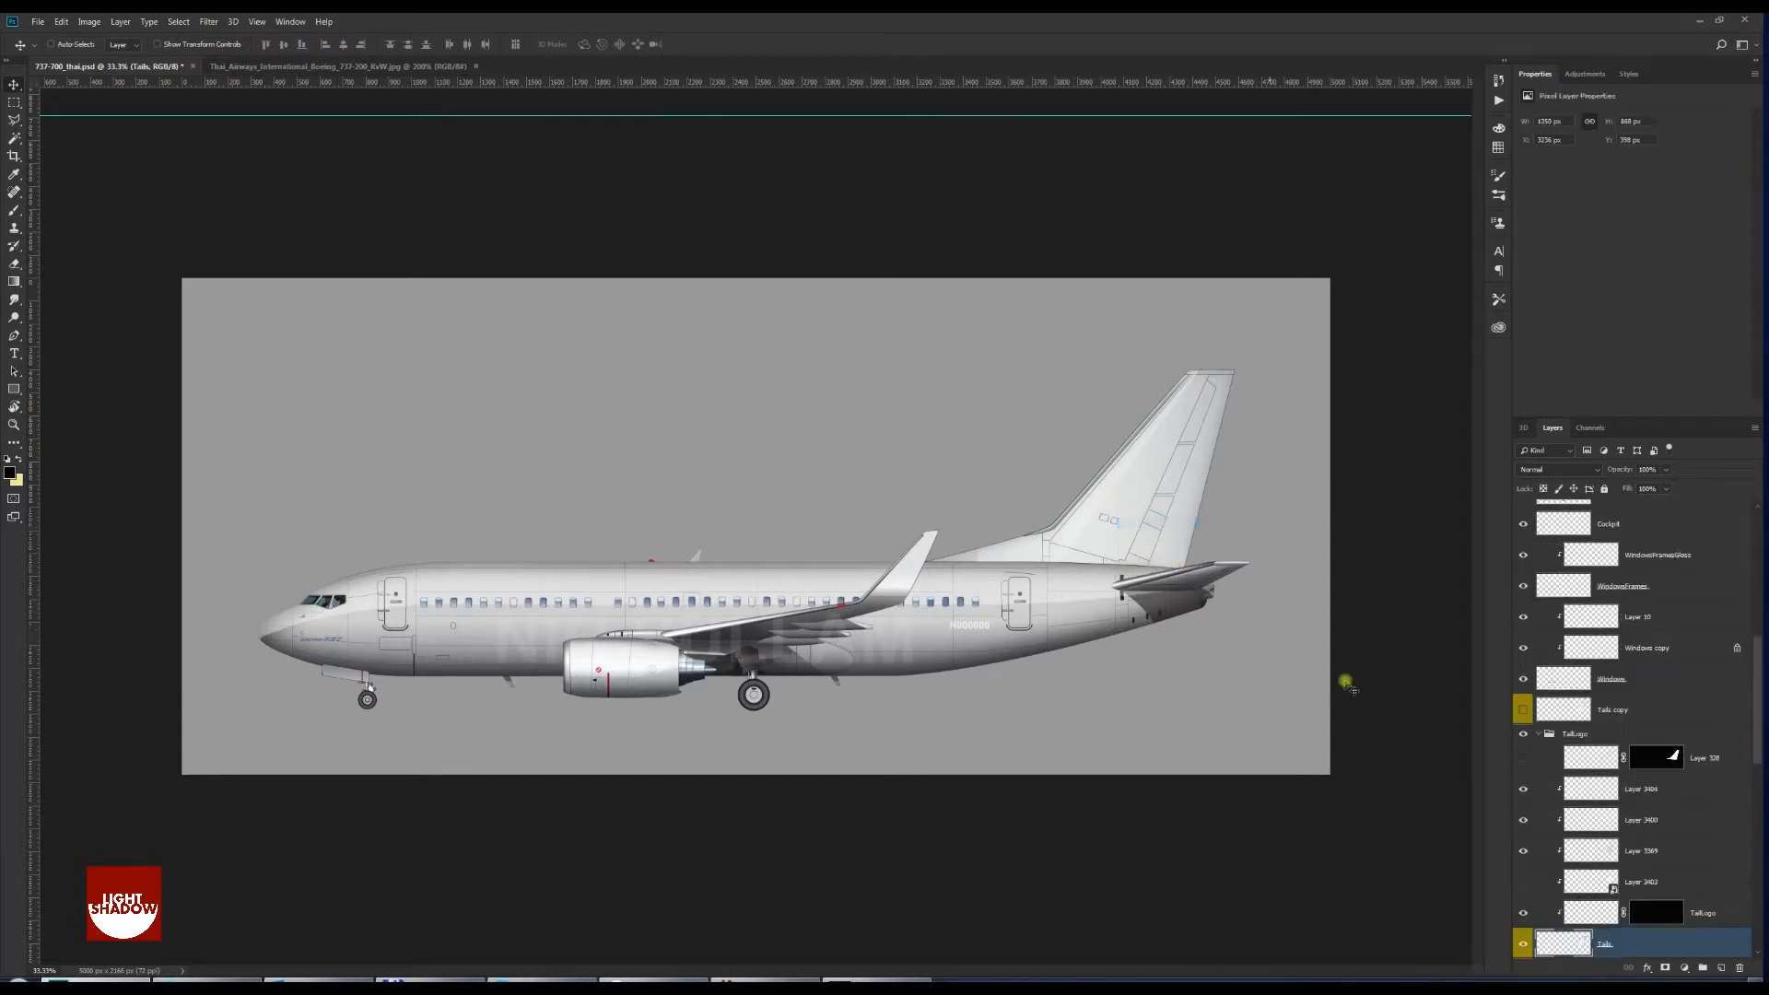
pyautogui.keyDown('alt'); pyautogui.click(1524, 945); pyautogui.keyUp('alt')
pyautogui.keyDown('alt'); pyautogui.click(1525, 946); pyautogui.keyUp('alt')
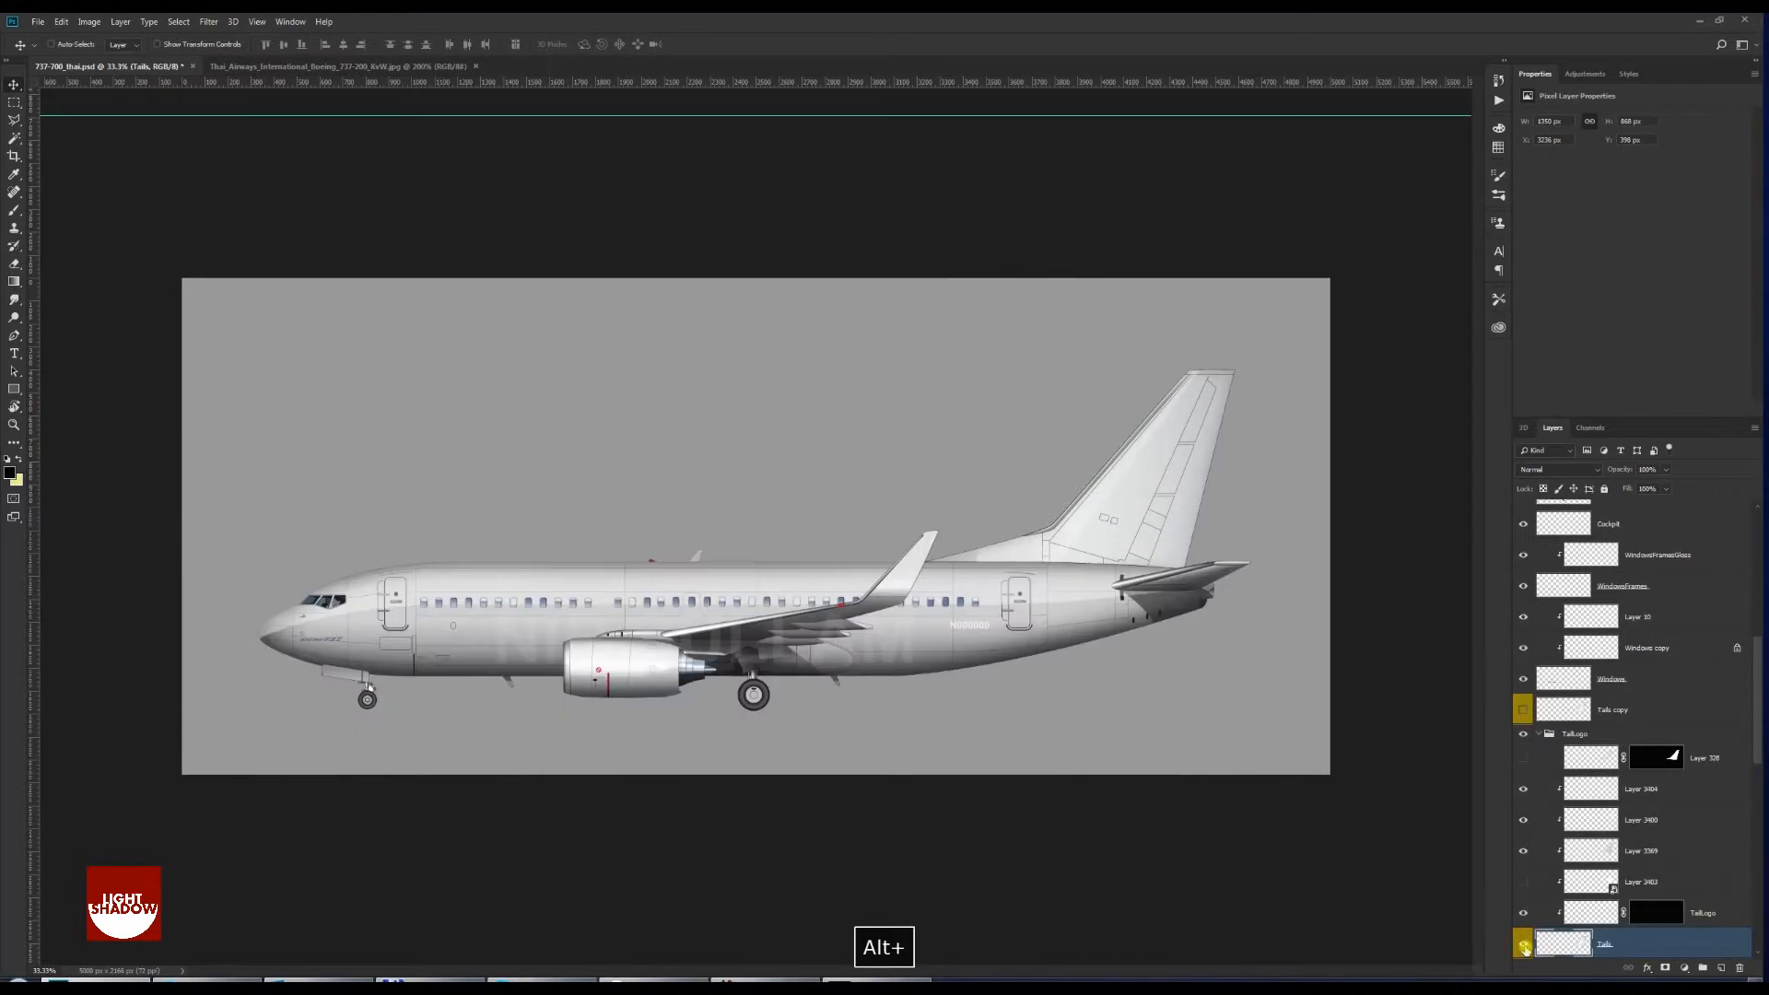
# Select the COCKPIT layer from the aircraft's nose, isolate it for viewing, and show all layers again
pyautogui.rightClick(318, 609)
pyautogui.click(337, 600)
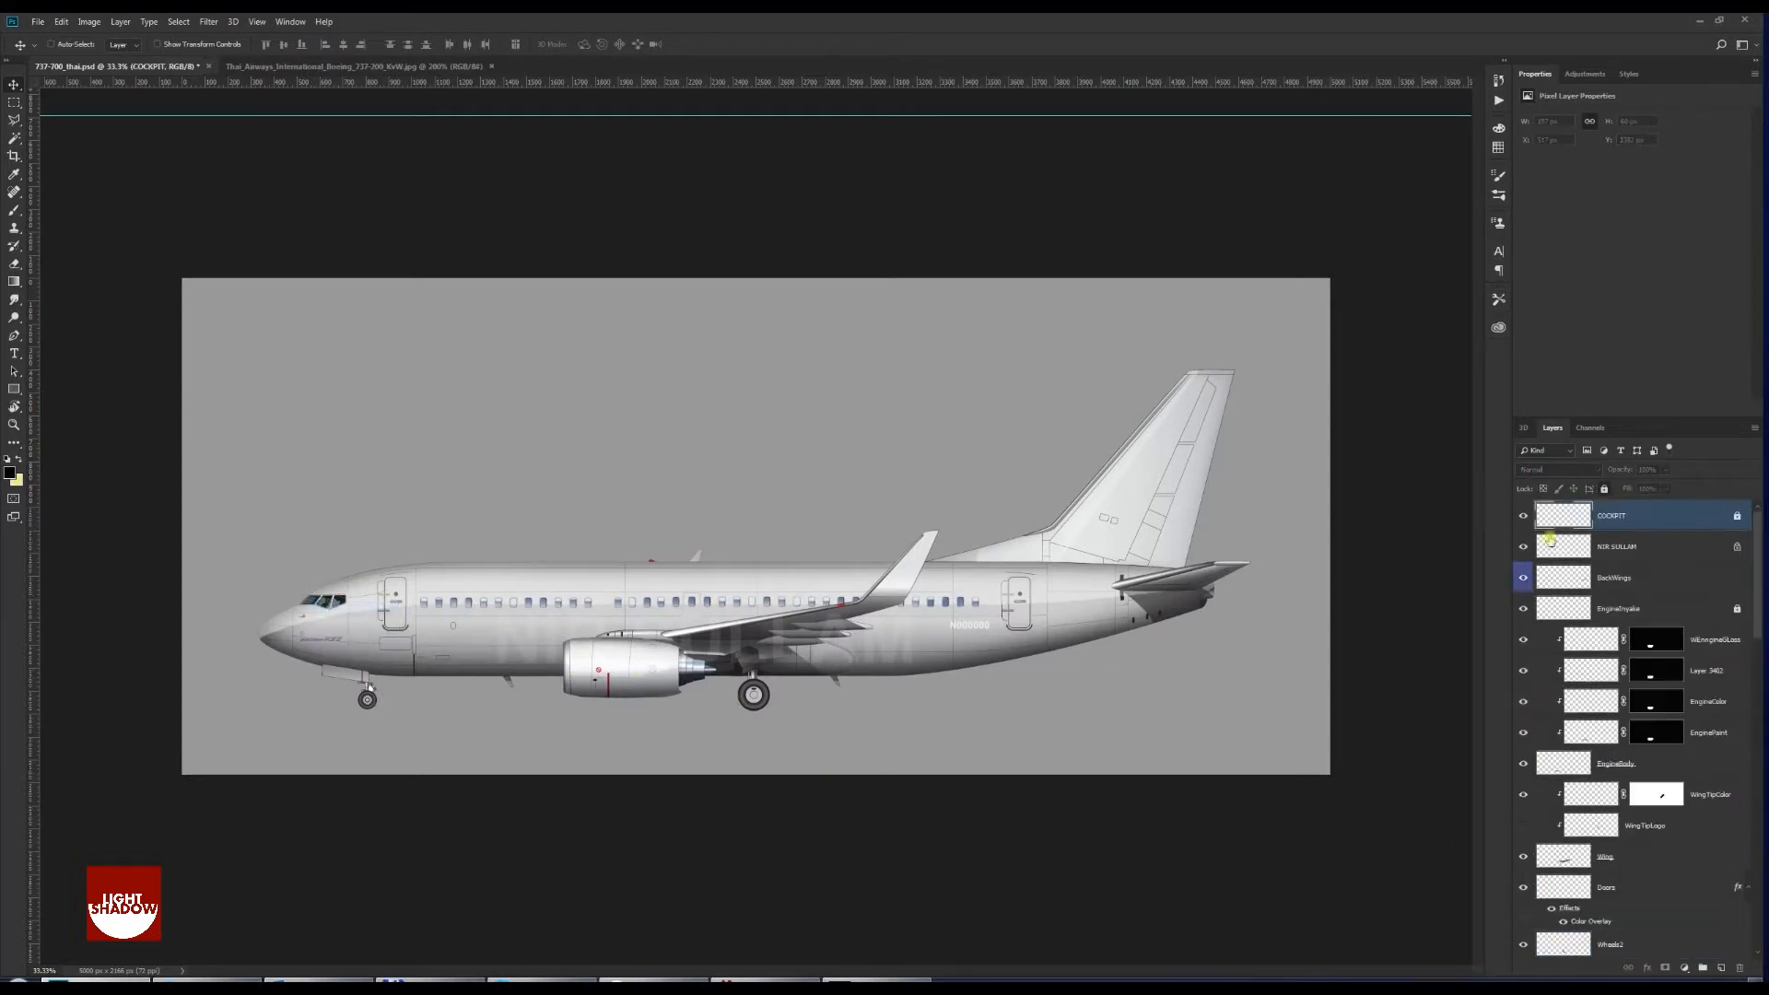
pyautogui.keyDown('alt'); pyautogui.click(1525, 516); pyautogui.keyUp('alt')
pyautogui.keyDown('alt'); pyautogui.click(1525, 516); pyautogui.keyUp('alt')
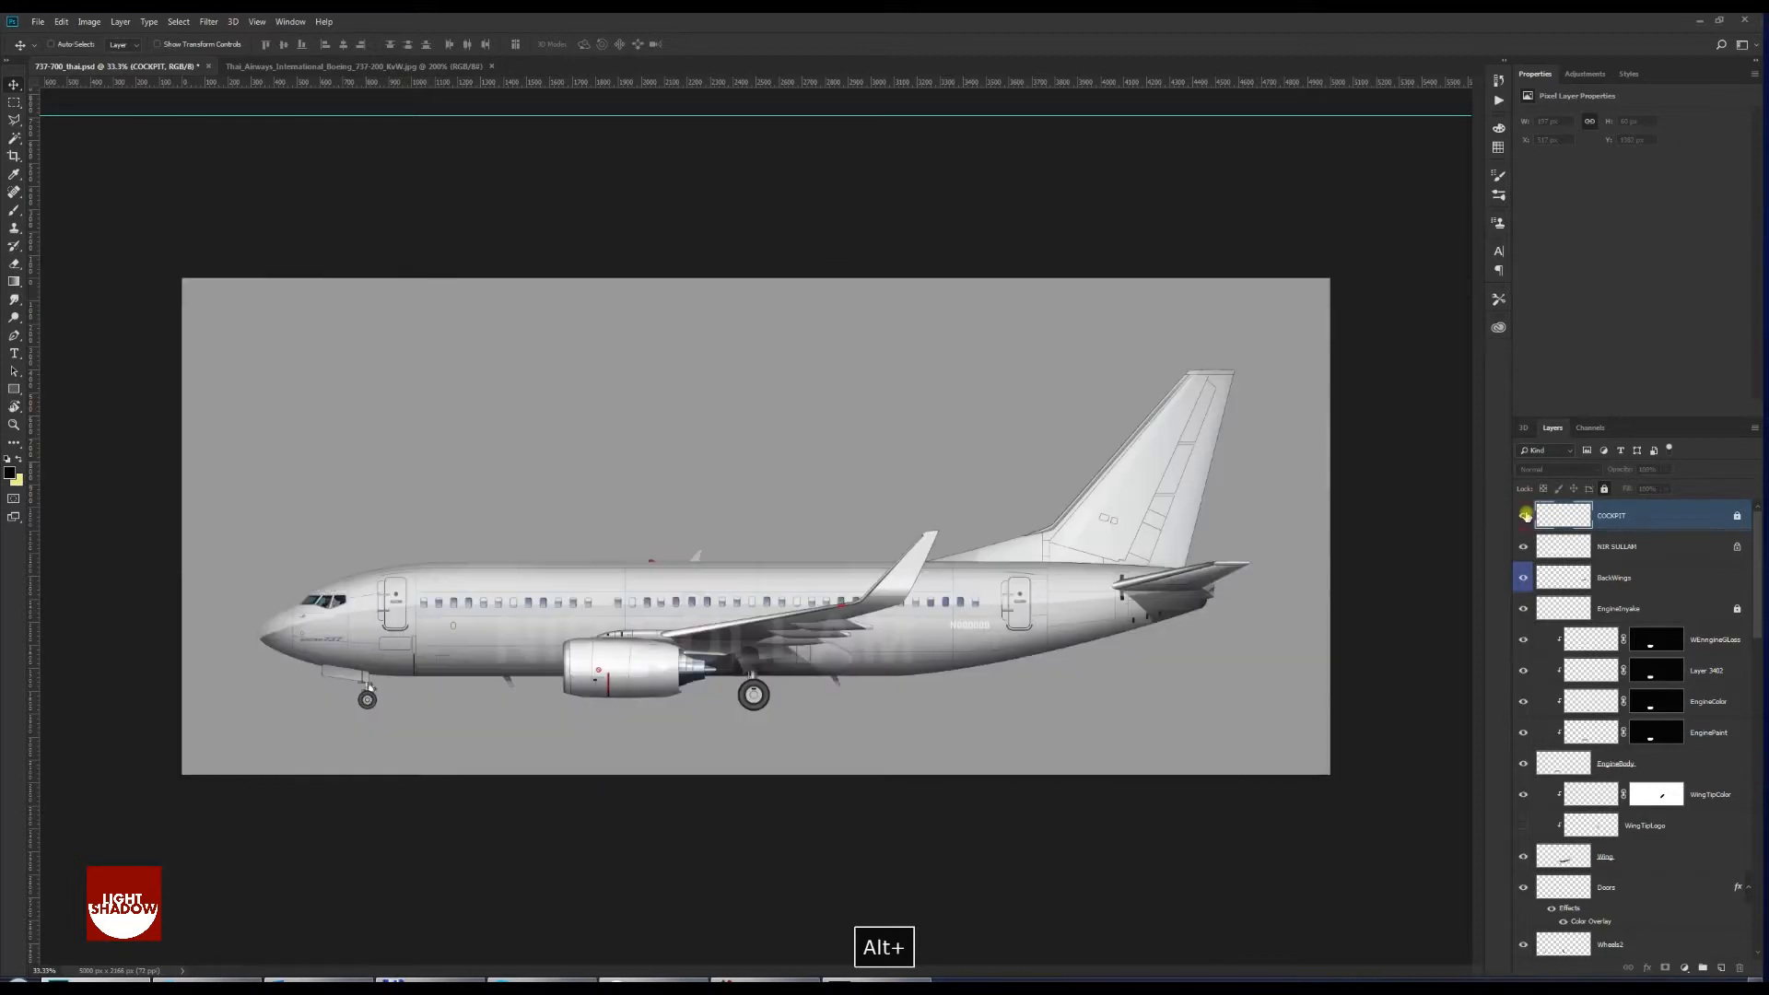
# Pick the Windows copy layer at the passenger windows, inspect it in isolation, and bring the other layers back
pyautogui.rightClick(447, 615)
pyautogui.click(466, 615)
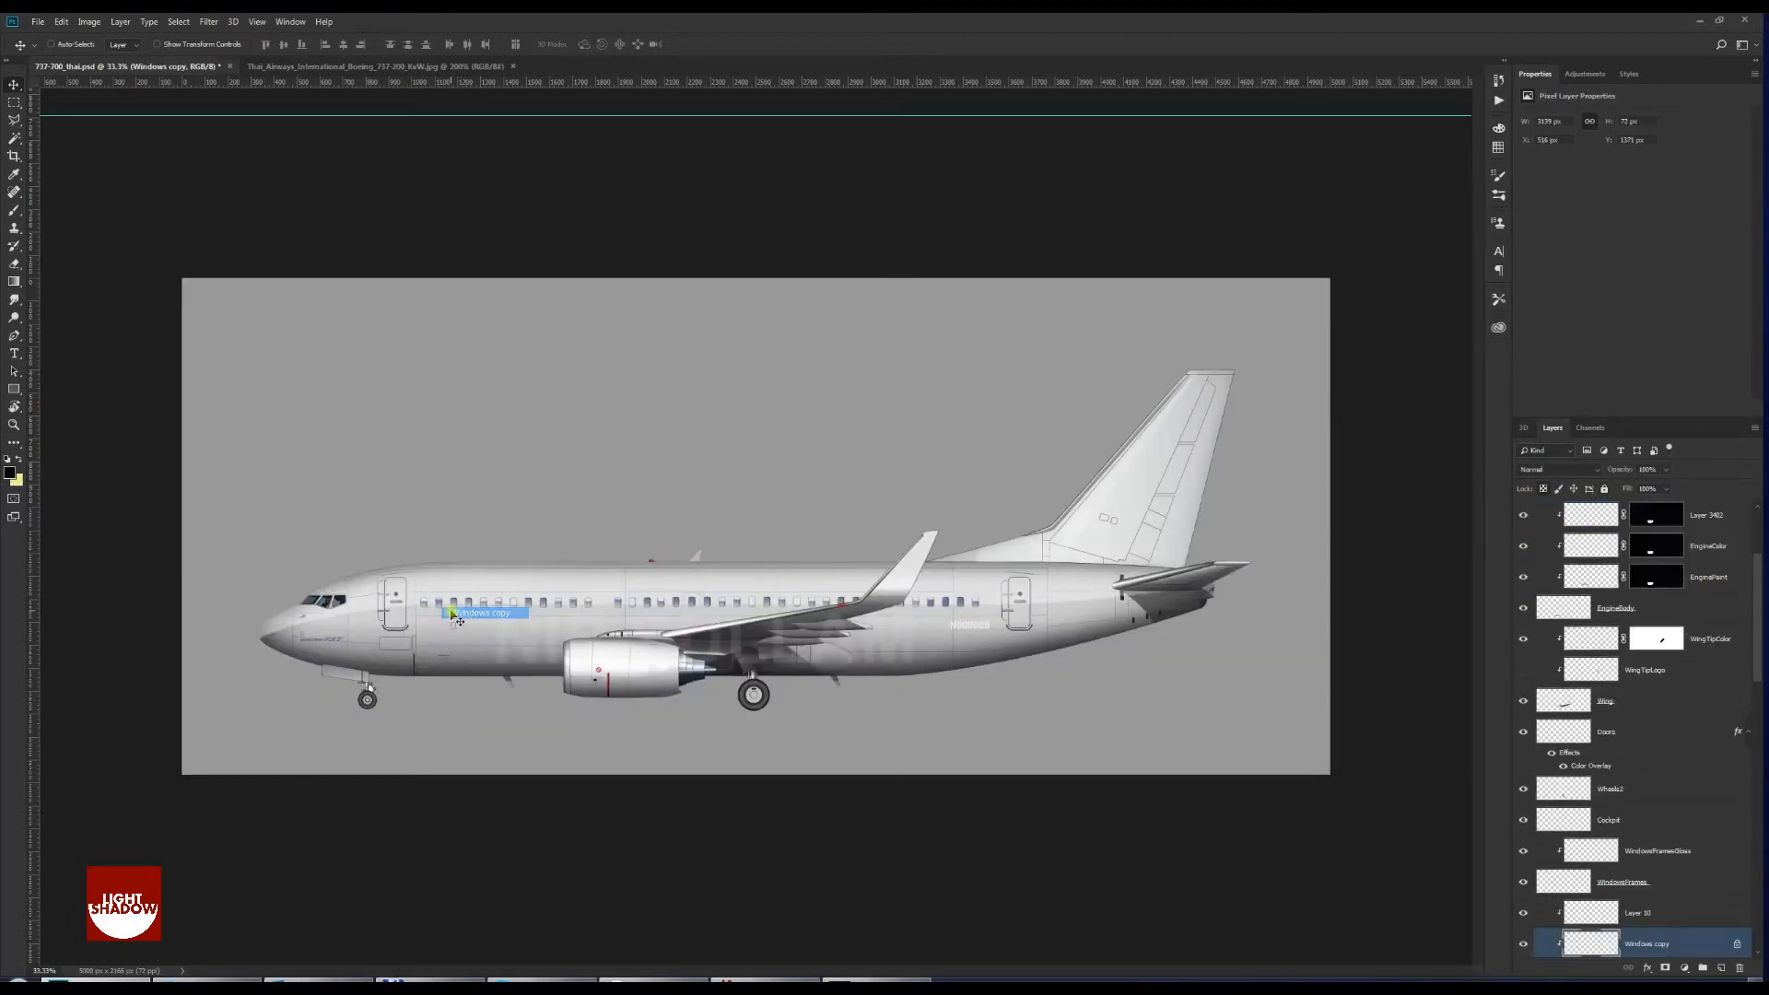
pyautogui.keyDown('alt'); pyautogui.click(1522, 944); pyautogui.keyUp('alt')
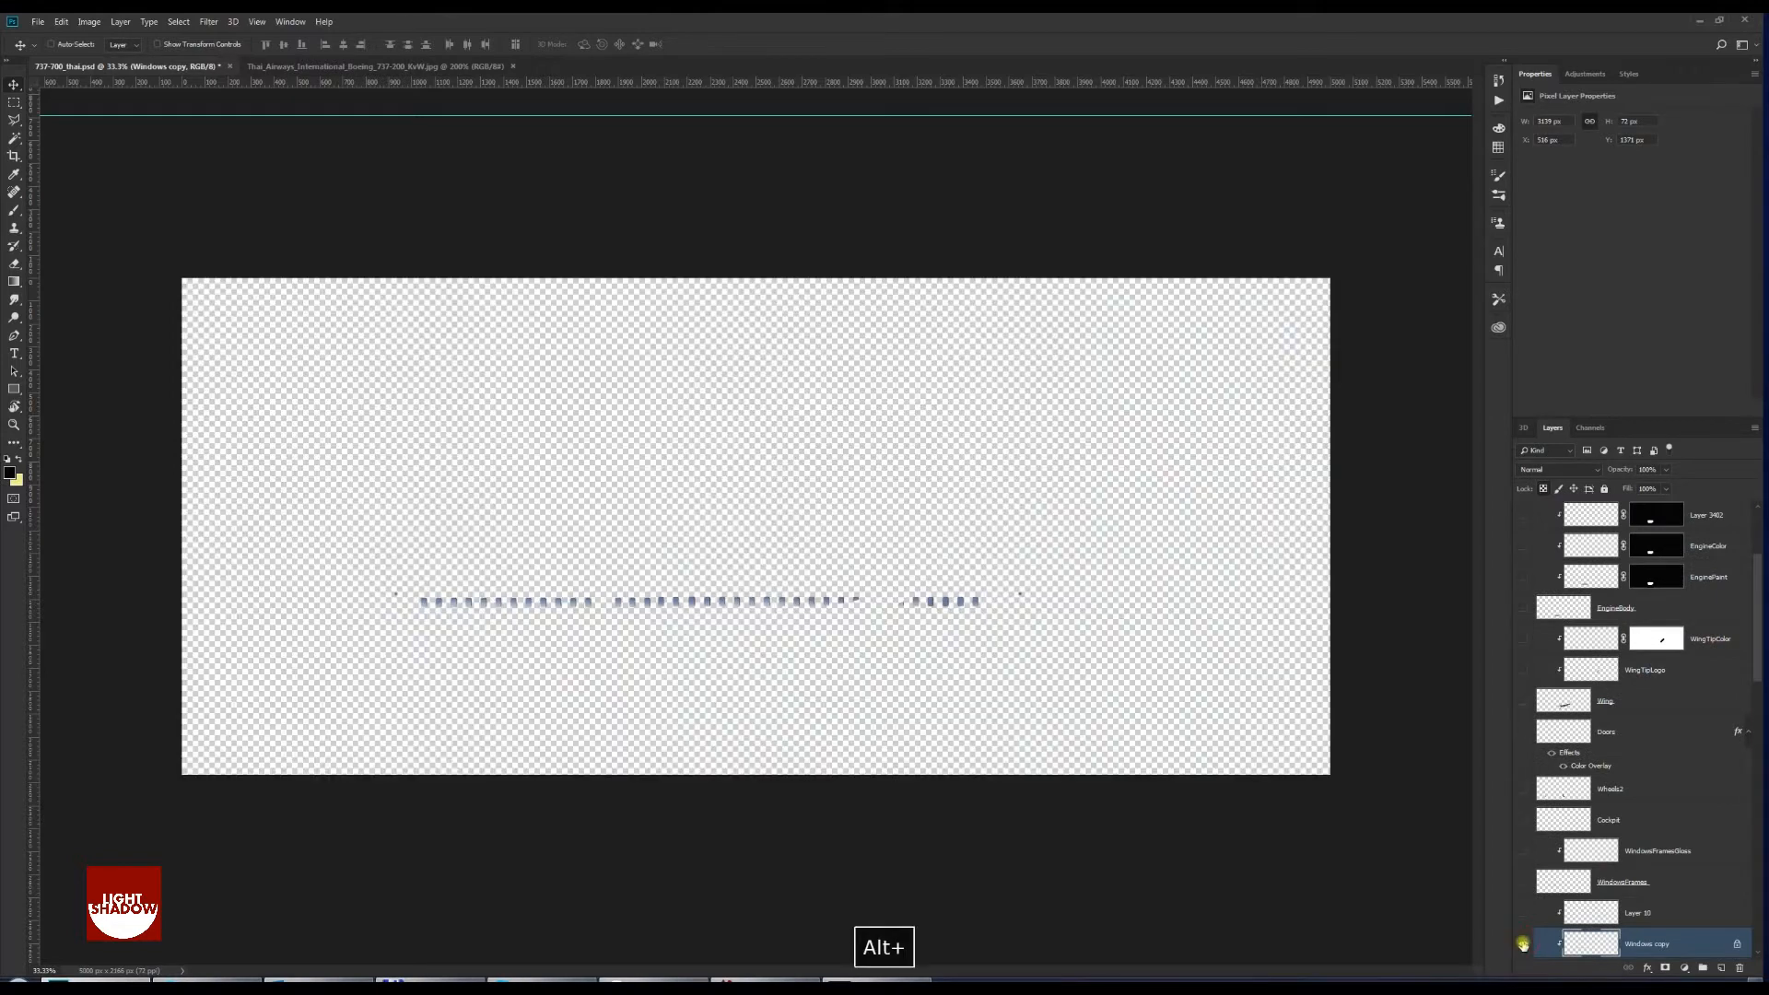
pyautogui.keyDown('alt'); pyautogui.click(1523, 944); pyautogui.keyUp('alt')
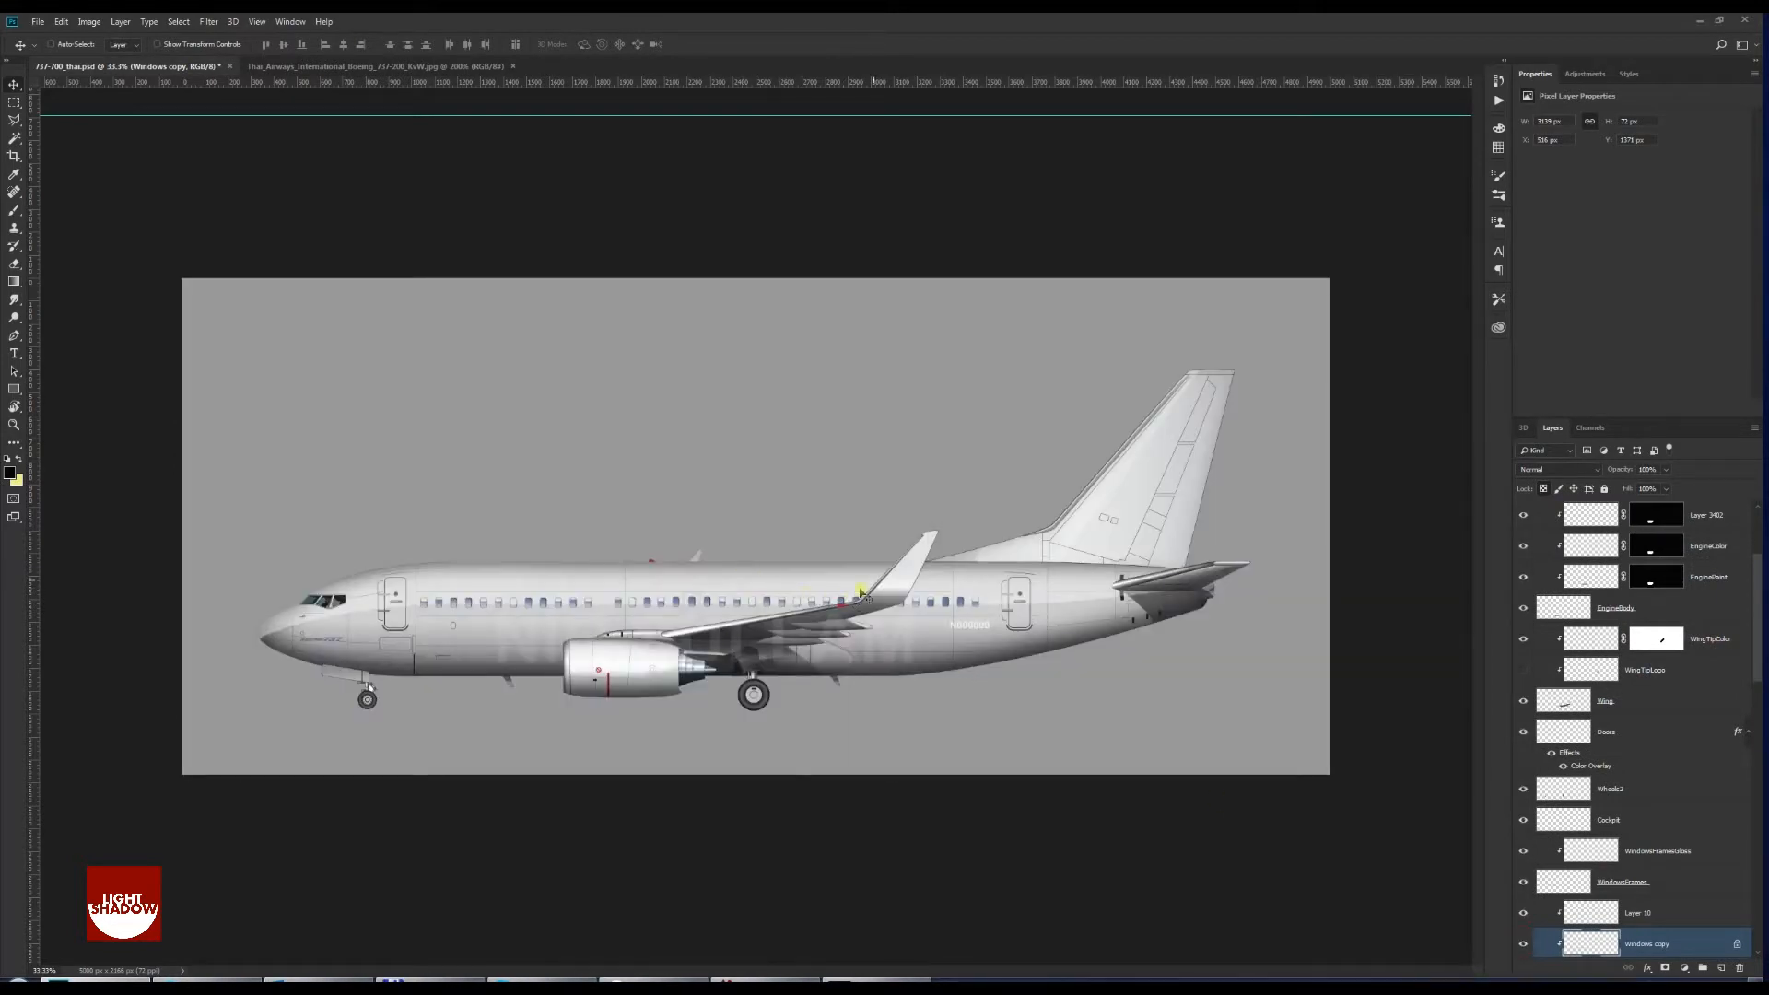
# Select the EnginePaint layer from the engine, view it by itself, and restore the hidden layers
pyautogui.rightClick(611, 657)
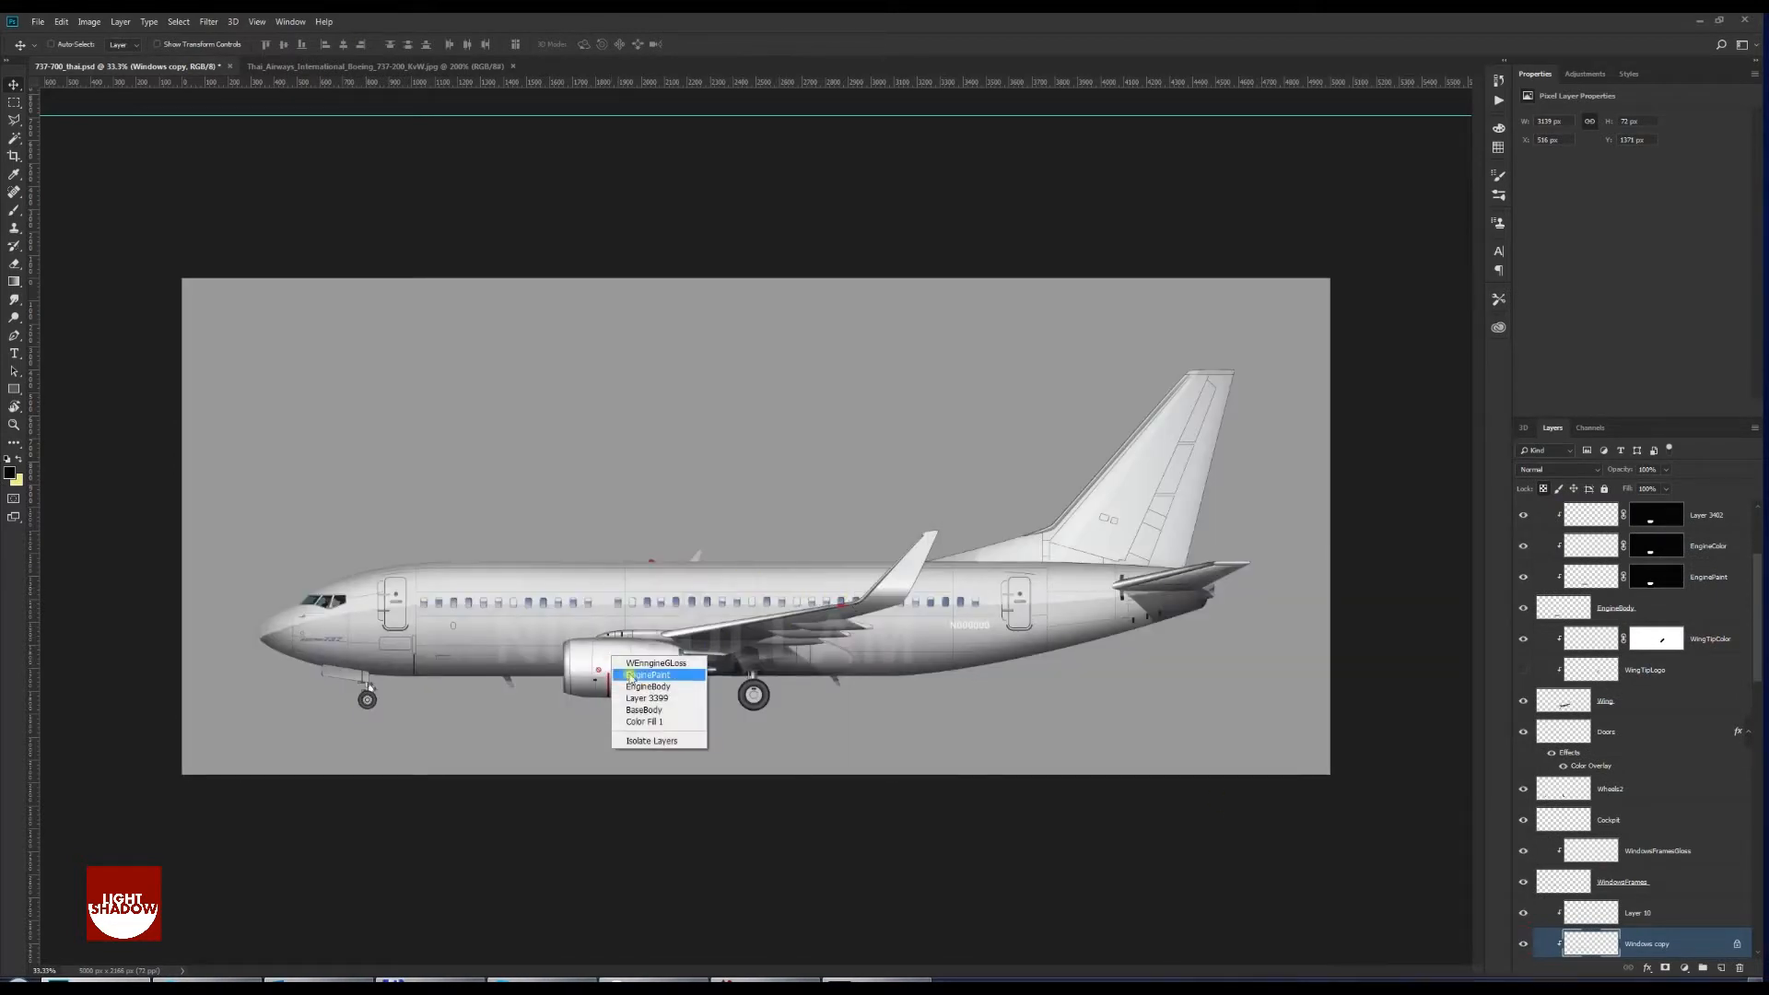
pyautogui.click(645, 675)
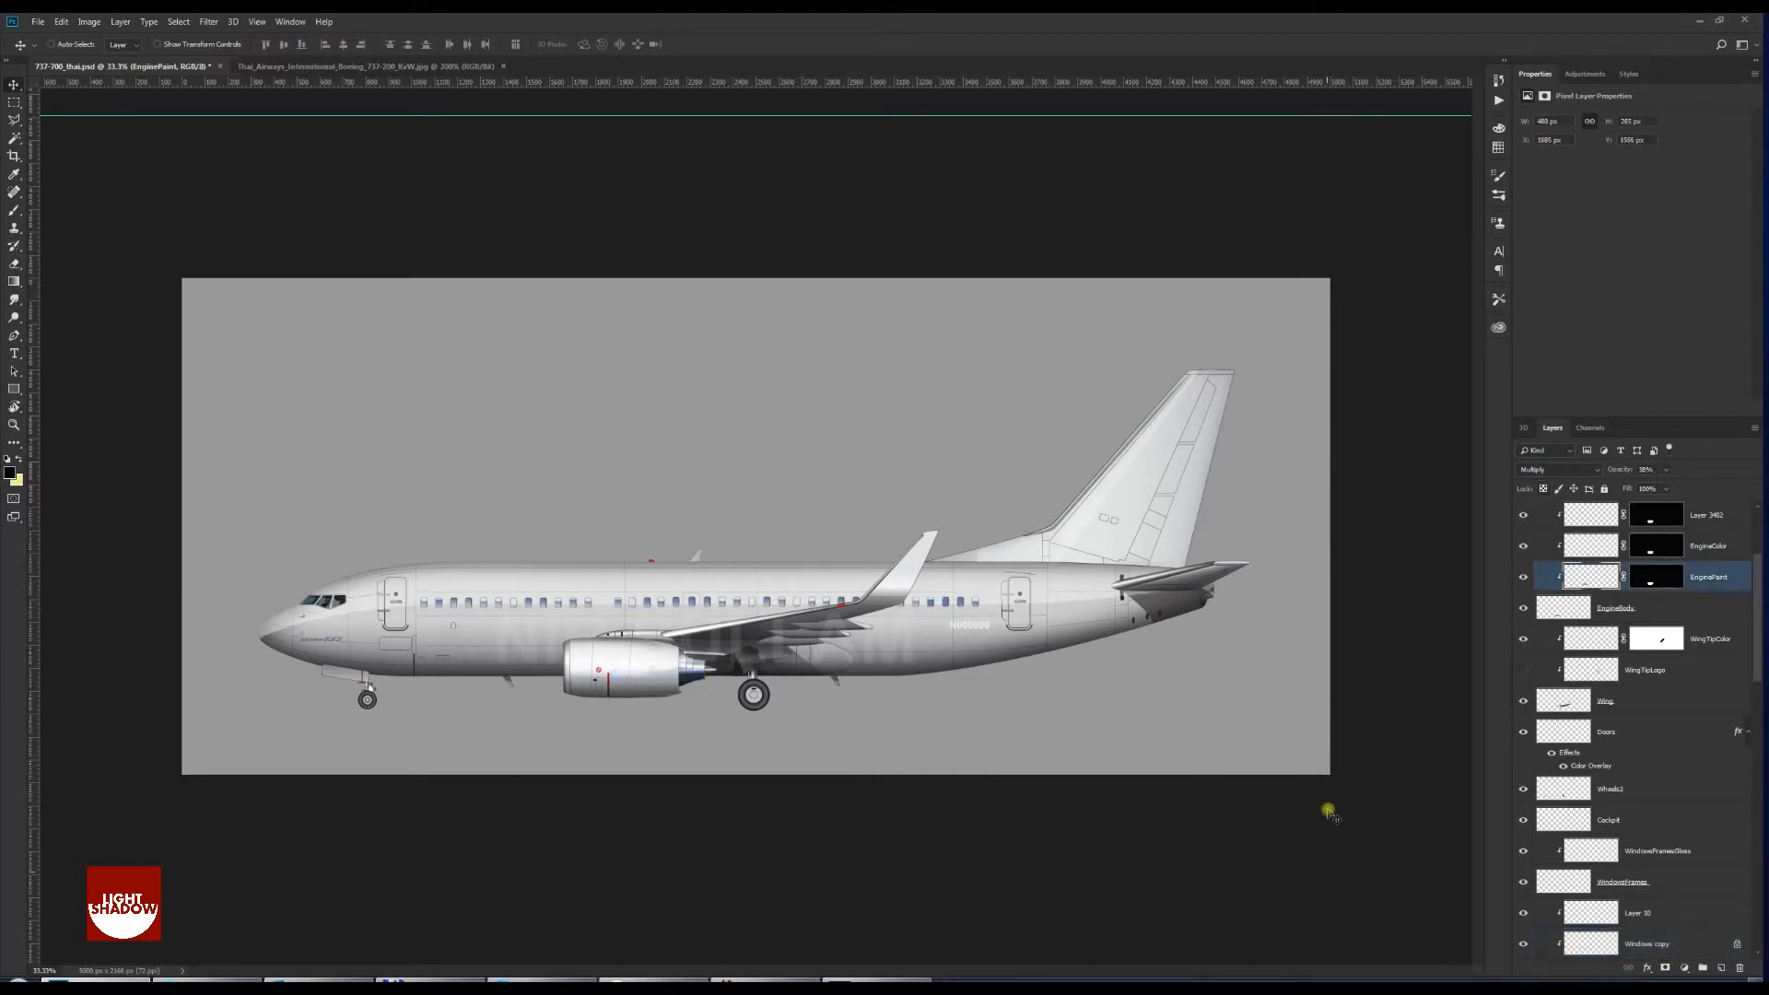
pyautogui.keyDown('alt'); pyautogui.click(1522, 579); pyautogui.keyUp('alt')
pyautogui.keyDown('alt'); pyautogui.click(1522, 579); pyautogui.keyUp('alt')
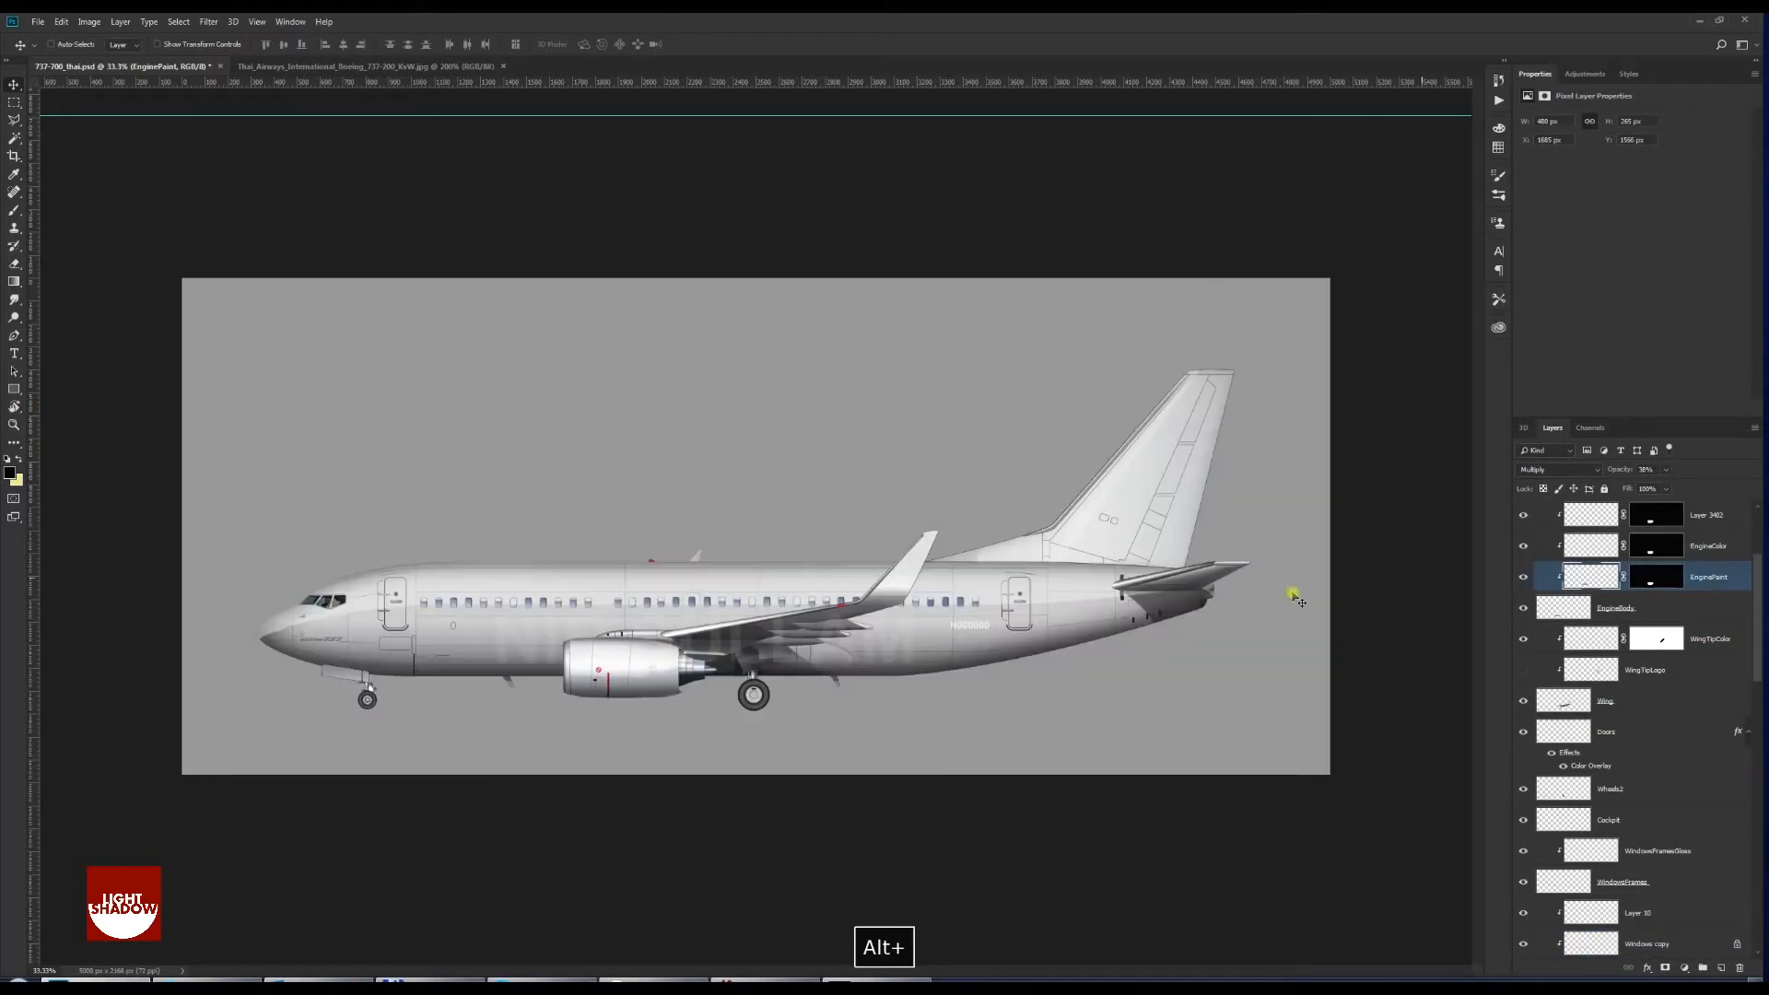
# Select the Wing layer from the winglet, view it alone, restore the other layers, and save the document
pyautogui.rightClick(908, 575)
pyautogui.click(931, 578)
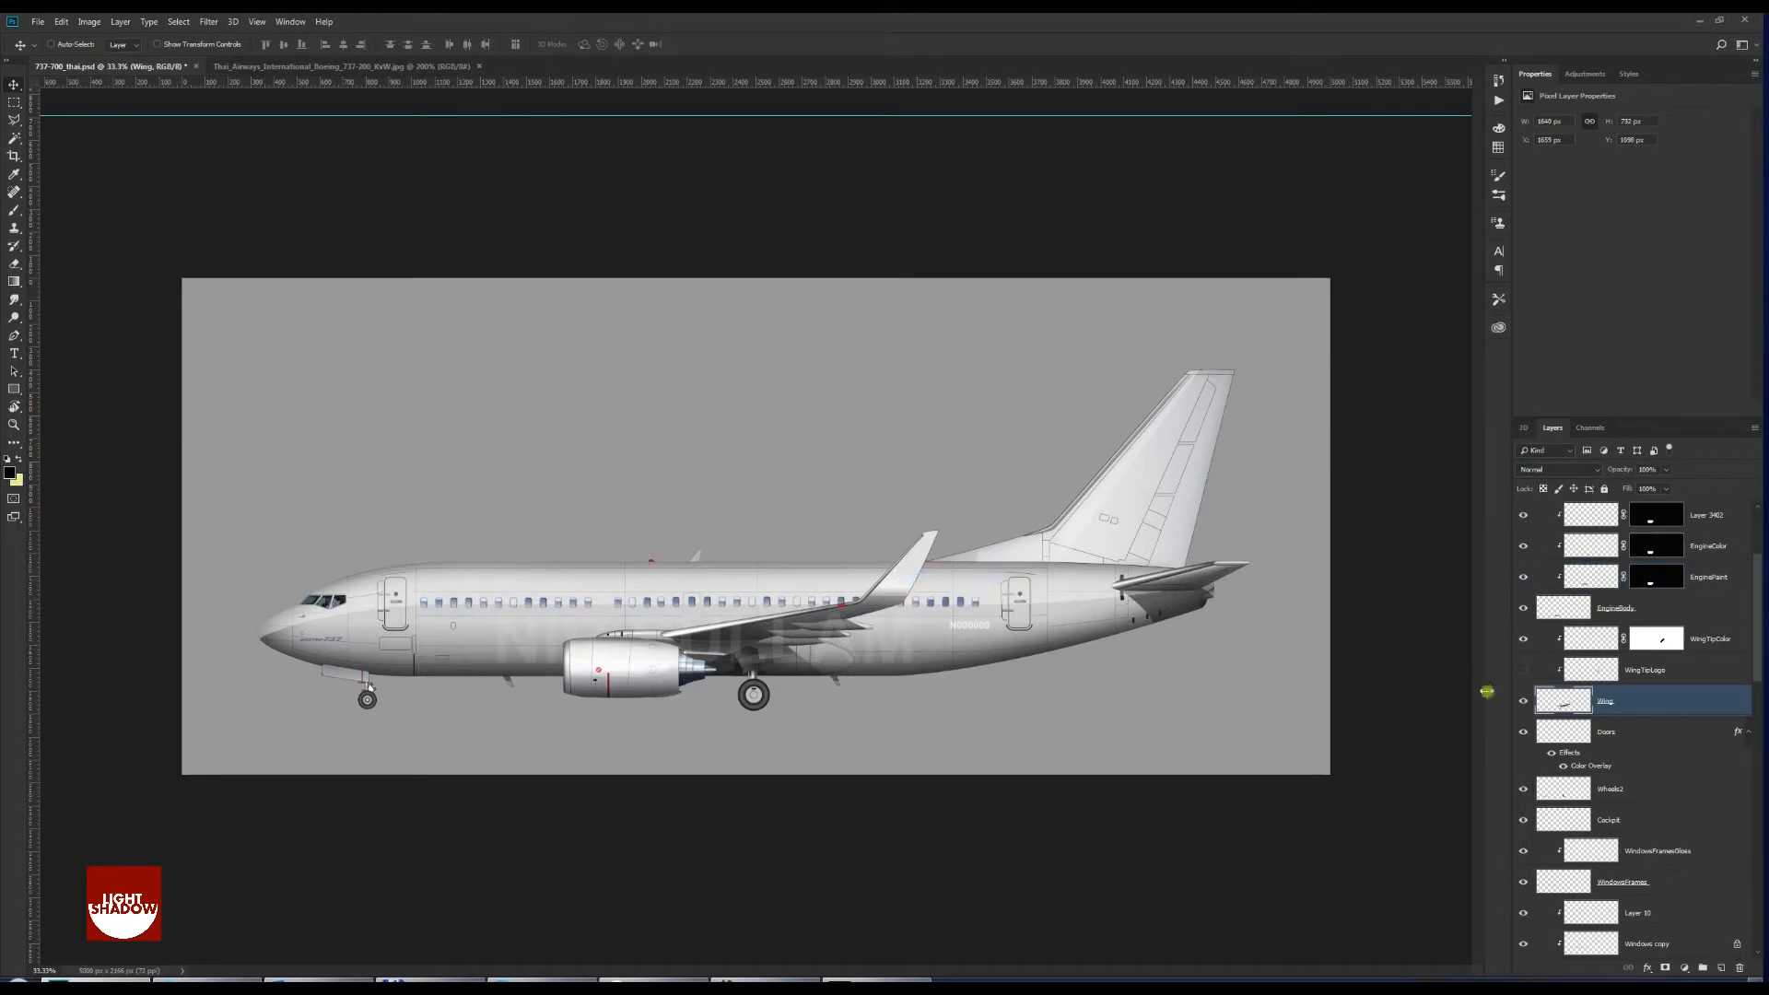
pyautogui.keyDown('alt'); pyautogui.click(1524, 702); pyautogui.keyUp('alt')
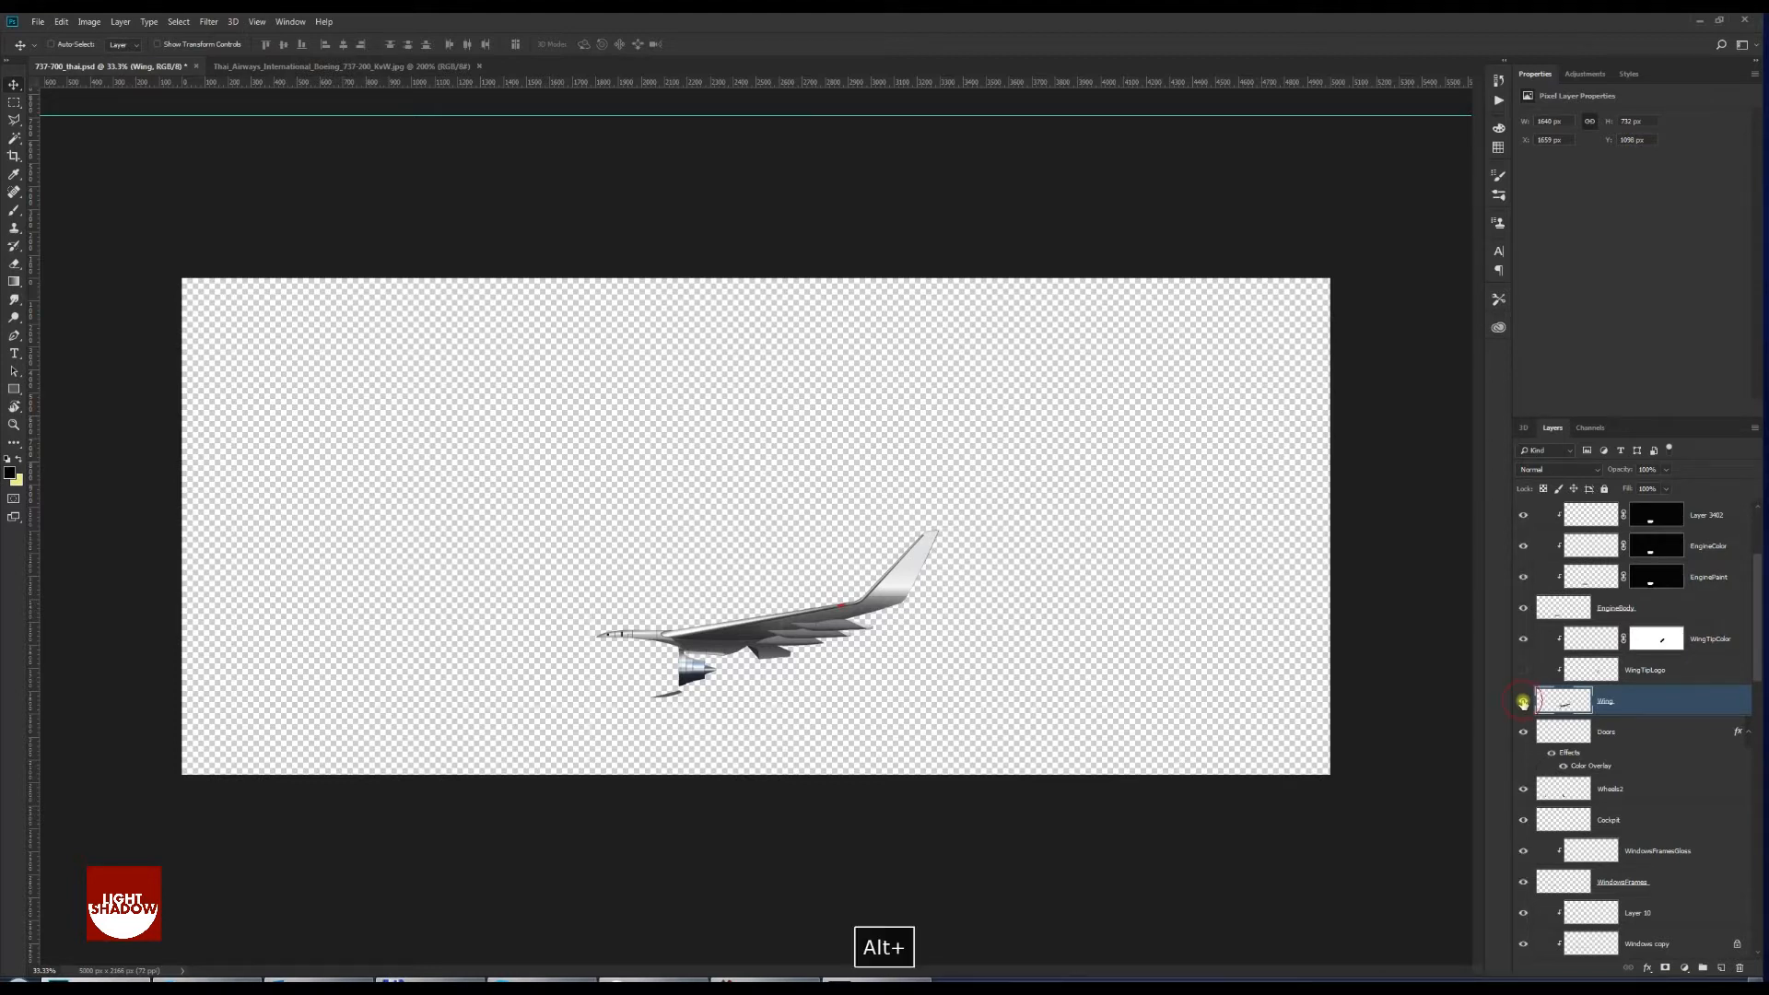
pyautogui.keyDown('alt'); pyautogui.click(1523, 701); pyautogui.keyUp('alt')
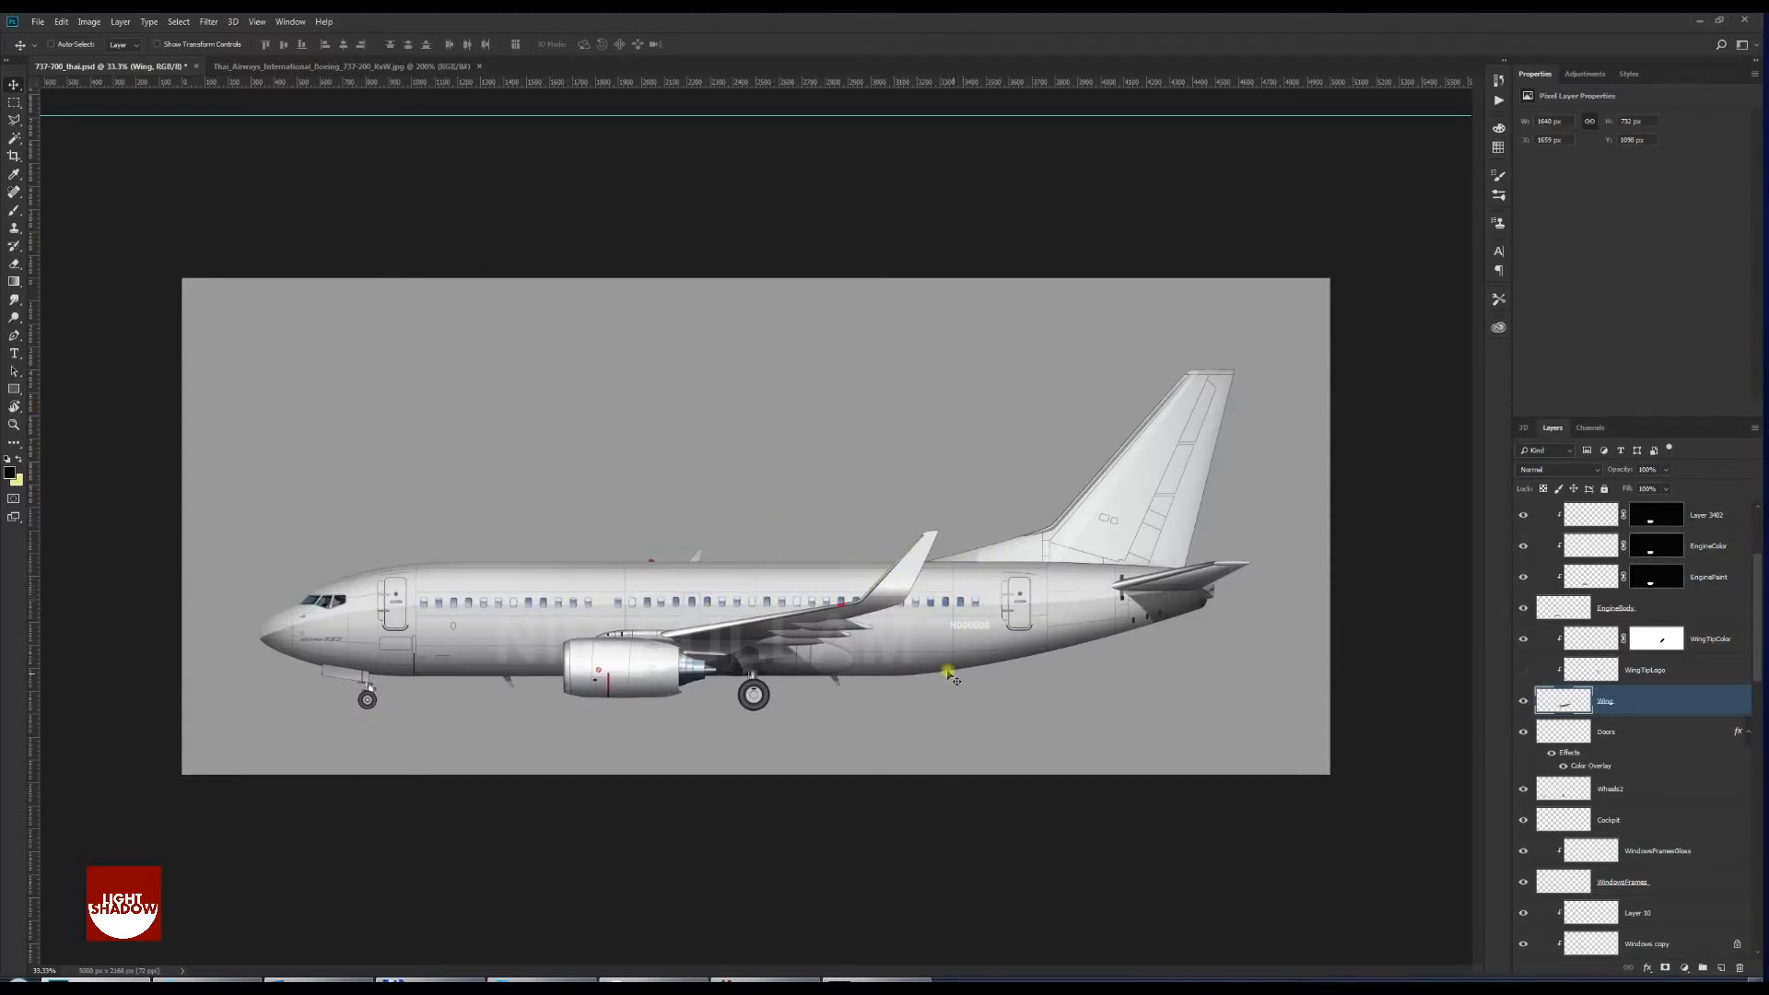
pyautogui.hotkey('ctrl', 's')
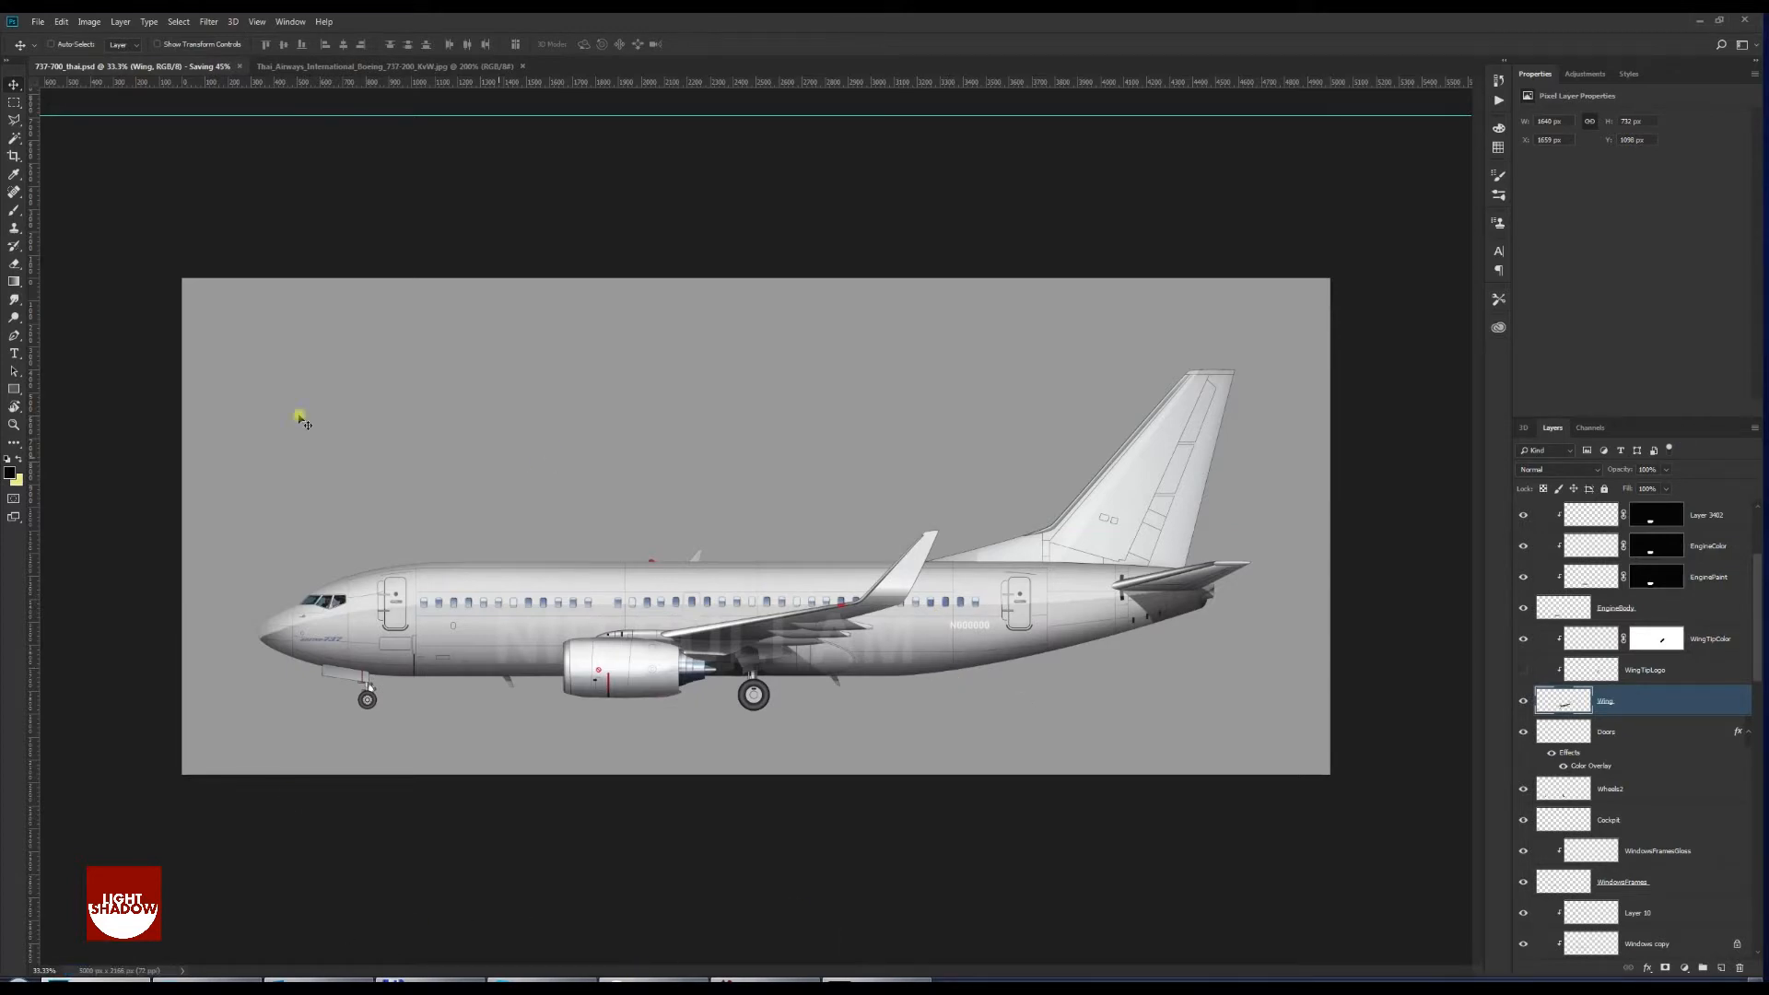
# Check the Thai Airways reference photo, and open the magenta Thai logo's Vector.me page from the image results in the browser
pyautogui.click(338, 68)
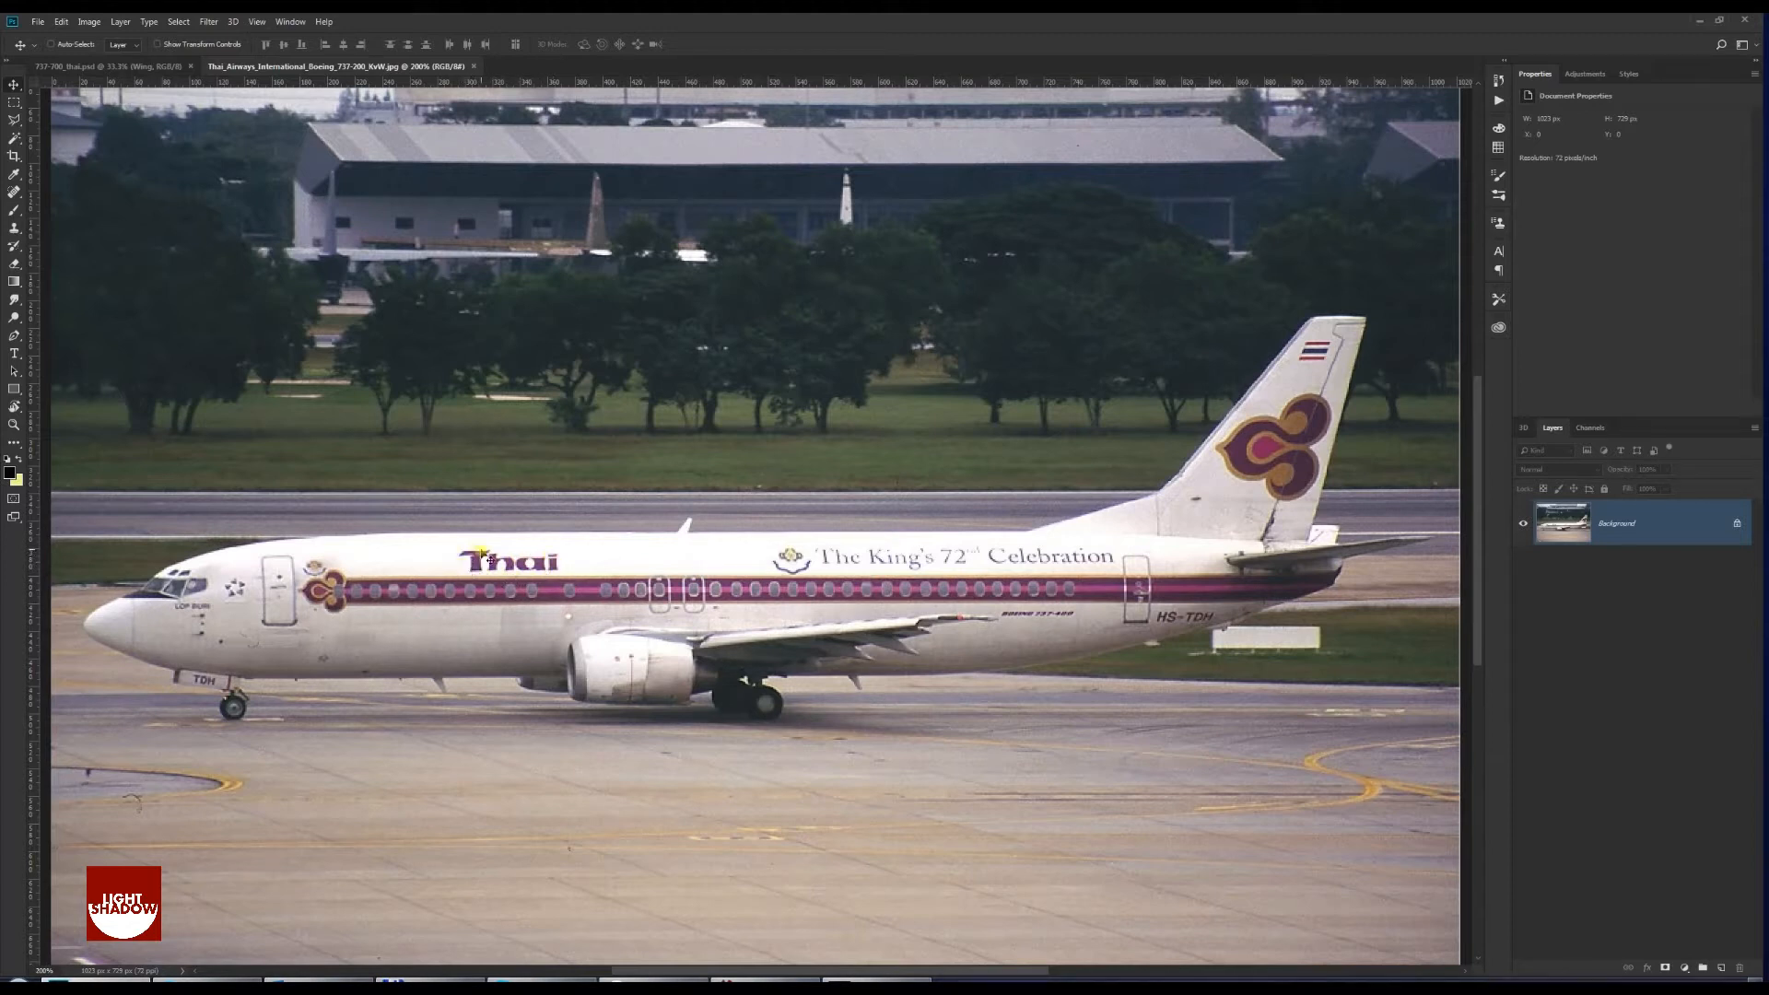
pyautogui.click(210, 980)
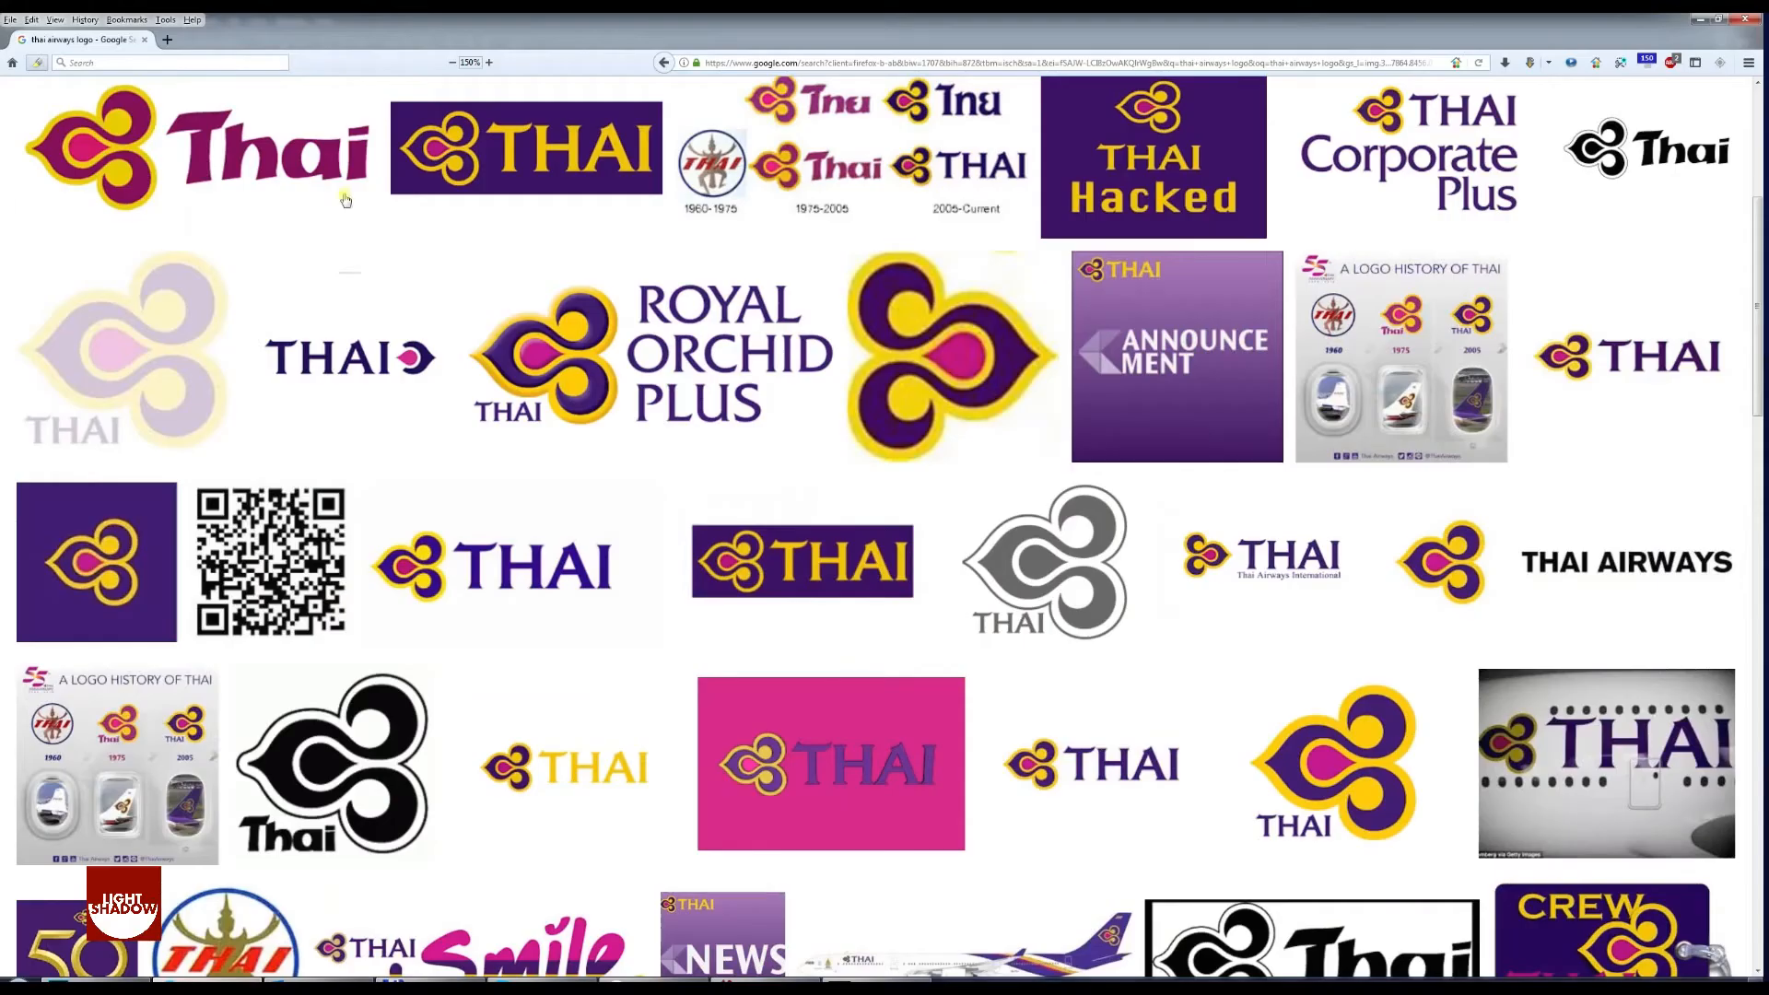
pyautogui.click(295, 19)
pyautogui.scroll(5, 300, 121)
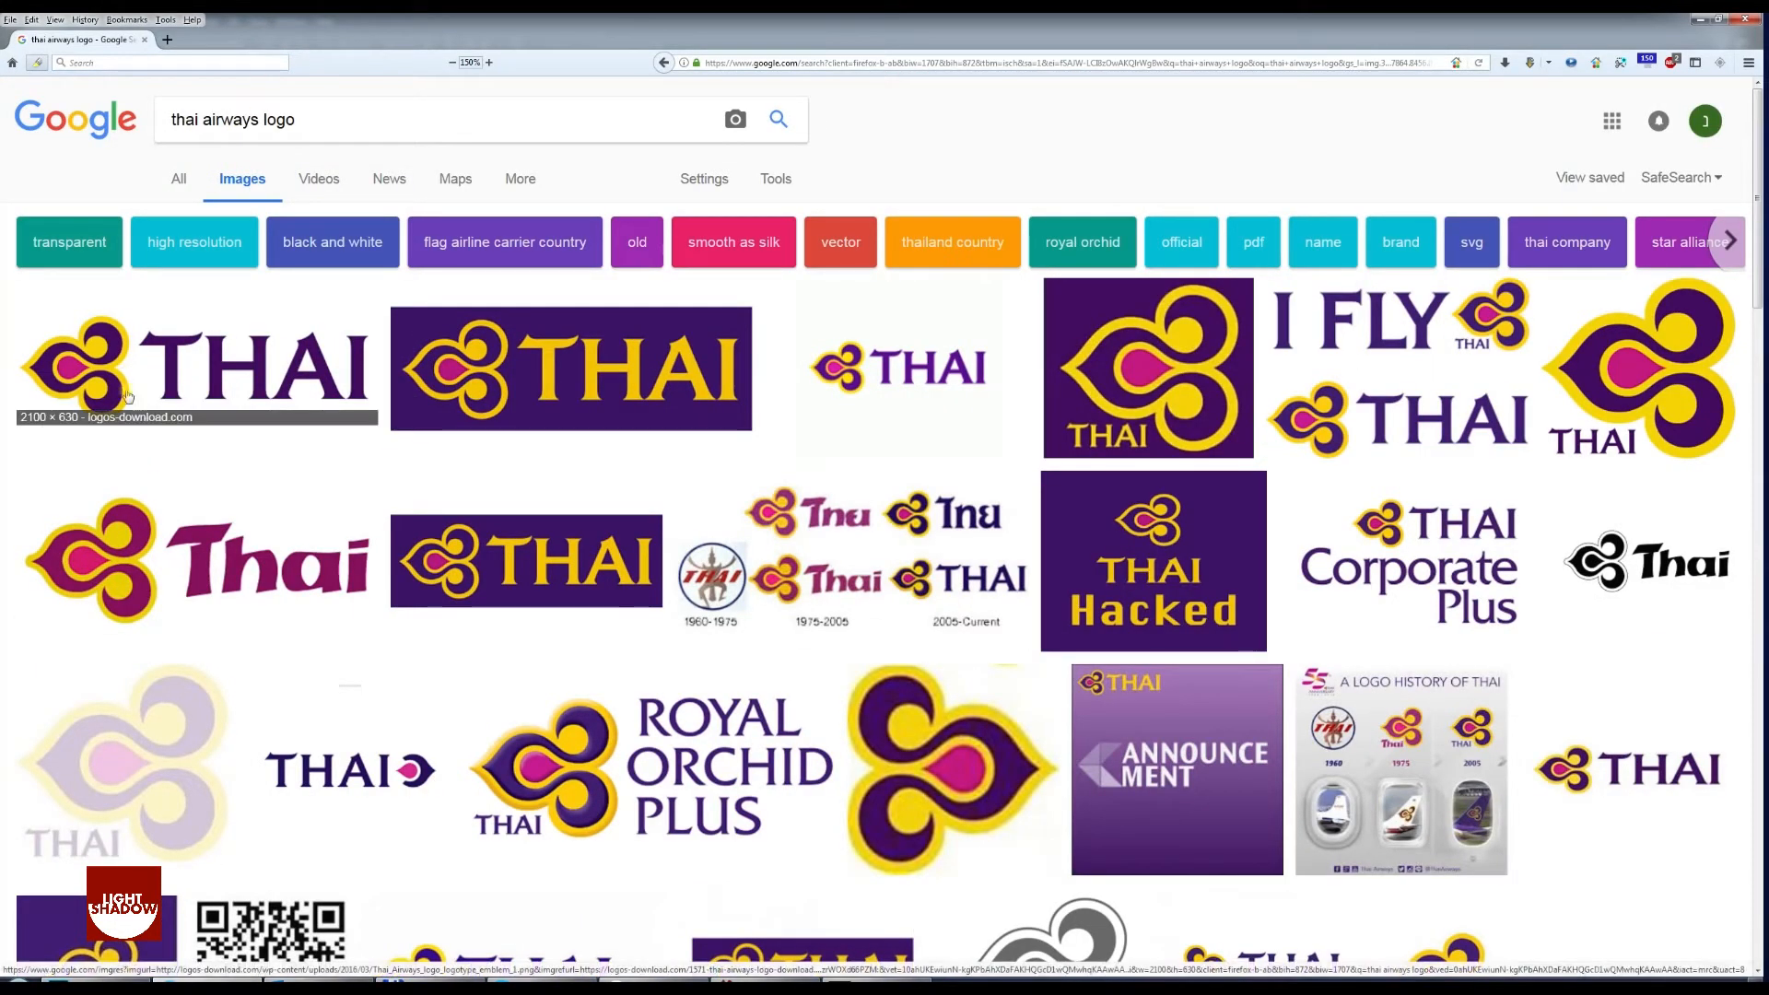
pyautogui.click(88, 566)
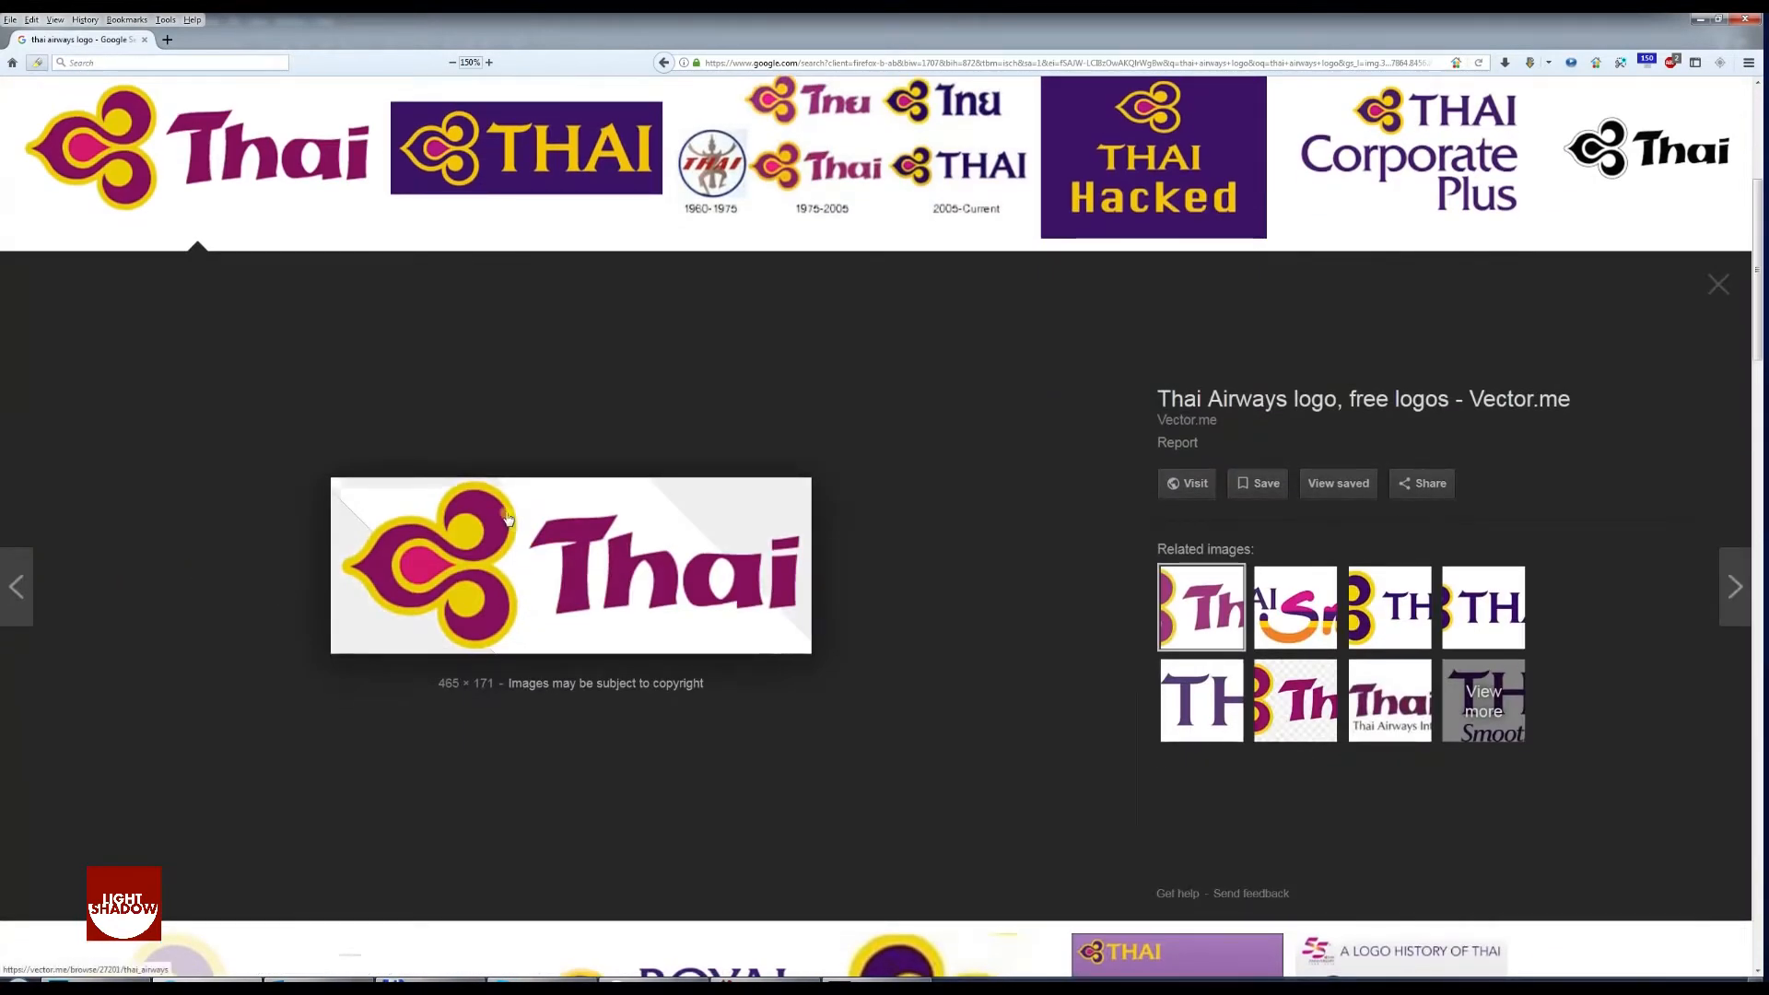
pyautogui.click(577, 519)
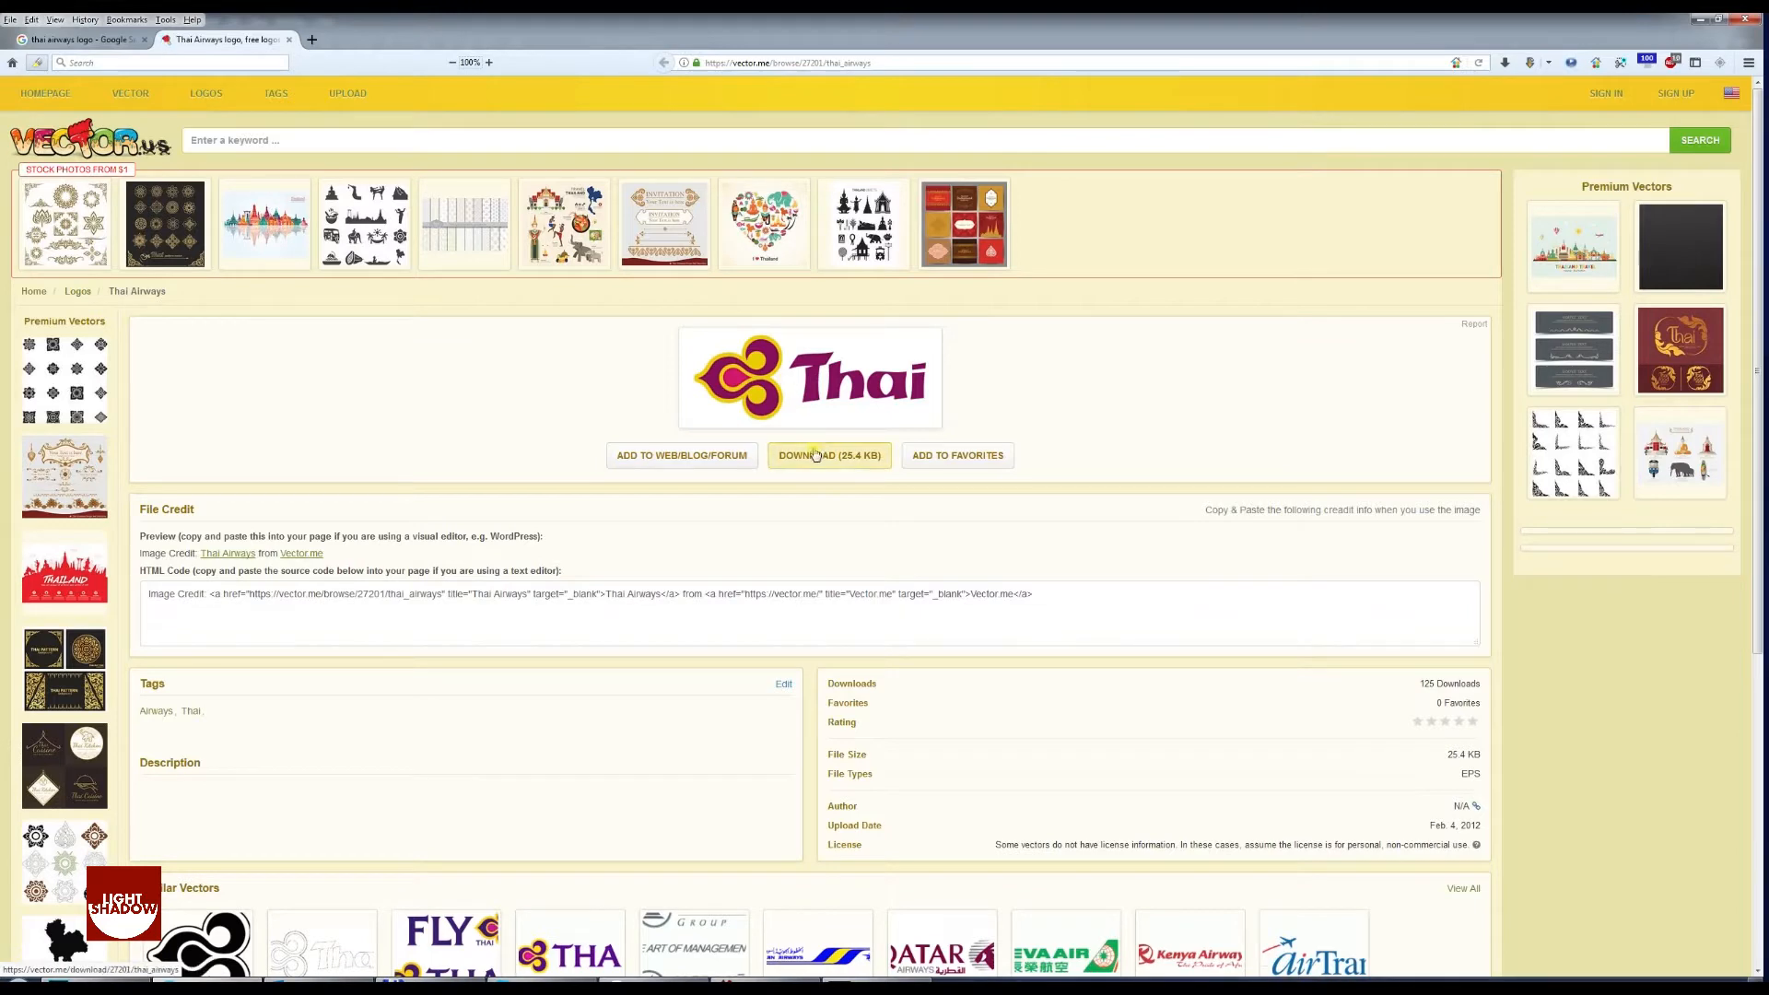
# Enlarge the Thai logo on the Vector.me page, copy the image, and return to Photoshop
pyautogui.click(800, 396)
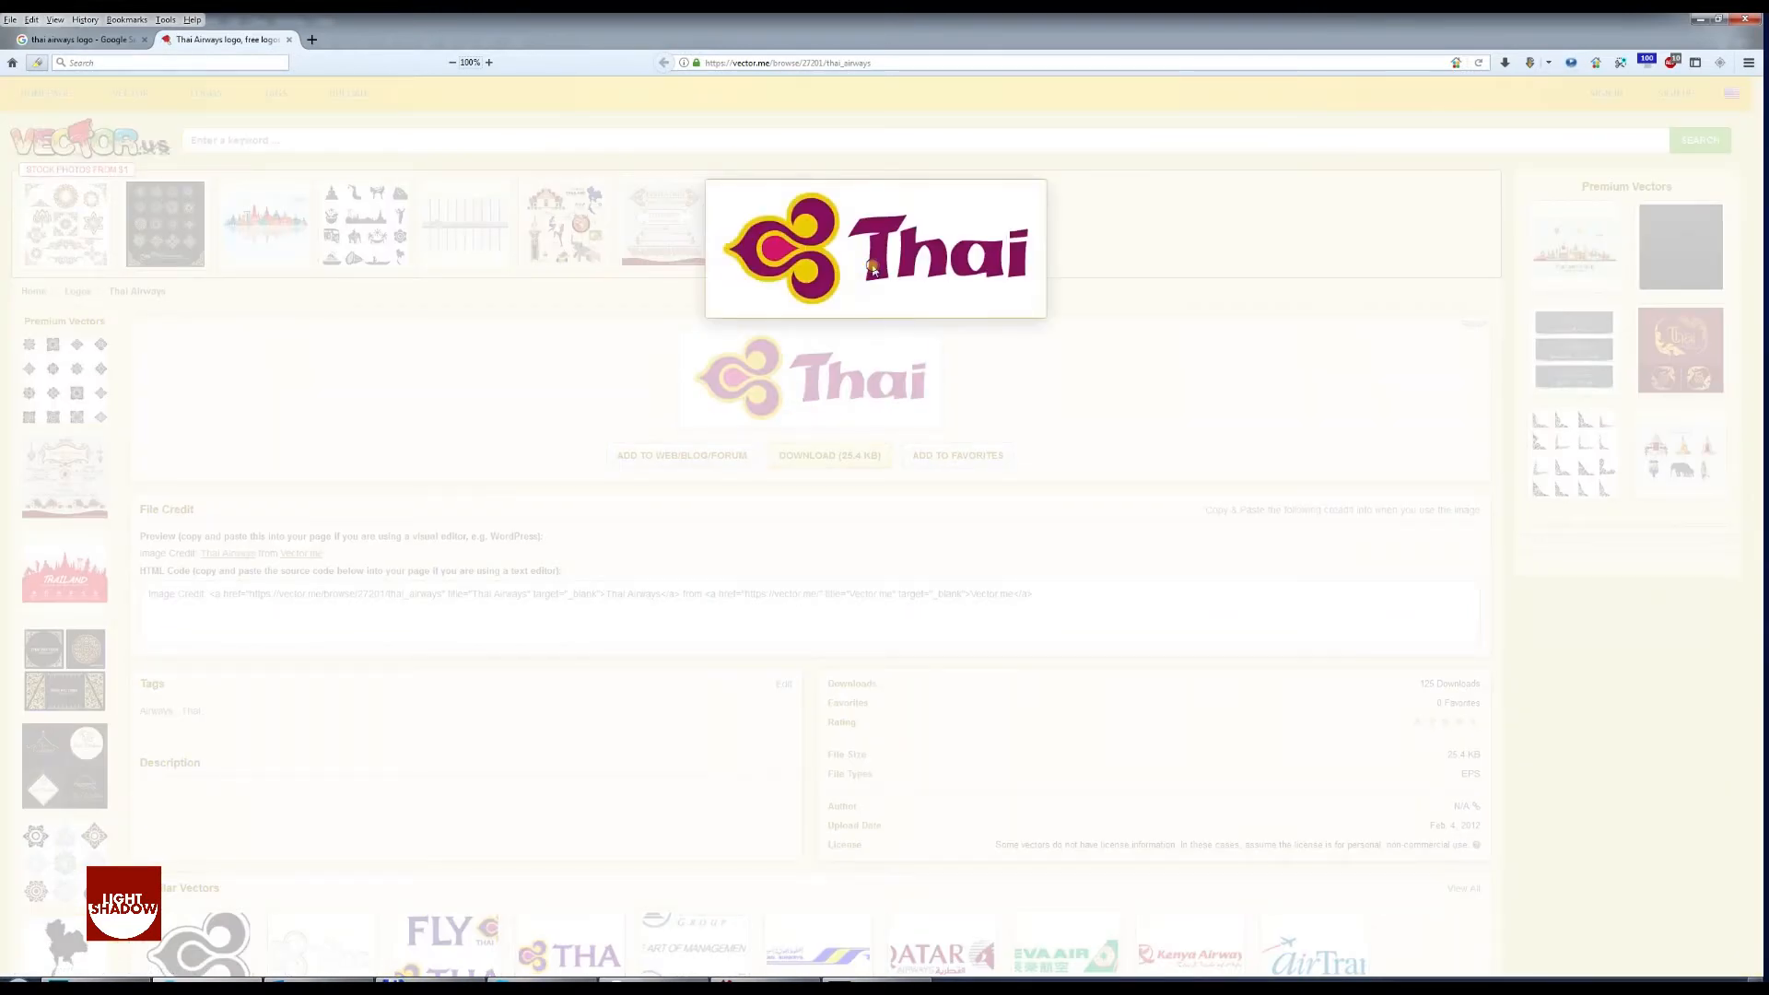
pyautogui.rightClick(871, 269)
pyautogui.click(920, 292)
pyautogui.click(1701, 20)
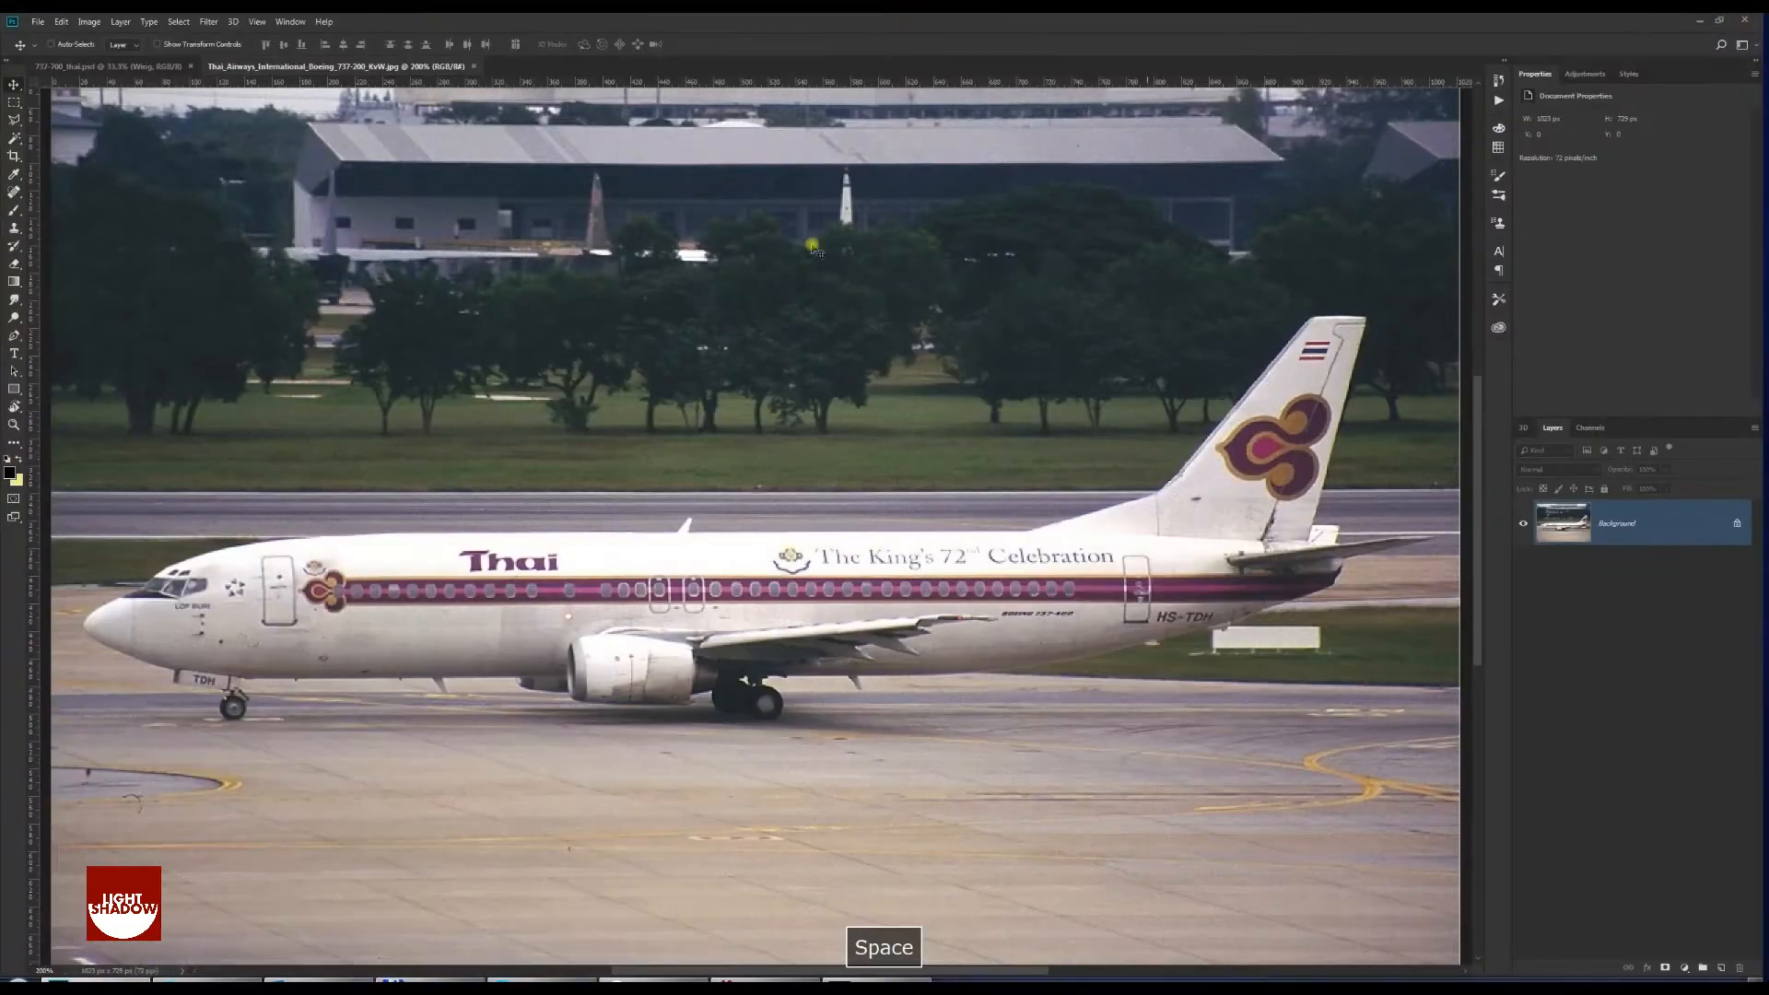
# Paste the Thai logo into the 737-700 template document and bring its layer to the front of the stack
pyautogui.click(143, 67)
pyautogui.hotkey('ctrl', 'v')
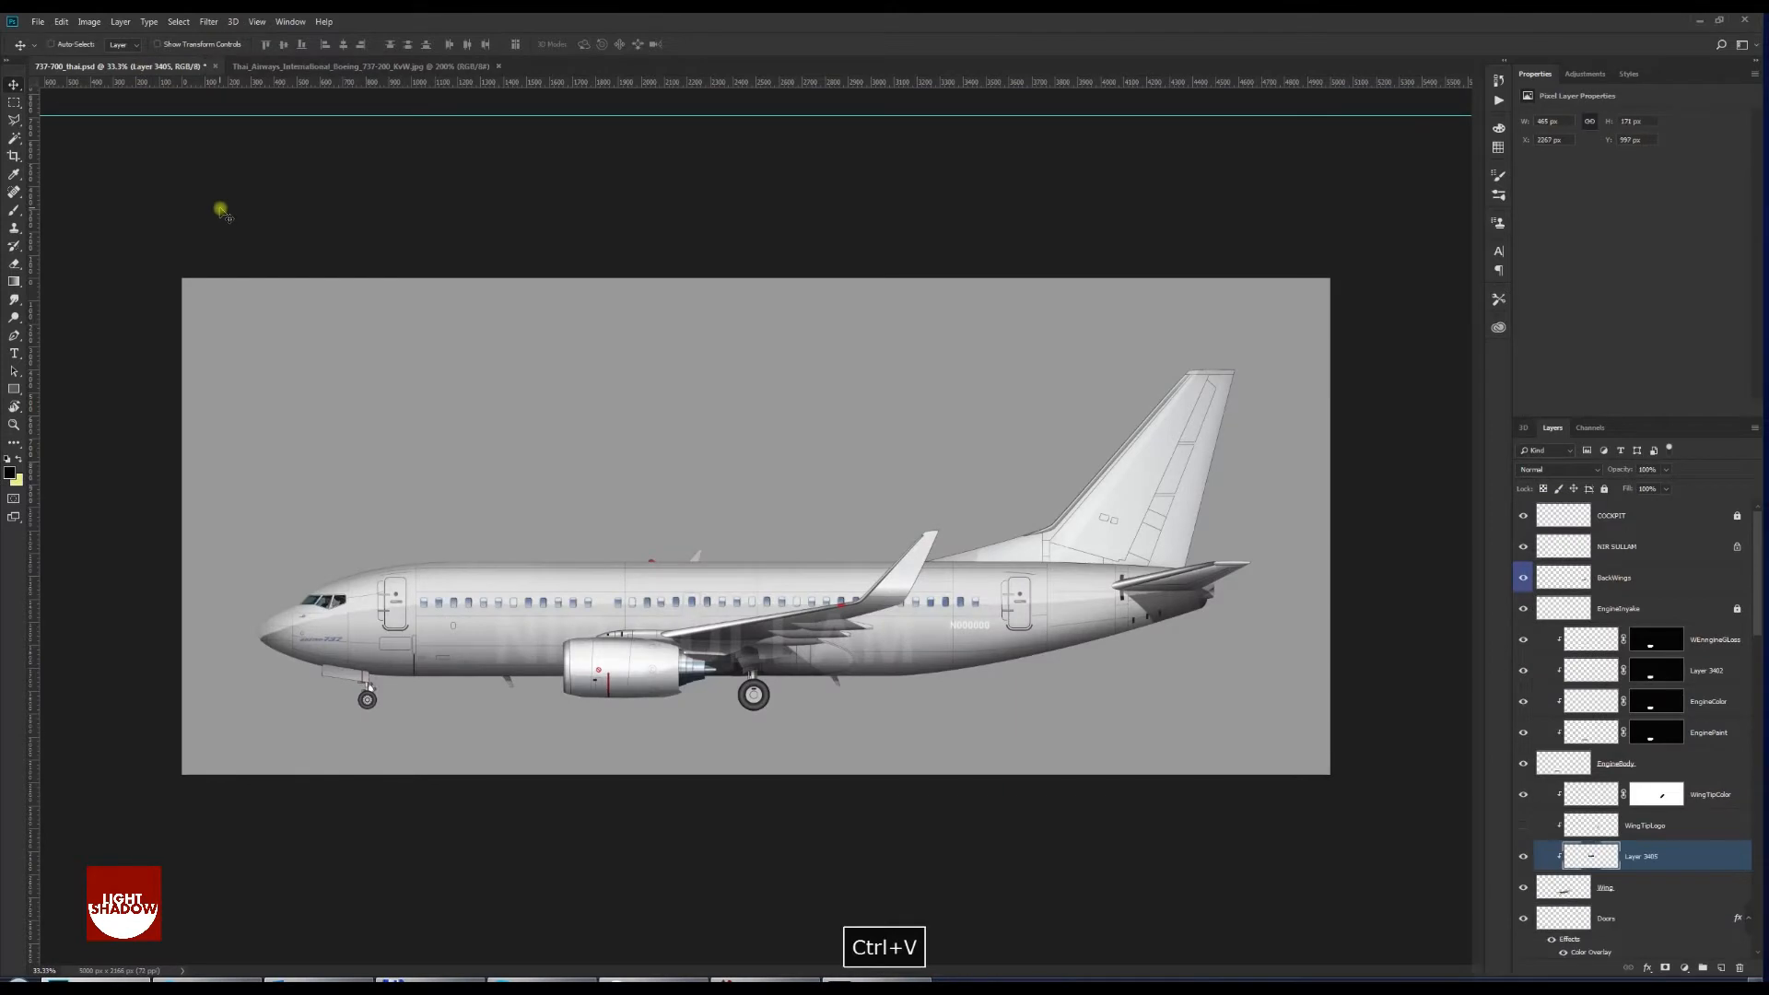
pyautogui.hotkey('ctrl', 'shift', ']')
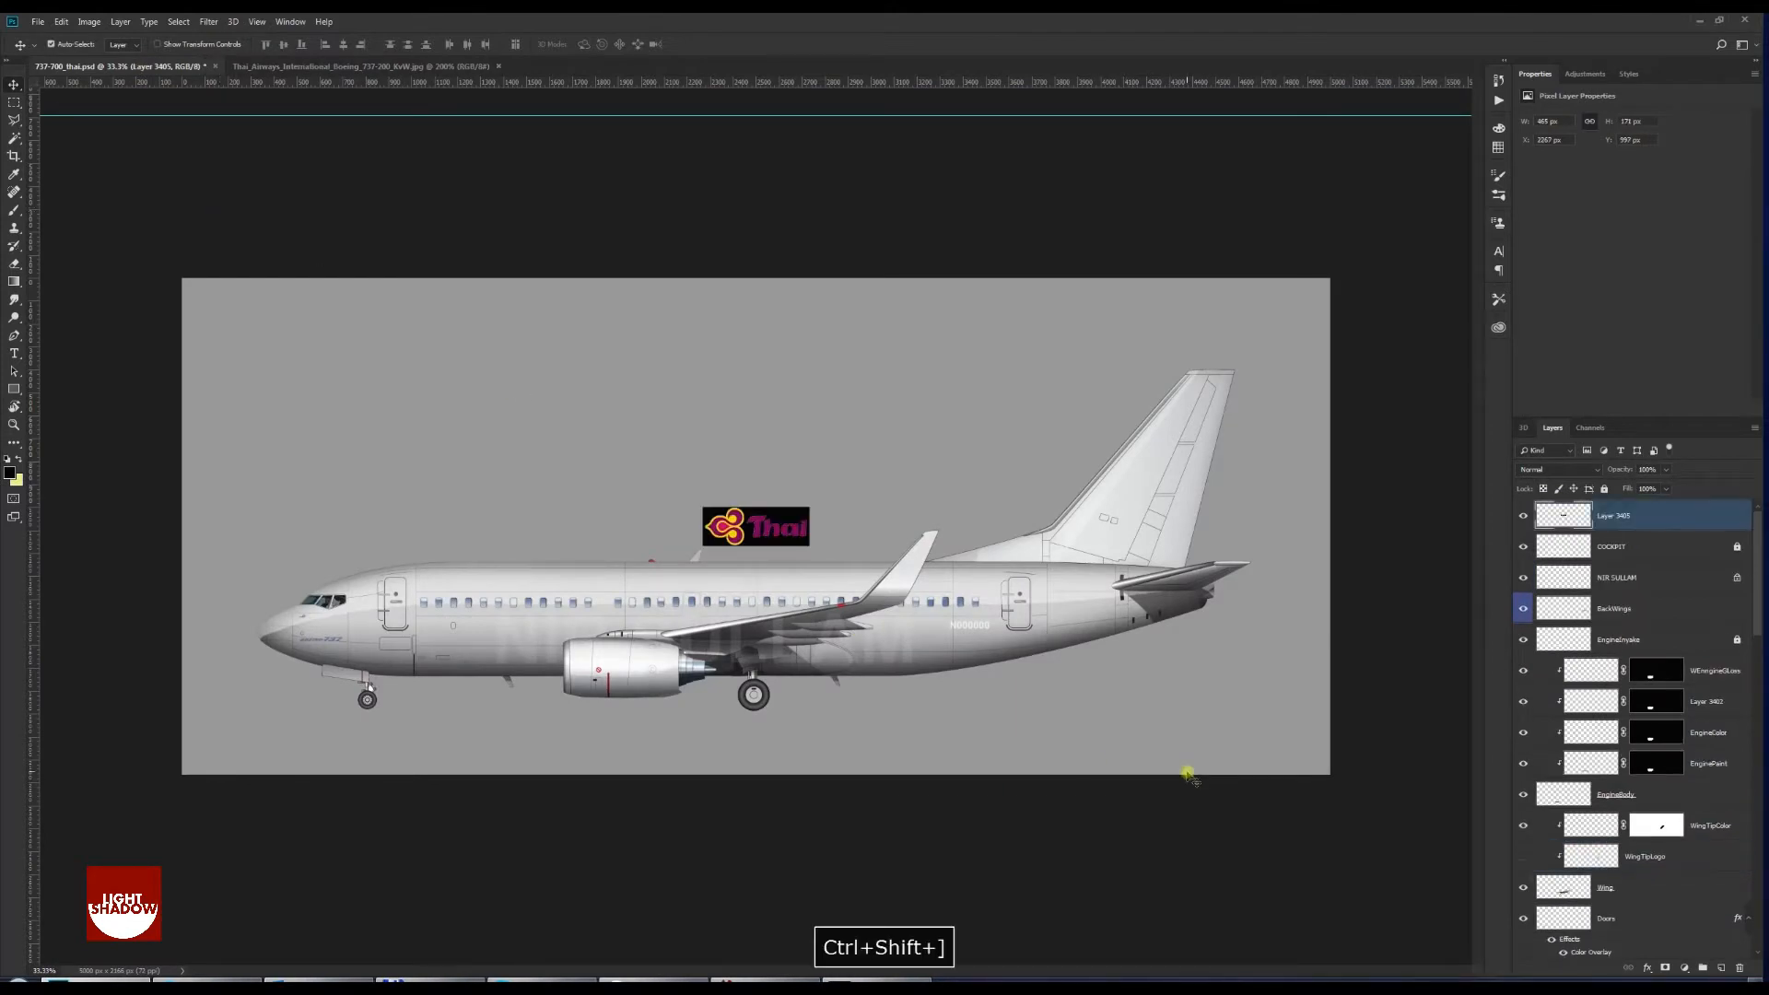
pyautogui.hotkey('ctrl', 't')
pyautogui.press('Return')
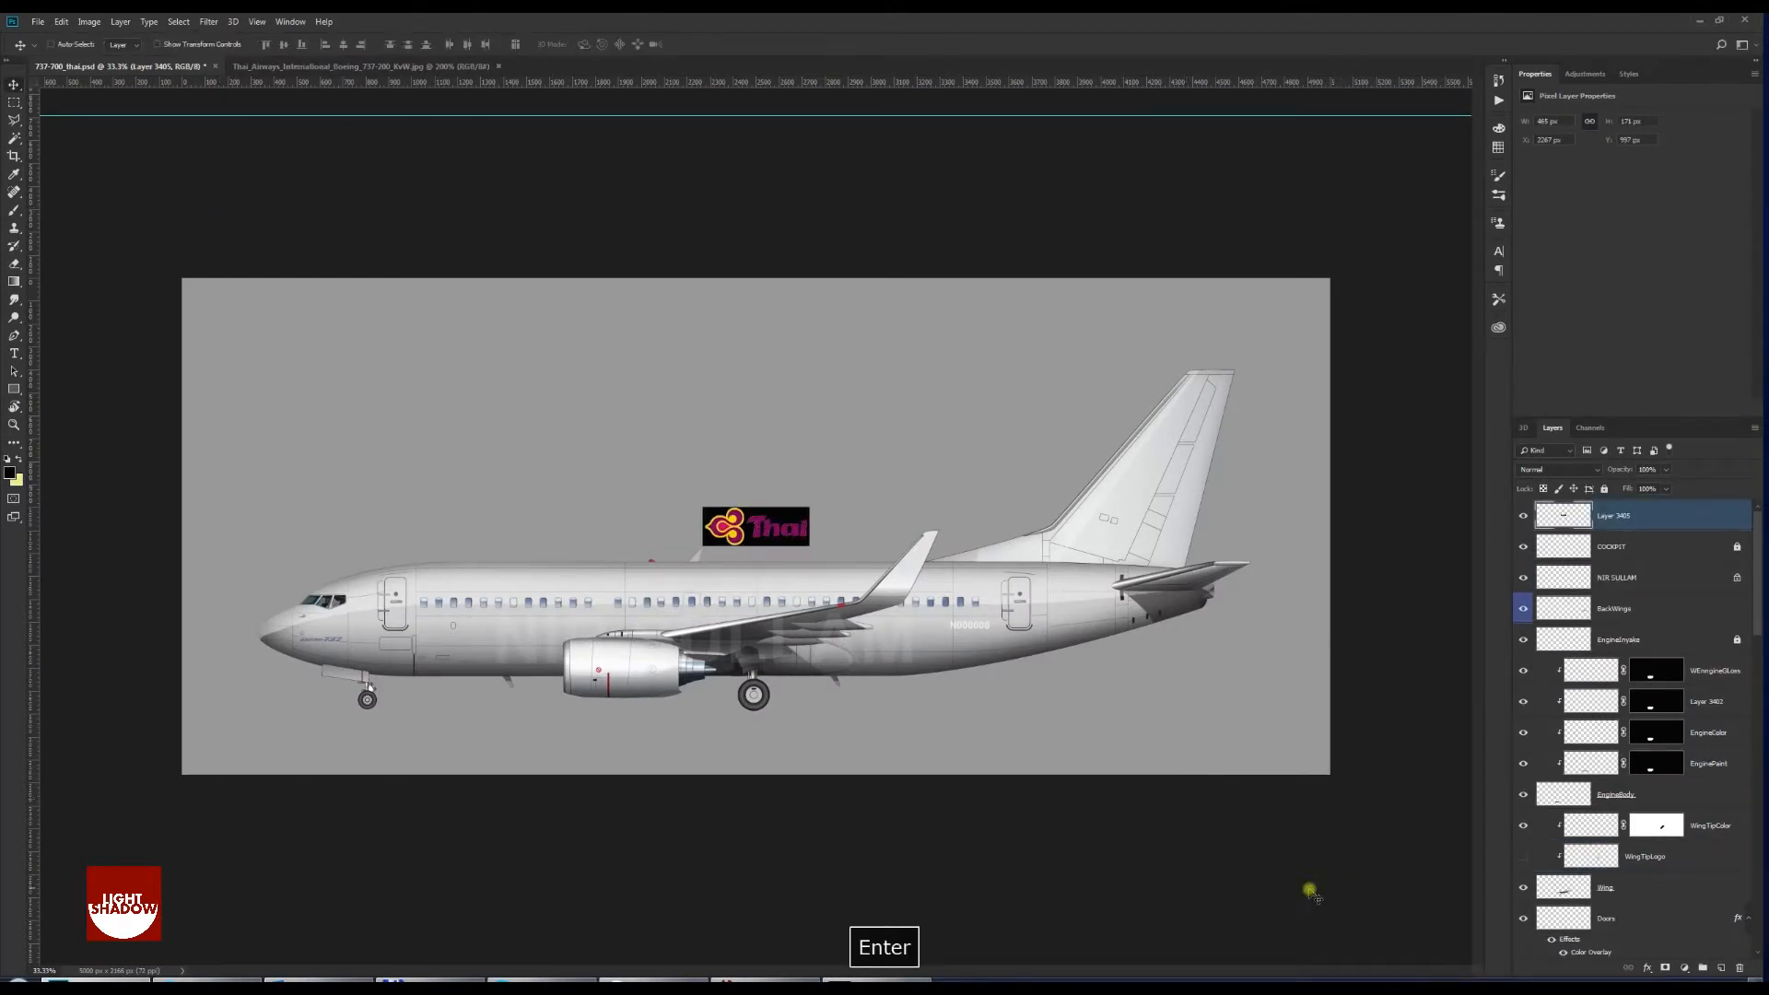
# Move the pasted Thai logo above the aircraft's forward fuselage and inspect its edges up close
pyautogui.moveTo(758, 539); pyautogui.dragTo(453, 506)
pyautogui.hotkey('ctrl', '+')
pyautogui.press('space')
pyautogui.moveTo(134, 485); pyautogui.dragTo(890, 522)
pyautogui.hotkey('ctrl', '+')
pyautogui.hotkey('ctrl', '+')
pyautogui.press('space')
pyautogui.moveTo(553, 467); pyautogui.dragTo(769, 507)
pyautogui.hotkey('ctrl', '-')
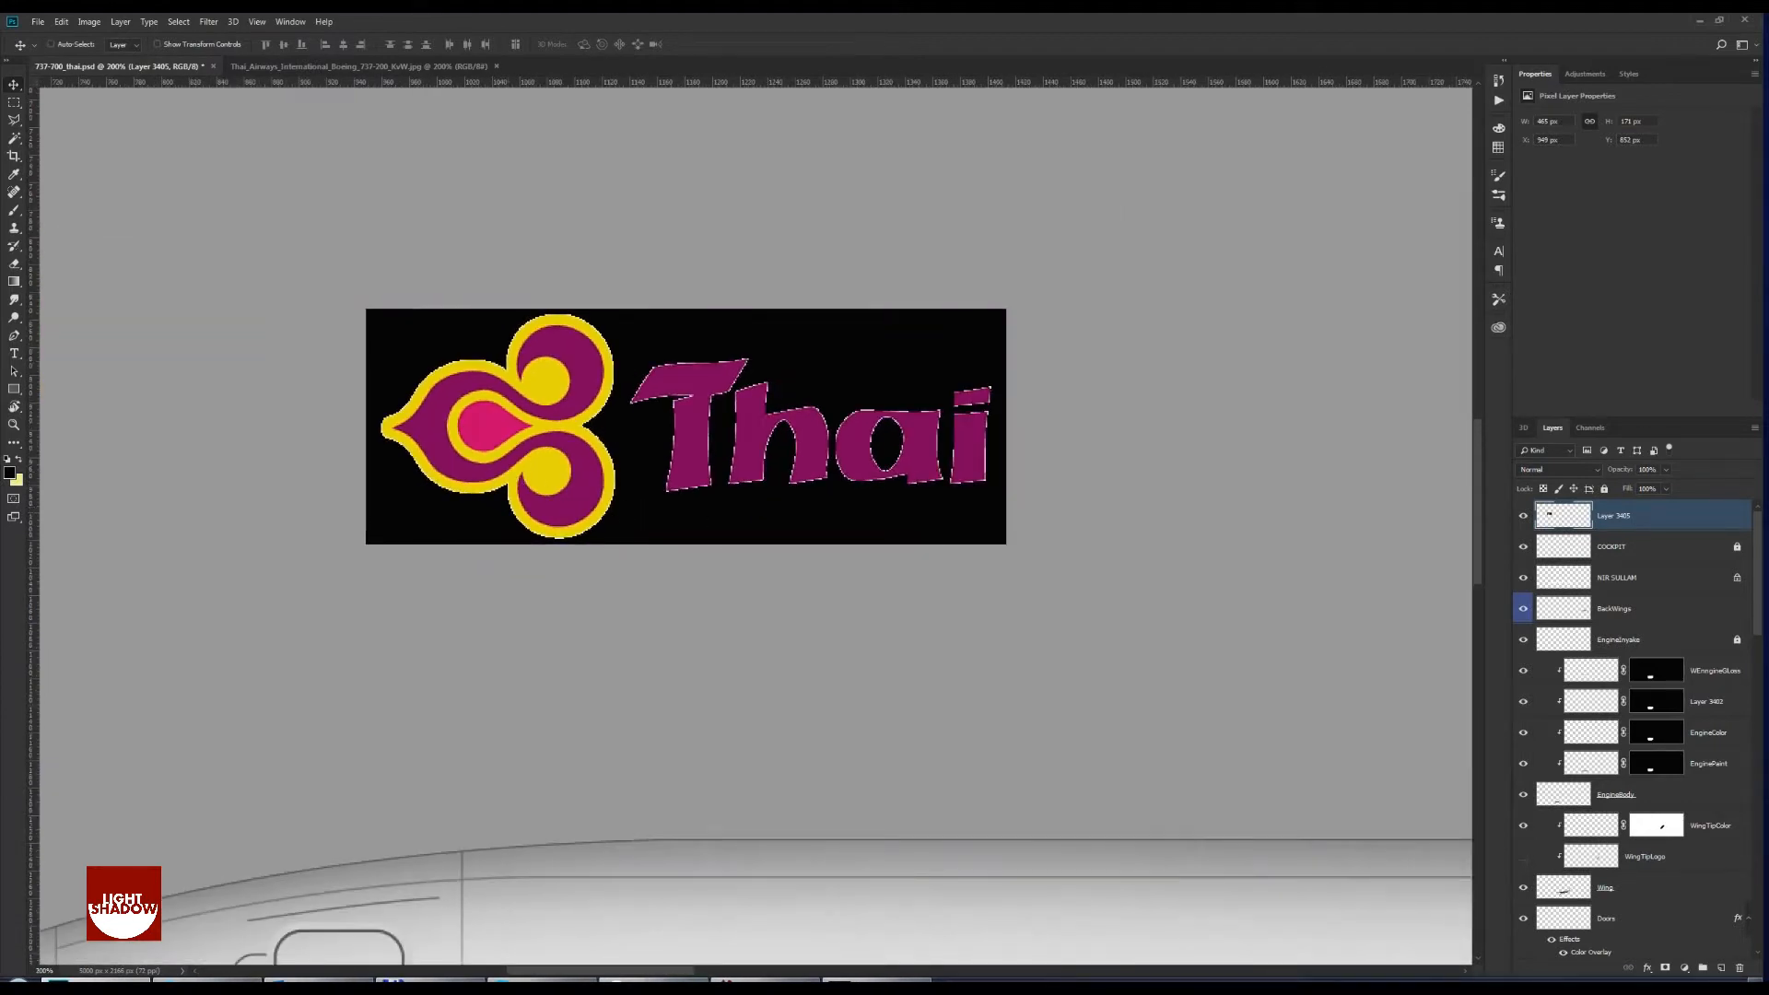
# Switch to the browser, close the Vector.me page, and examine the black-and-white Thai logo's Worldvectorlogo page as an alternative source
pyautogui.click(208, 980)
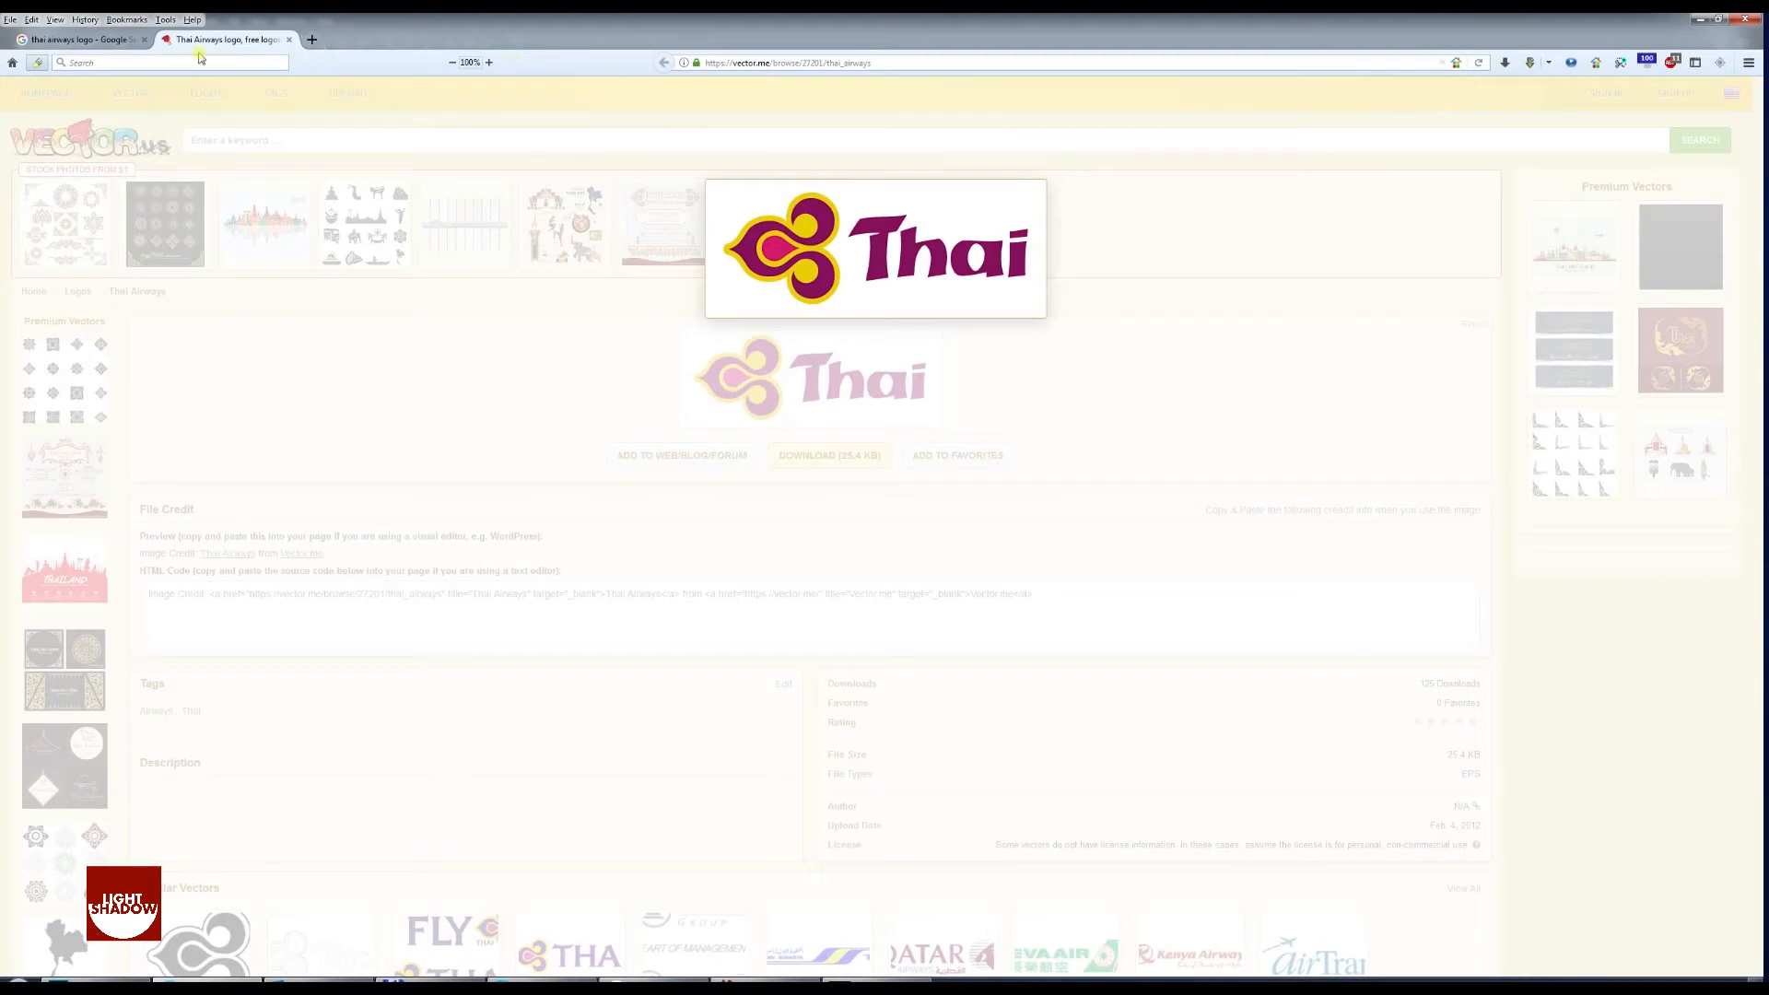
pyautogui.click(289, 40)
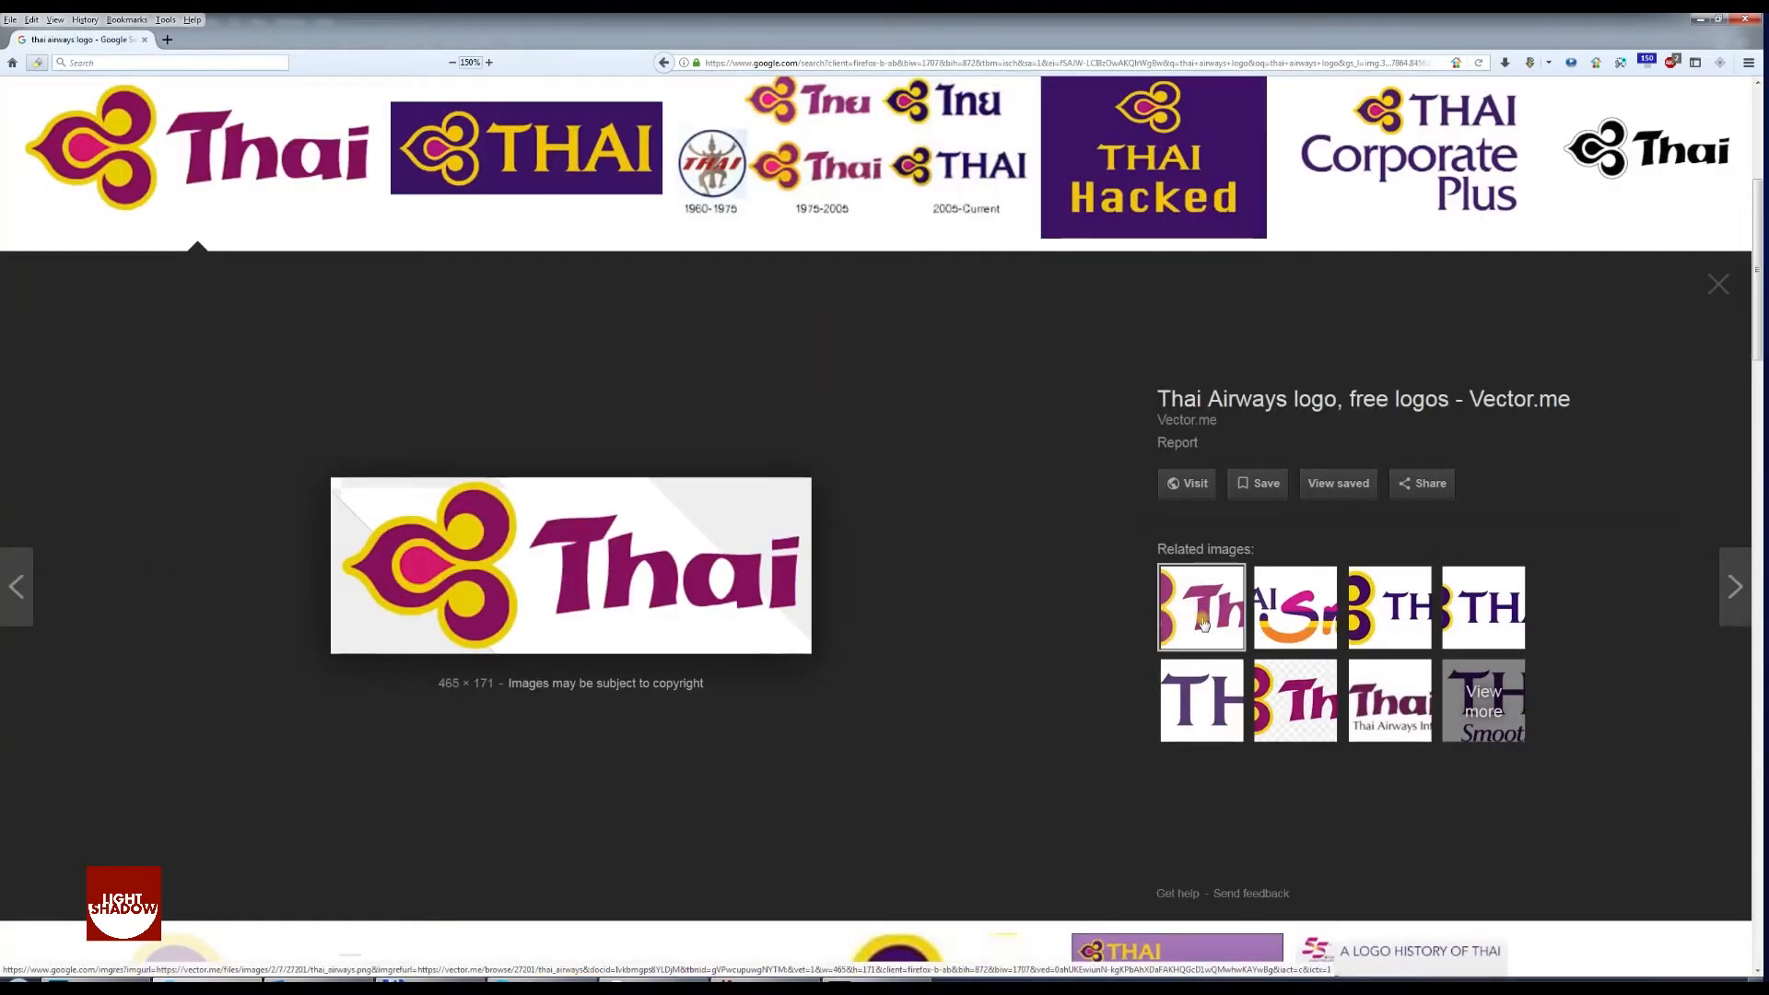
pyautogui.click(1719, 286)
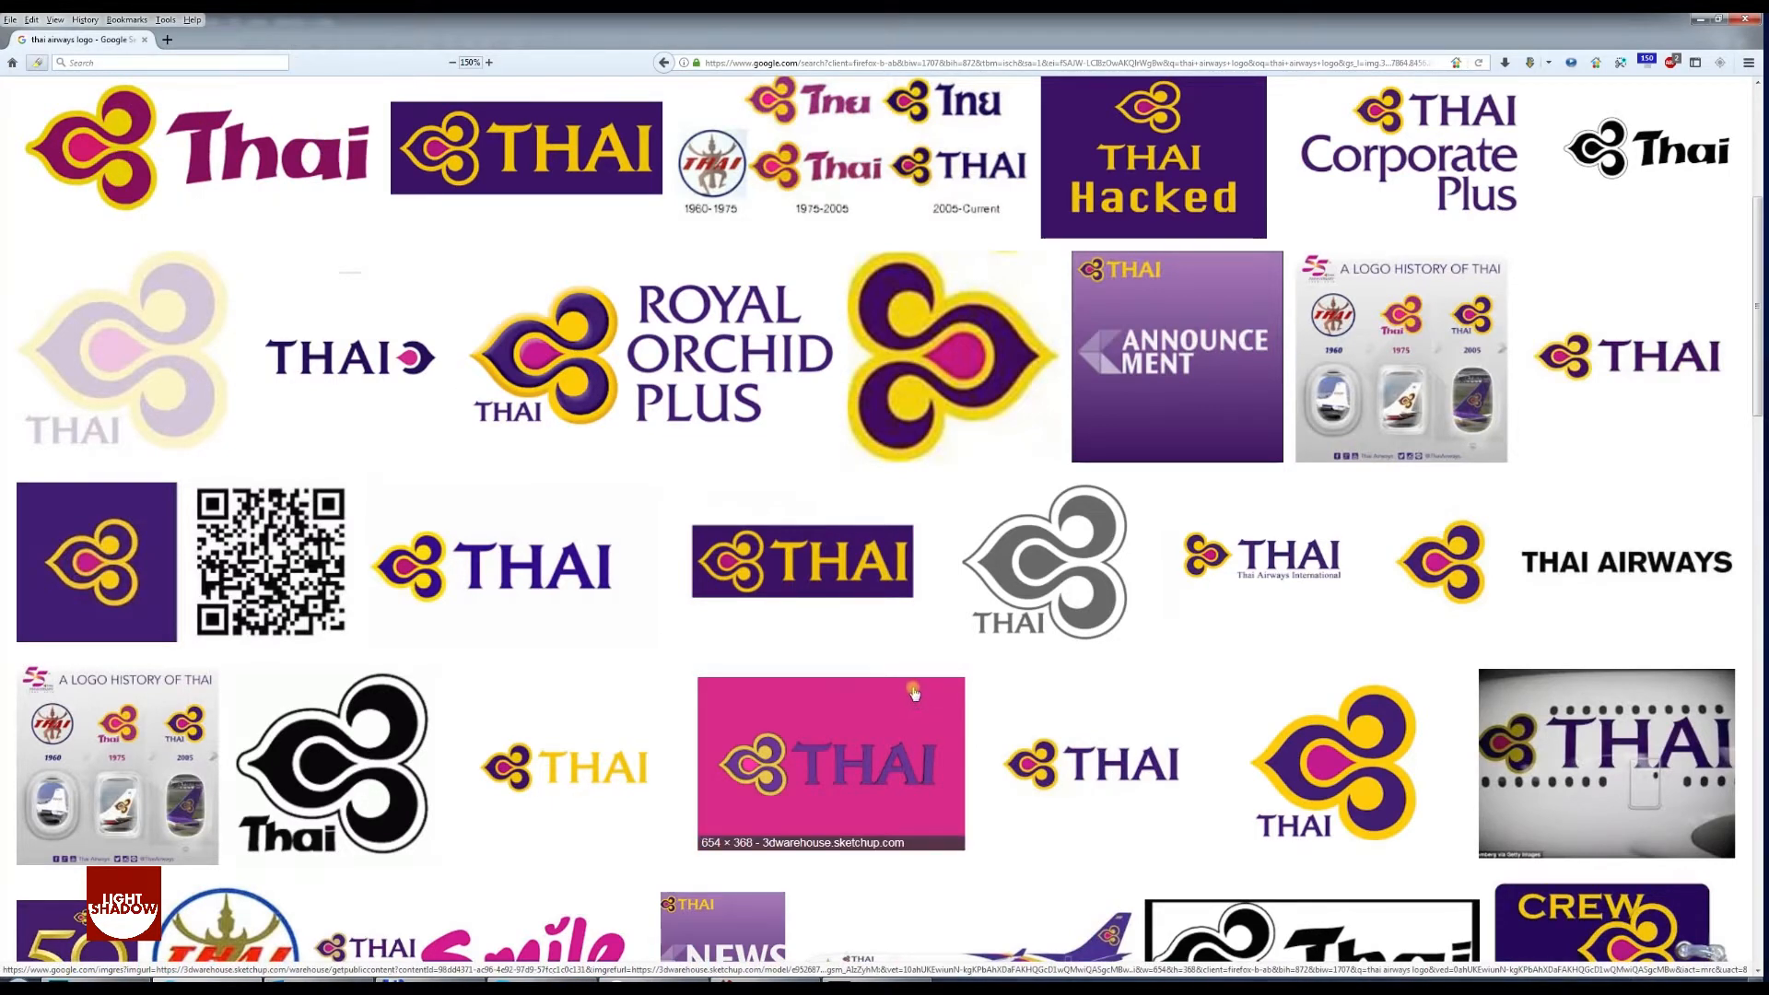
pyautogui.click(1608, 161)
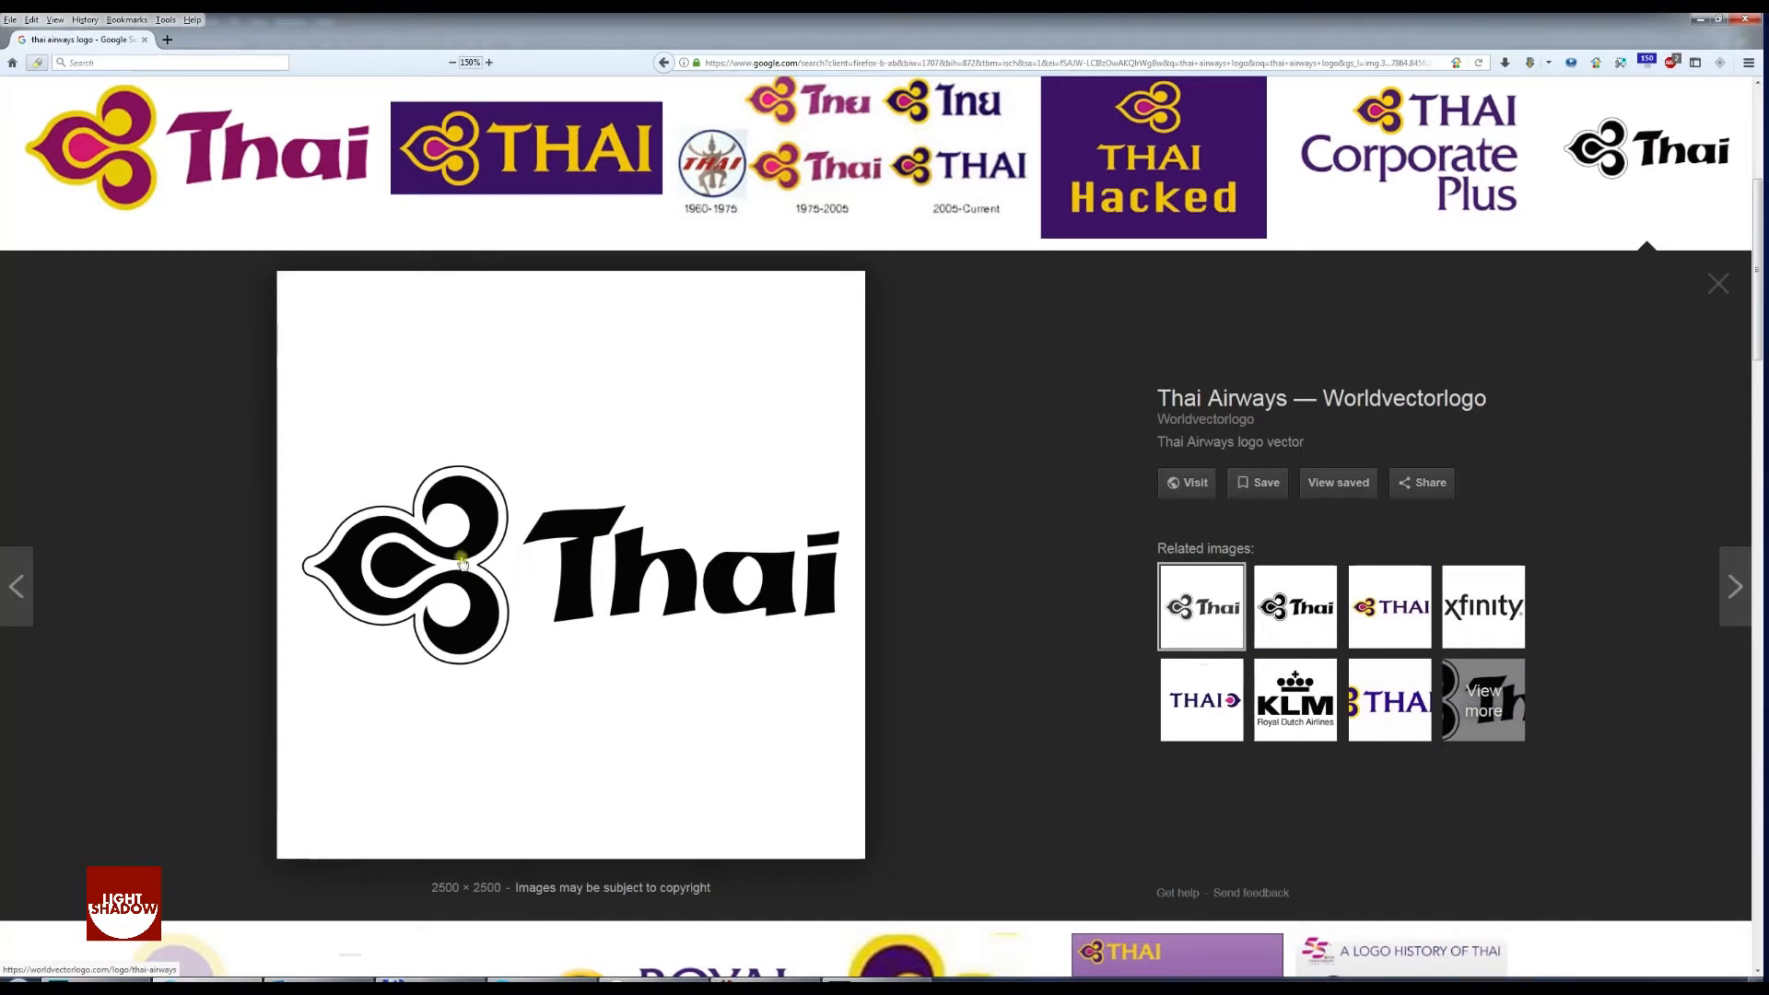
pyautogui.click(576, 587)
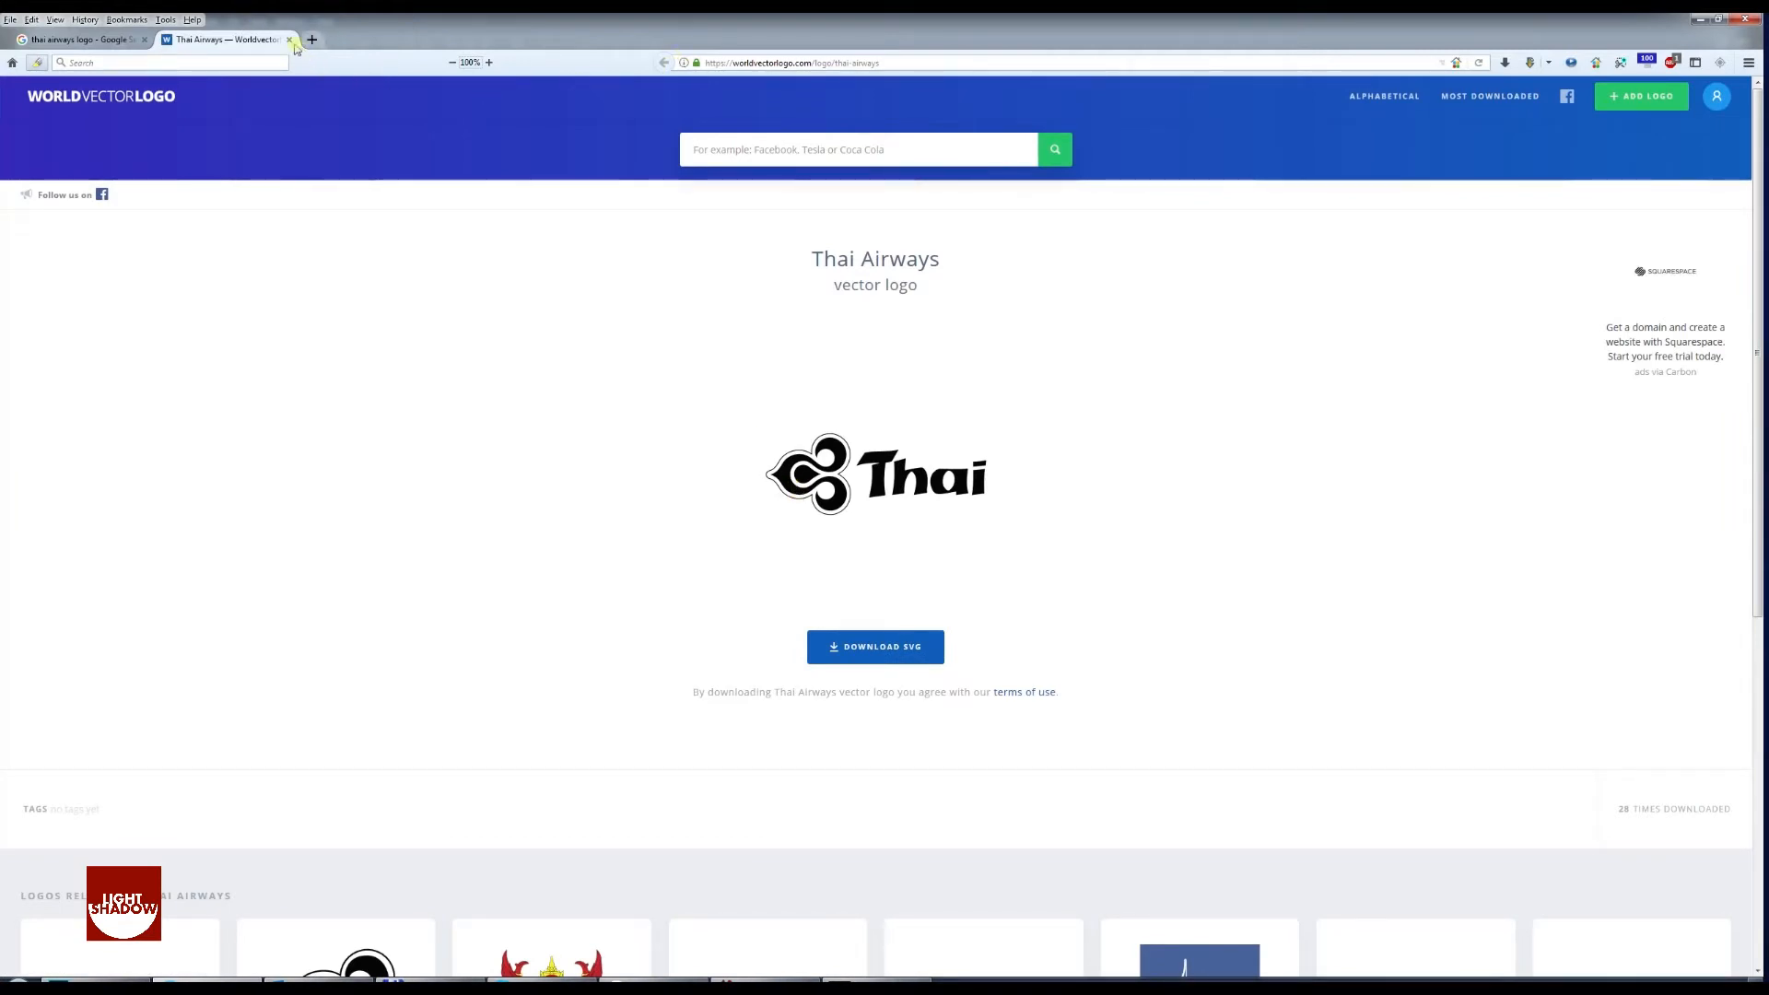
pyautogui.click(288, 40)
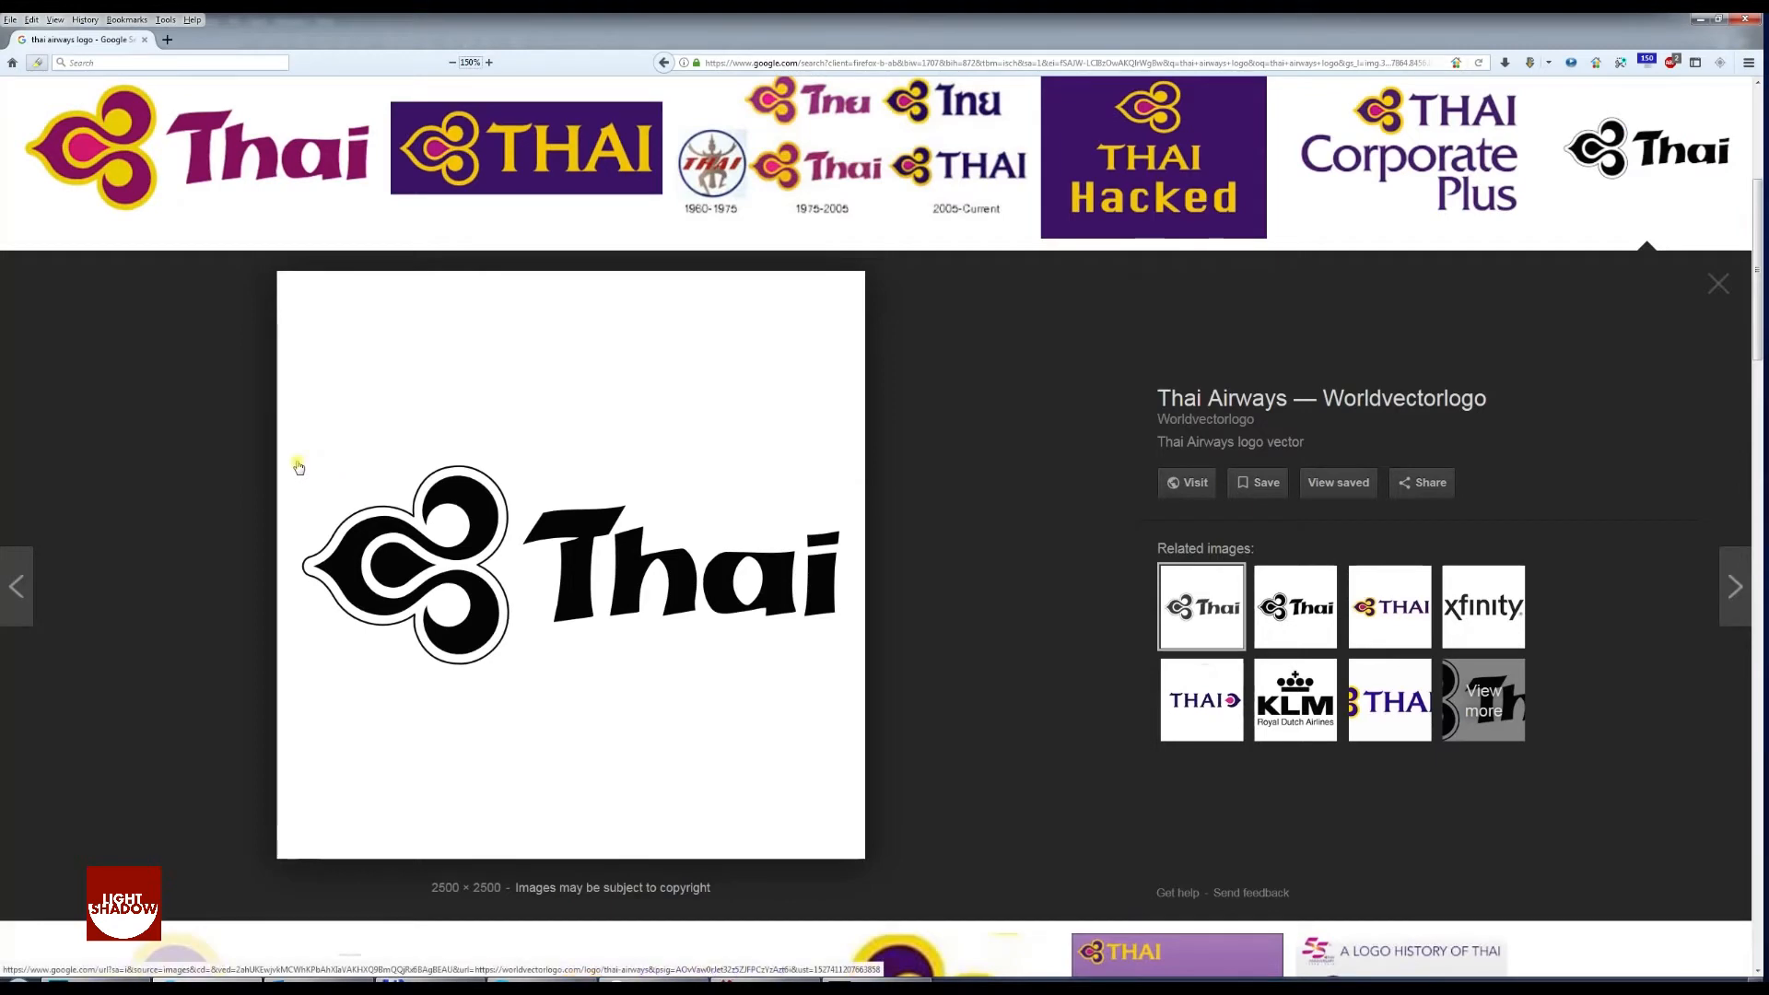
# Capture the black-and-white Thai logo from the browser as a screenshot and paste it into the 737-700 document in Photoshop
pyautogui.press('Print')
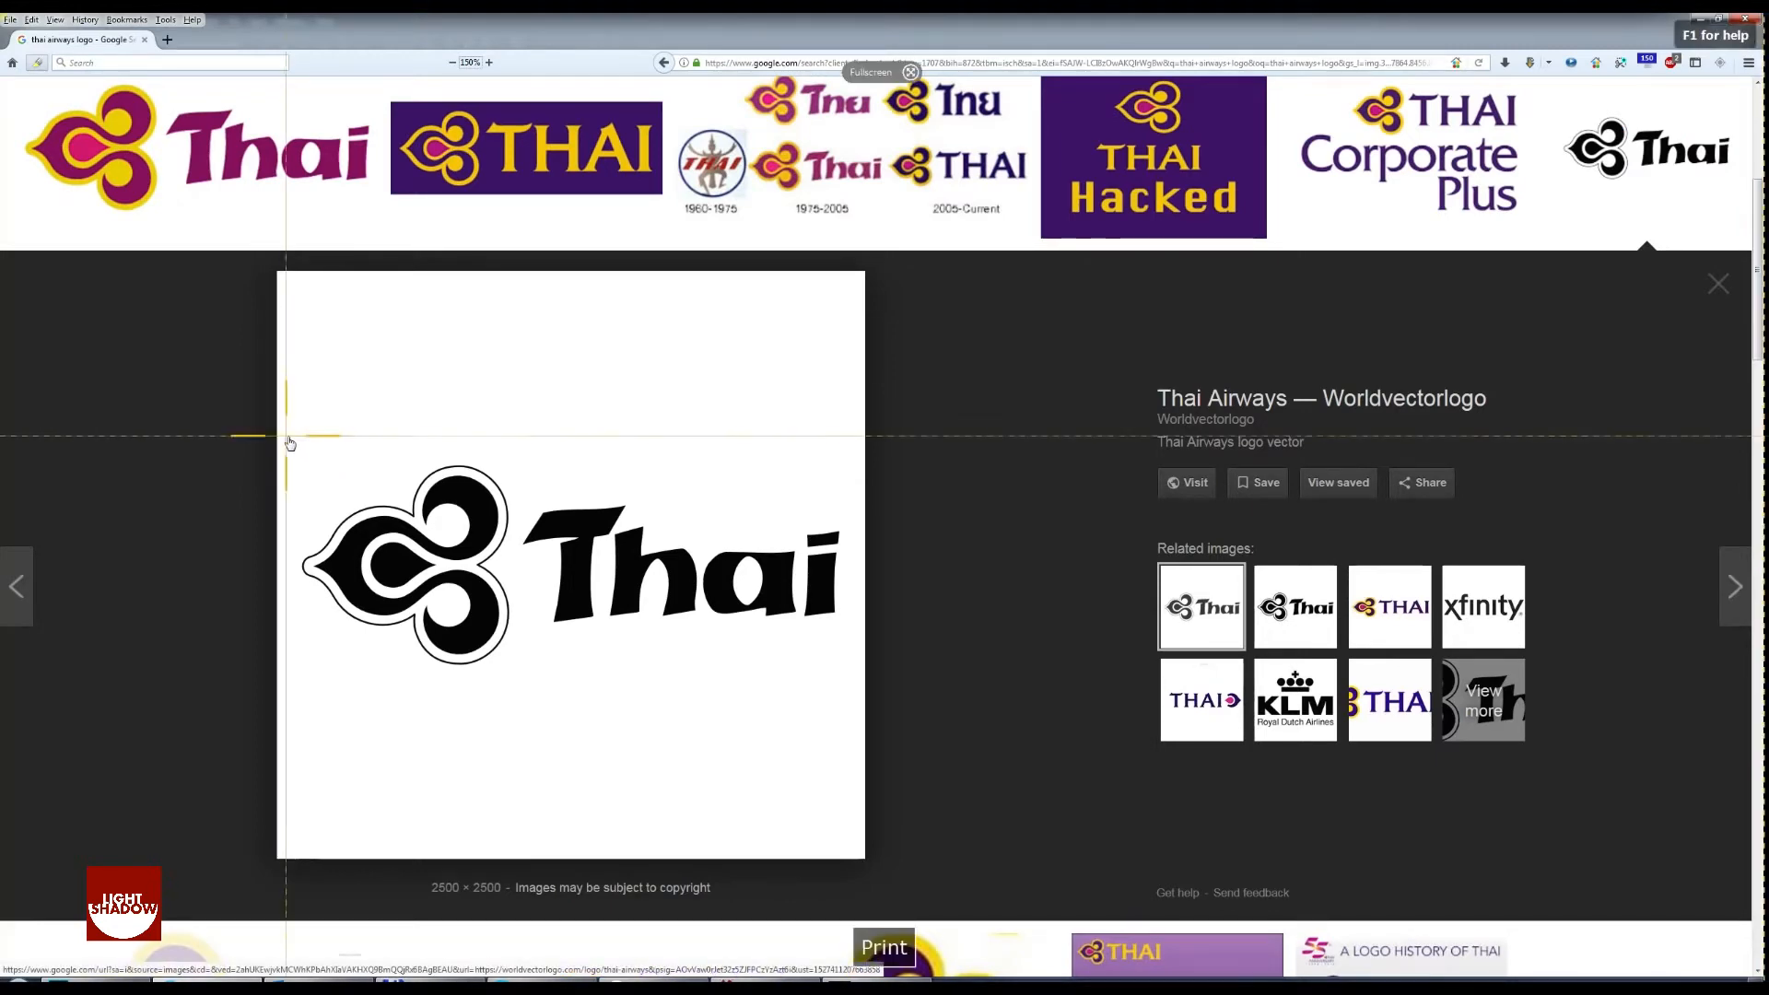
pyautogui.moveTo(286, 434); pyautogui.dragTo(856, 684)
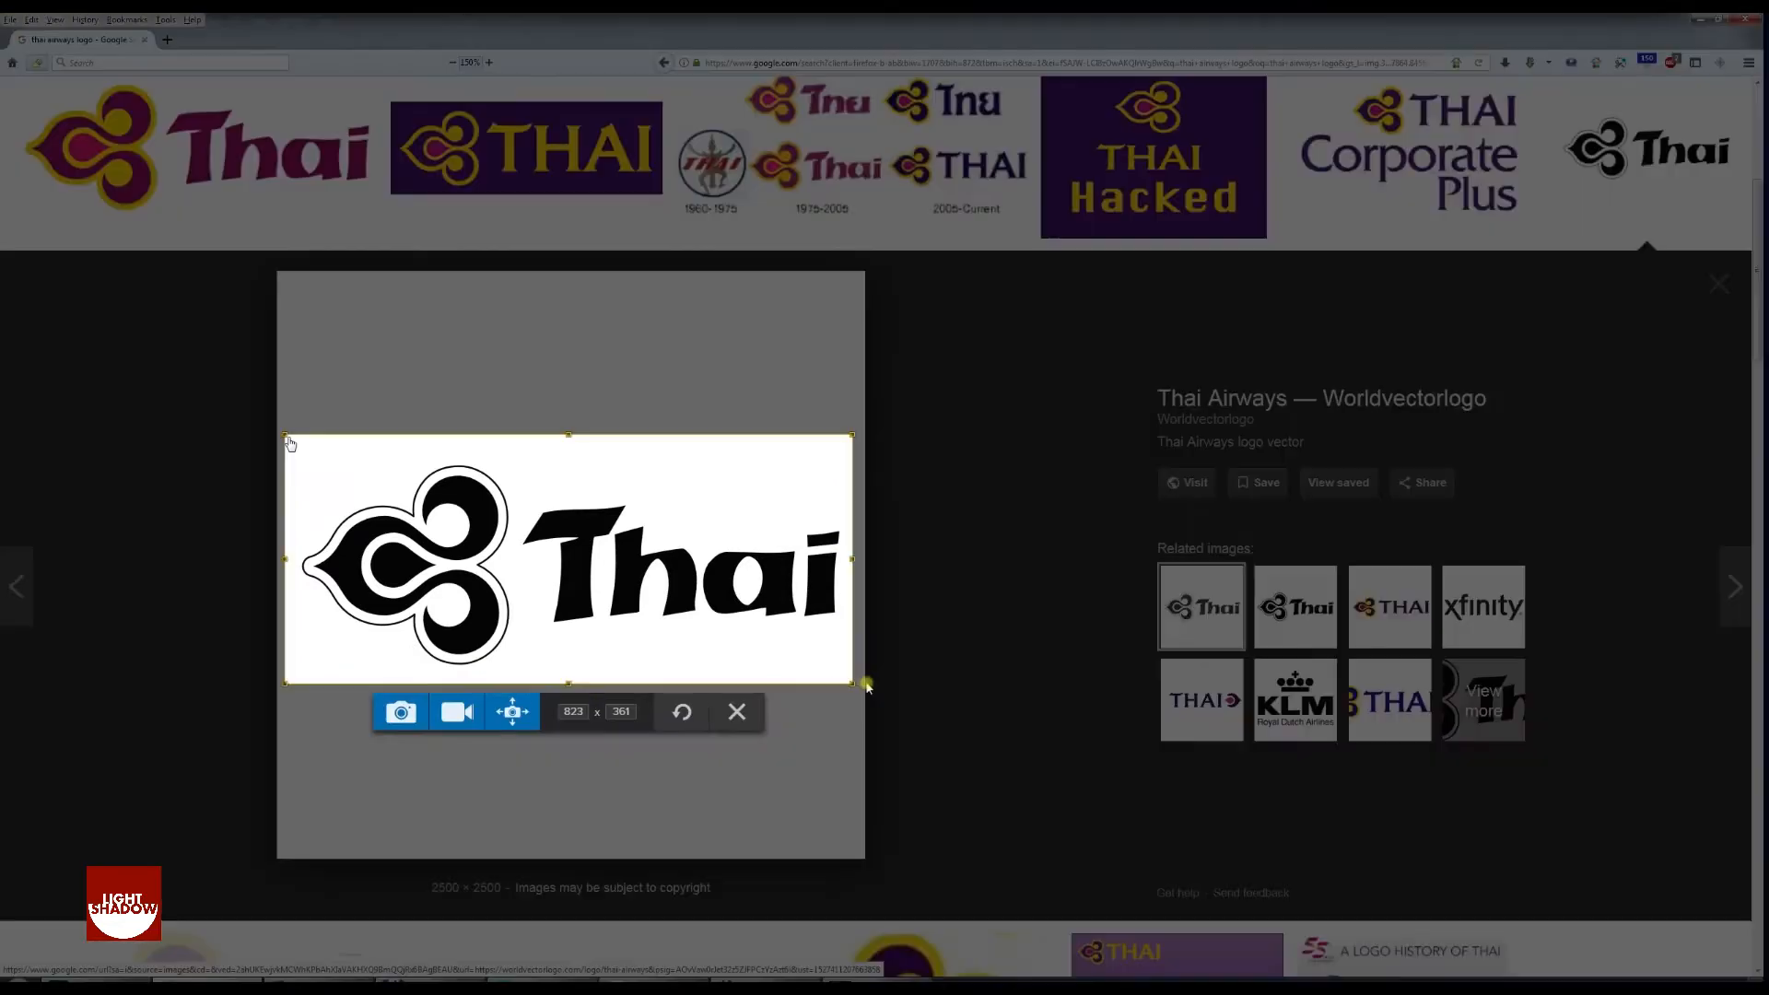
pyautogui.click(403, 715)
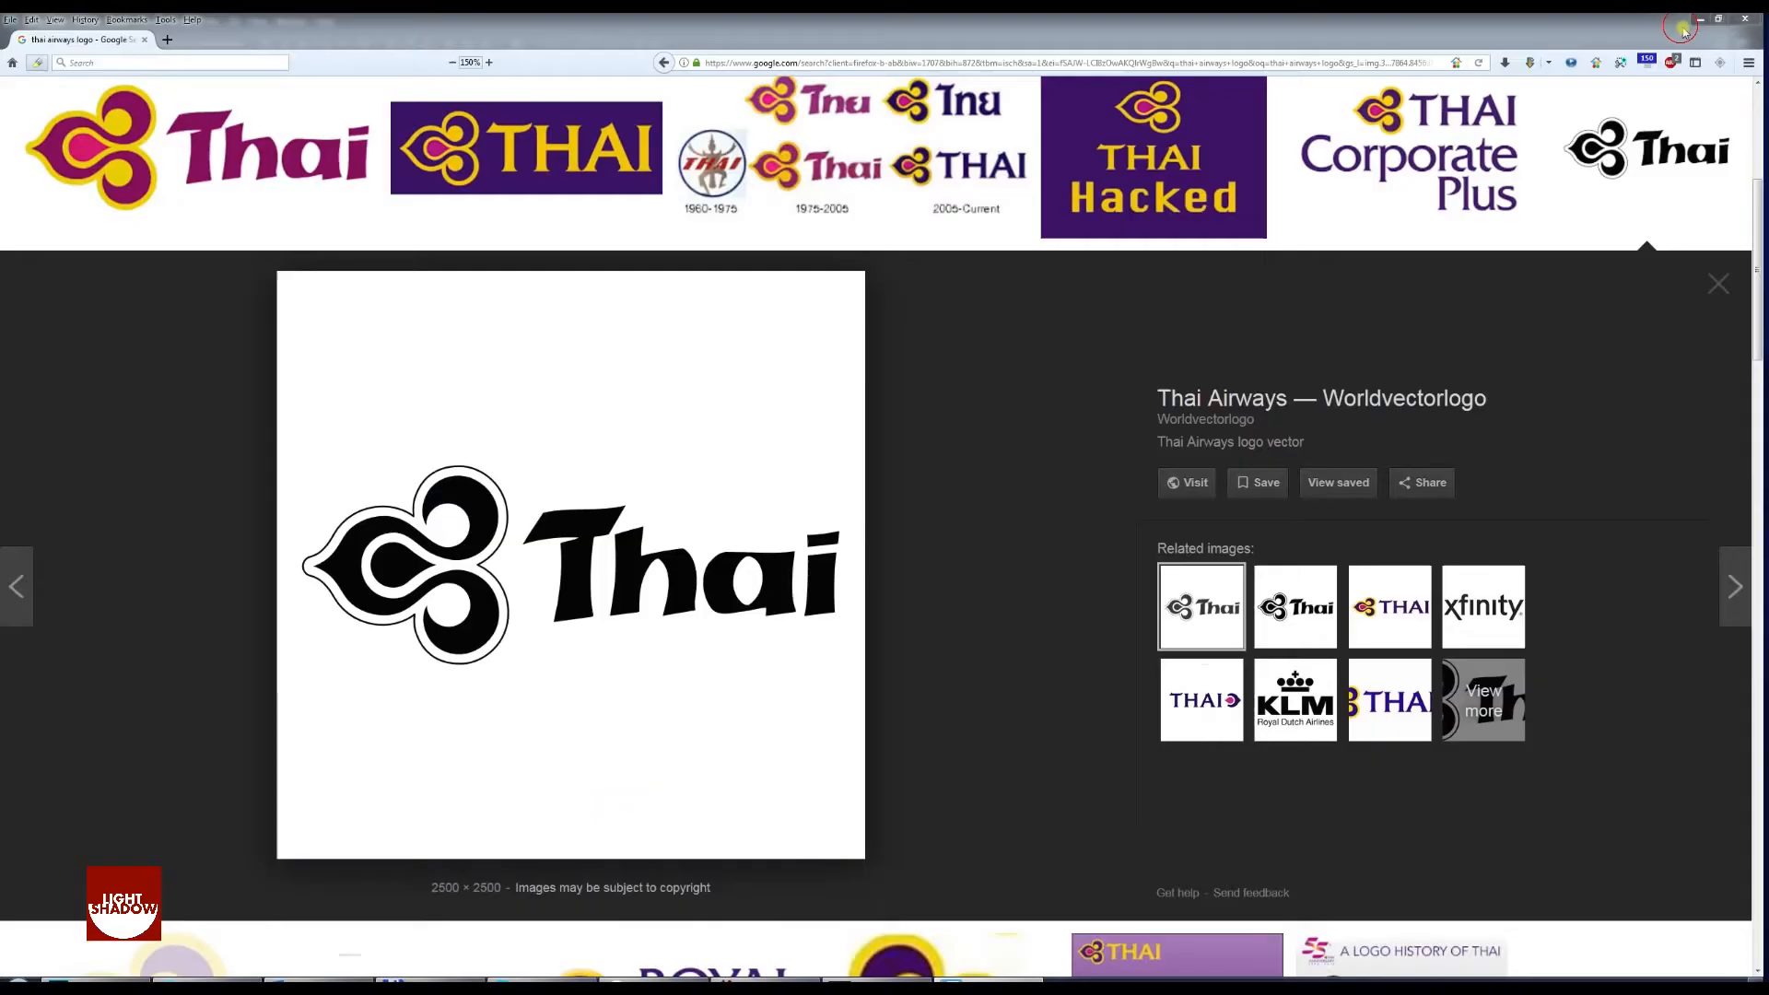
pyautogui.click(1685, 22)
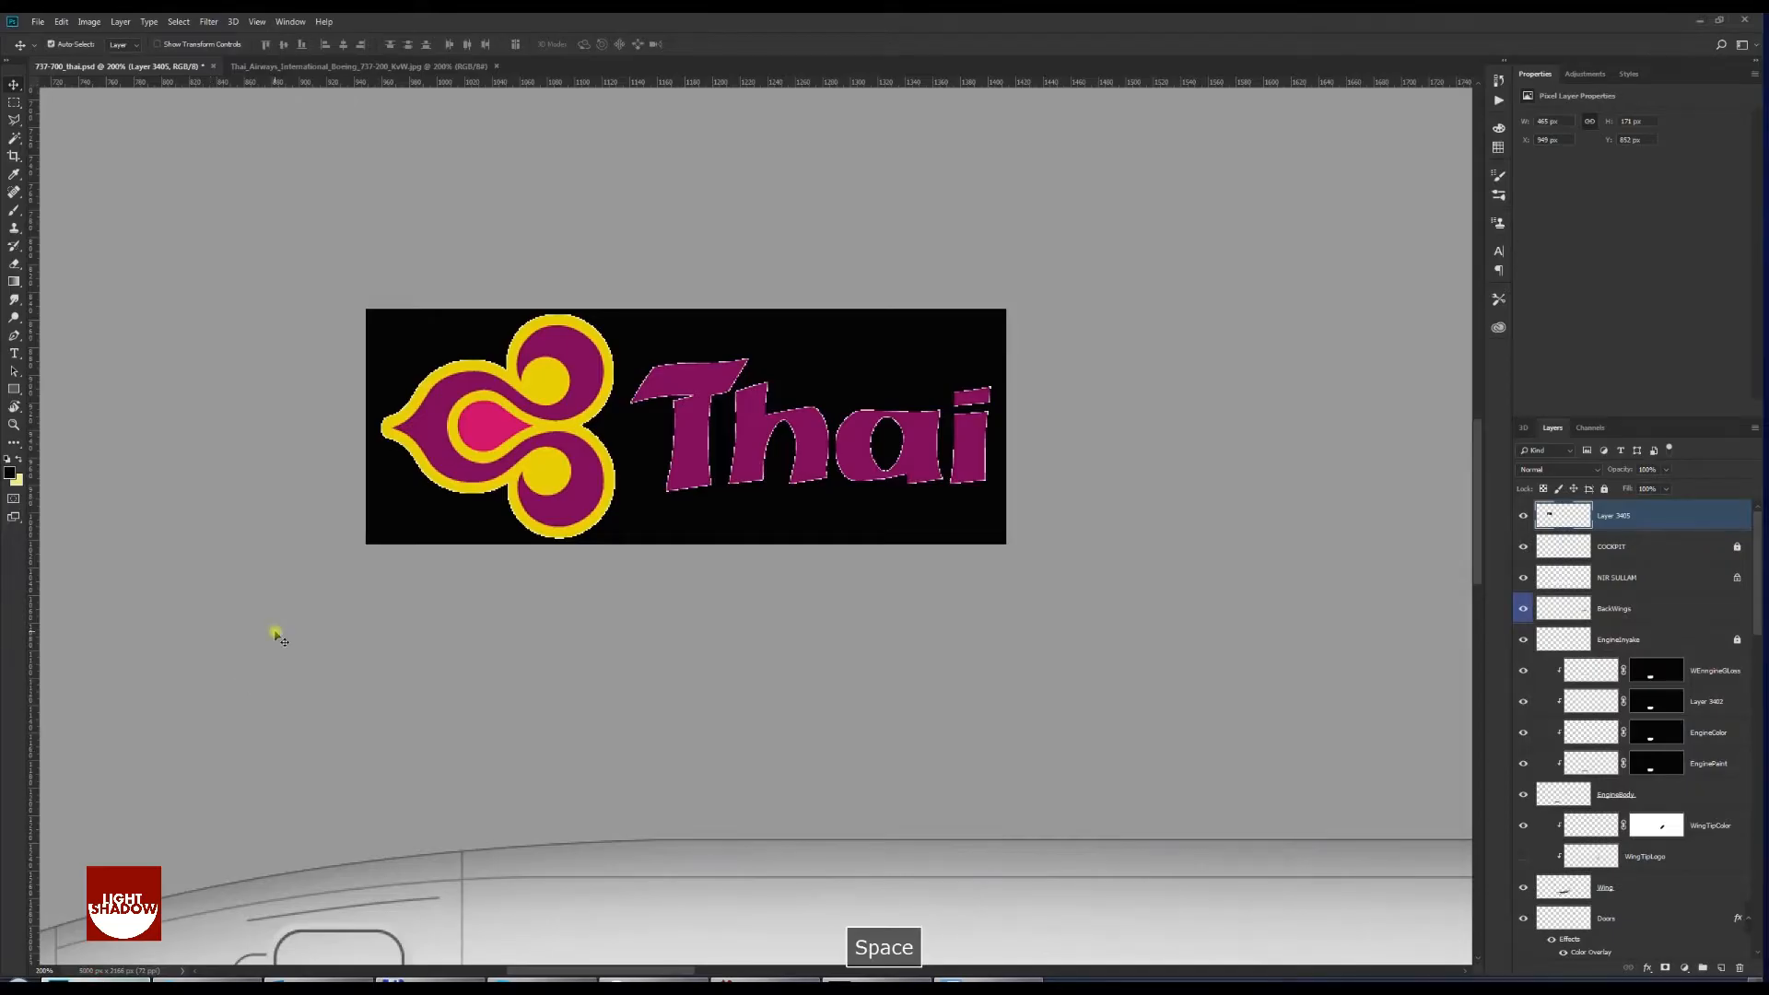
pyautogui.hotkey('ctrl', 'v')
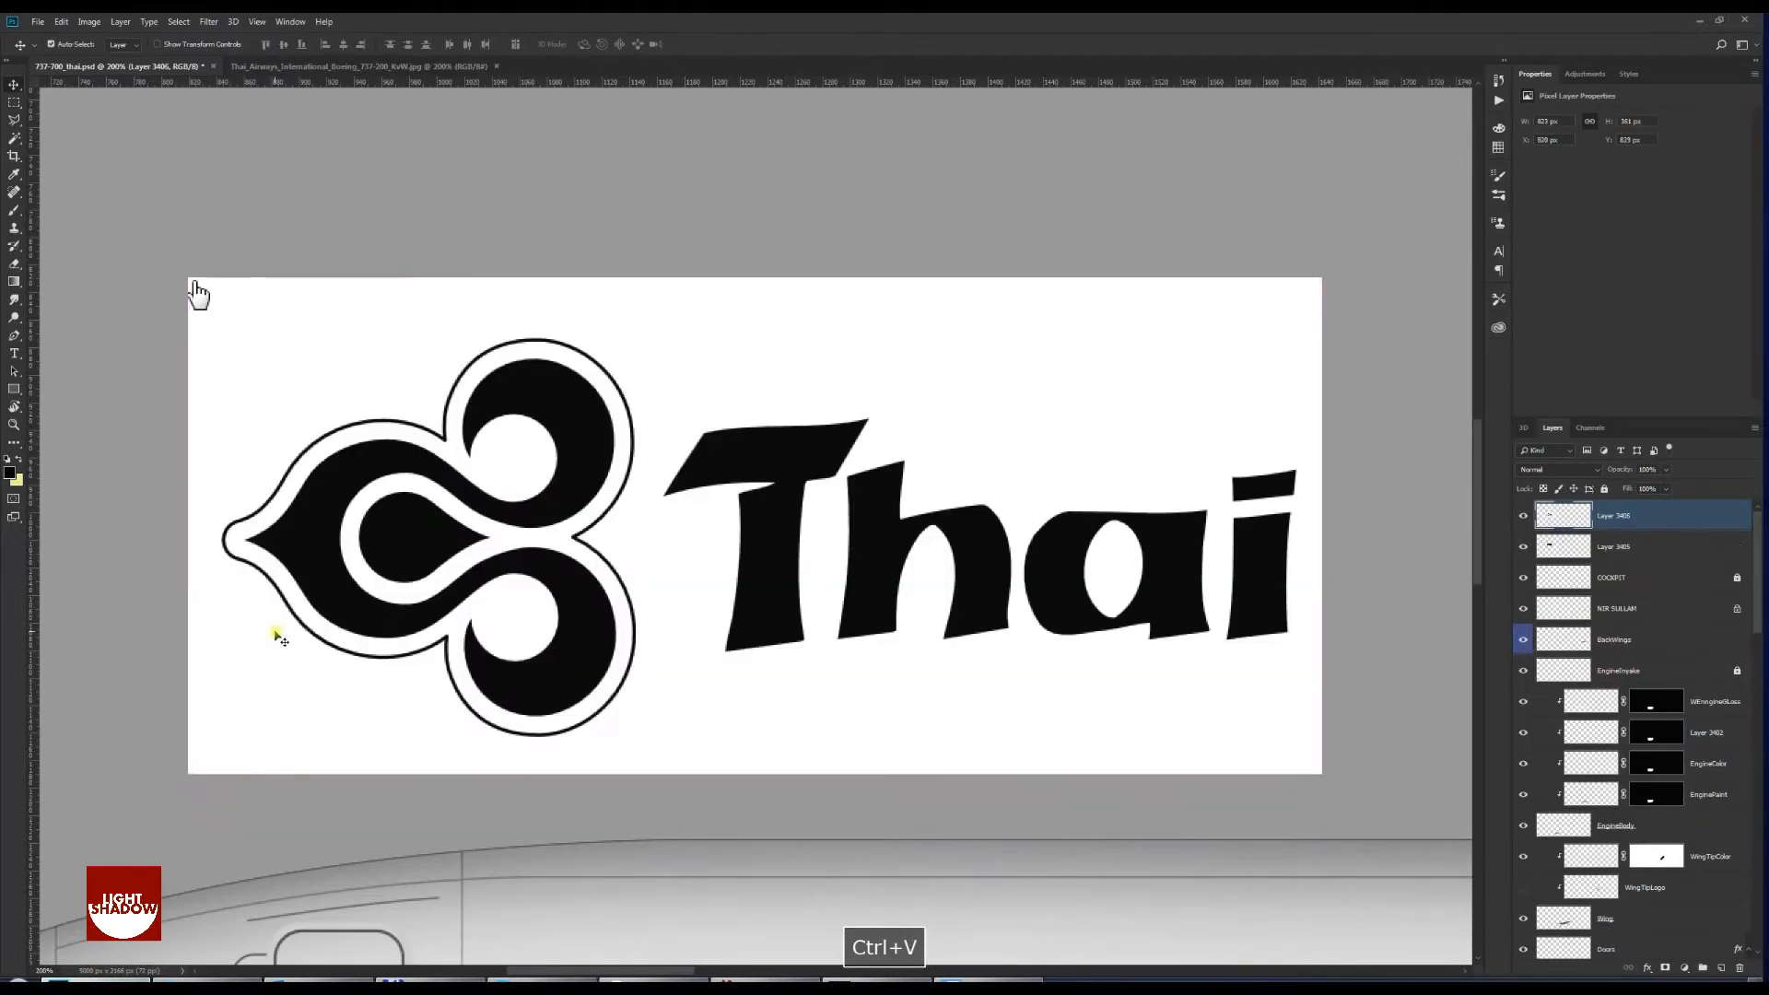
# Arrange the two Thai logos above the fuselage, with the coloured one on top and the black-and-white one directly beneath it
pyautogui.press('v')
pyautogui.moveTo(749, 630); pyautogui.dragTo(764, 931)
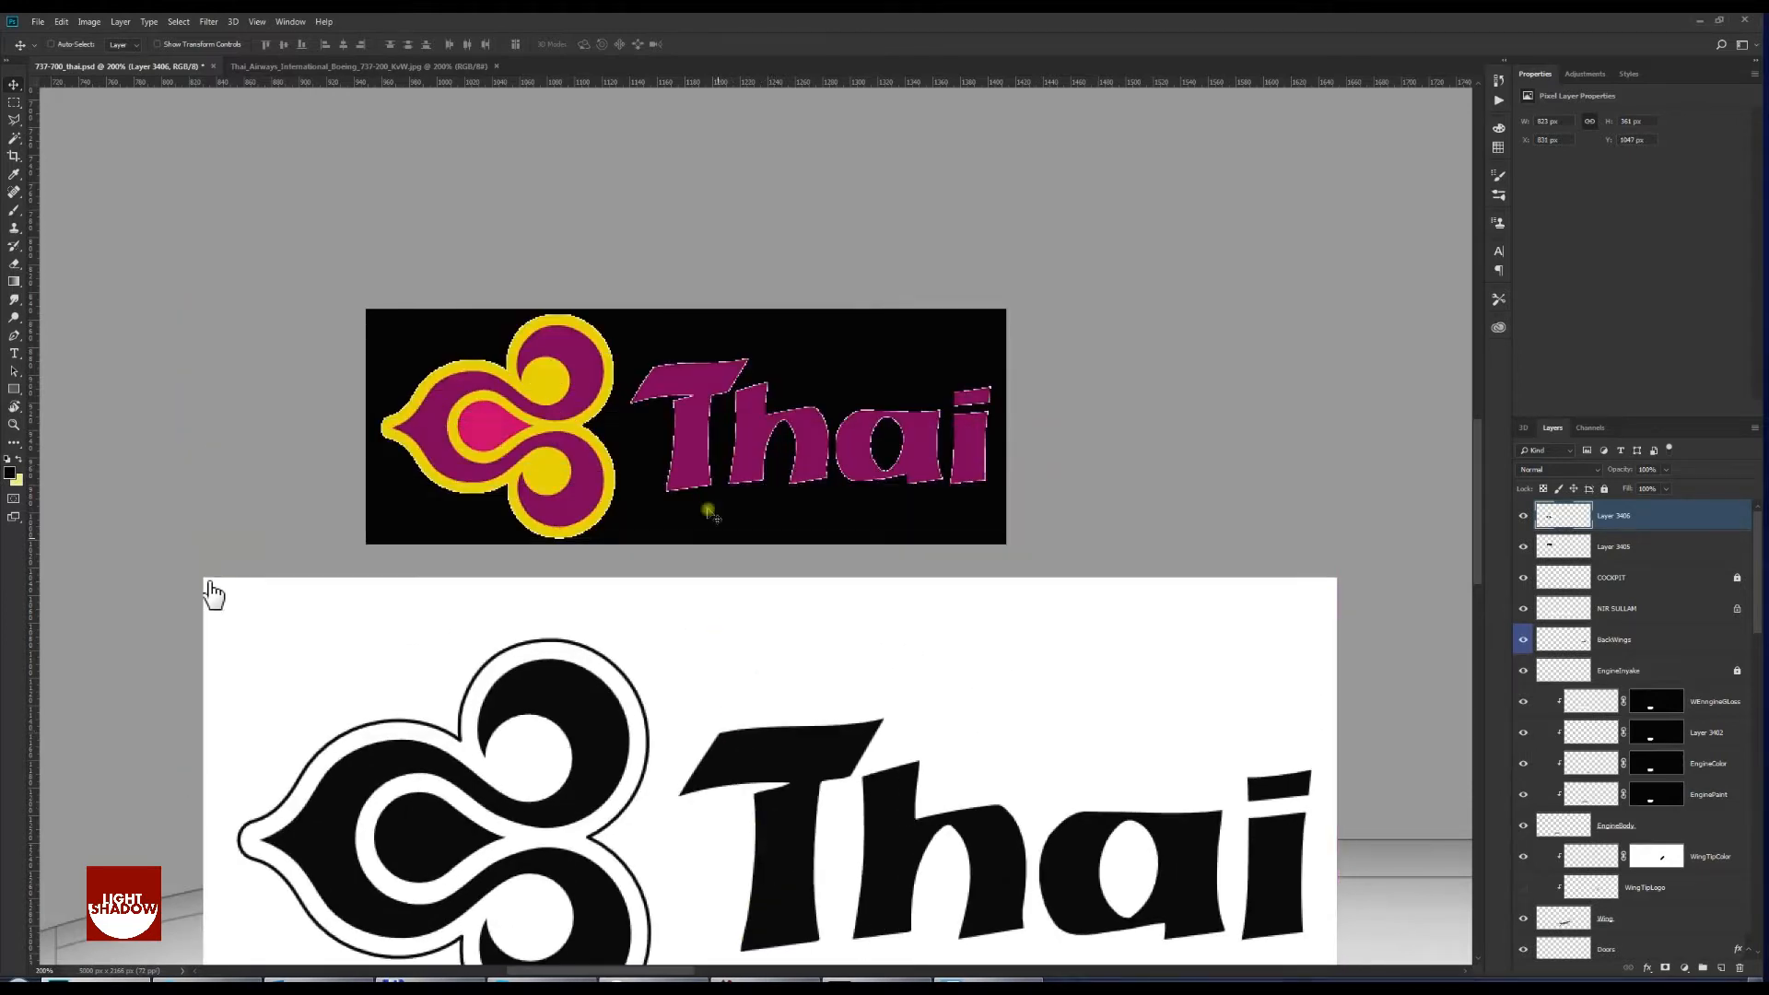
pyautogui.click(659, 398)
pyautogui.moveTo(659, 399); pyautogui.dragTo(436, 239)
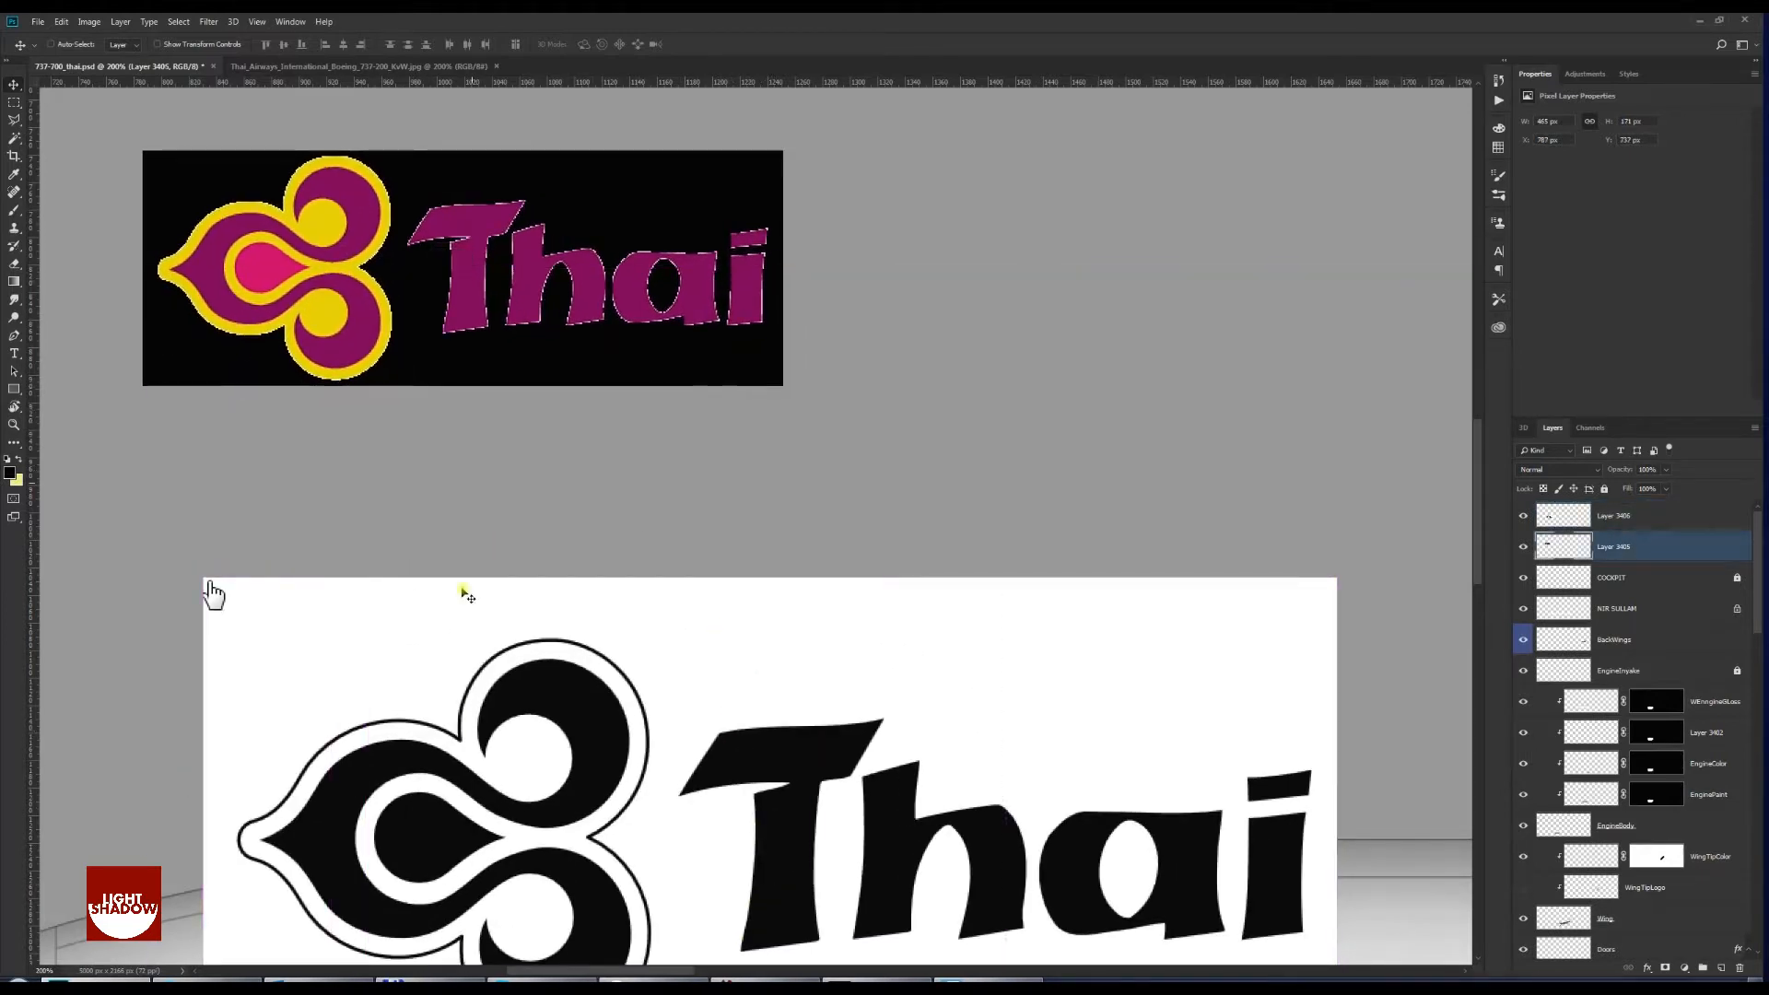
pyautogui.keyDown('ctrl'); pyautogui.click(509, 774); pyautogui.keyUp('ctrl')
pyautogui.moveTo(508, 774); pyautogui.dragTo(466, 597)
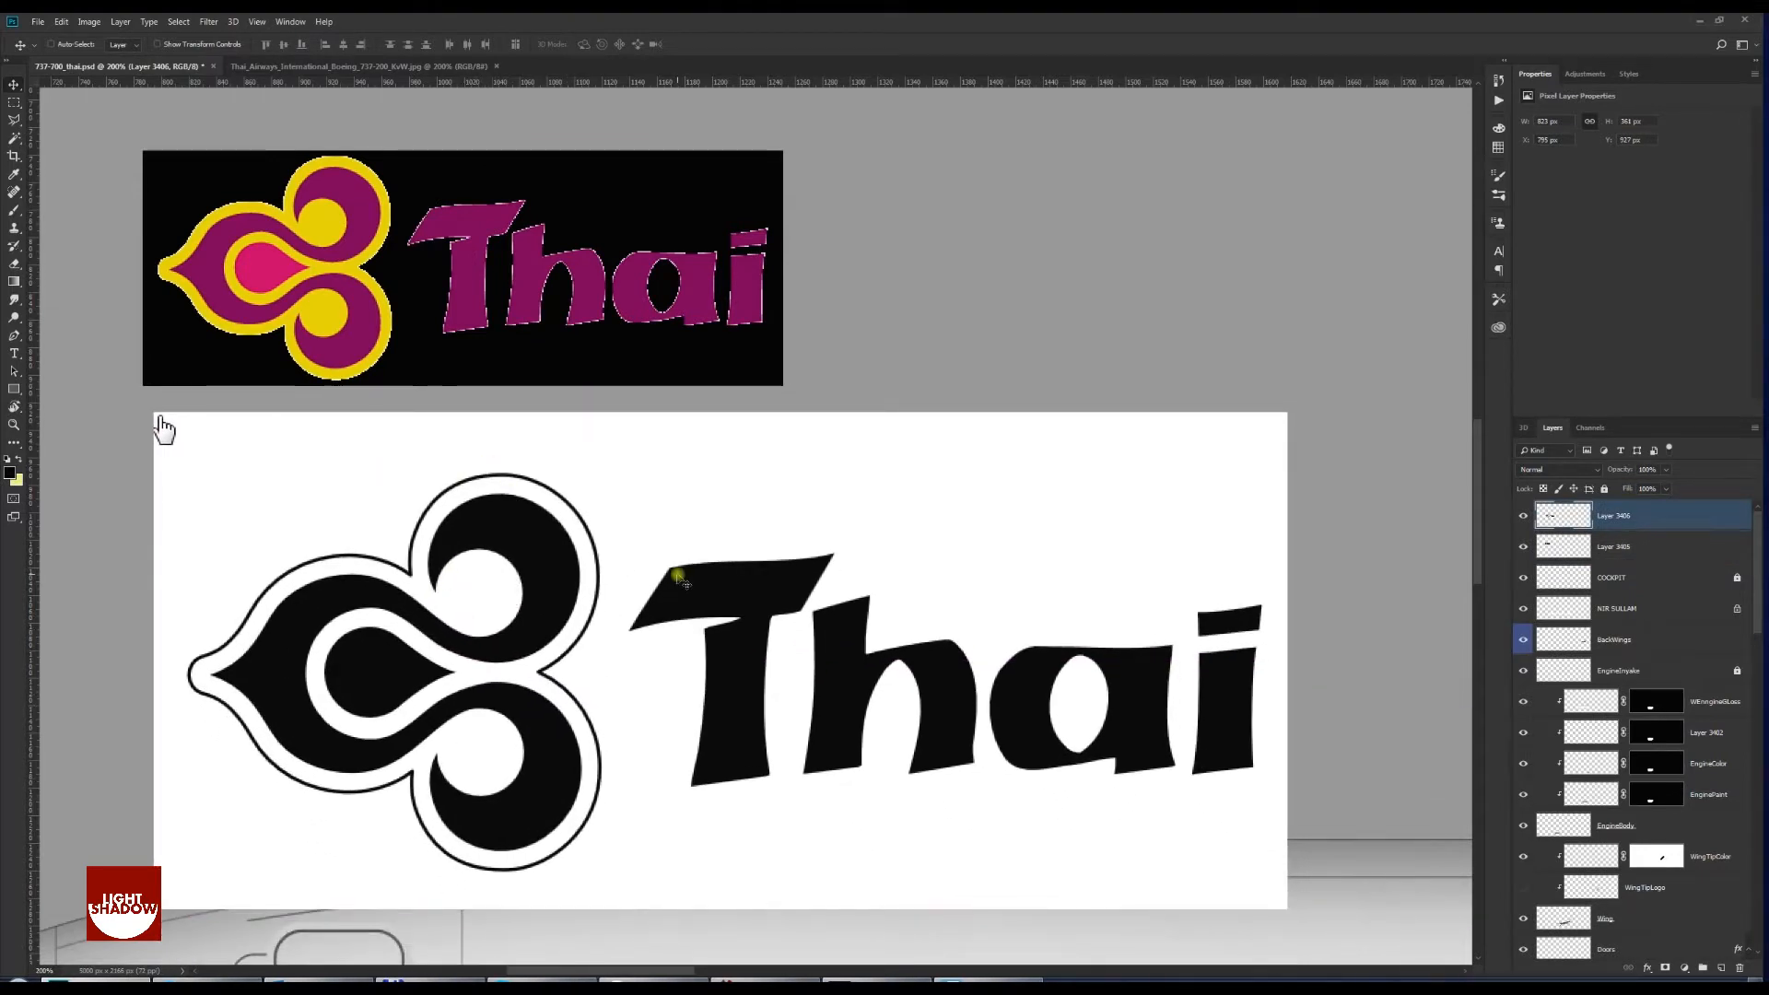
# Select the black artwork with the Magic Wand, sample purple from the coloured logo, and brush the Thai lettering at 10% opacity
pyautogui.press('w')
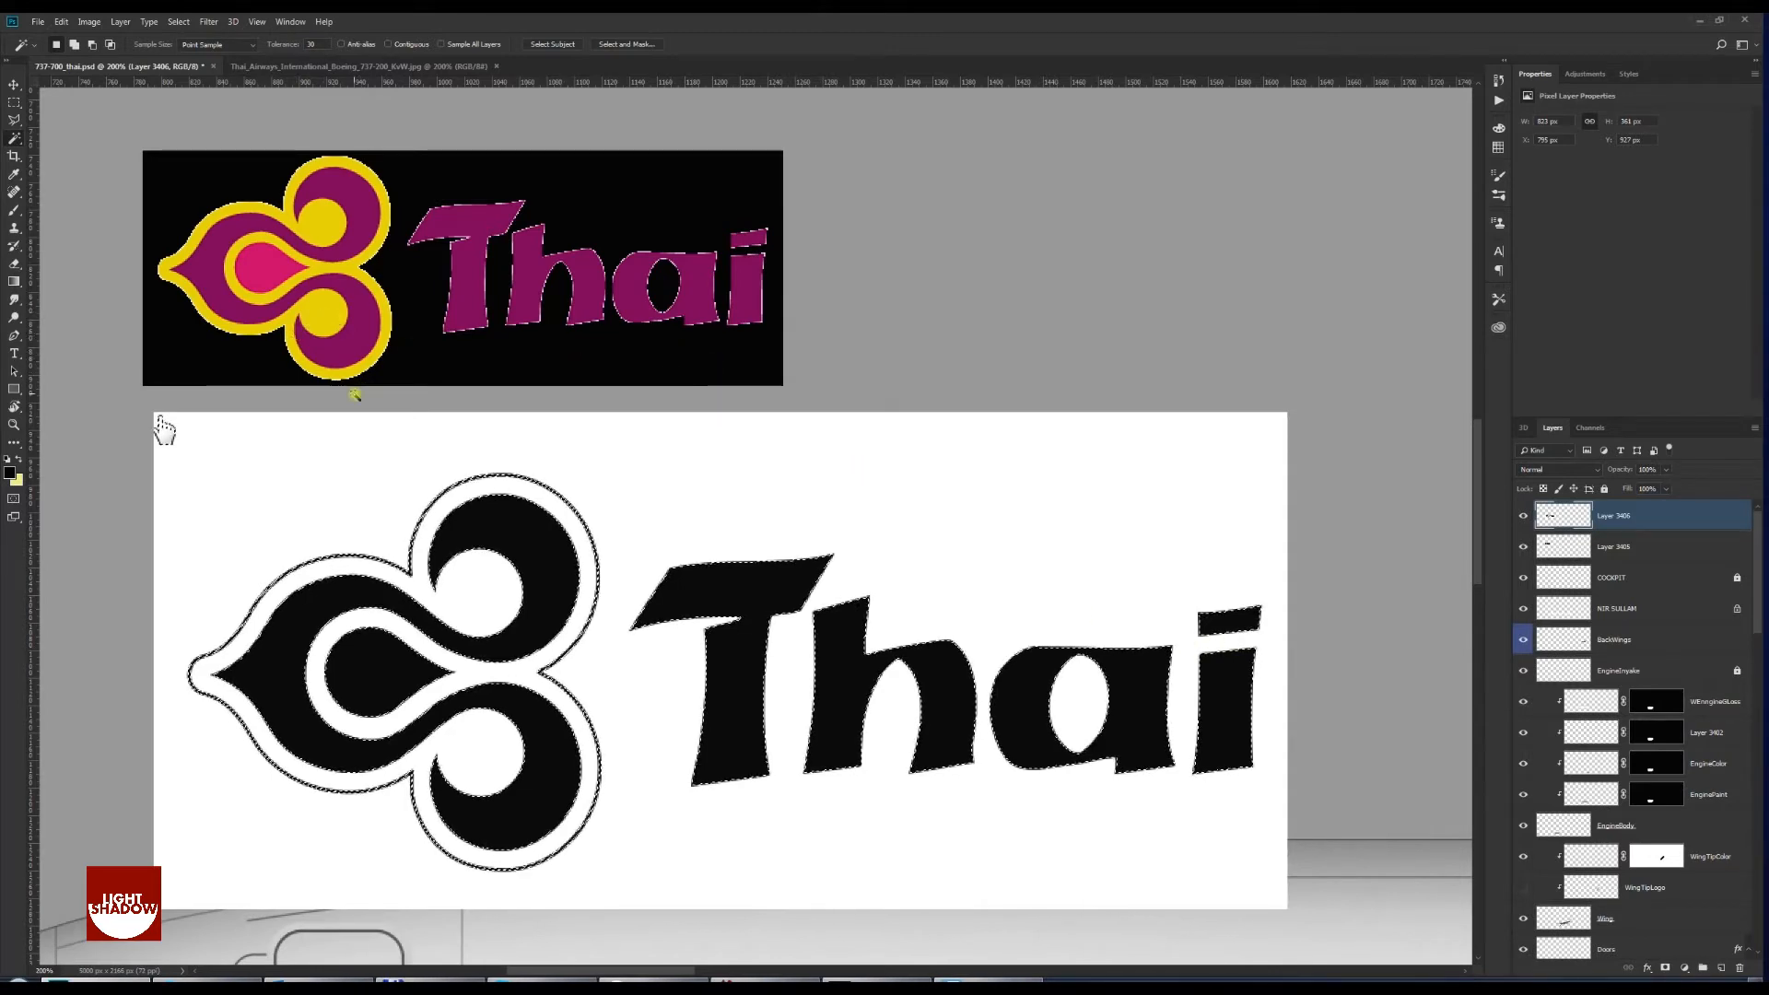
pyautogui.press('i')
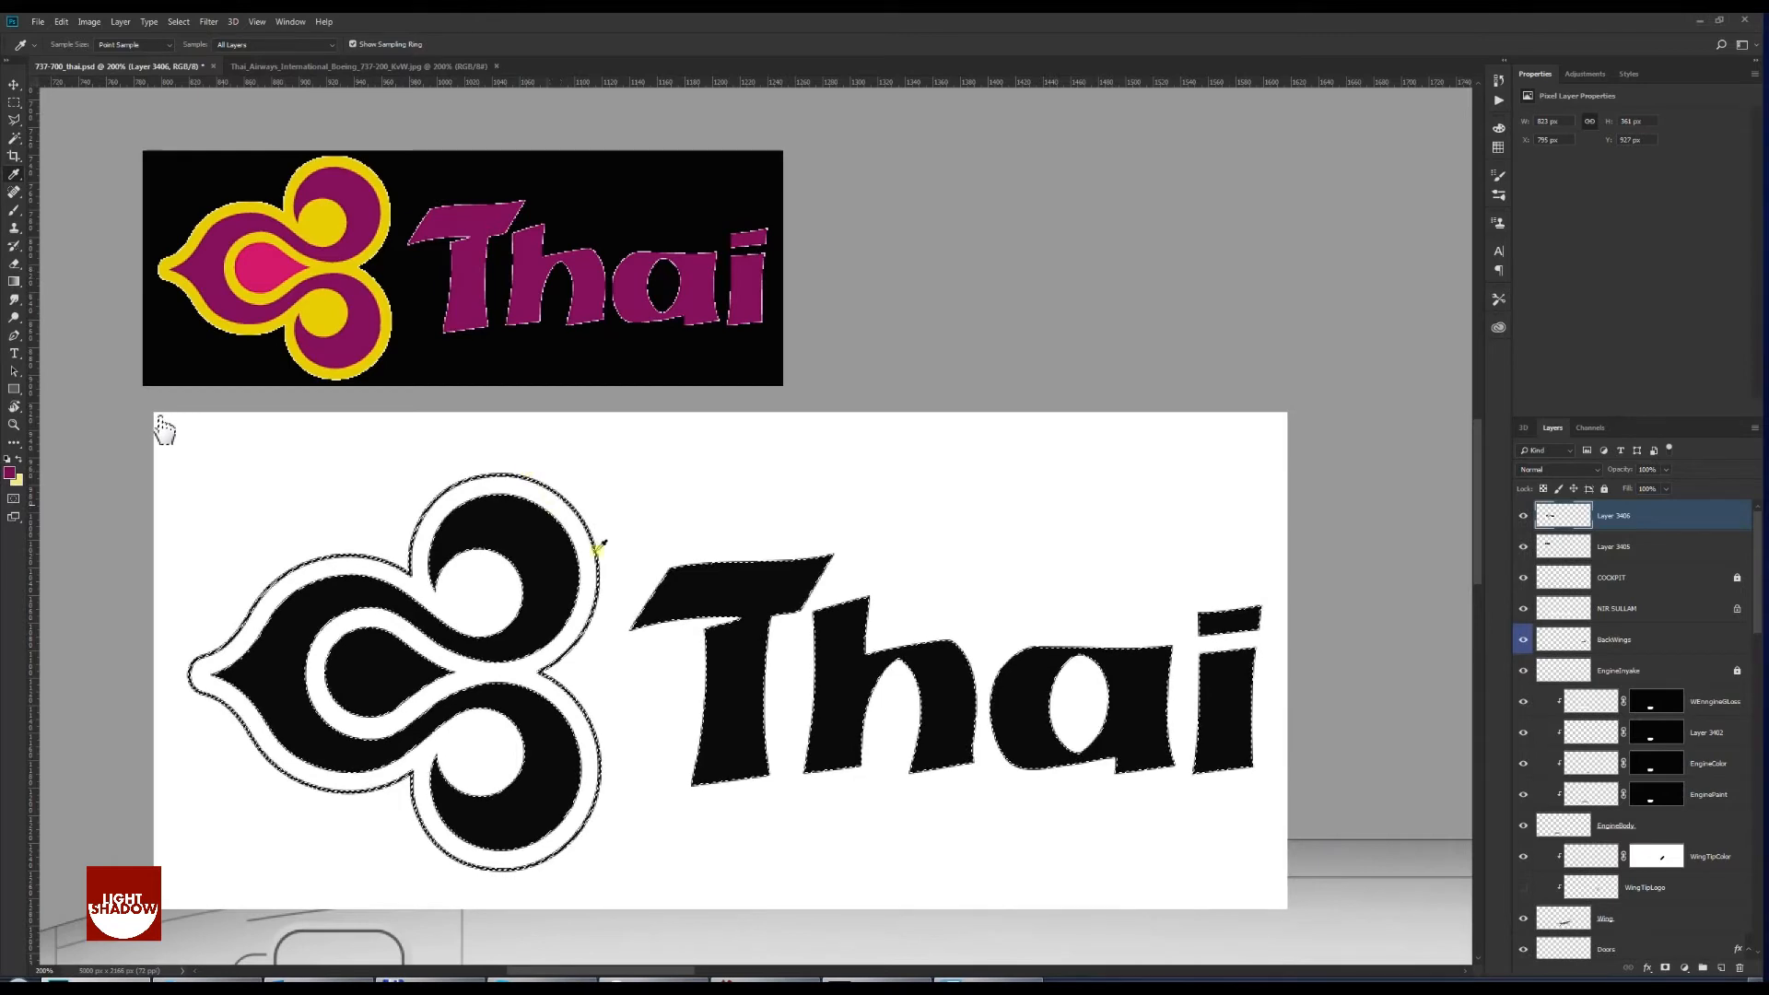
pyautogui.press('b')
pyautogui.moveTo(793, 679)
pyautogui.mouseDown()
pyautogui.moveTo(944, 683)
pyautogui.moveTo(943, 644)
pyautogui.moveTo(1004, 627)
pyautogui.moveTo(890, 533)
pyautogui.mouseUp()
pyautogui.moveTo(762, 597)
pyautogui.mouseDown()
pyautogui.moveTo(973, 692)
pyautogui.moveTo(1060, 632)
pyautogui.mouseUp()
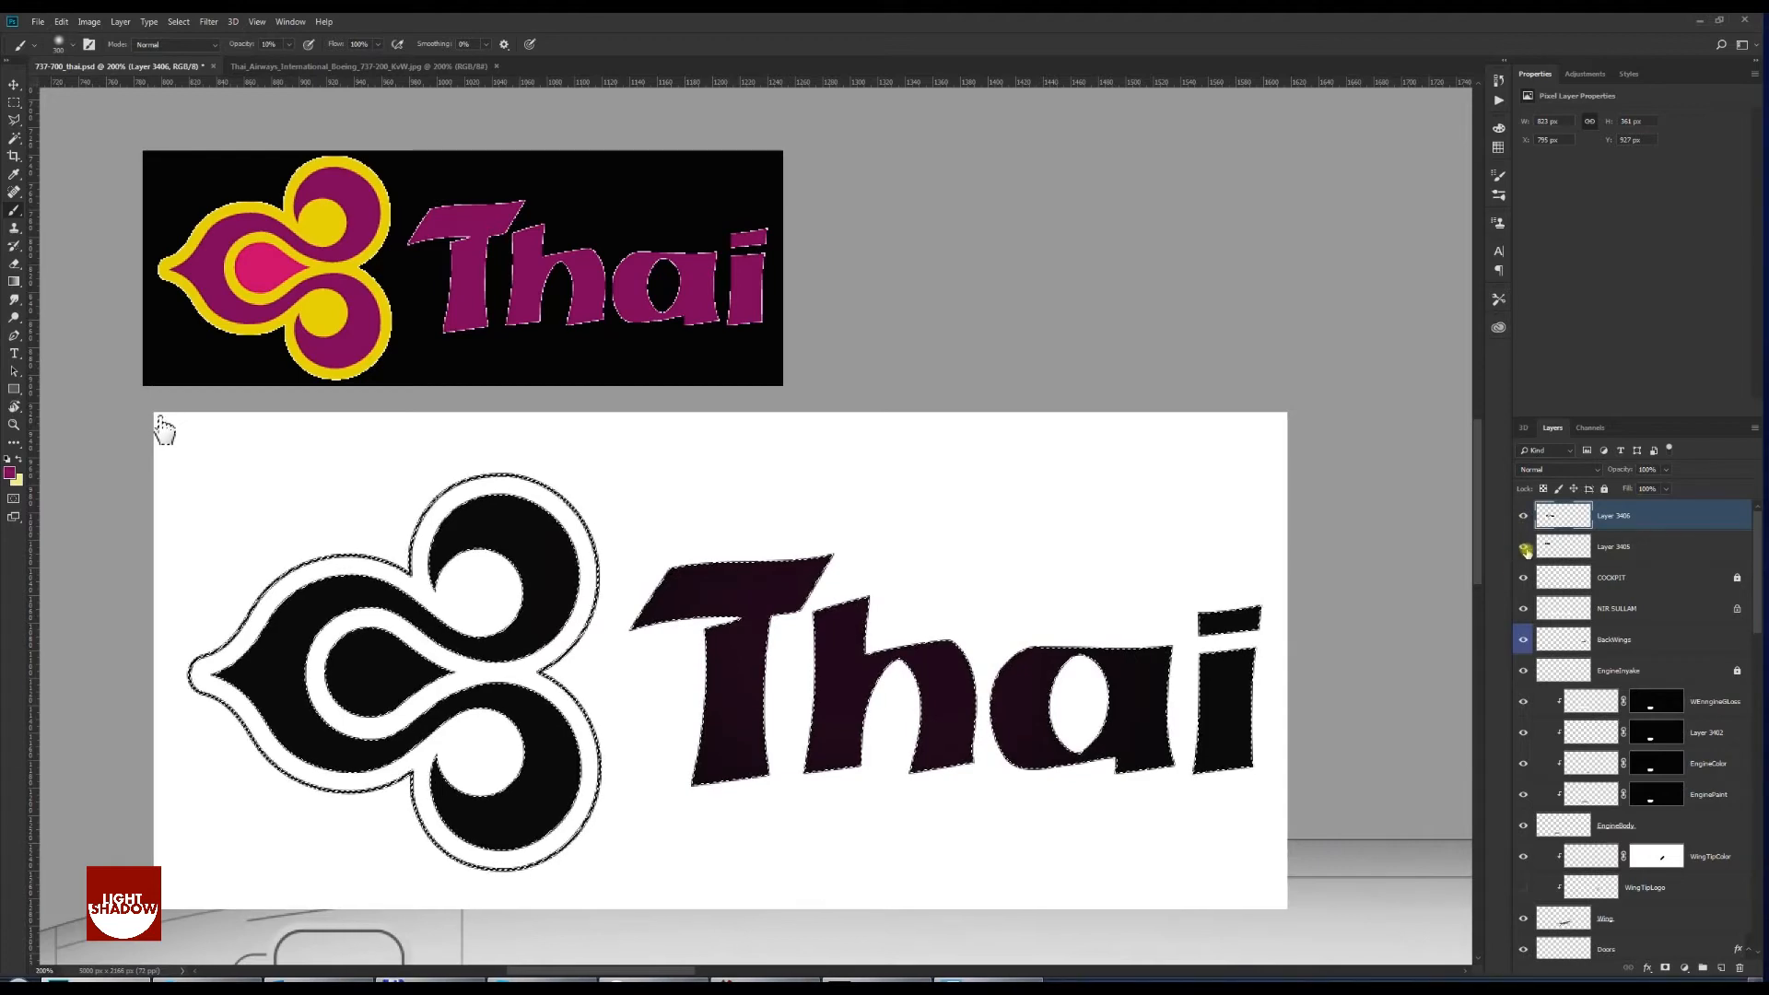
pyautogui.click(1522, 517)
pyautogui.click(1523, 517)
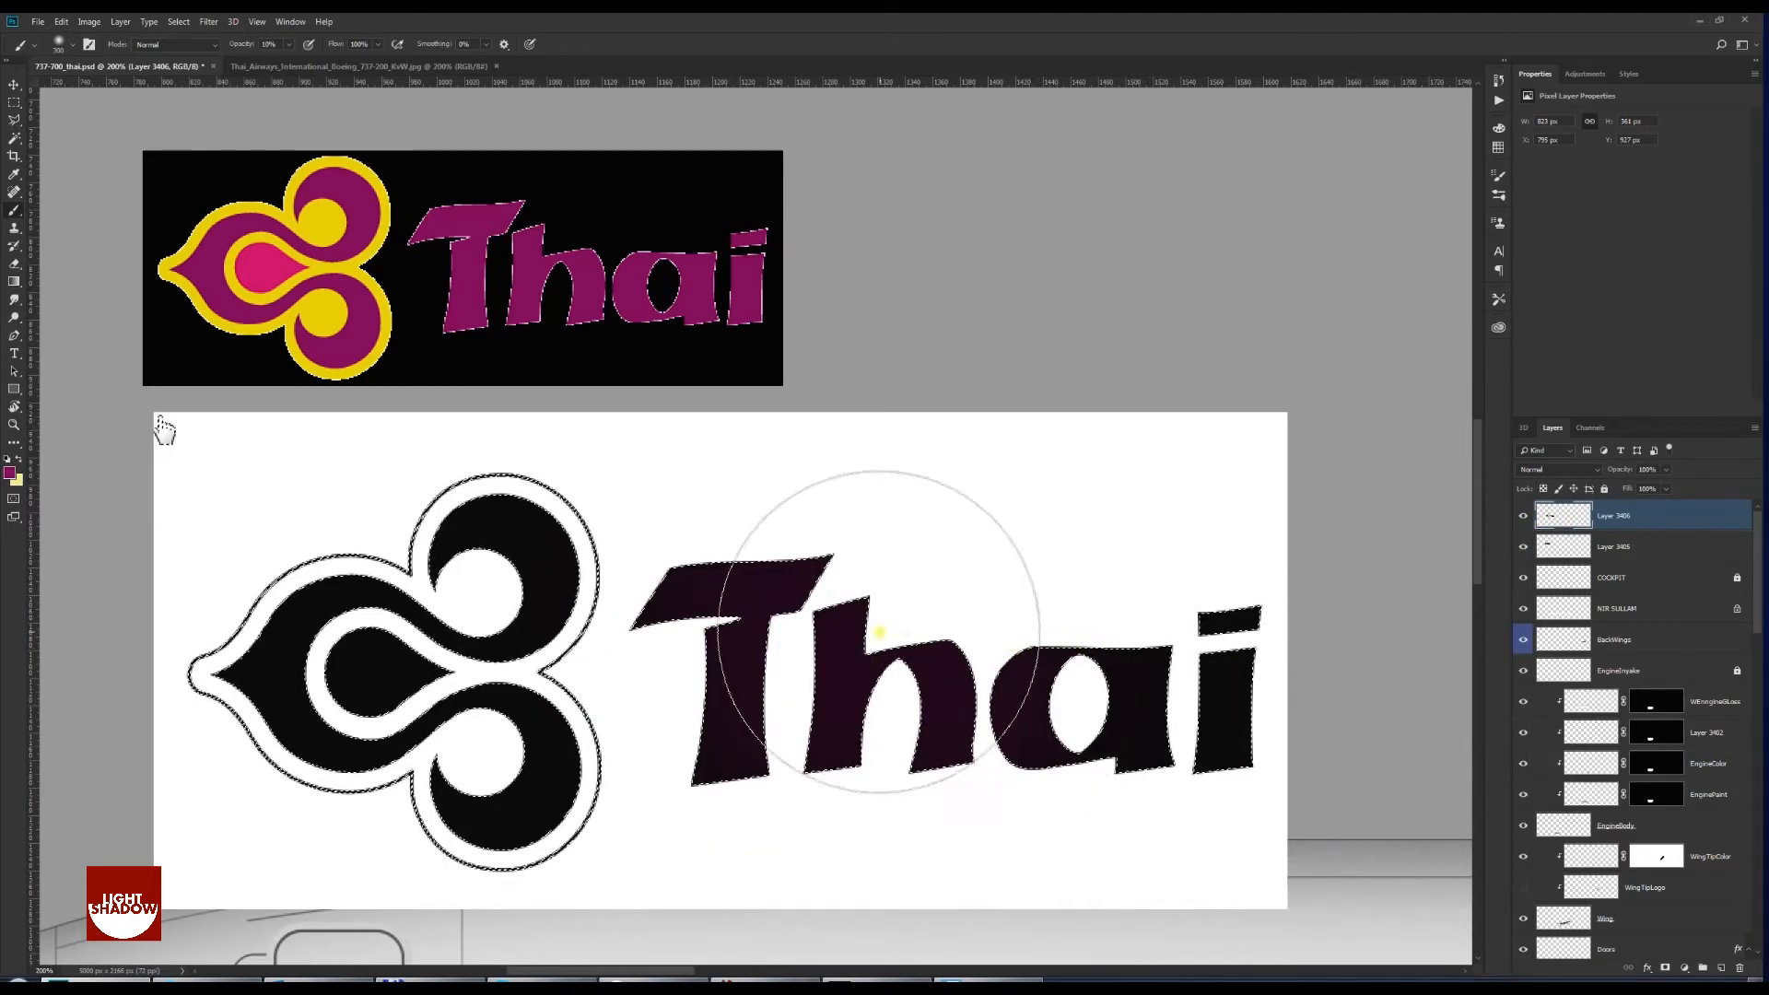
pyautogui.moveTo(881, 632)
pyautogui.mouseDown()
pyautogui.moveTo(946, 671)
pyautogui.moveTo(934, 694)
pyautogui.moveTo(928, 644)
pyautogui.mouseUp()
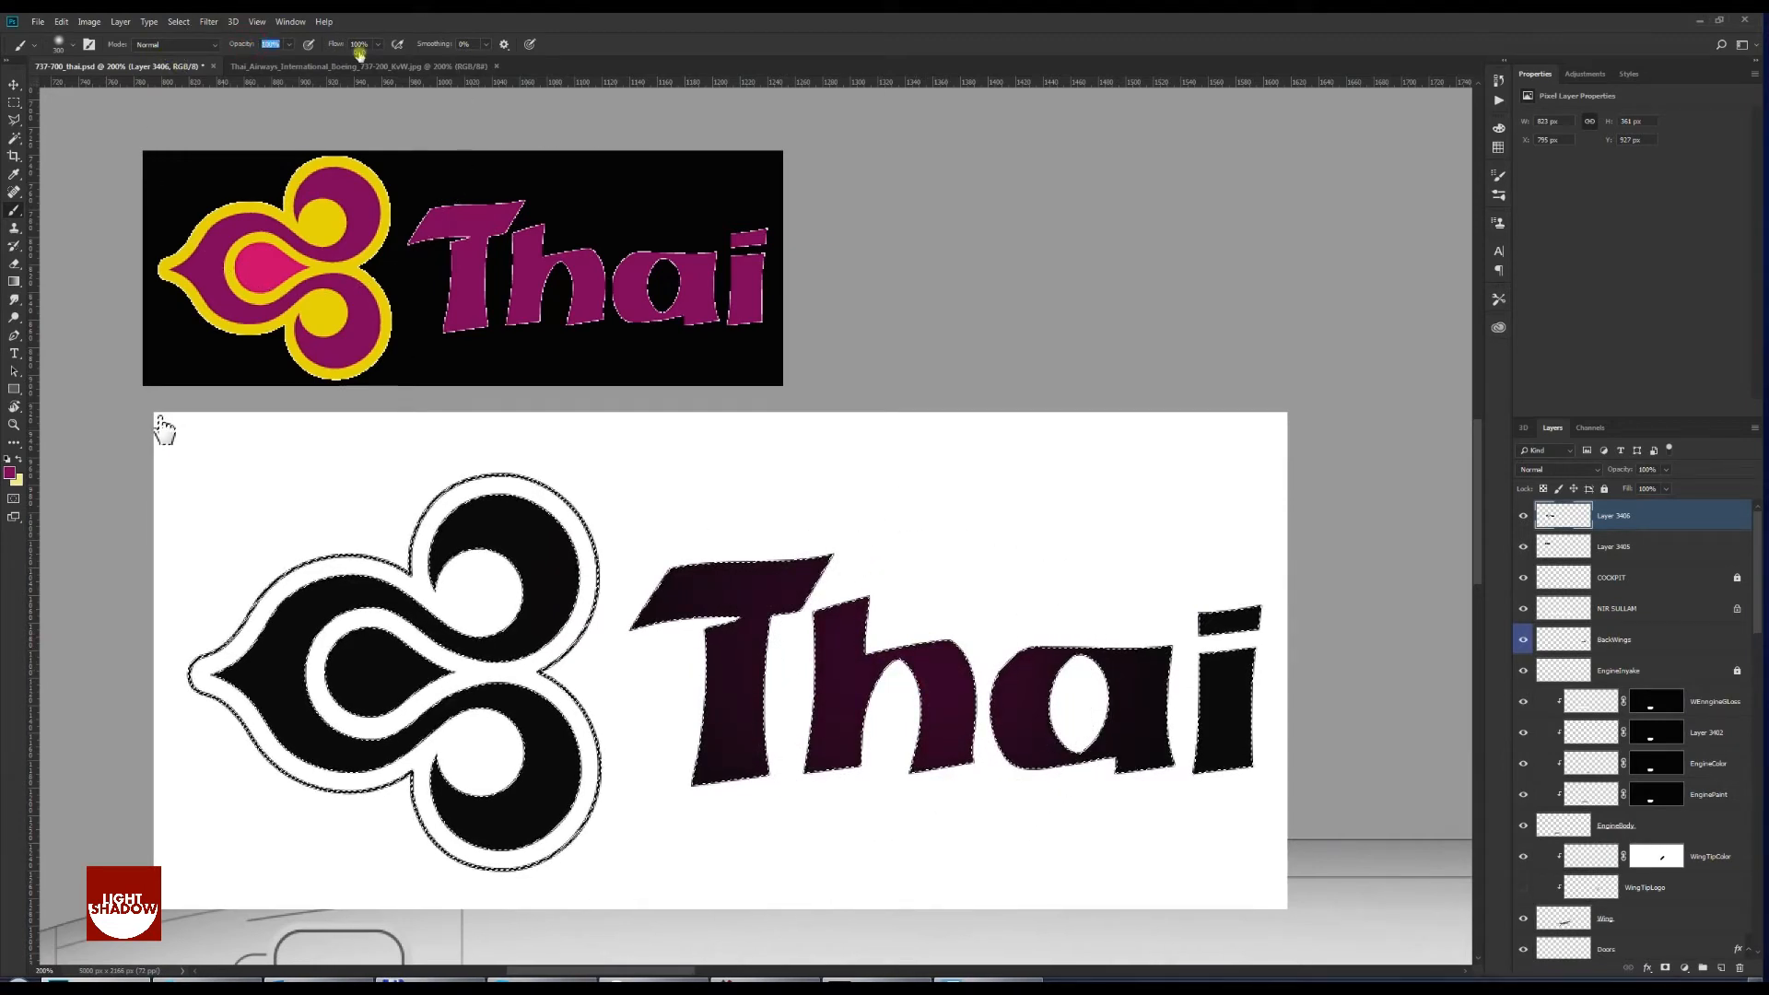
# Paint the selected Thai lettering solid purple at 100% brush opacity, using a smaller brush for the T and h
pyautogui.moveTo(1088, 626)
pyautogui.mouseDown()
pyautogui.moveTo(1198, 645)
pyautogui.moveTo(1054, 639)
pyautogui.mouseUp()
pyautogui.press('[')
pyautogui.press('[')
pyautogui.press('[')
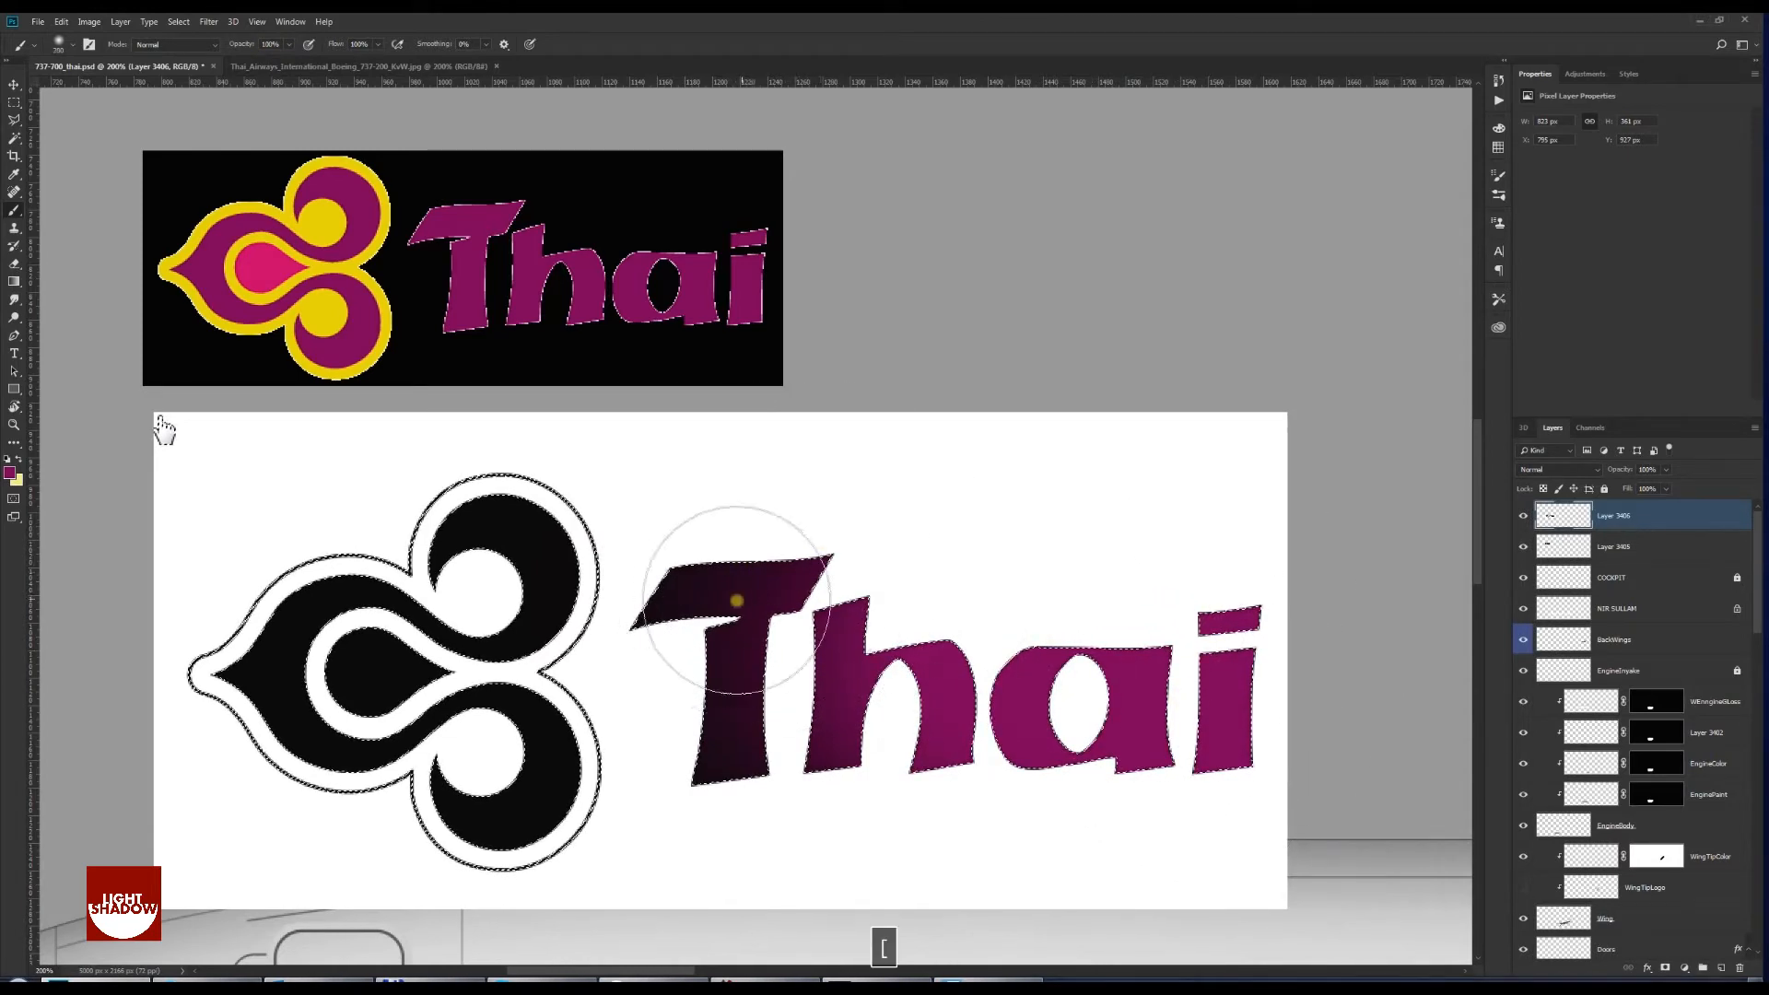
pyautogui.moveTo(672, 635); pyautogui.dragTo(787, 553)
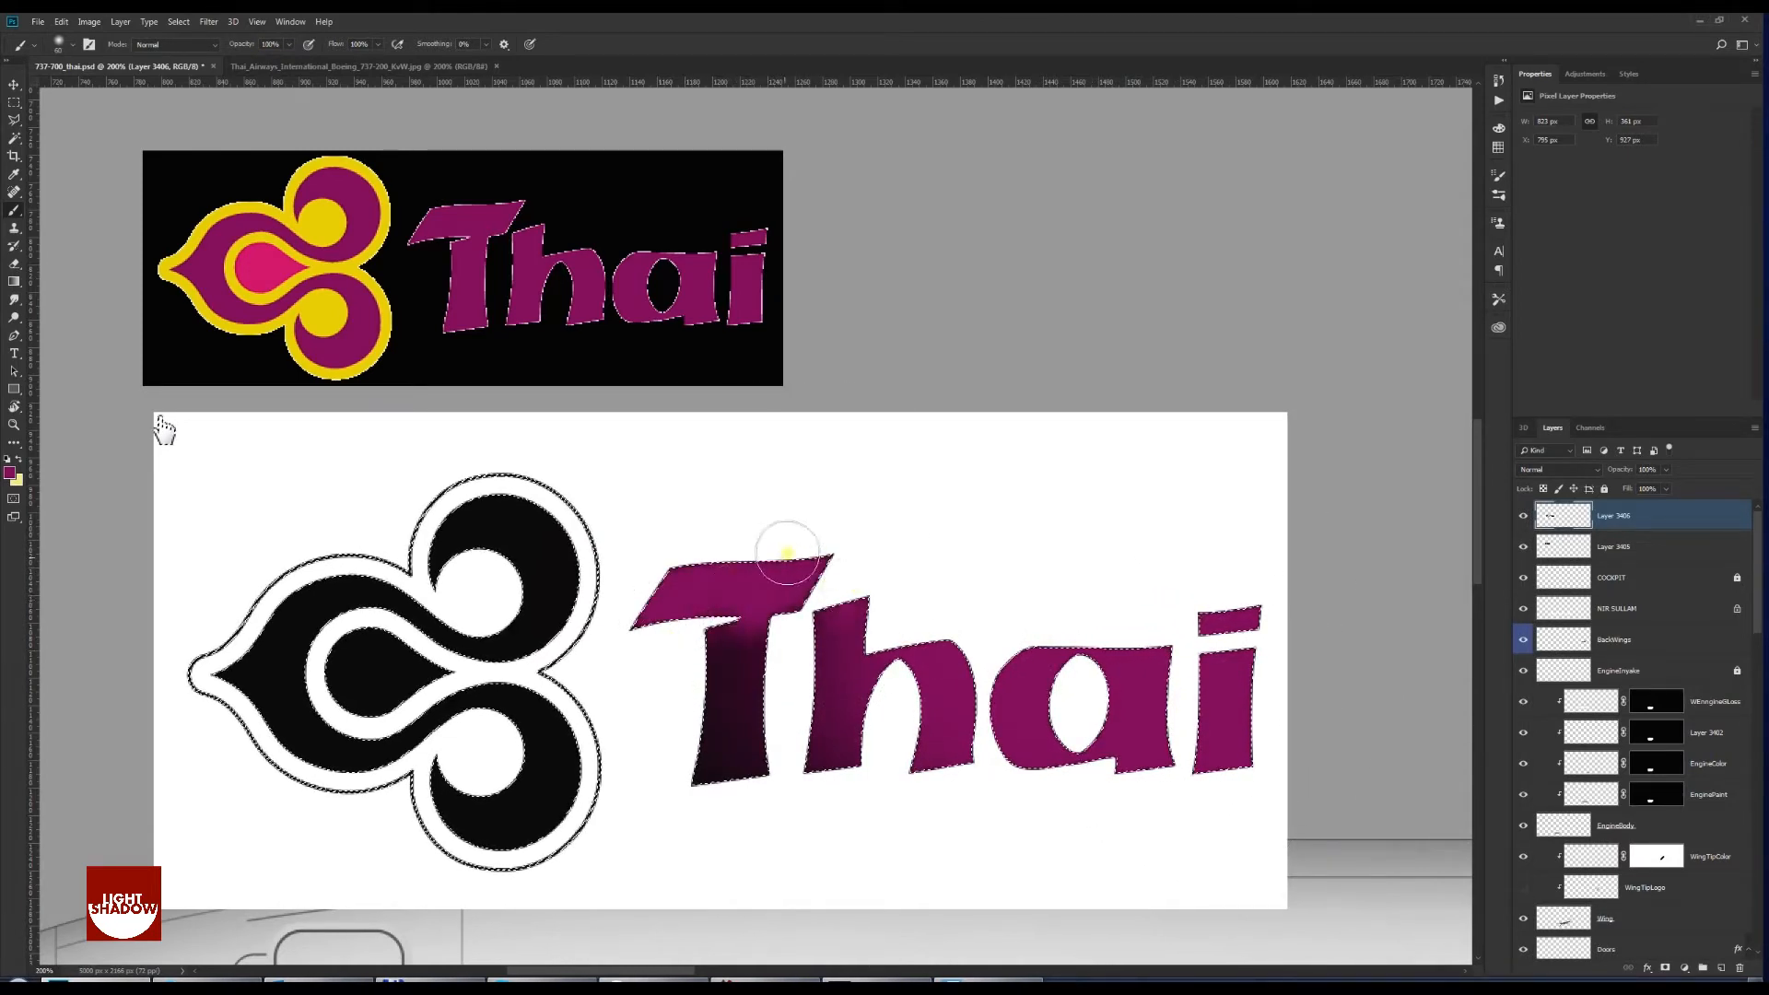
pyautogui.moveTo(693, 790); pyautogui.dragTo(874, 754)
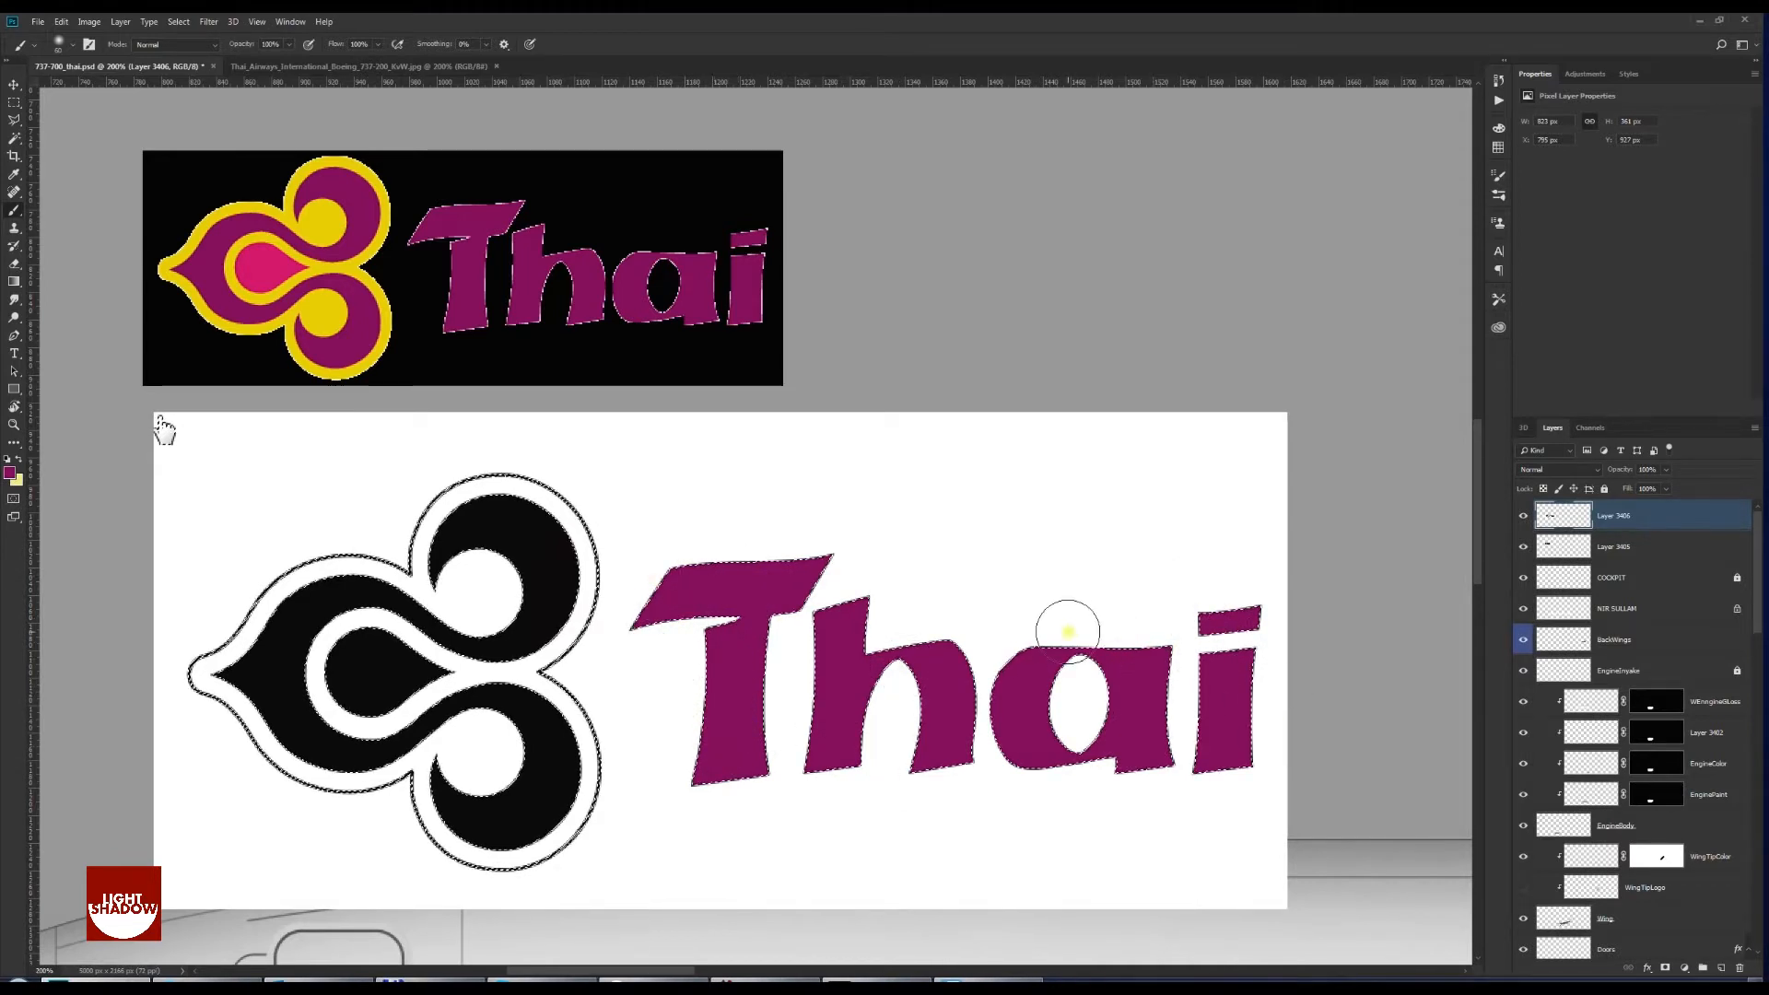
# Invert the selection, delete the white background around the pasted Thai logo, and deselect
pyautogui.hotkey('ctrl', 'shift', 'i')
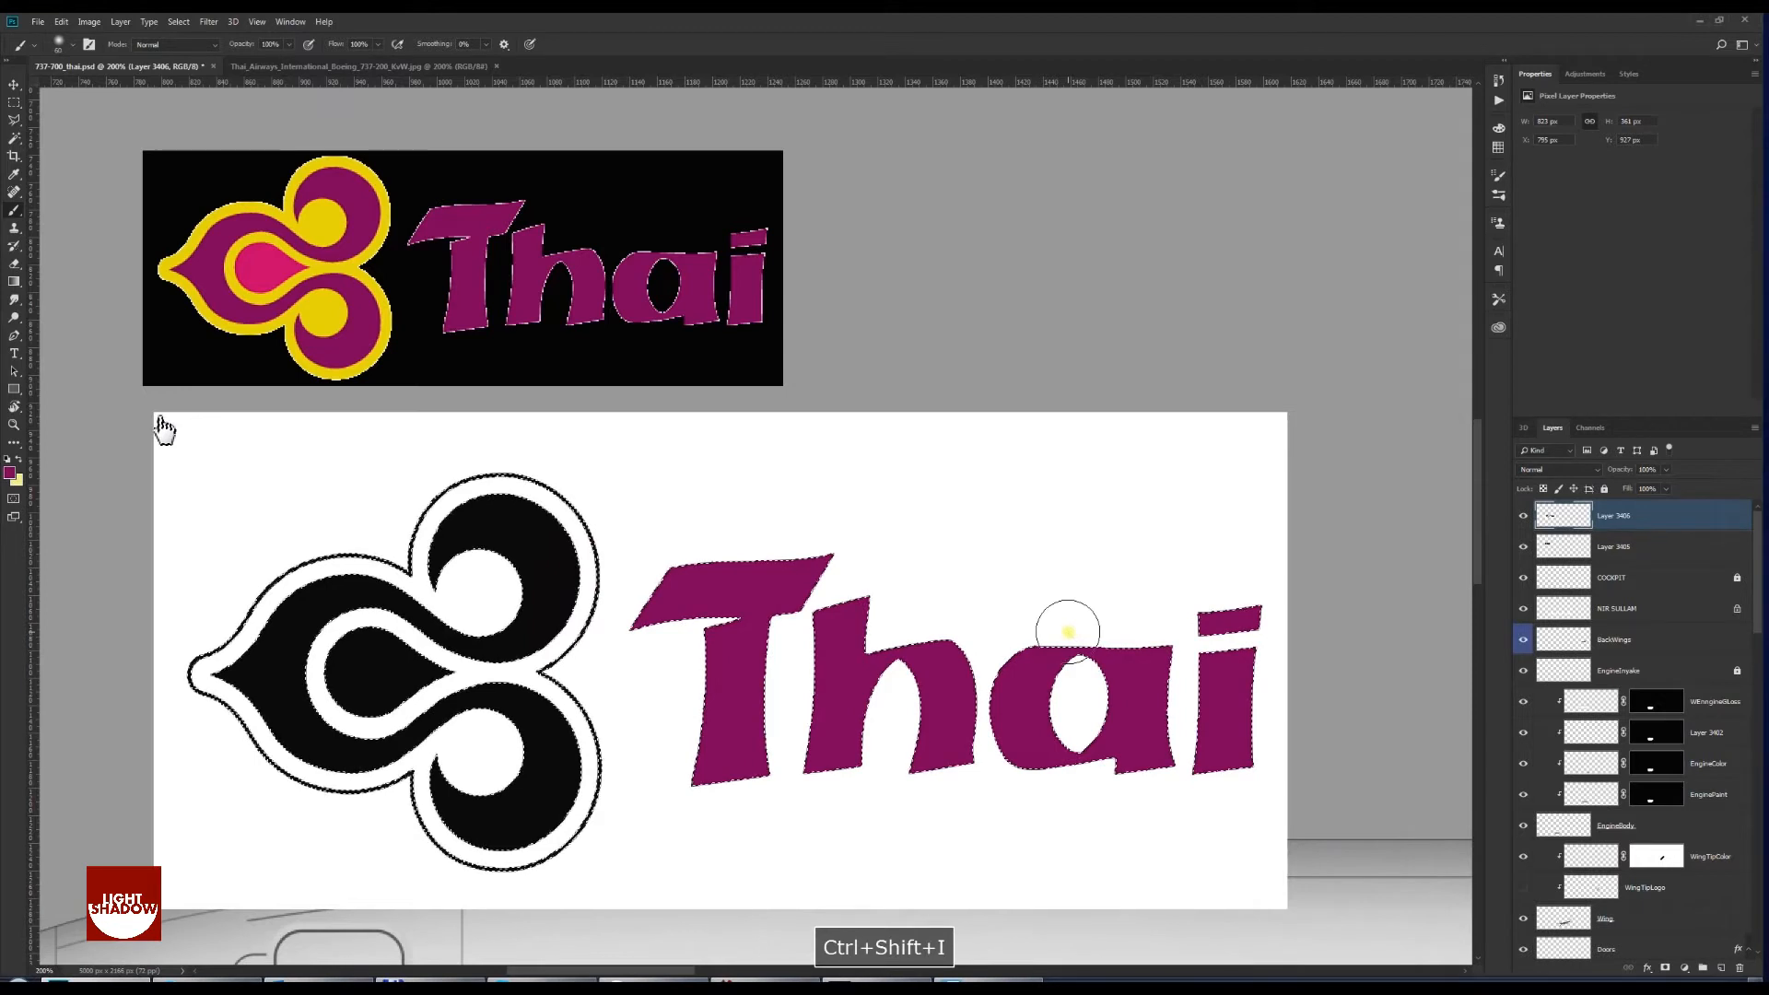
pyautogui.press('Delete')
pyautogui.hotkey('ctrl', 'd')
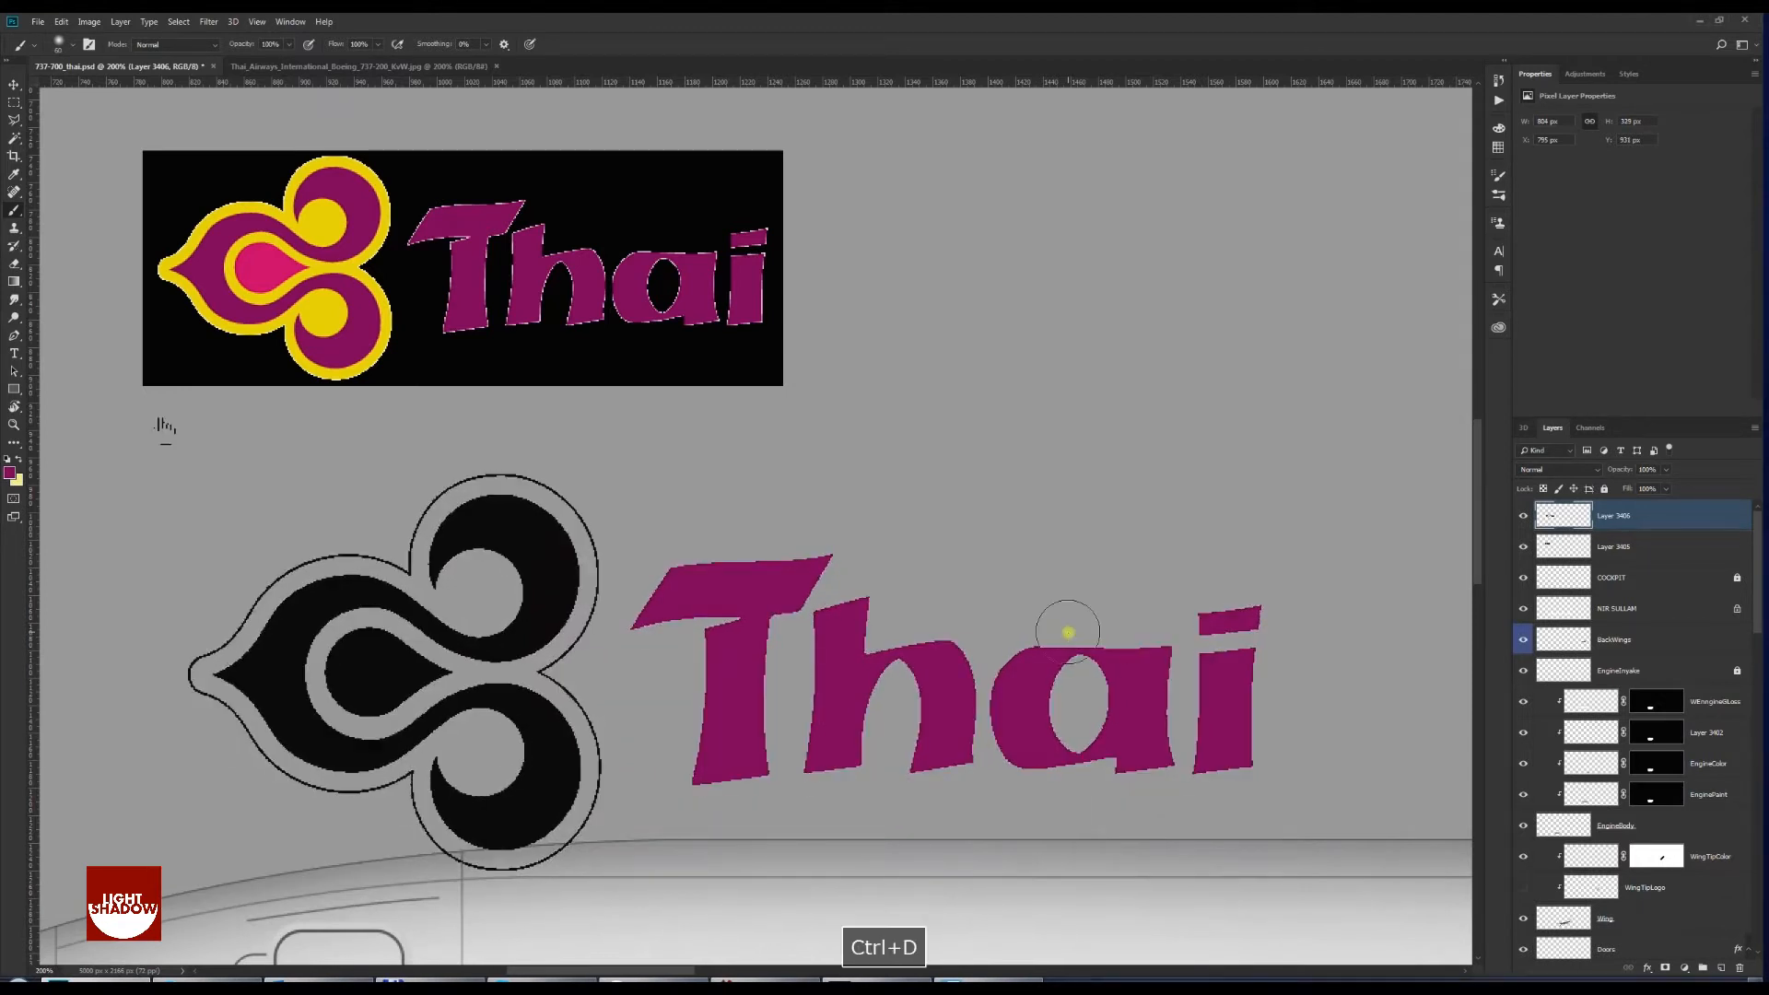
# Remove the black emblem beside the purple Thai lettering with a rectangular selection, keeping only the lettering
pyautogui.press('e')
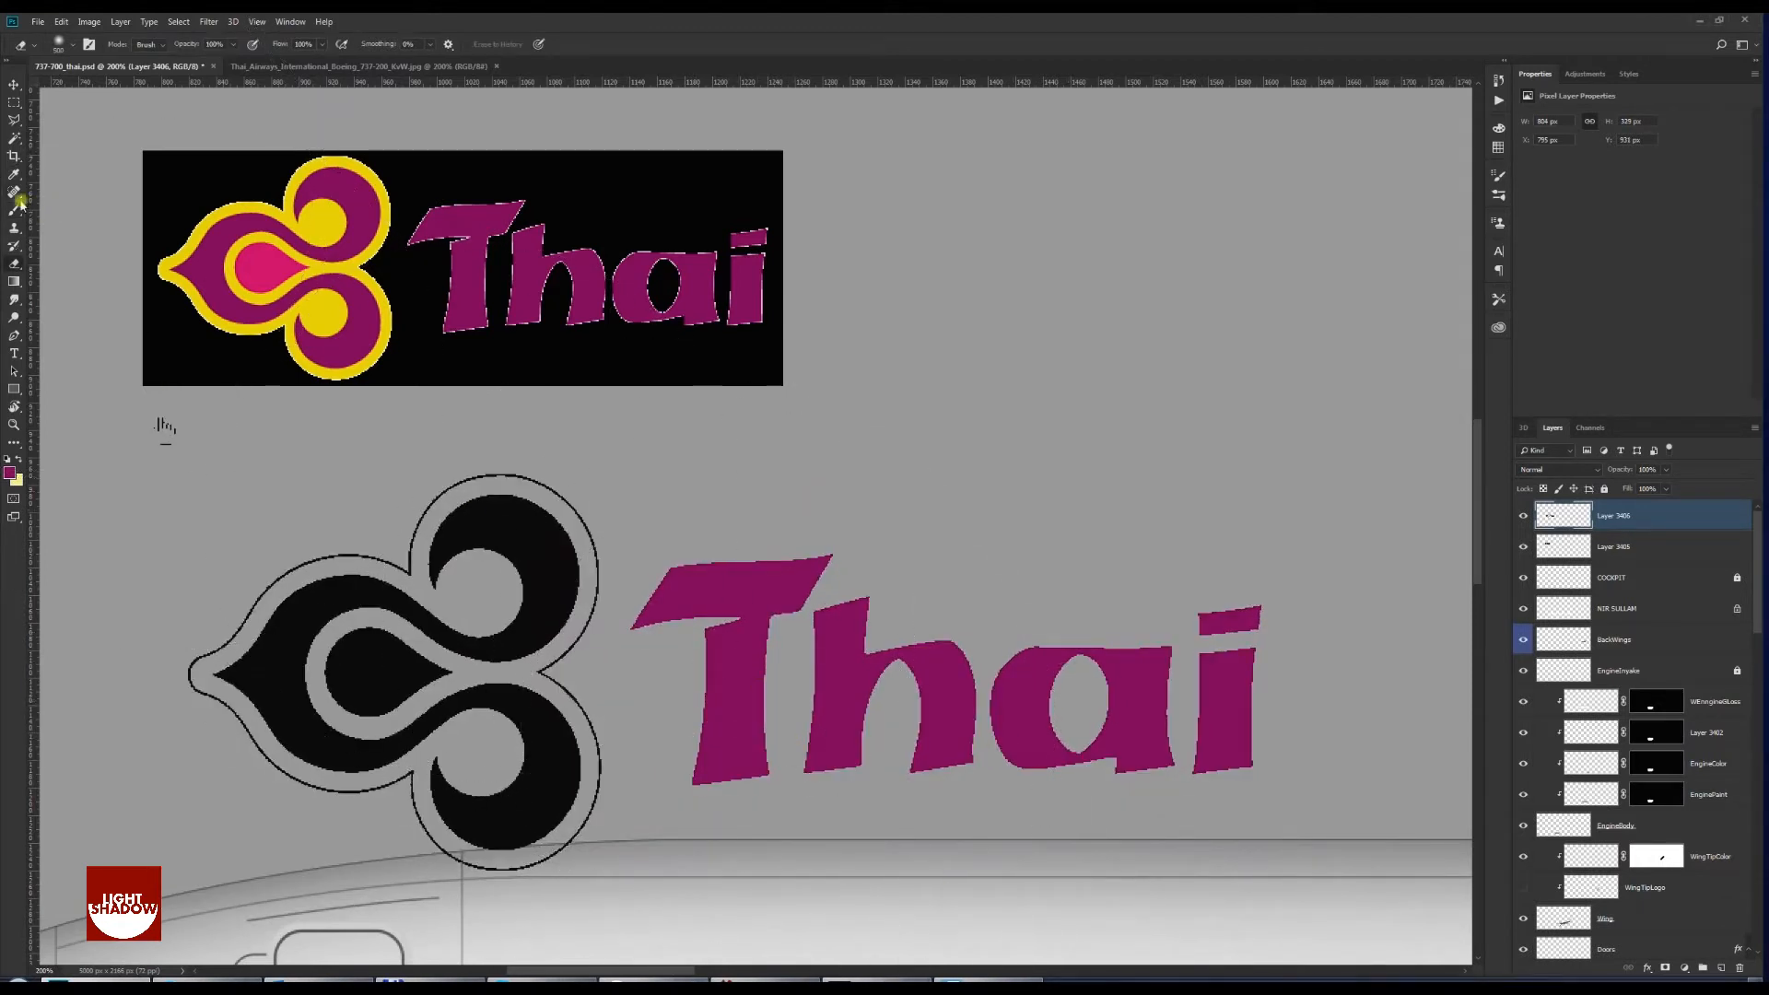
pyautogui.click(14, 102)
pyautogui.moveTo(121, 424)
pyautogui.mouseDown()
pyautogui.moveTo(357, 728)
pyautogui.moveTo(611, 905)
pyautogui.mouseUp()
pyautogui.press('Delete')
pyautogui.hotkey('ctrl', 'd')
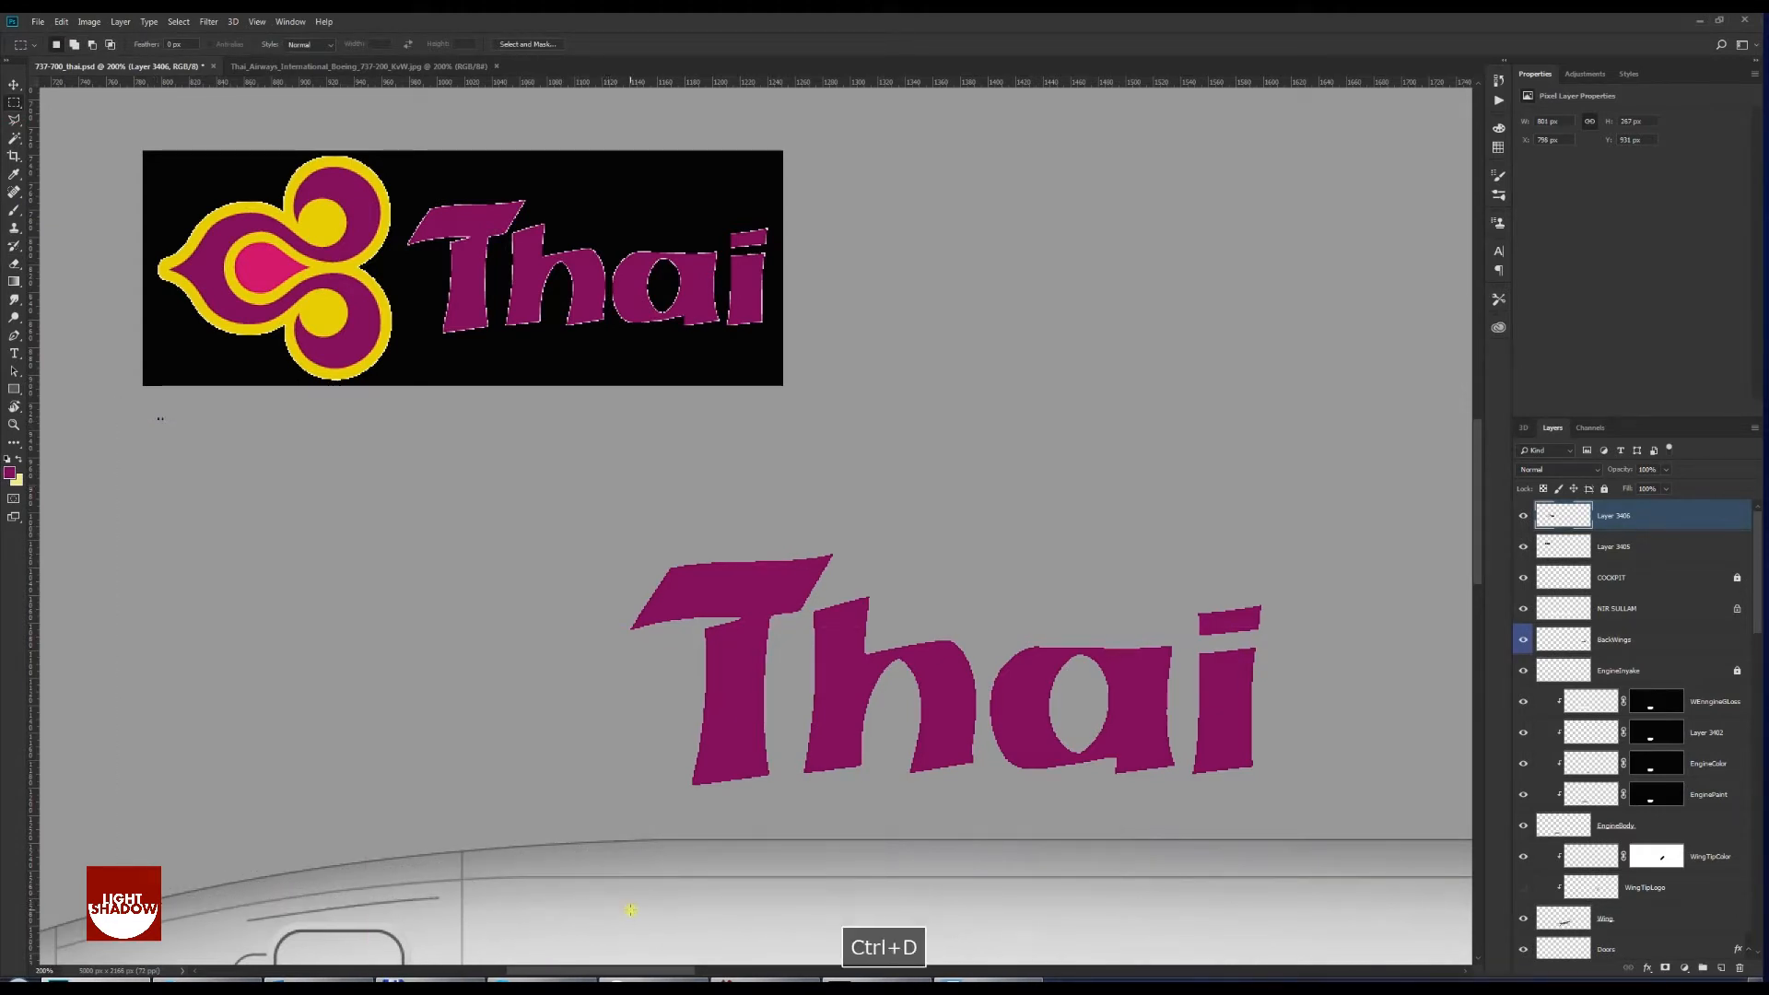
# Move the purple Thai lettering onto the forward fuselage, just above the cabin windows behind the front door
pyautogui.hotkey('ctrl', '-')
pyautogui.hotkey('ctrl', '-')
pyautogui.press('v')
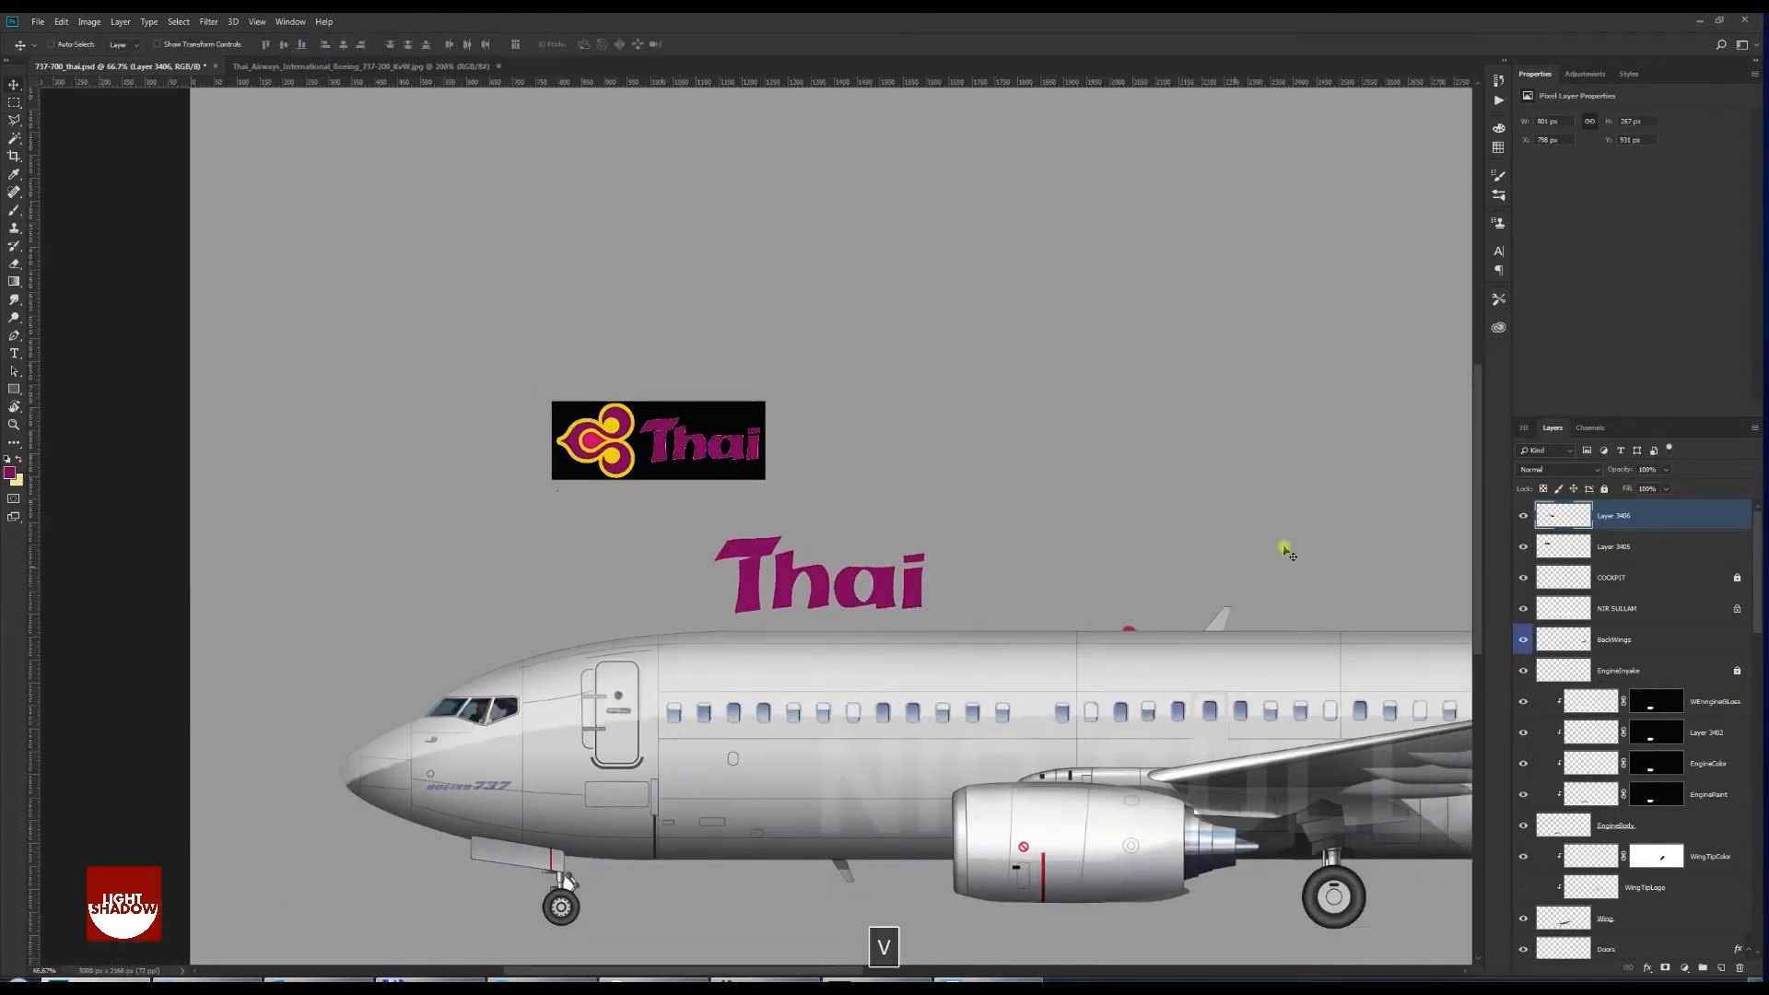
pyautogui.moveTo(744, 597); pyautogui.dragTo(769, 676)
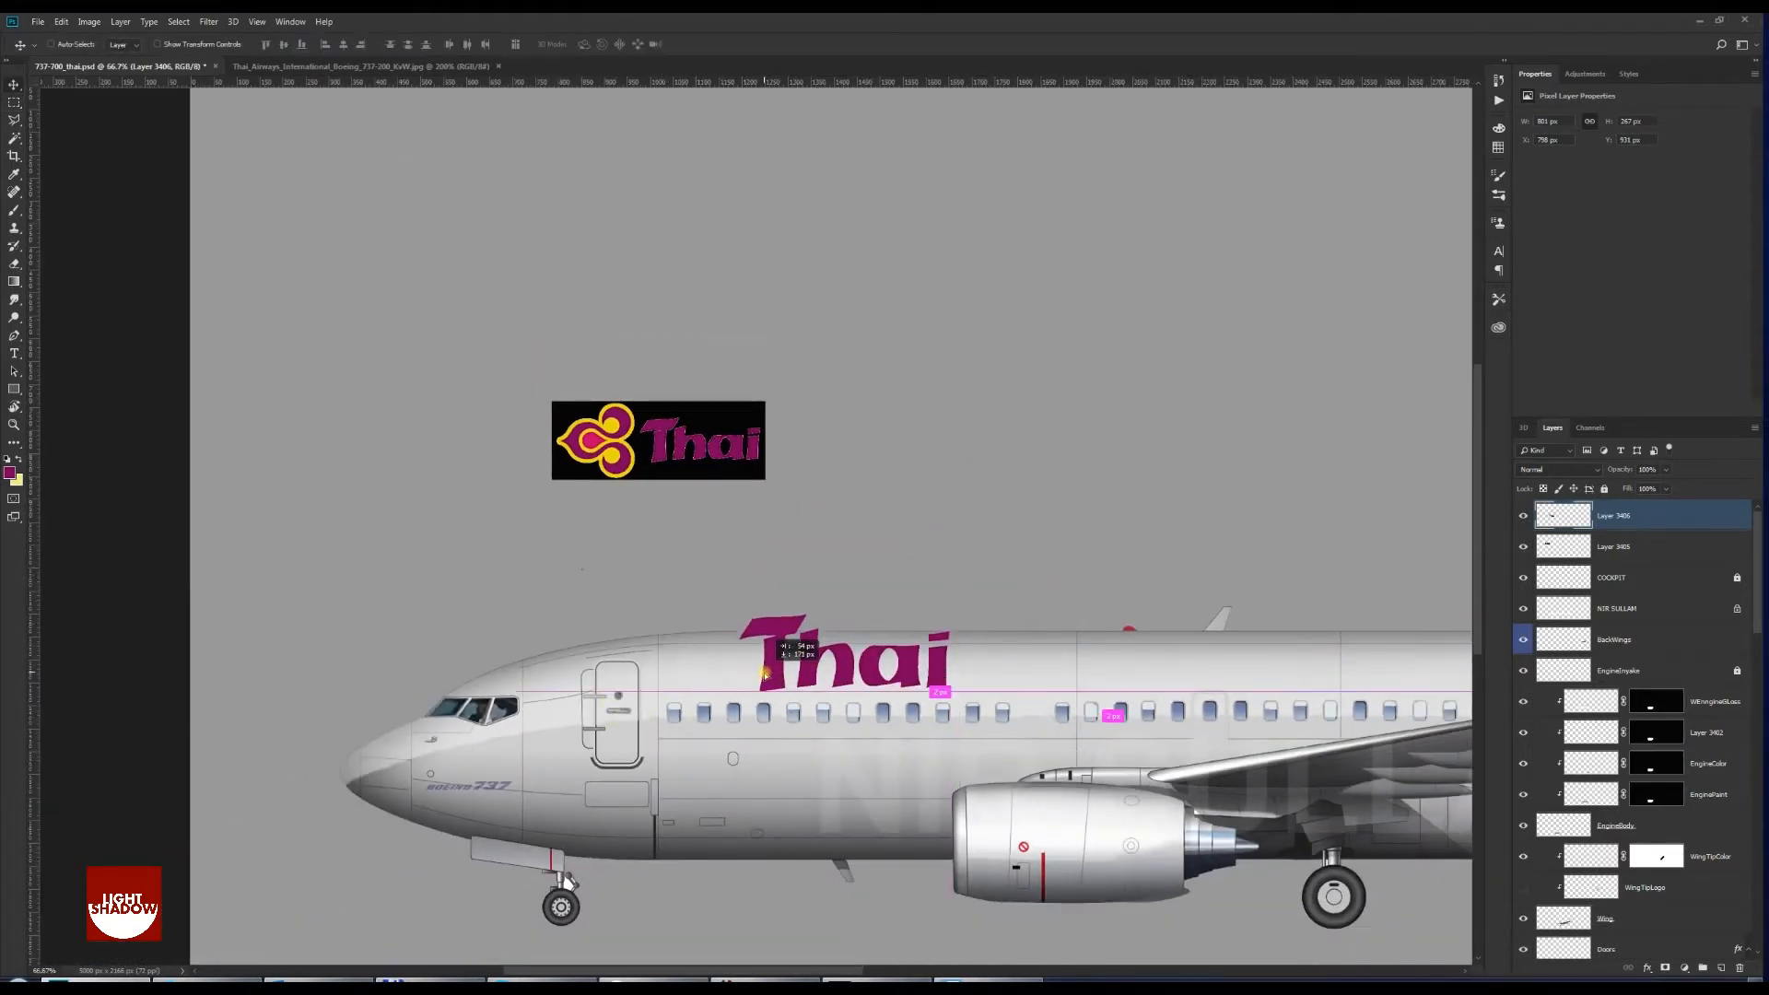
# Unlock the reference photo's background layer, copy it into the 737-700 document, and close the photo file without saving
pyautogui.click(416, 69)
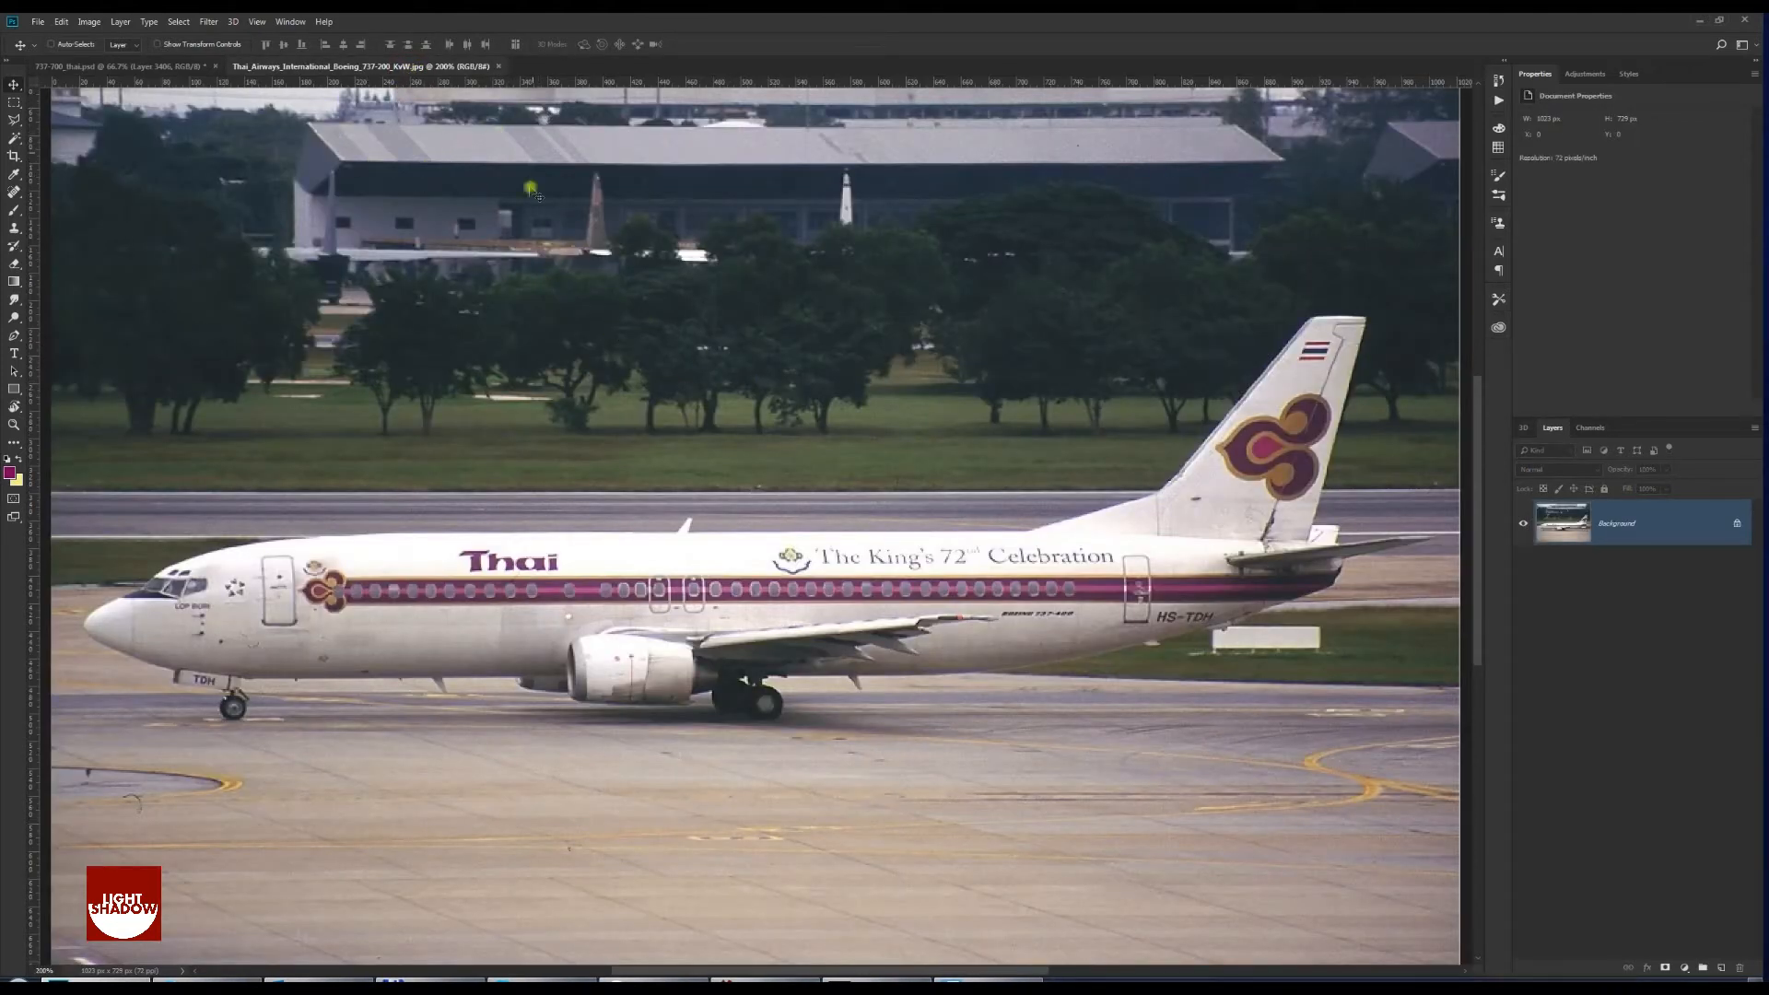
pyautogui.press('F10')
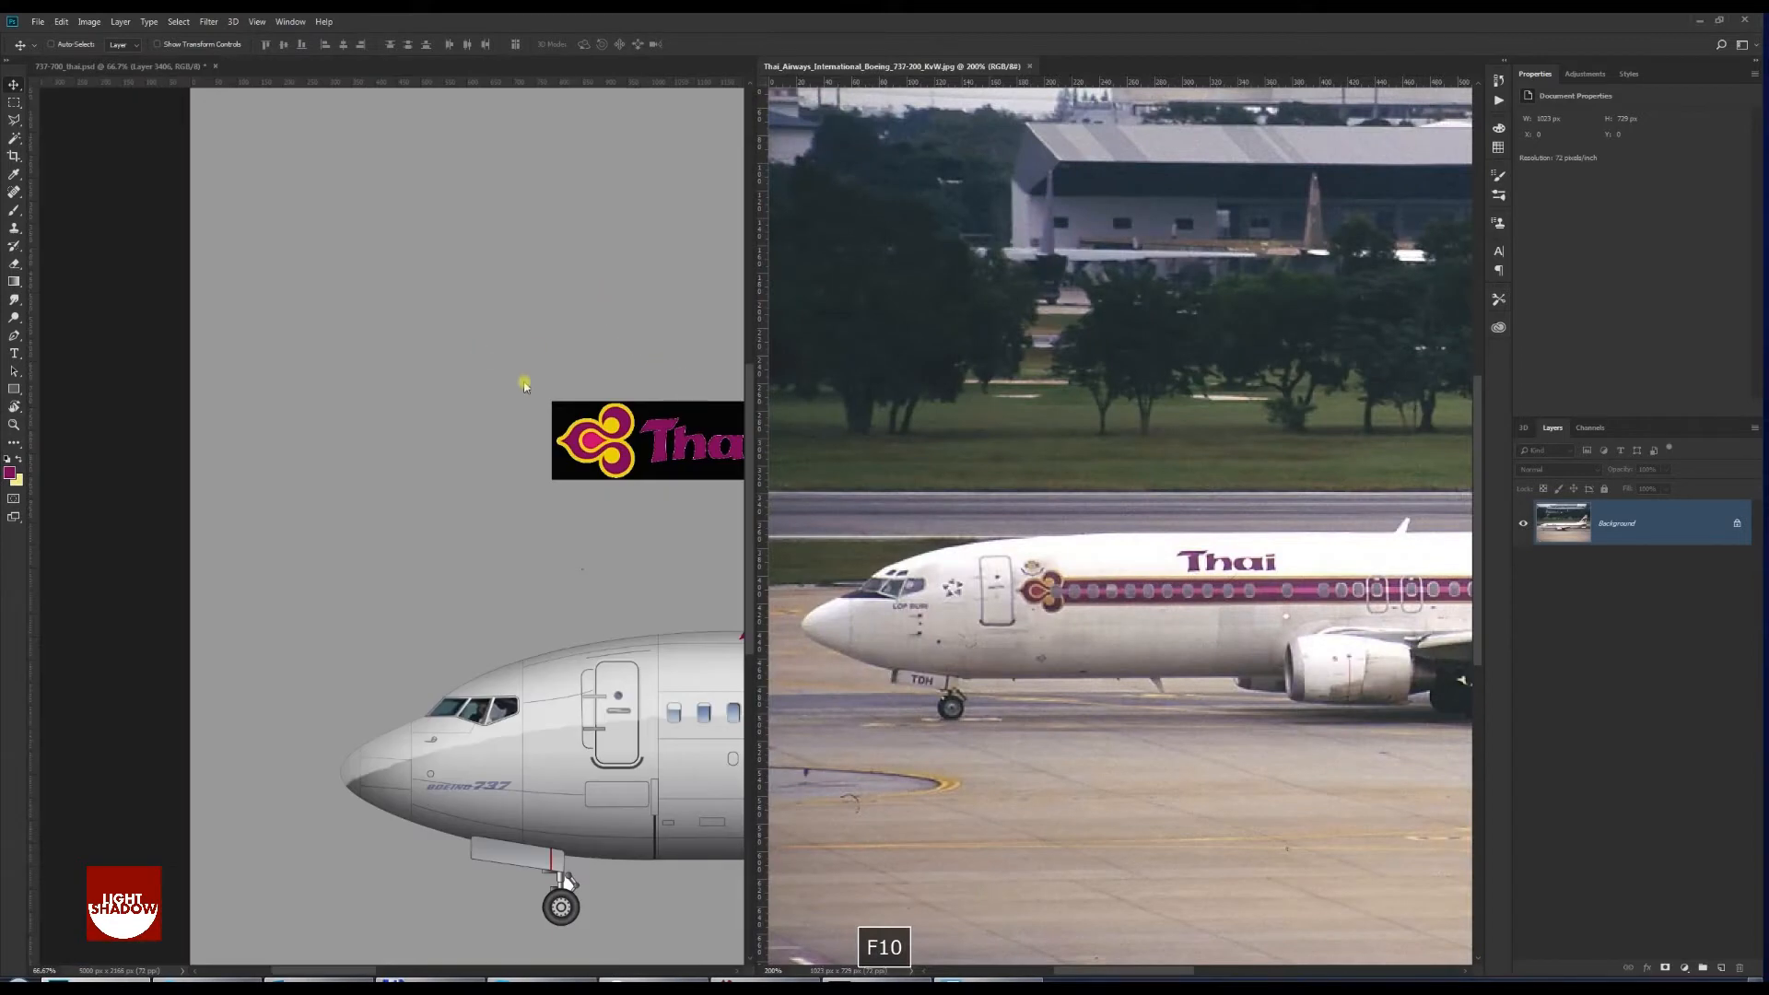
pyautogui.click(1739, 527)
pyautogui.moveTo(1703, 531); pyautogui.dragTo(522, 293)
pyautogui.click(1096, 348)
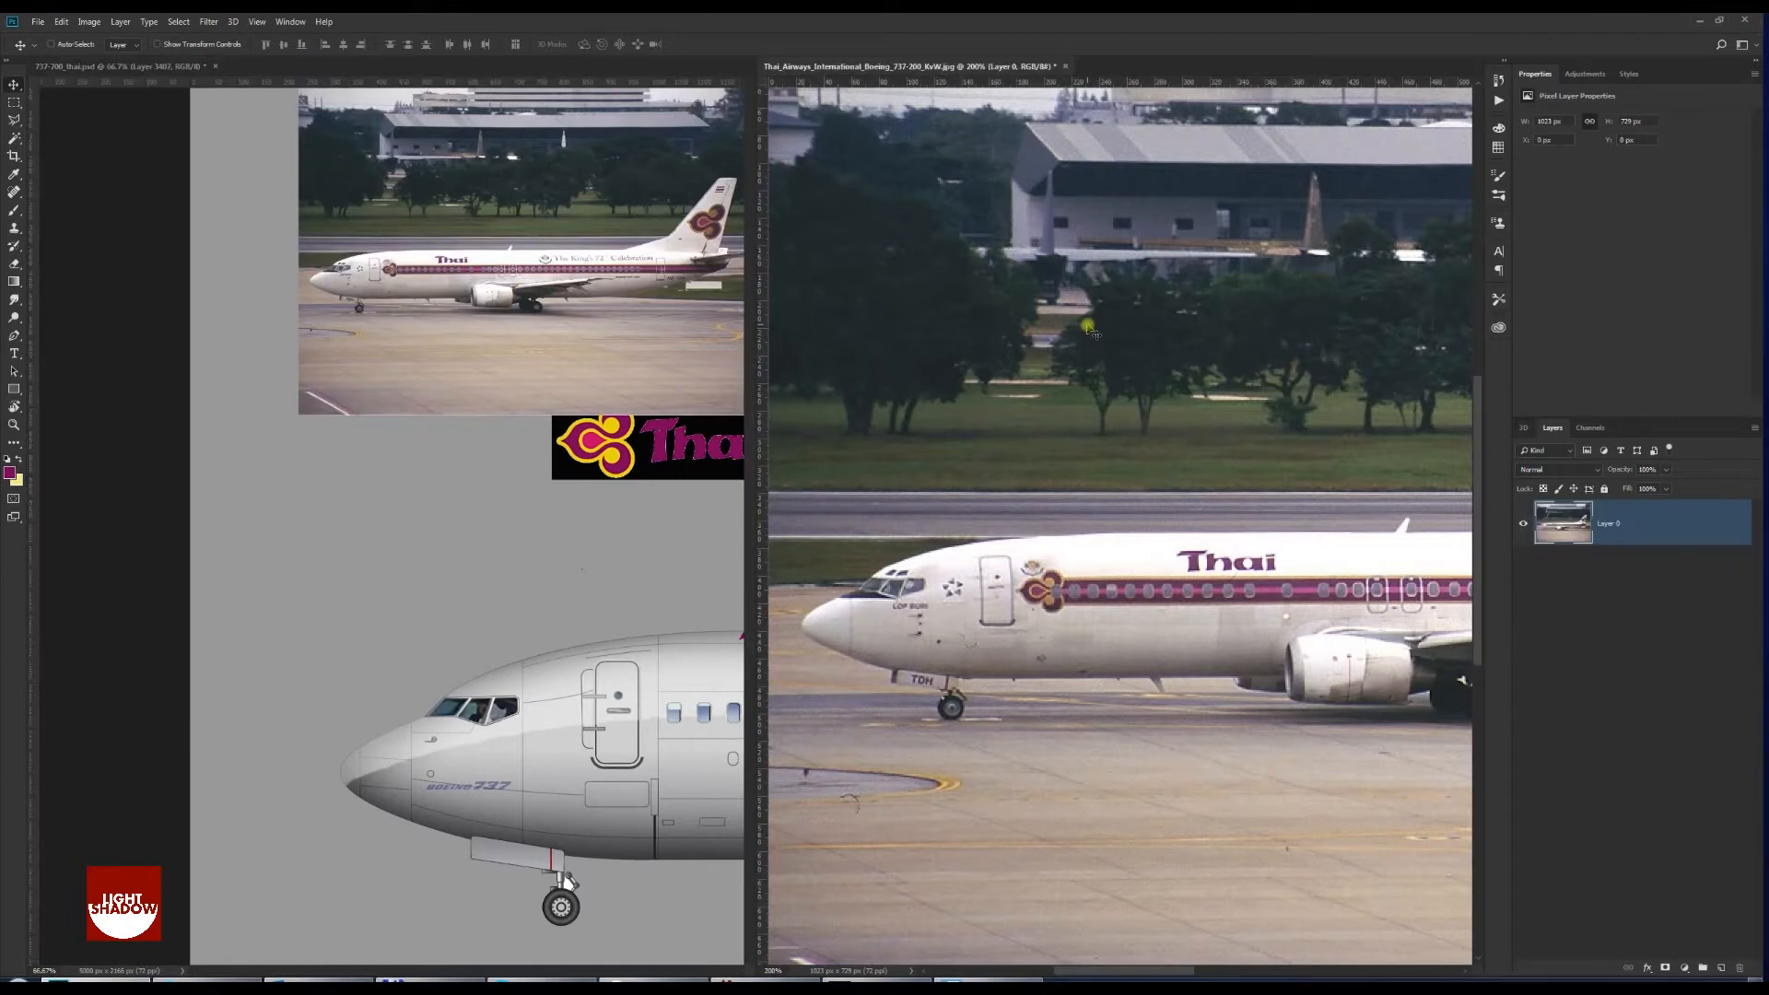
pyautogui.hotkey('ctrl', 'F4')
pyautogui.click(862, 376)
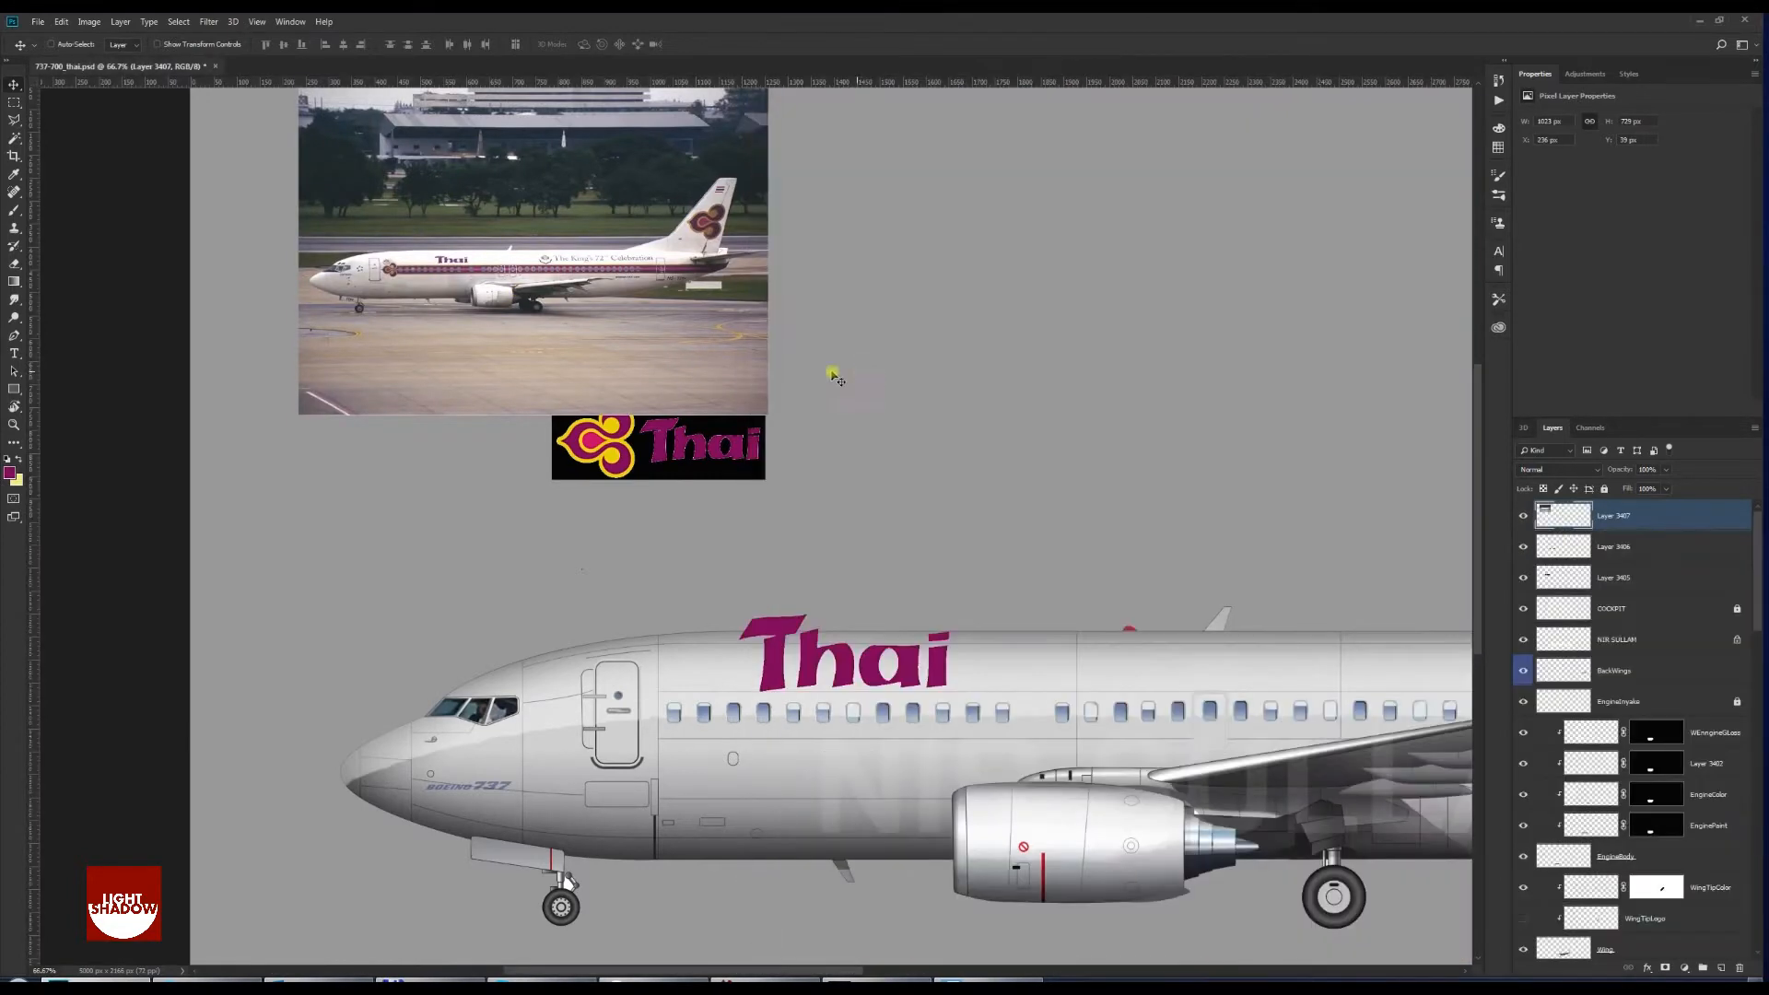
# Enlarge the reference photo to about 3270 px wide and position it so its airplane sits above the template aircraft
pyautogui.moveTo(534, 424); pyautogui.dragTo(350, 450)
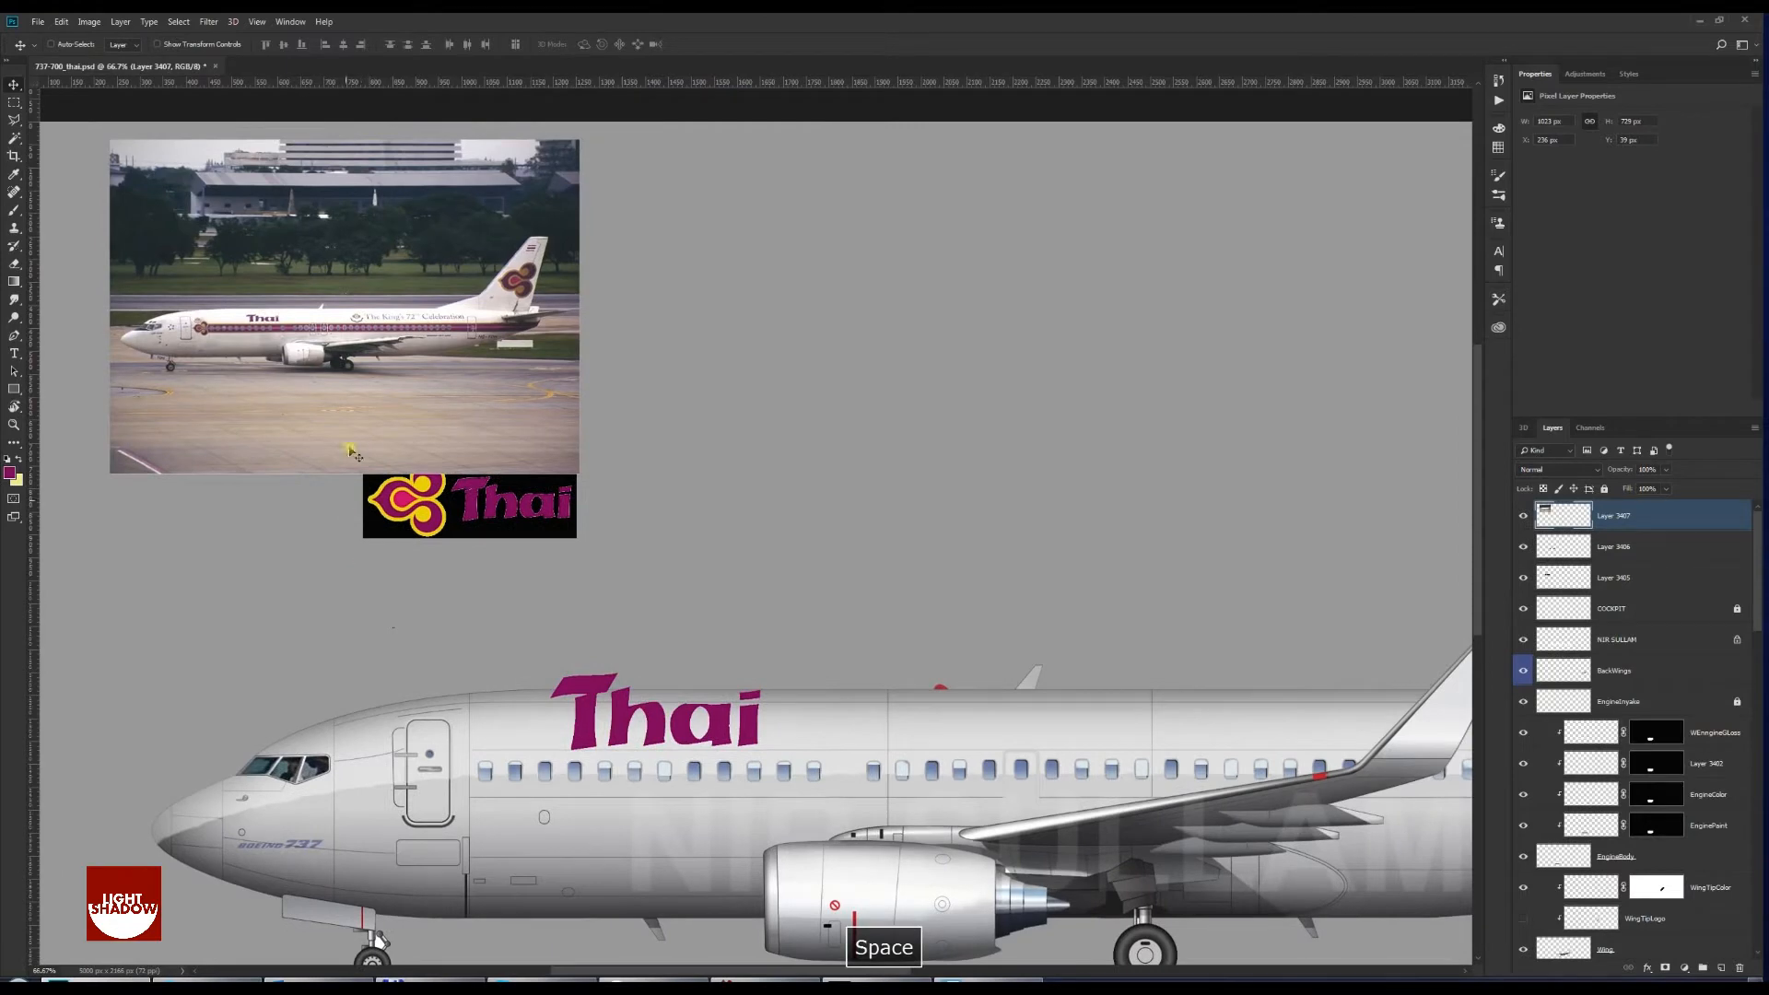
pyautogui.moveTo(348, 385); pyautogui.dragTo(922, 398)
pyautogui.hotkey('ctrl', 't')
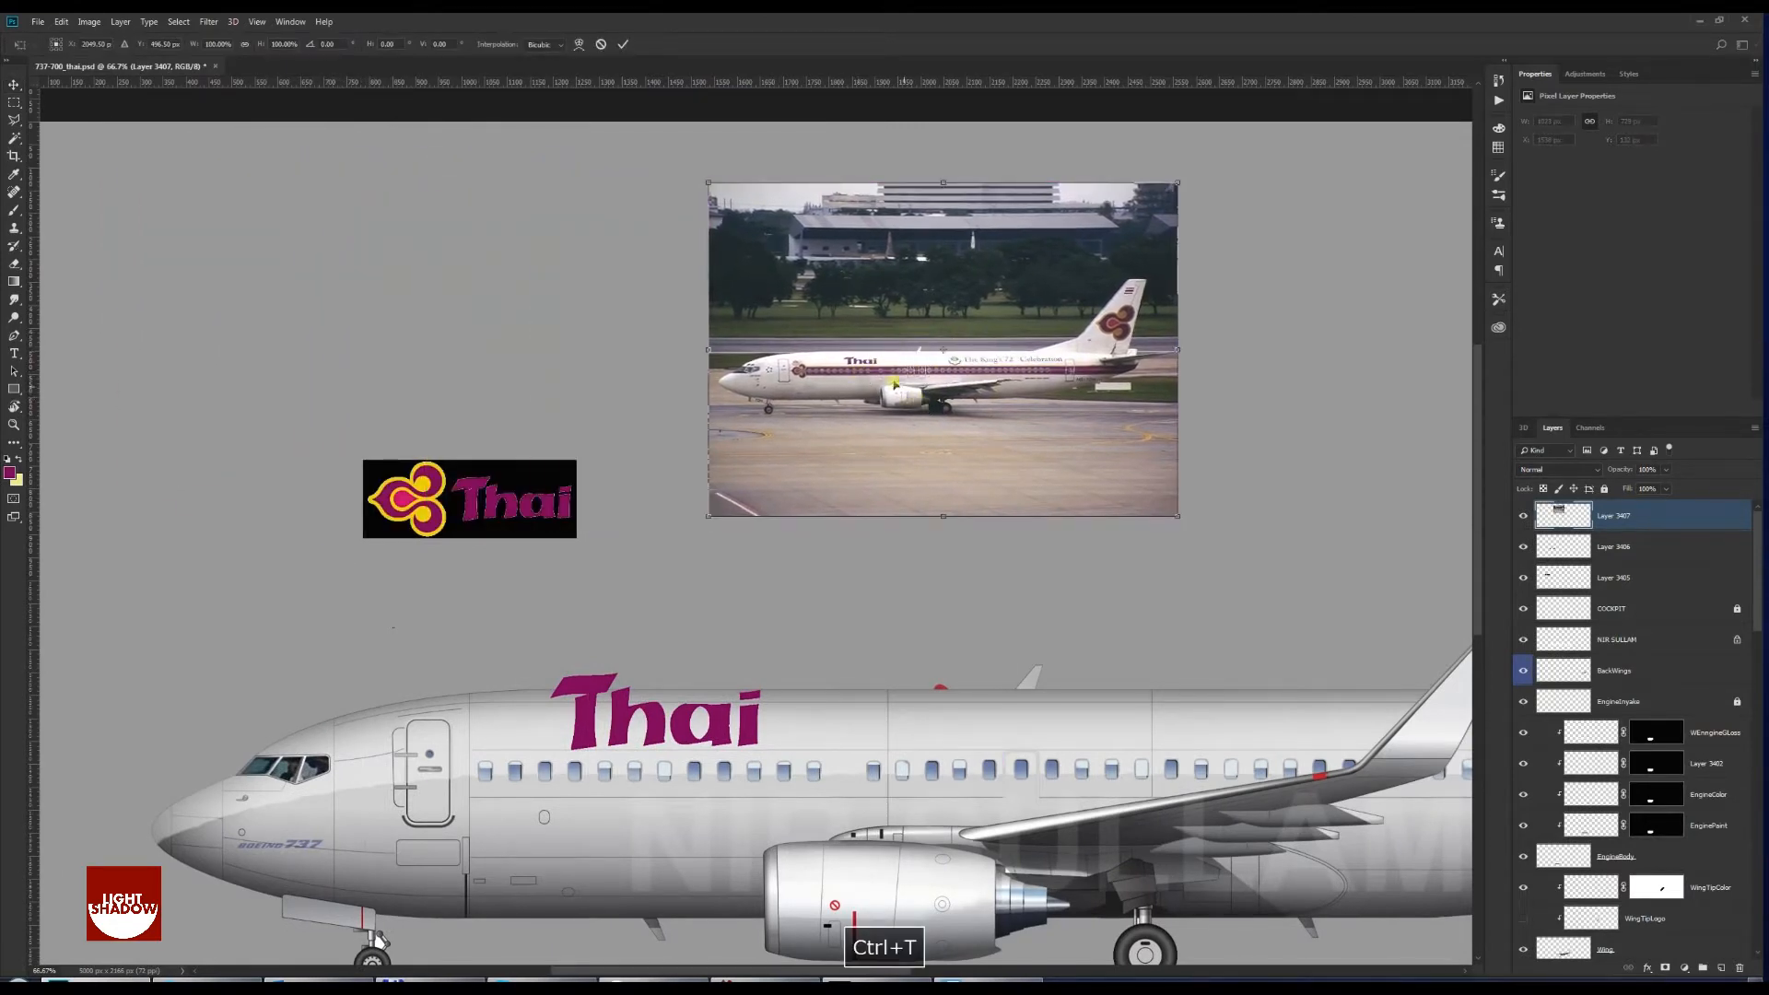
pyautogui.hotkey('ctrl', '-')
pyautogui.hotkey('ctrl', '-')
pyautogui.moveTo(543, 472); pyautogui.dragTo(28, 830)
pyautogui.moveTo(174, 818); pyautogui.dragTo(530, 673)
pyautogui.press('Return')
# Restack the reference photo layer behind the aircraft, directly above the Color Fill 1 layer
pyautogui.hotkey('ctrl', 'shift', '[')
pyautogui.hotkey('ctrl', ']')
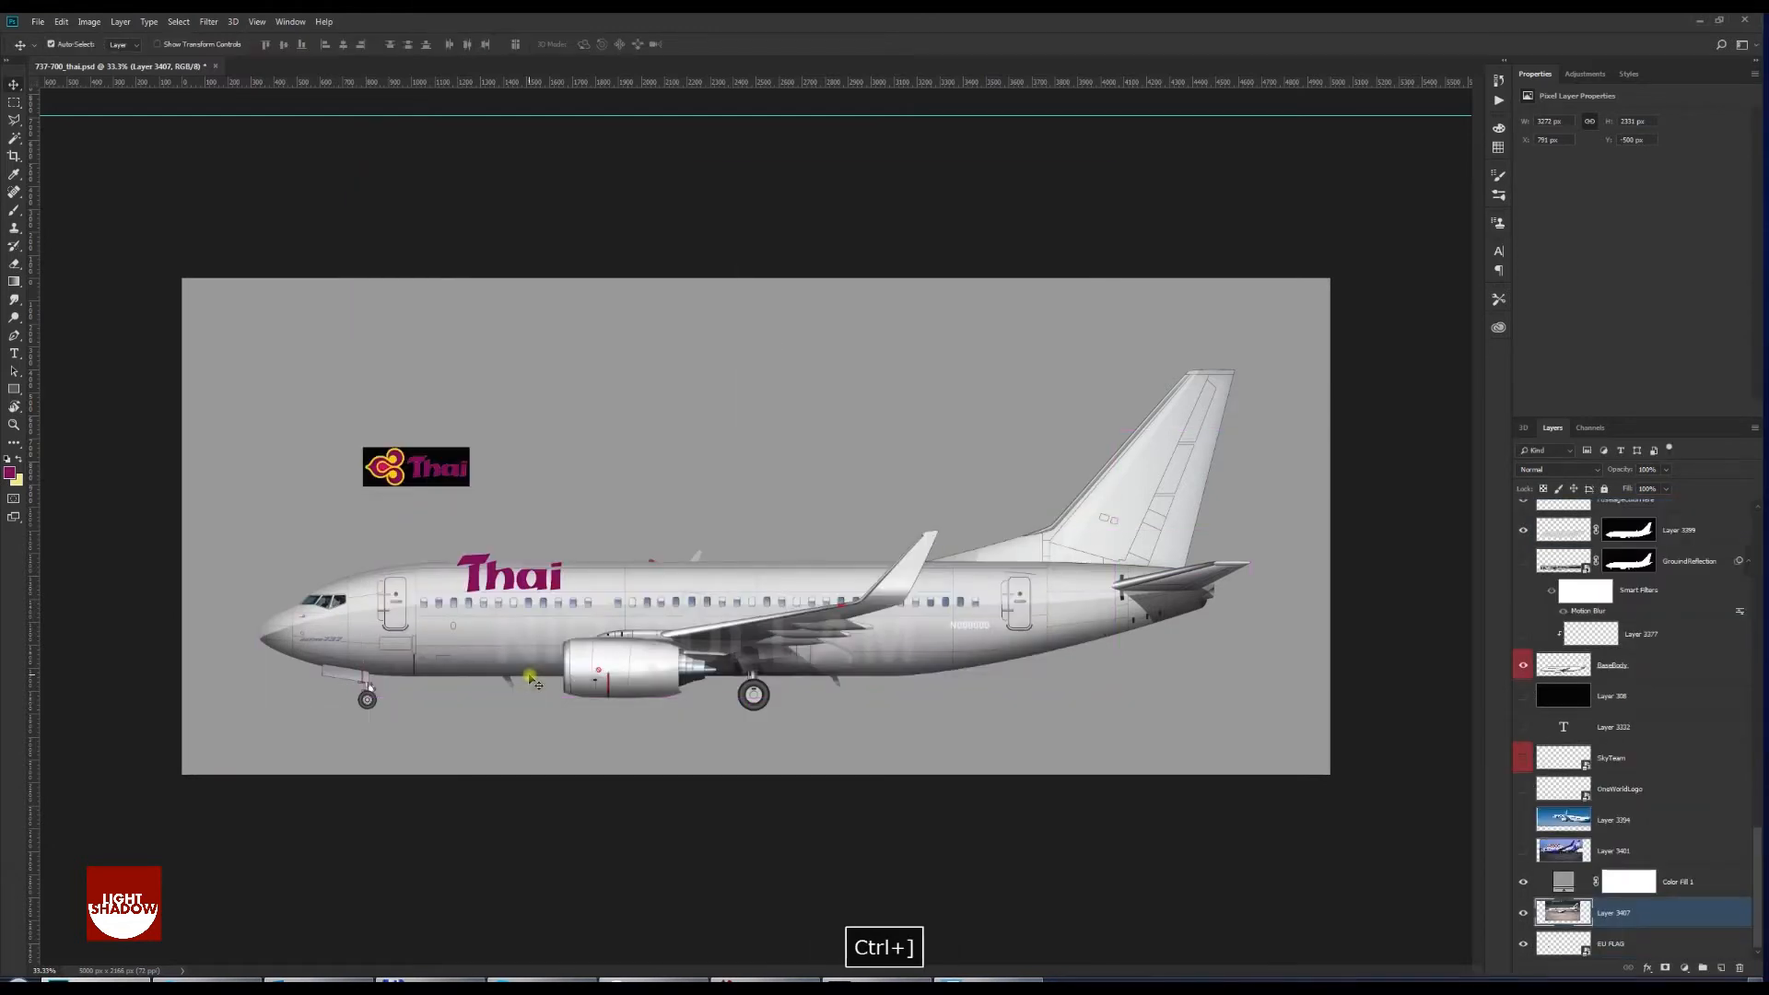
pyautogui.hotkey('ctrl', ']')
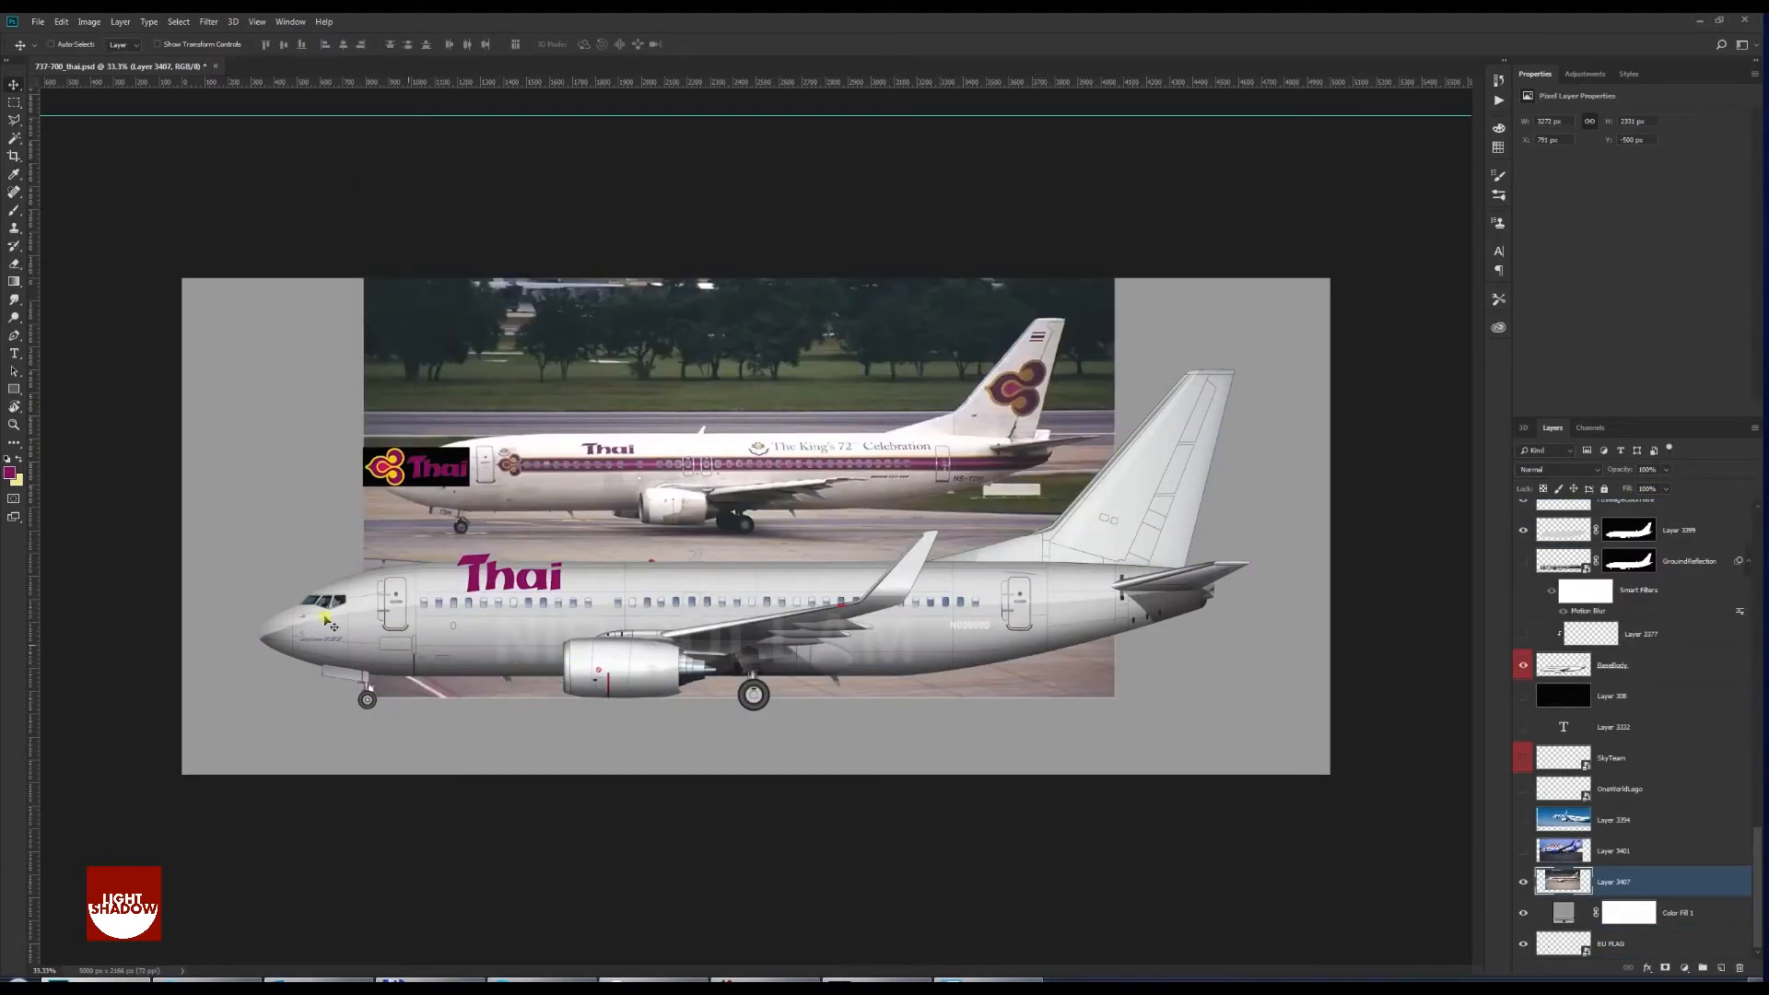
# Convert the purple Thai lettering layer on the forward fuselage to a smart object
pyautogui.hotkey('ctrl', '+')
pyautogui.moveTo(290, 594); pyautogui.dragTo(526, 584)
pyautogui.hotkey('ctrl', '+')
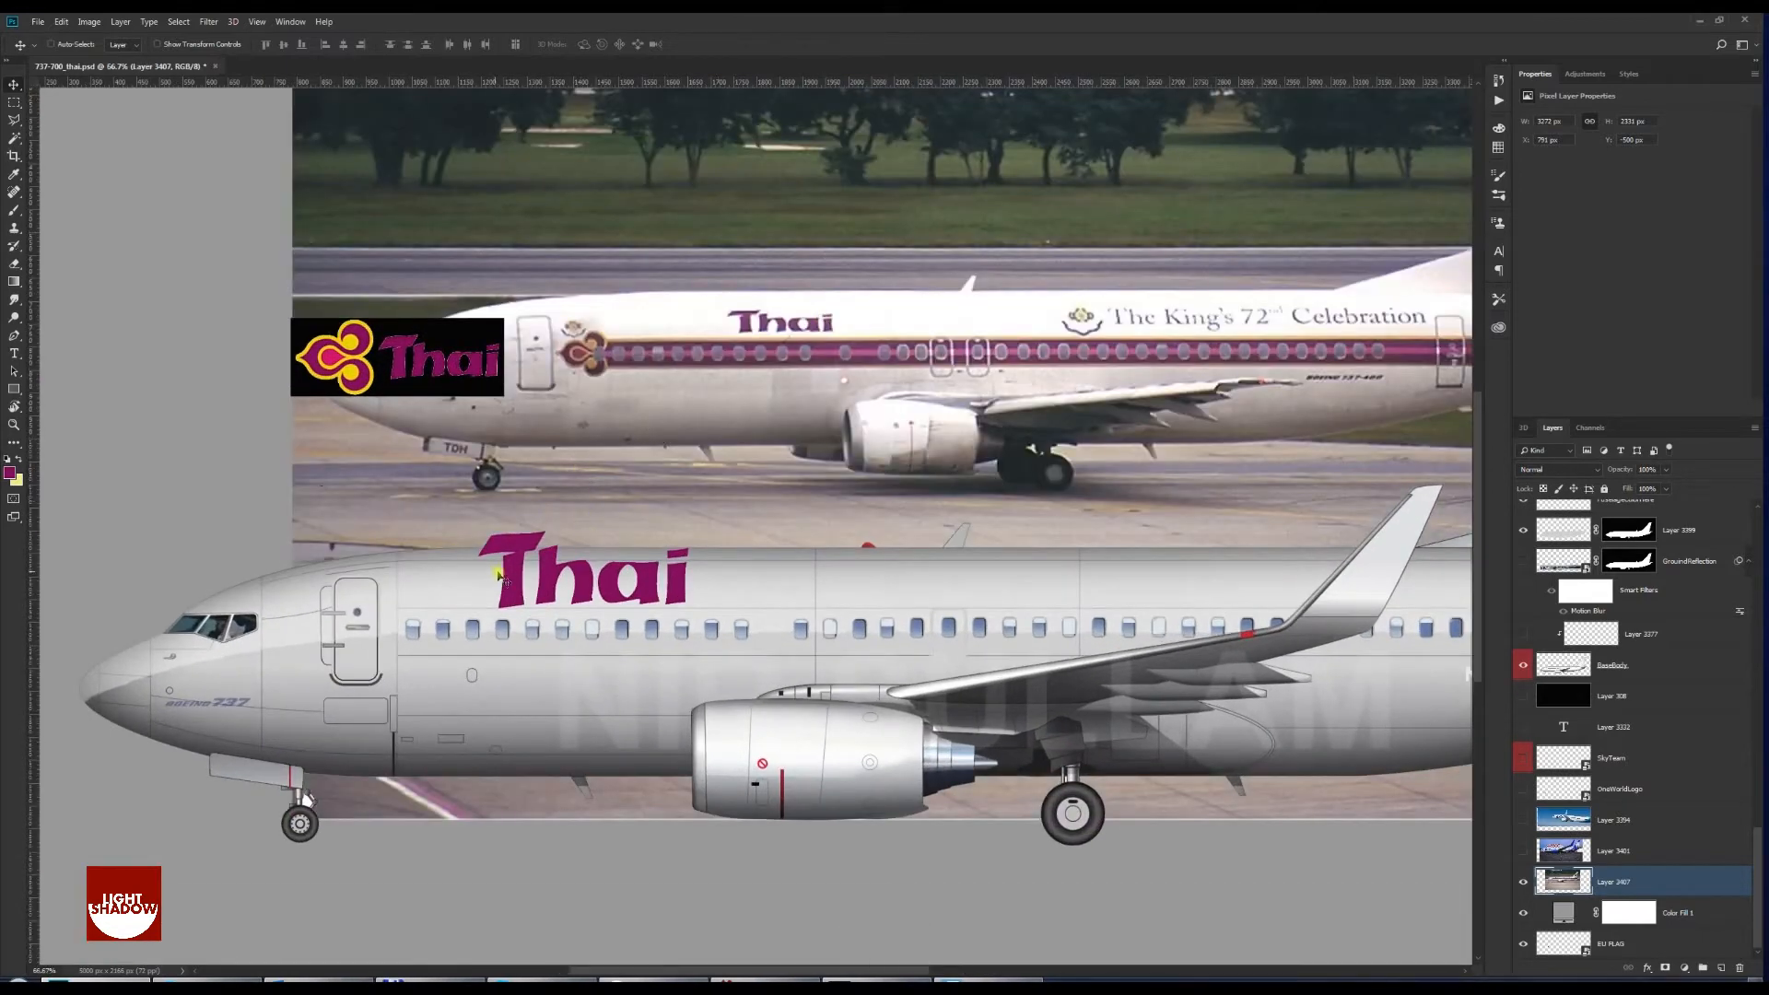
pyautogui.keyDown('ctrl'); pyautogui.click(508, 579); pyautogui.keyUp('ctrl')
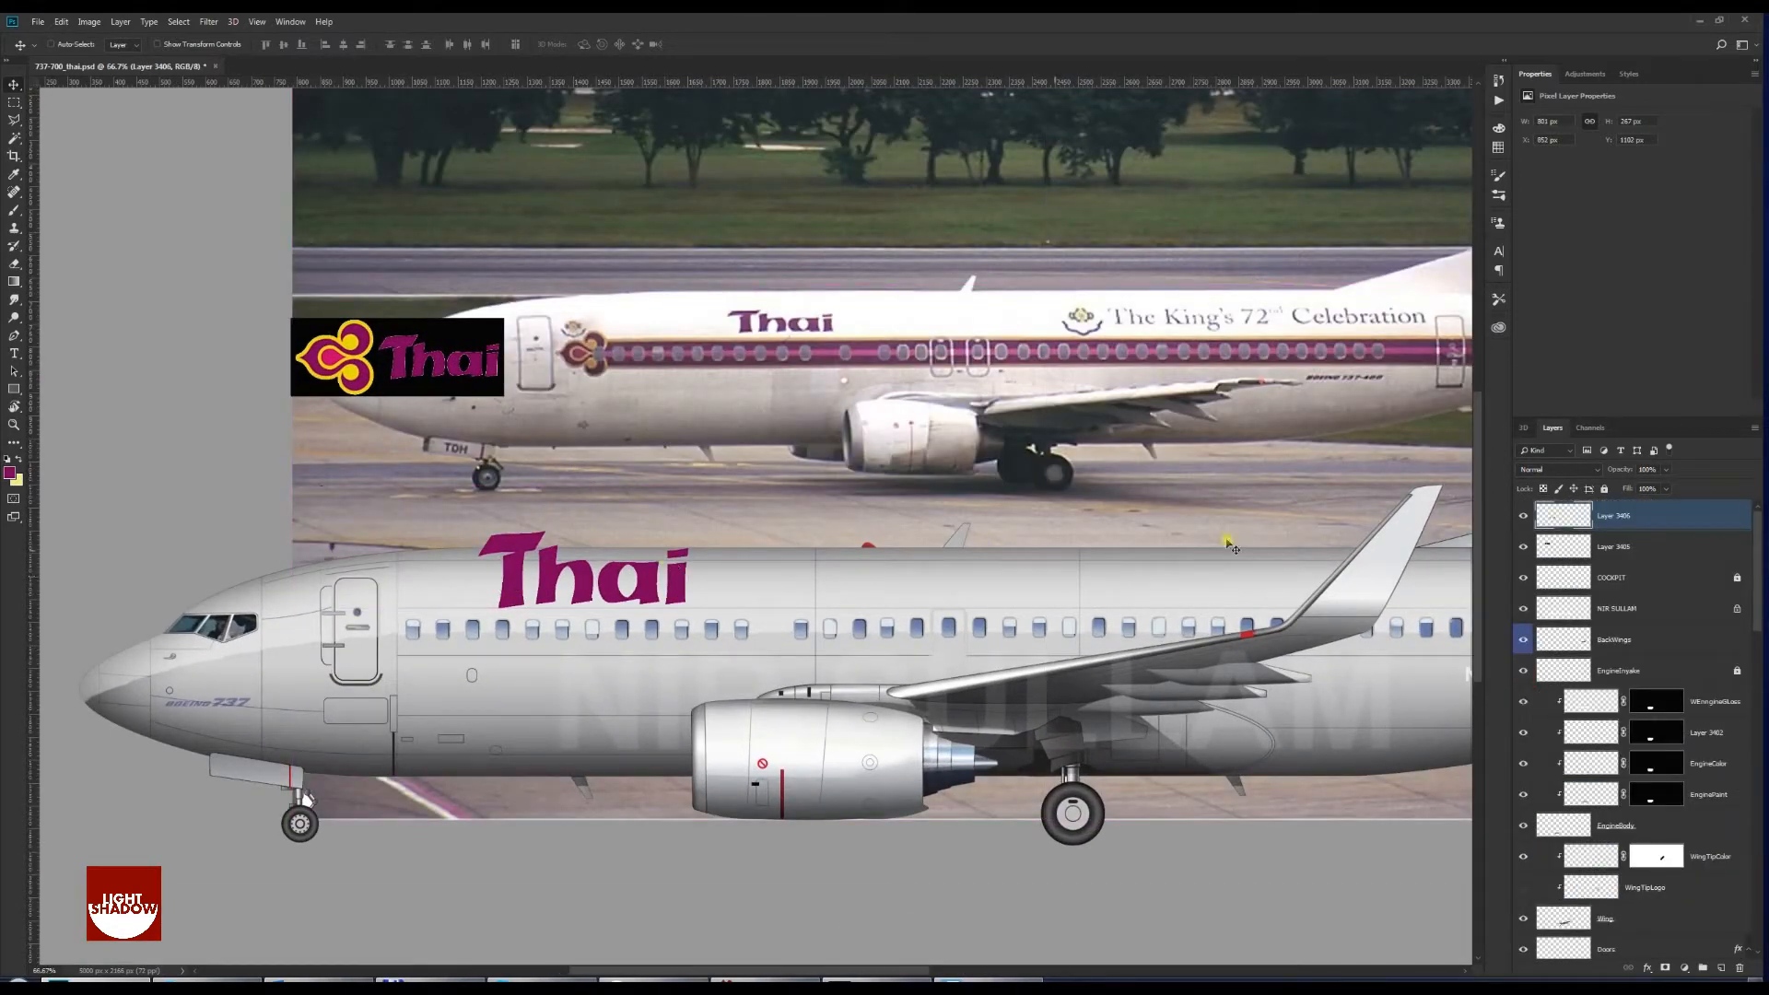
pyautogui.rightClick(1645, 513)
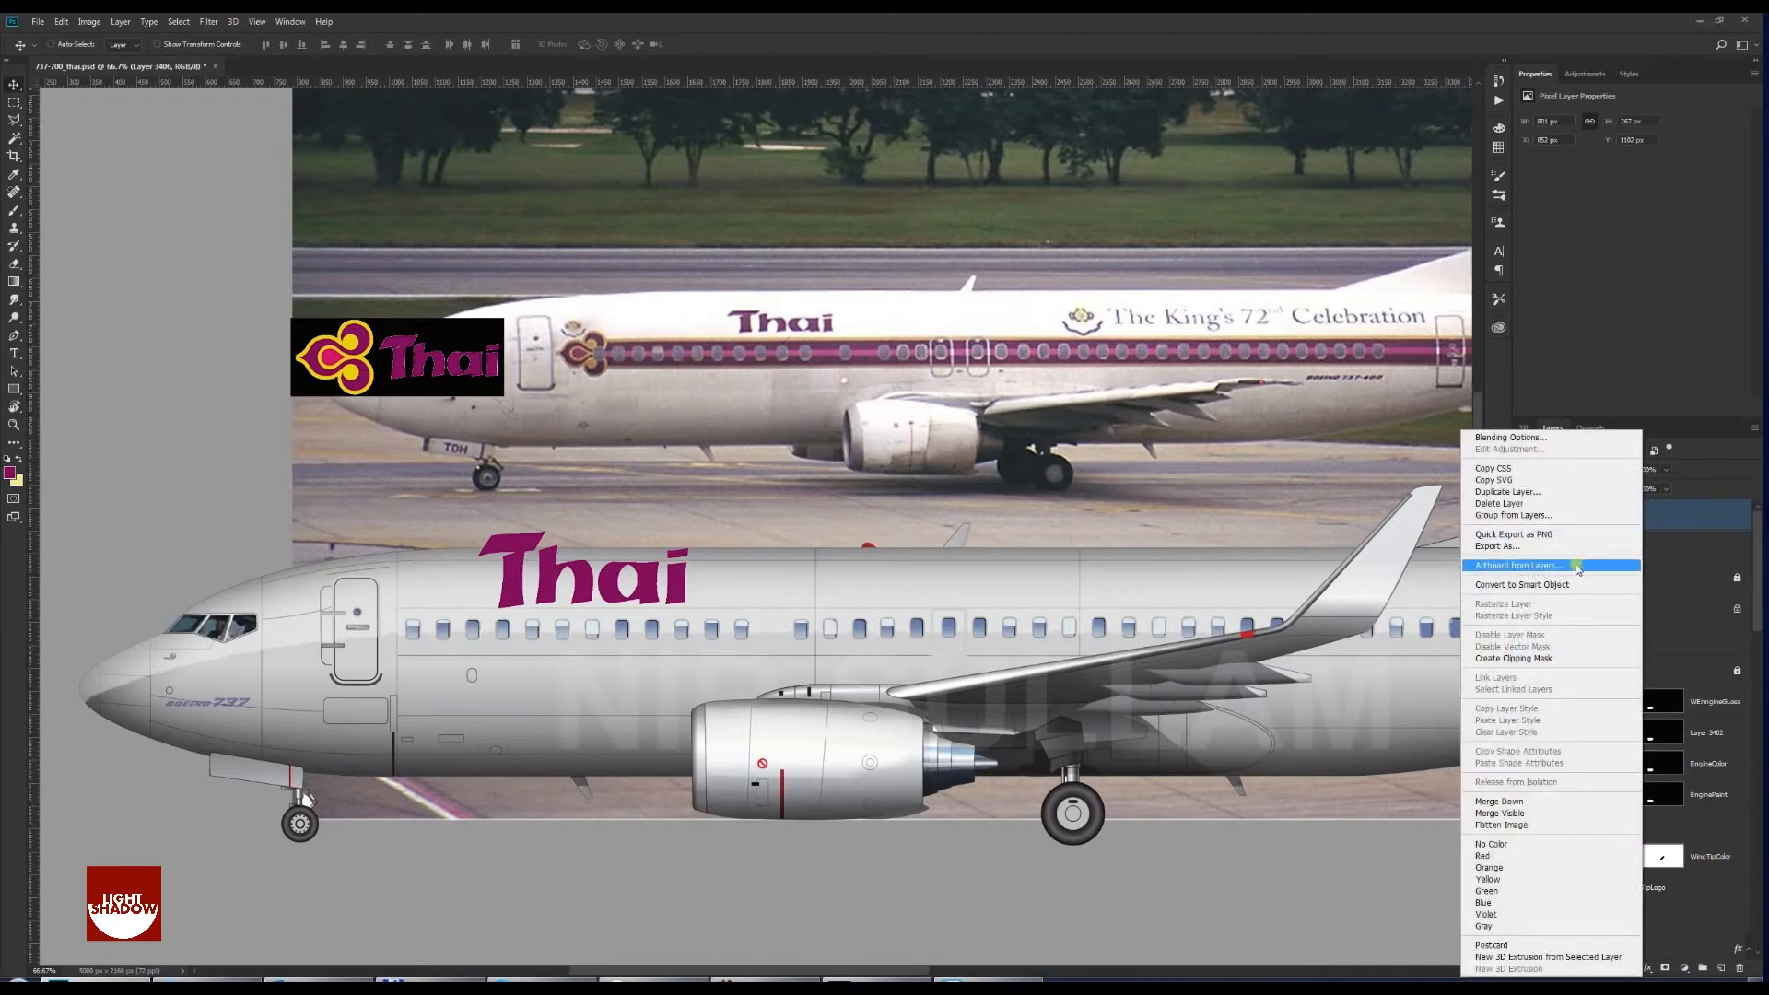
pyautogui.click(1553, 585)
pyautogui.hotkey('ctrl', 't')
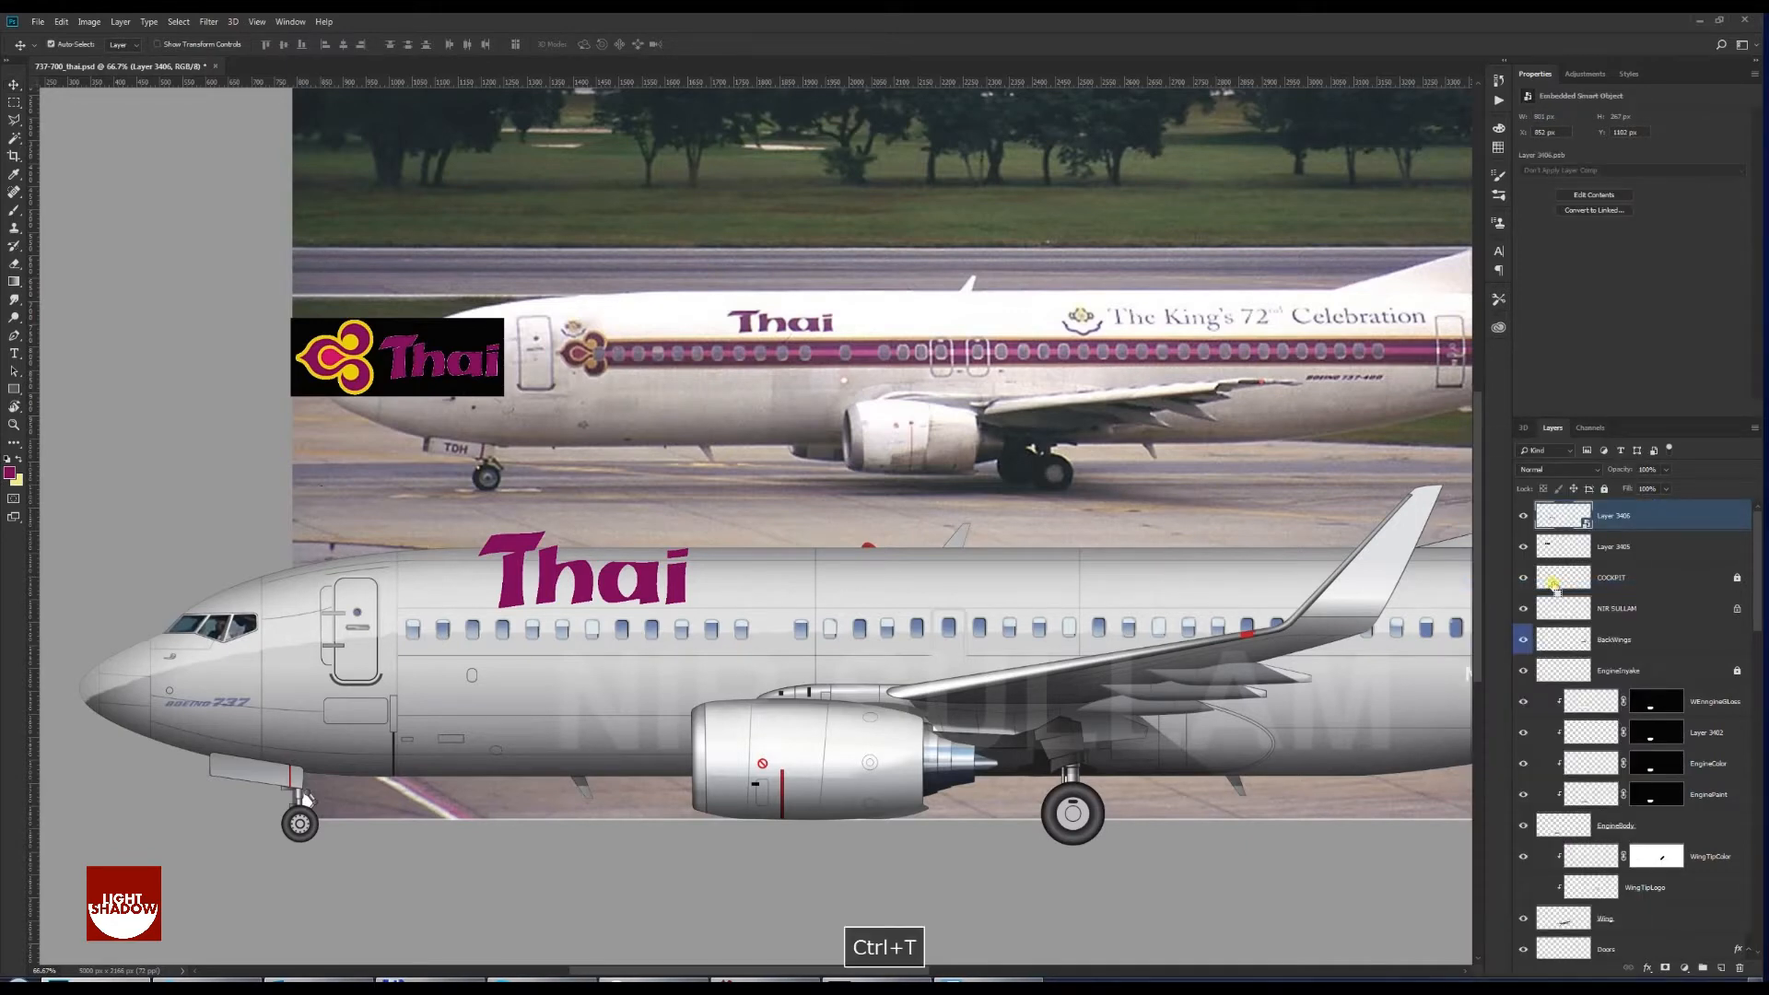
pyautogui.press('Return')
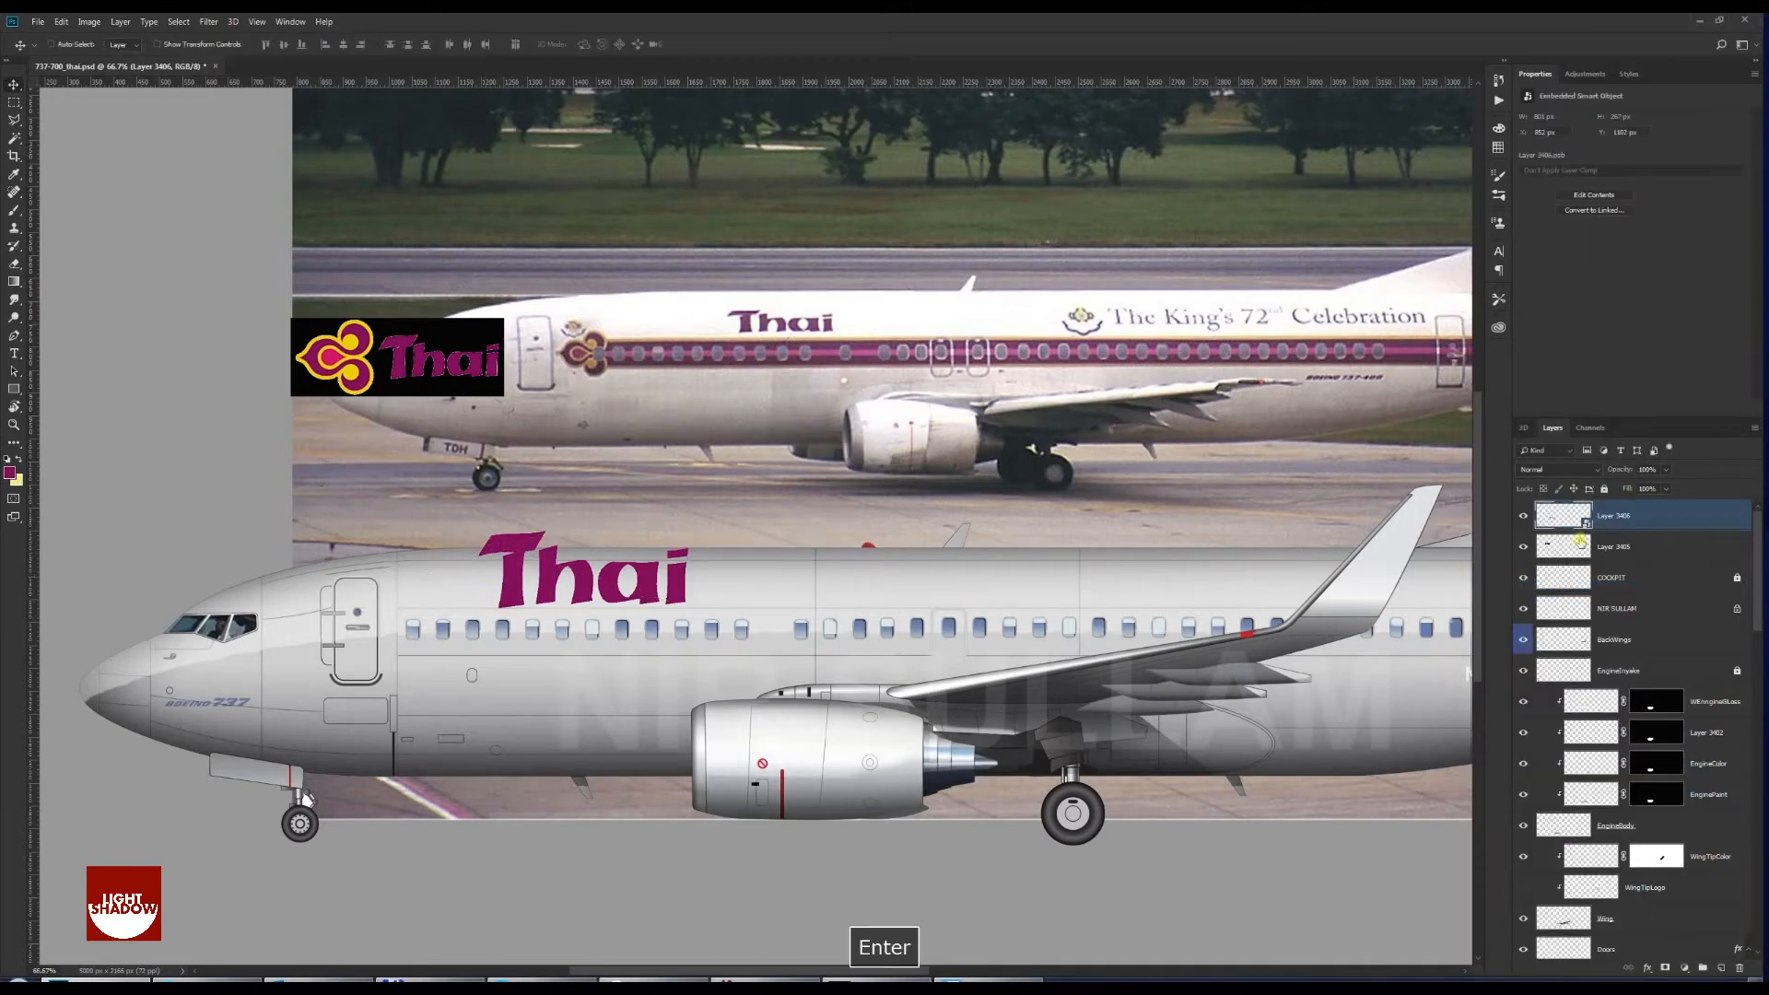
# Open the Thai lettering smart object's contents and try to trim away the empty canvas
pyautogui.doubleClick(1587, 523)
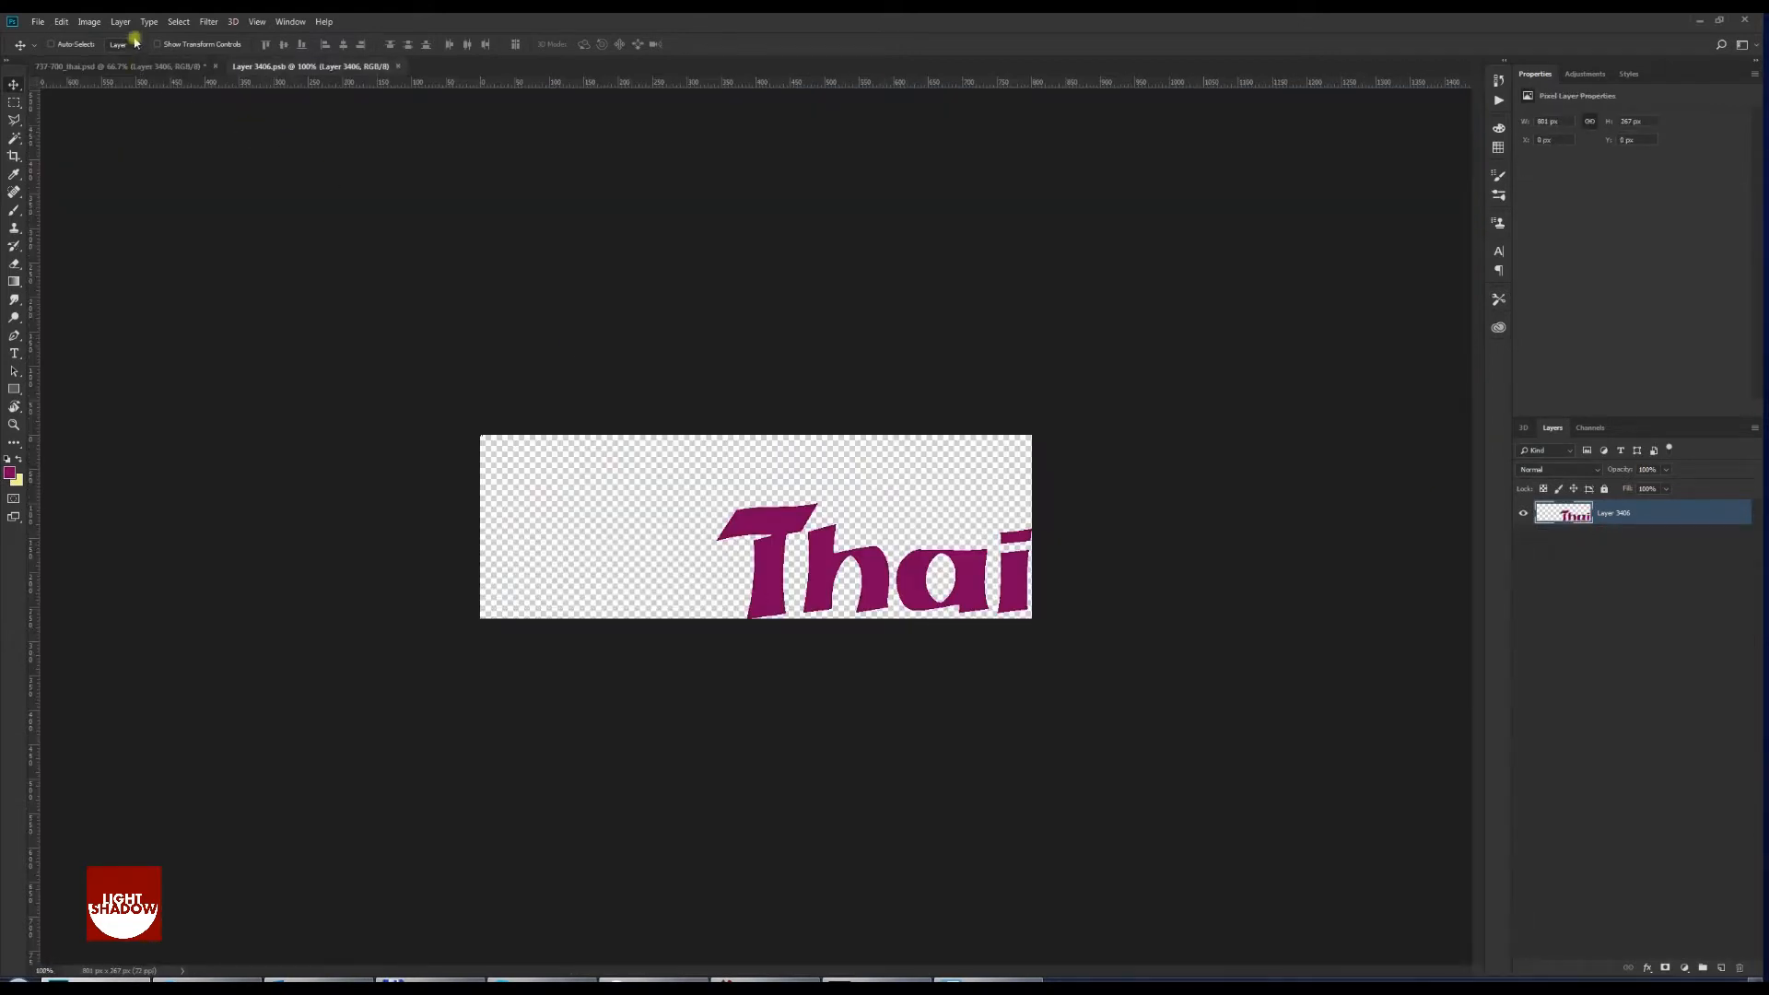
pyautogui.click(95, 27)
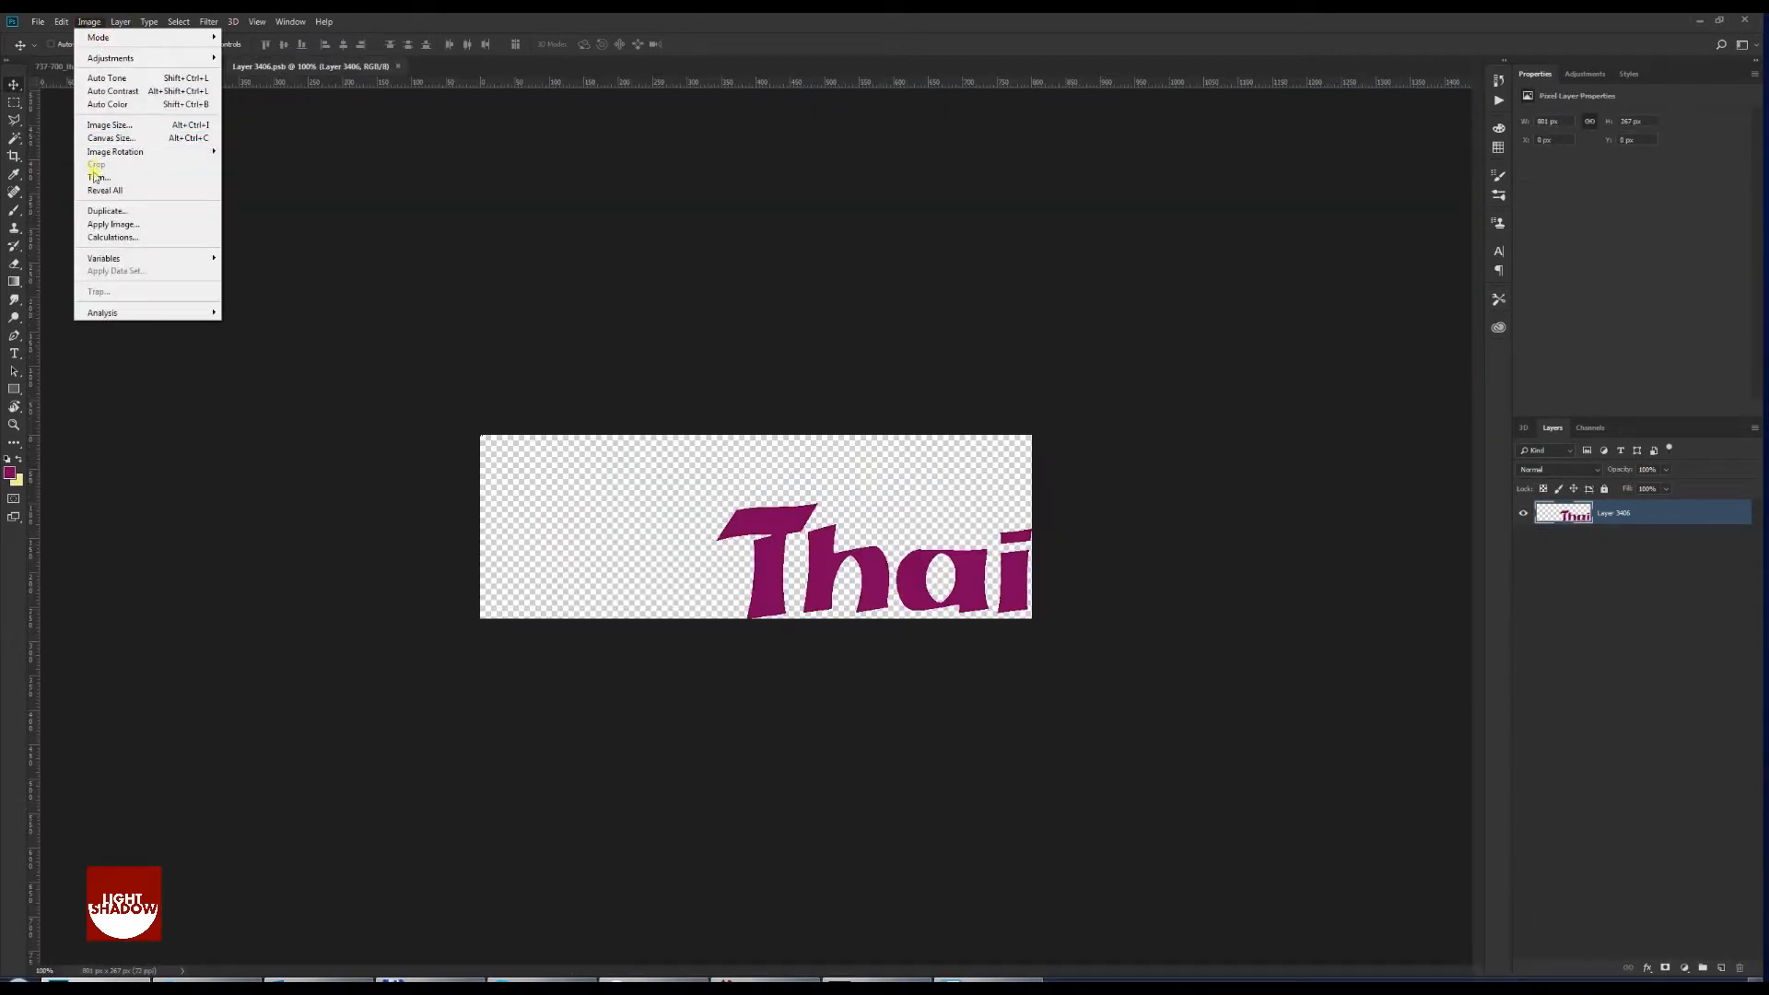
pyautogui.click(122, 182)
pyautogui.click(949, 313)
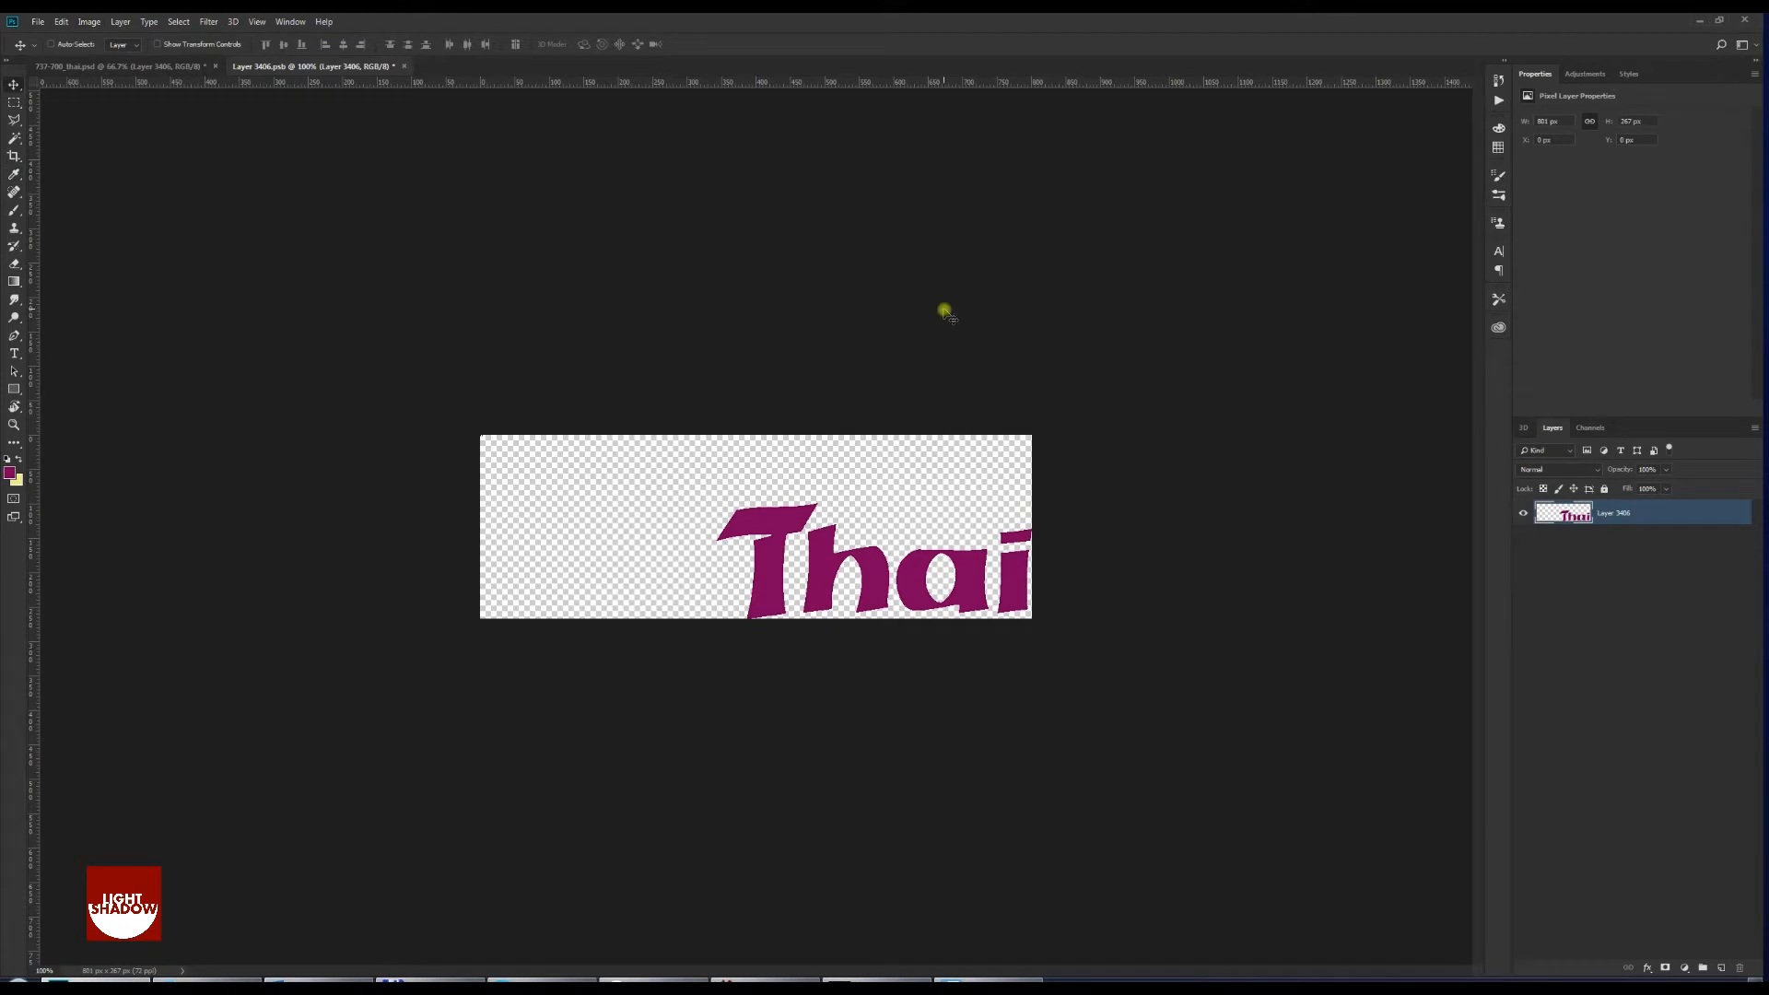
# Clear the fixed crop ratio, crop the canvas closely around the Thai lettering, and save and close the smart object
pyautogui.click(13, 157)
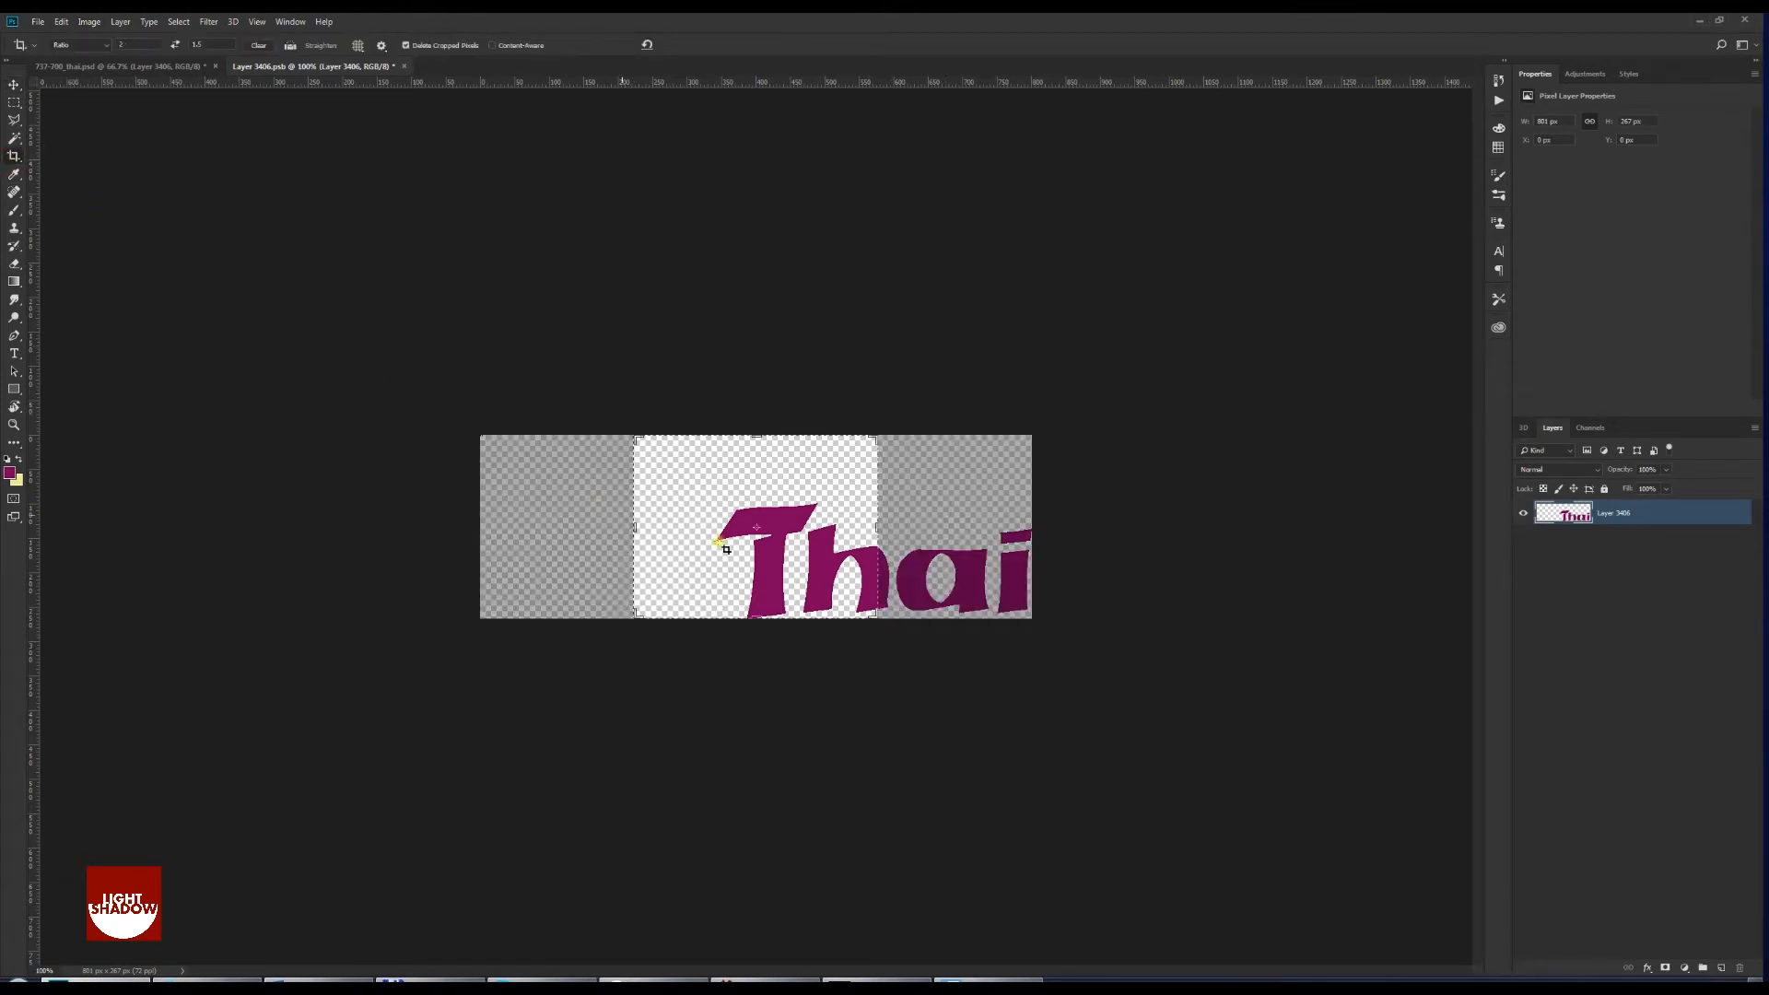
pyautogui.moveTo(689, 483); pyautogui.dragTo(1097, 649)
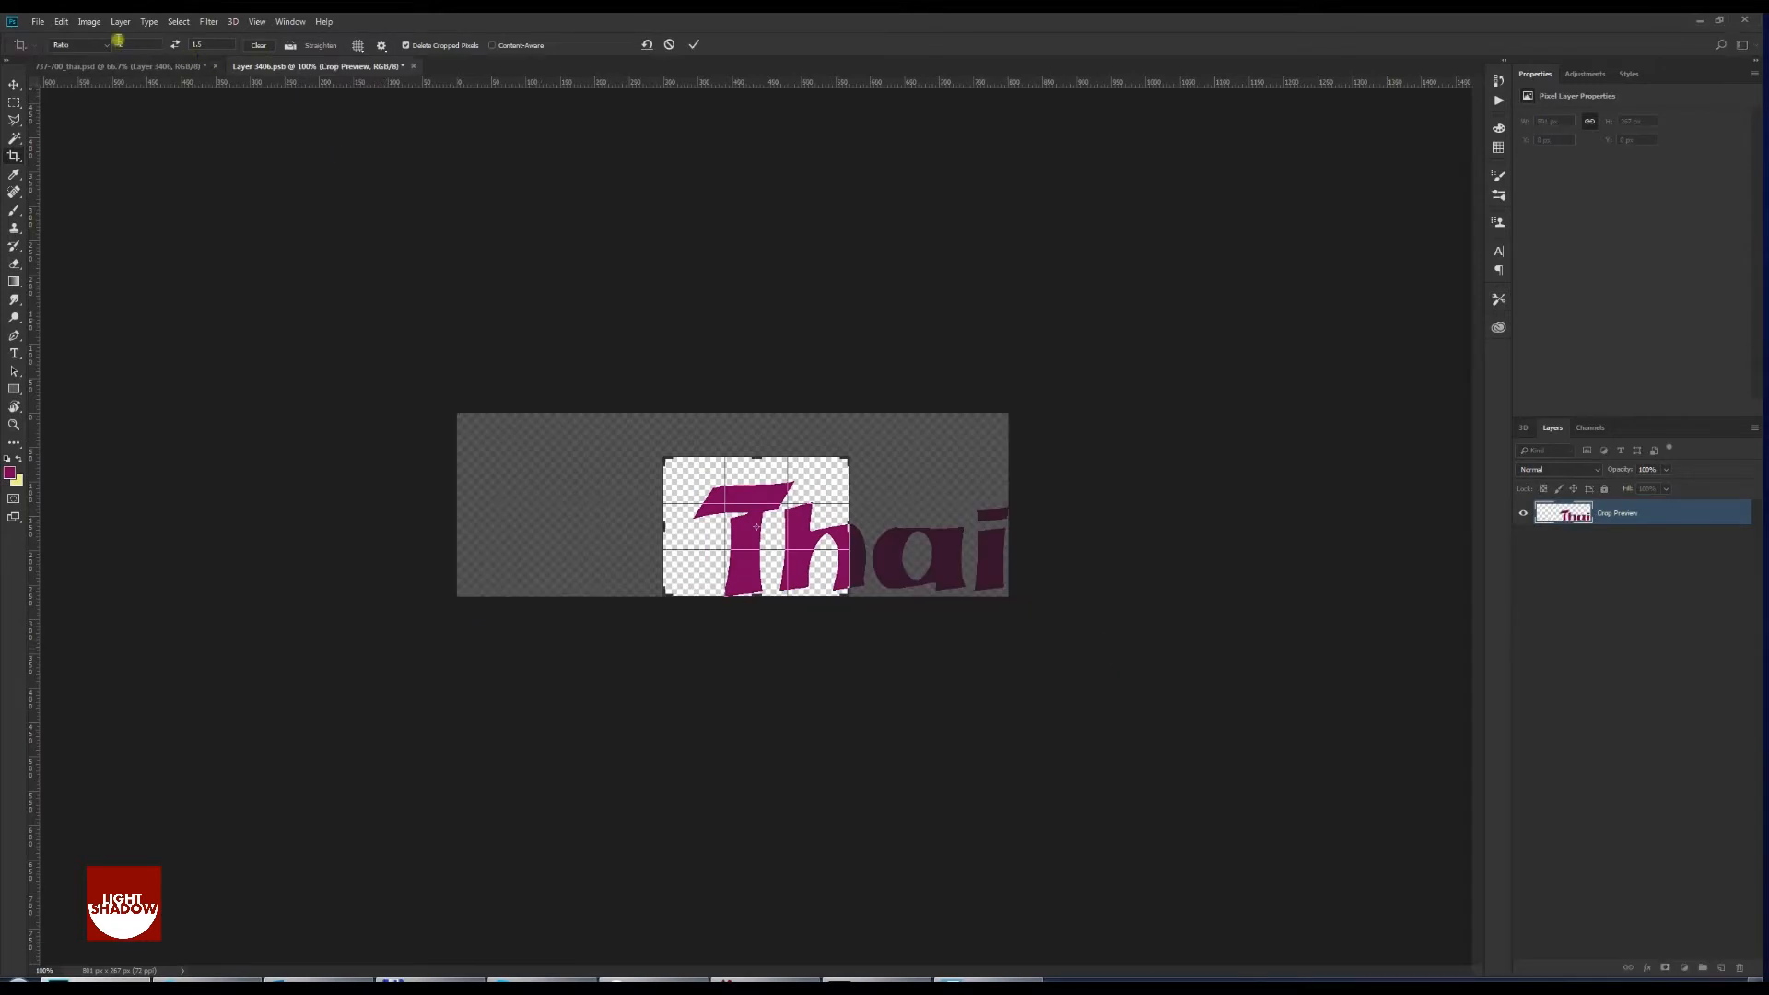
pyautogui.press('BackSpace')
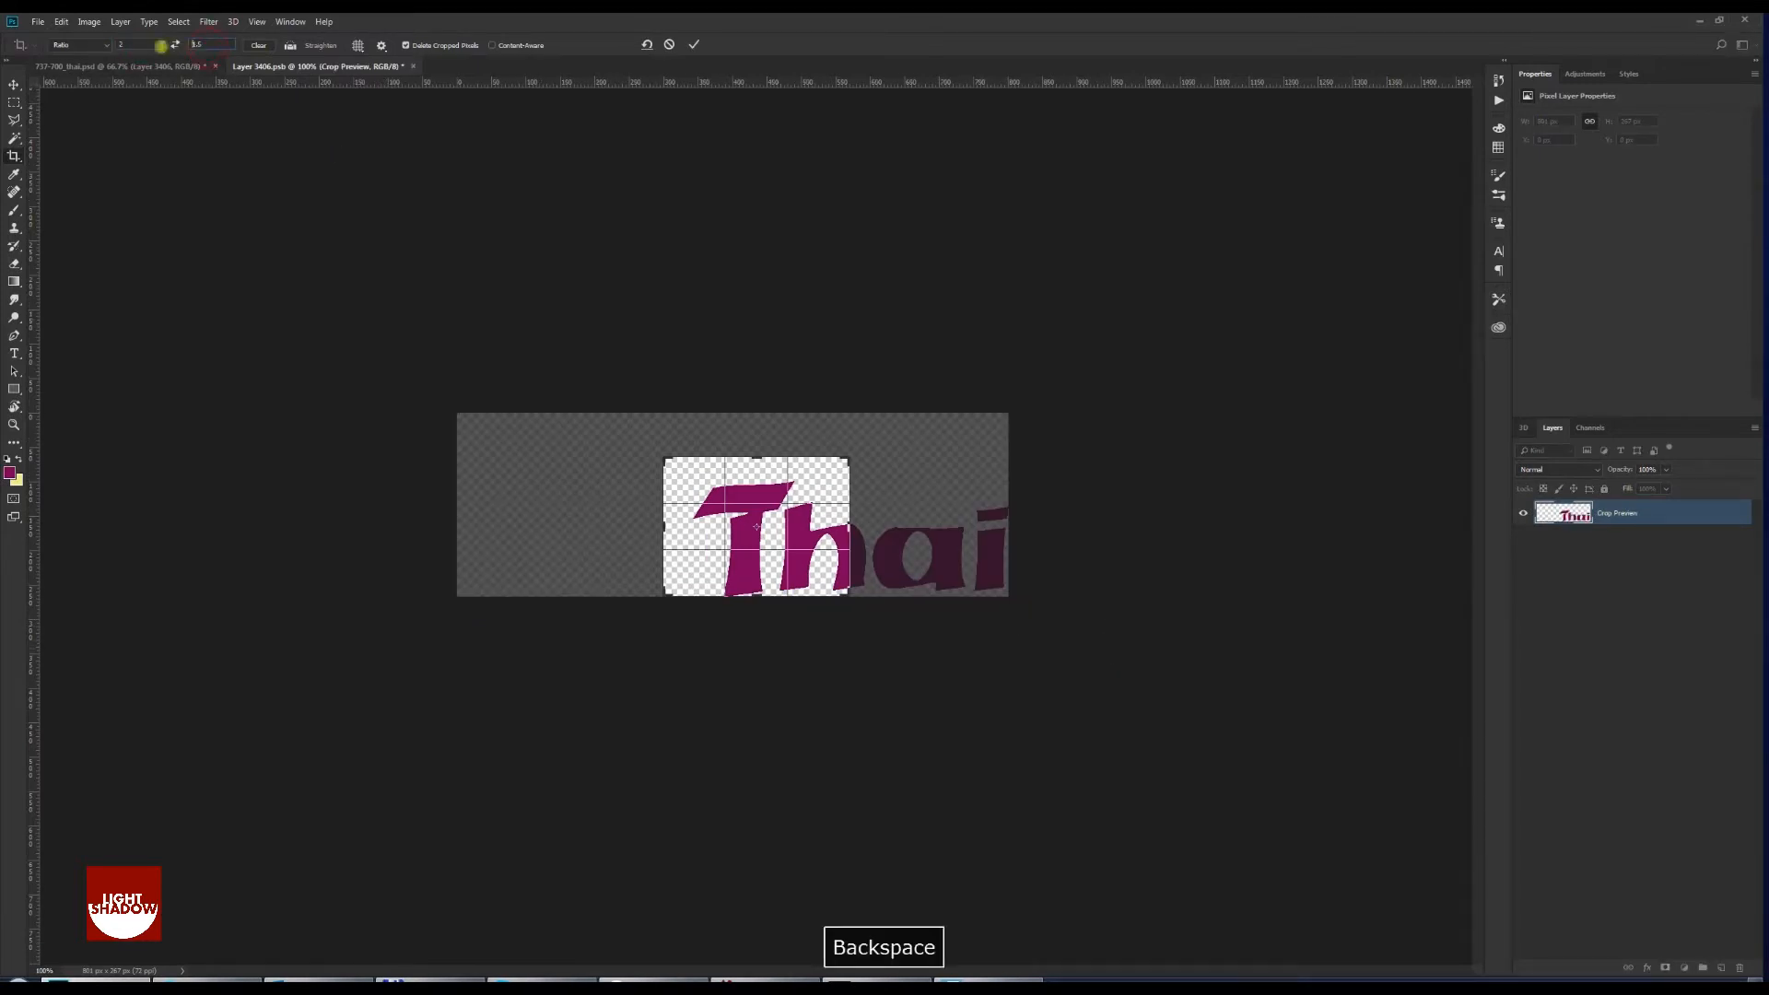
pyautogui.press('Delete')
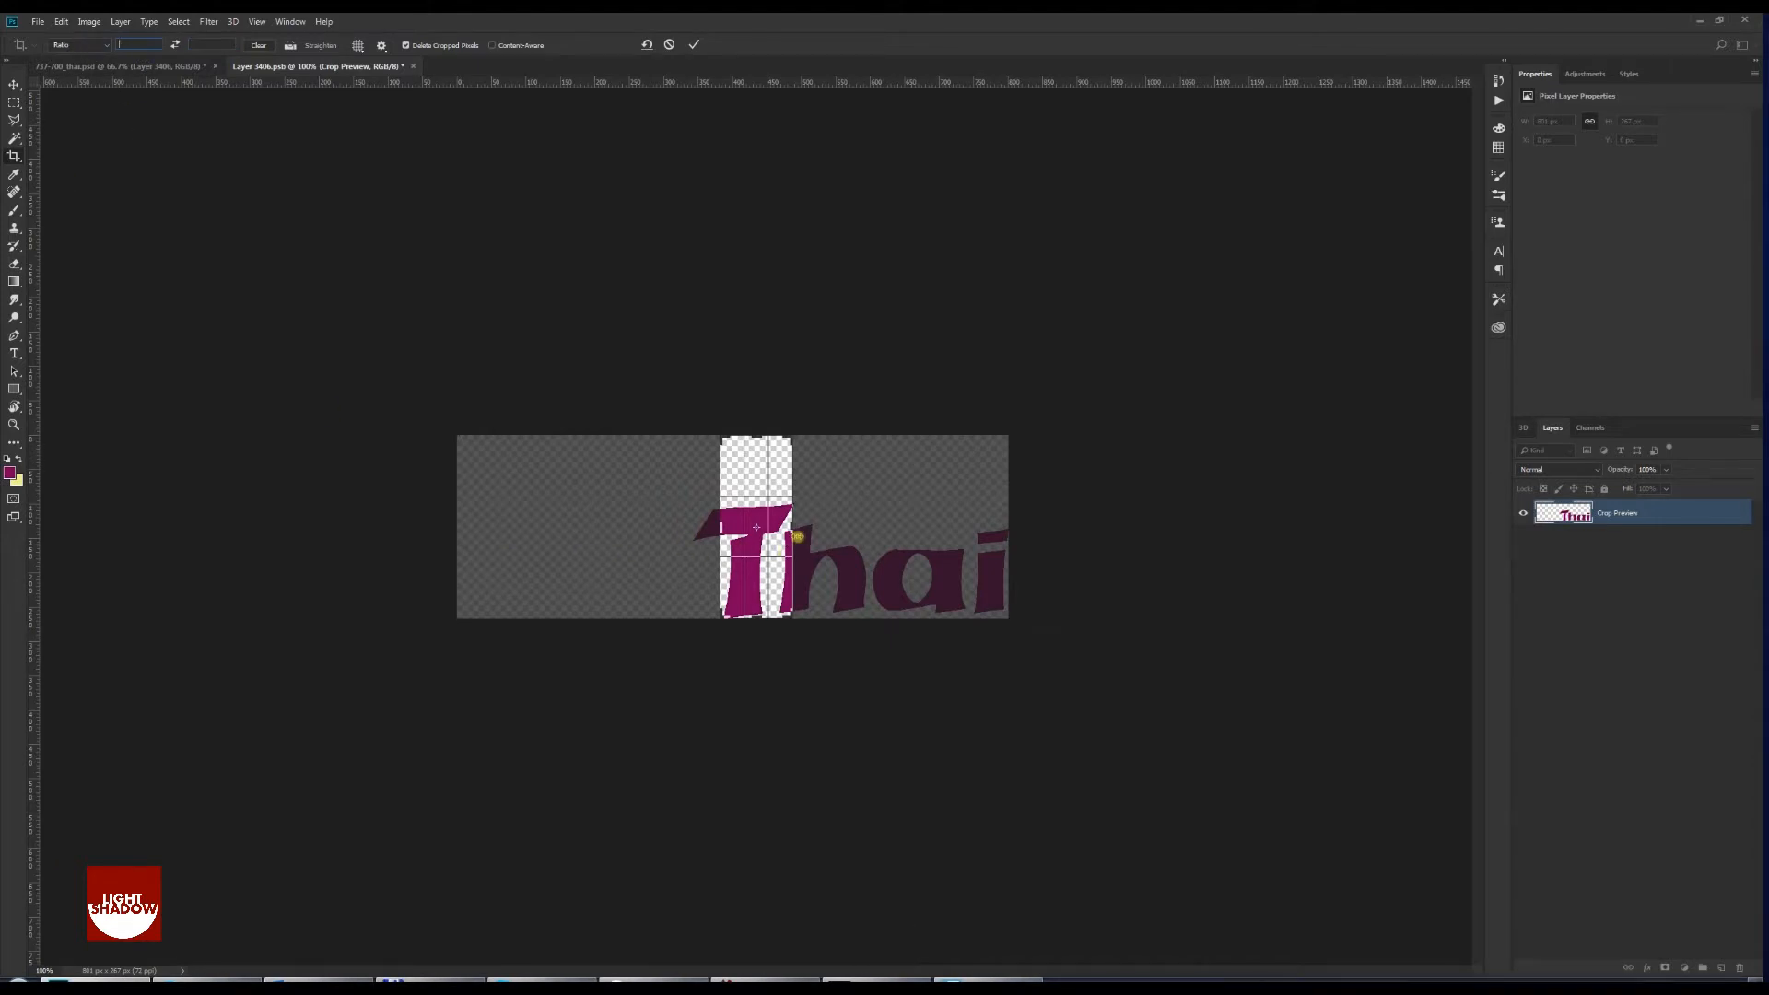
pyautogui.moveTo(791, 528); pyautogui.dragTo(907, 521)
pyautogui.moveTo(608, 529); pyautogui.dragTo(590, 526)
pyautogui.moveTo(761, 432); pyautogui.dragTo(710, 452)
pyautogui.press('Return')
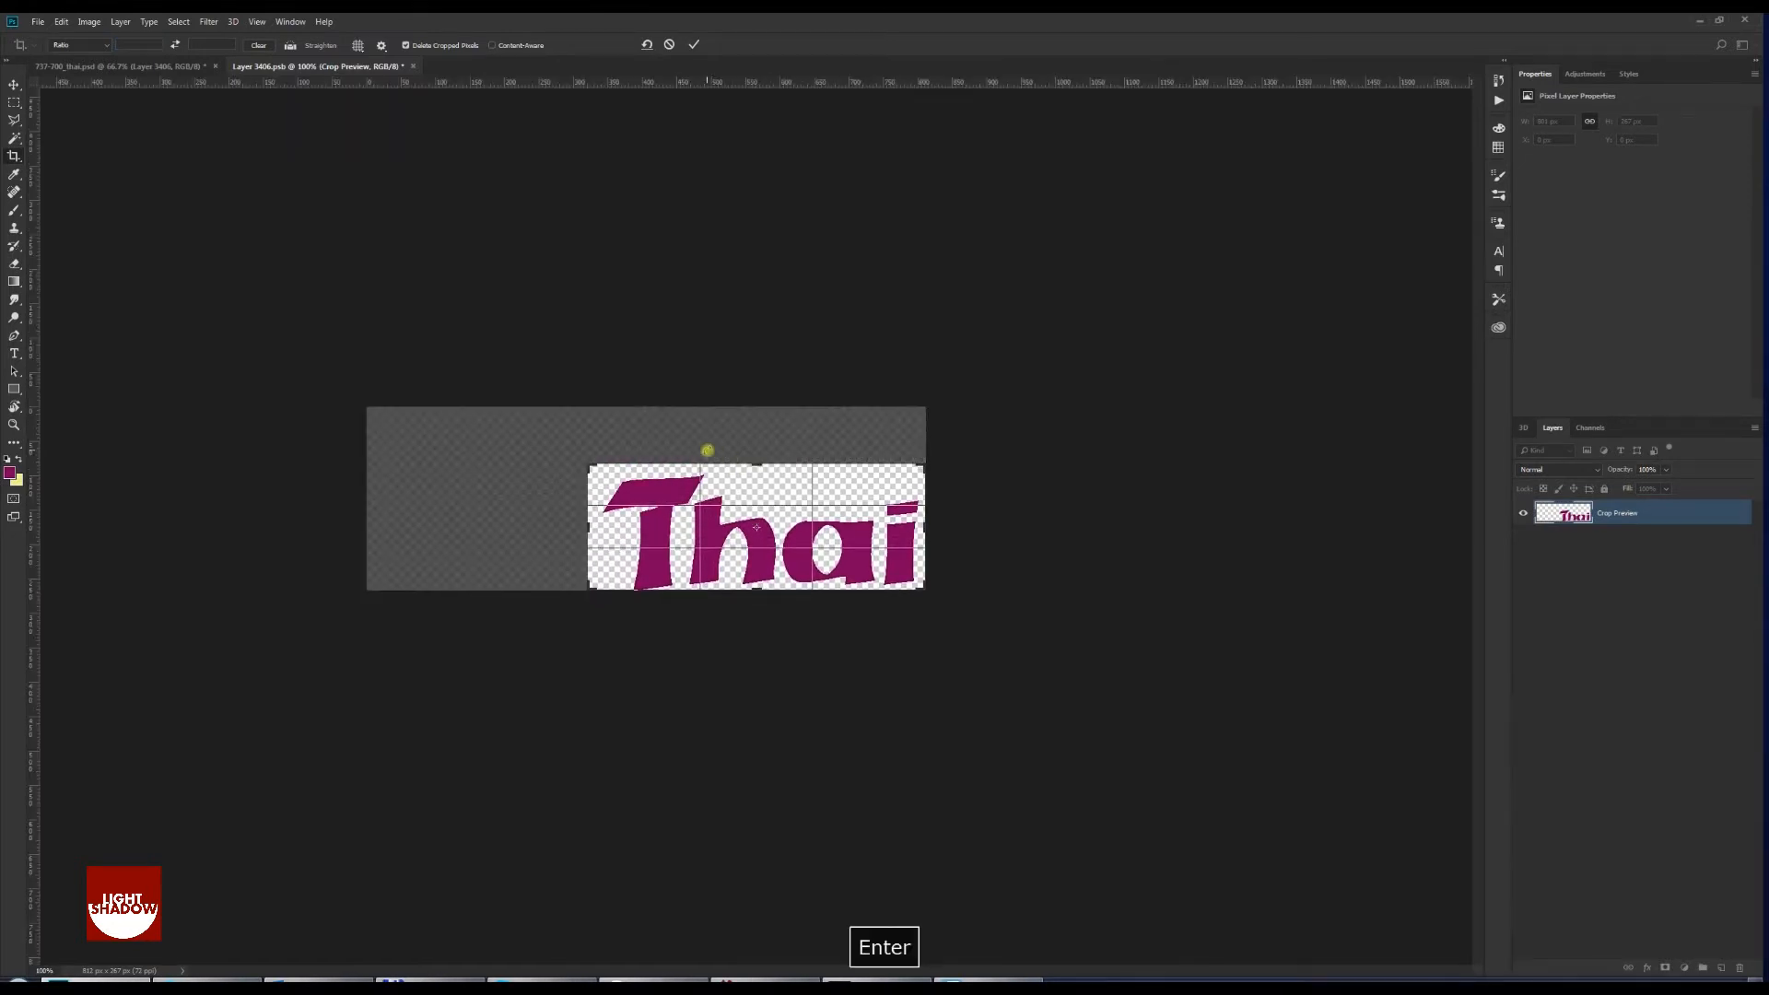
pyautogui.press('Return')
pyautogui.hotkey('ctrl', 'F4')
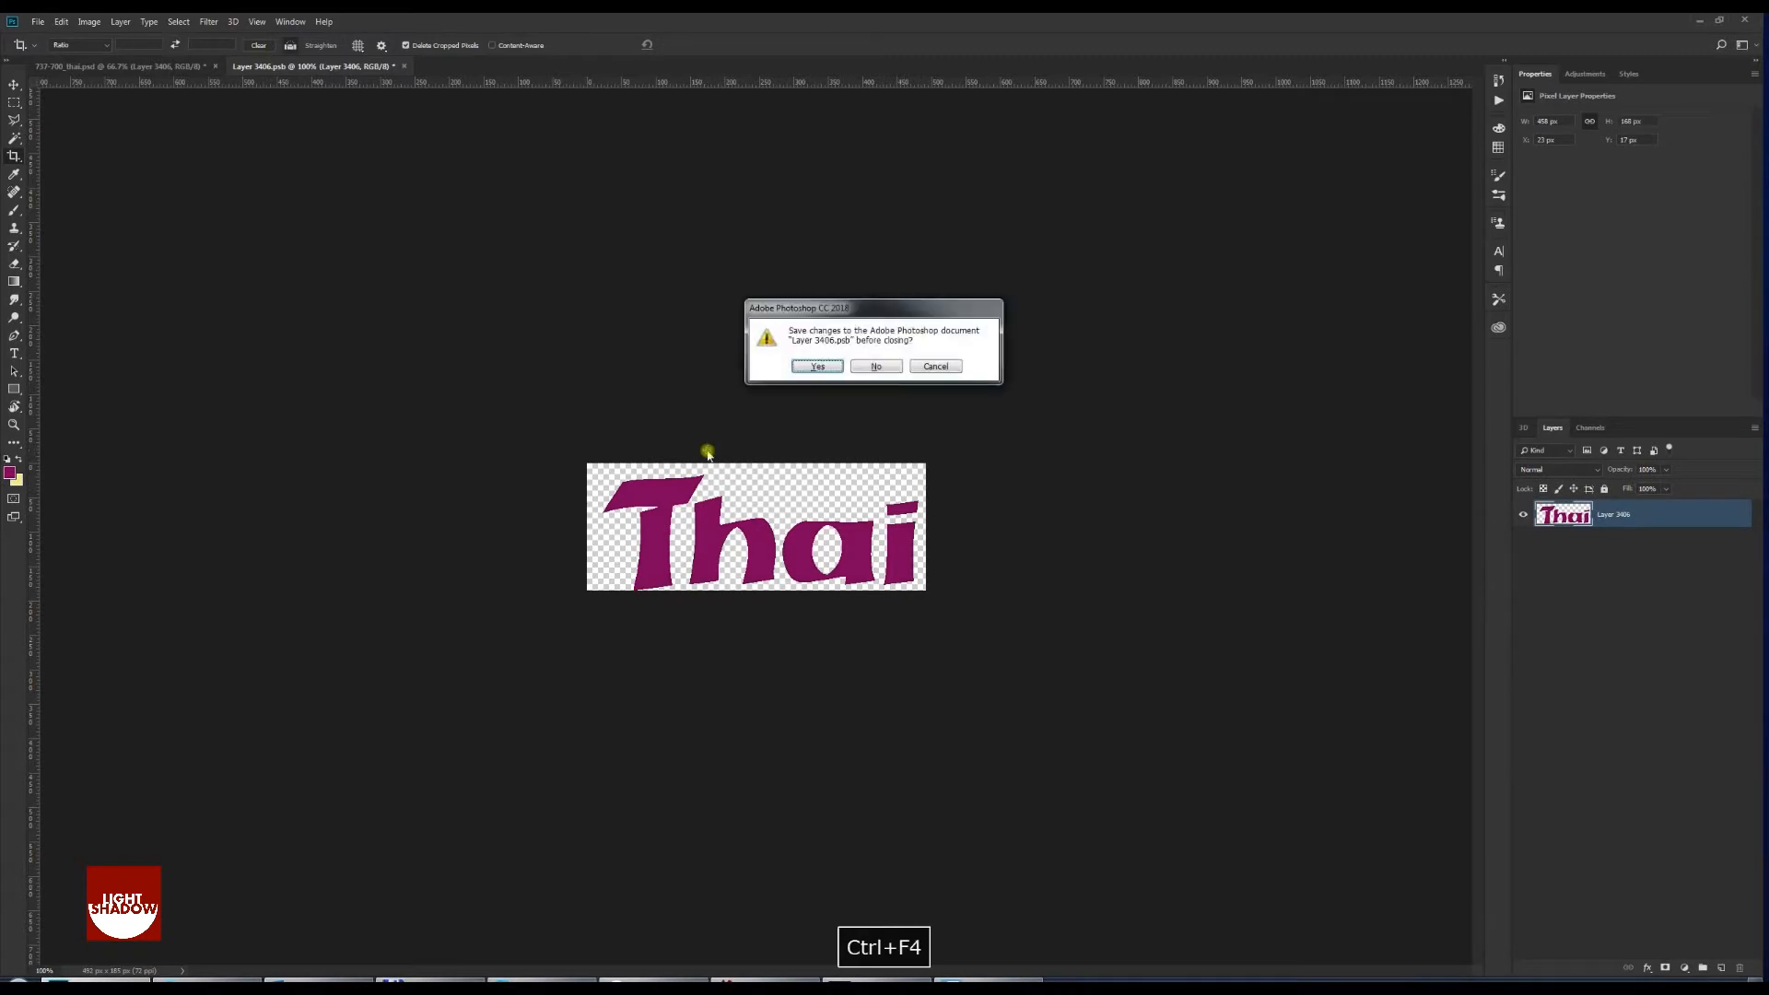
pyautogui.click(812, 366)
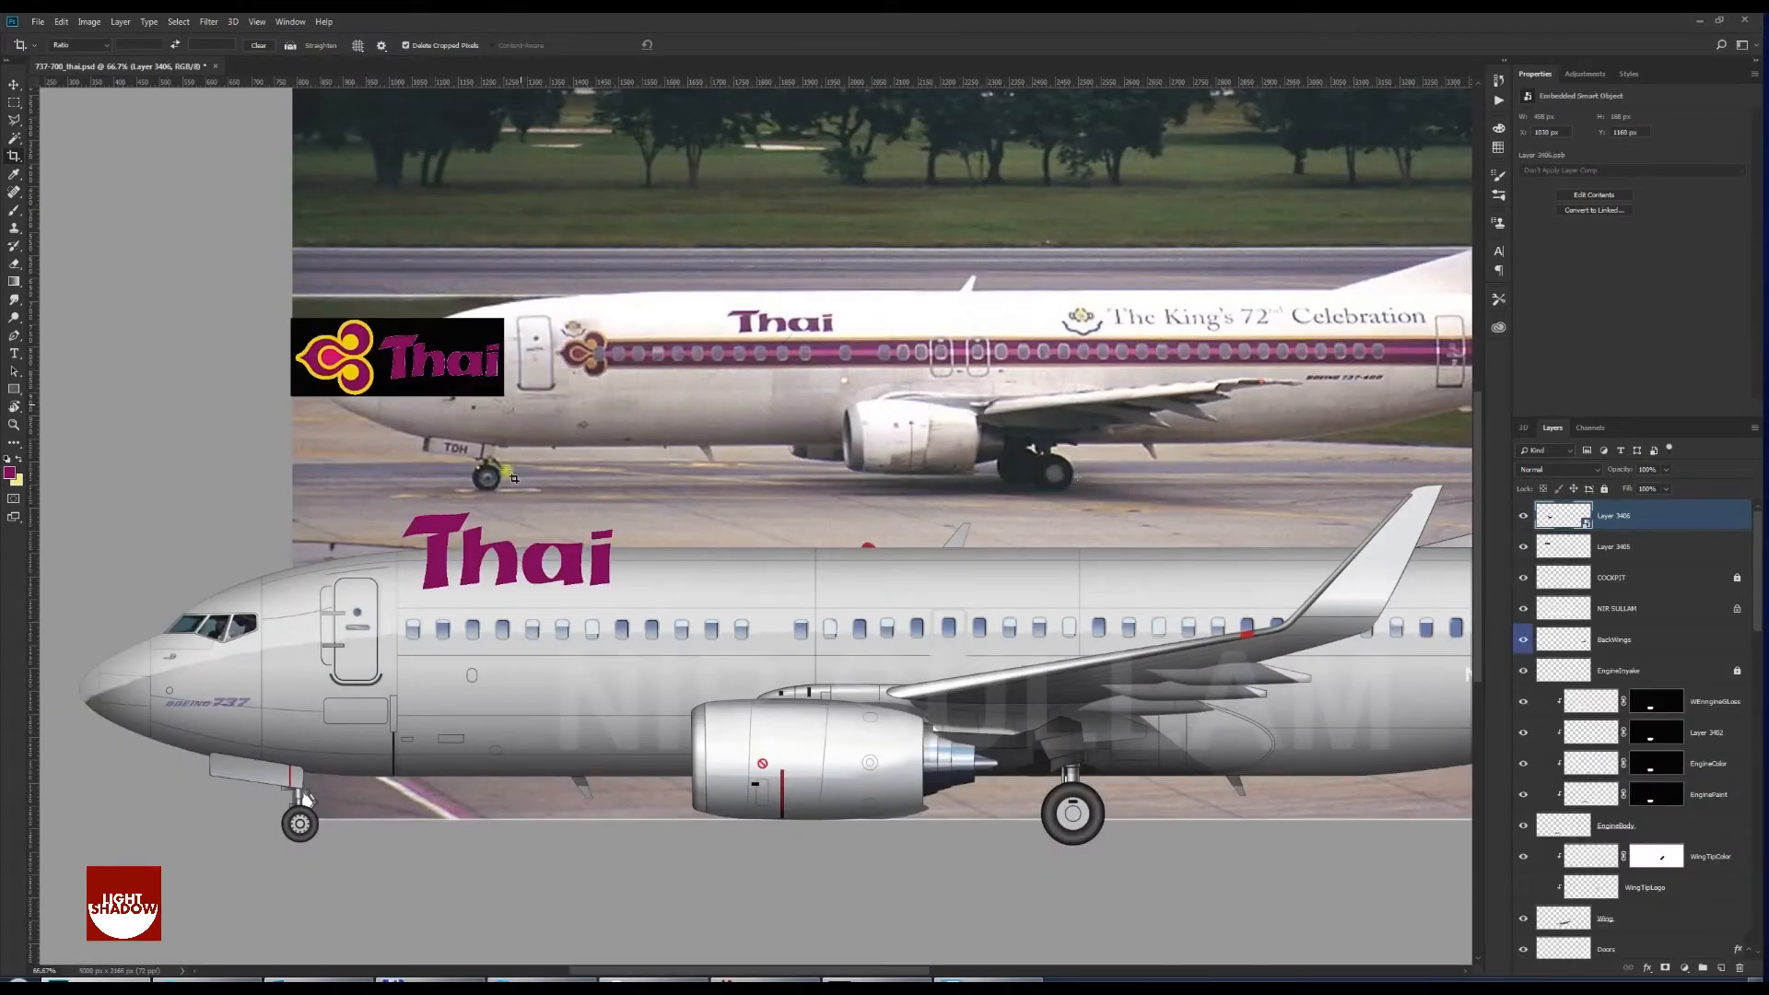
# Scale the purple Thai lettering to about 63% and place it on the fuselage just above the window line
pyautogui.press('v')
pyautogui.moveTo(434, 564); pyautogui.dragTo(566, 596)
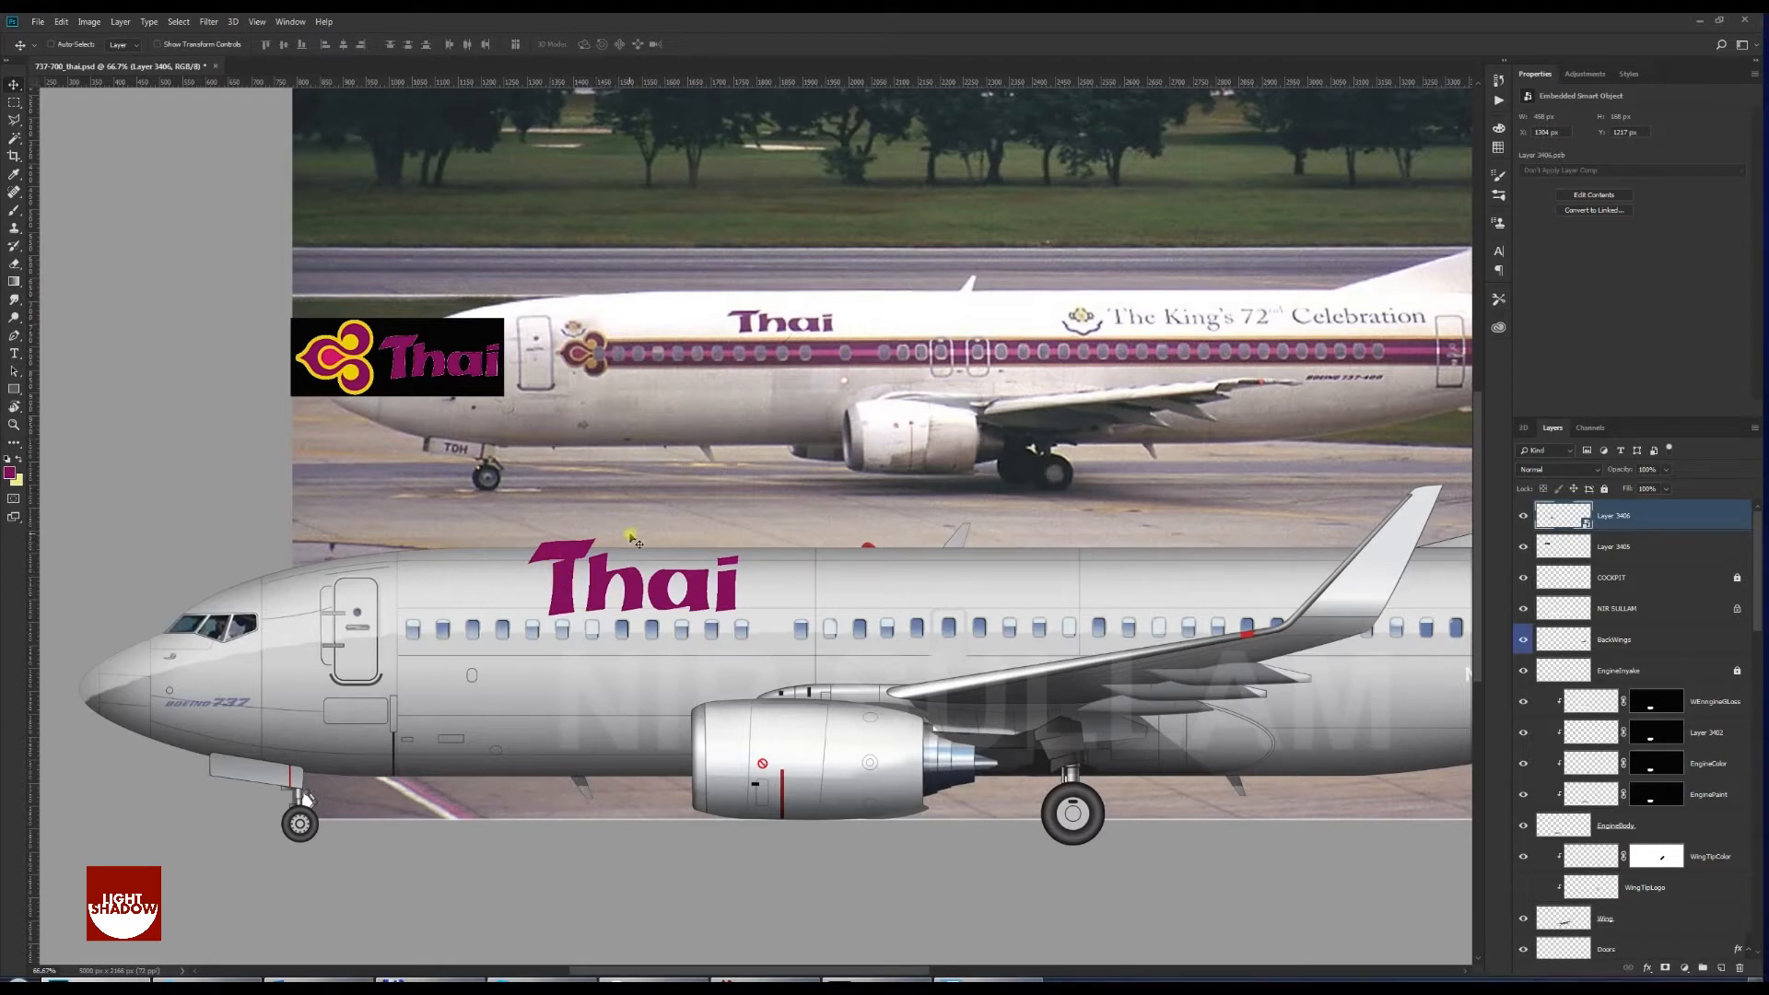
pyautogui.hotkey('ctrl', 't')
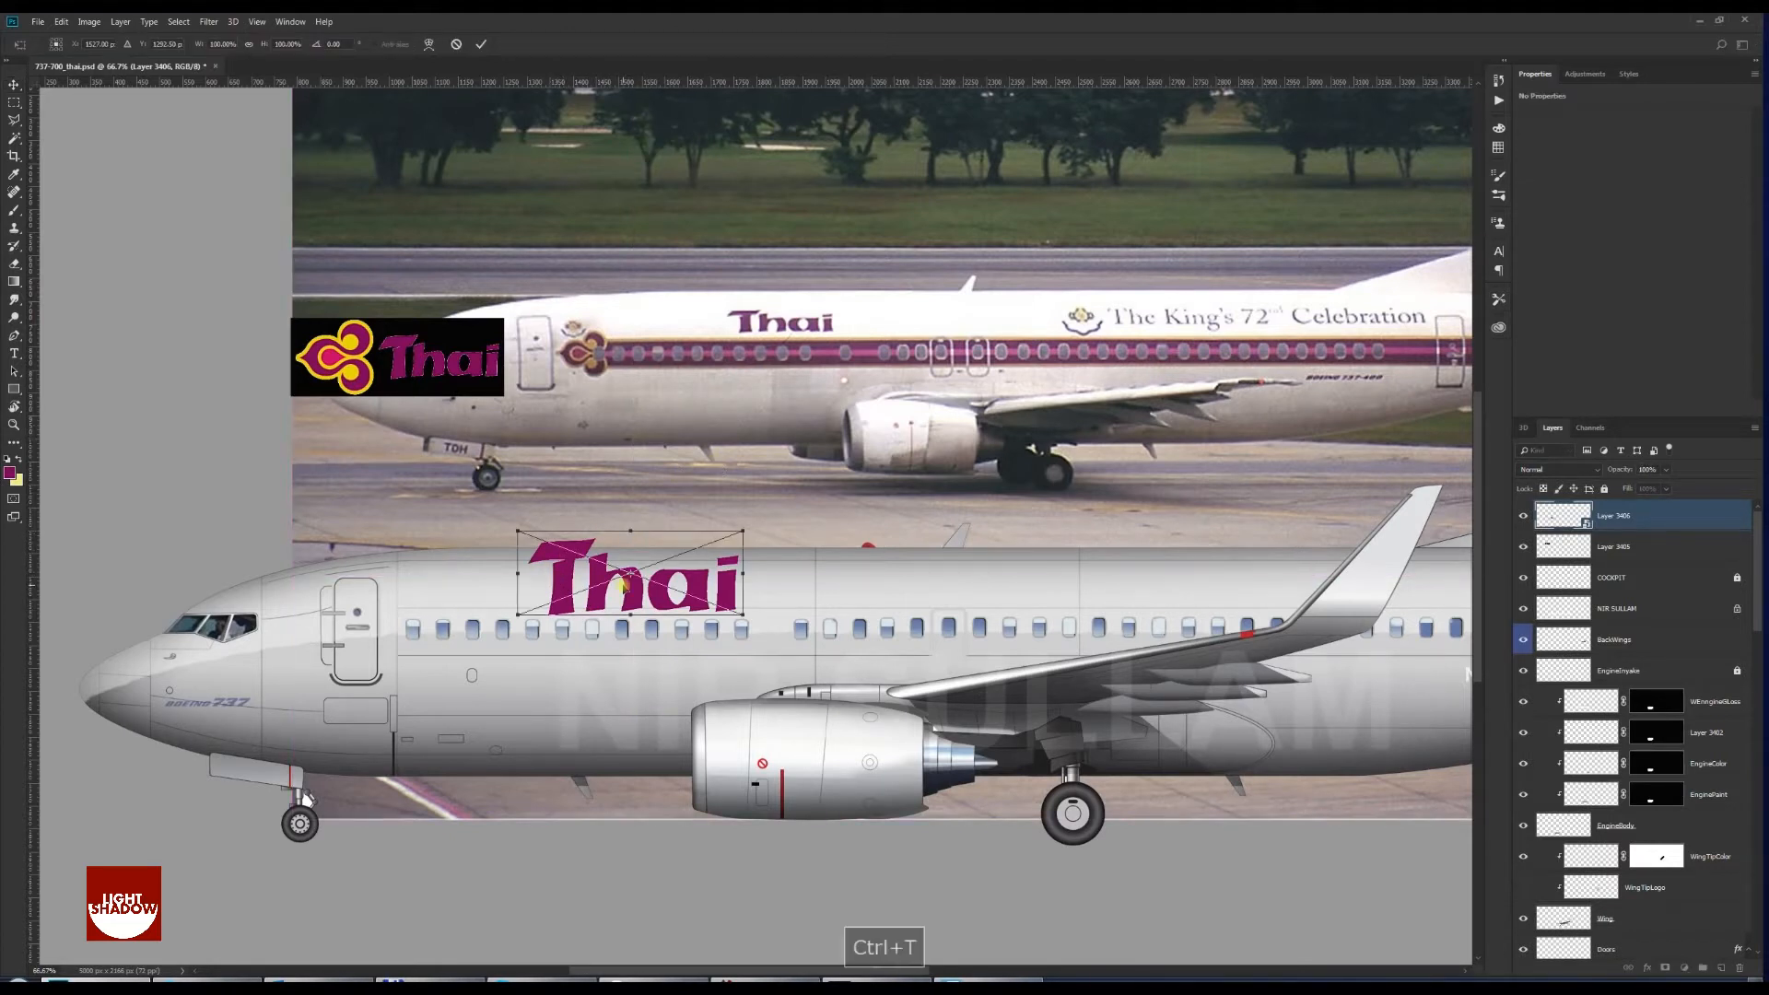
pyautogui.moveTo(627, 586); pyautogui.dragTo(690, 600)
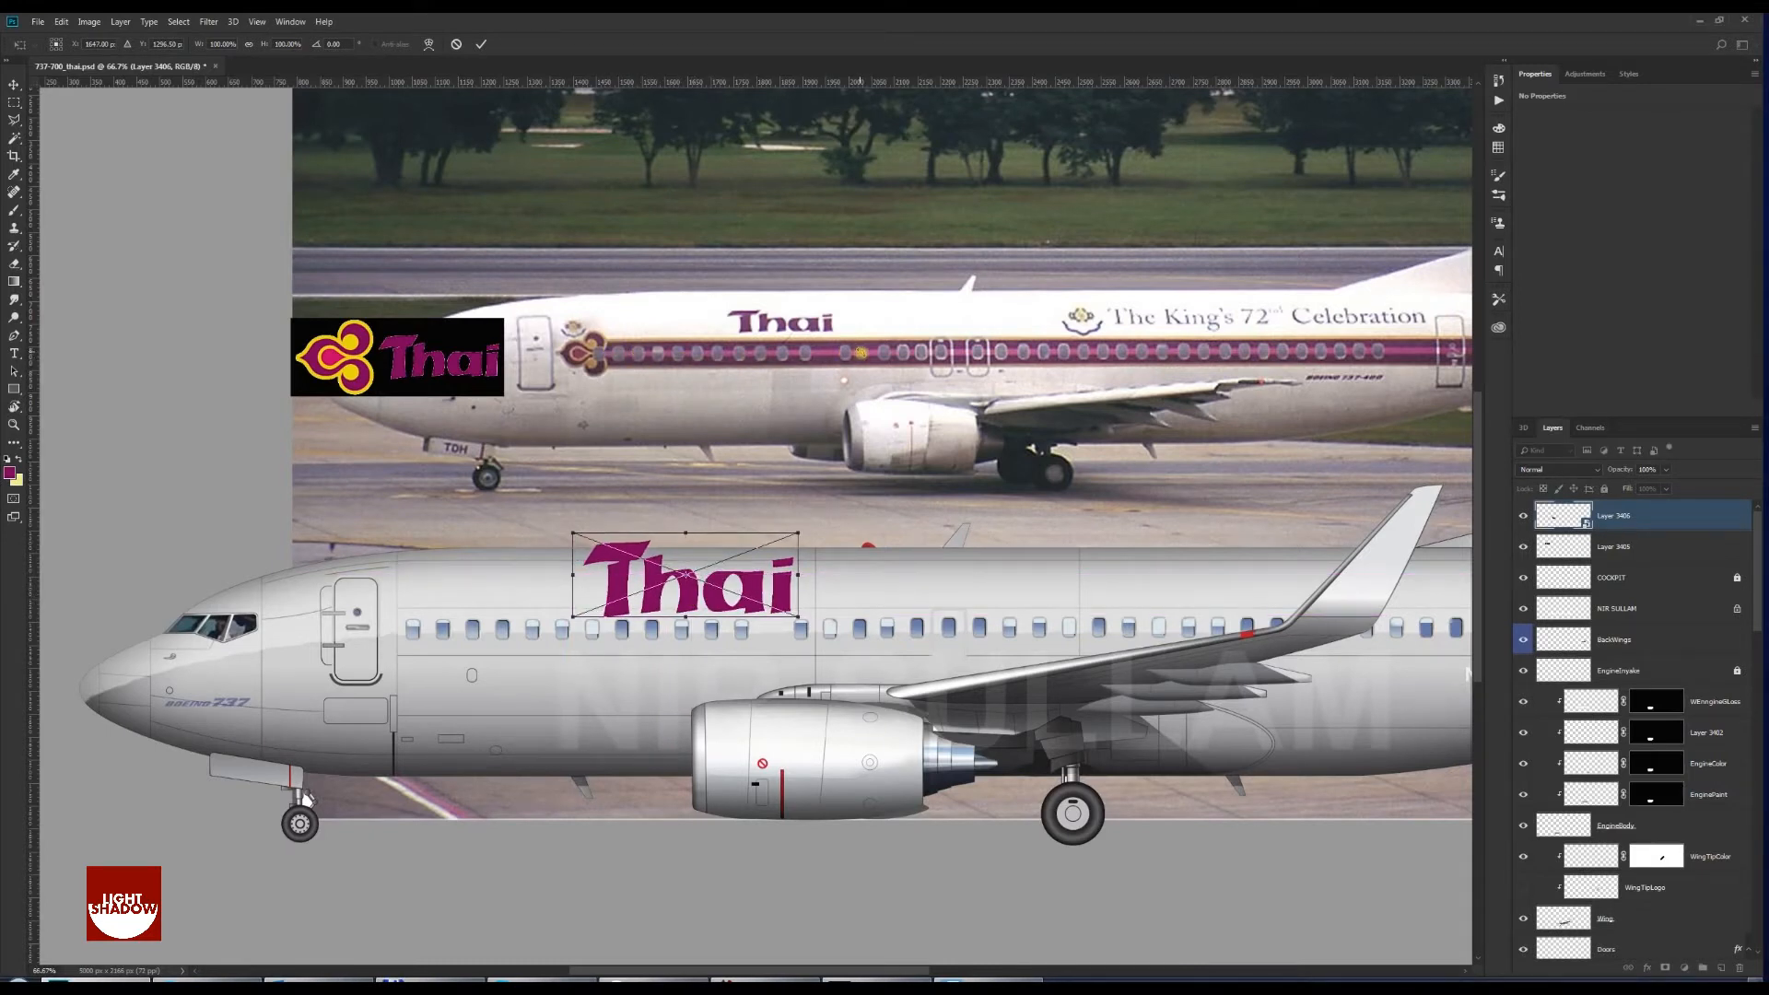
pyautogui.moveTo(573, 534); pyautogui.dragTo(656, 569)
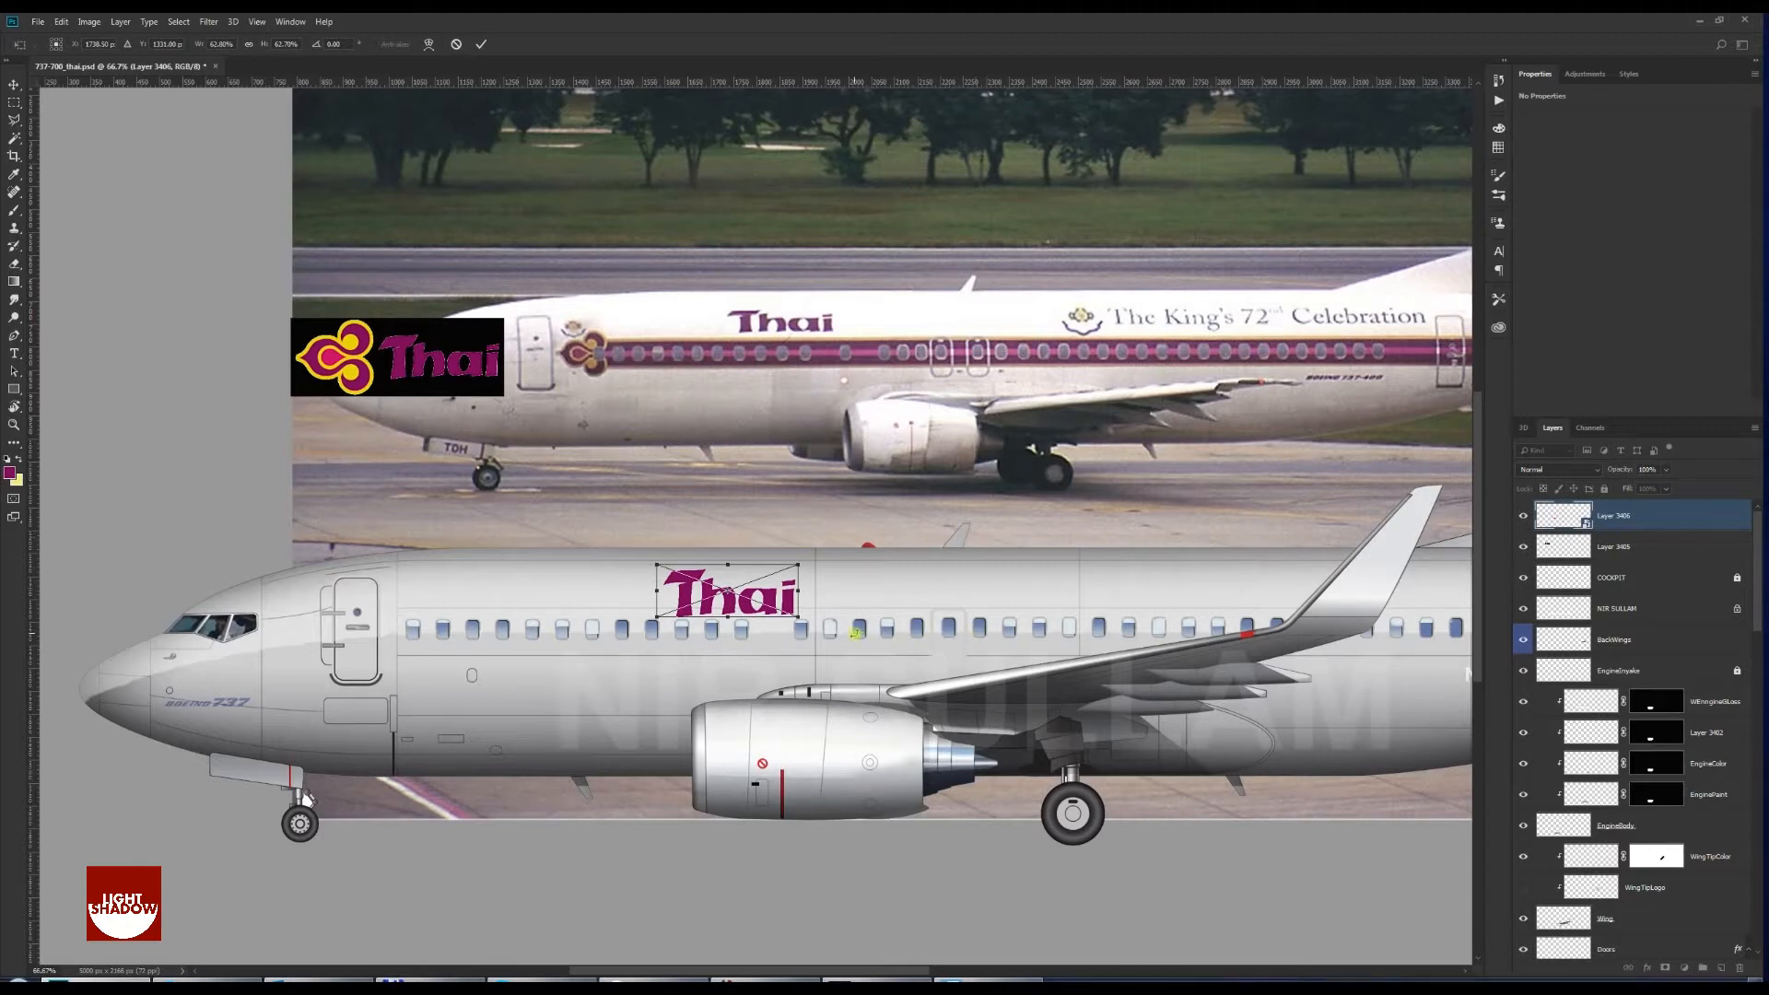
pyautogui.press('Return')
# Move the Thai lettering forward along the fuselage and slightly up, clear of the cabin windows ahead of the engine
pyautogui.press('v')
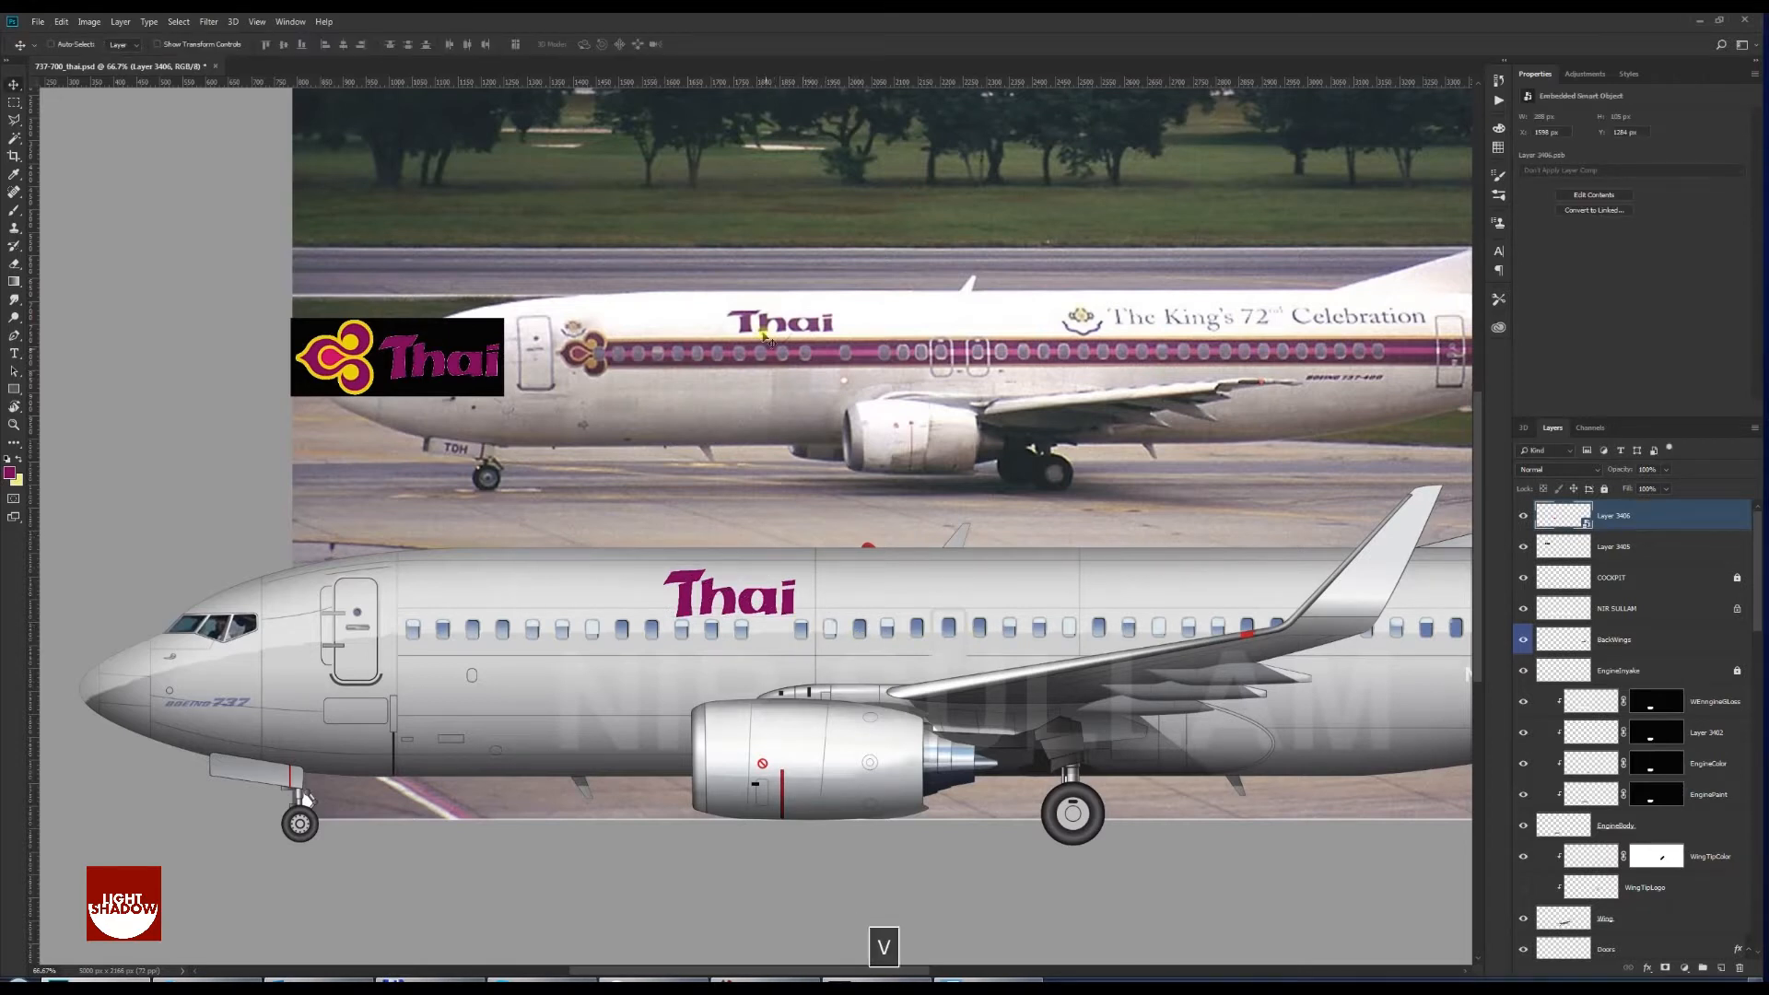
pyautogui.moveTo(689, 618); pyautogui.dragTo(597, 603)
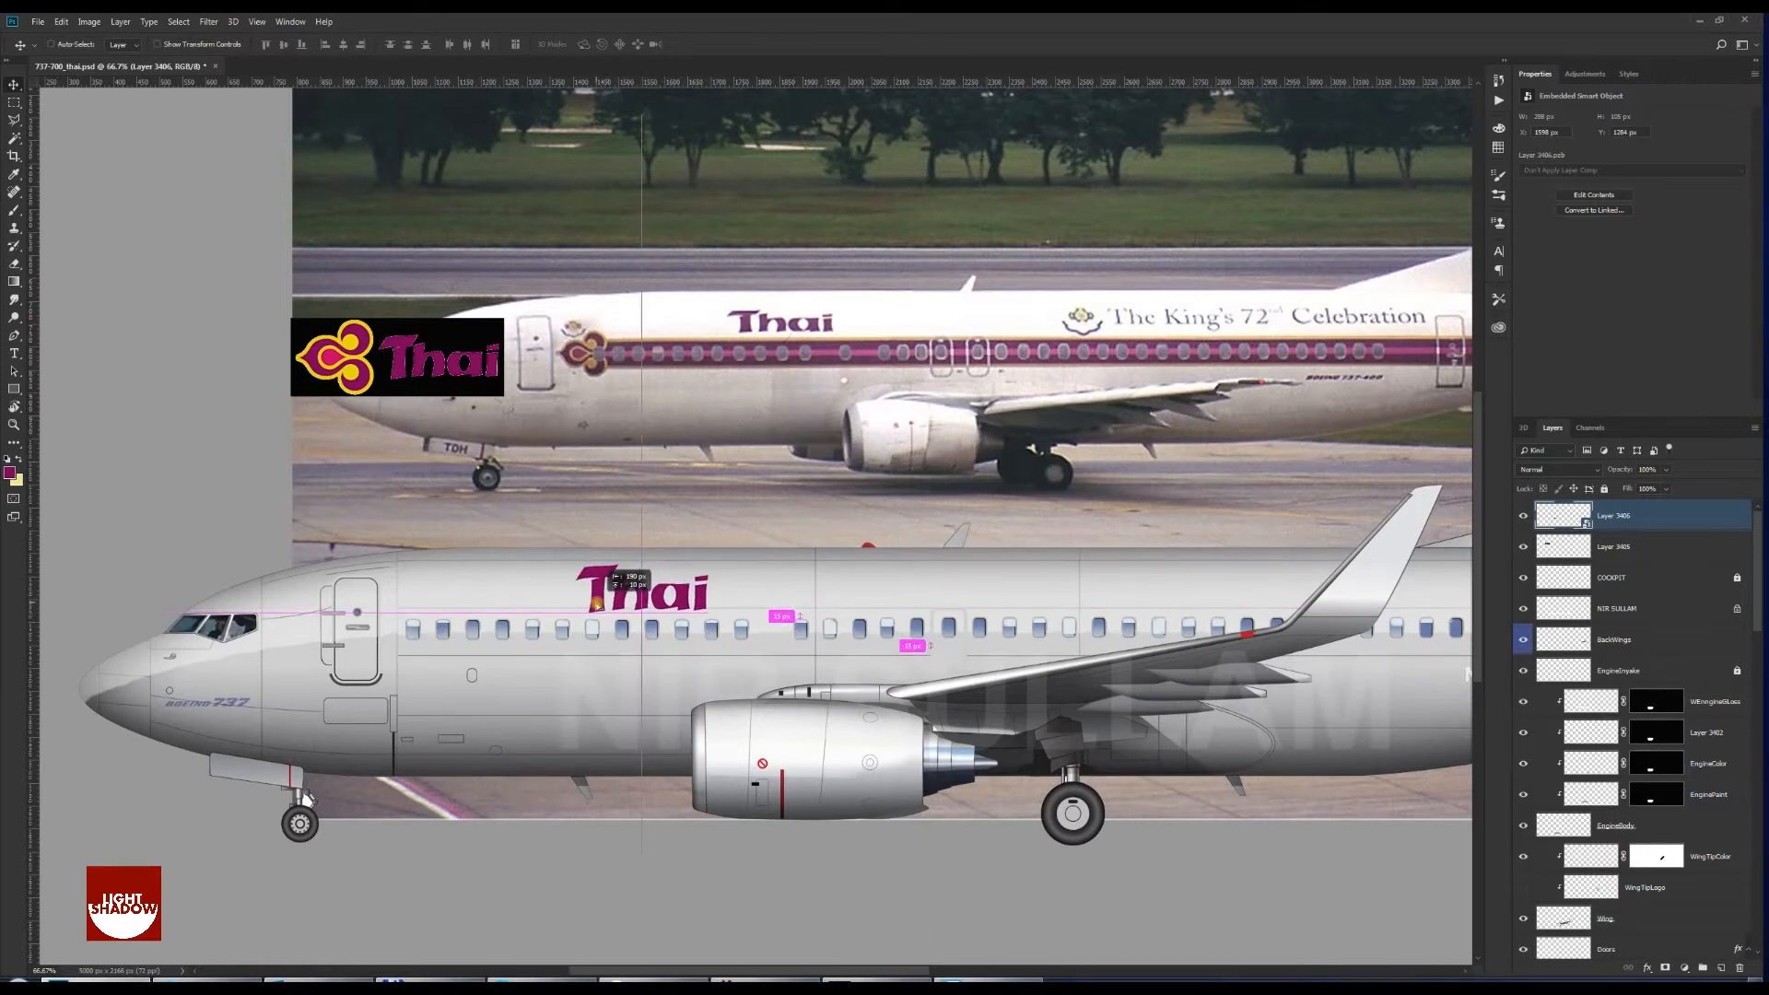
pyautogui.moveTo(597, 606); pyautogui.dragTo(600, 612)
pyautogui.press('Return')
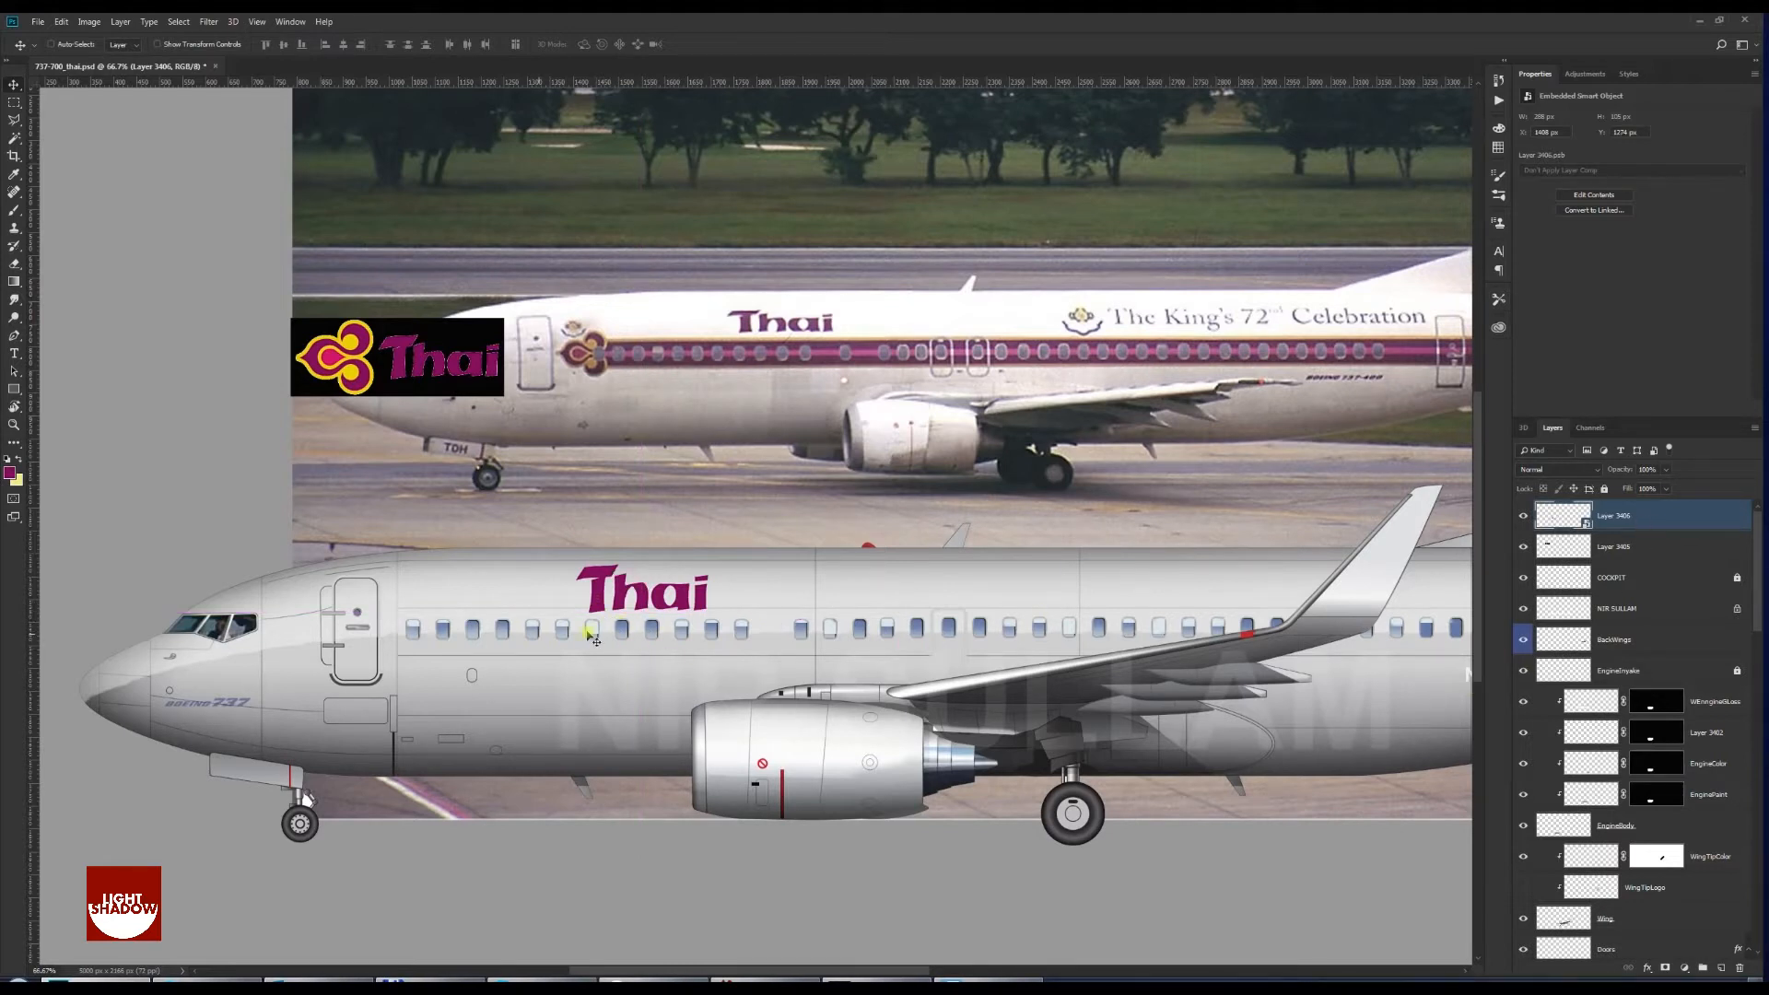
# Shrink the Thai lettering slightly and restack its layer directly above the Airframe layer
pyautogui.hotkey('ctrl', 't')
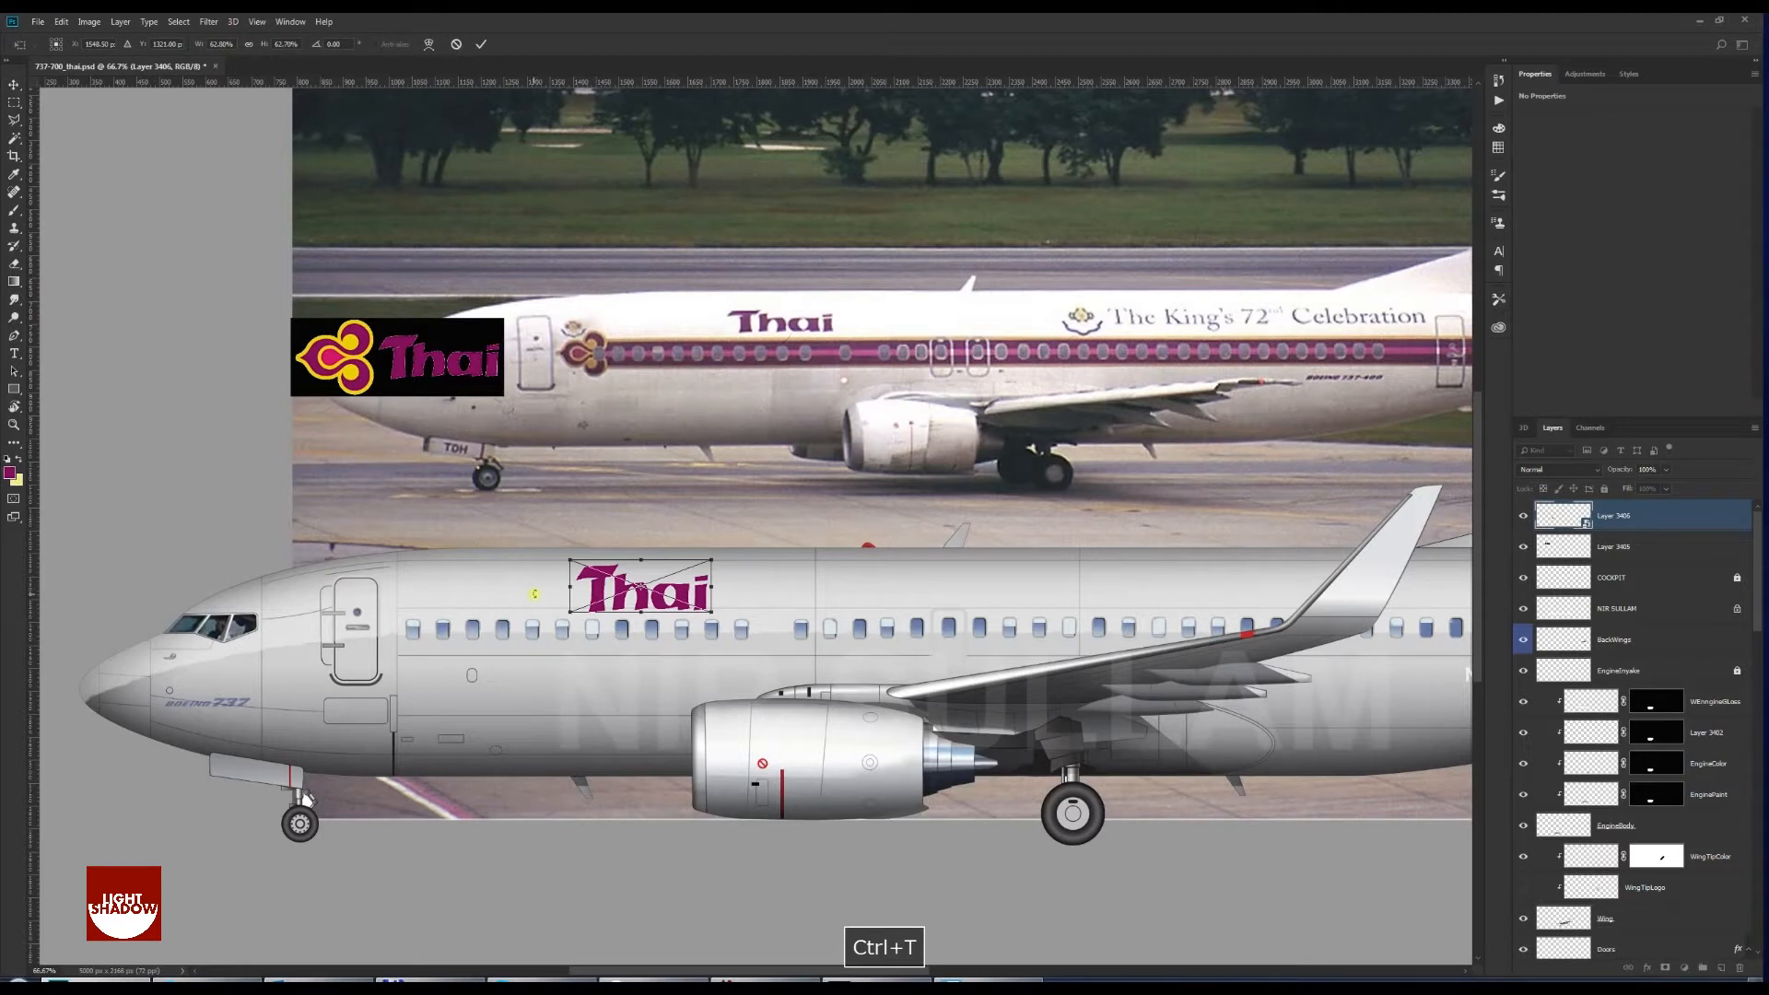
pyautogui.moveTo(570, 559); pyautogui.dragTo(578, 566)
pyautogui.press('Return')
pyautogui.moveTo(1647, 517); pyautogui.dragTo(1654, 830)
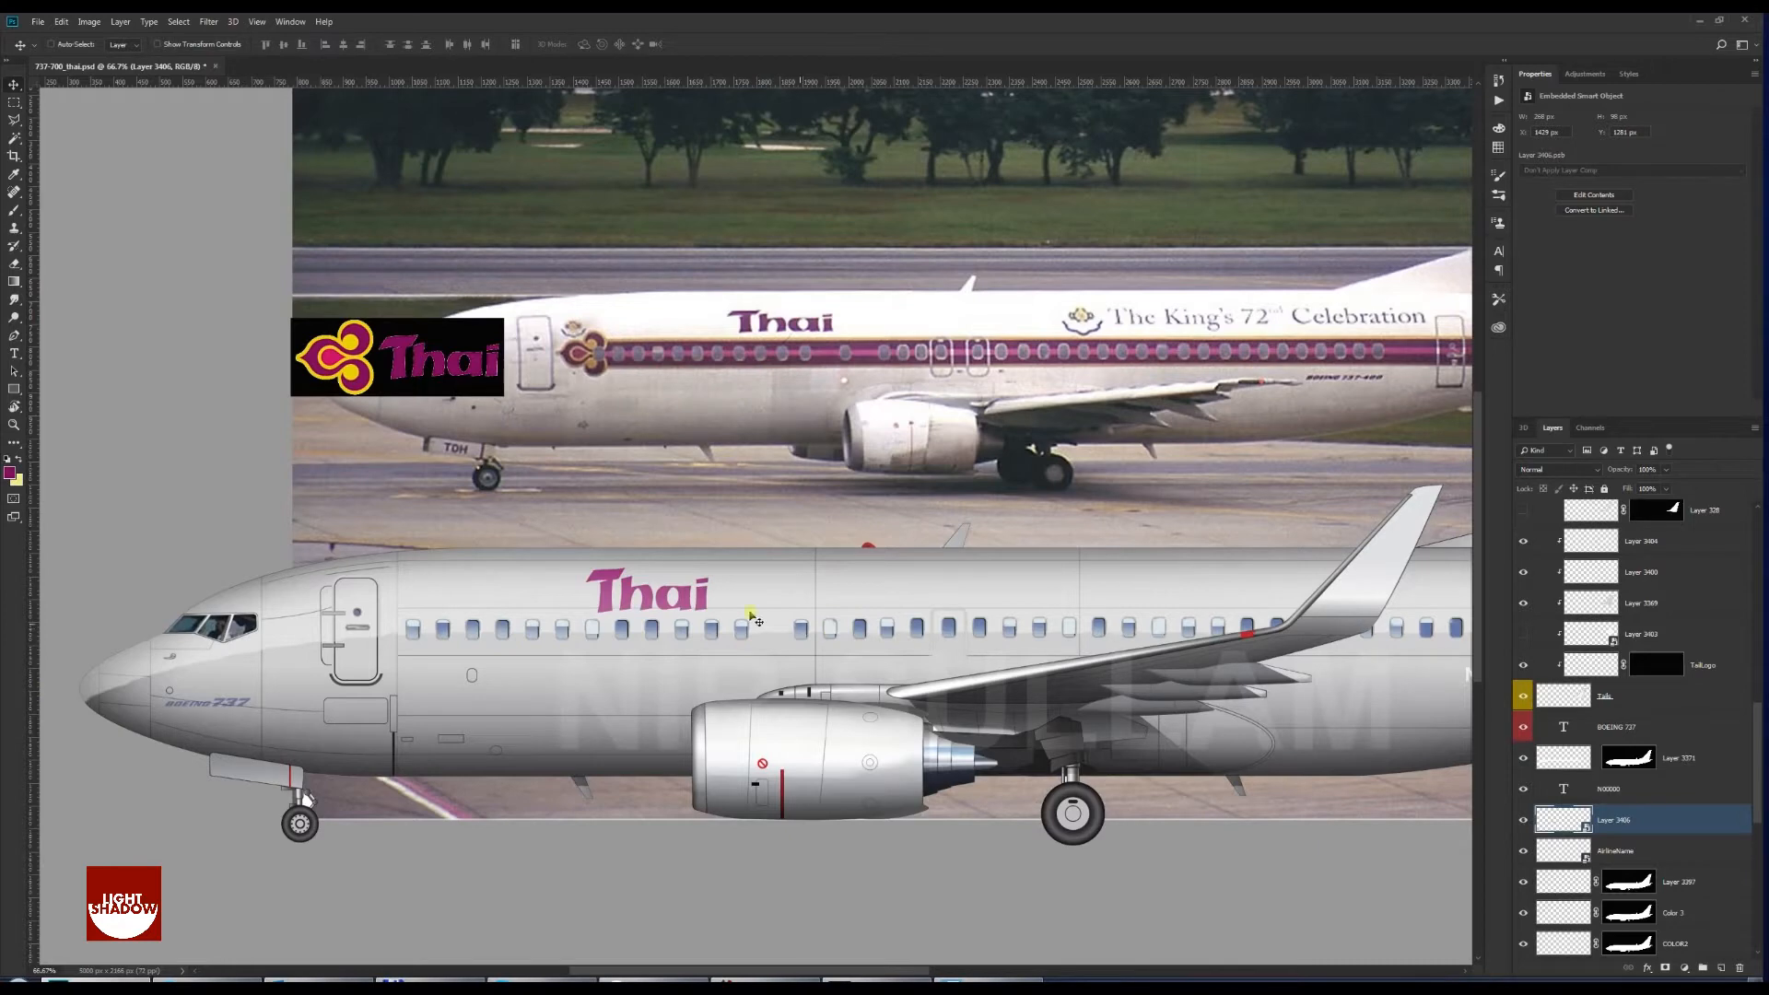
# Move the black-background Thai logo image off the reference photo onto the empty grey canvas ahead of it
pyautogui.hotkey('ctrl', '-')
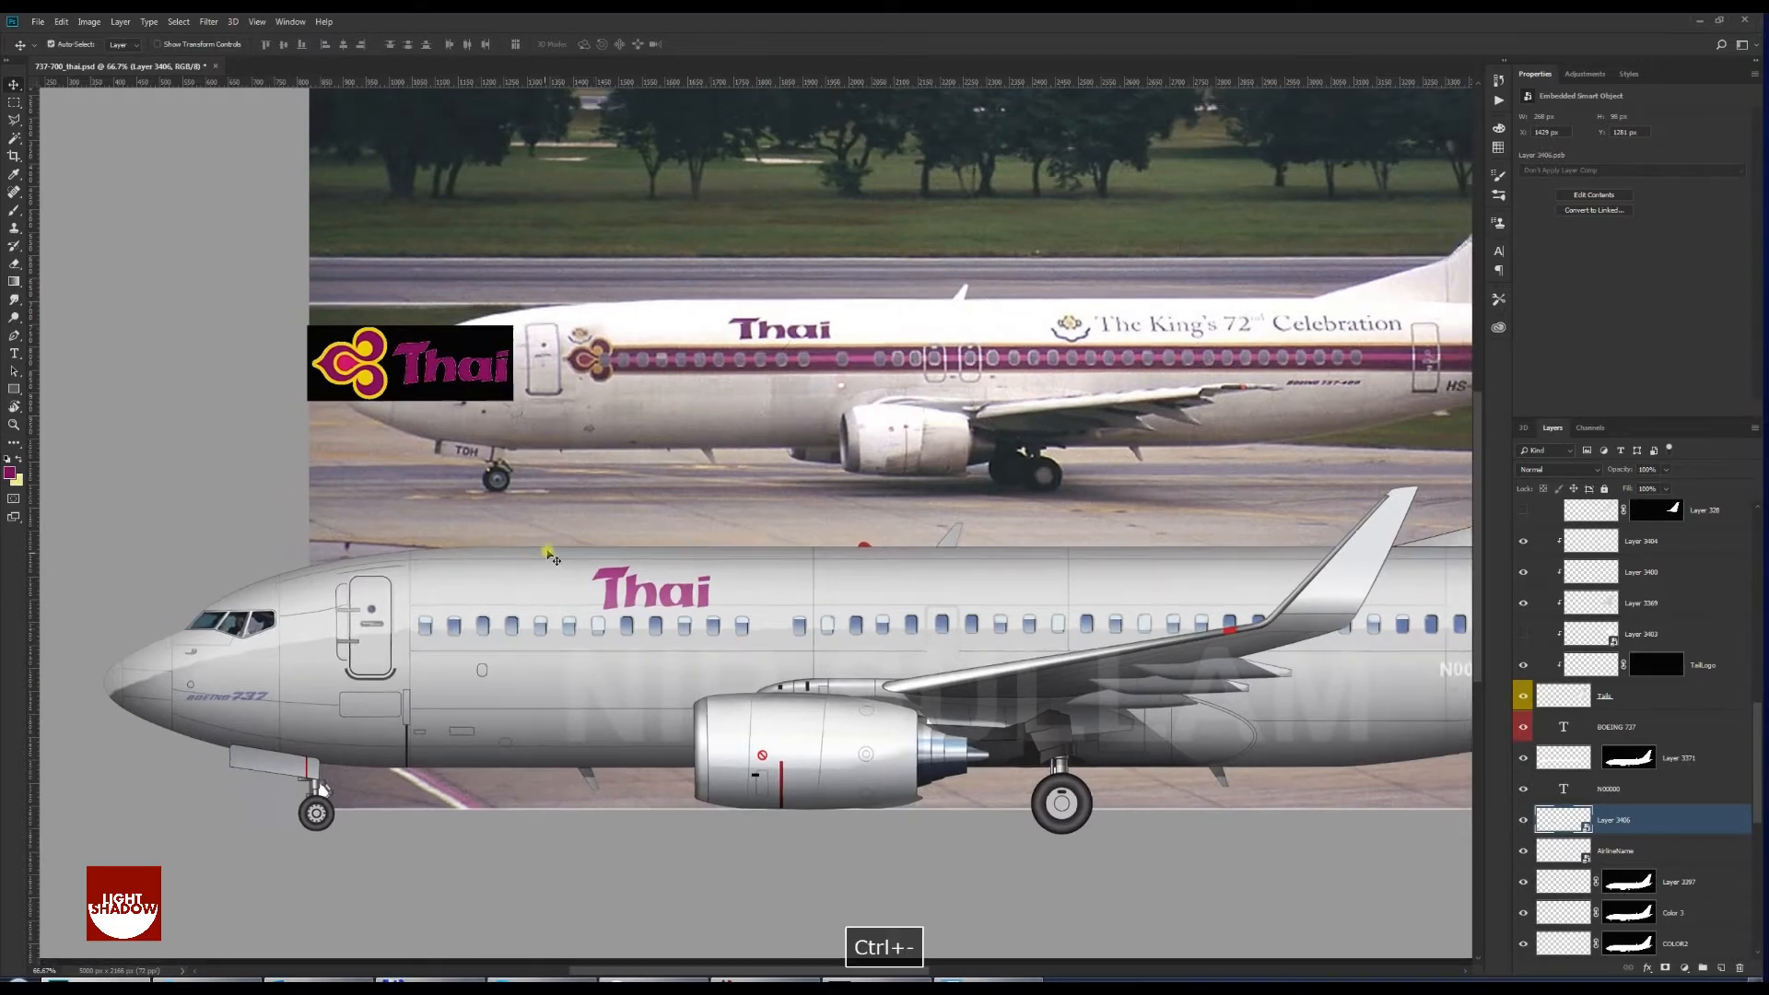
pyautogui.press('space')
pyautogui.moveTo(912, 641); pyautogui.dragTo(682, 641)
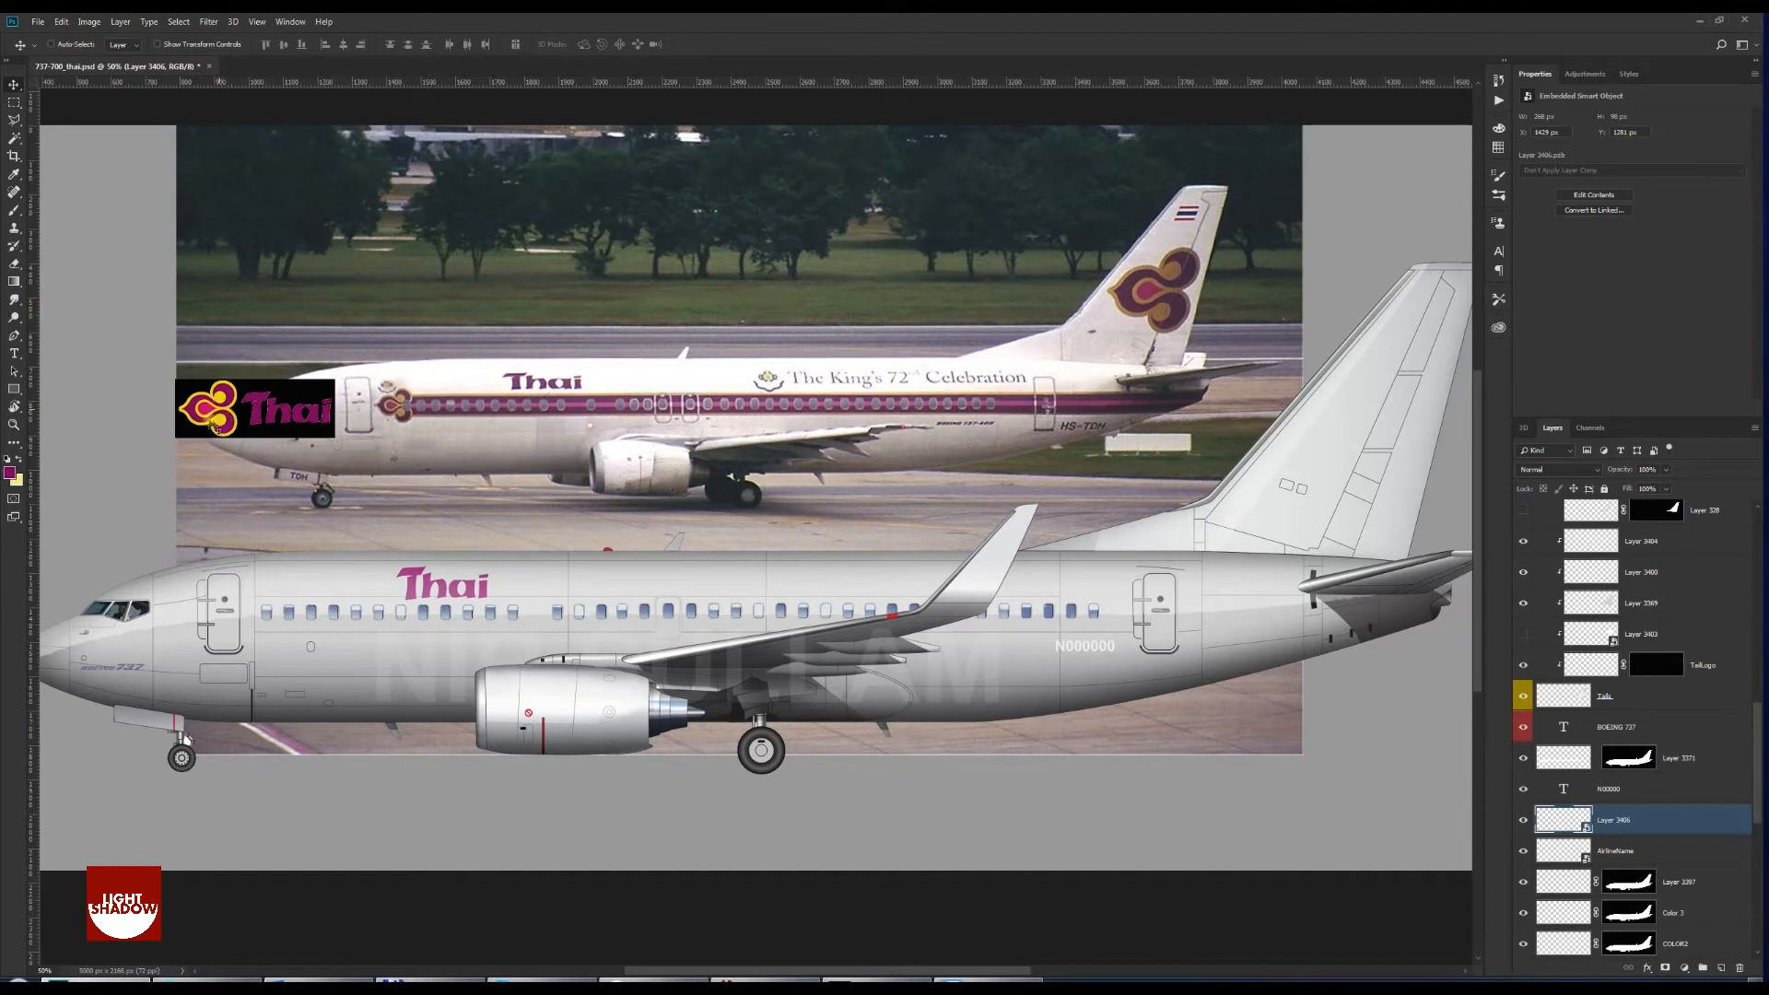
pyautogui.press('ctrl')
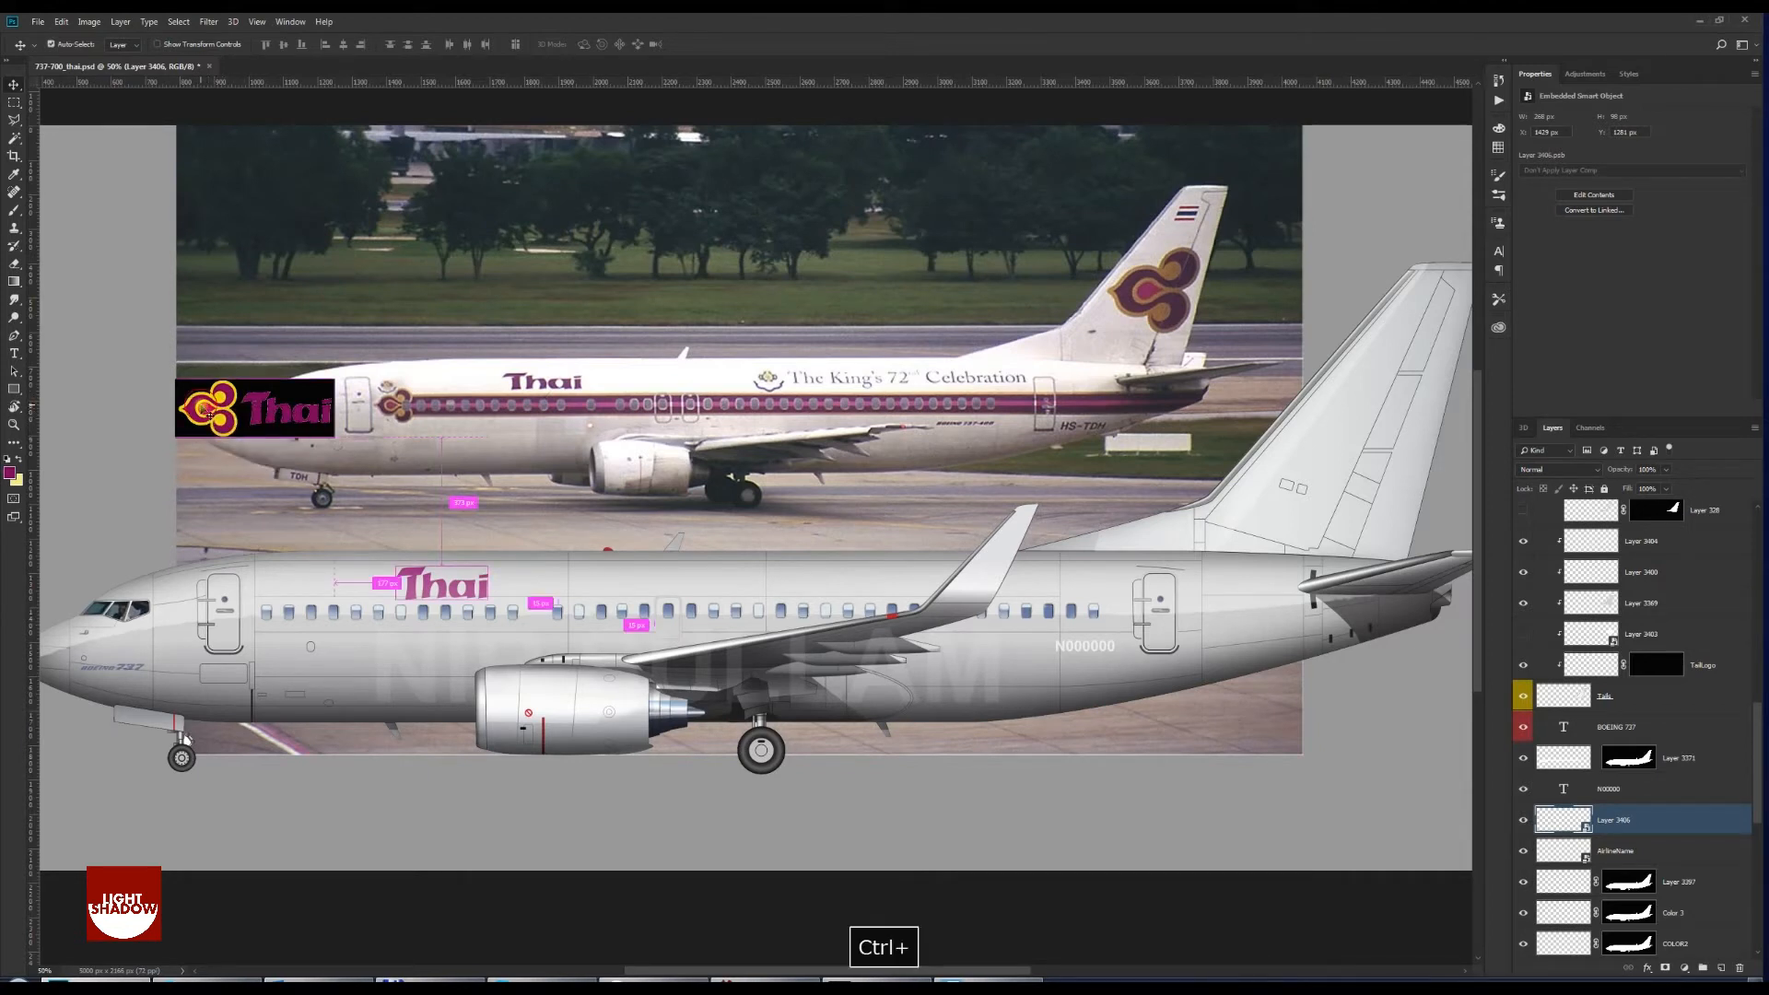
pyautogui.moveTo(207, 412); pyautogui.dragTo(107, 355)
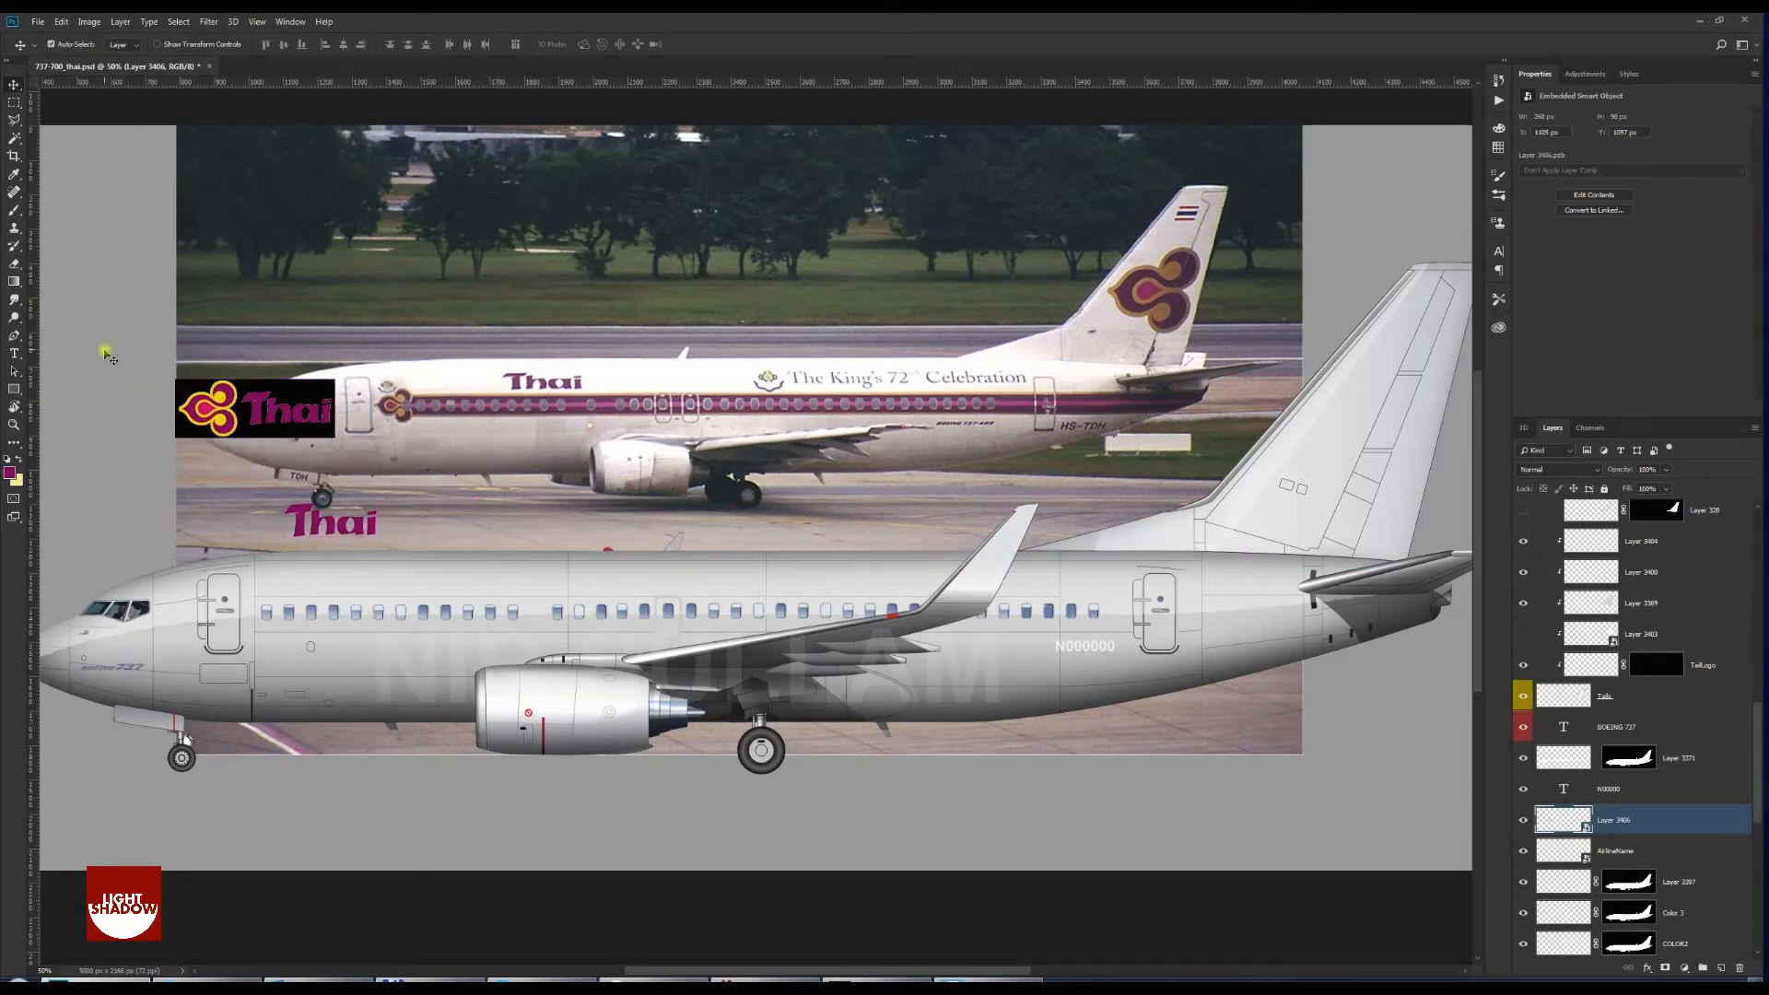
pyautogui.hotkey('ctrl', 'z')
pyautogui.moveTo(189, 433); pyautogui.dragTo(102, 276)
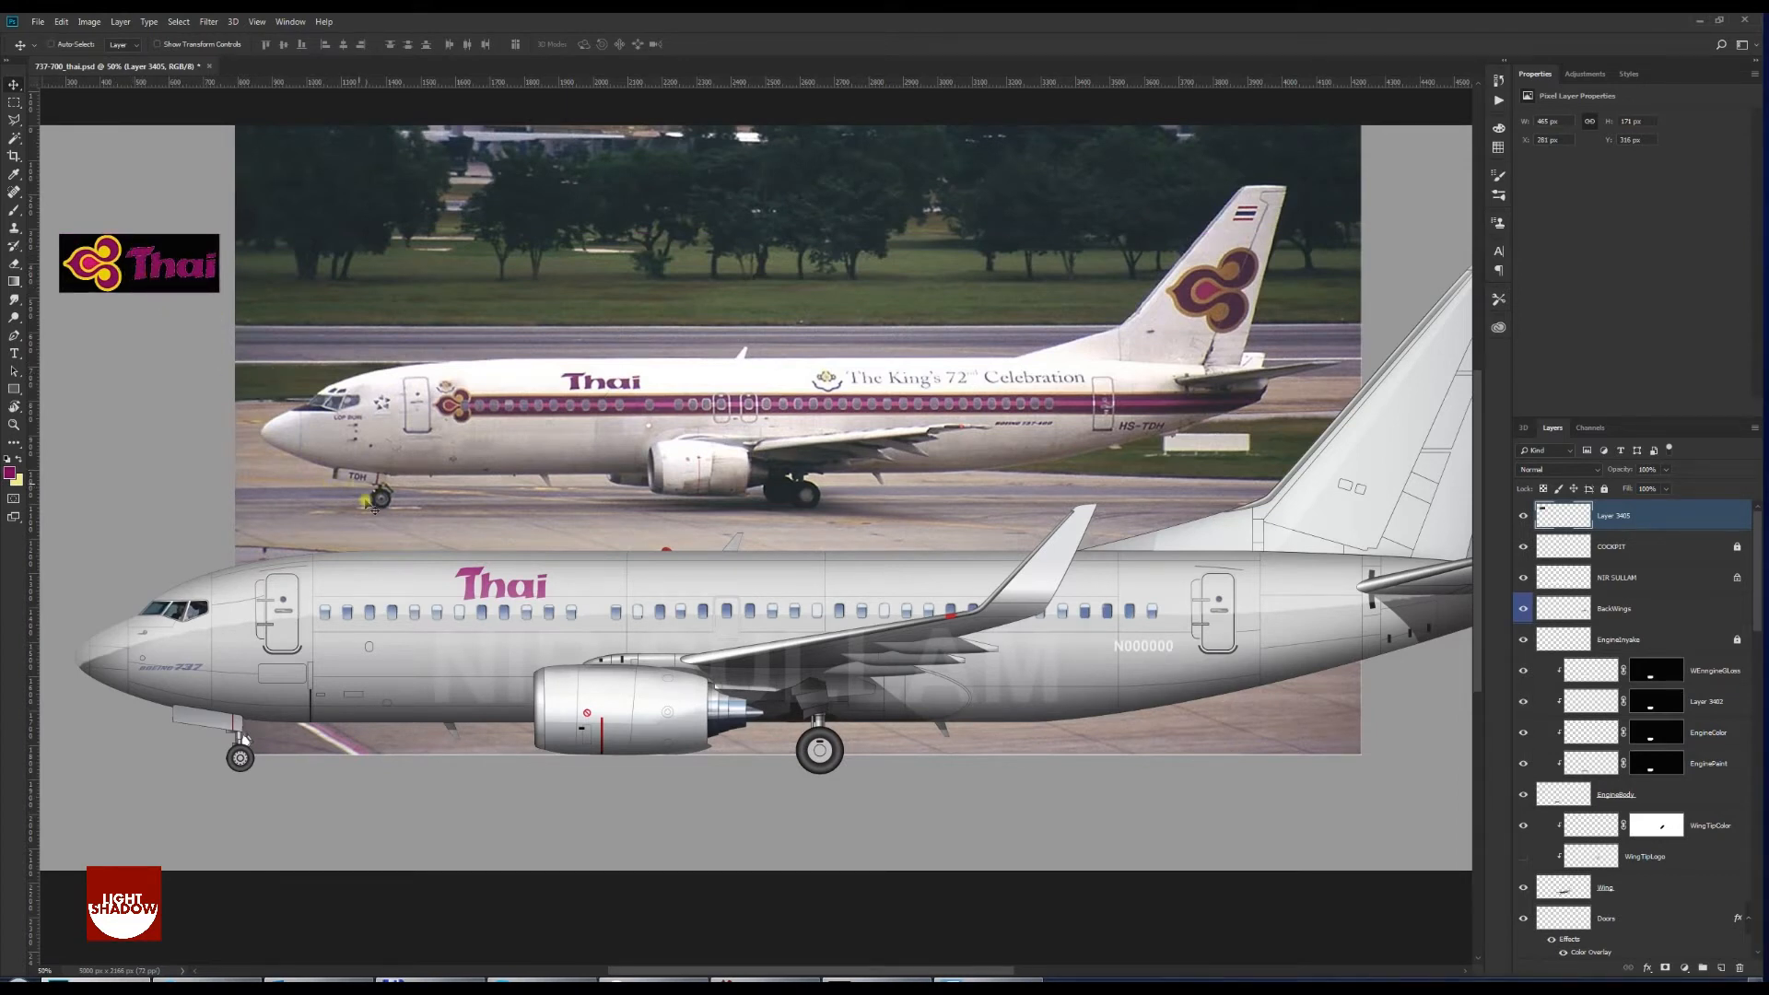
pyautogui.keyDown('ctrl'); pyautogui.click(477, 589); pyautogui.keyUp('ctrl')
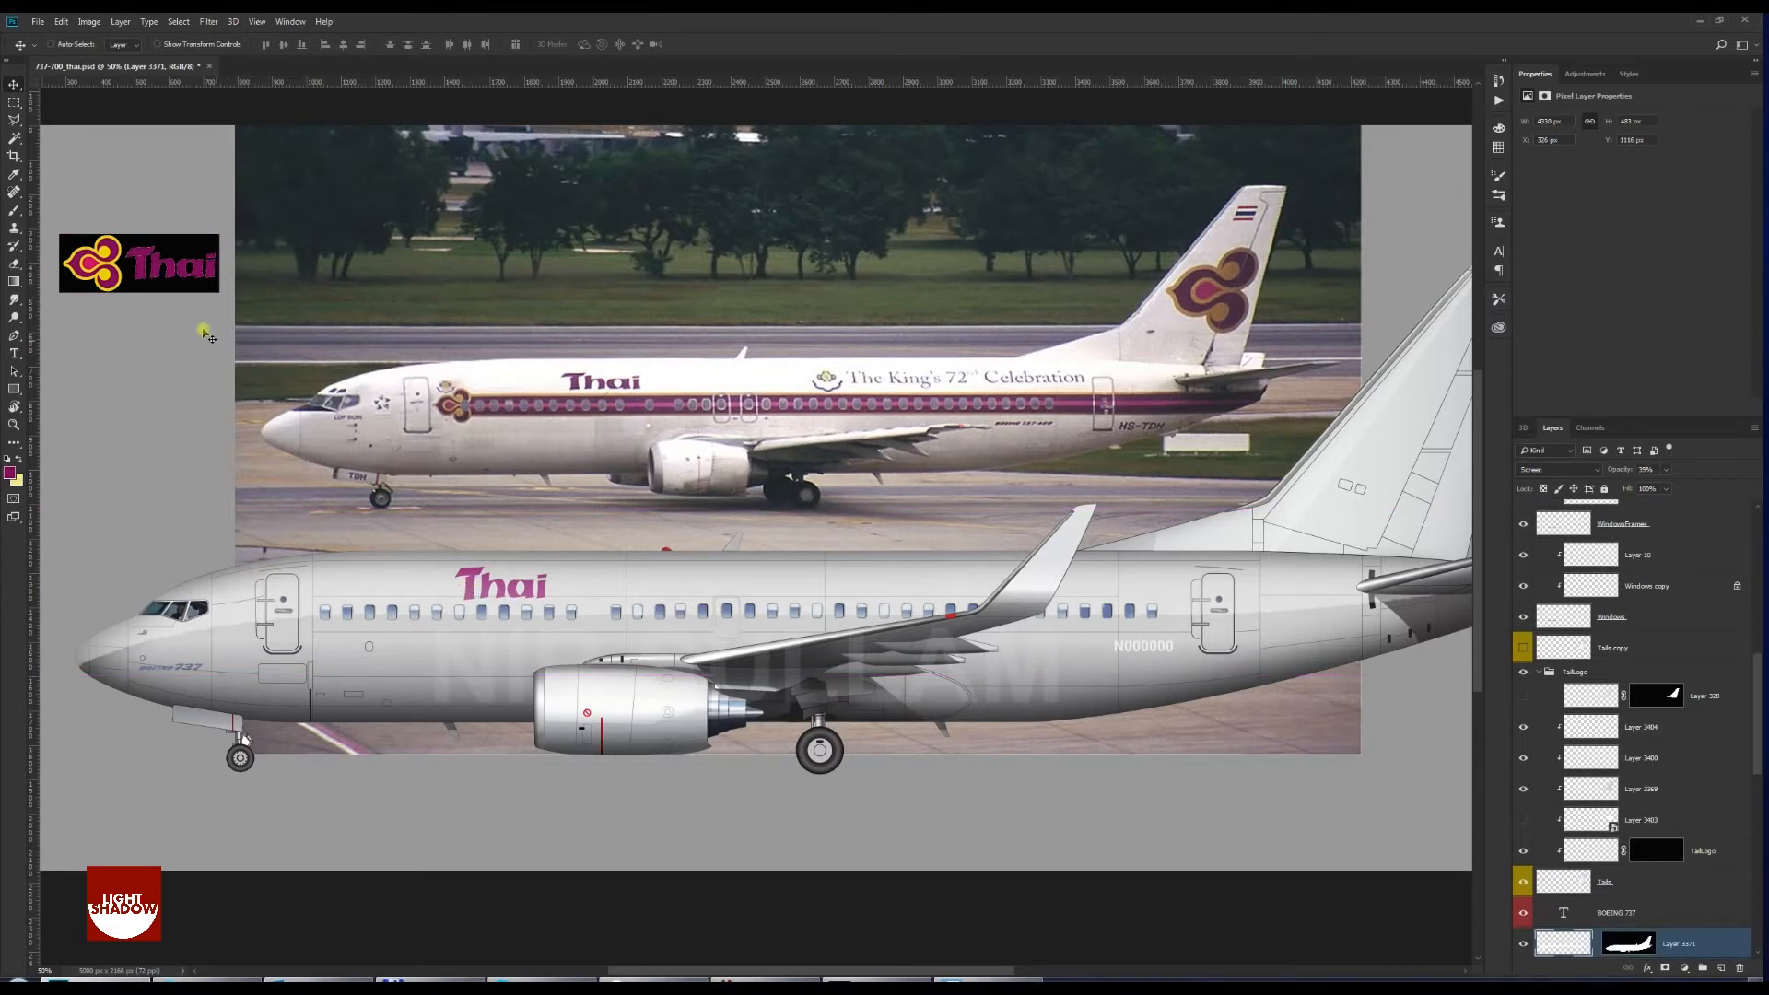
pyautogui.moveTo(510, 587)
pyautogui.mouseDown()
pyautogui.moveTo(465, 560)
pyautogui.moveTo(499, 572)
pyautogui.moveTo(494, 554)
pyautogui.mouseUp()
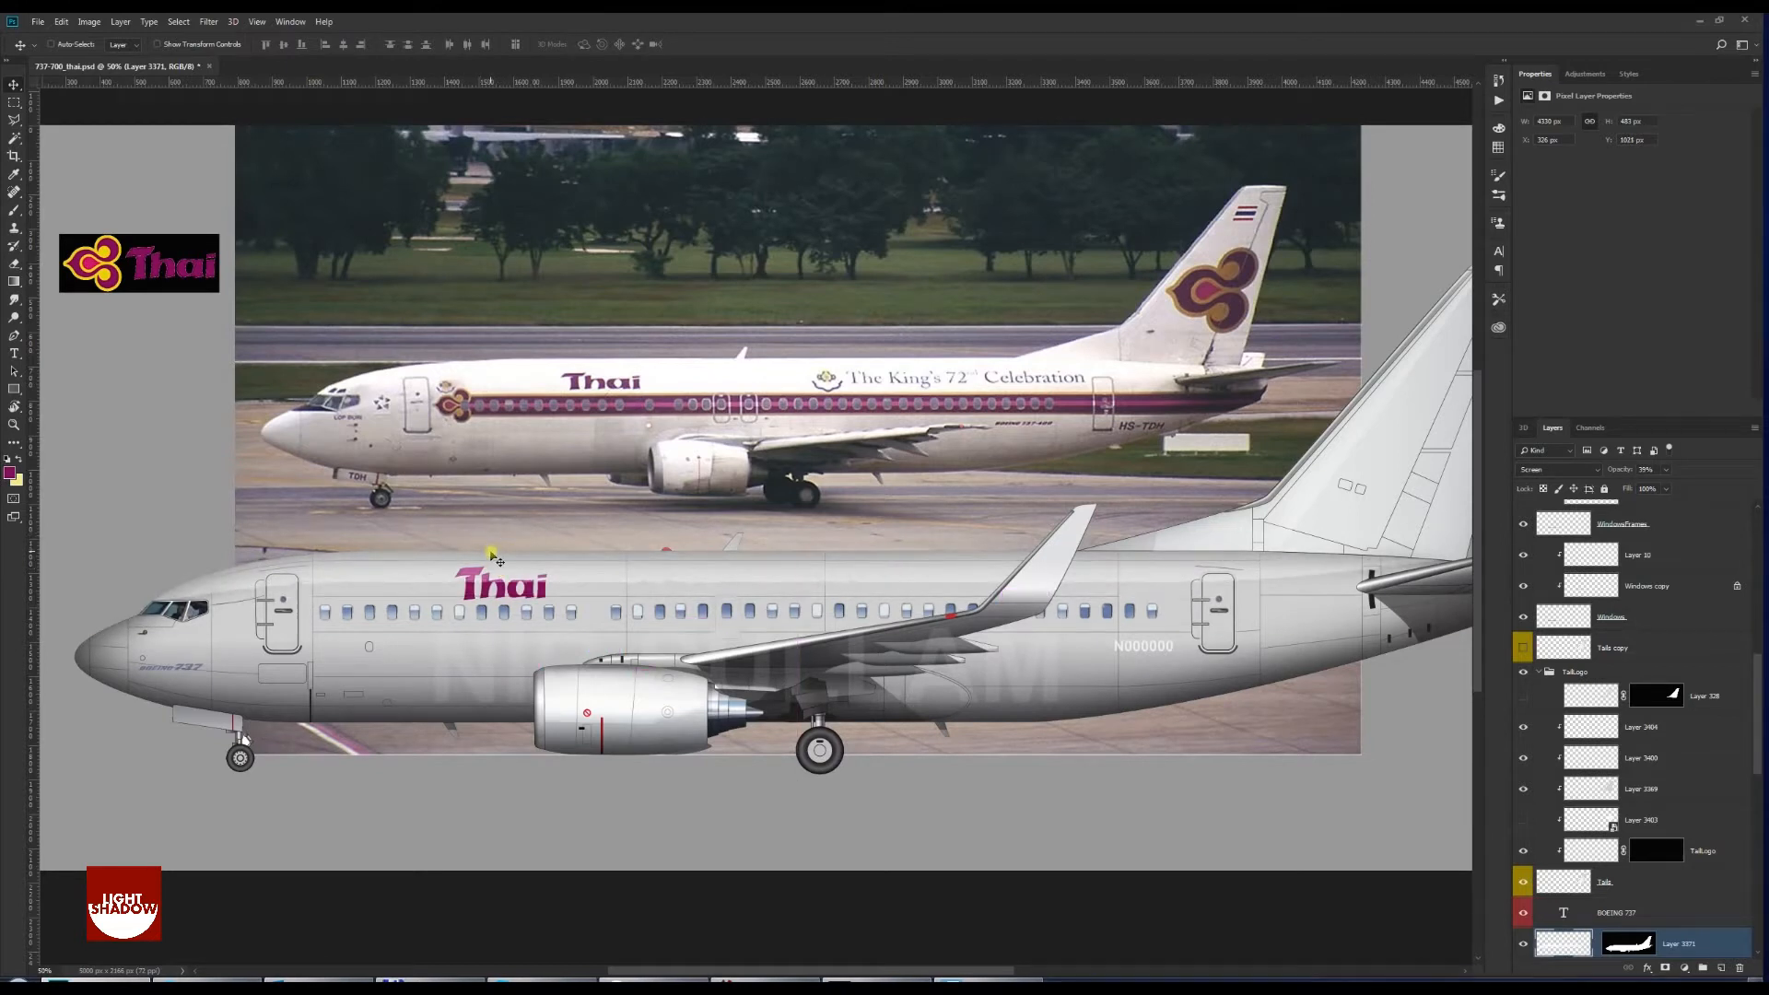
pyautogui.hotkey('ctrl', 'z')
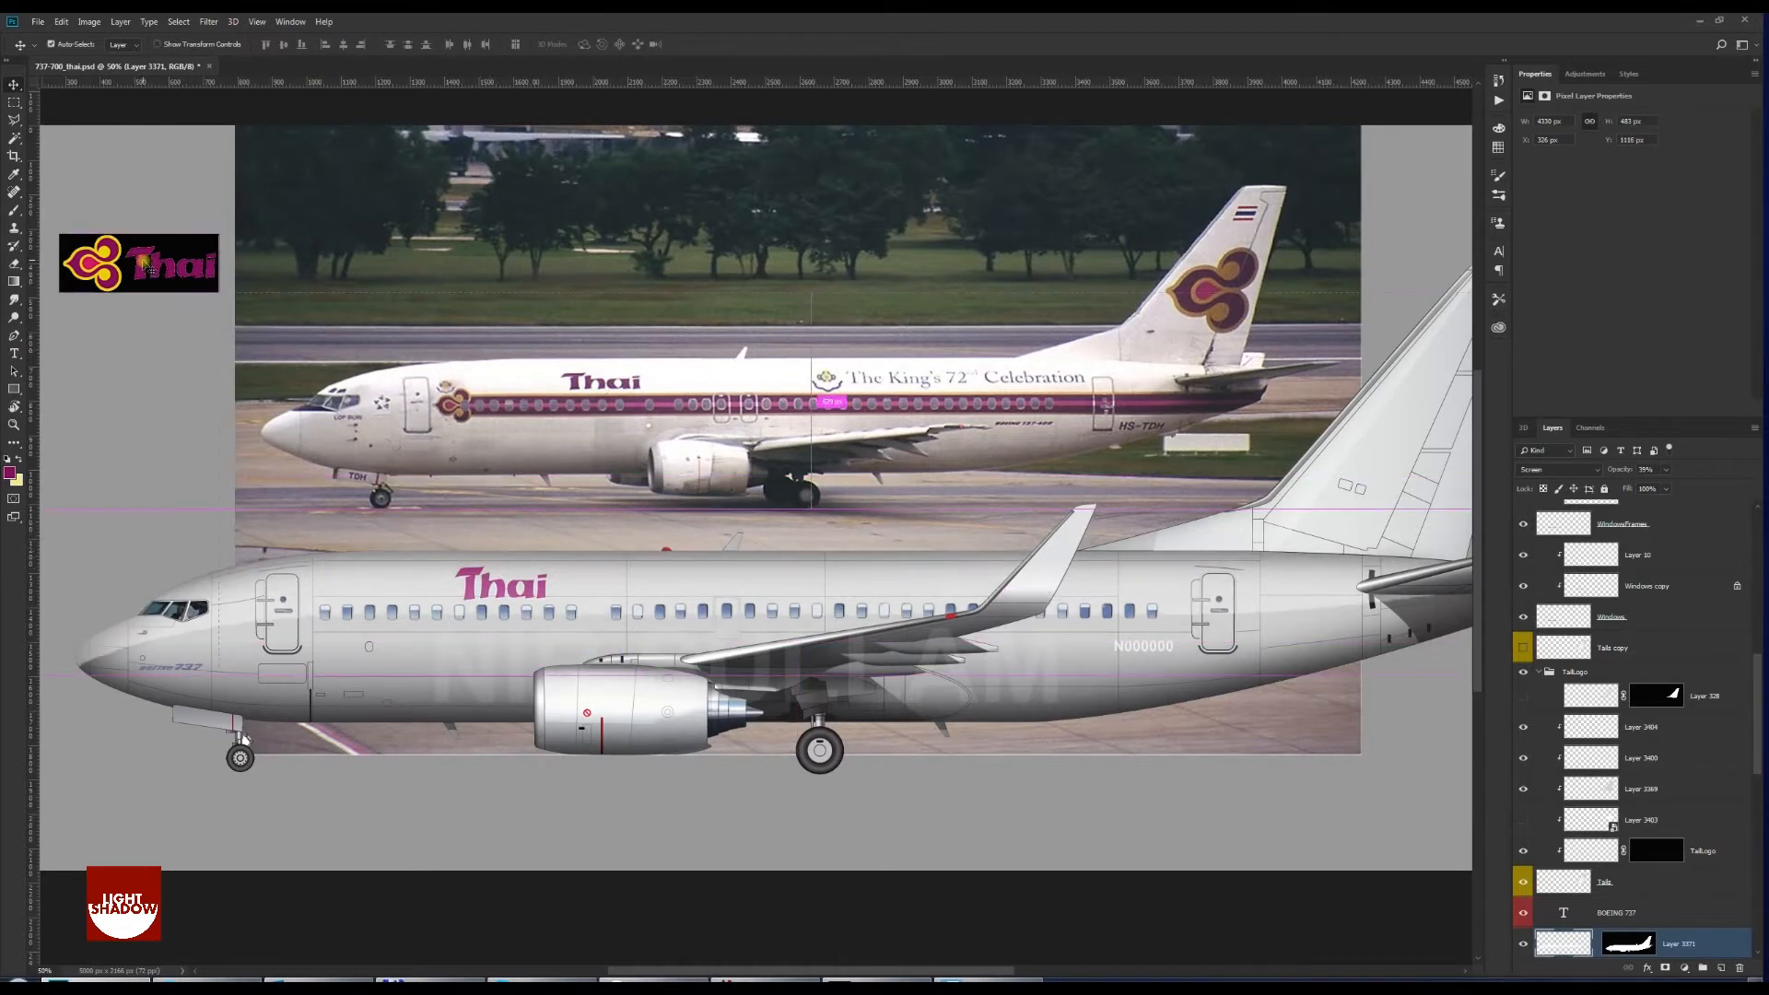
# Select the black-background Thai logo image and shift it slightly lower on the empty grey canvas
pyautogui.keyDown('ctrl'); pyautogui.click(152, 253); pyautogui.keyUp('ctrl')
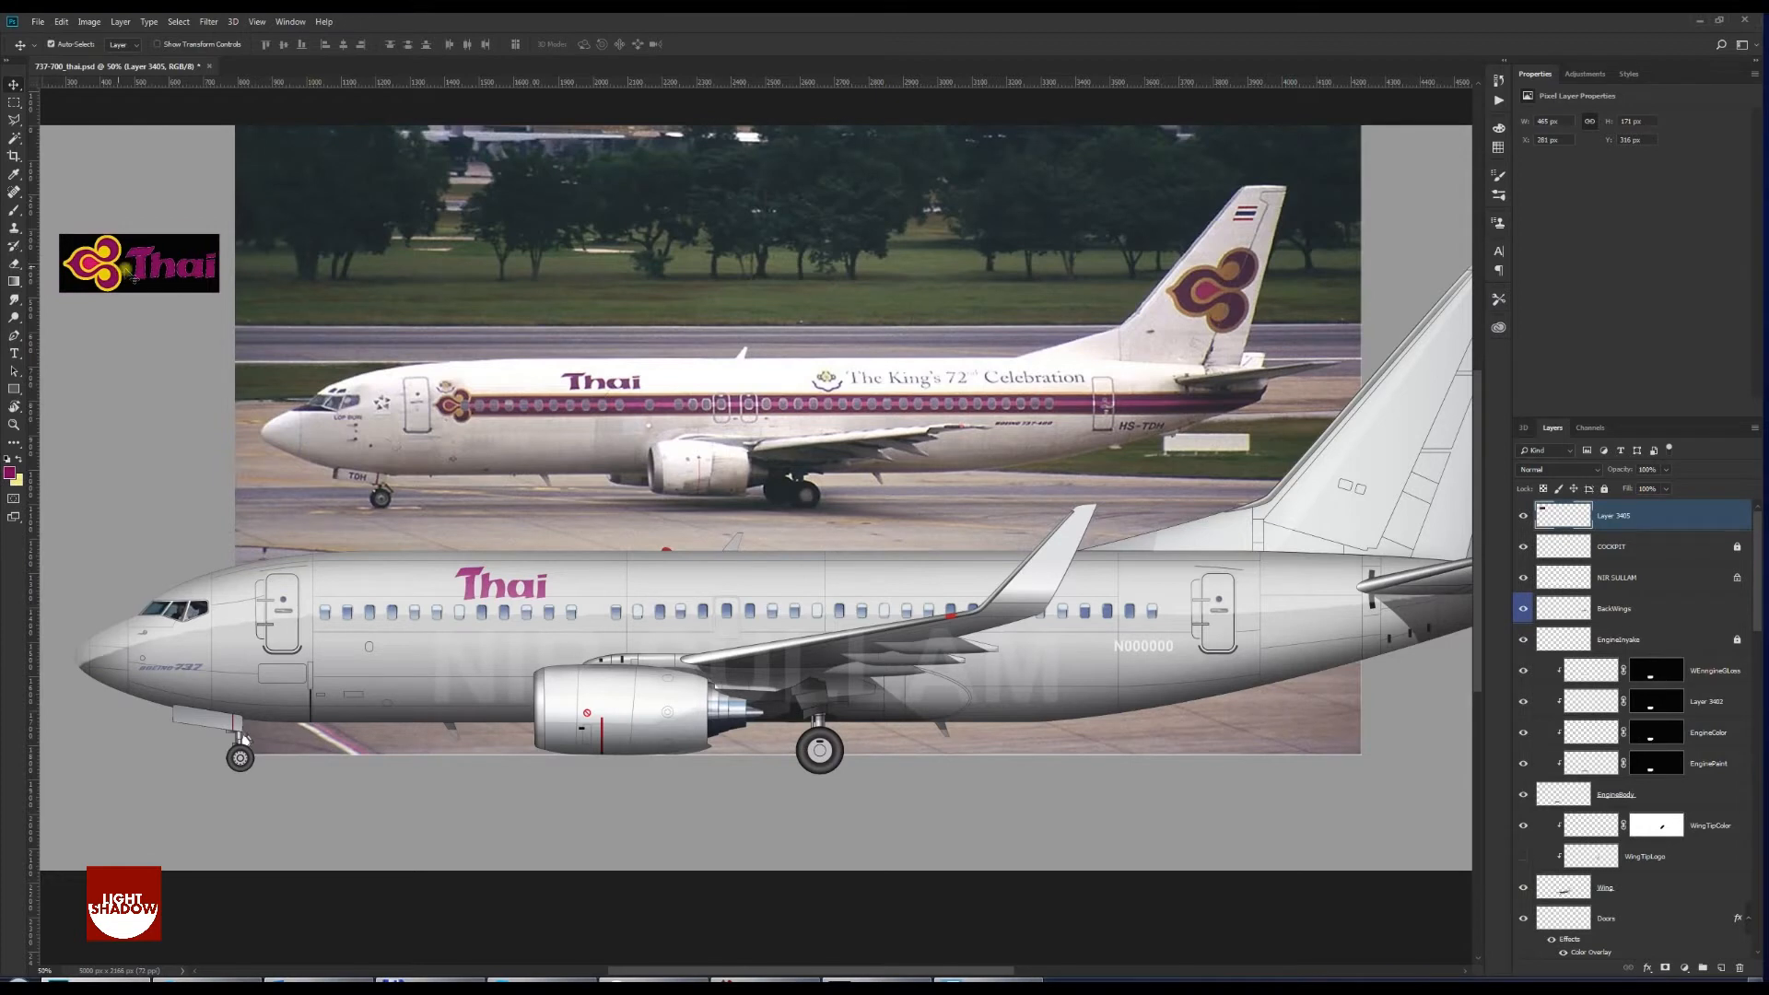
pyautogui.moveTo(136, 277); pyautogui.dragTo(138, 299)
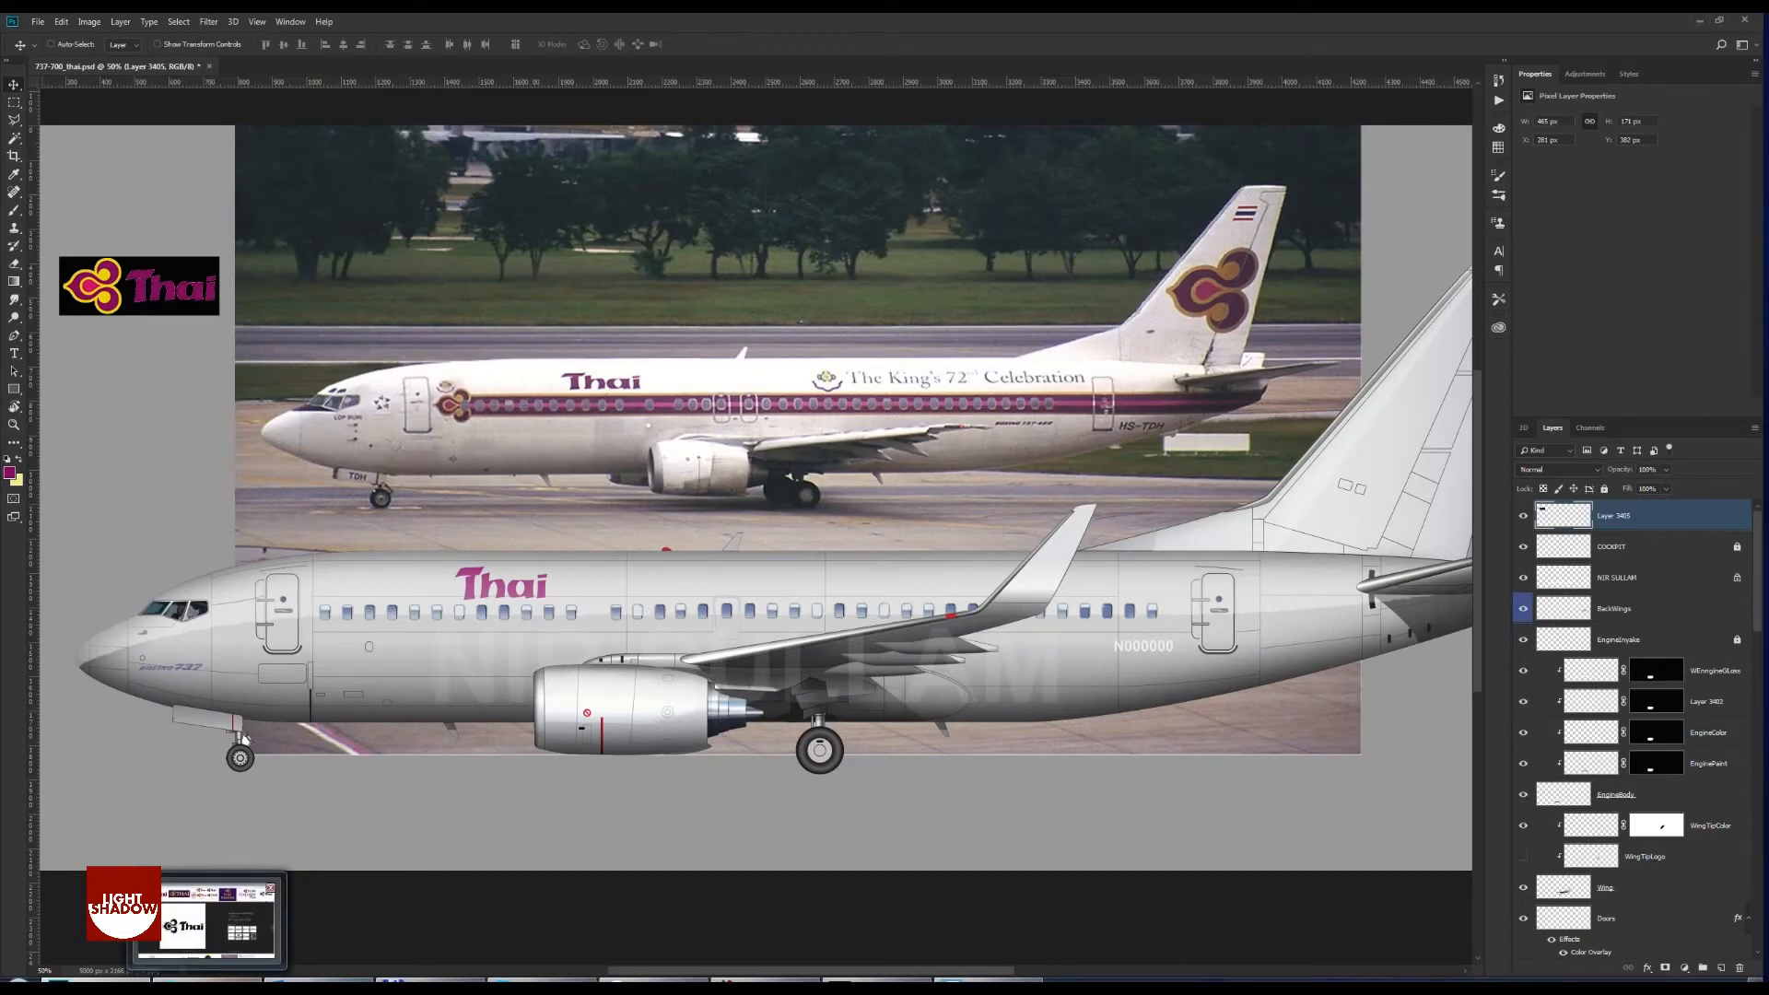
# Close the enlarged logo preview in the browser and float a widened Photoshop window over the image search results
pyautogui.click(207, 982)
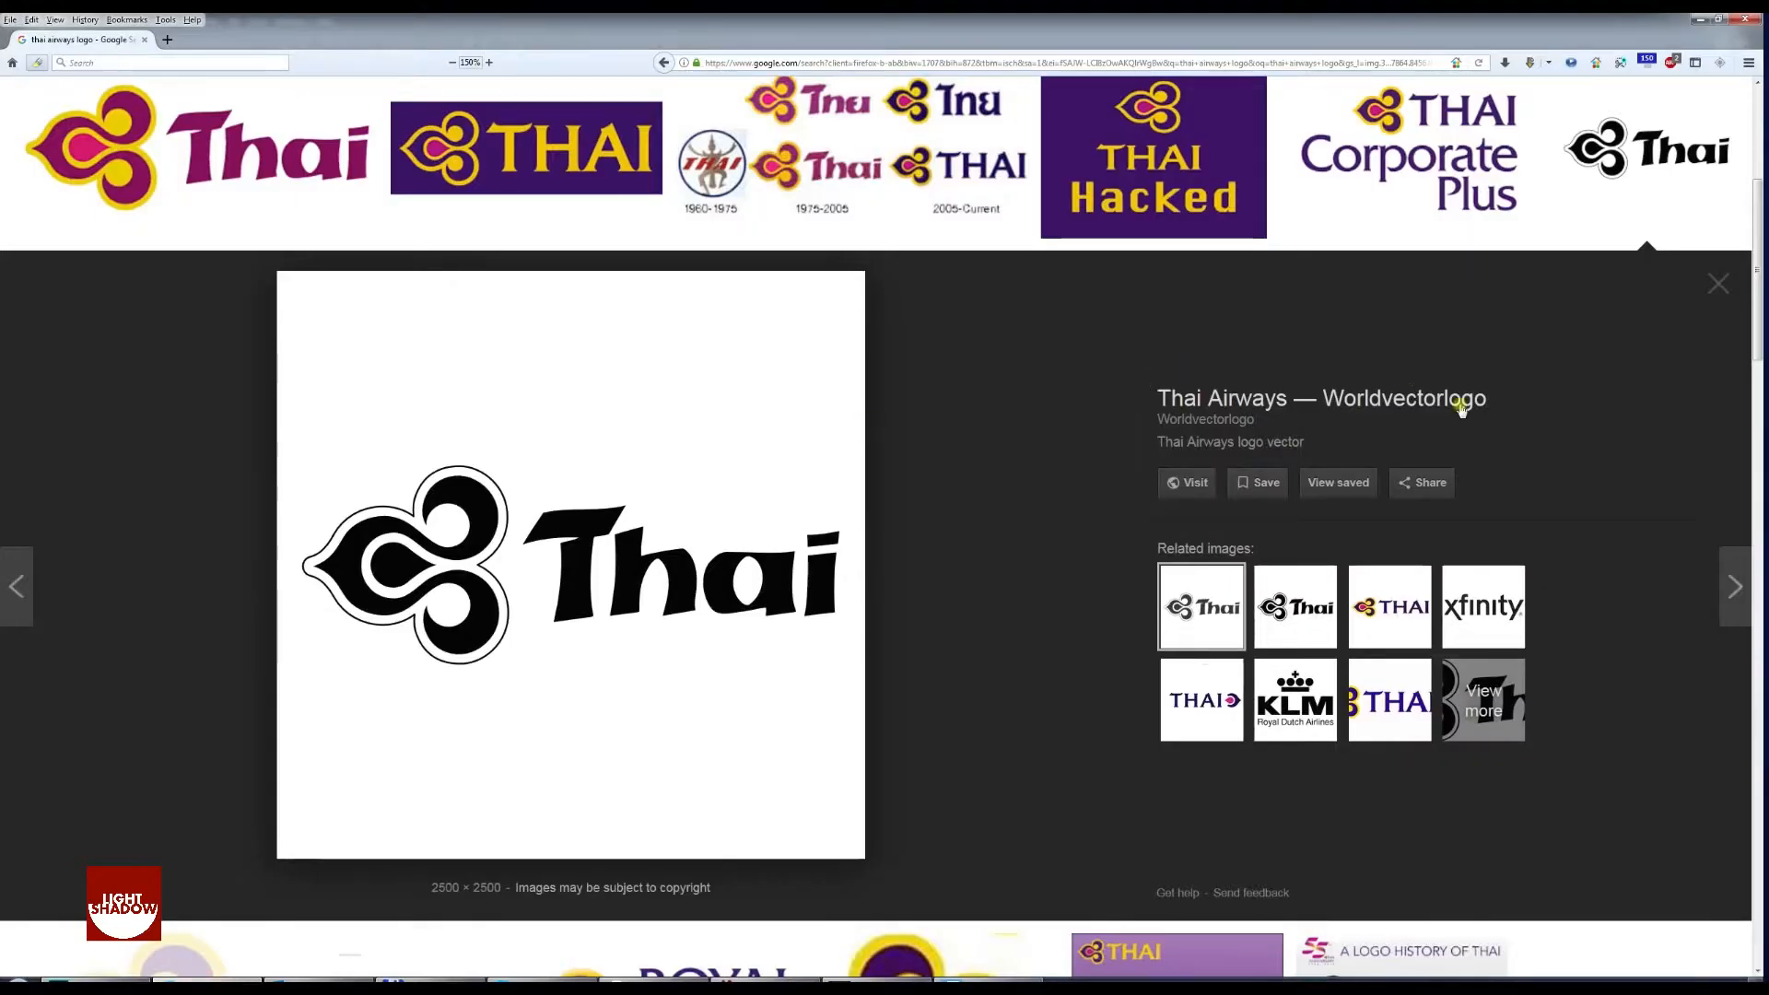
pyautogui.click(1719, 284)
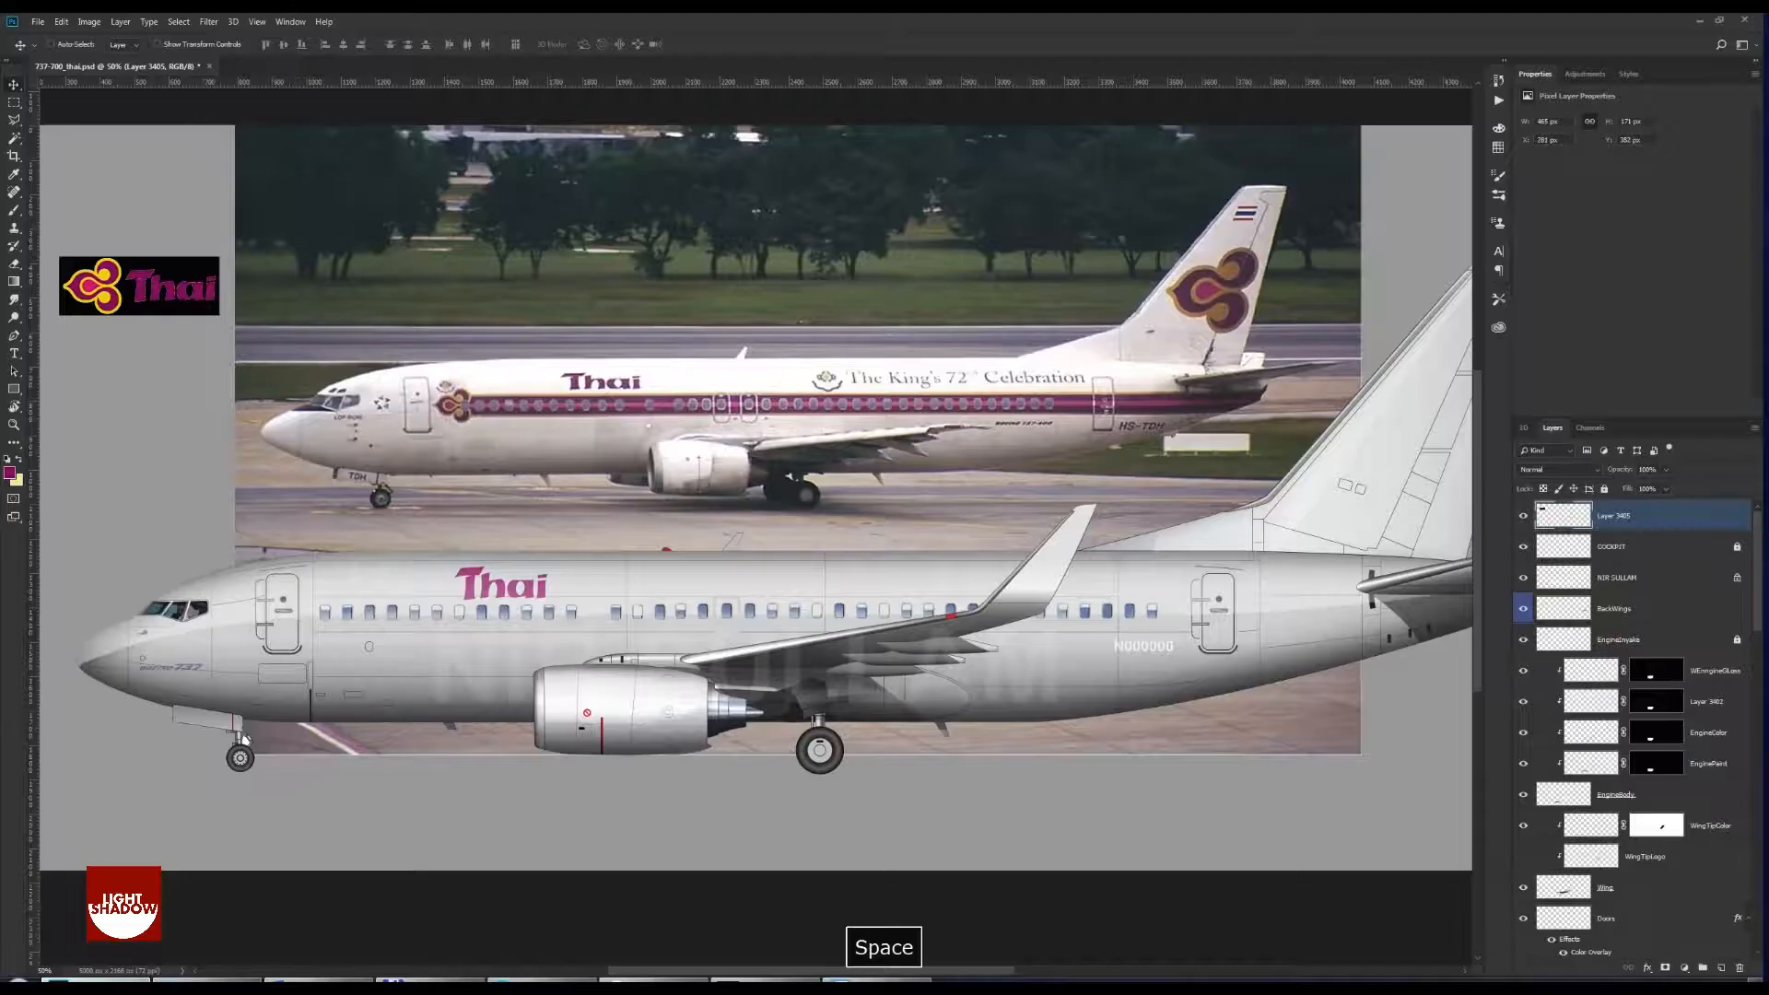
pyautogui.moveTo(477, 28); pyautogui.dragTo(648, 470)
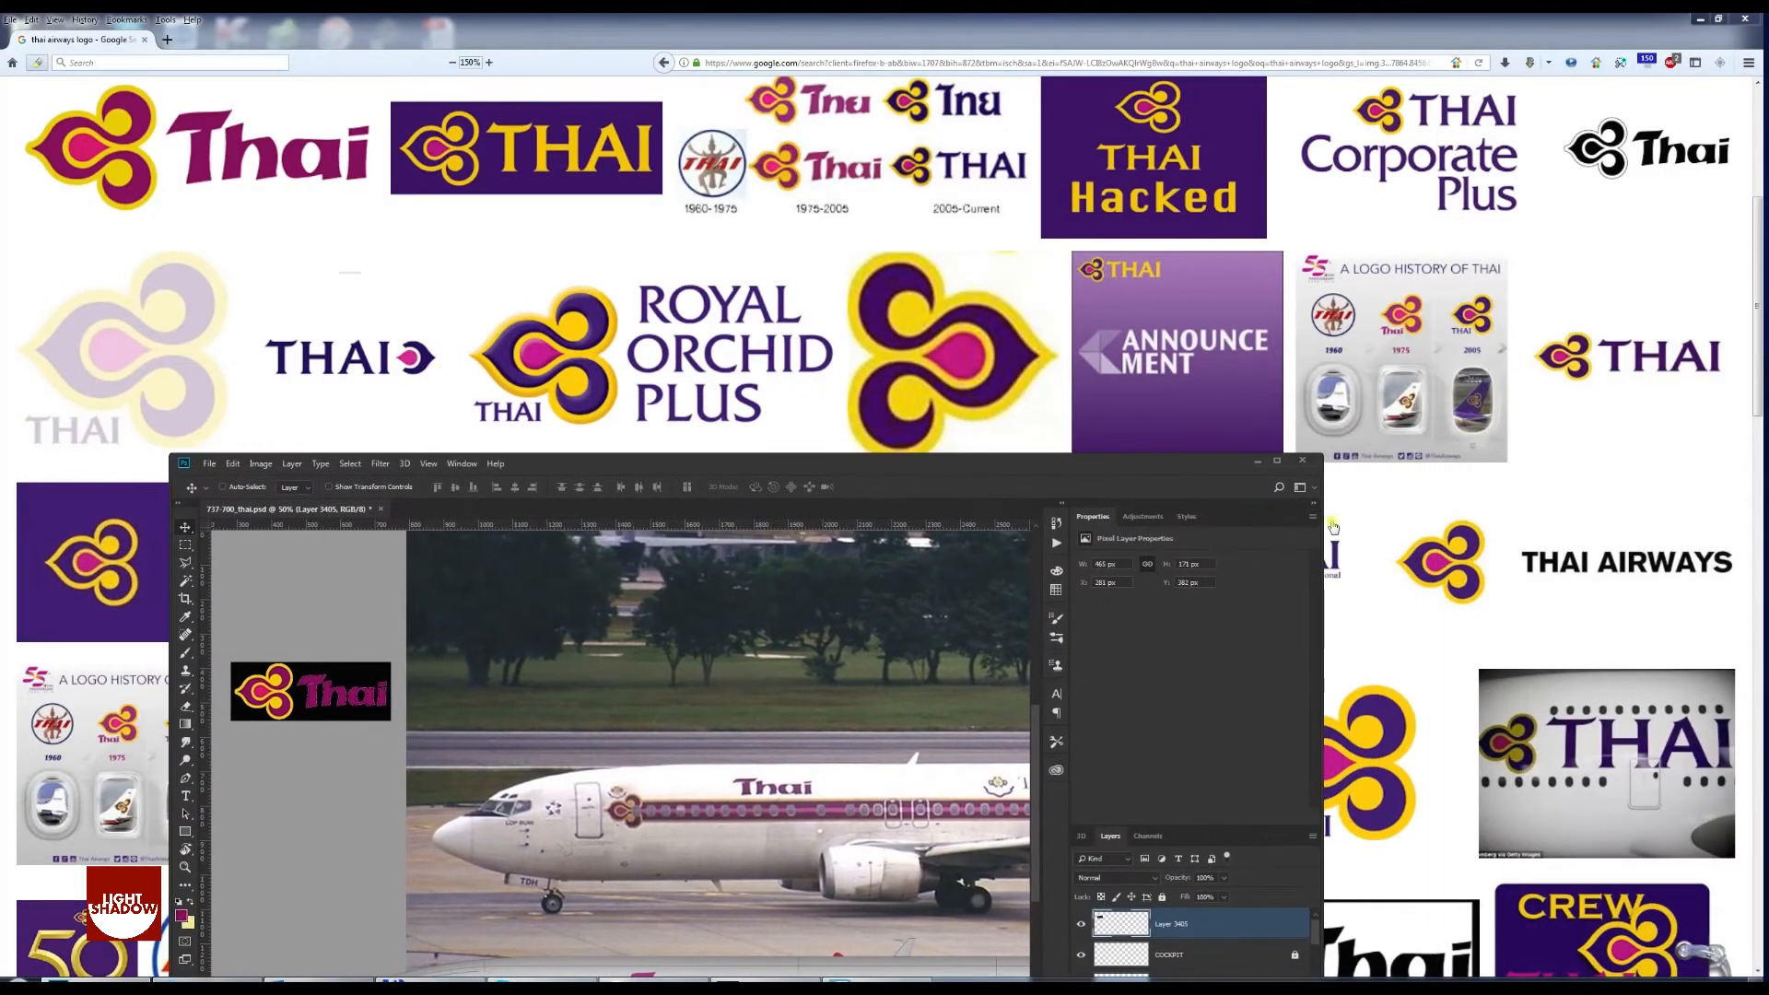
pyautogui.moveTo(1324, 527); pyautogui.dragTo(1705, 523)
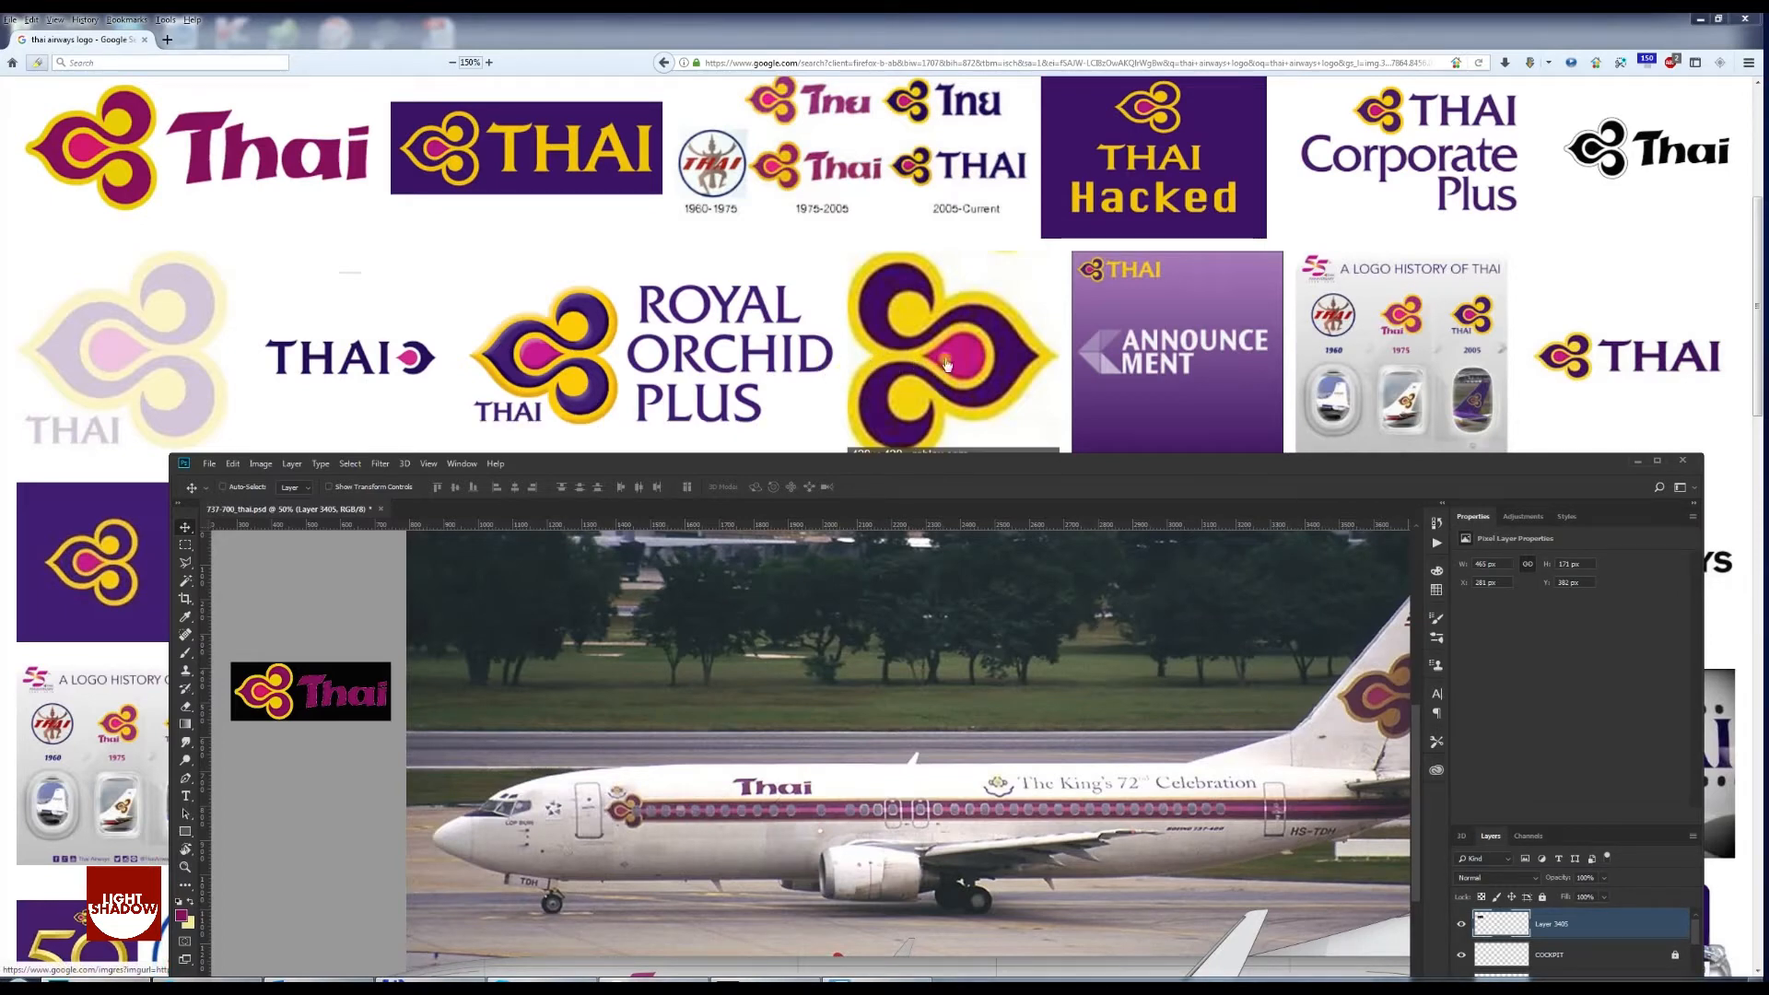
# Find the large 1493 × 1400 Thai orchid logo from Pinterest in the browser's image results and copy the image
pyautogui.click(877, 25)
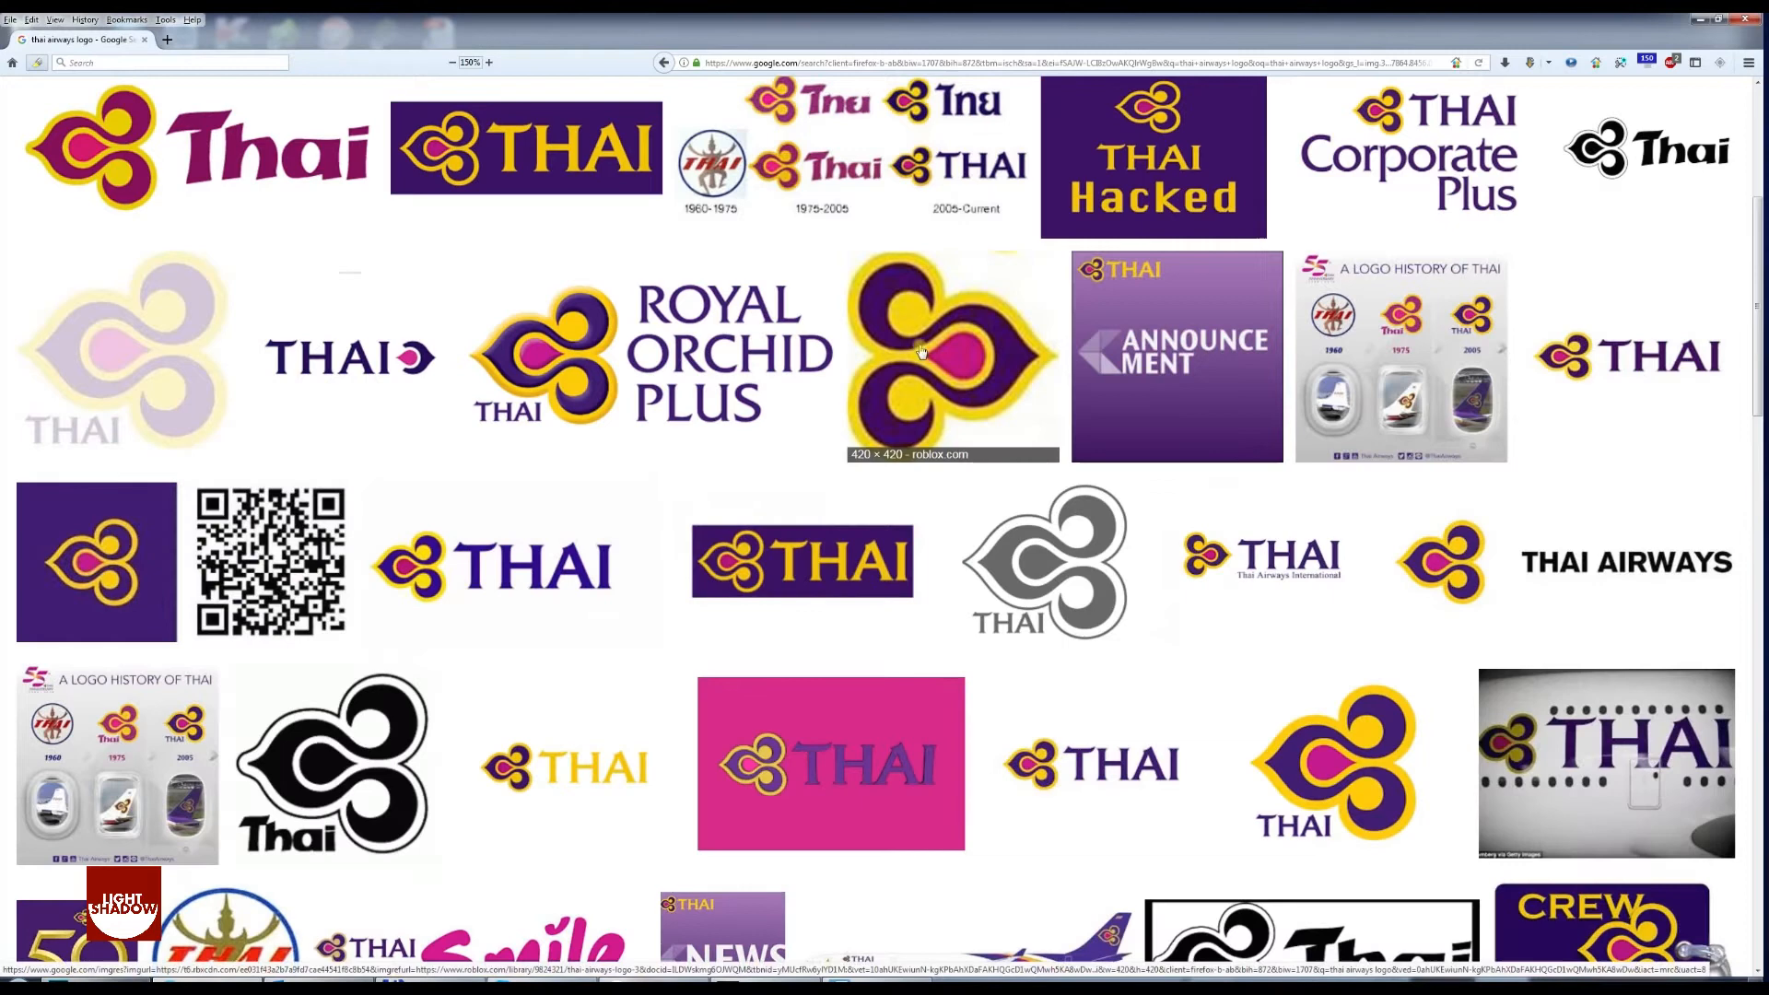
pyautogui.scroll(3, 918, 347)
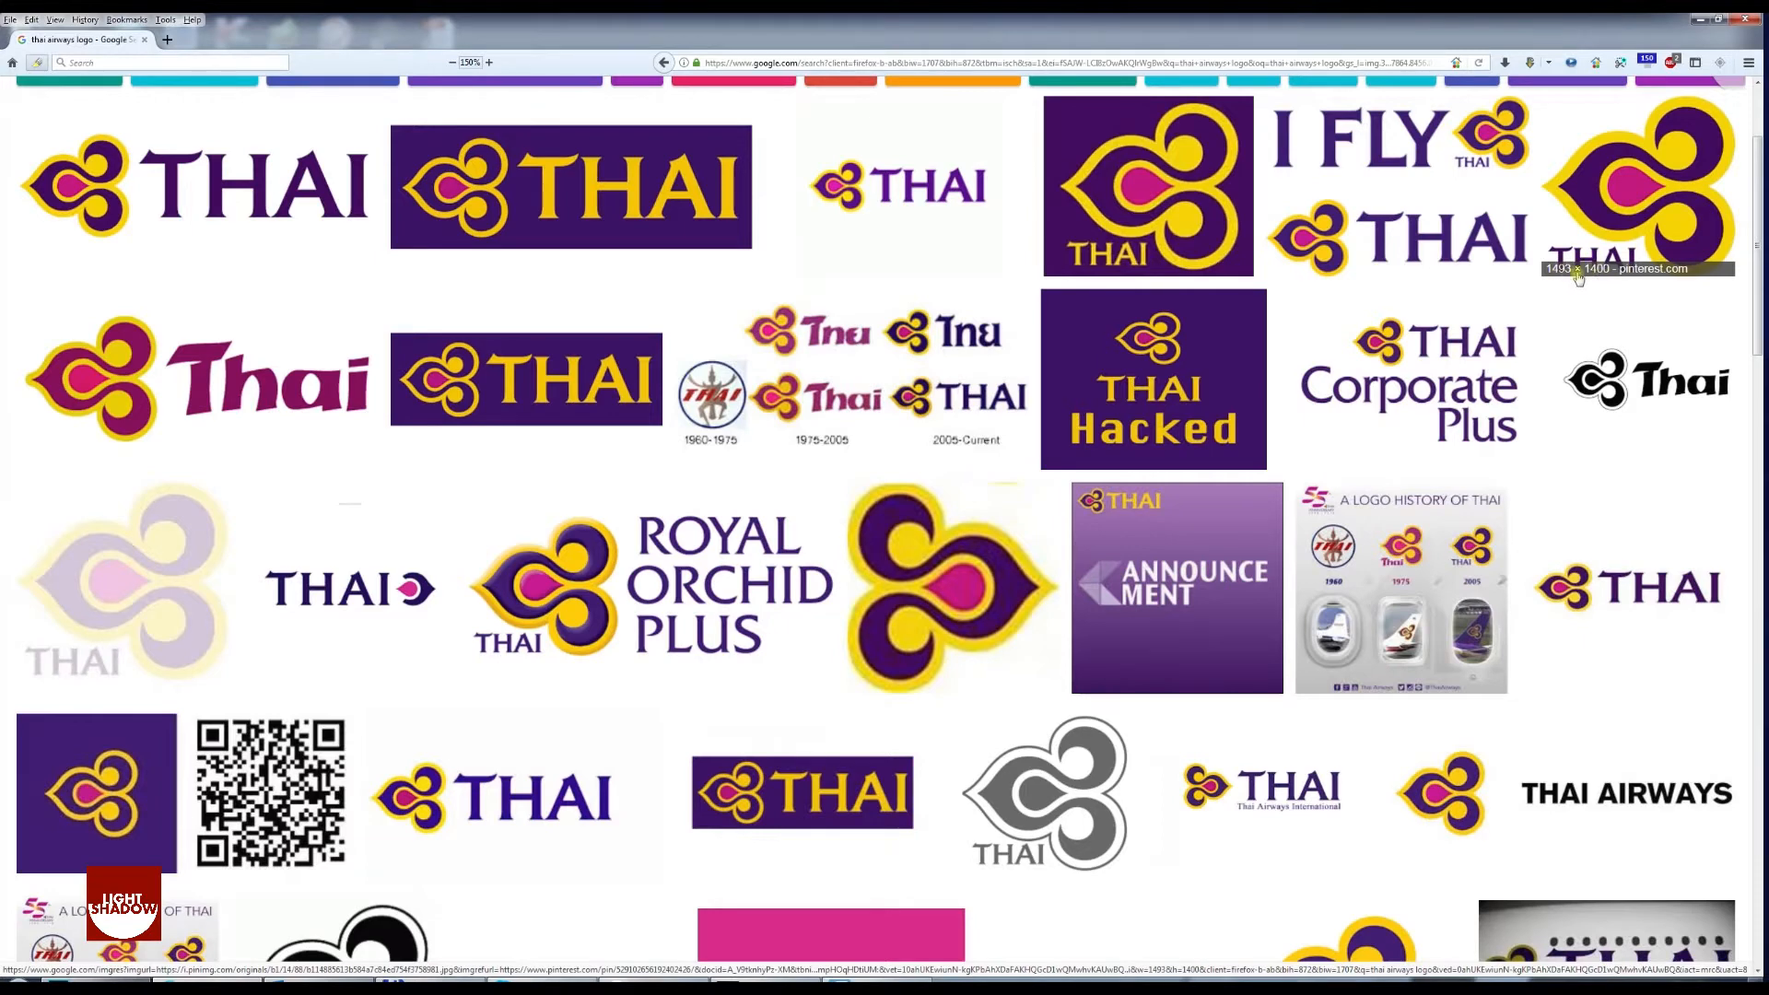
pyautogui.click(1612, 207)
pyautogui.rightClick(651, 531)
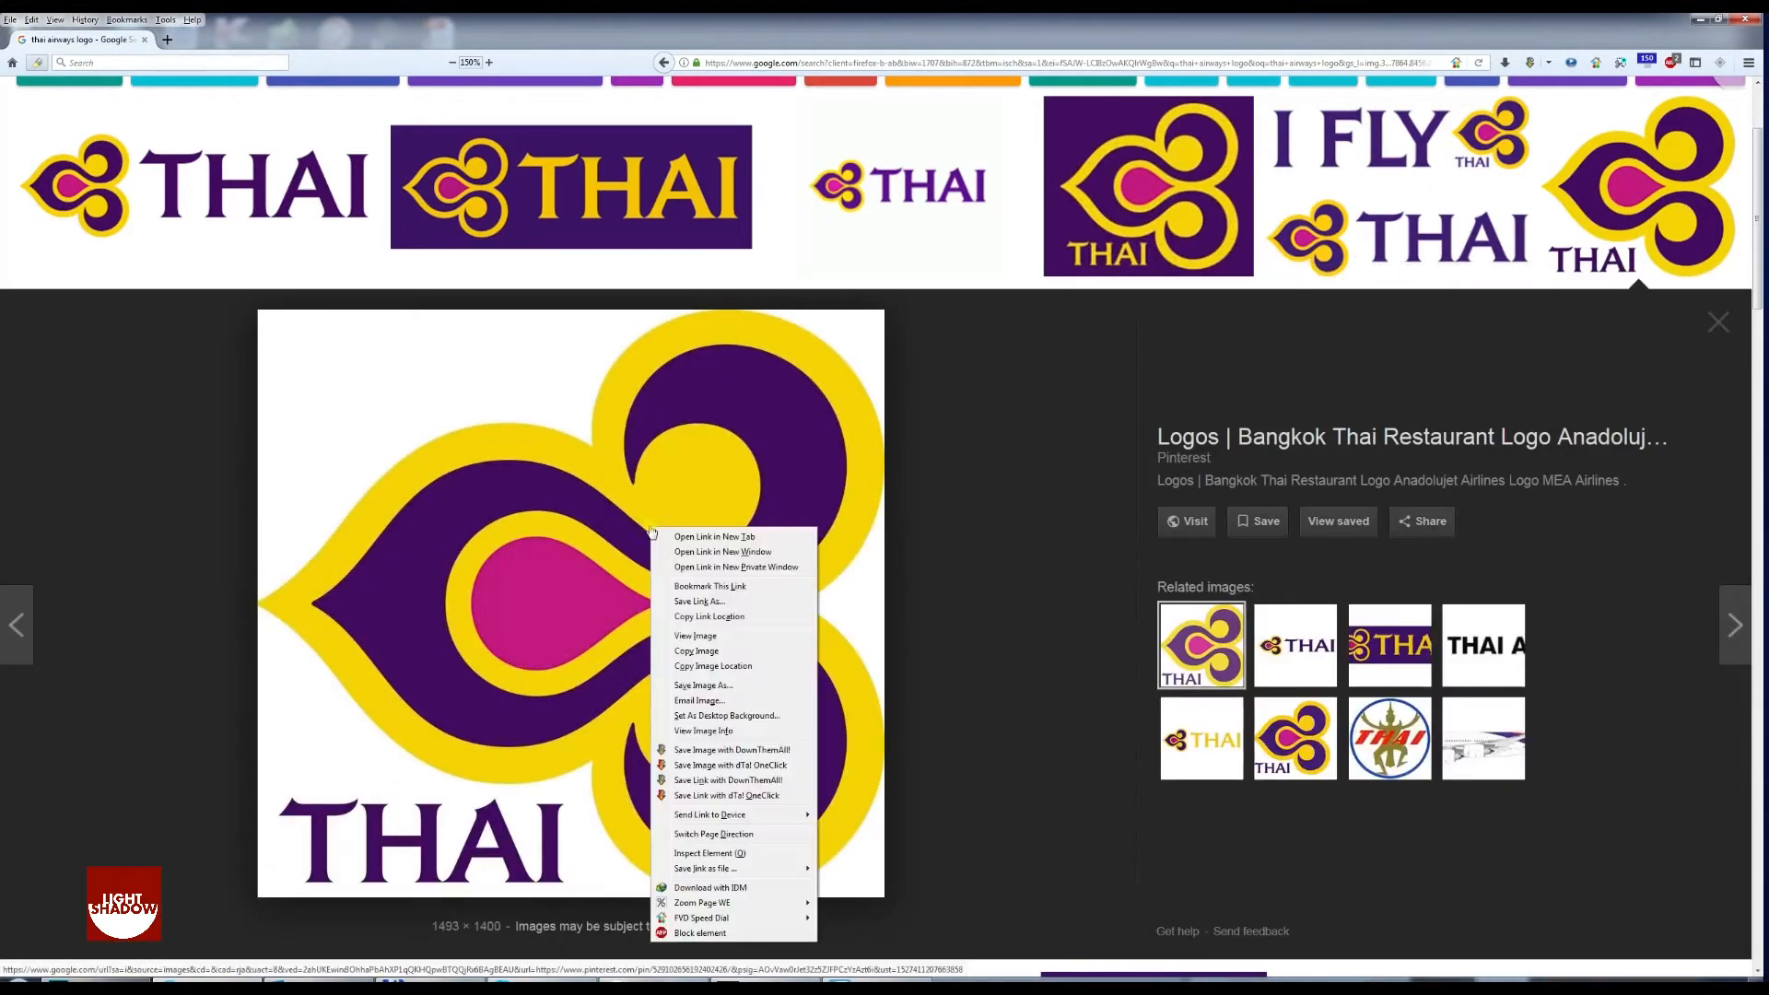
pyautogui.click(694, 651)
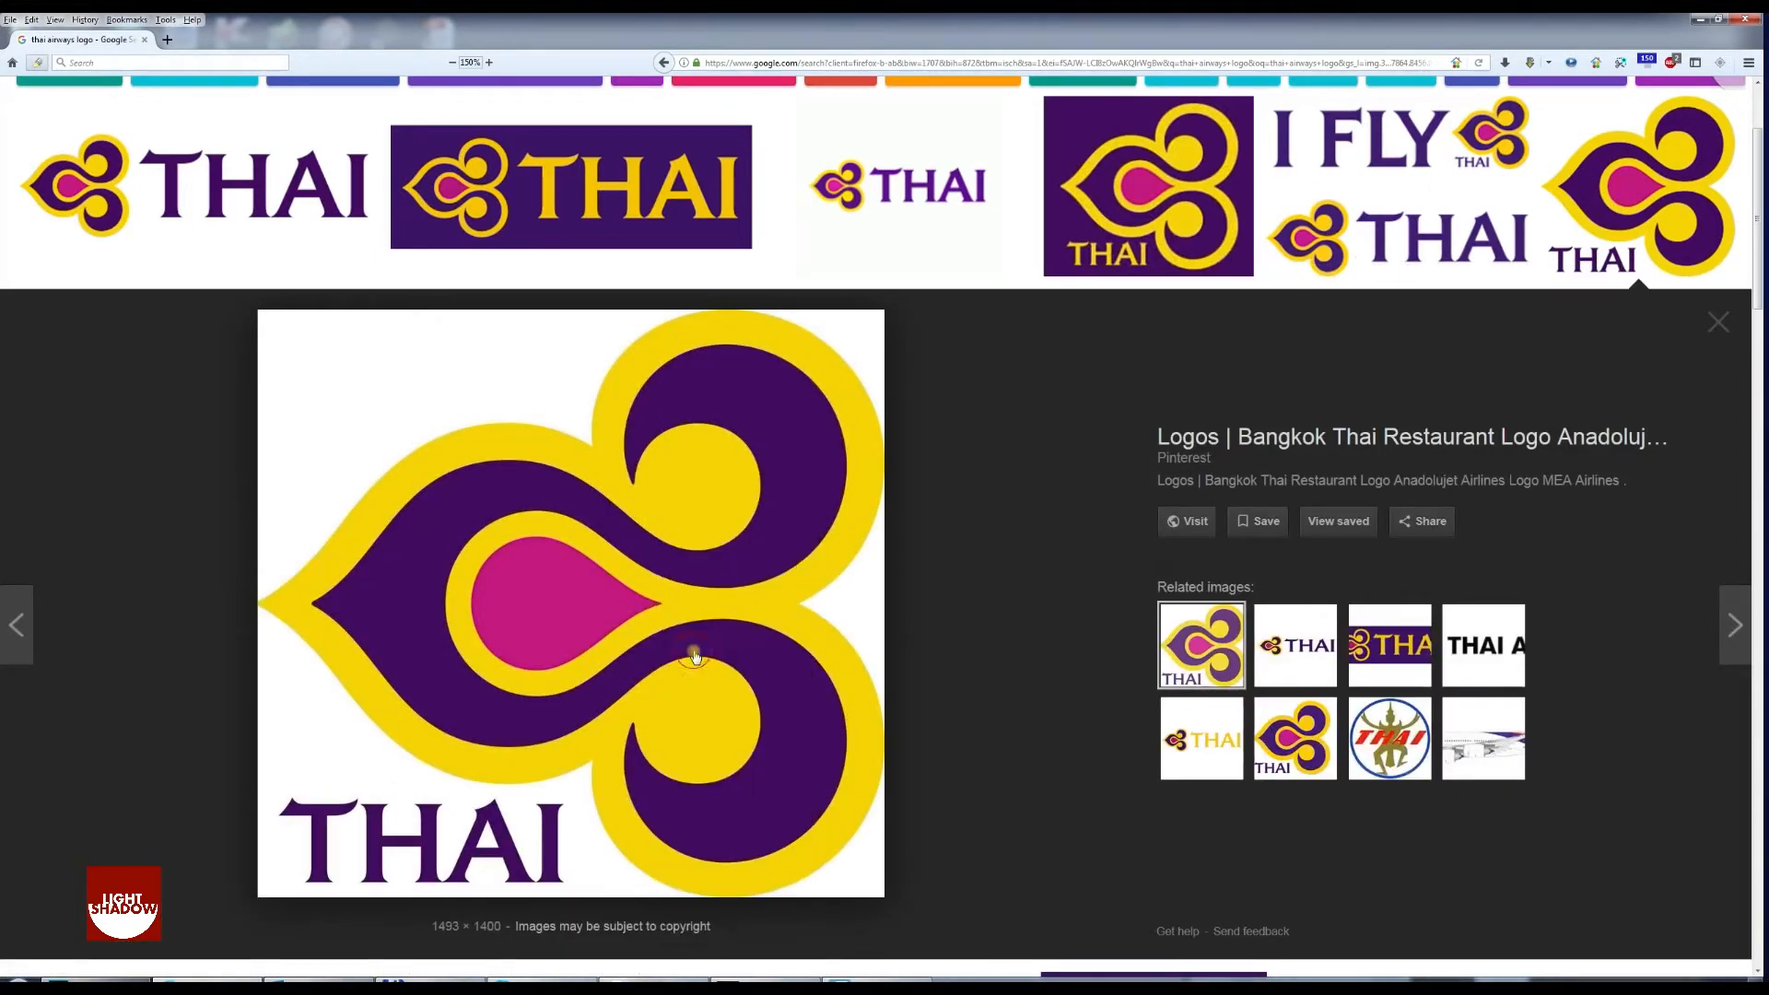
# Switch to Photoshop, maximize it, paste the copied logo and shift it to the upper canvas near the tail
pyautogui.click(875, 982)
pyautogui.press('space')
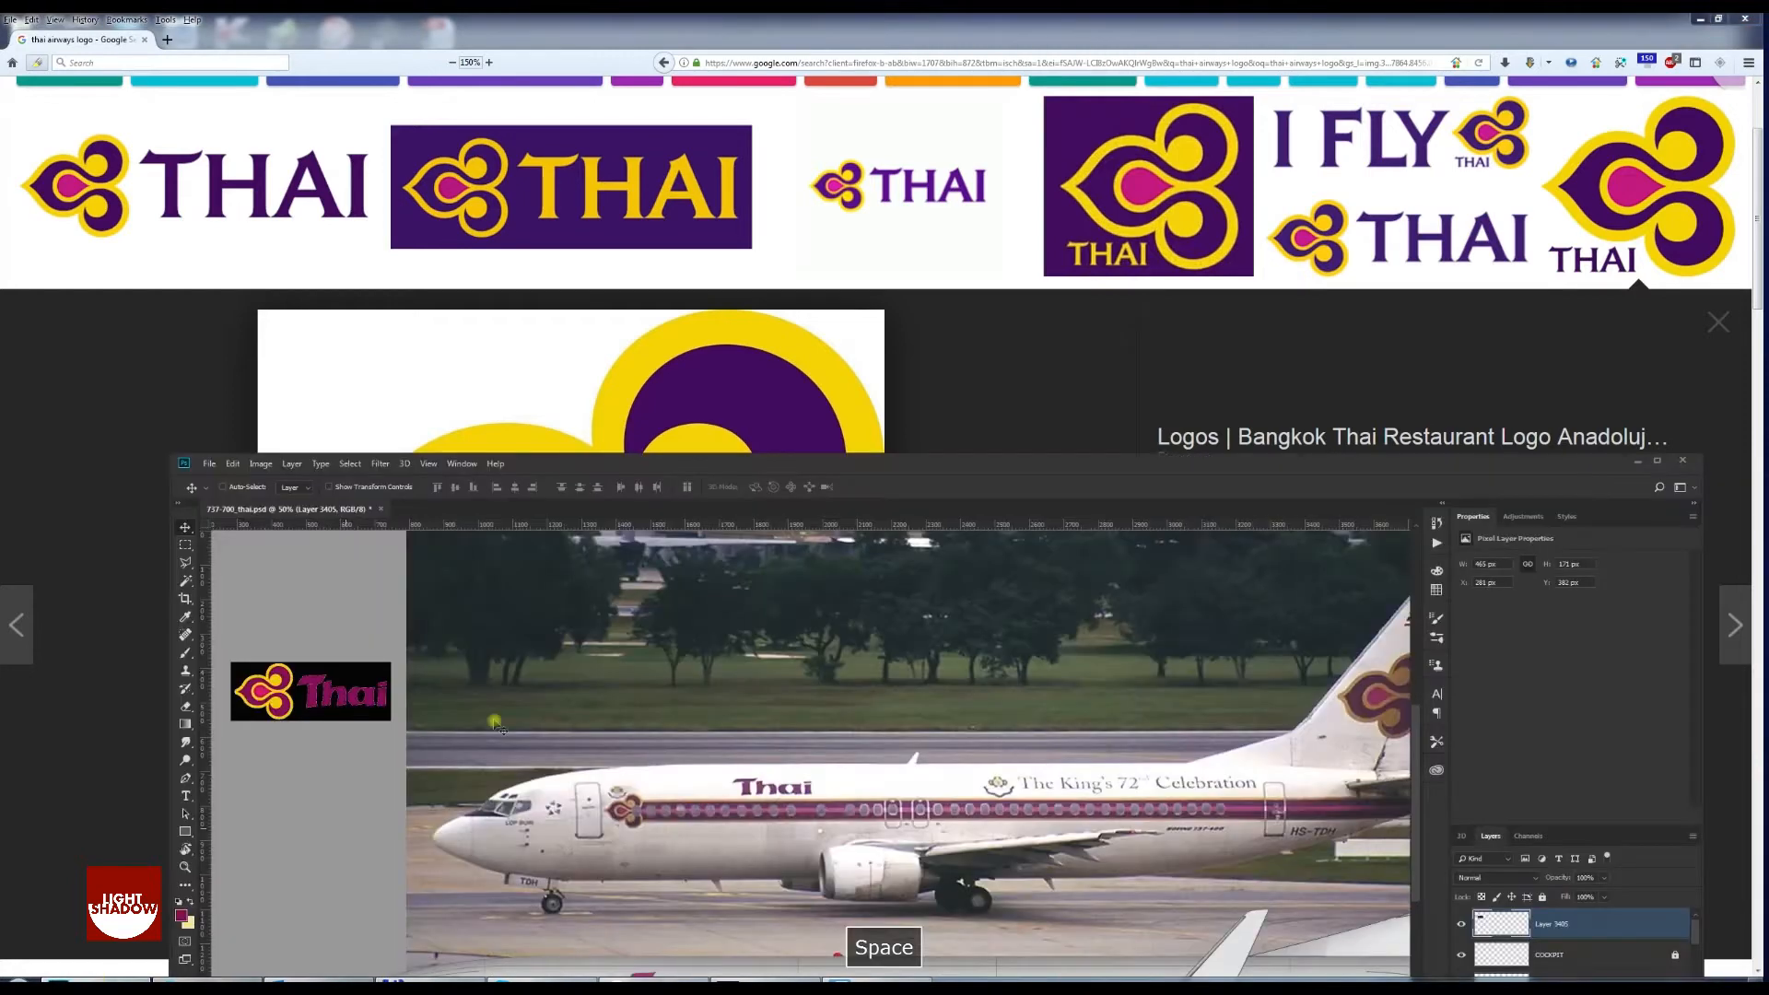
pyautogui.doubleClick(733, 464)
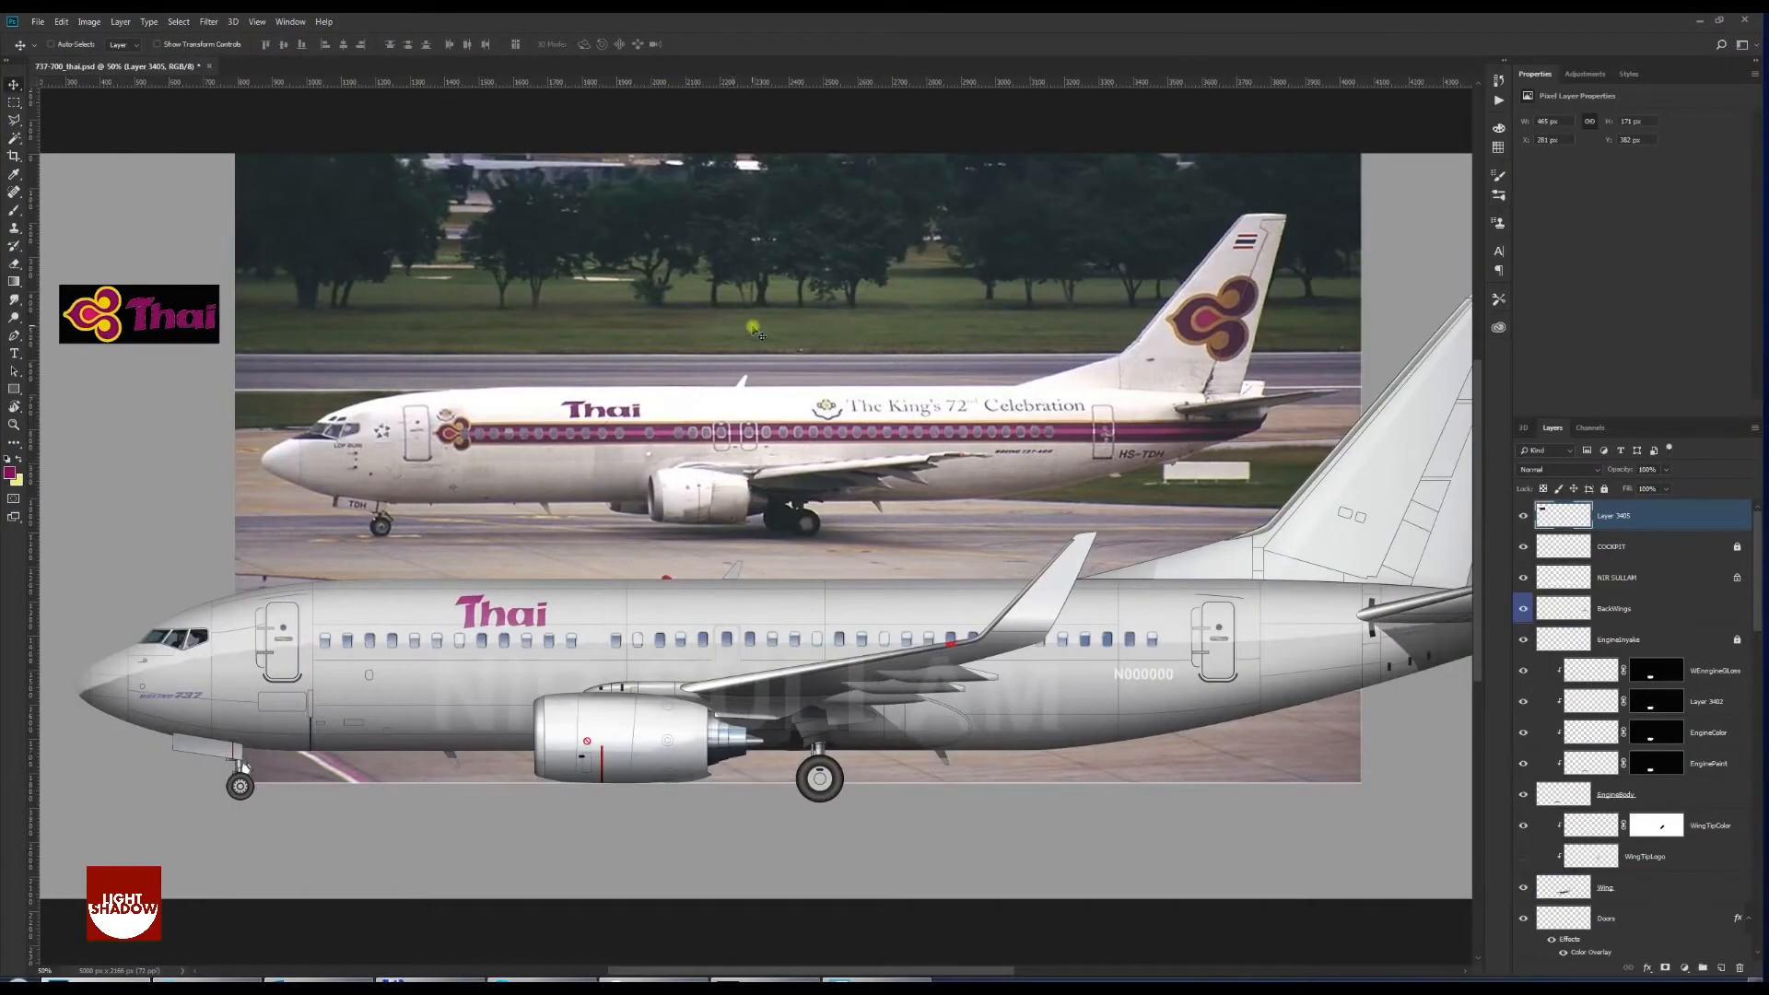
pyautogui.hotkey('ctrl', 'v')
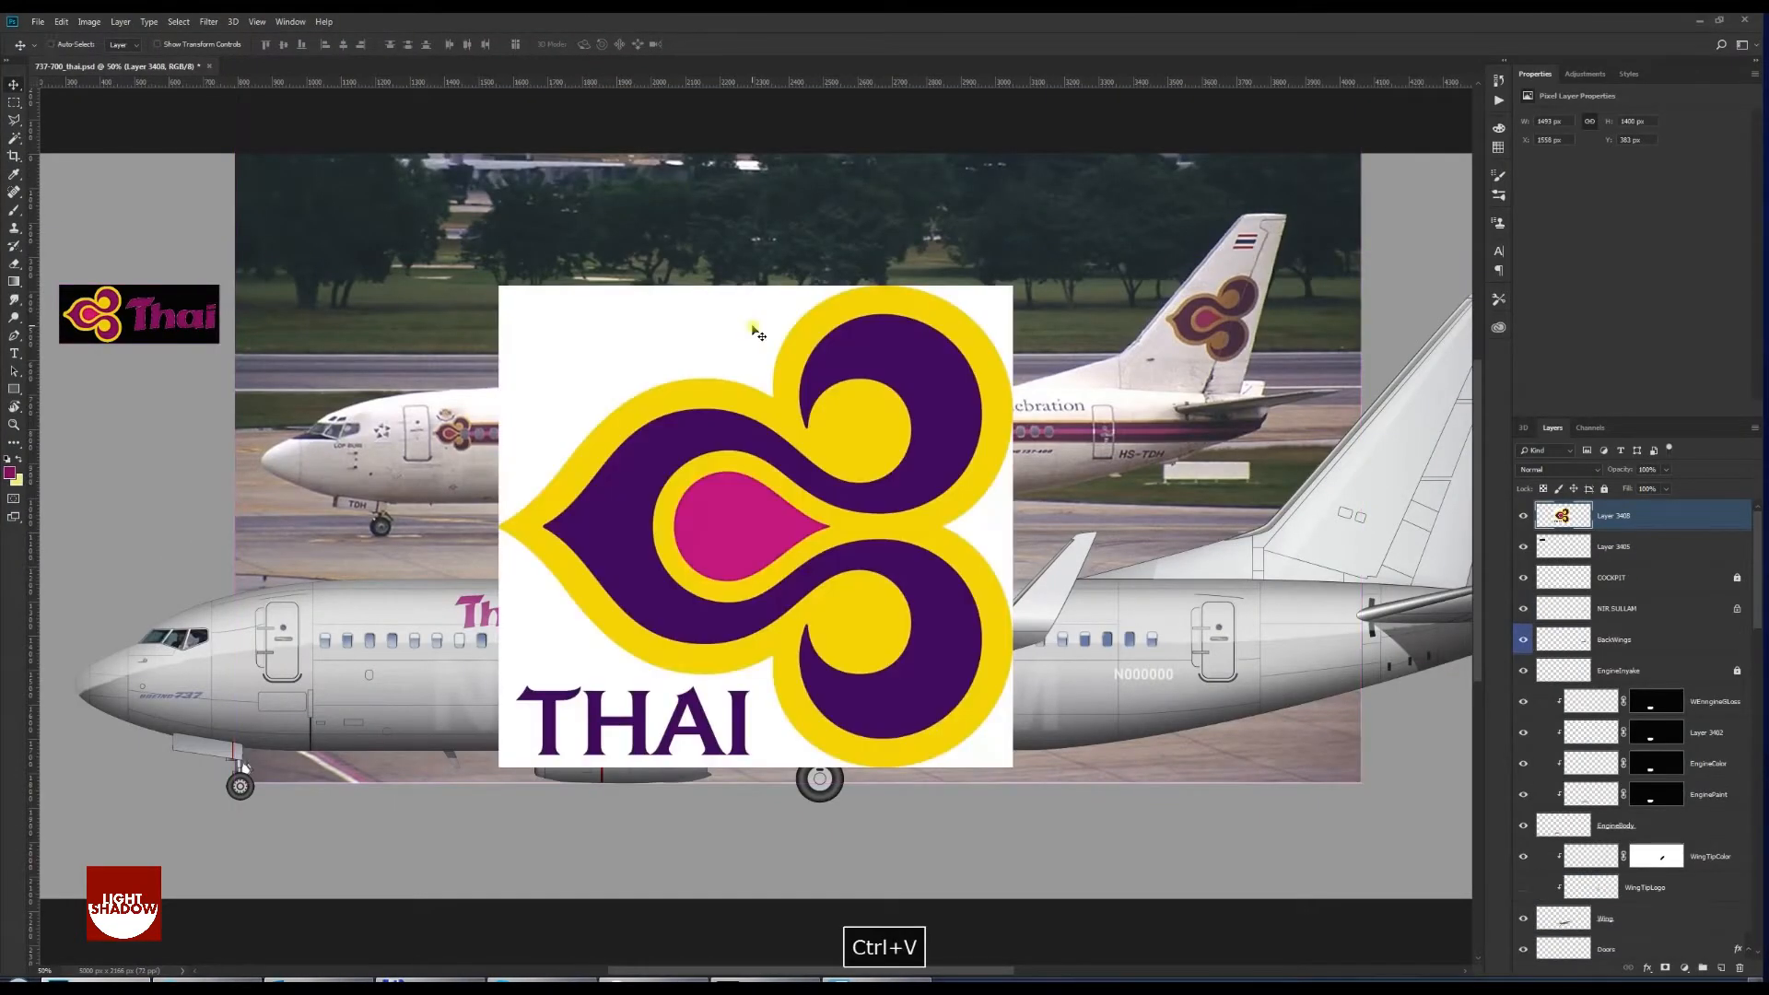
pyautogui.press('v')
pyautogui.moveTo(693, 457); pyautogui.dragTo(767, 280)
pyautogui.moveTo(673, 402); pyautogui.dragTo(789, 452)
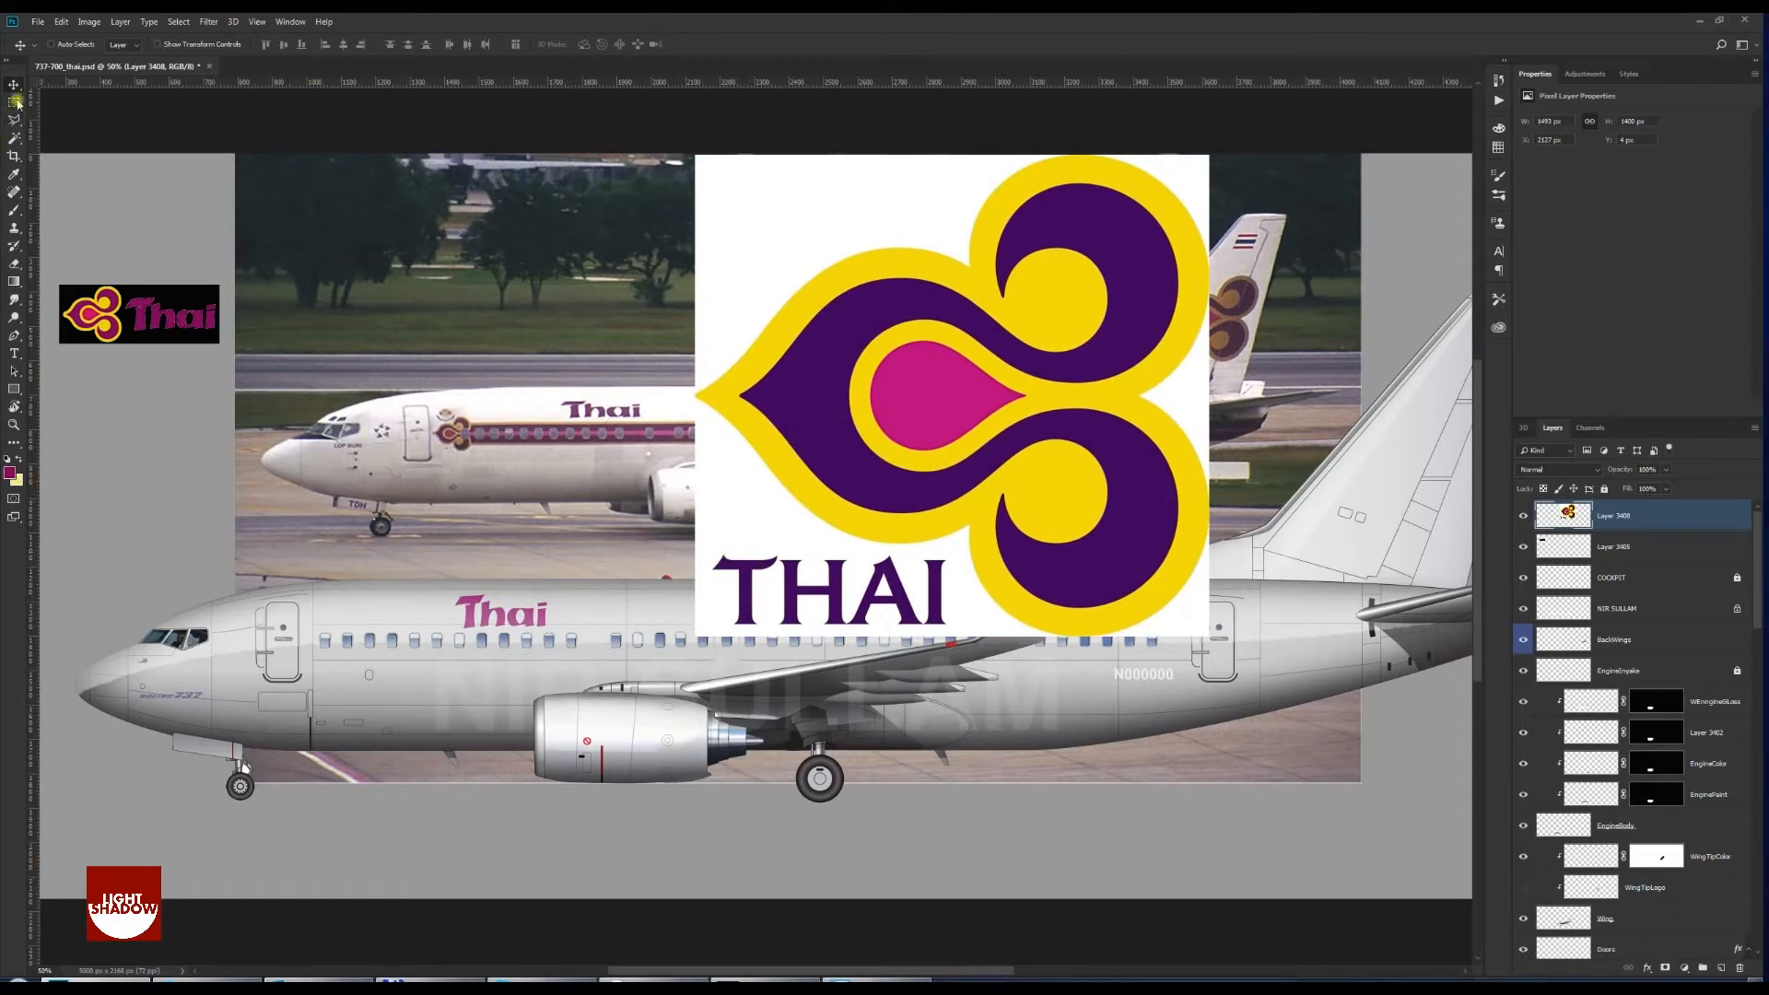
# Select the white background around the pasted Thai logo with the Magic Wand, delete it and clear the selection
pyautogui.press('w')
pyautogui.click(769, 249)
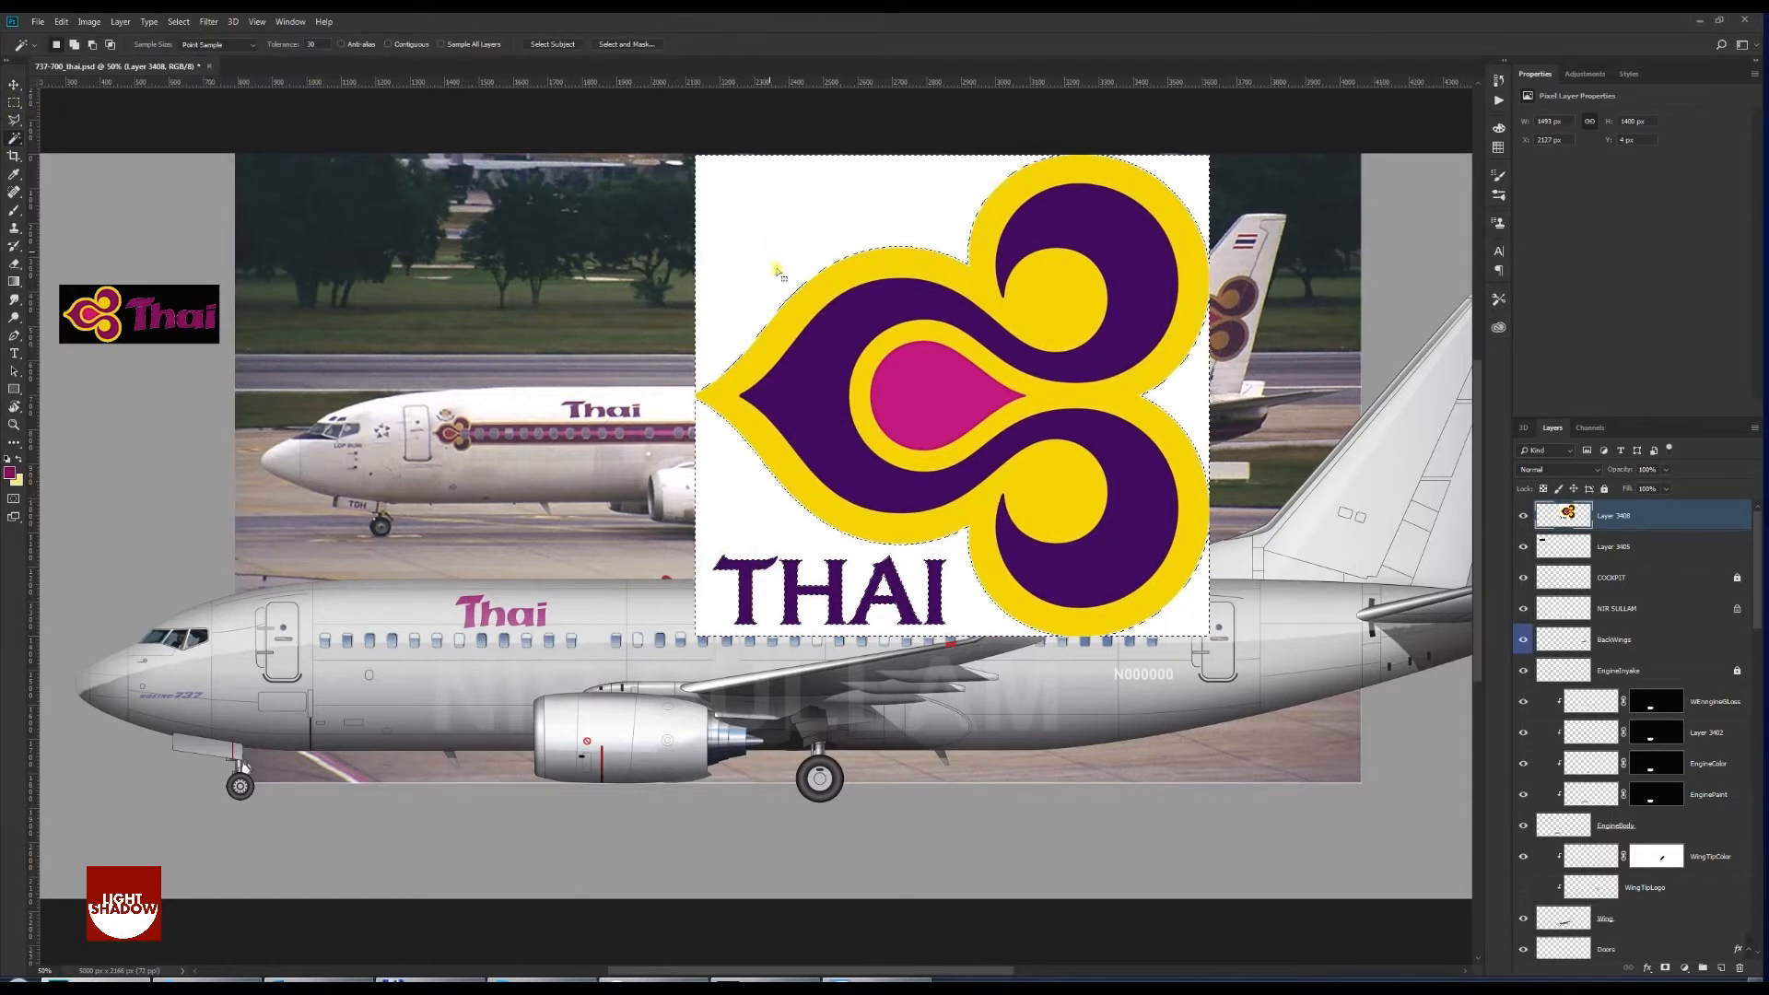
pyautogui.press('Delete')
pyautogui.hotkey('ctrl', 'd')
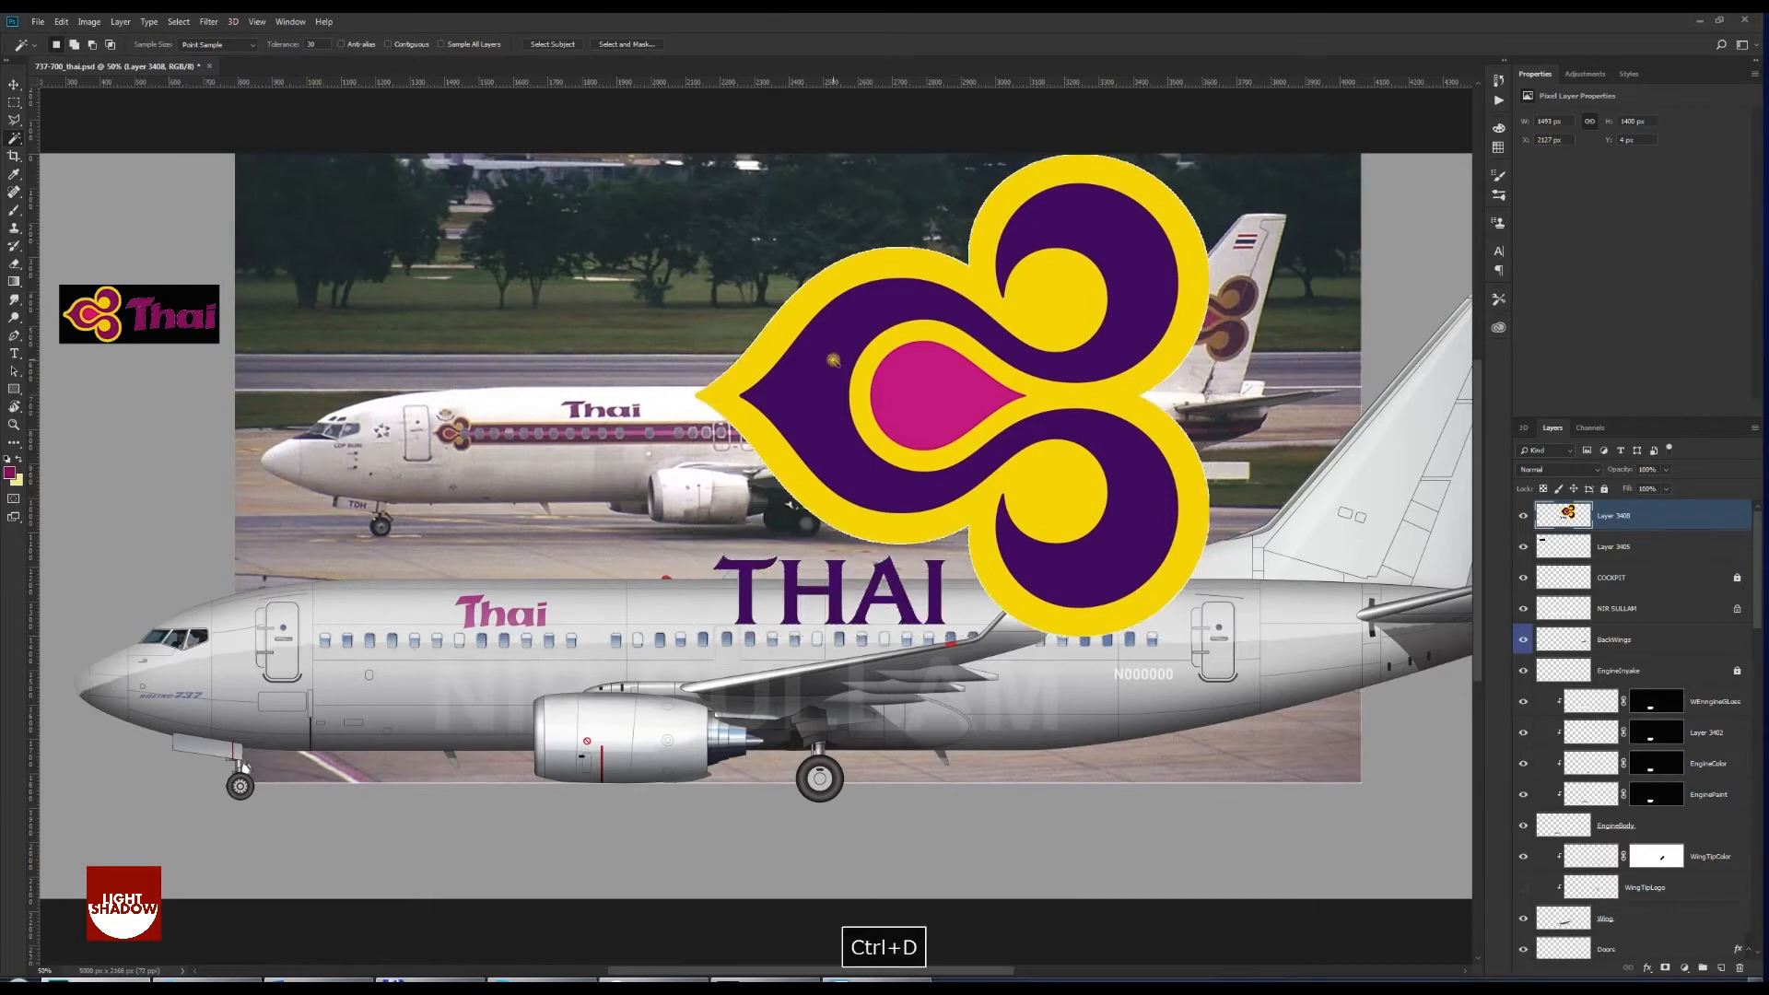
# Outline the purple THAI lettering beneath the orchid symbol with the Polygonal Lasso, delete it and clear the selection
pyautogui.click(14, 121)
pyautogui.click(716, 522)
pyautogui.click(864, 551)
pyautogui.click(952, 551)
pyautogui.click(949, 659)
pyautogui.doubleClick(680, 692)
pyautogui.press('Delete')
pyautogui.hotkey('ctrl', 'd')
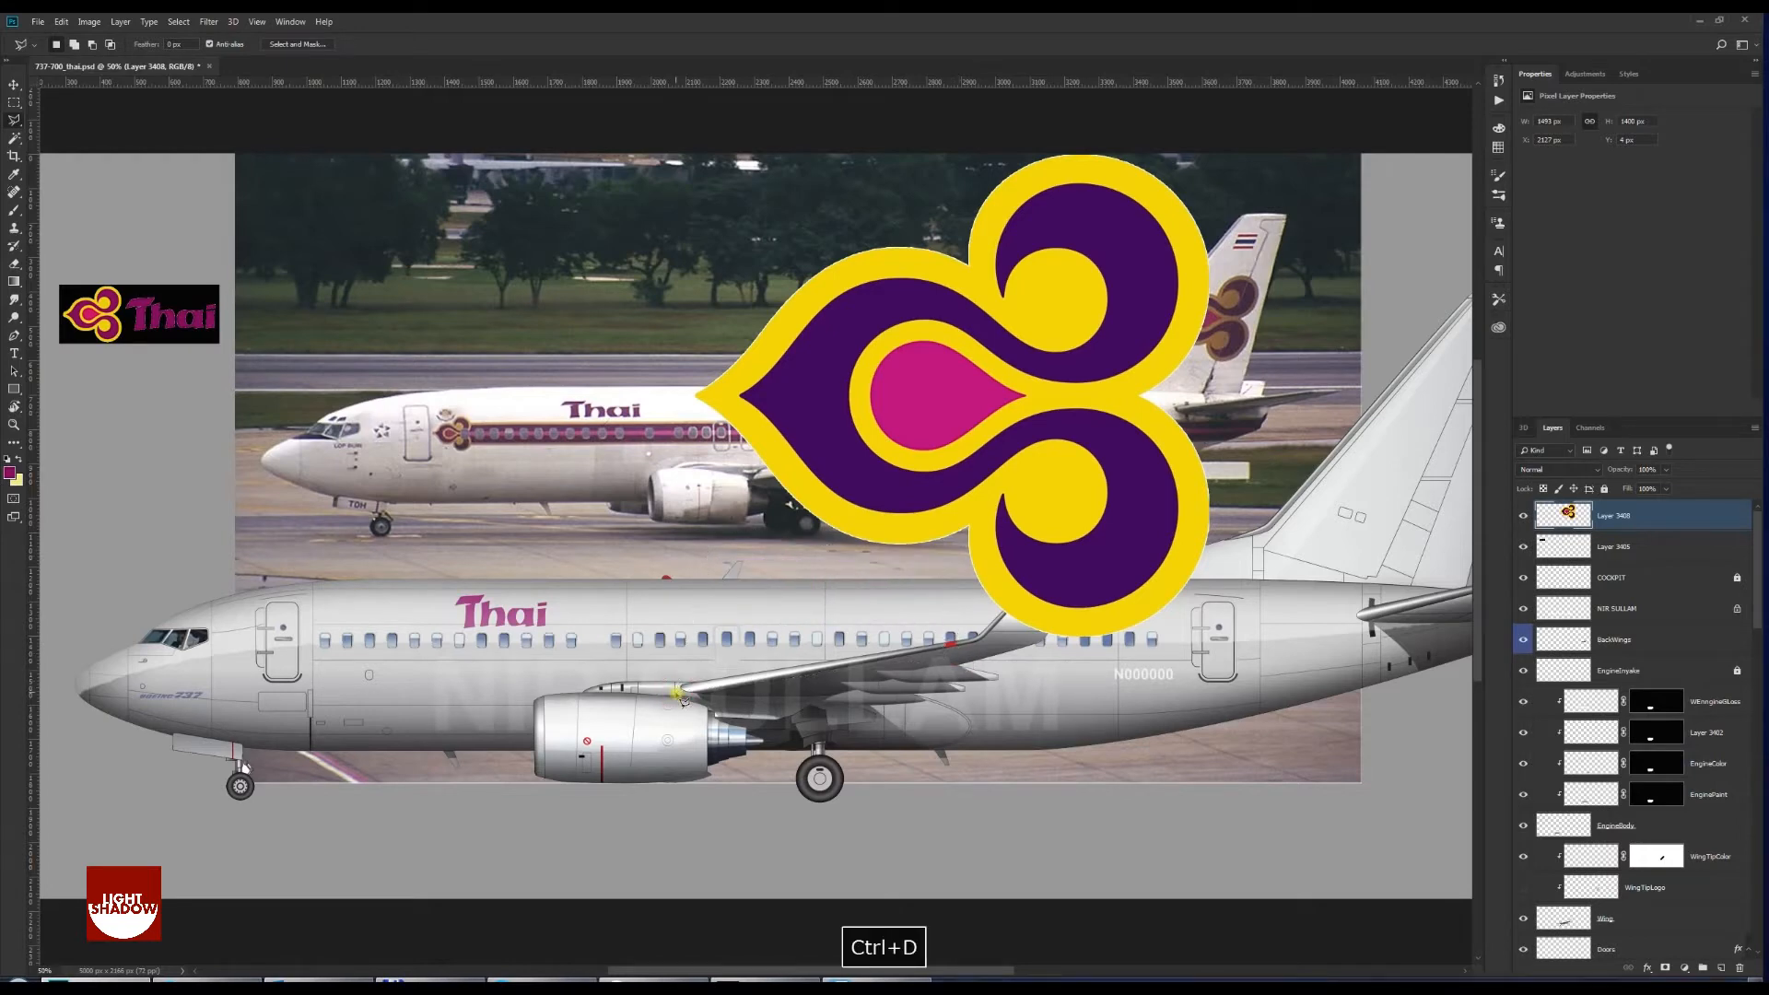
# Convert the orchid logo layer to a smart object and scale it down proportionally to about 32%
pyautogui.rightClick(1670, 516)
pyautogui.click(1576, 585)
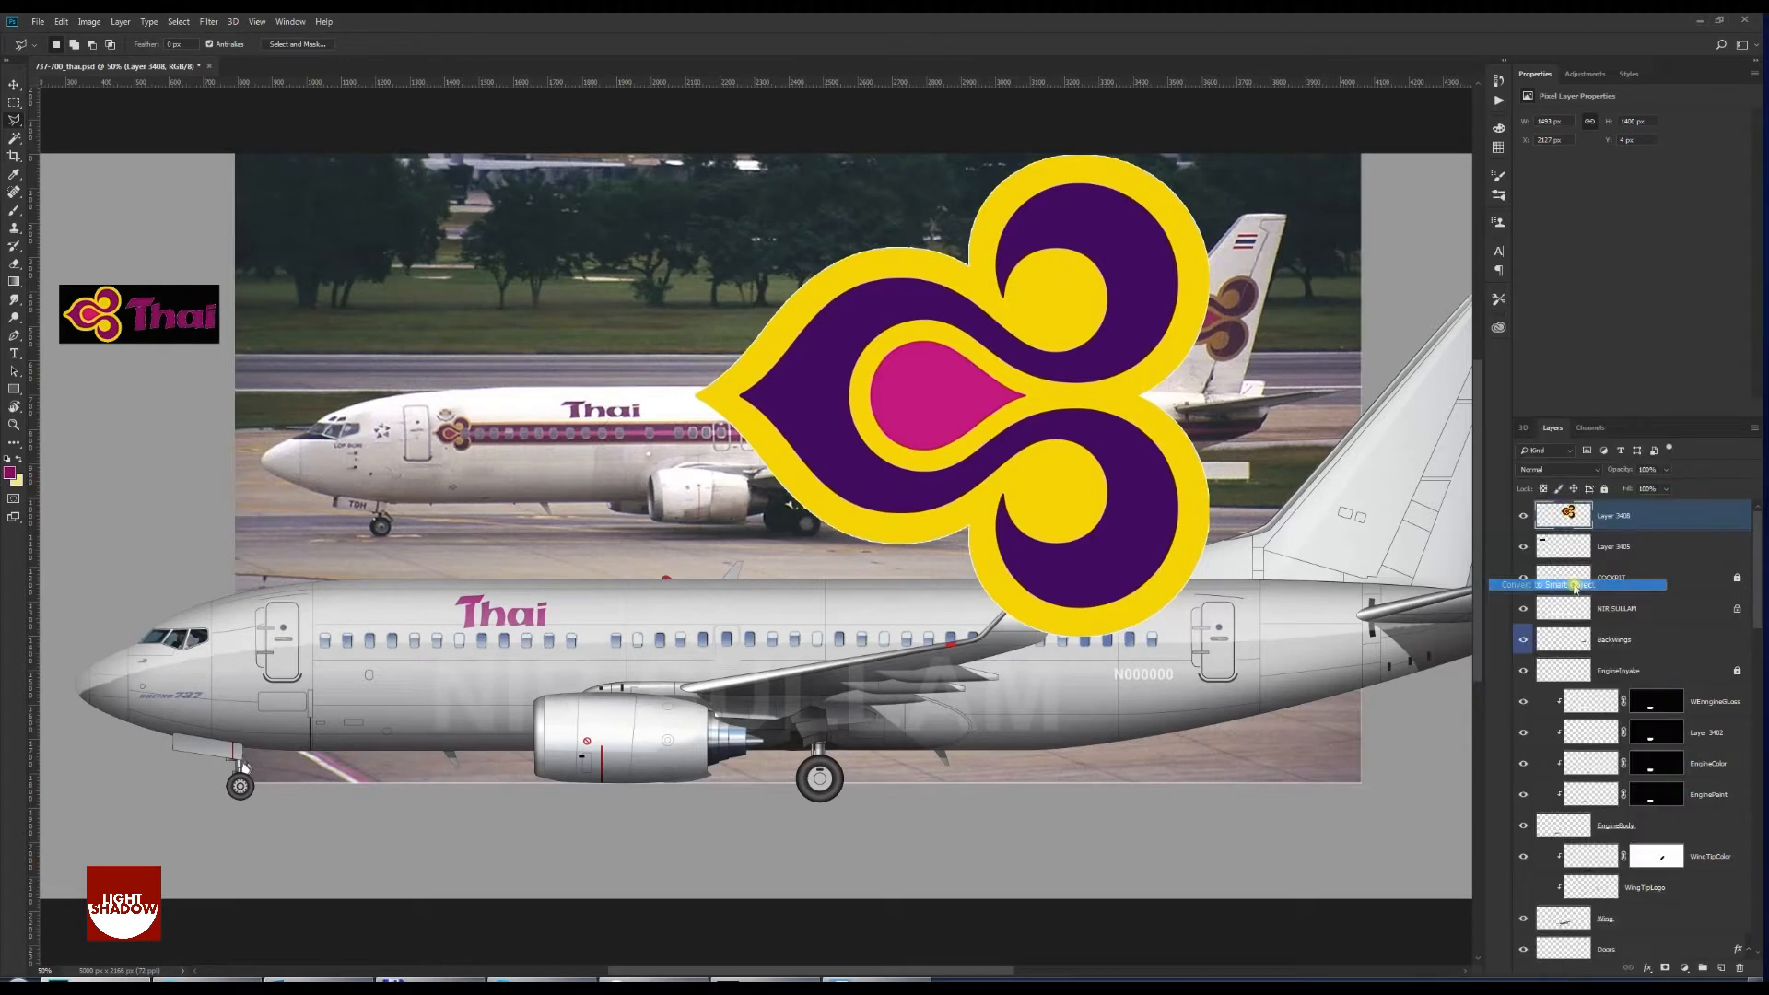
pyautogui.press('space')
pyautogui.moveTo(594, 608); pyautogui.dragTo(472, 624)
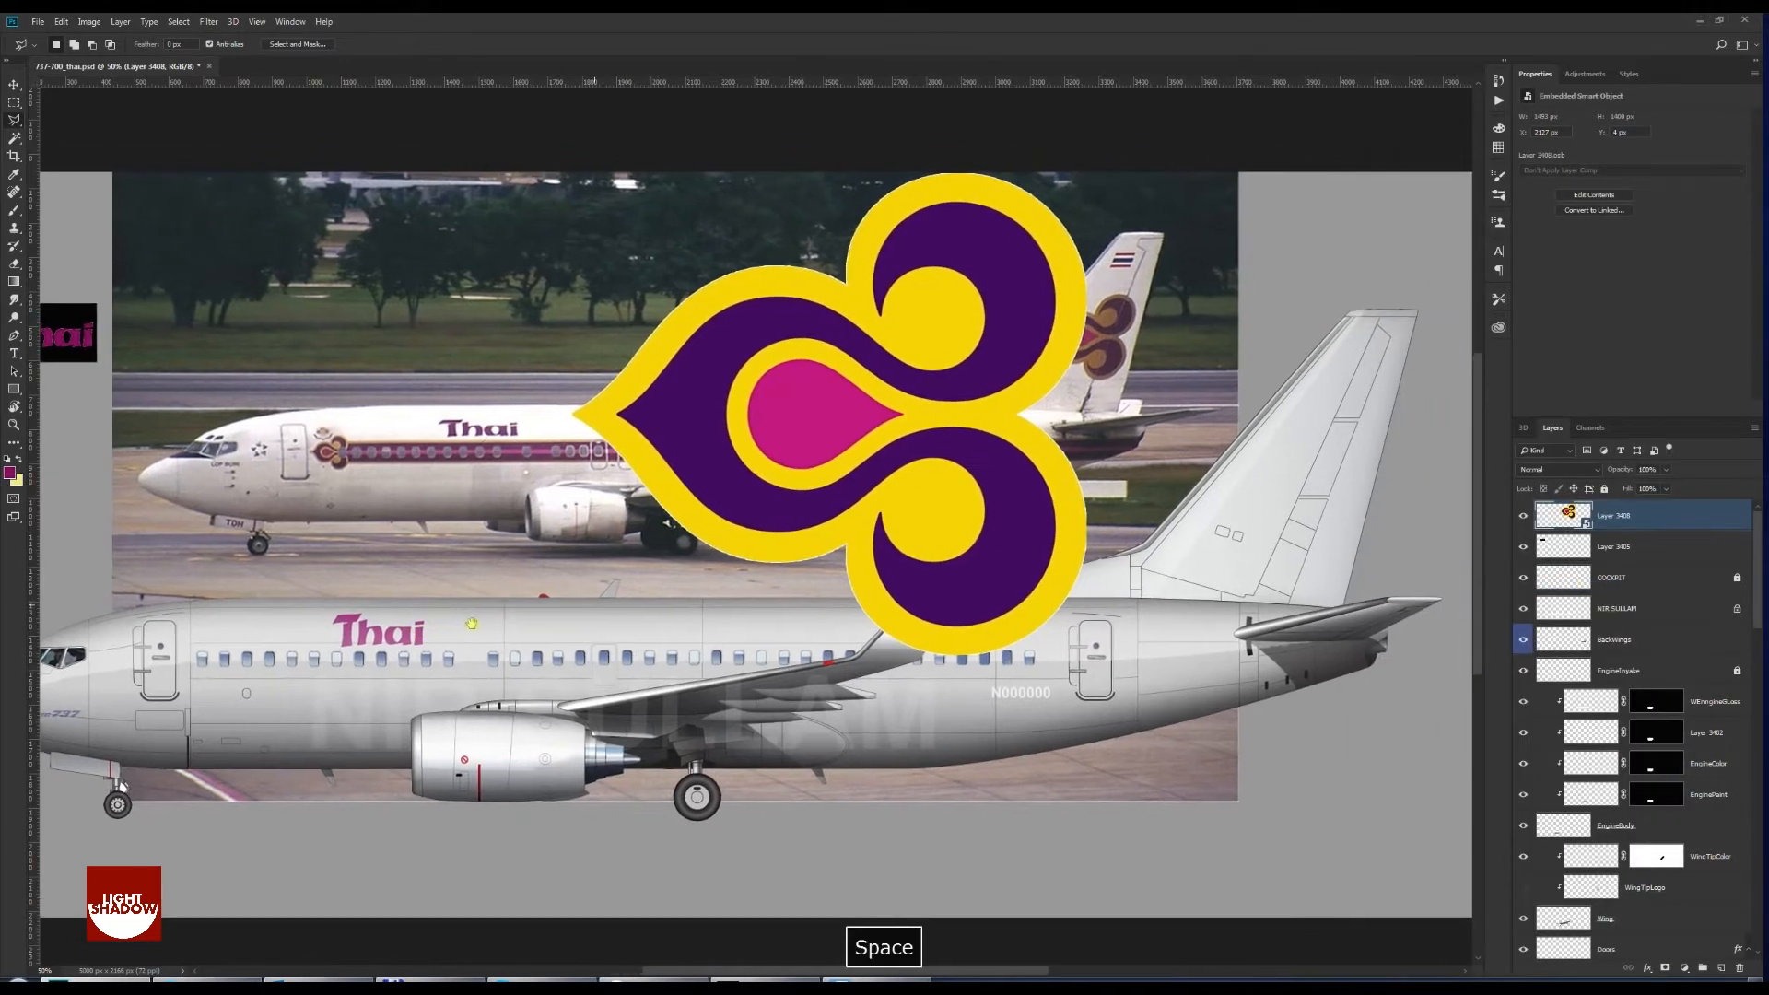
pyautogui.hotkey('ctrl', 't')
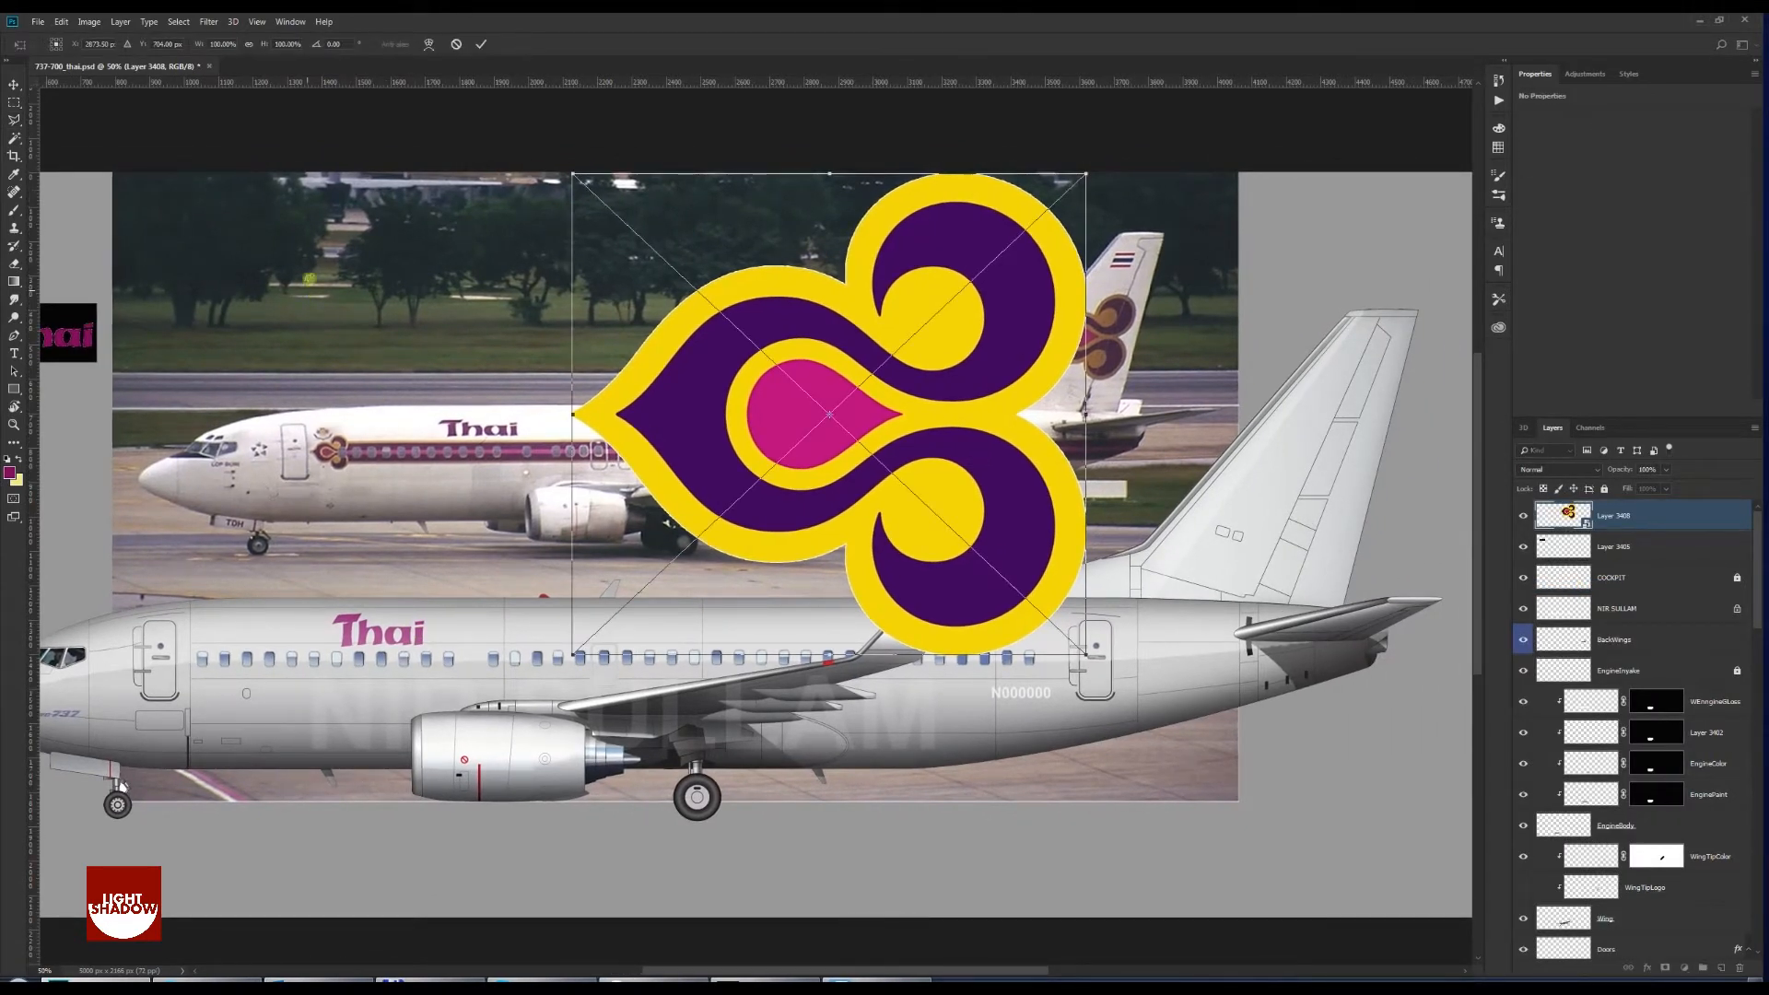
pyautogui.moveTo(570, 174); pyautogui.dragTo(918, 503)
pyautogui.press('Return')
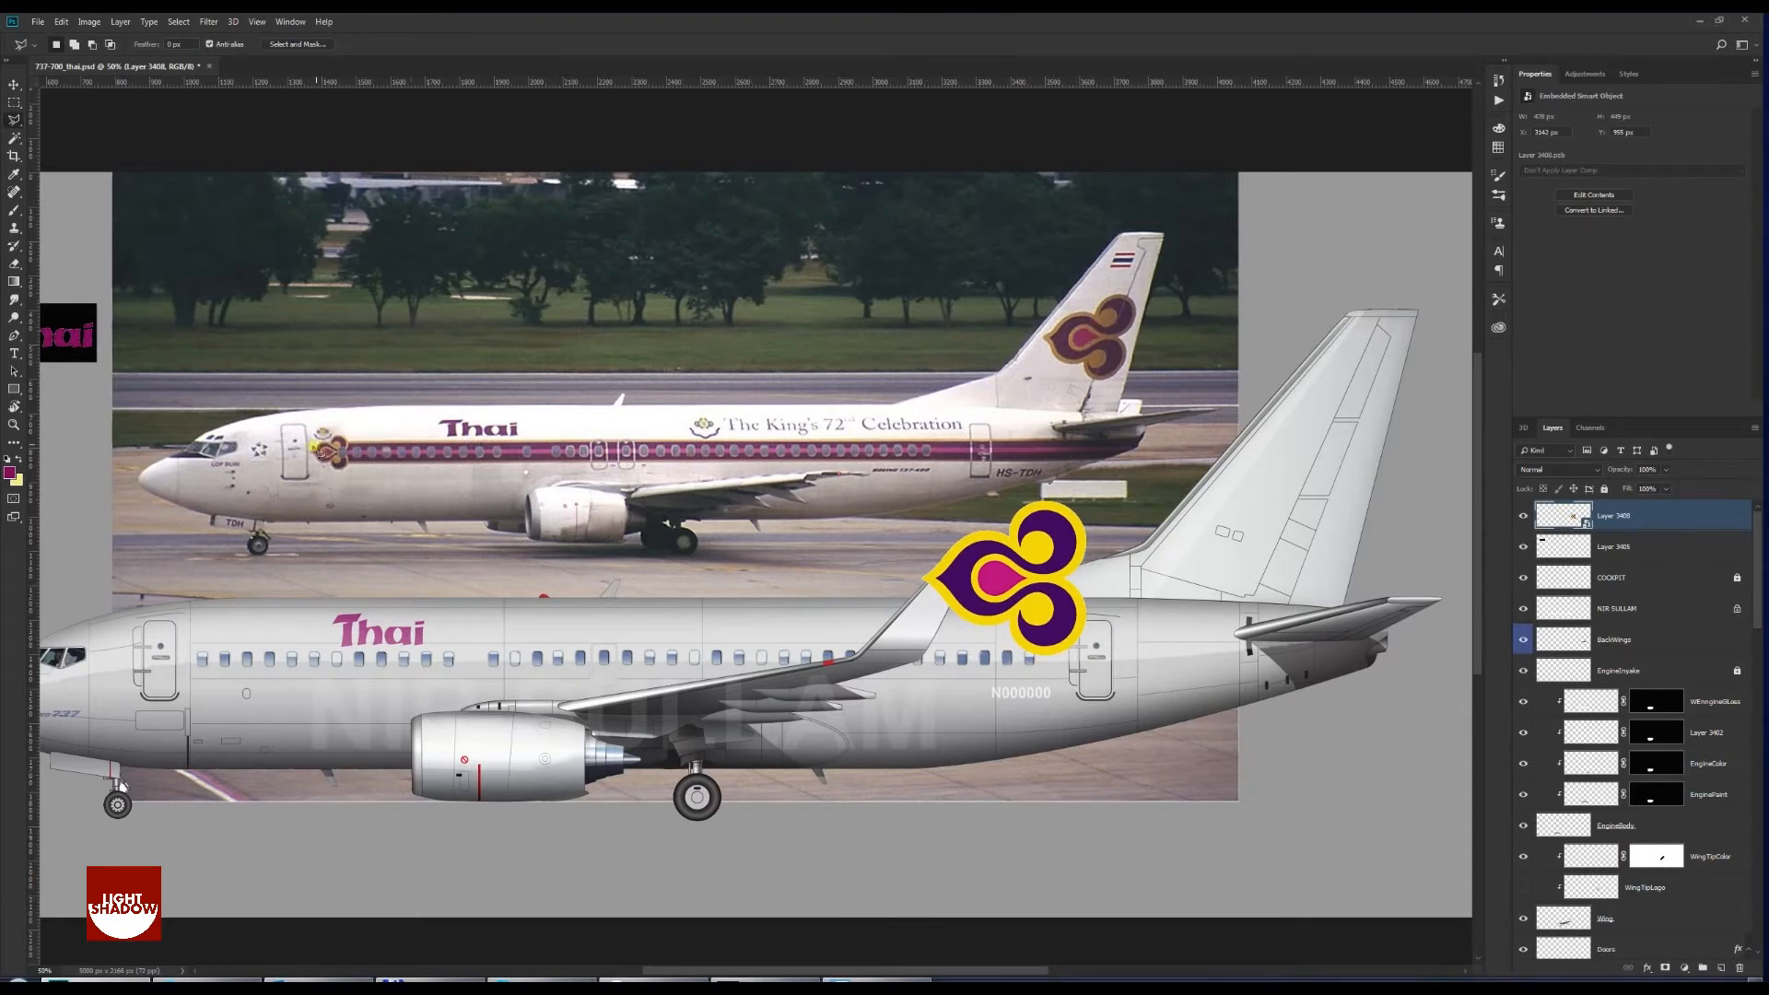
# Place the orchid logo on the template's tail fin, shrink it to about 26% and centre it on the fin
pyautogui.press('v')
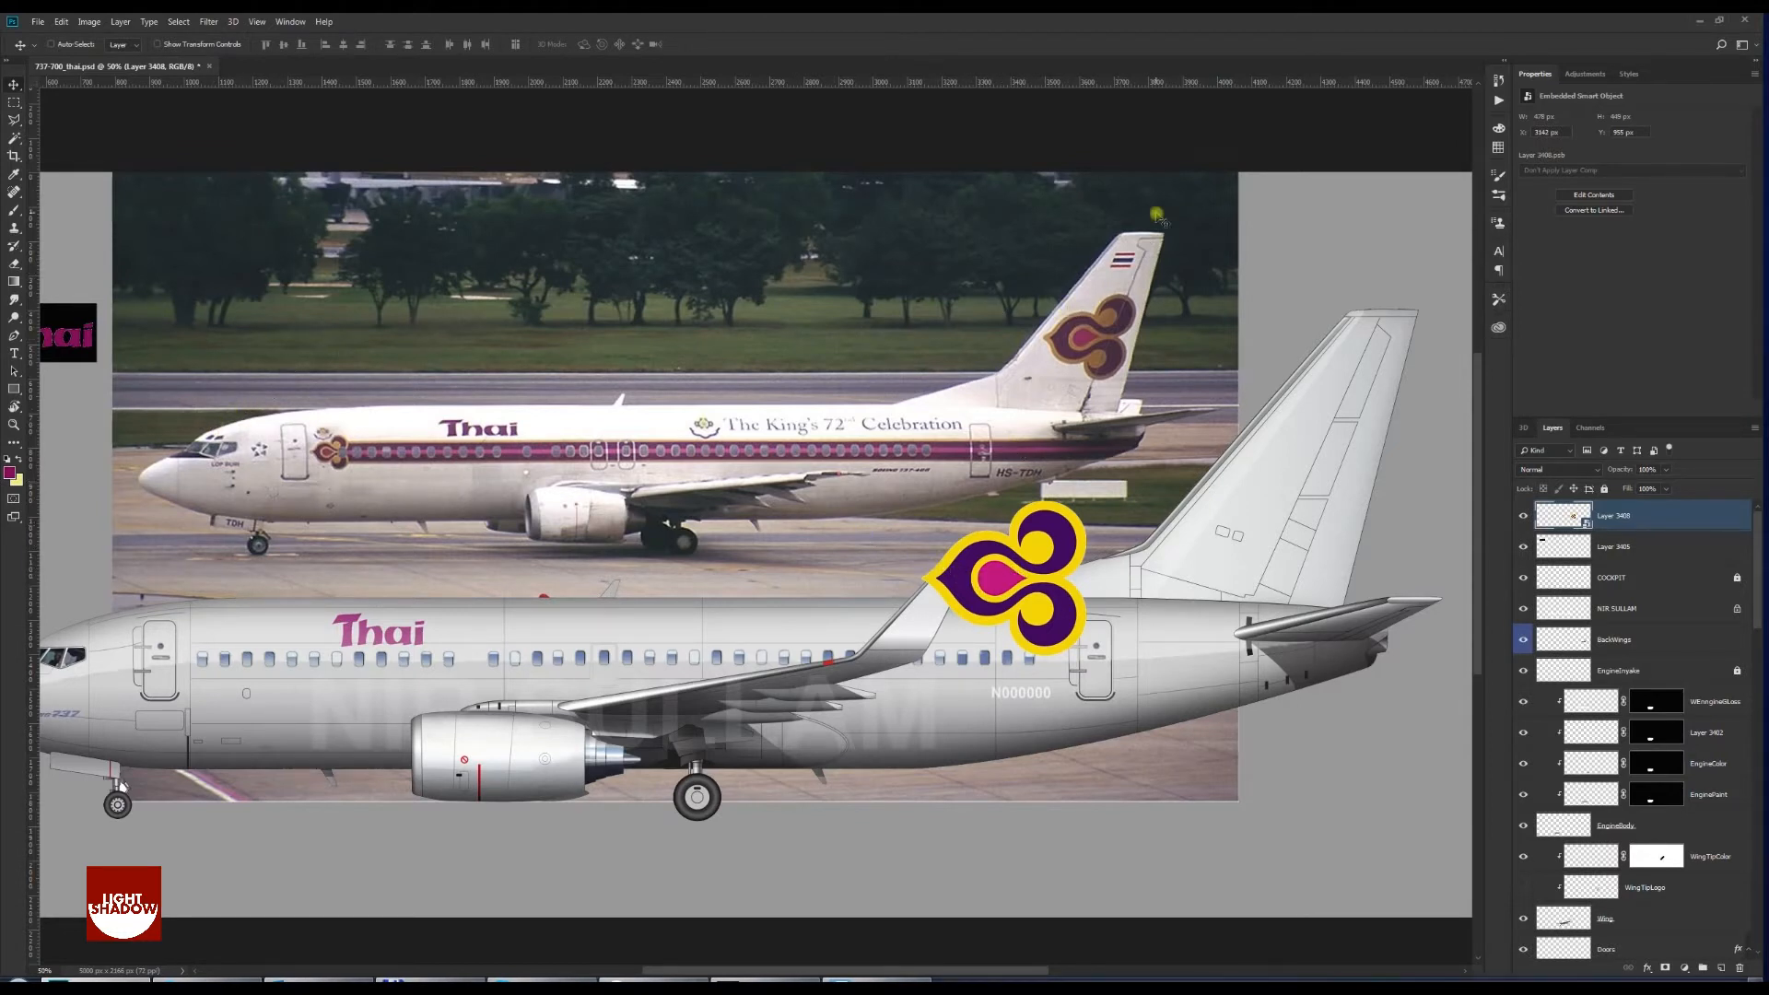
pyautogui.moveTo(1003, 586); pyautogui.dragTo(1284, 482)
pyautogui.hotkey('ctrl', 't')
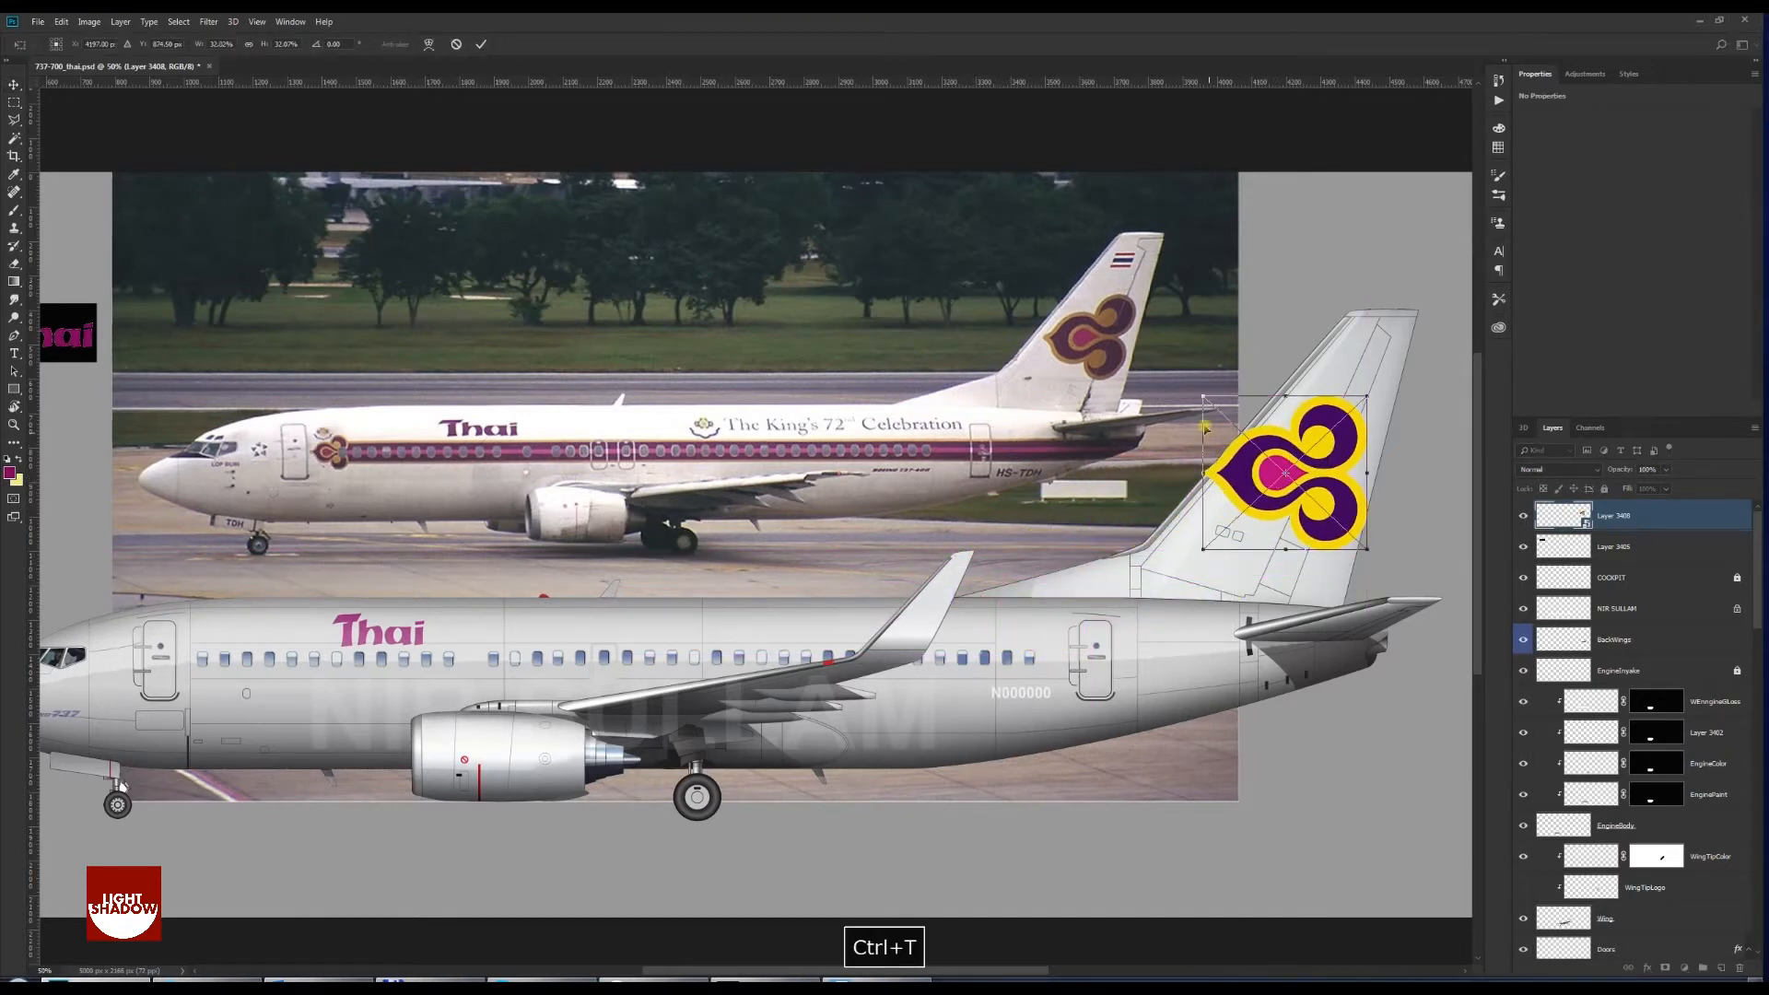
pyautogui.moveTo(1200, 394); pyautogui.dragTo(1232, 422)
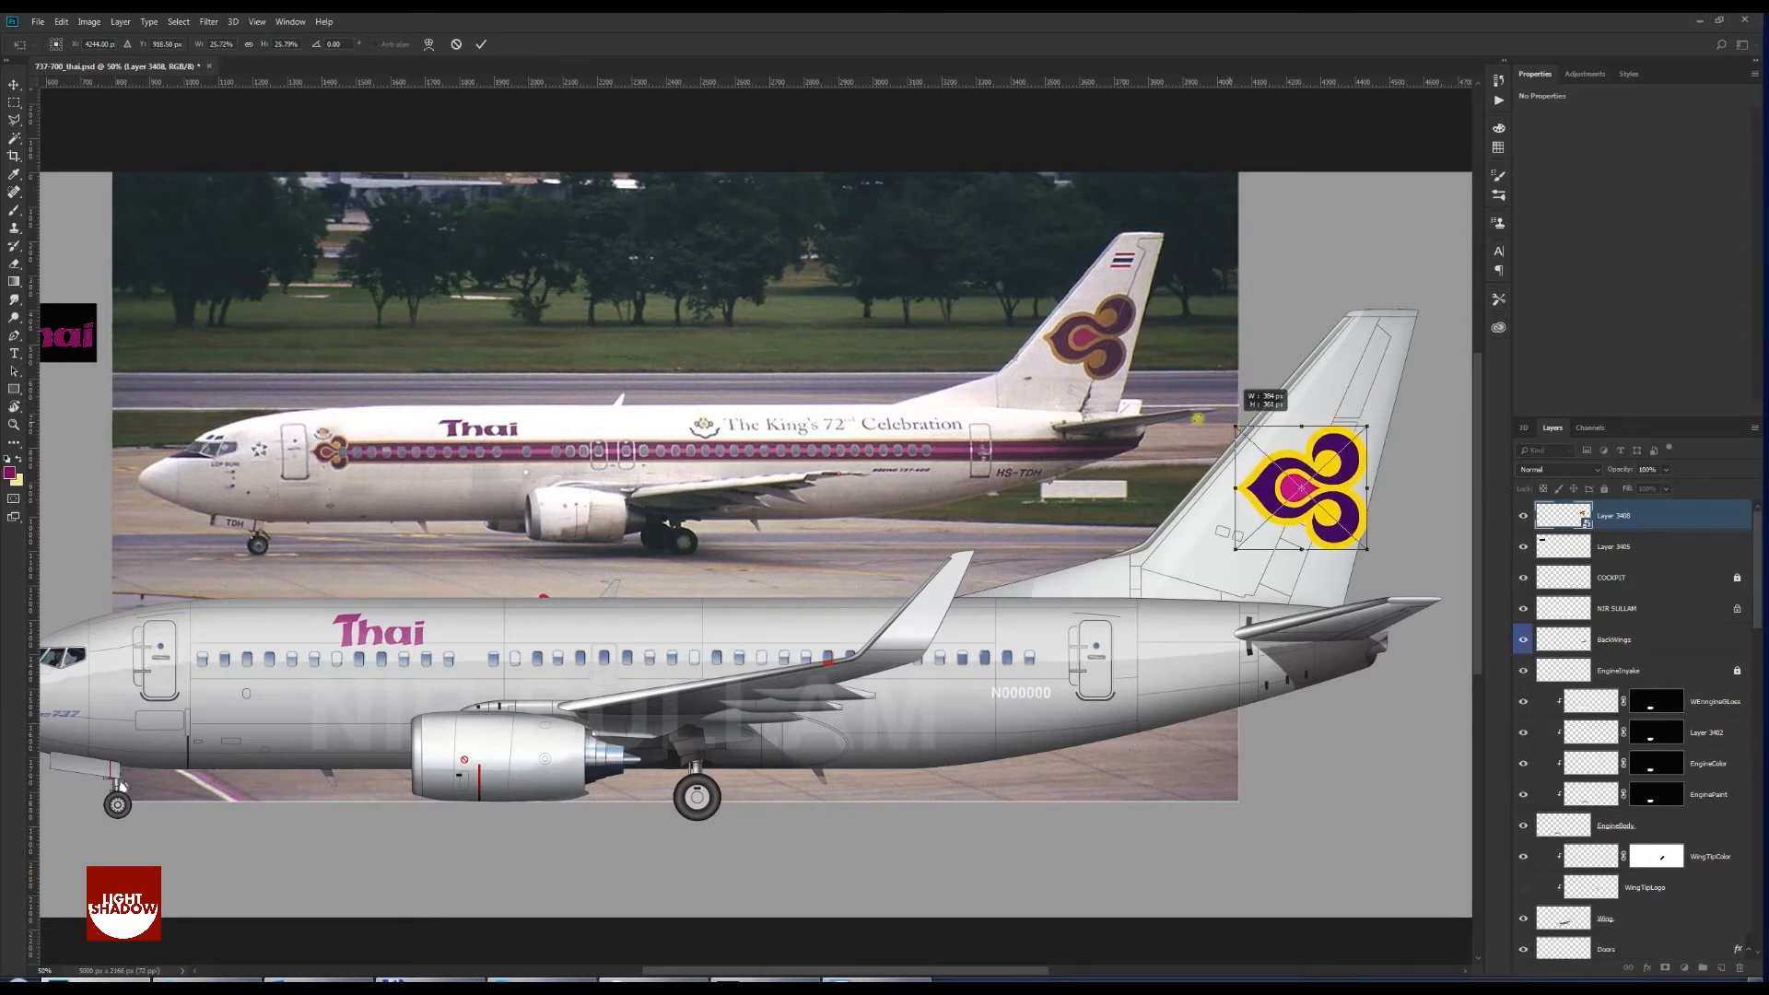
pyautogui.press('Return')
pyautogui.moveTo(1283, 503); pyautogui.dragTo(1270, 489)
# Duplicate the tail logo and position the copy on the forward fuselage over the front door
pyautogui.press('space')
pyautogui.moveTo(1074, 440); pyautogui.dragTo(983, 434)
pyautogui.moveTo(829, 454); pyautogui.dragTo(937, 451)
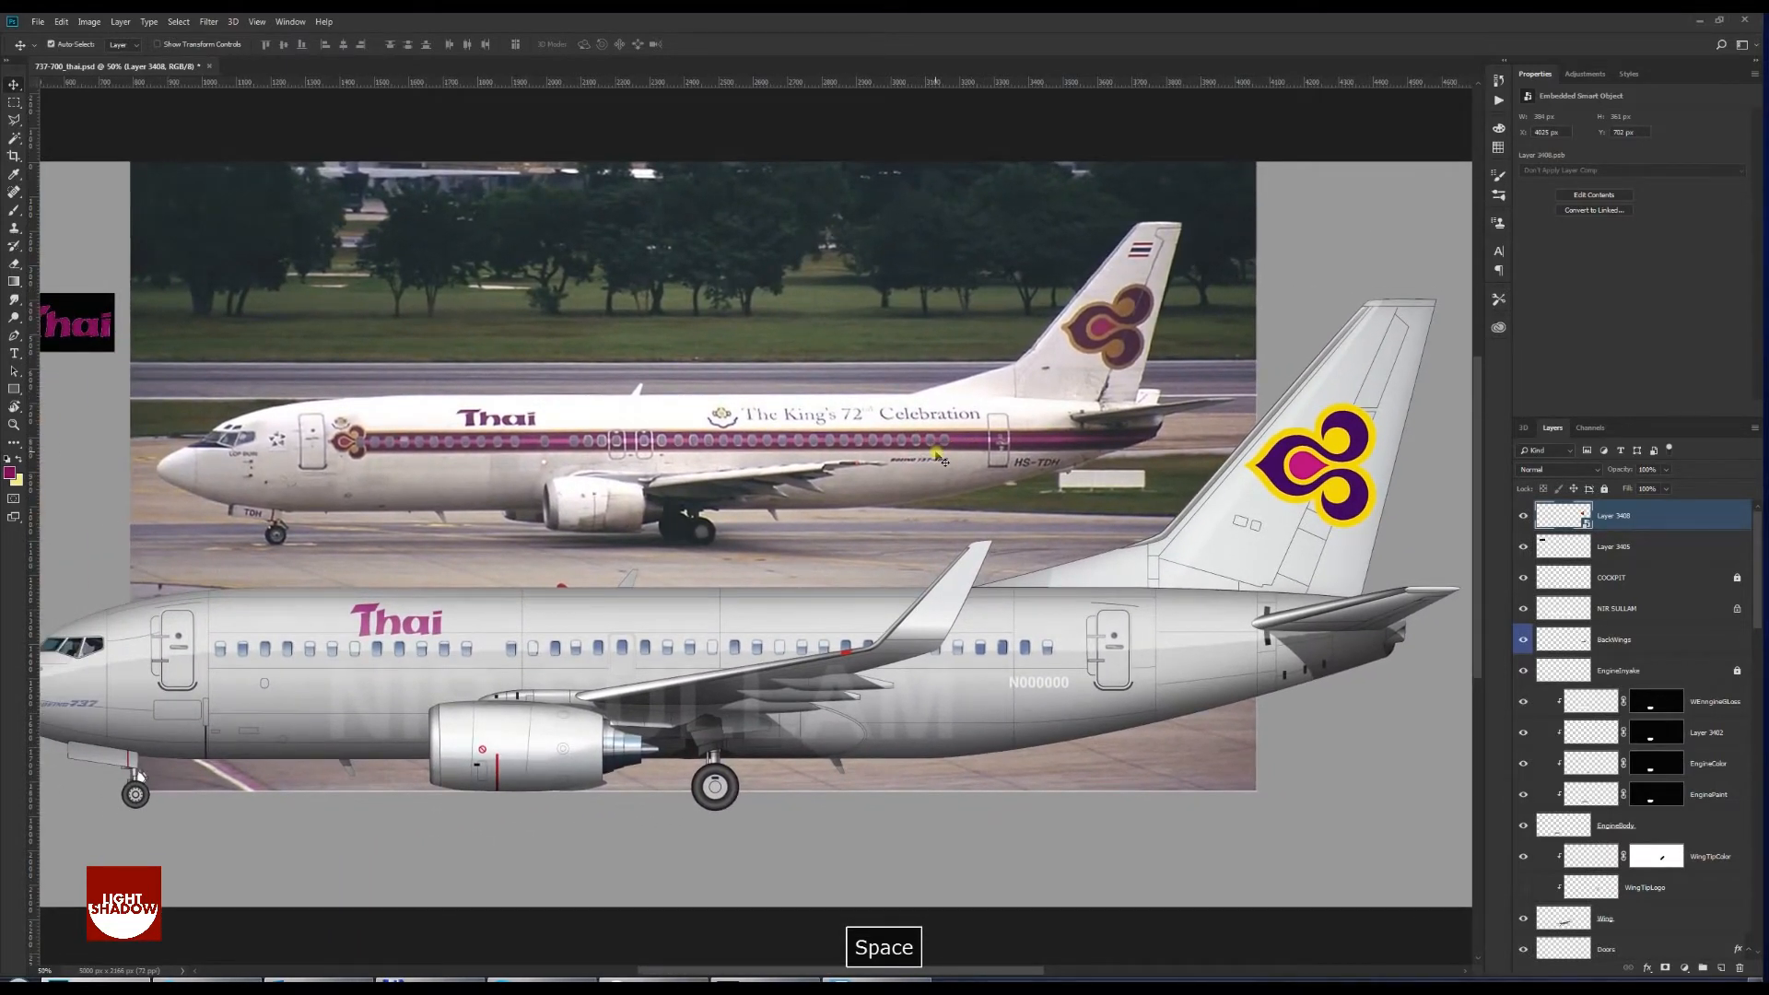
pyautogui.hotkey('ctrl', 'j')
pyautogui.moveTo(1313, 461); pyautogui.dragTo(219, 645)
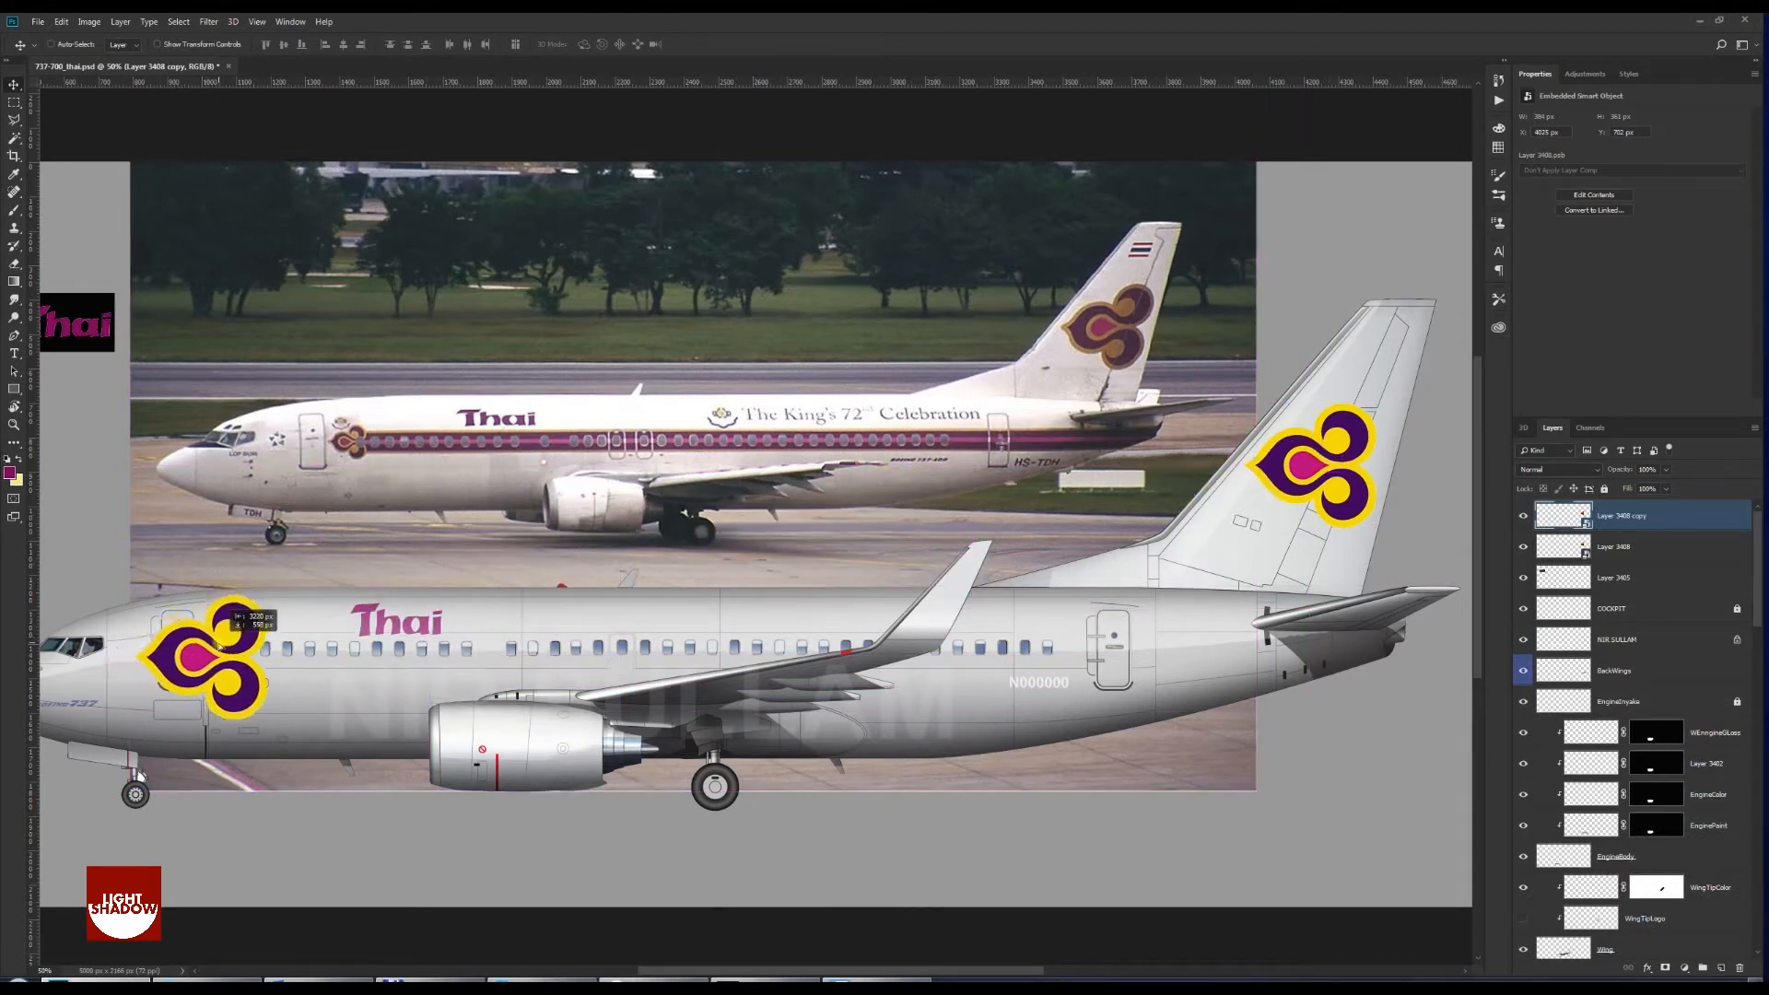
pyautogui.press('Return')
# Distort the tail fin logo by its corners so that it slants with the fin like the reference photo
pyautogui.moveTo(1106, 352); pyautogui.dragTo(848, 370)
pyautogui.hotkey('ctrl', '+')
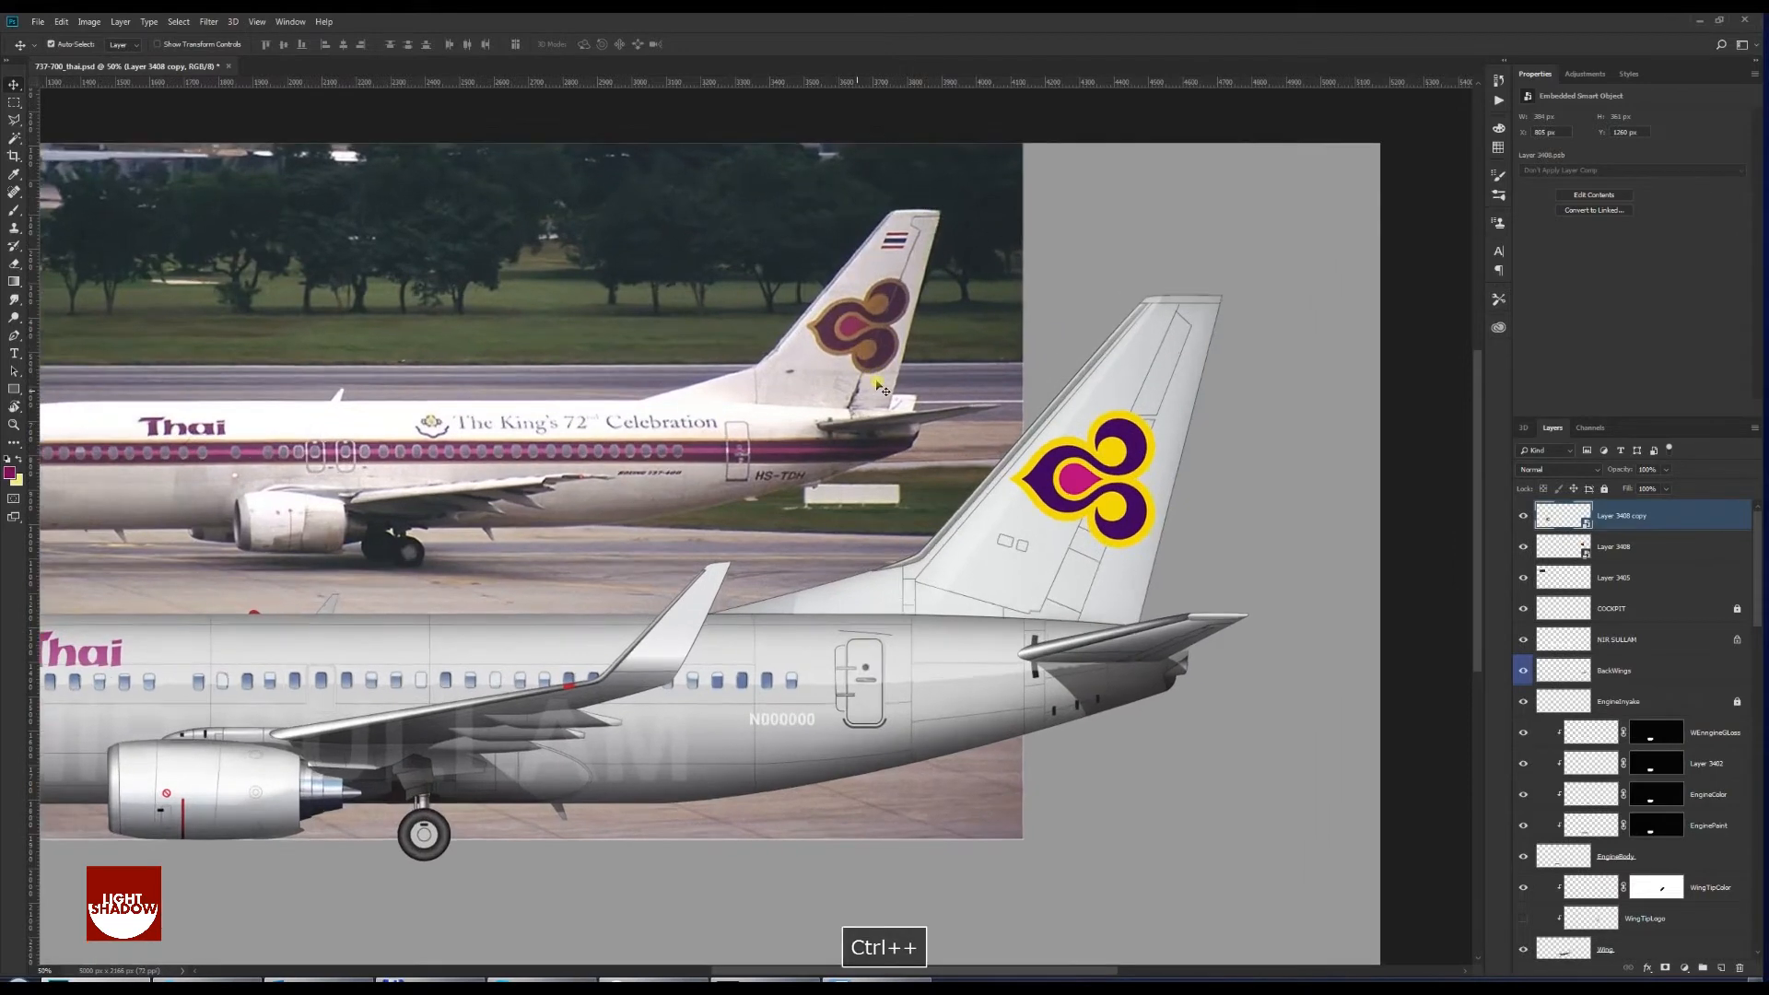
pyautogui.moveTo(1108, 469); pyautogui.dragTo(954, 505)
pyautogui.keyDown('ctrl'); pyautogui.click(963, 465); pyautogui.keyUp('ctrl')
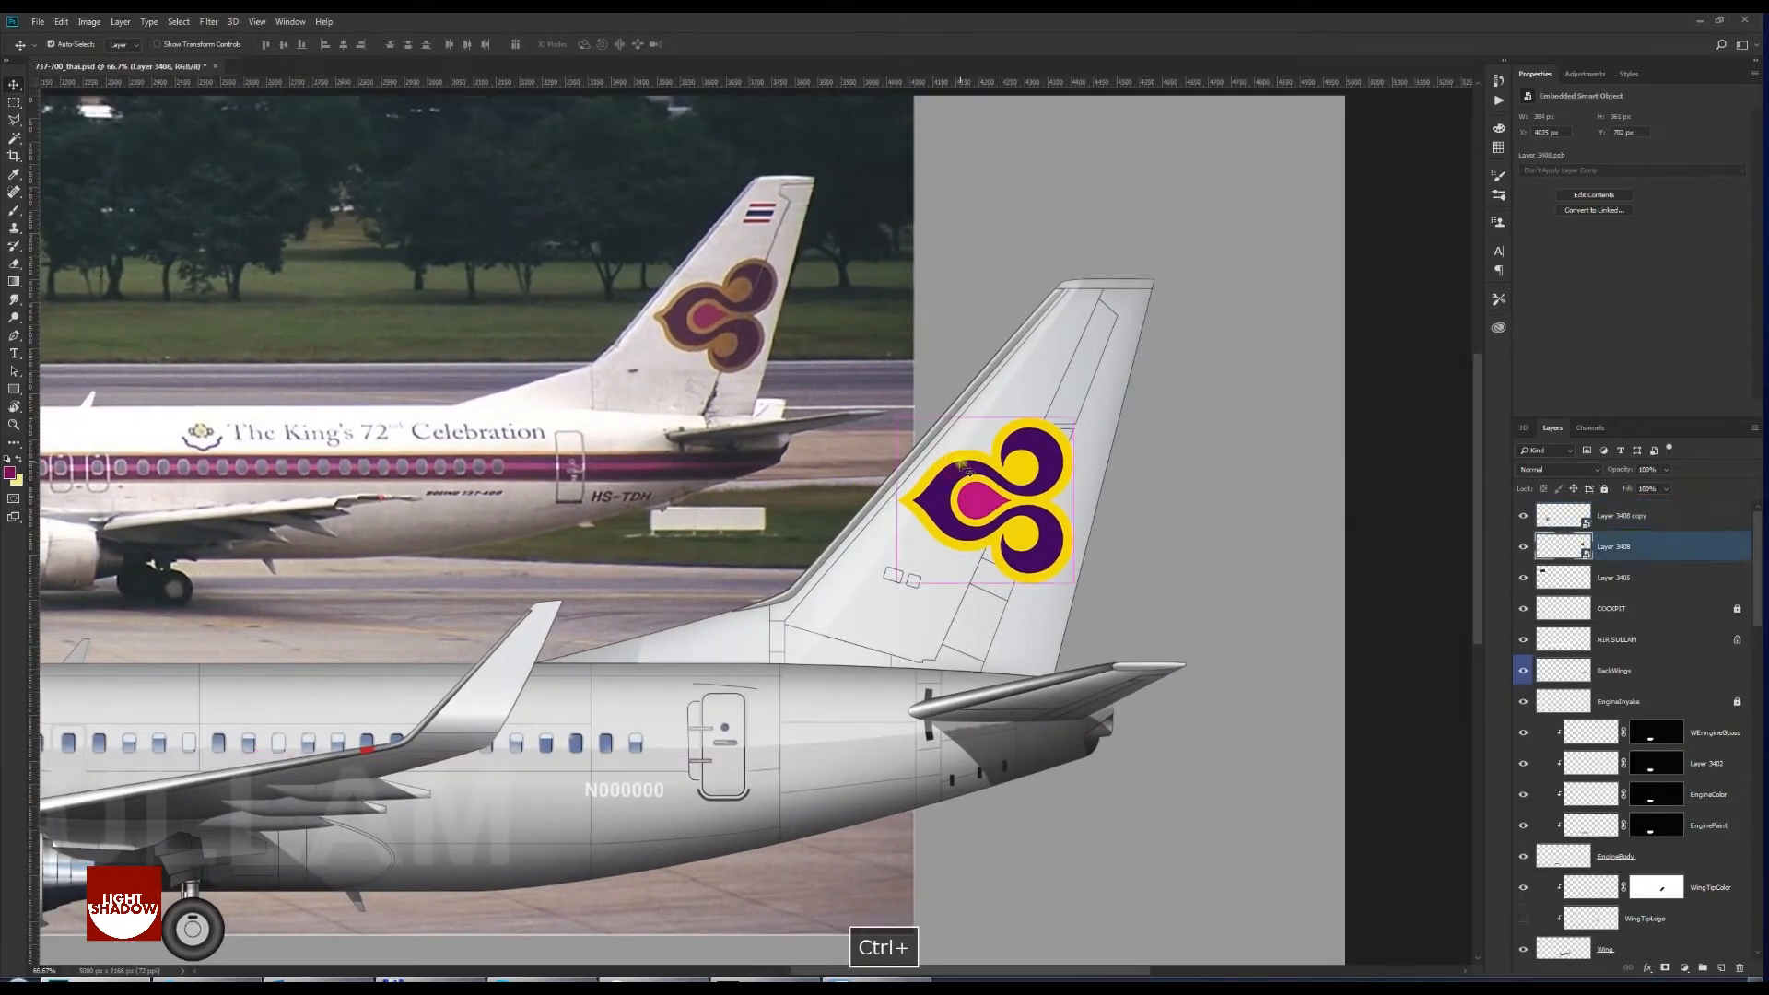
pyautogui.hotkey('ctrl', 't')
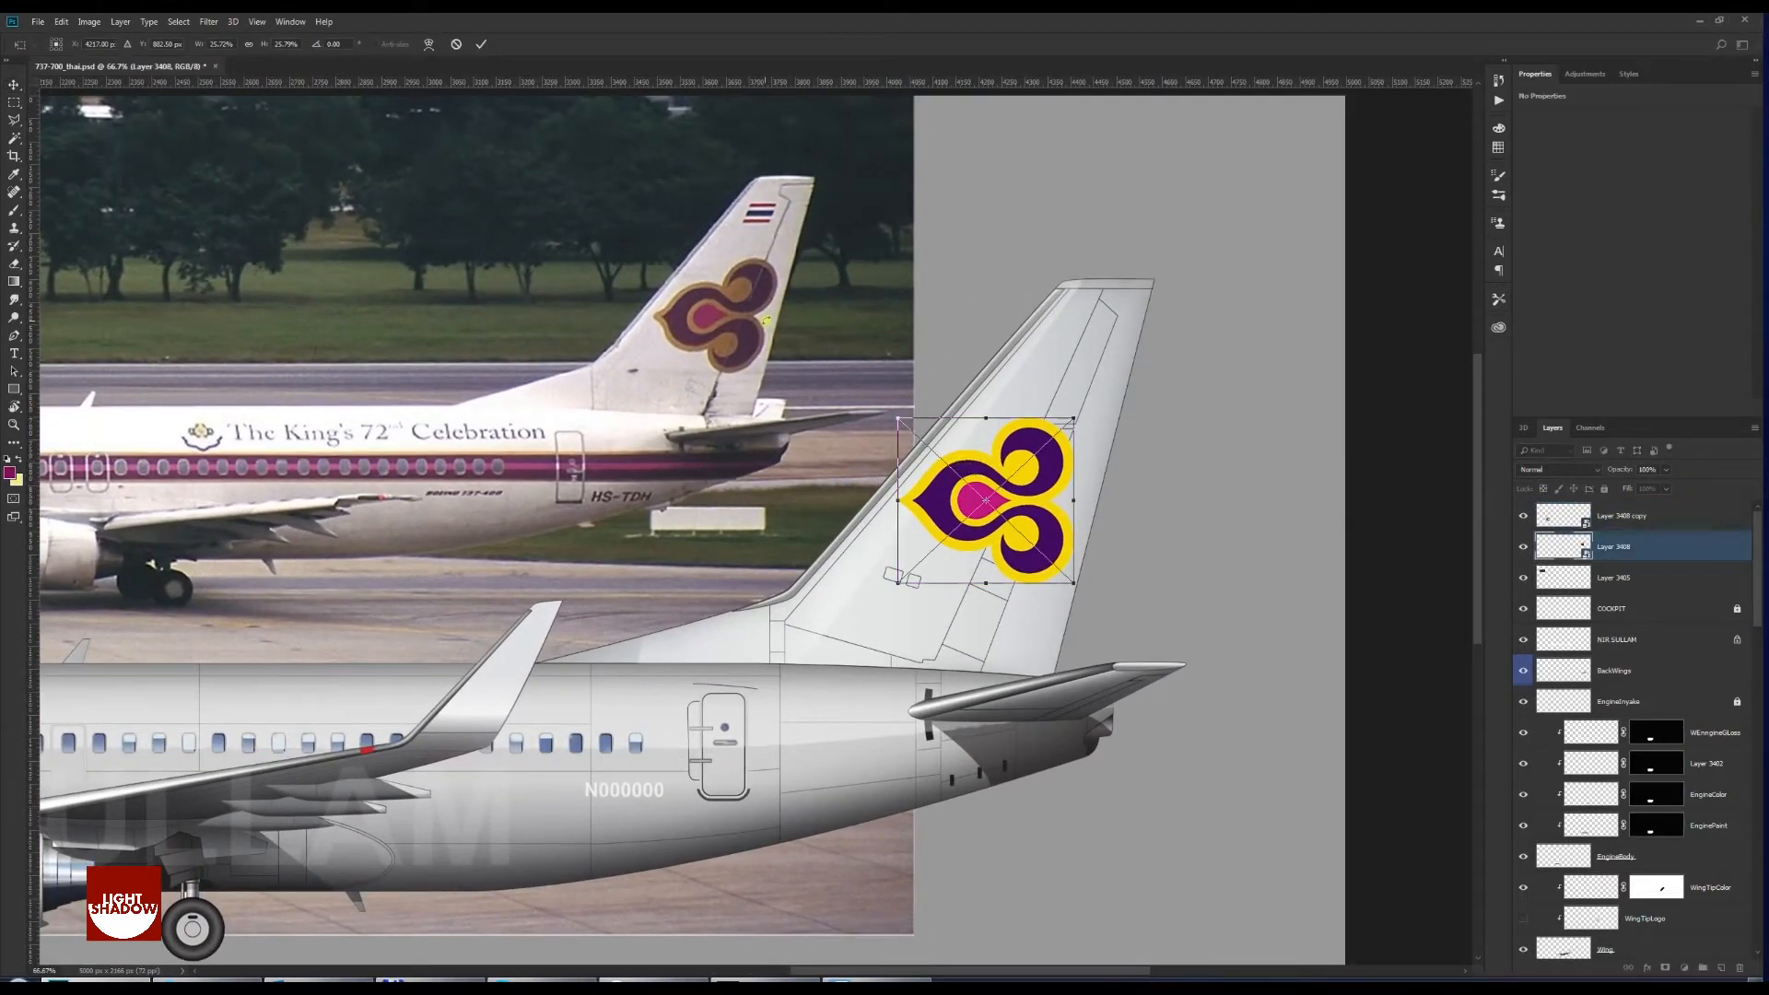
pyautogui.rightClick(970, 468)
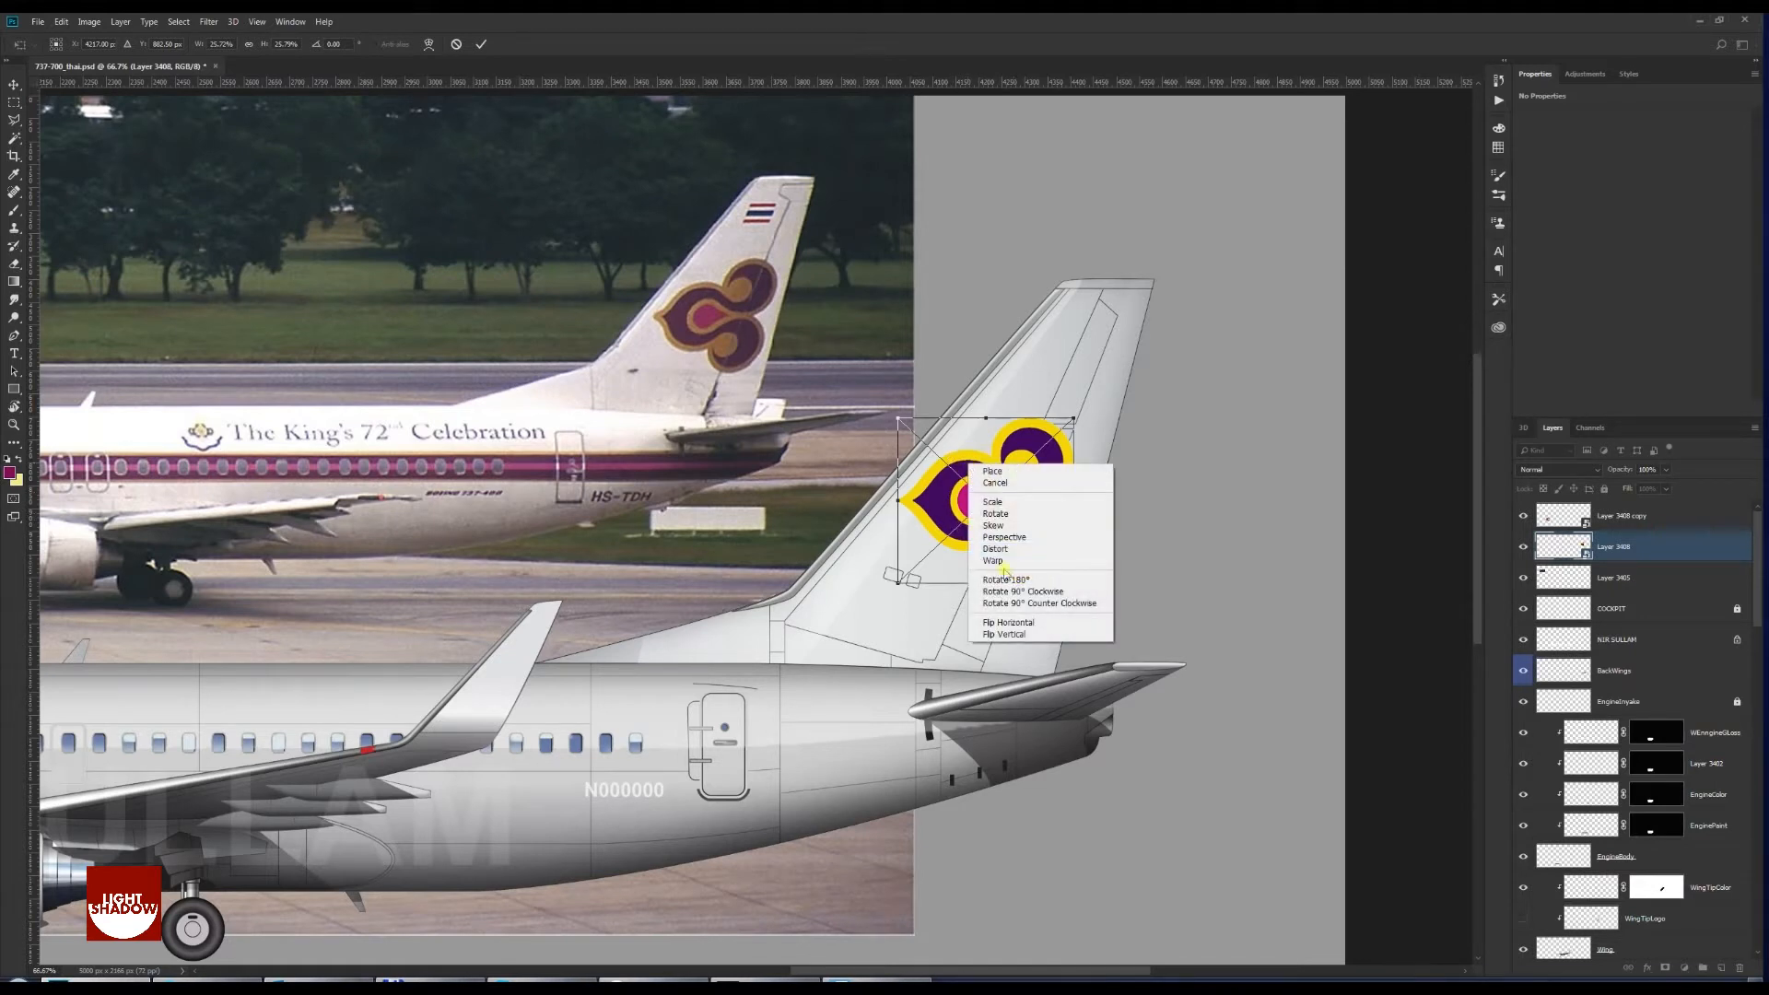
pyautogui.click(993, 503)
pyautogui.moveTo(1074, 419); pyautogui.dragTo(1102, 419)
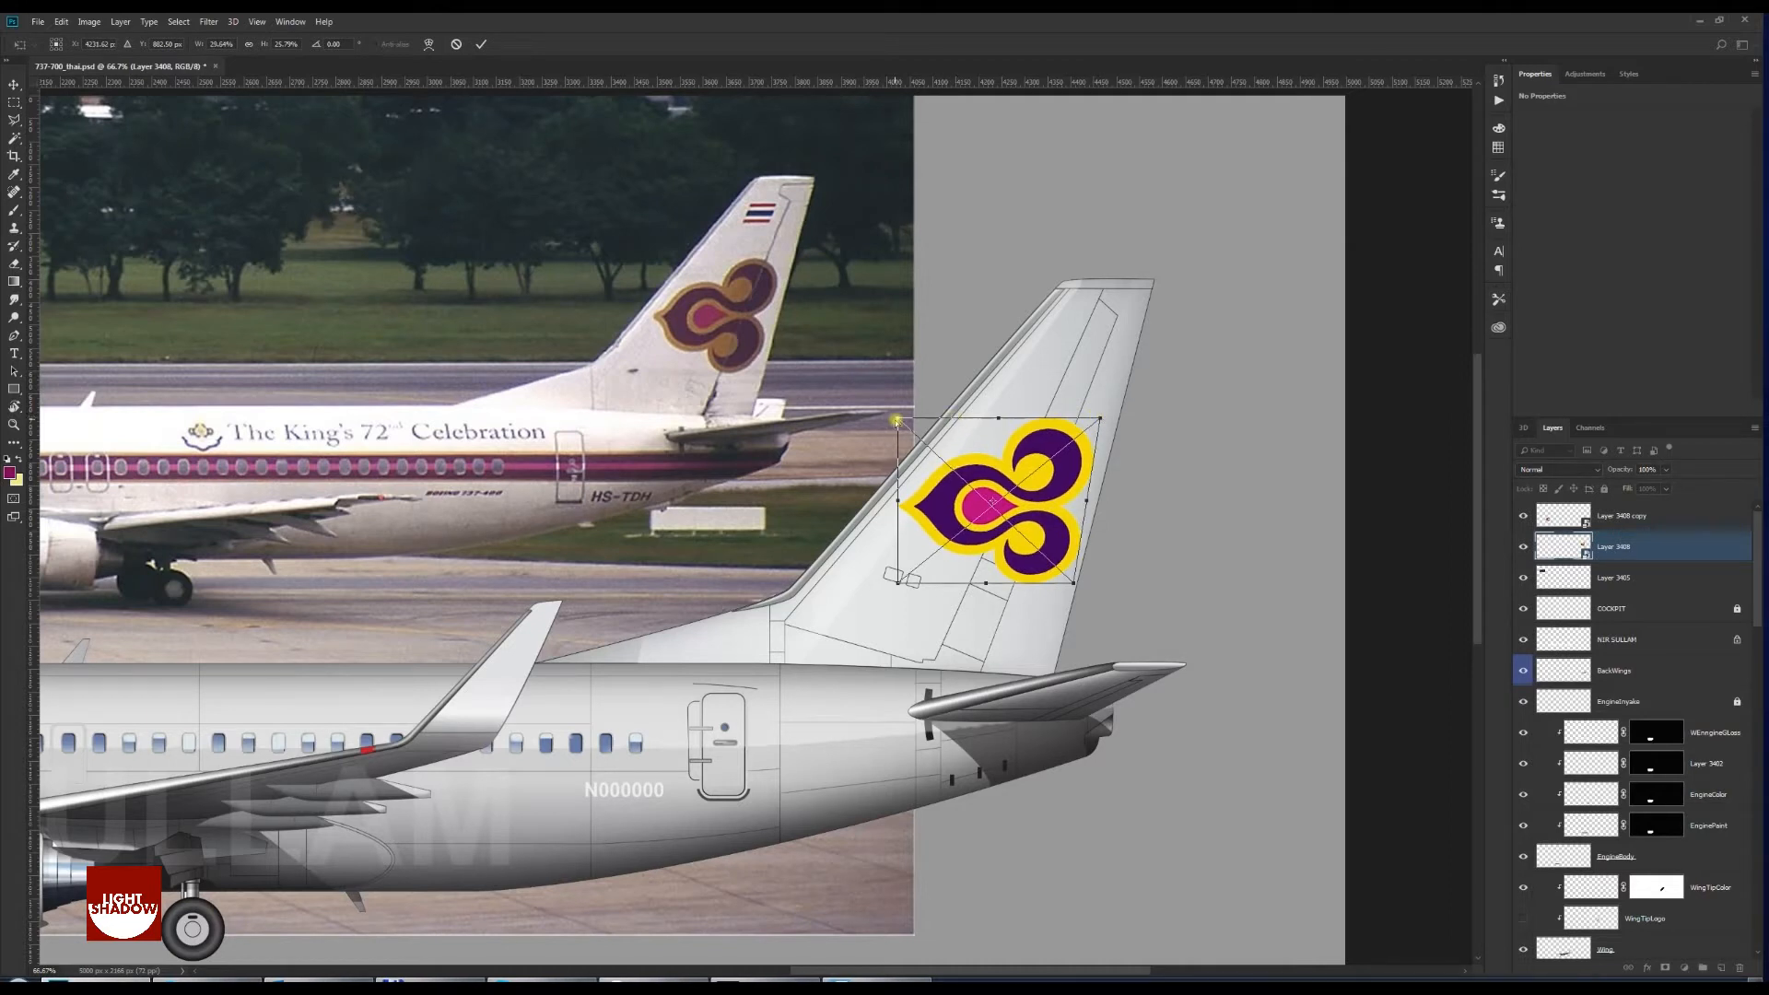
pyautogui.moveTo(898, 421); pyautogui.dragTo(937, 422)
pyautogui.moveTo(1075, 583); pyautogui.dragTo(1060, 581)
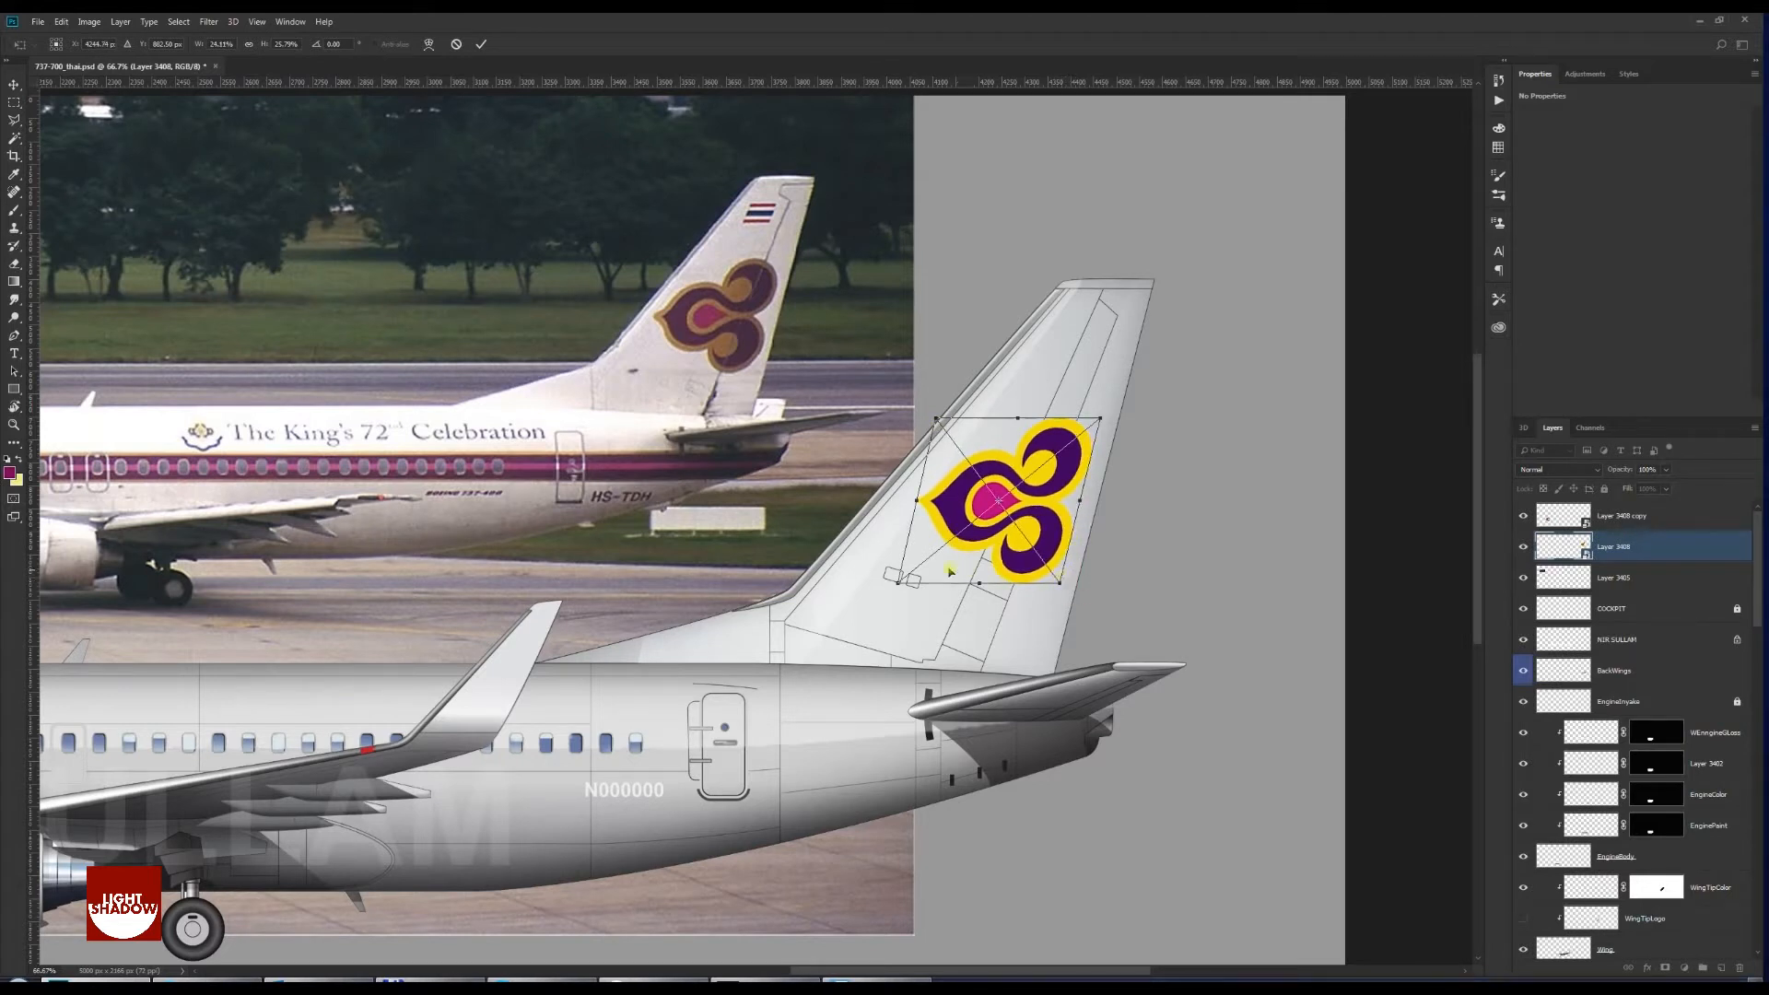
pyautogui.moveTo(900, 583); pyautogui.dragTo(897, 577)
pyautogui.press('Return')
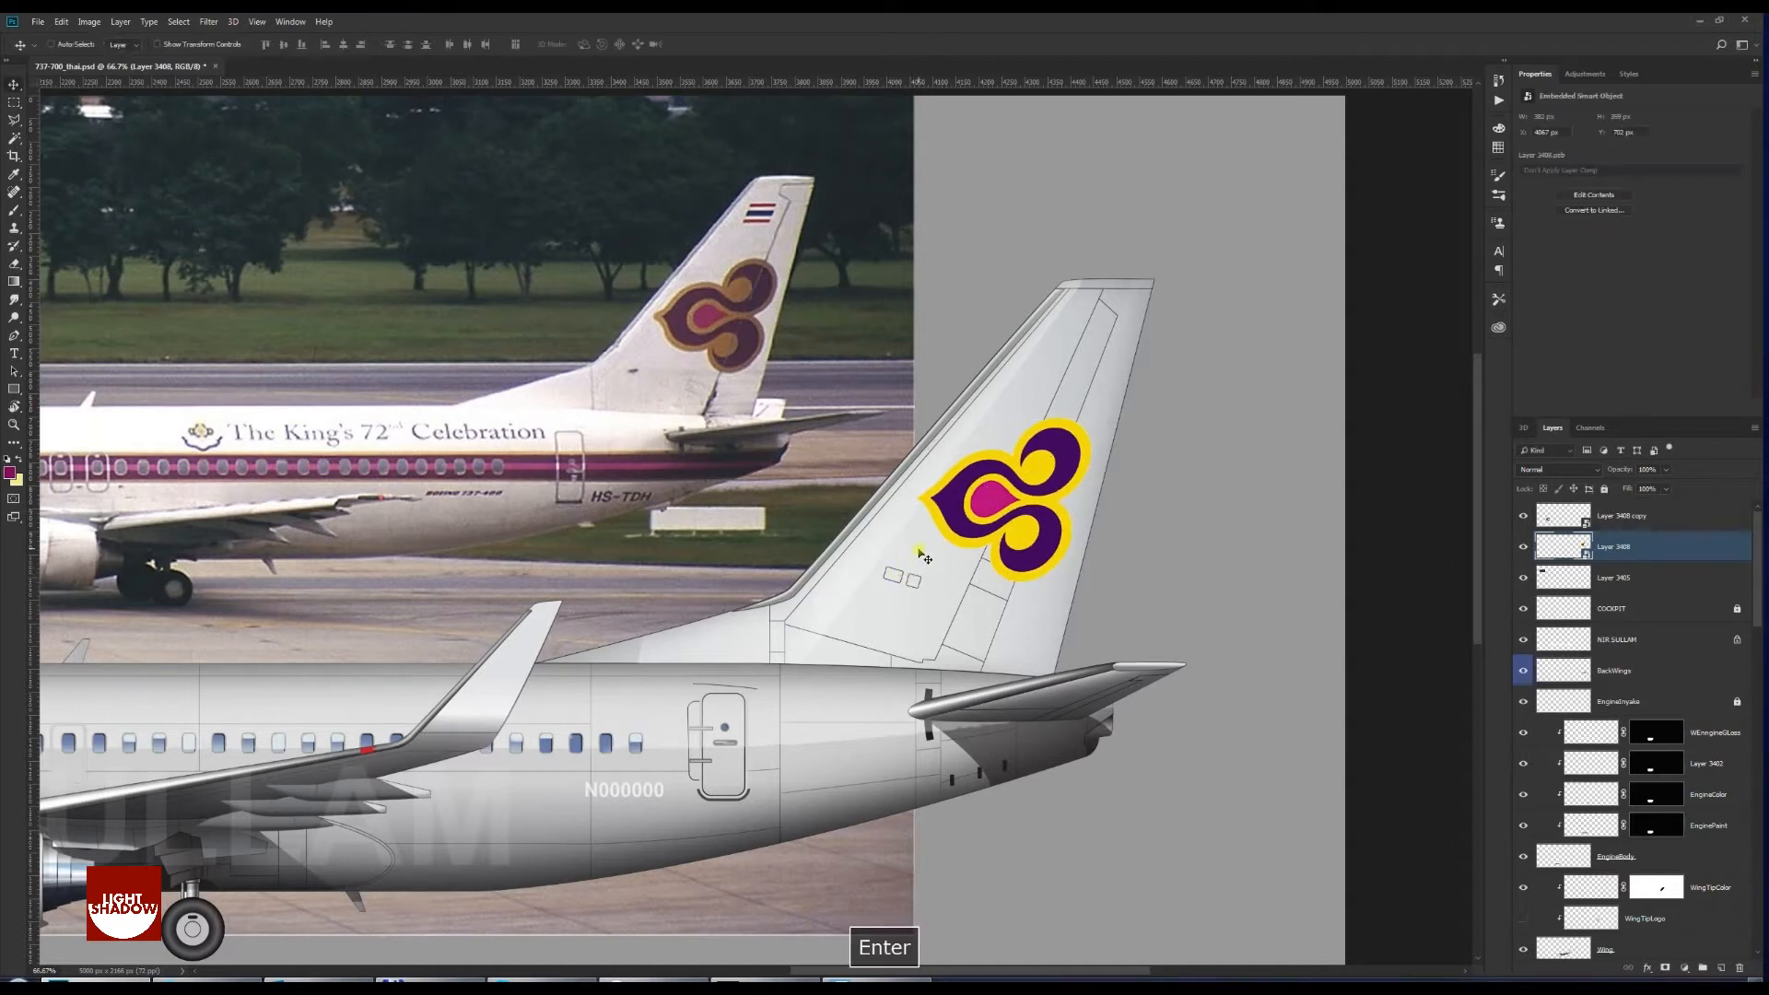
# Enlarge the slanted tail logo slightly and nudge it higher on the fin
pyautogui.hotkey('ctrl', 't')
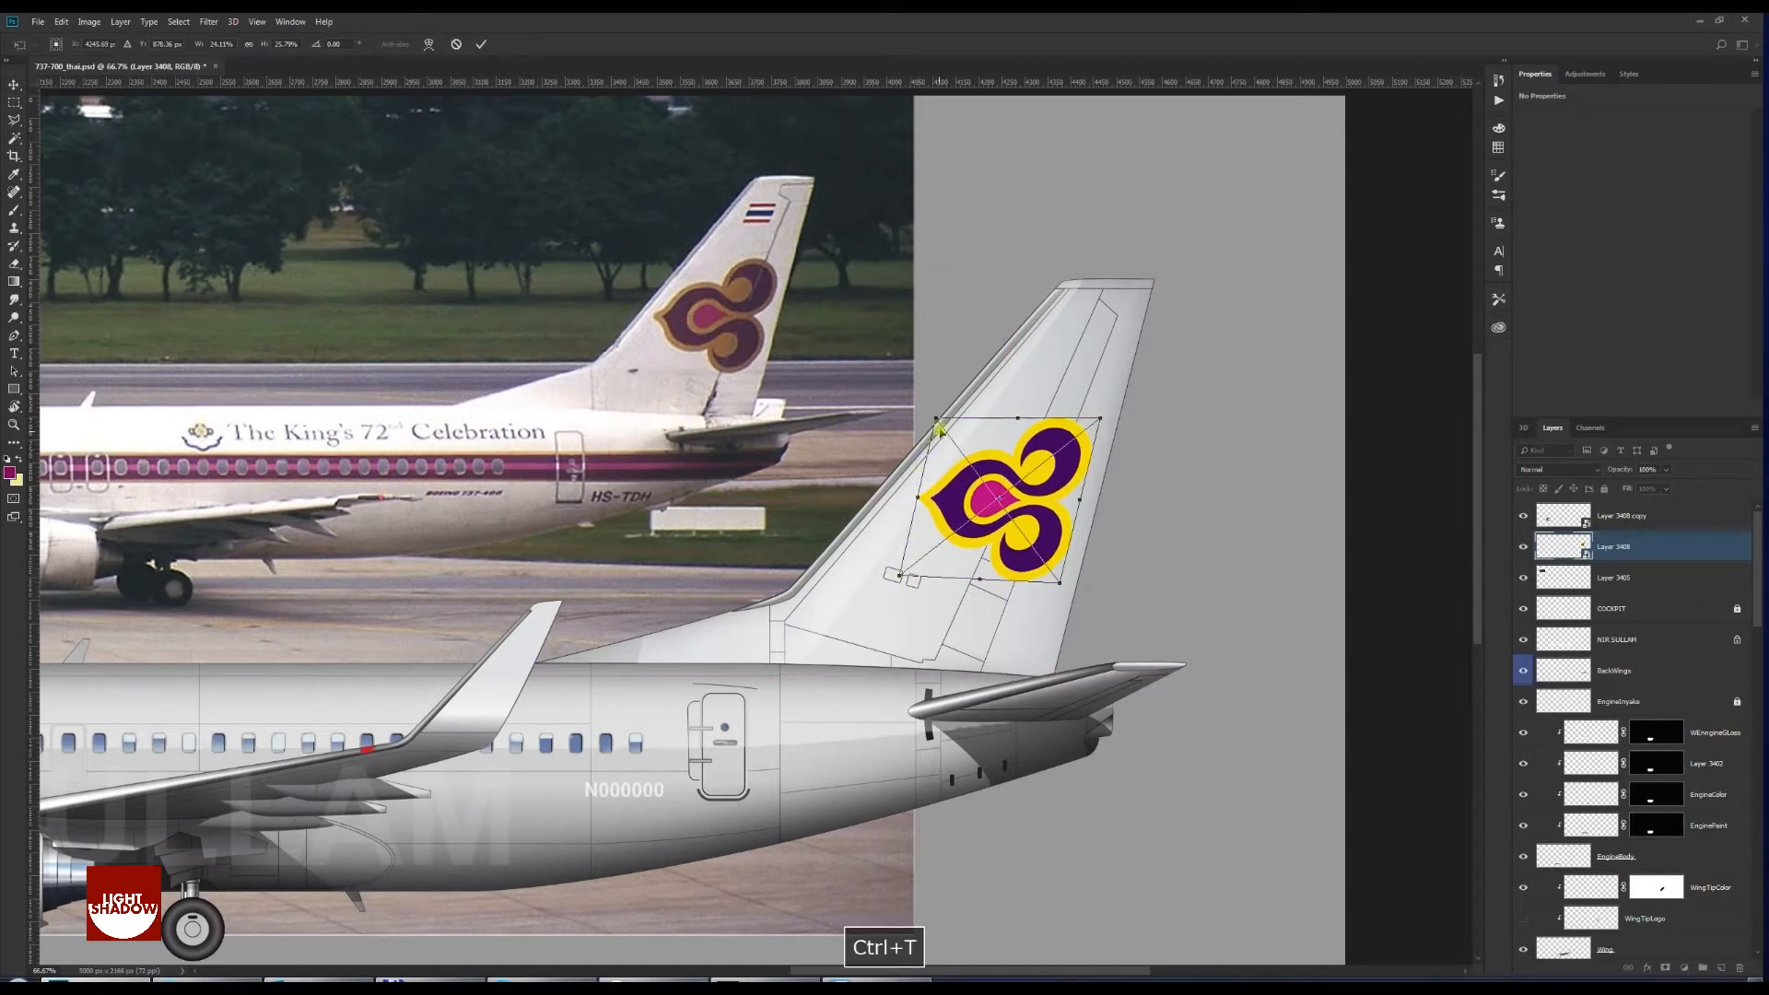
pyautogui.moveTo(936, 421); pyautogui.dragTo(921, 409)
pyautogui.moveTo(1036, 486); pyautogui.dragTo(1041, 478)
pyautogui.press('Return')
# Sample the gold from the reference photo's tail logo and set the foreground to a brighter, more saturated orange-gold
pyautogui.press('i')
pyautogui.click(735, 290)
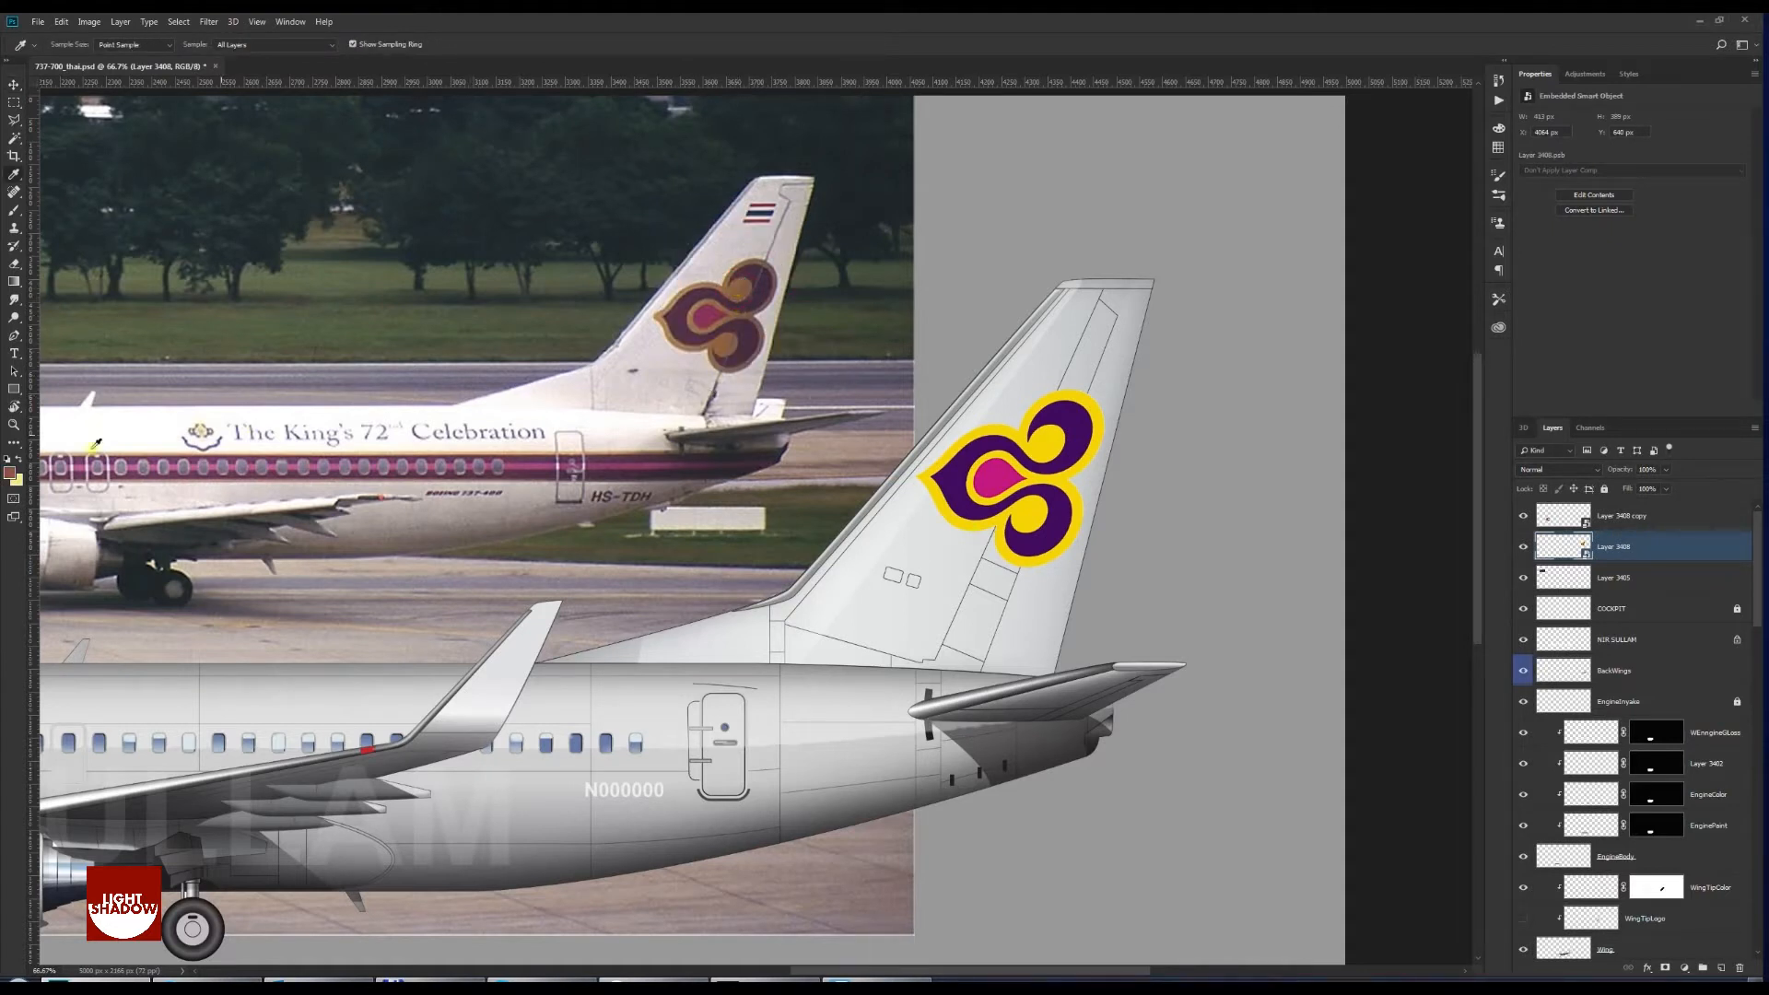
pyautogui.click(726, 305)
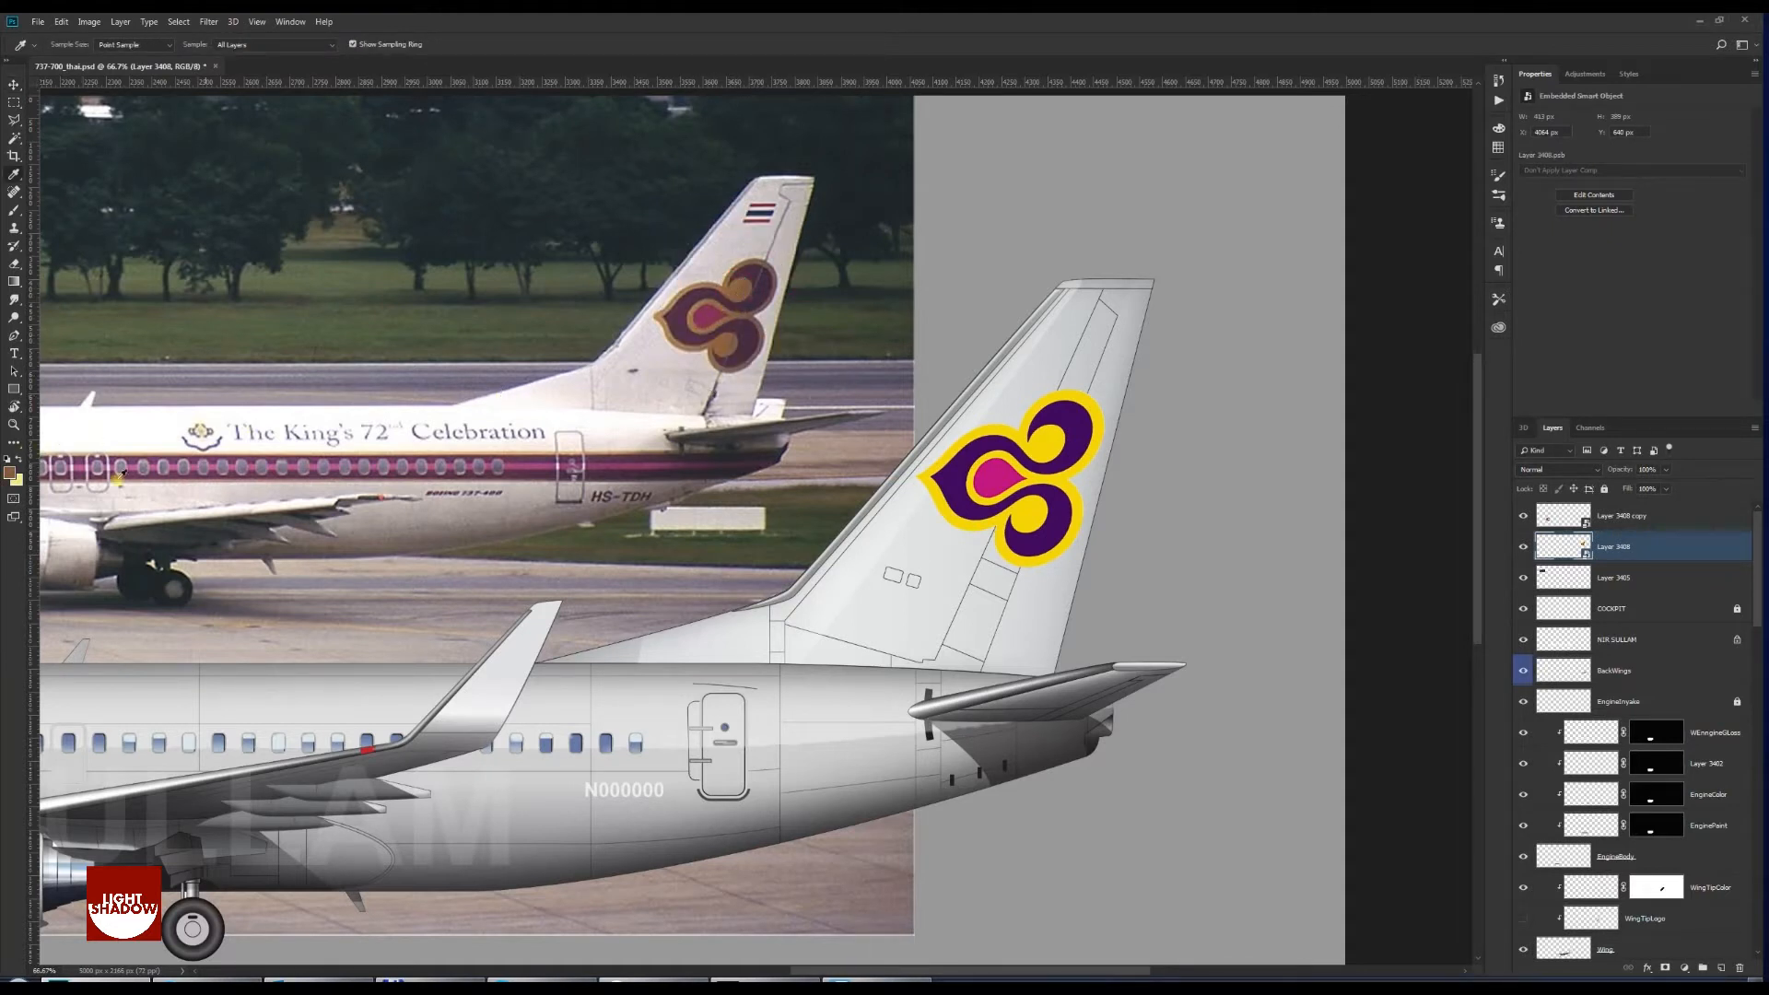
pyautogui.click(9, 473)
pyautogui.click(1197, 451)
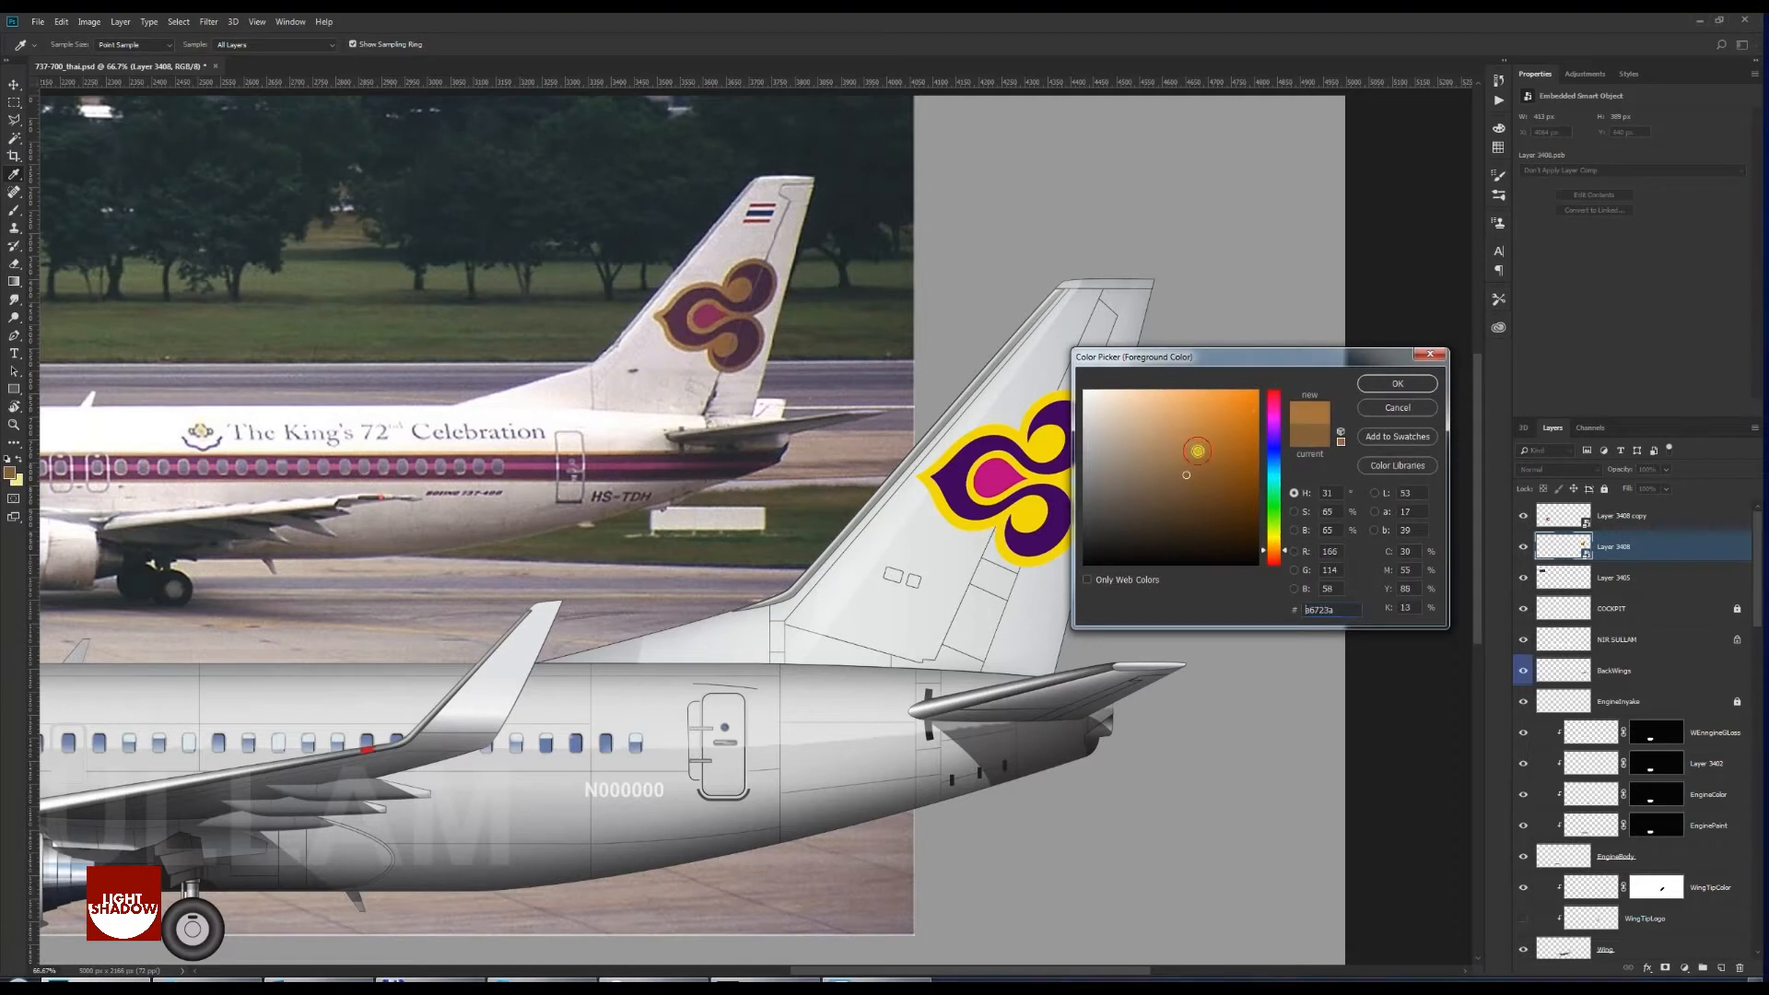
pyautogui.moveTo(1200, 447); pyautogui.dragTo(1207, 450)
pyautogui.click(1391, 385)
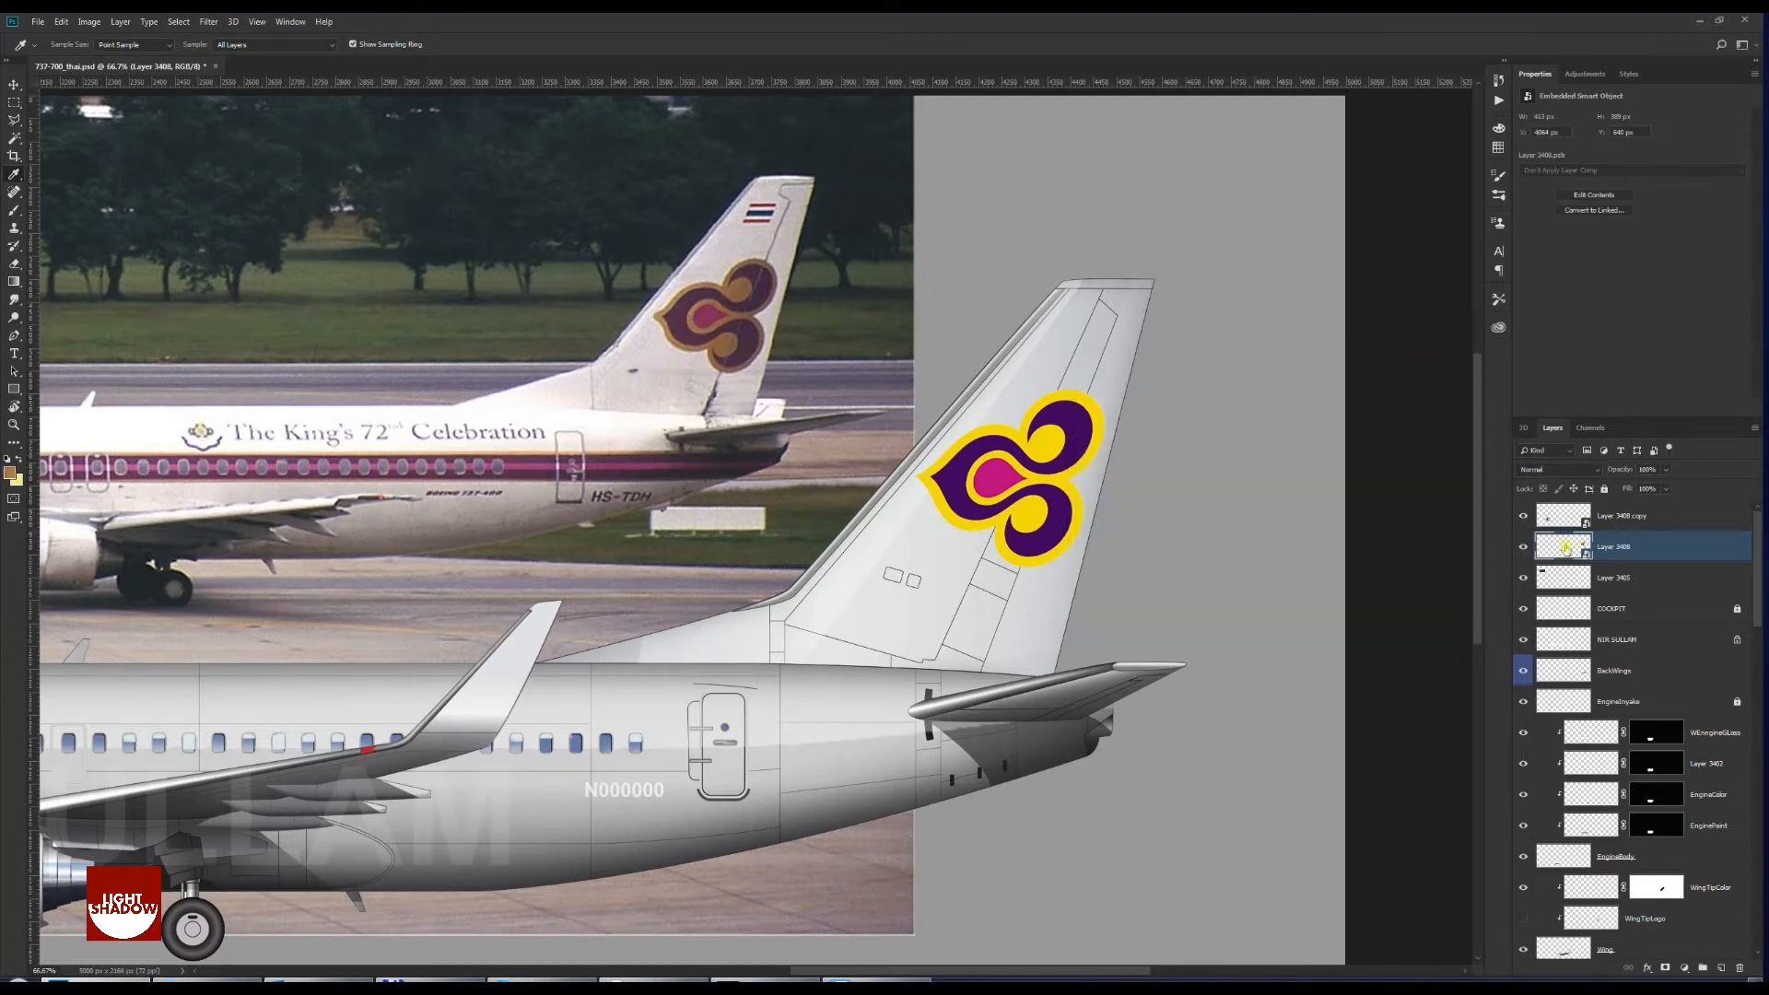
# Open the tail logo's smart object contents and select all its yellow areas with the Magic Wand at tolerance 40
pyautogui.press('v')
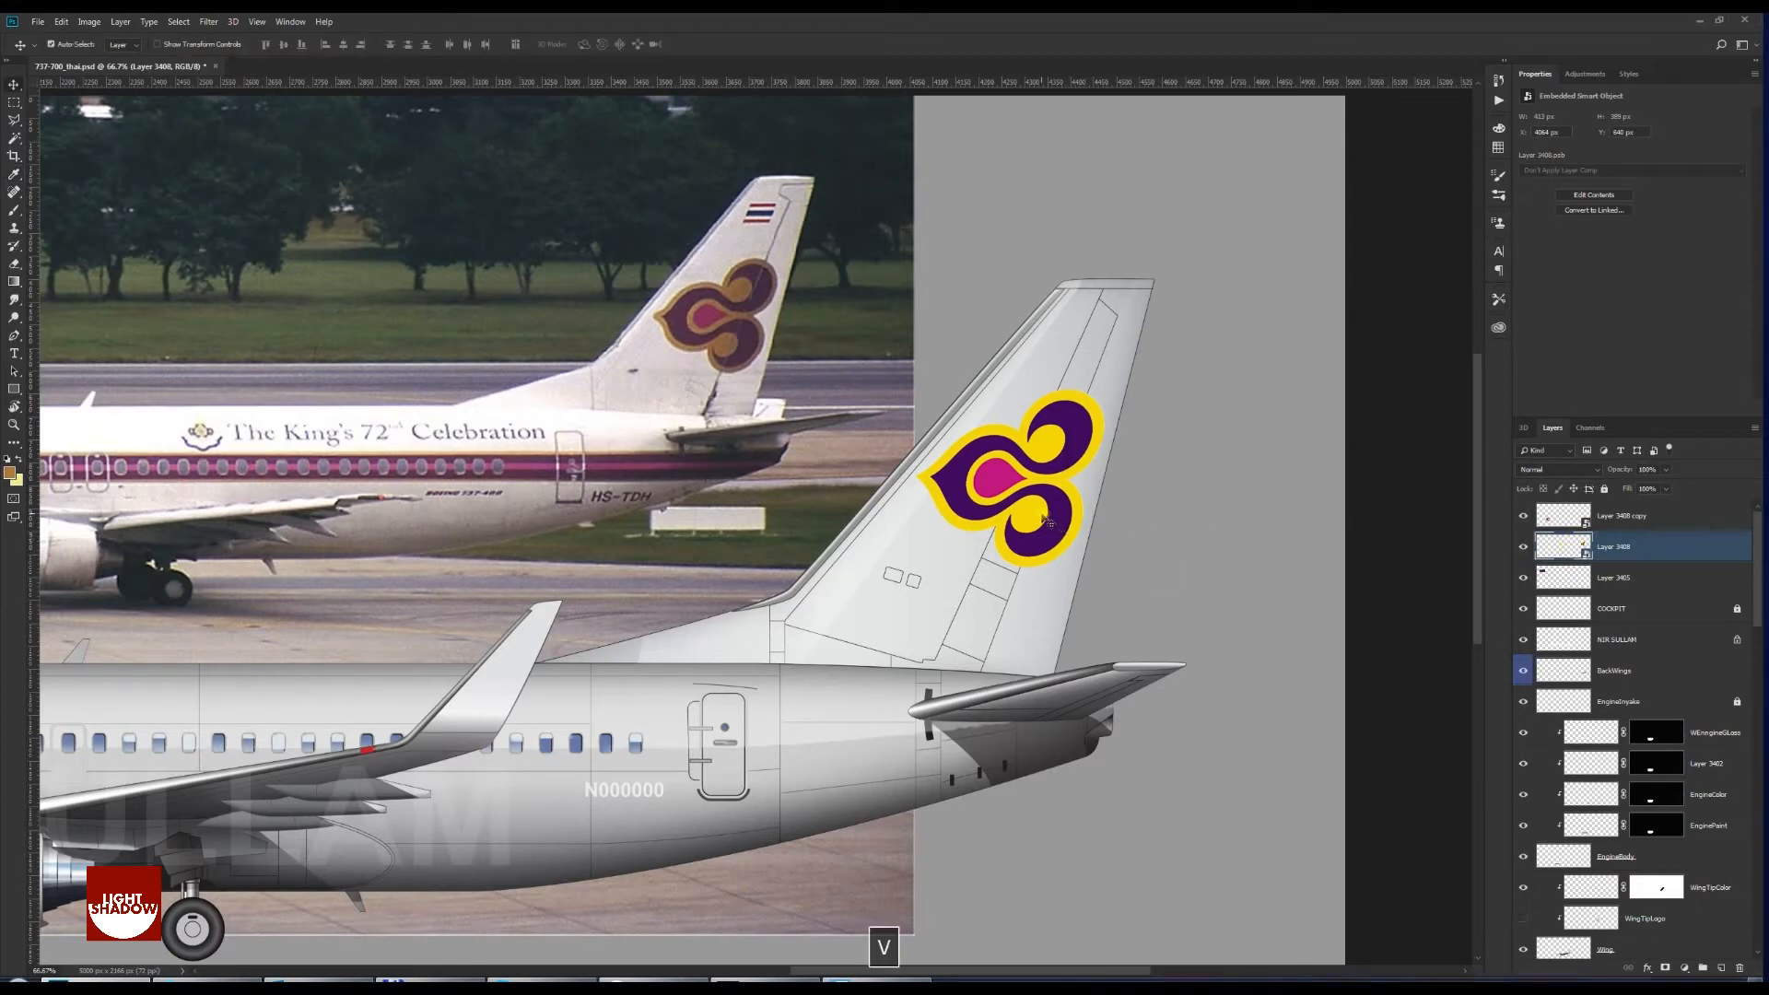
pyautogui.press('ctrl')
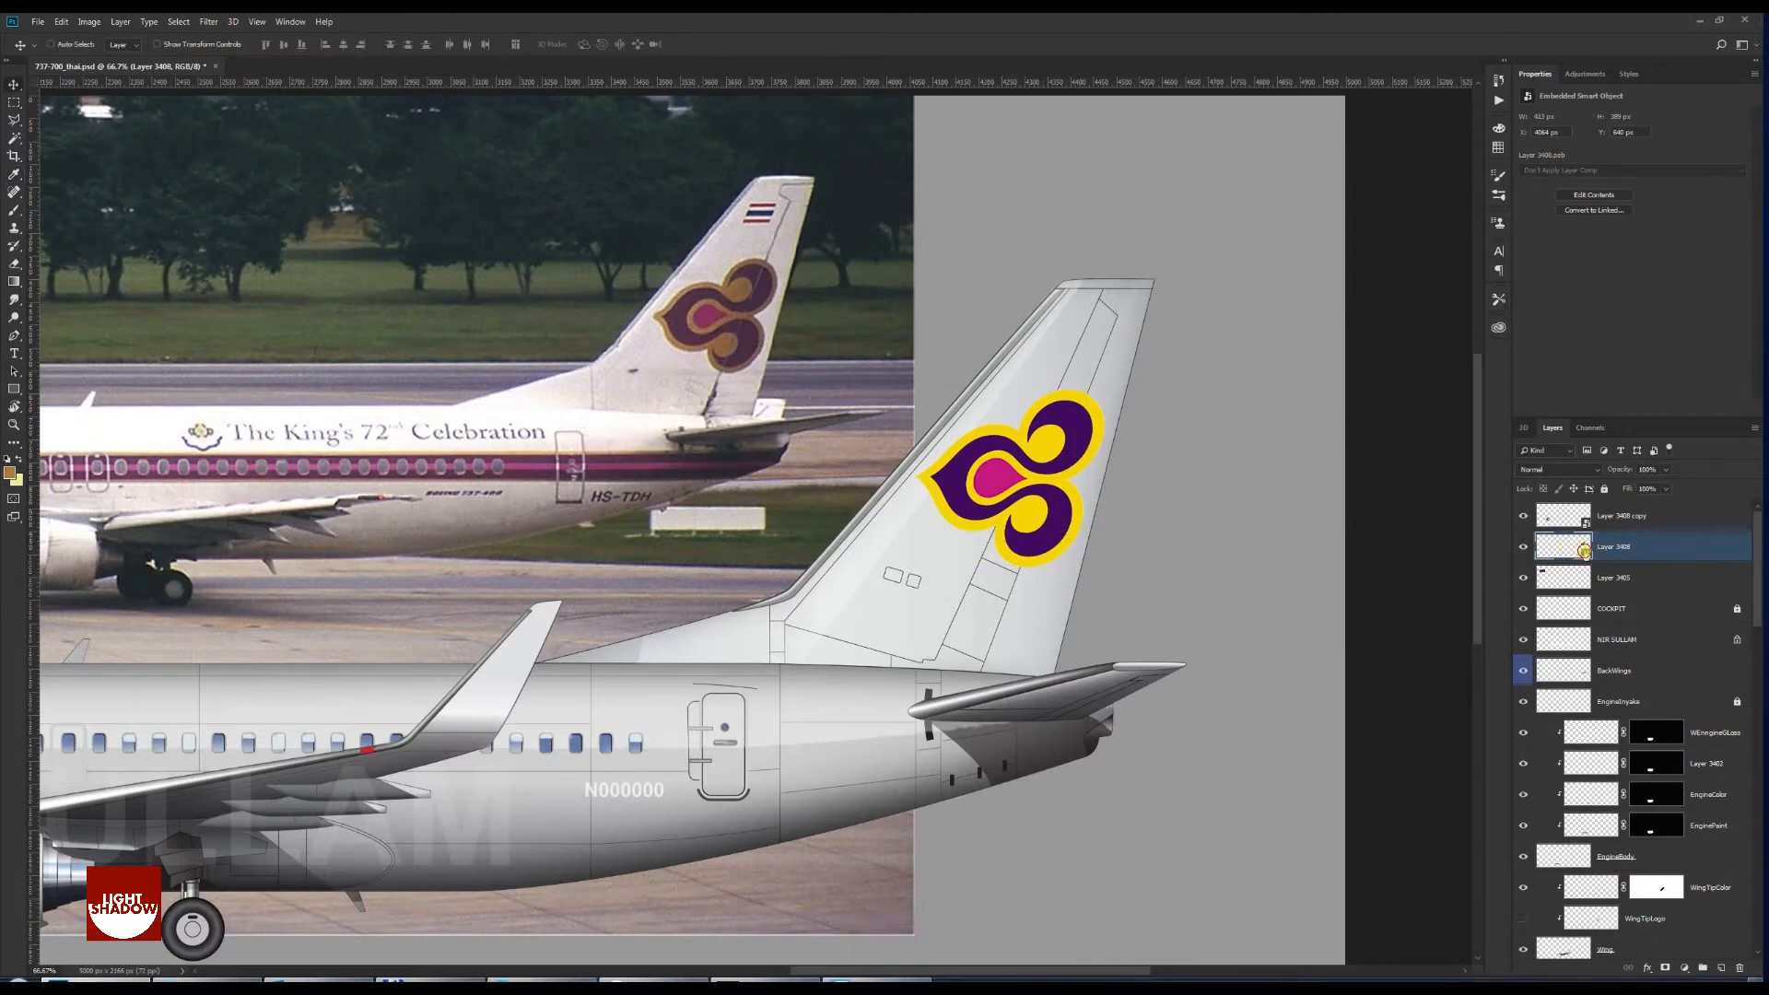
pyautogui.doubleClick(1583, 551)
pyautogui.press('w')
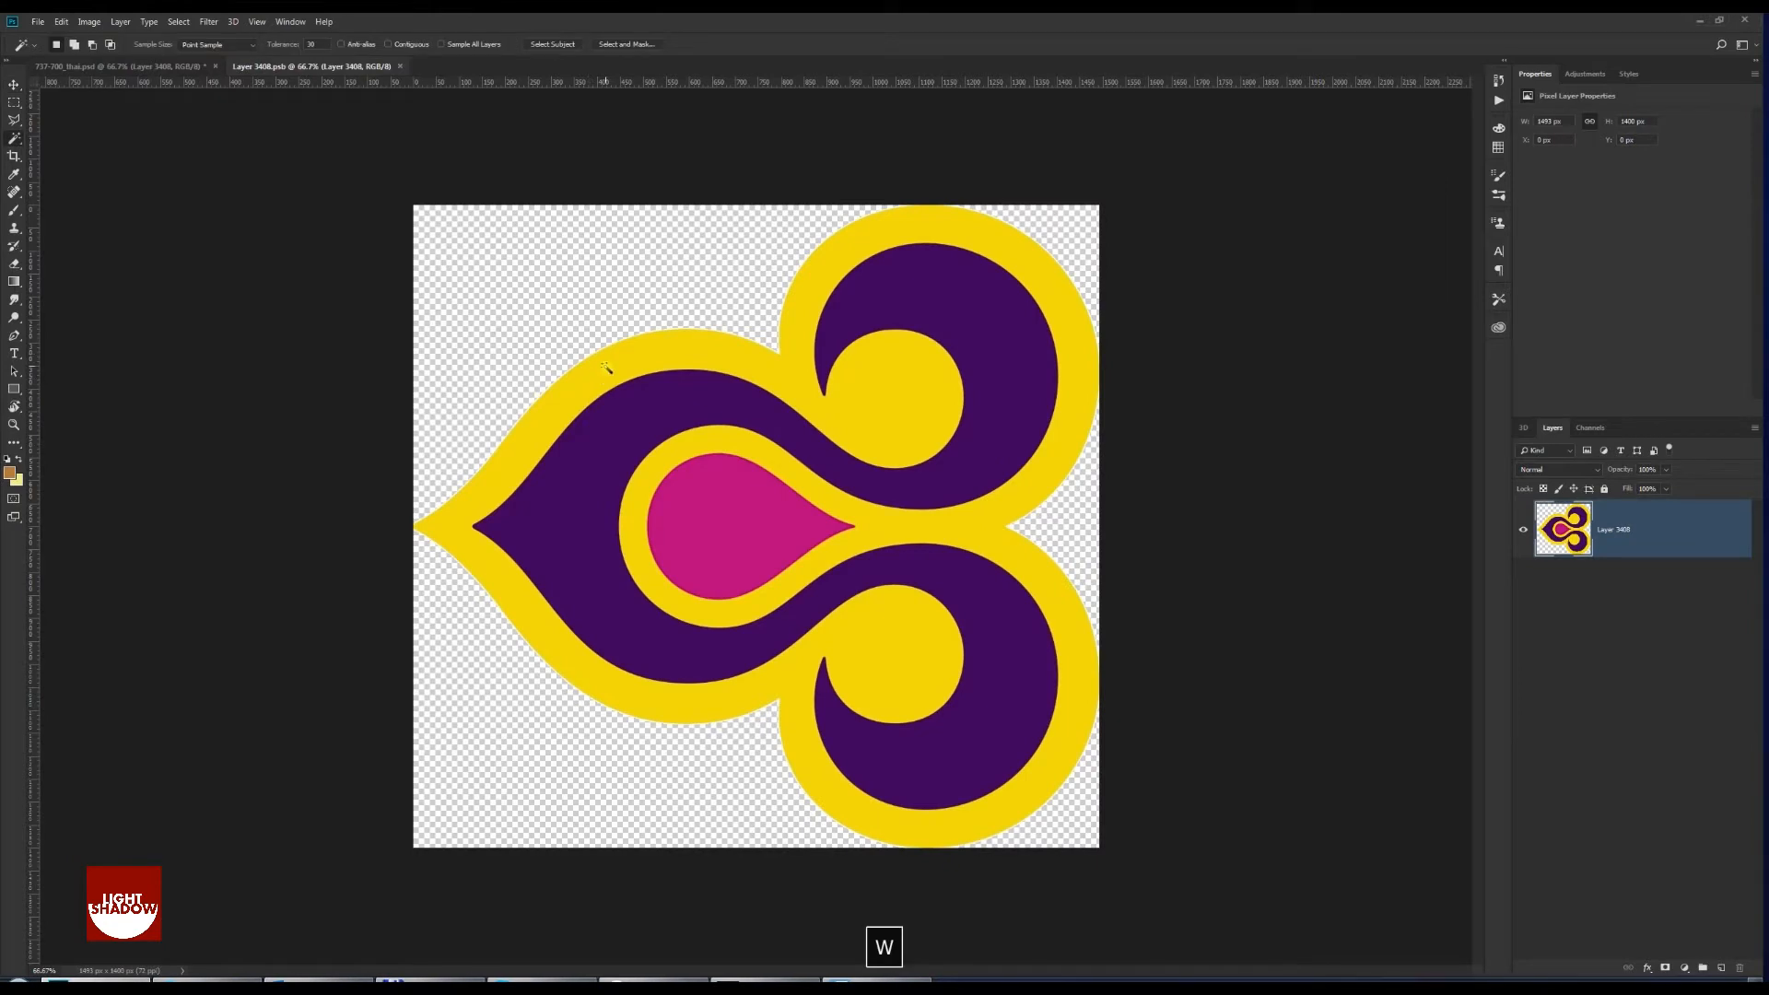
pyautogui.click(783, 463)
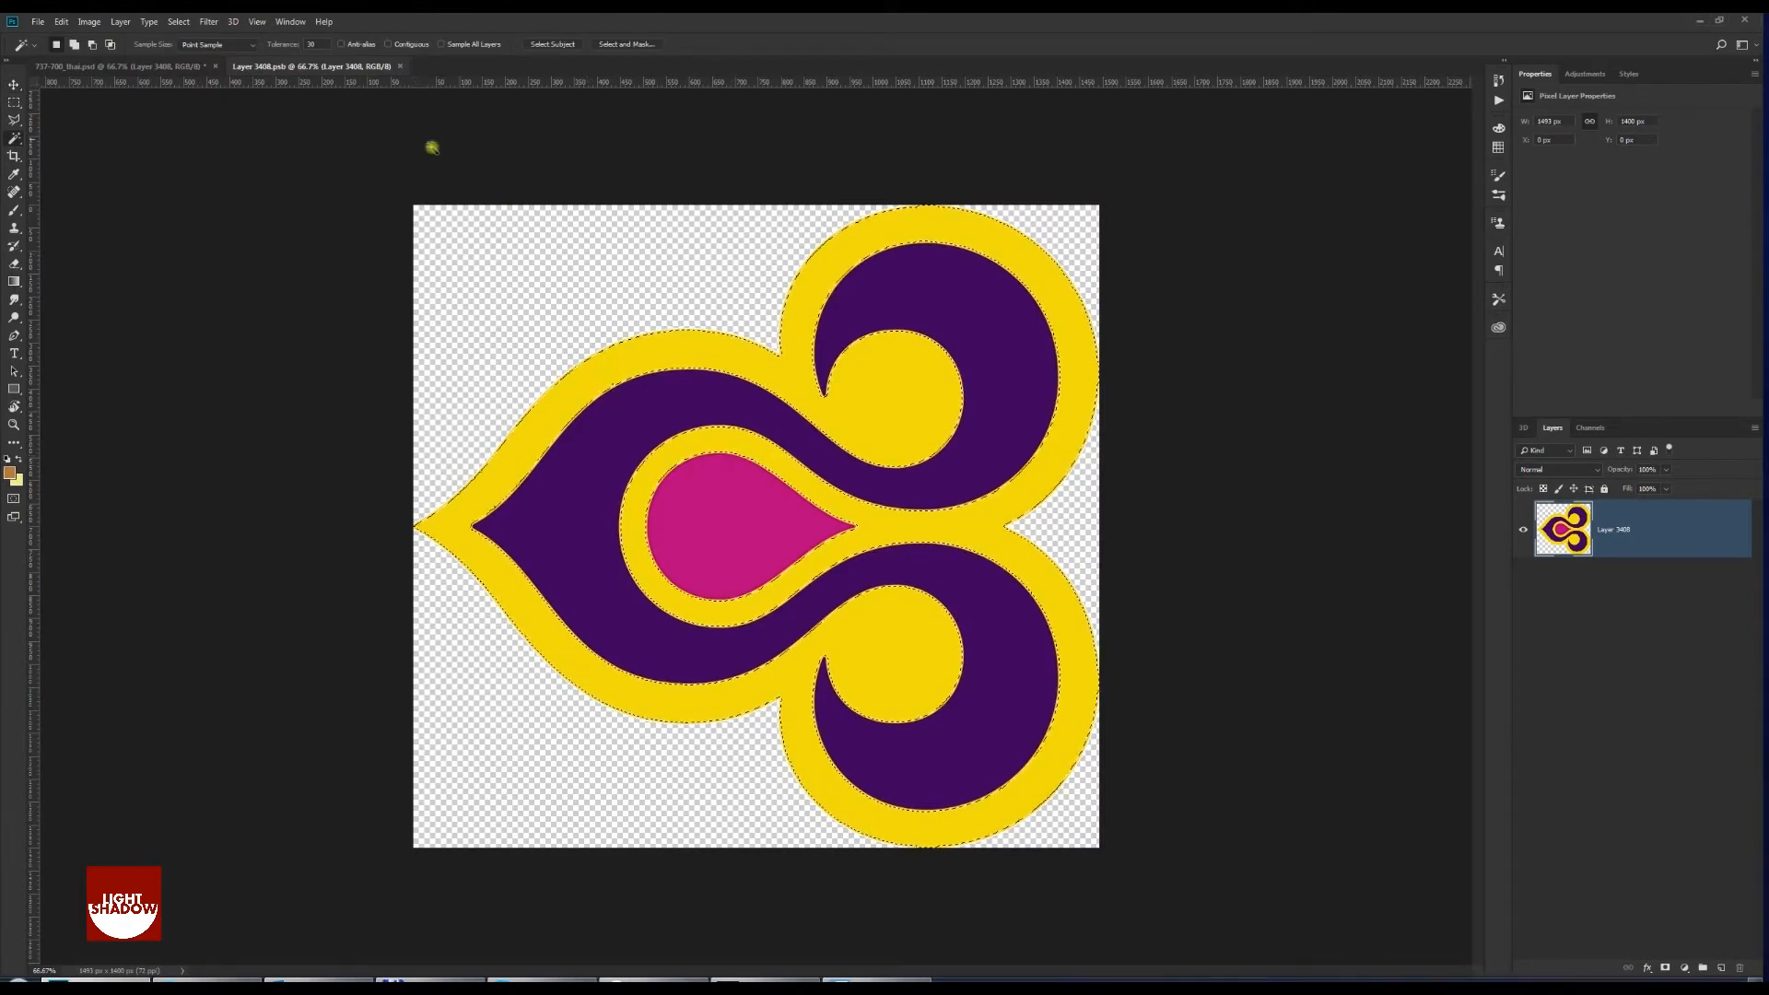
pyautogui.moveTo(322, 47); pyautogui.dragTo(266, 45)
pyautogui.write('40')
pyautogui.click(557, 406)
pyautogui.click(558, 408)
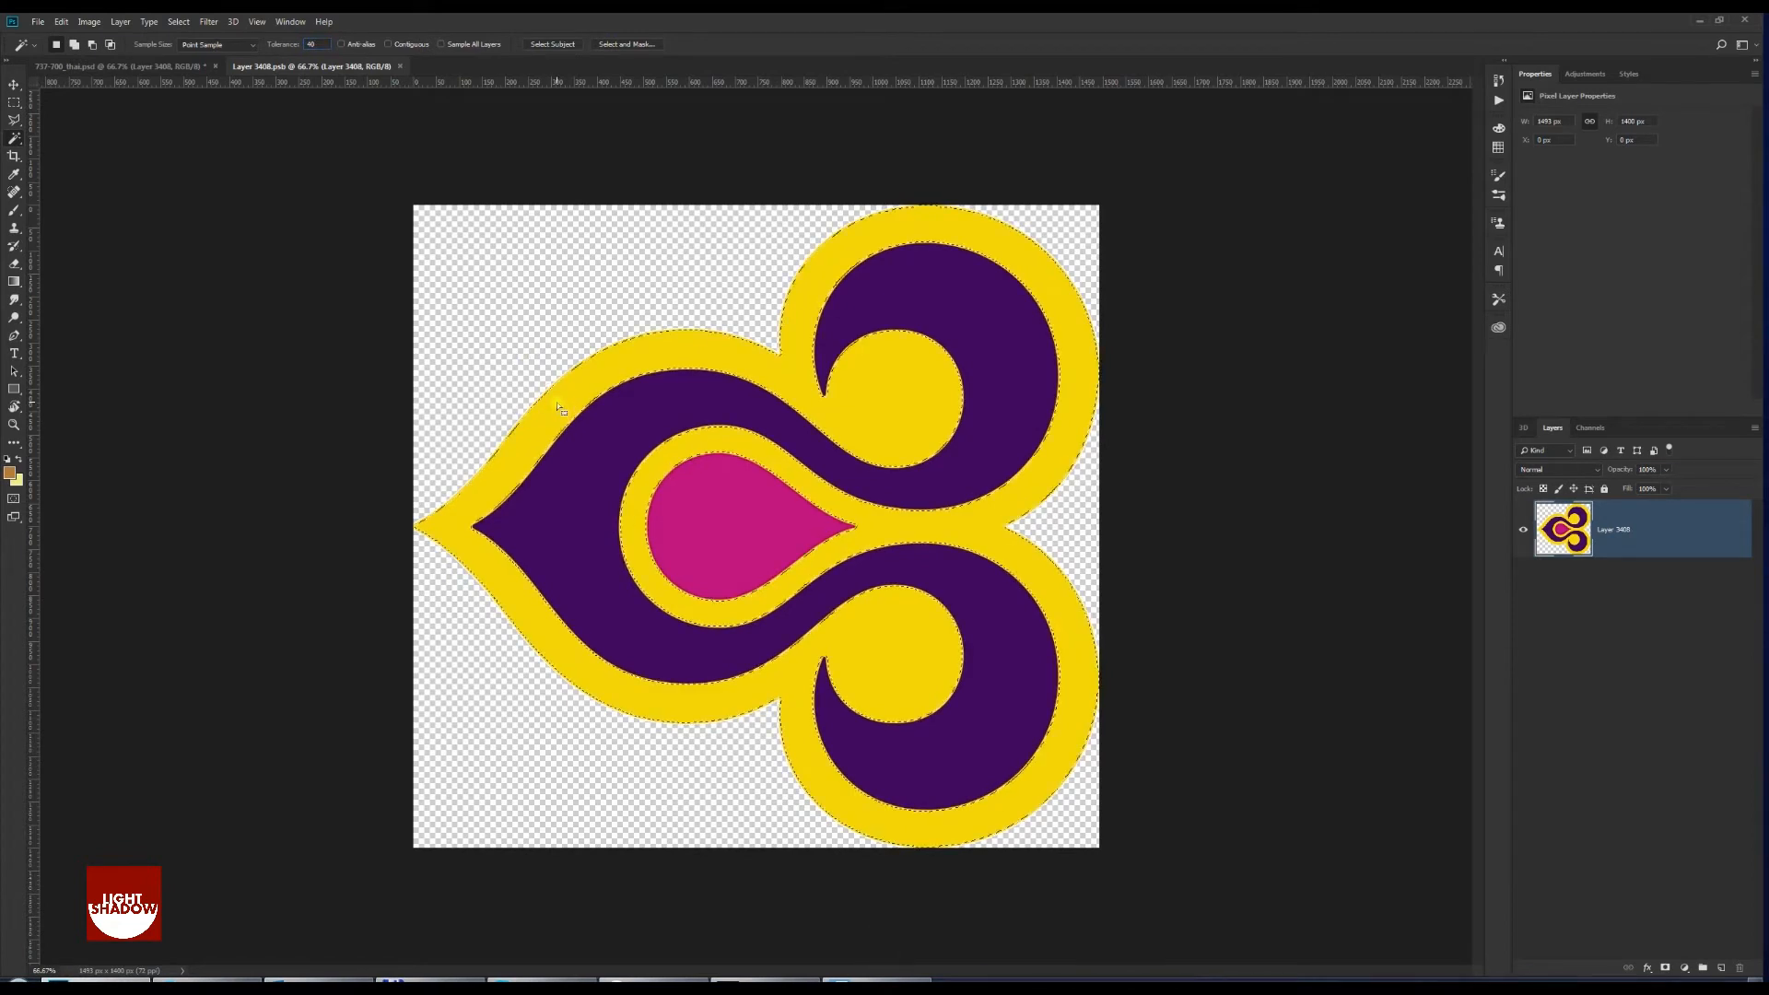
# Fill the selected logo areas with the gold foreground colour, deselect, and save and close the smart object
pyautogui.hotkey('alt', 'BackSpace')
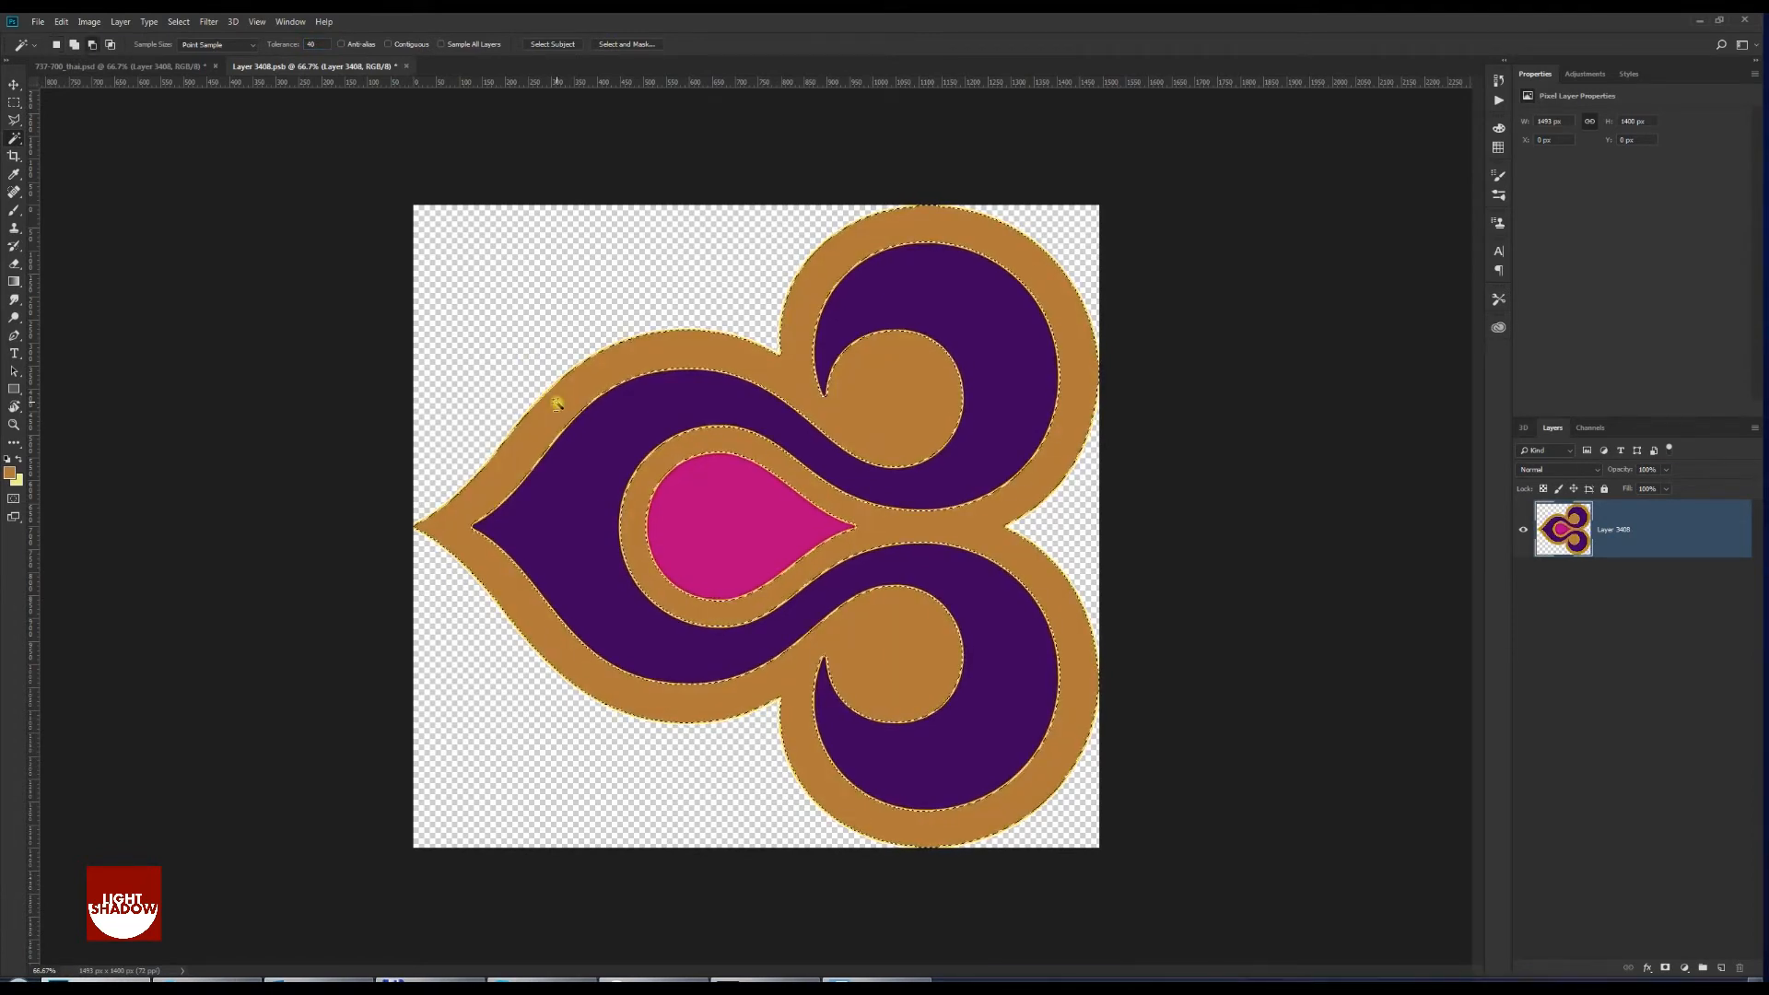
pyautogui.hotkey('ctrl', 'd')
pyautogui.hotkey('ctrl', 'F4')
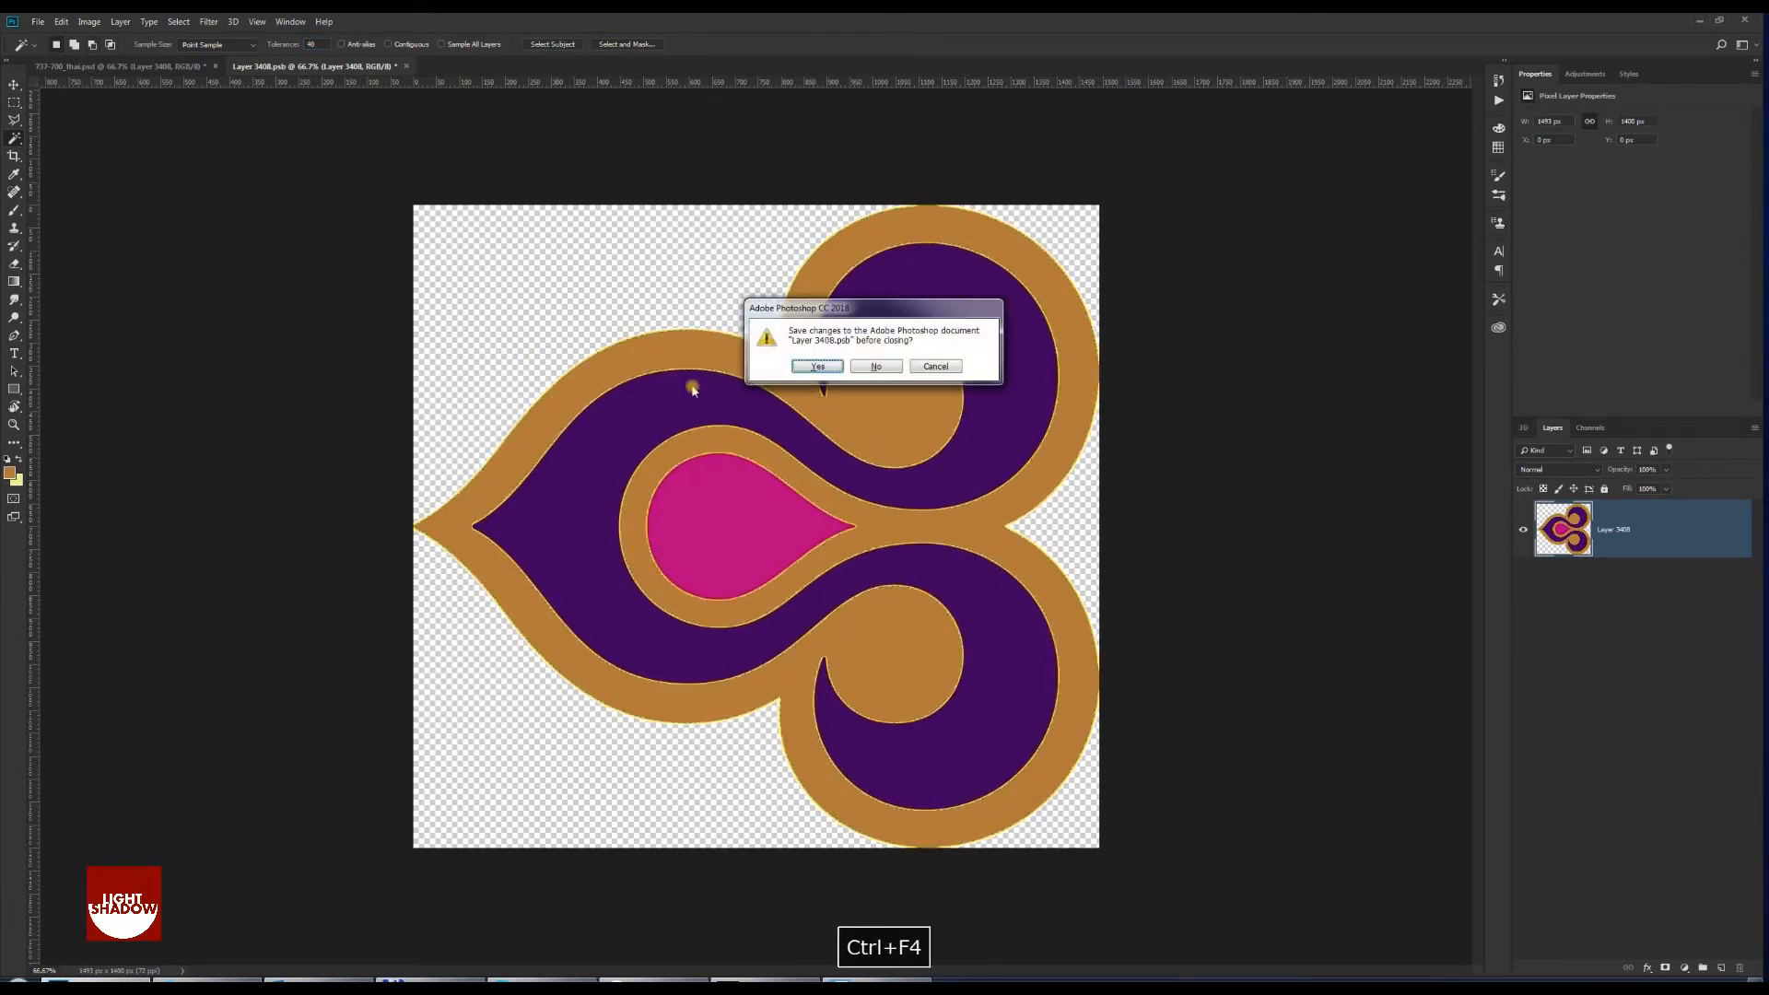
pyautogui.click(819, 365)
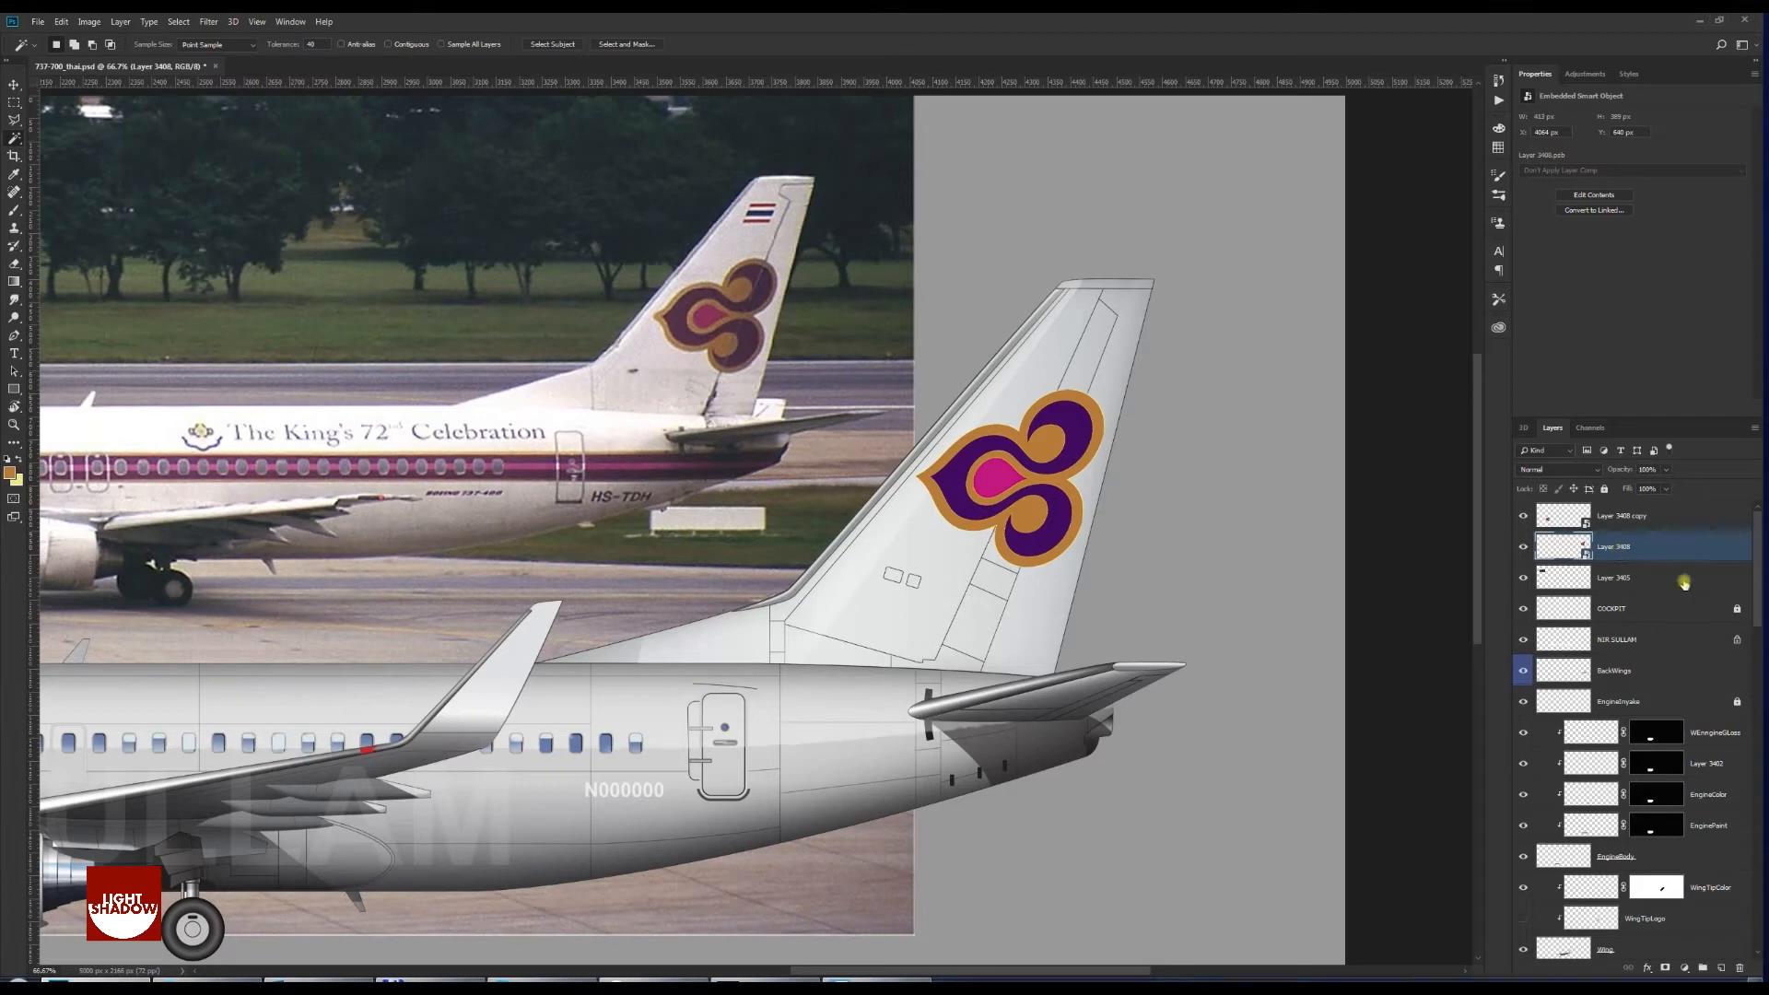
# Move the tail logo layer into the TailLogo group and the forward fuselage logo copy directly below the AirlineName layer
pyautogui.moveTo(477, 599); pyautogui.dragTo(690, 536)
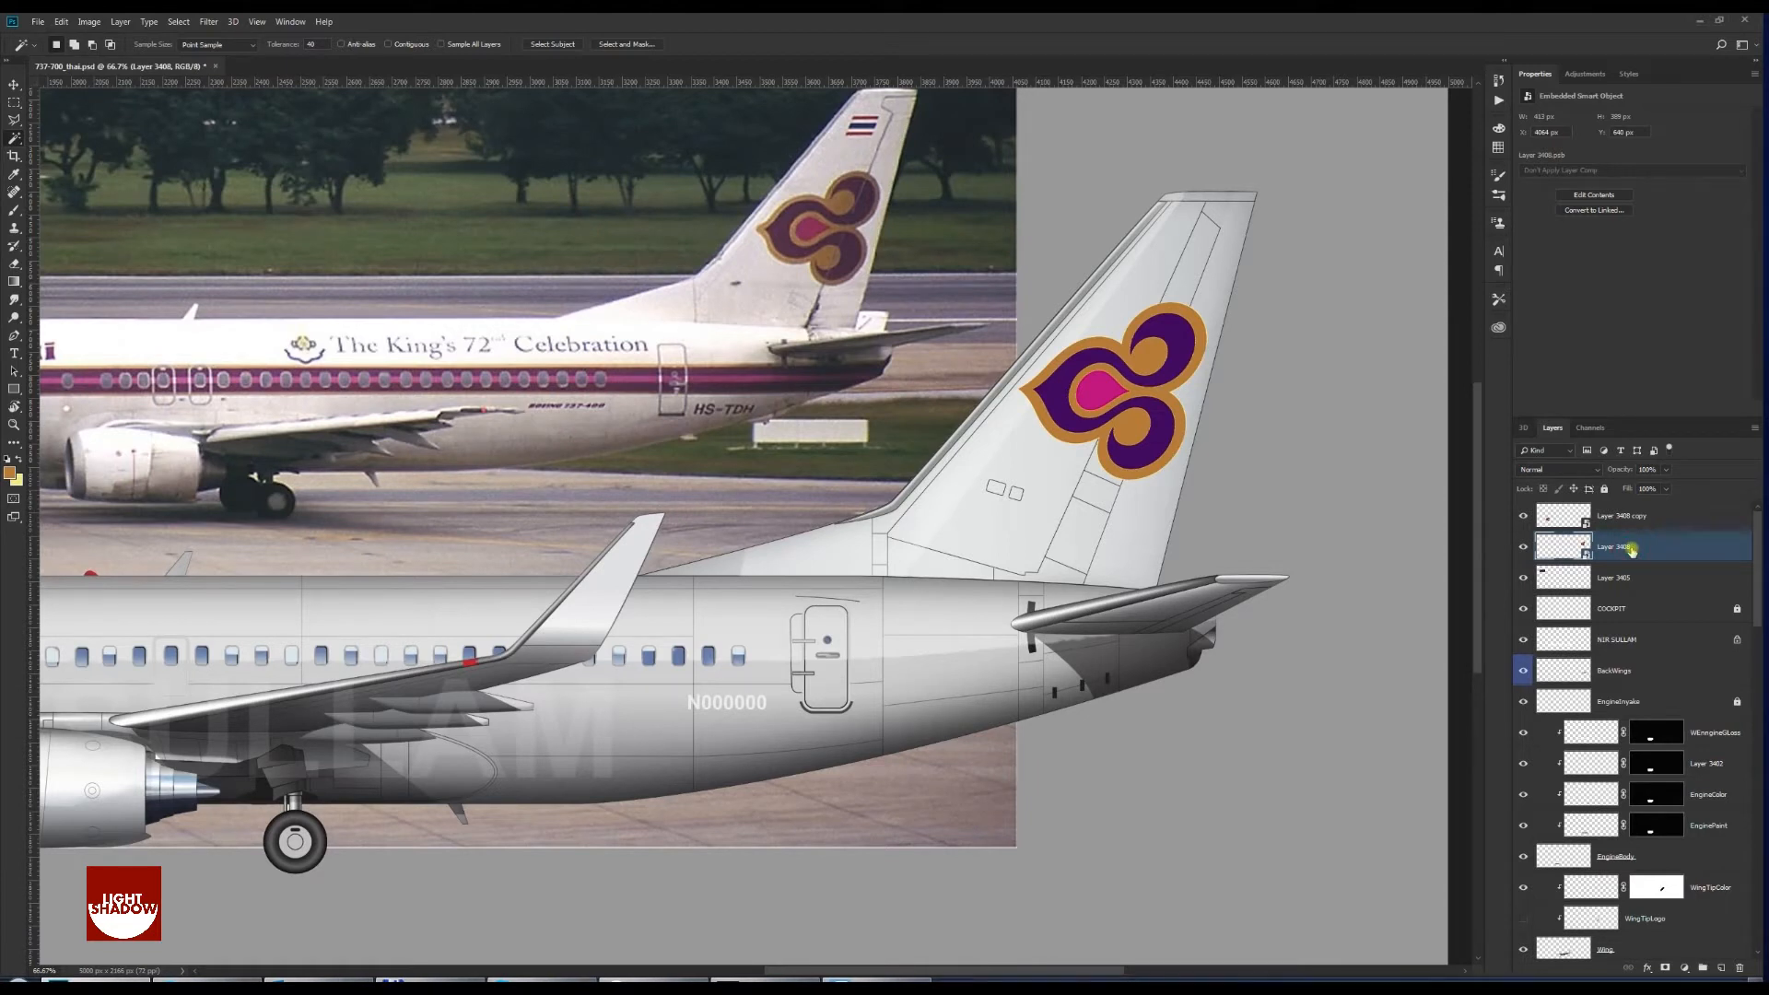
pyautogui.moveTo(1632, 550); pyautogui.dragTo(1686, 867)
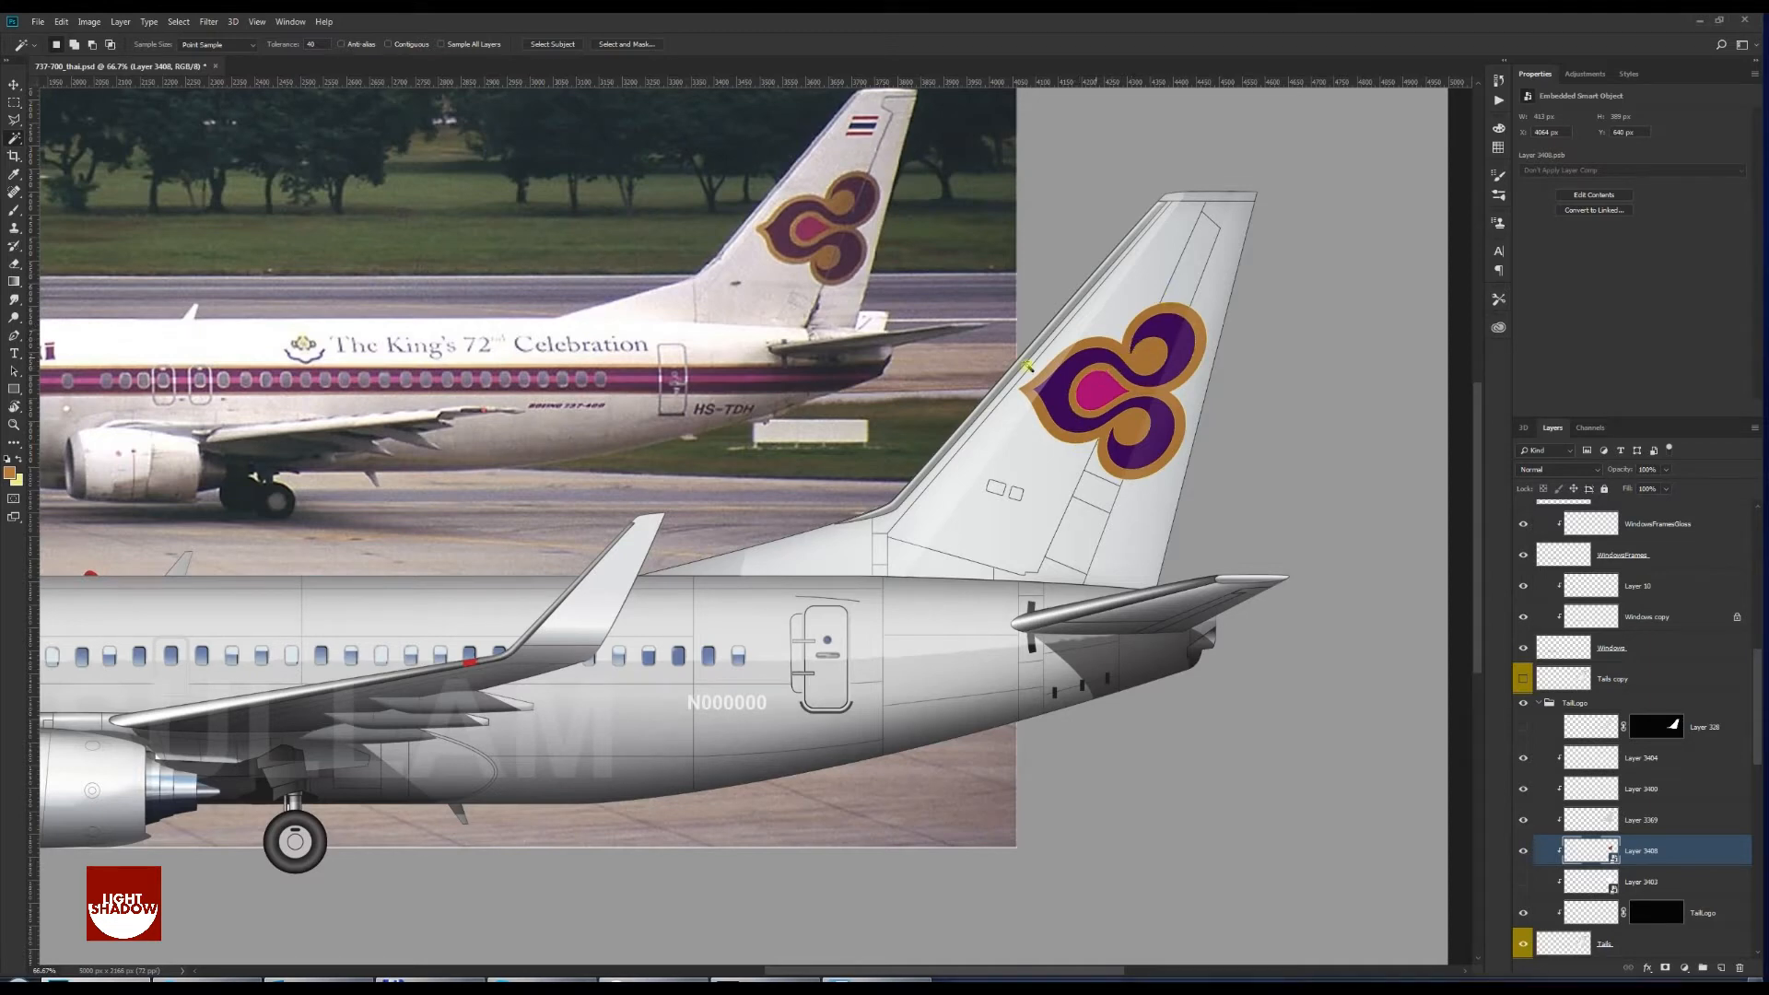
pyautogui.hotkey('ctrl', '-')
pyautogui.moveTo(542, 488); pyautogui.dragTo(911, 441)
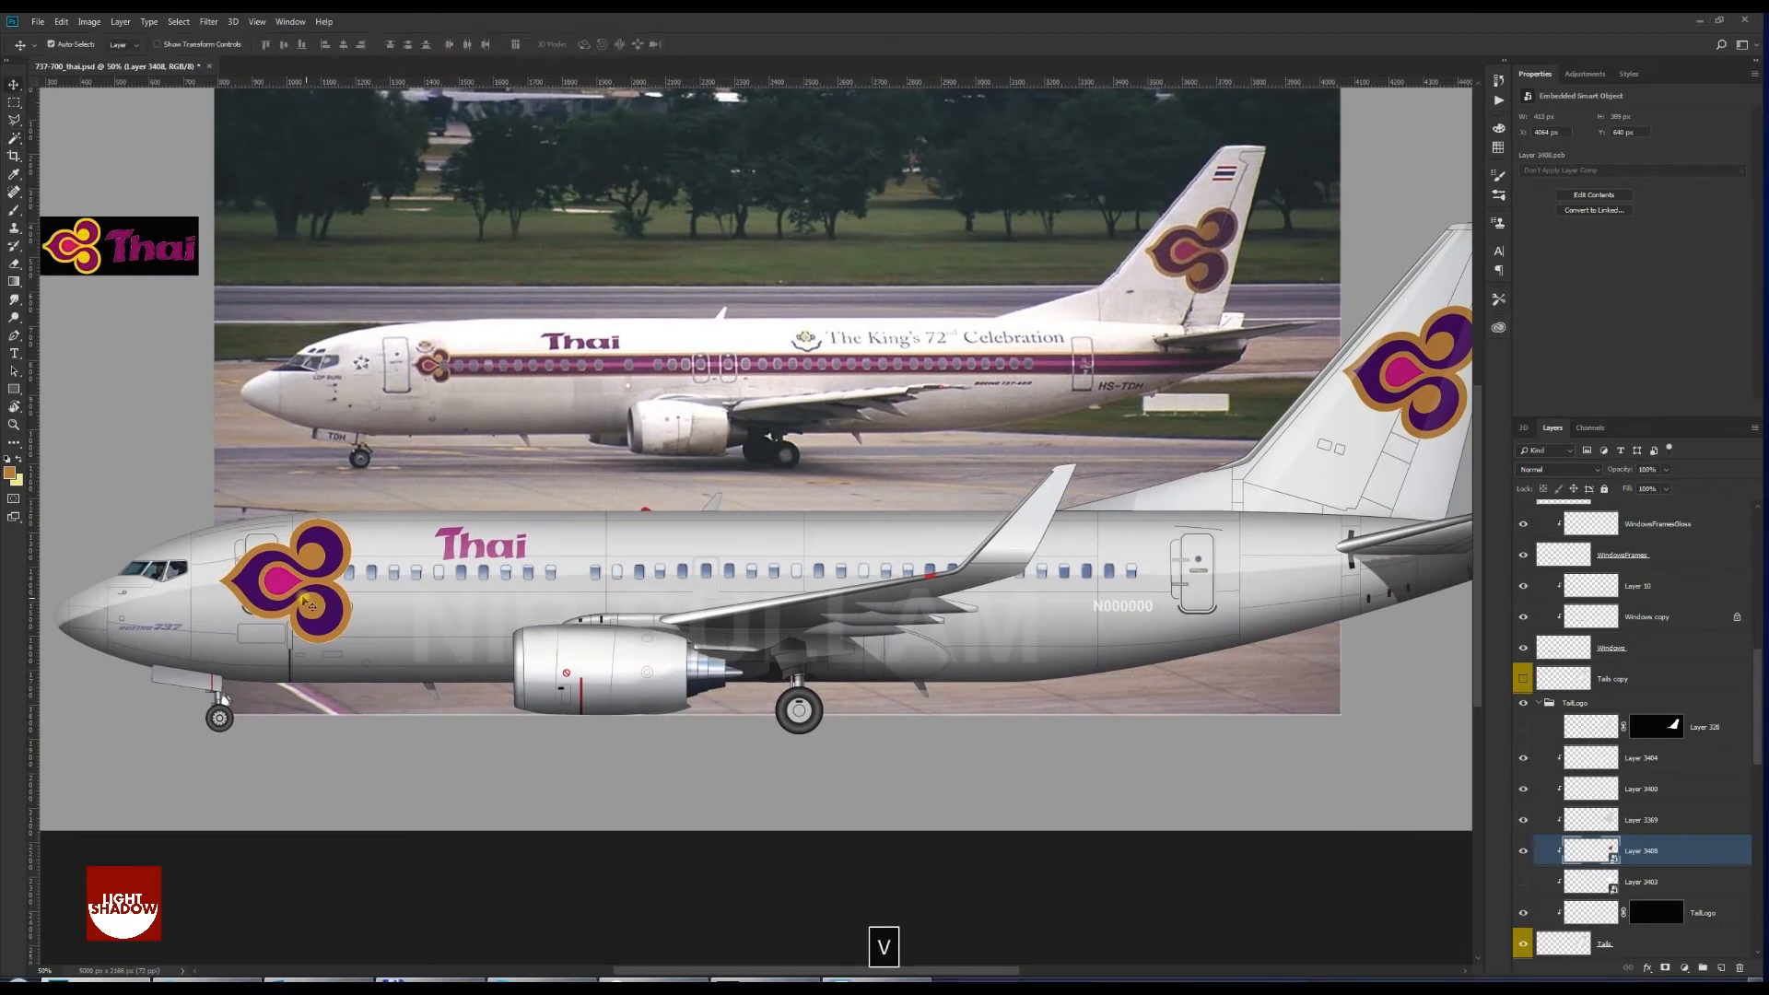
pyautogui.keyDown('ctrl'); pyautogui.click(323, 597); pyautogui.keyUp('ctrl')
pyautogui.moveTo(1632, 518); pyautogui.dragTo(1637, 706)
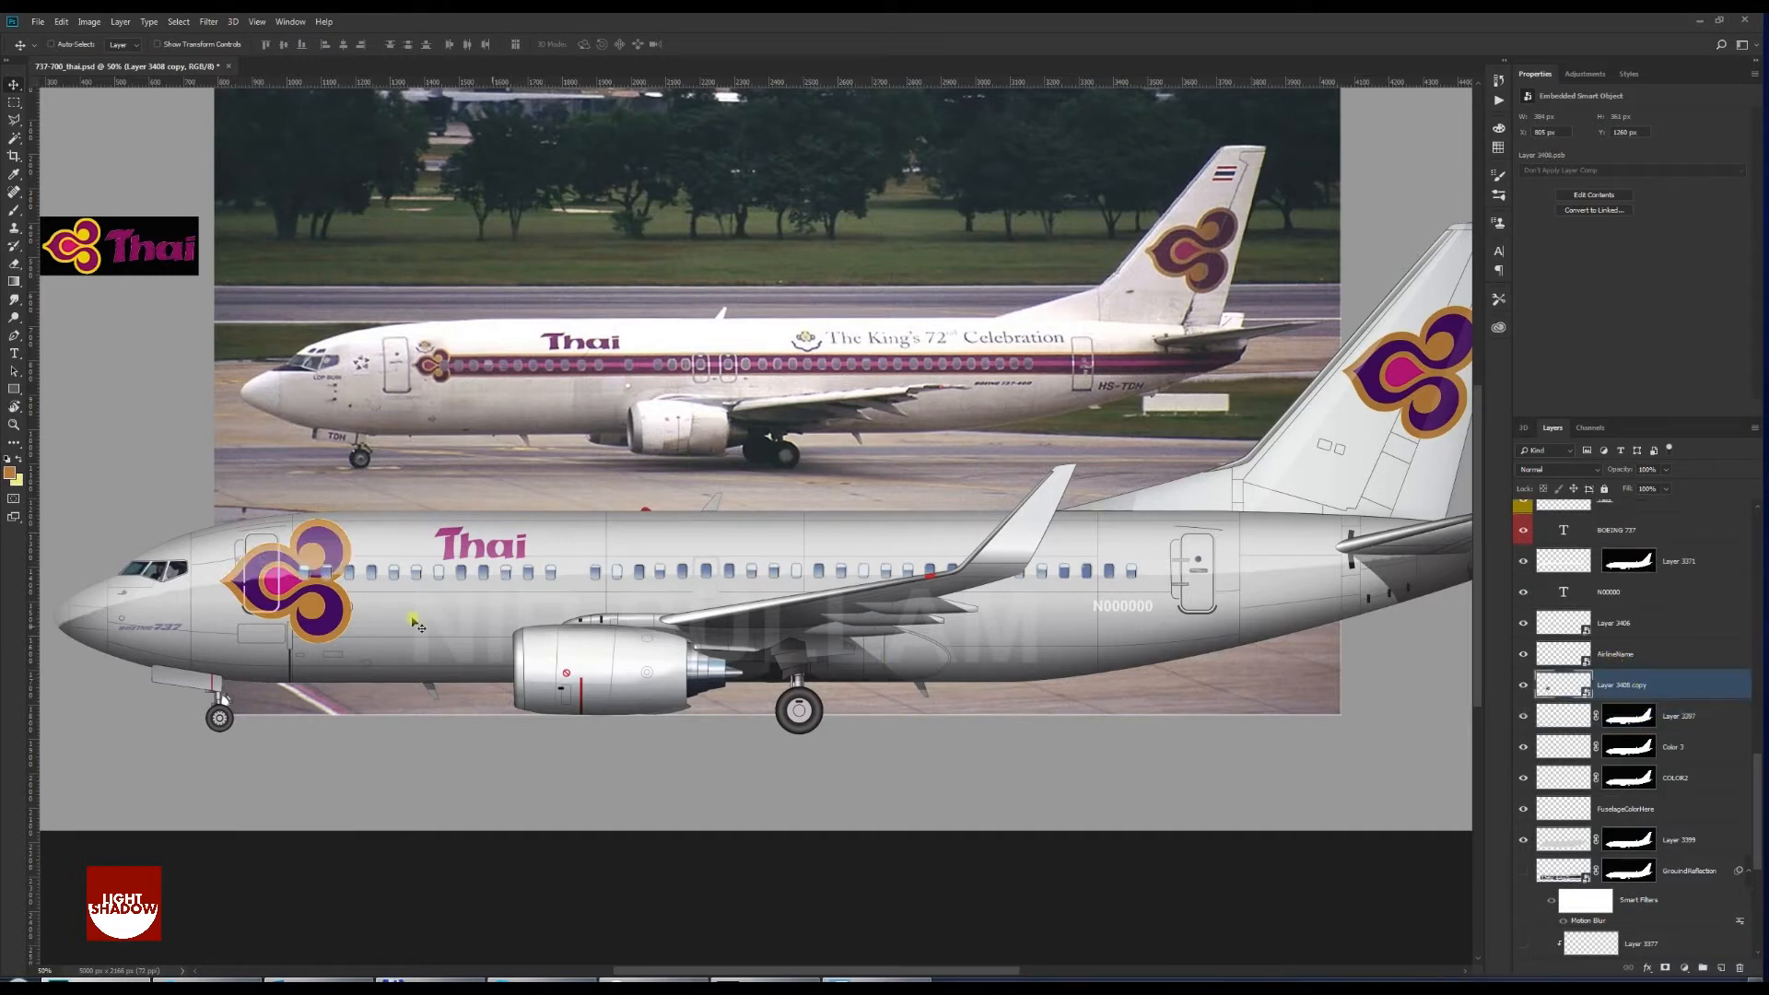
# Scale the forward fuselage logo down to about half size so that it sits just behind the front door
pyautogui.hotkey('ctrl', '+')
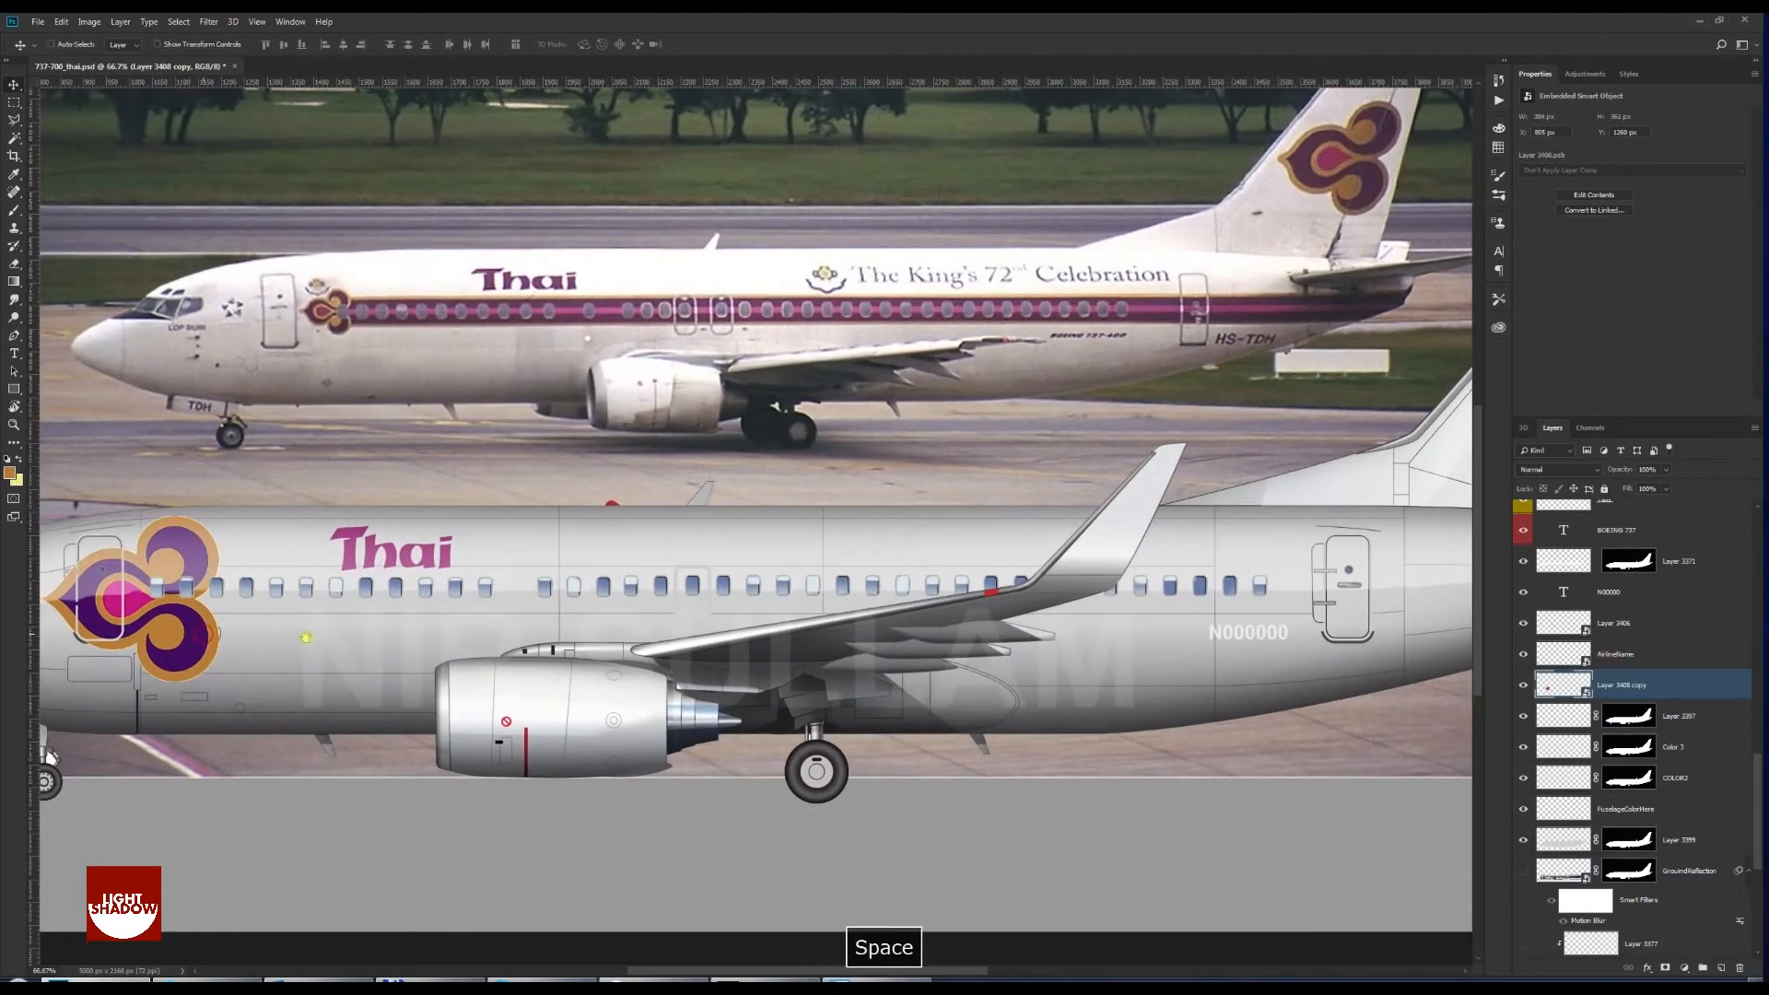
pyautogui.moveTo(285, 564); pyautogui.dragTo(467, 649)
pyautogui.hotkey('ctrl', 't')
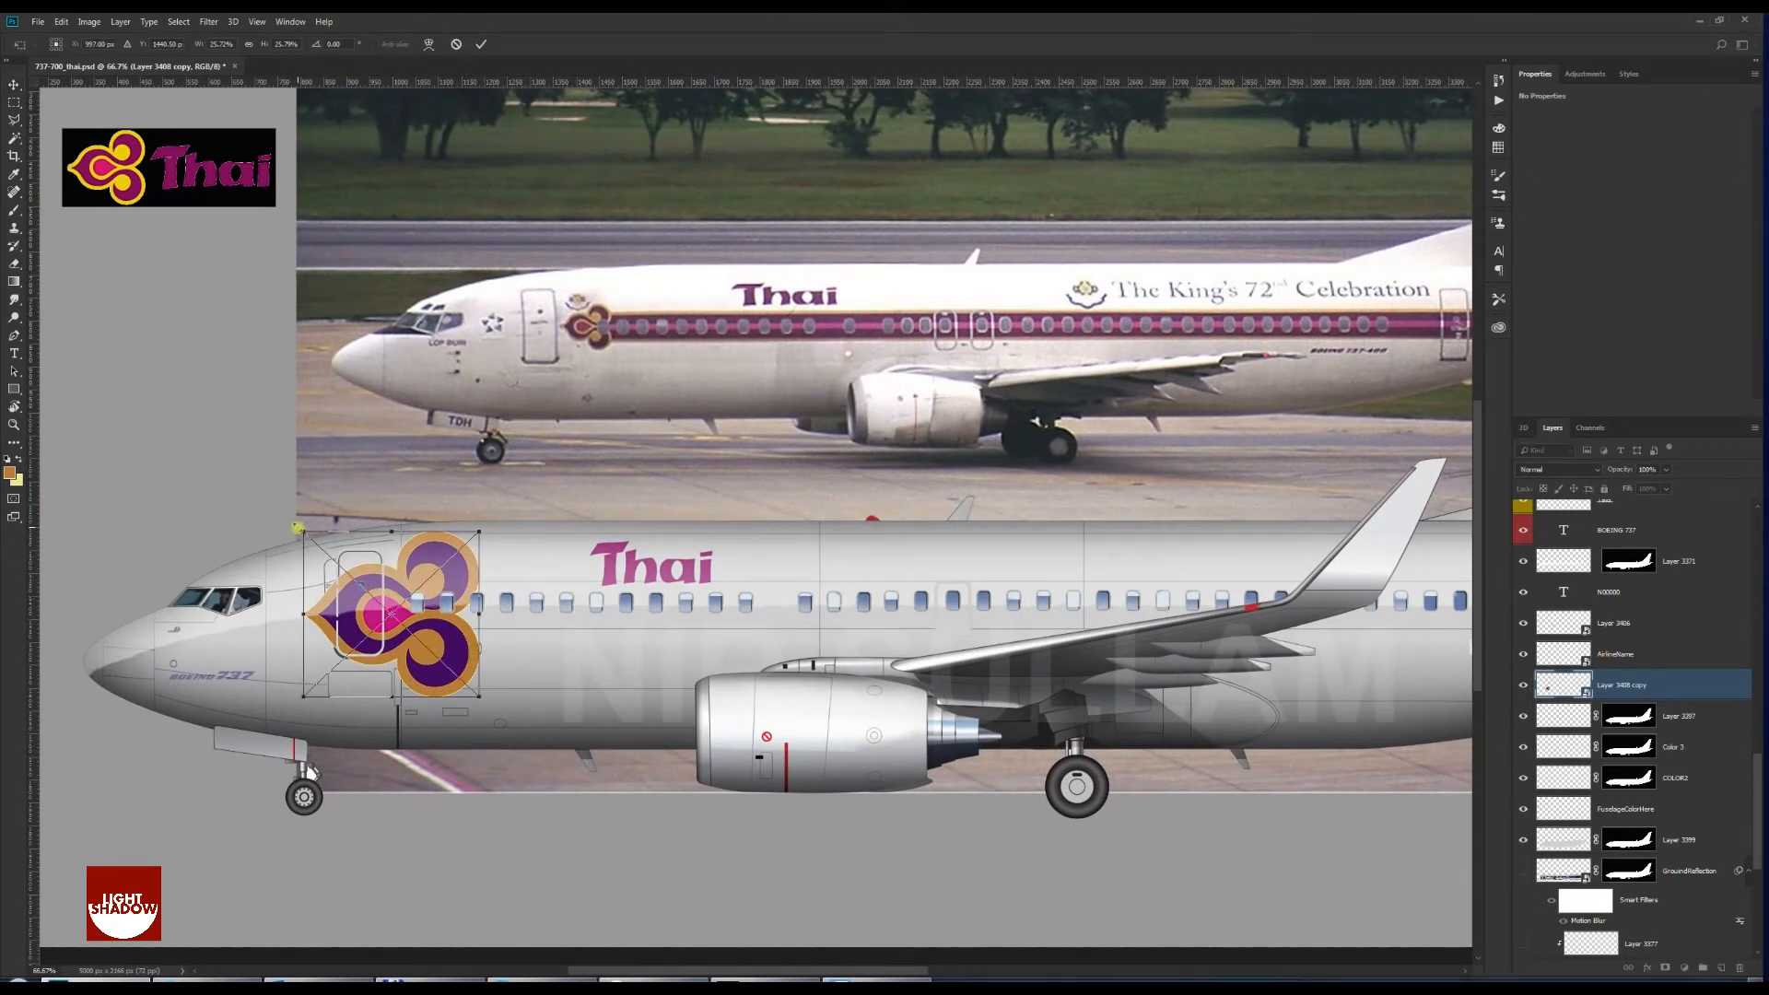
pyautogui.moveTo(299, 529); pyautogui.dragTo(414, 616)
pyautogui.press('Return')
# Nudge the small fuselage logo slightly toward the front door and a little lower
pyautogui.press('v')
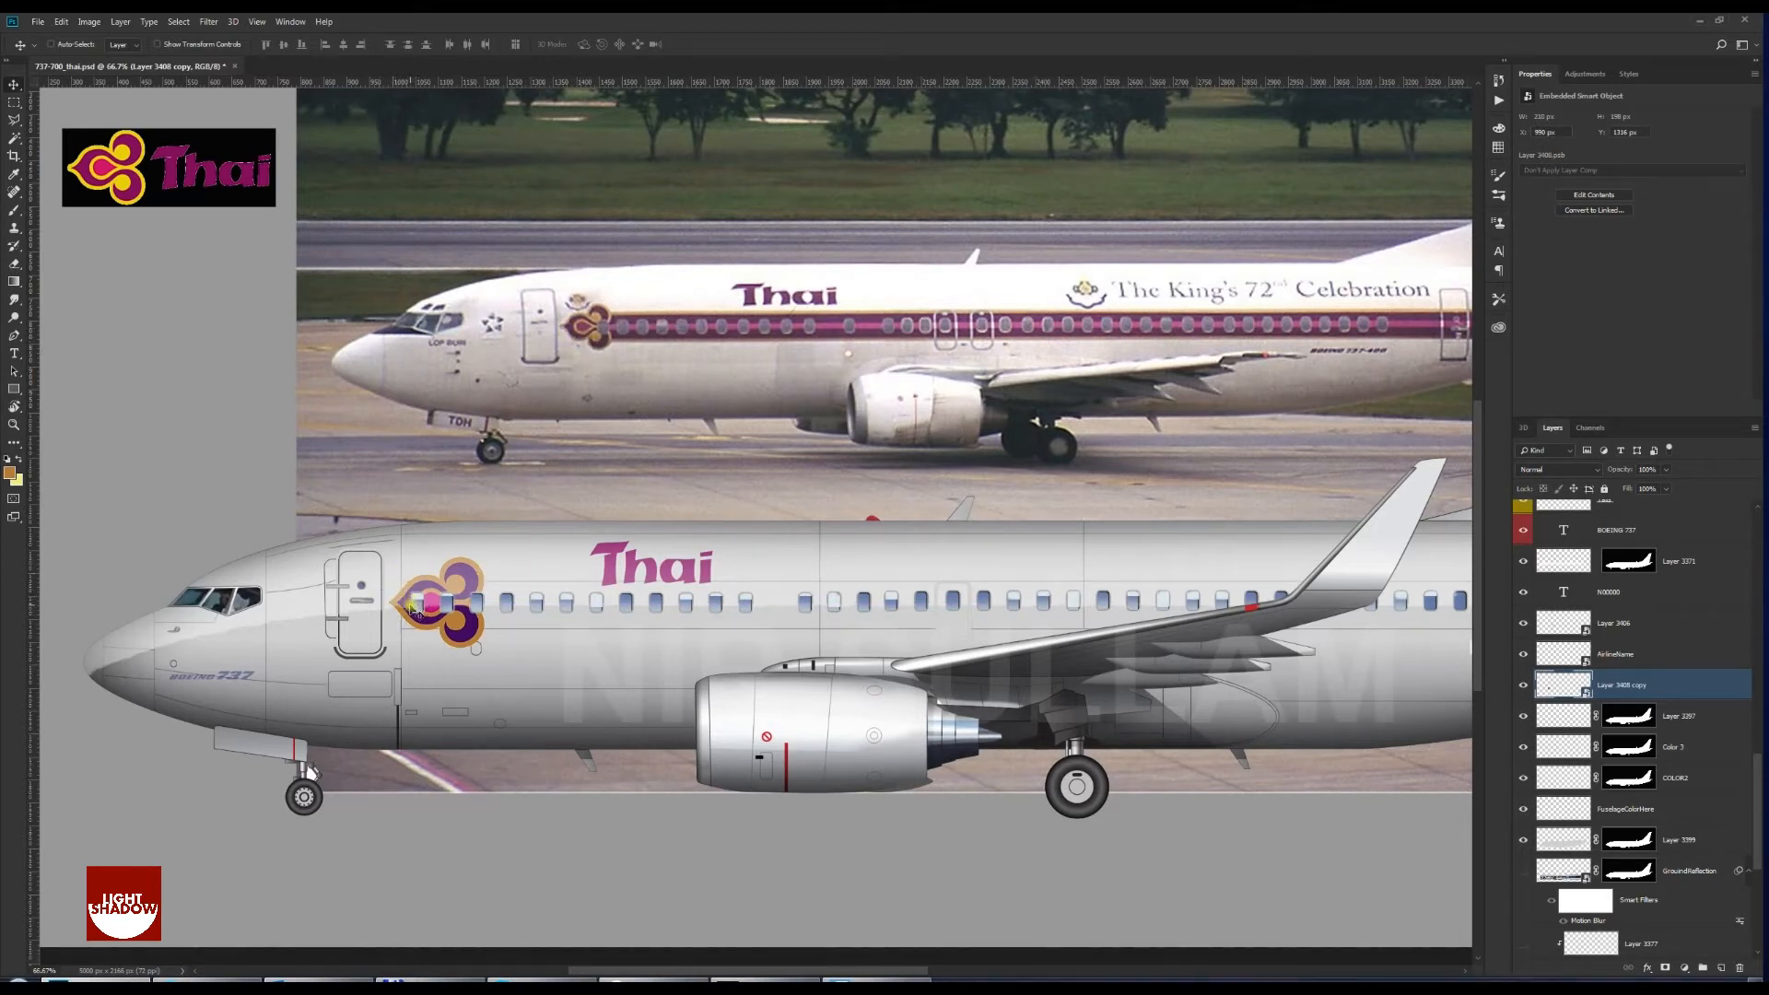
pyautogui.press('Left')
pyautogui.press('Left')
pyautogui.press('Left')
pyautogui.press('Down')
pyautogui.press('Down')
pyautogui.press('Left')
pyautogui.press('Left')
pyautogui.press('Left')
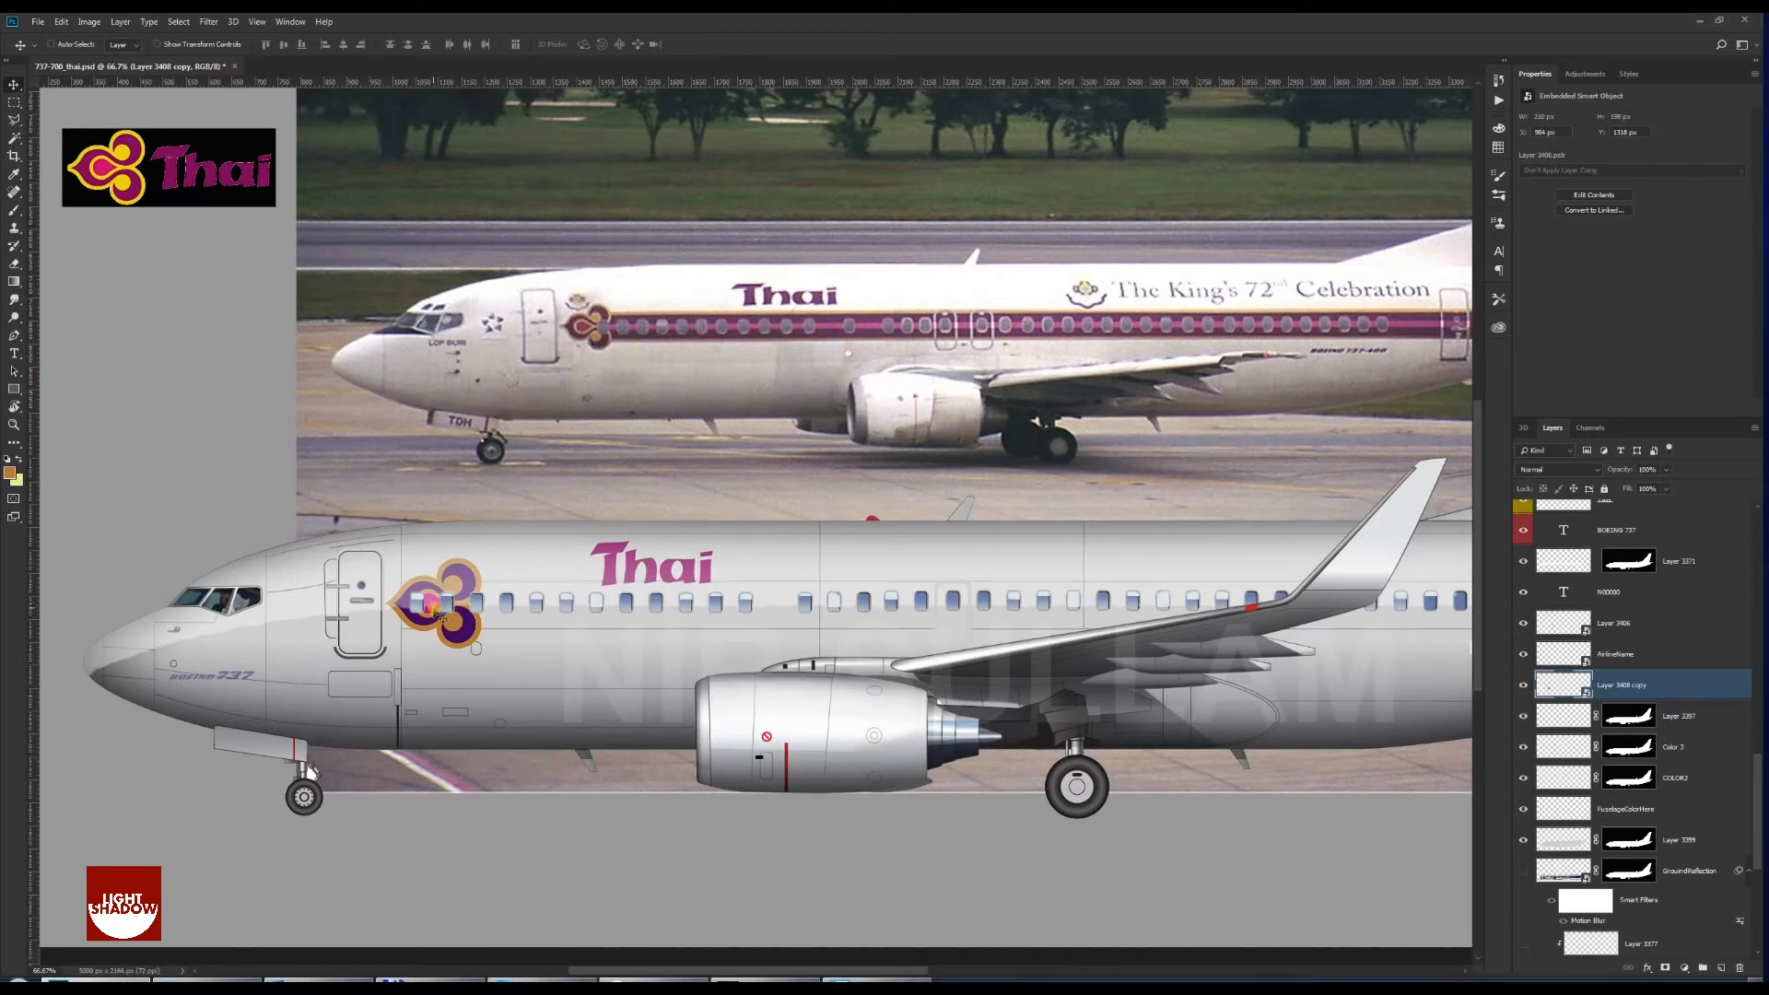
# Add a layer mask to the Windows layer and, within a rectangular selection, paint out the two windows over the fuselage logo
pyautogui.rightClick(507, 606)
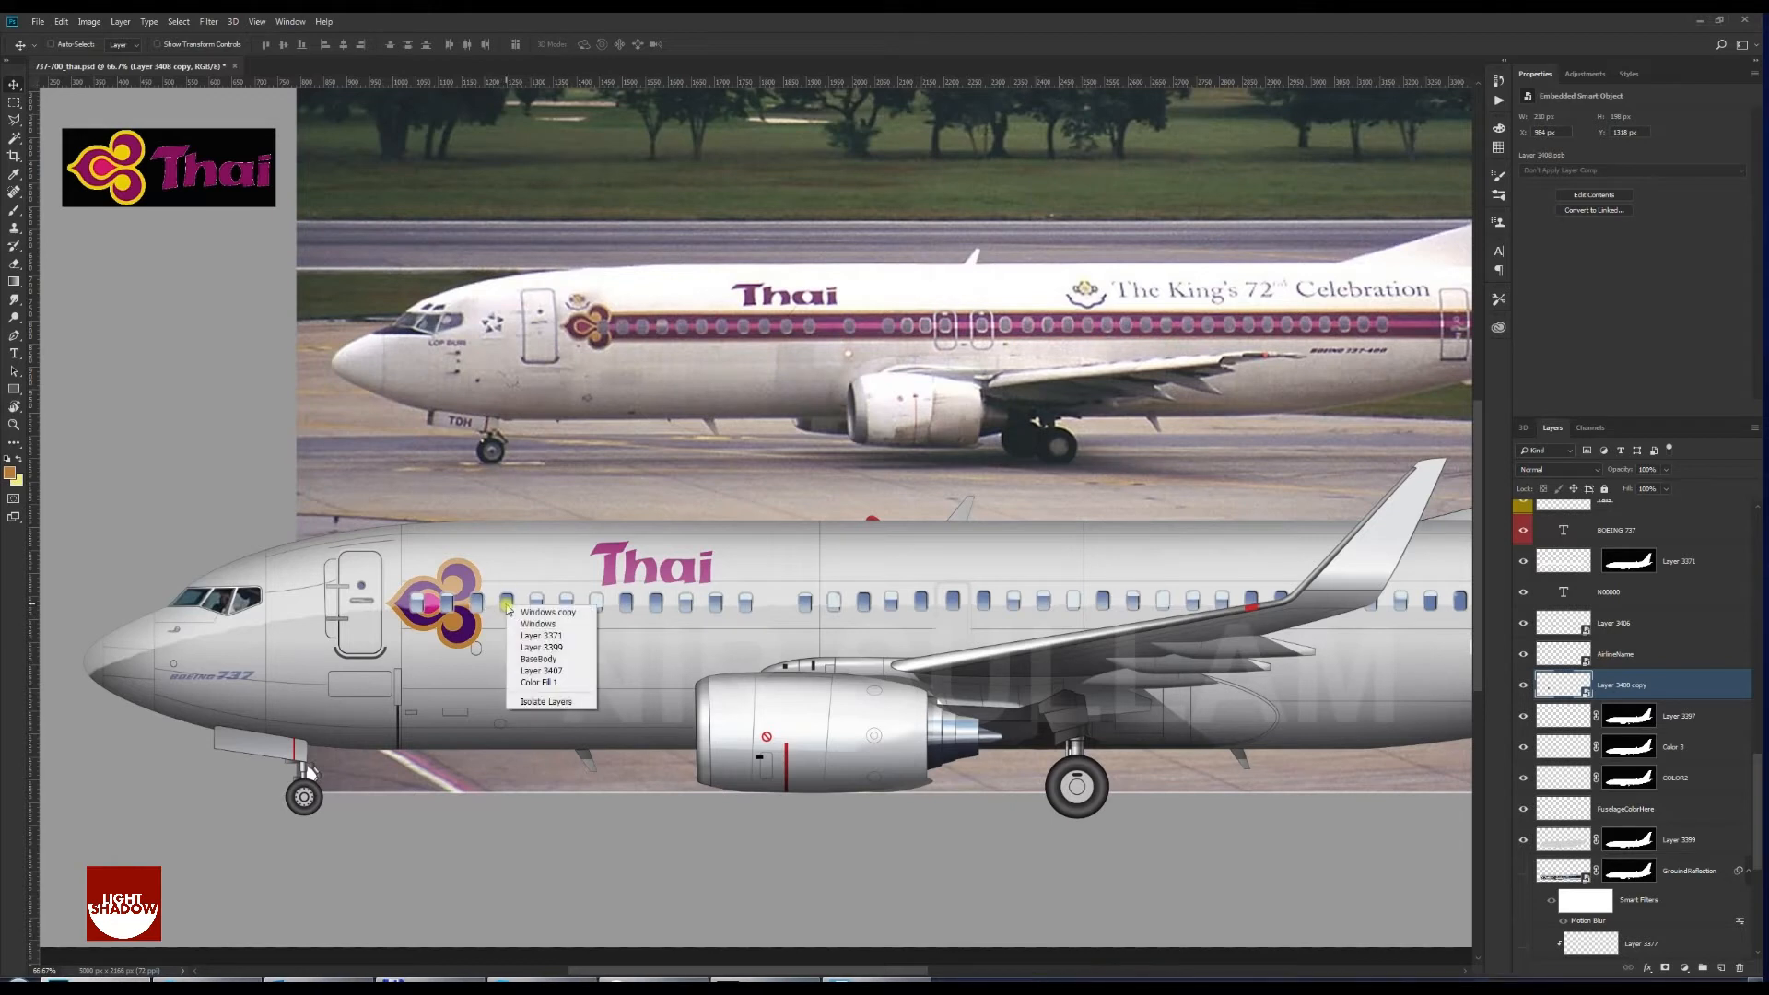
pyautogui.click(538, 624)
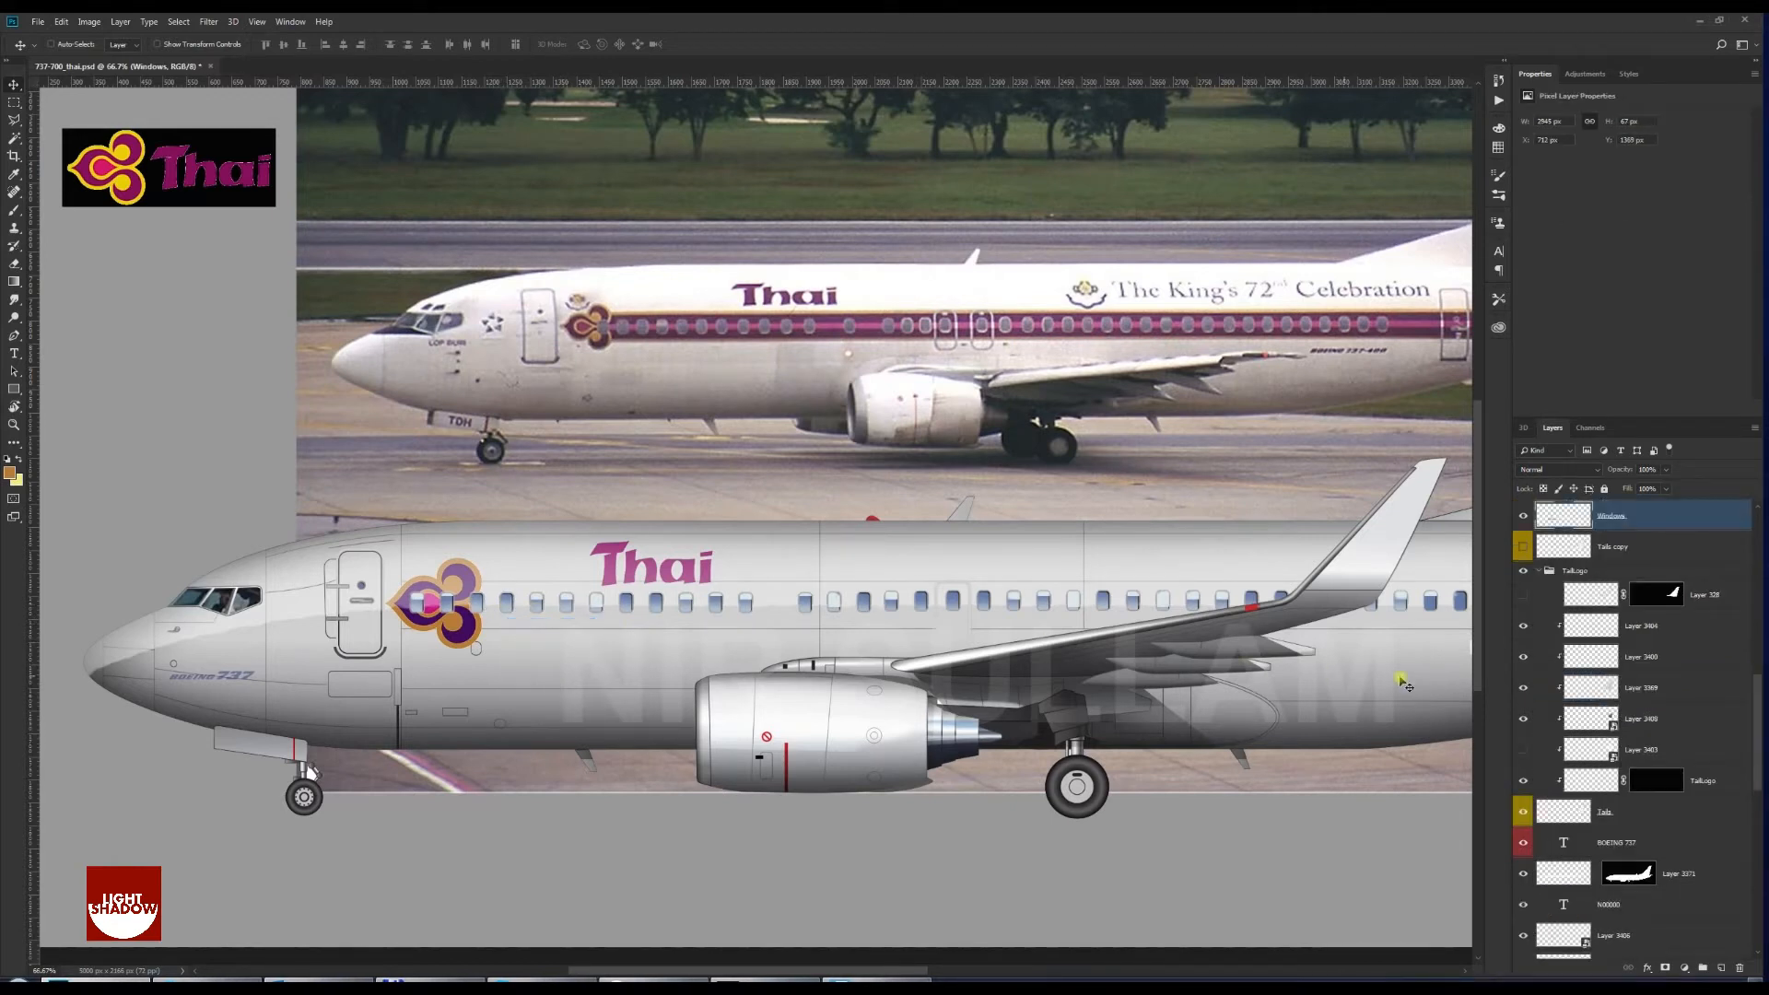
pyautogui.click(1664, 968)
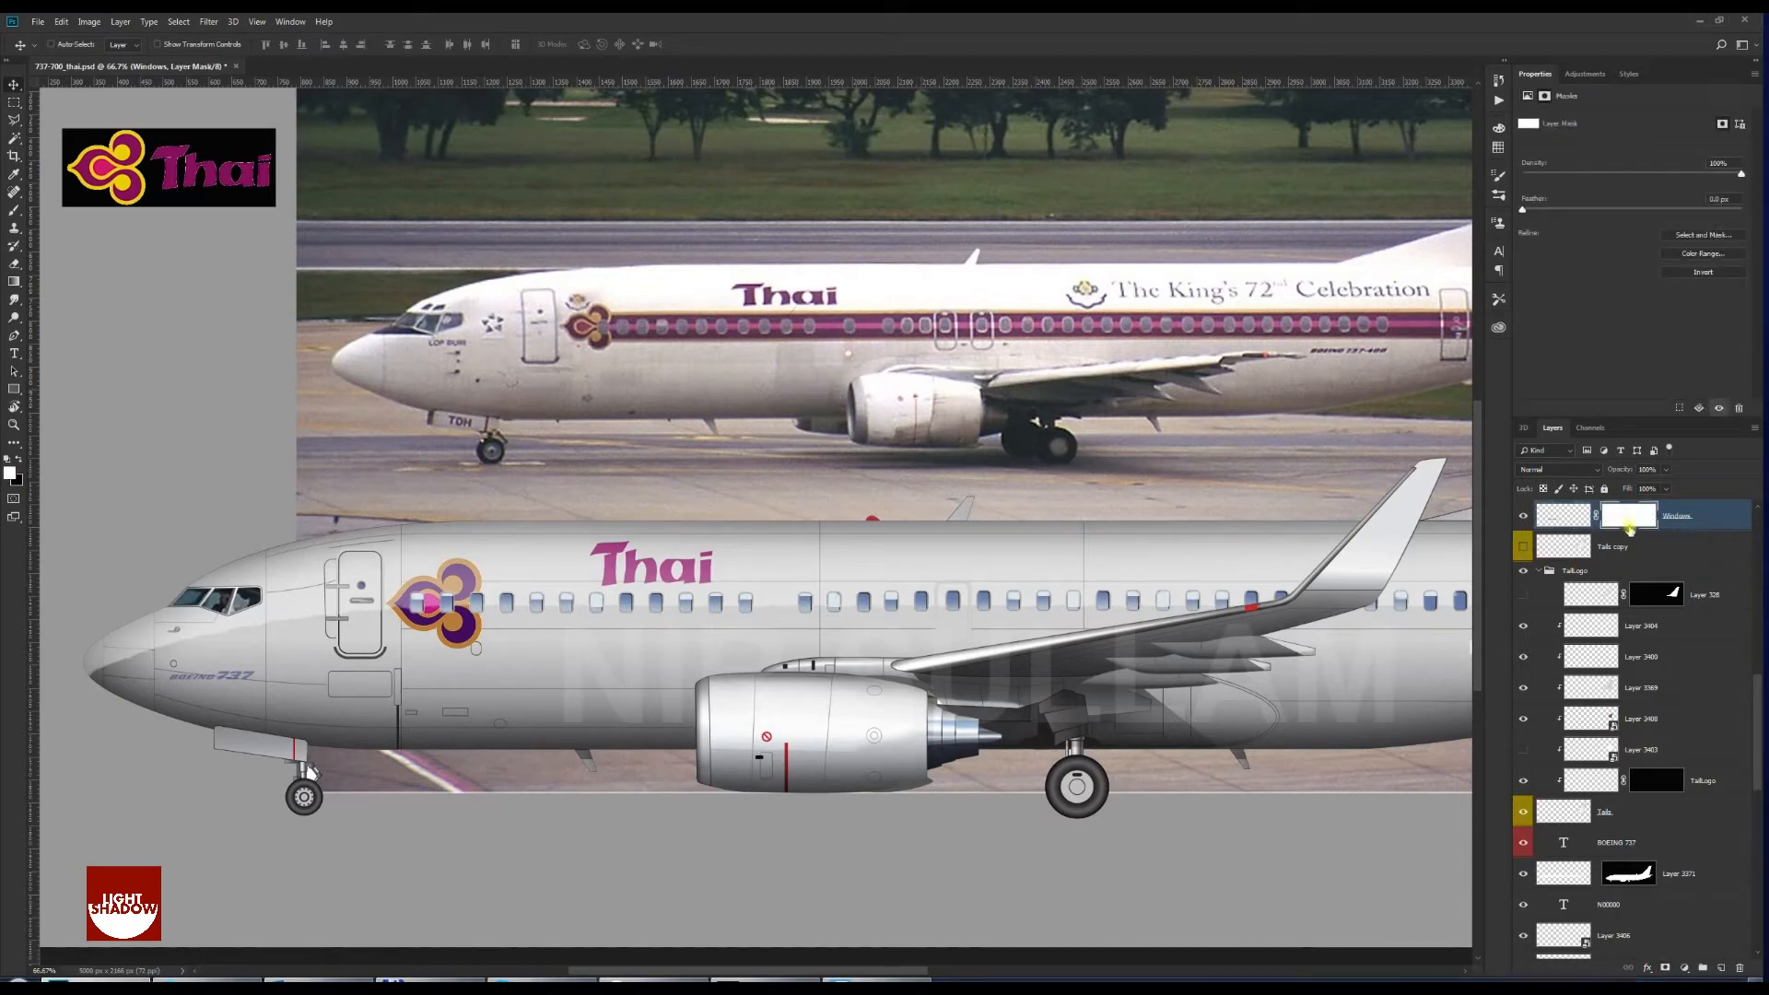
pyautogui.hotkey('ctrl', '+')
pyautogui.press('space')
pyautogui.moveTo(300, 666); pyautogui.dragTo(522, 682)
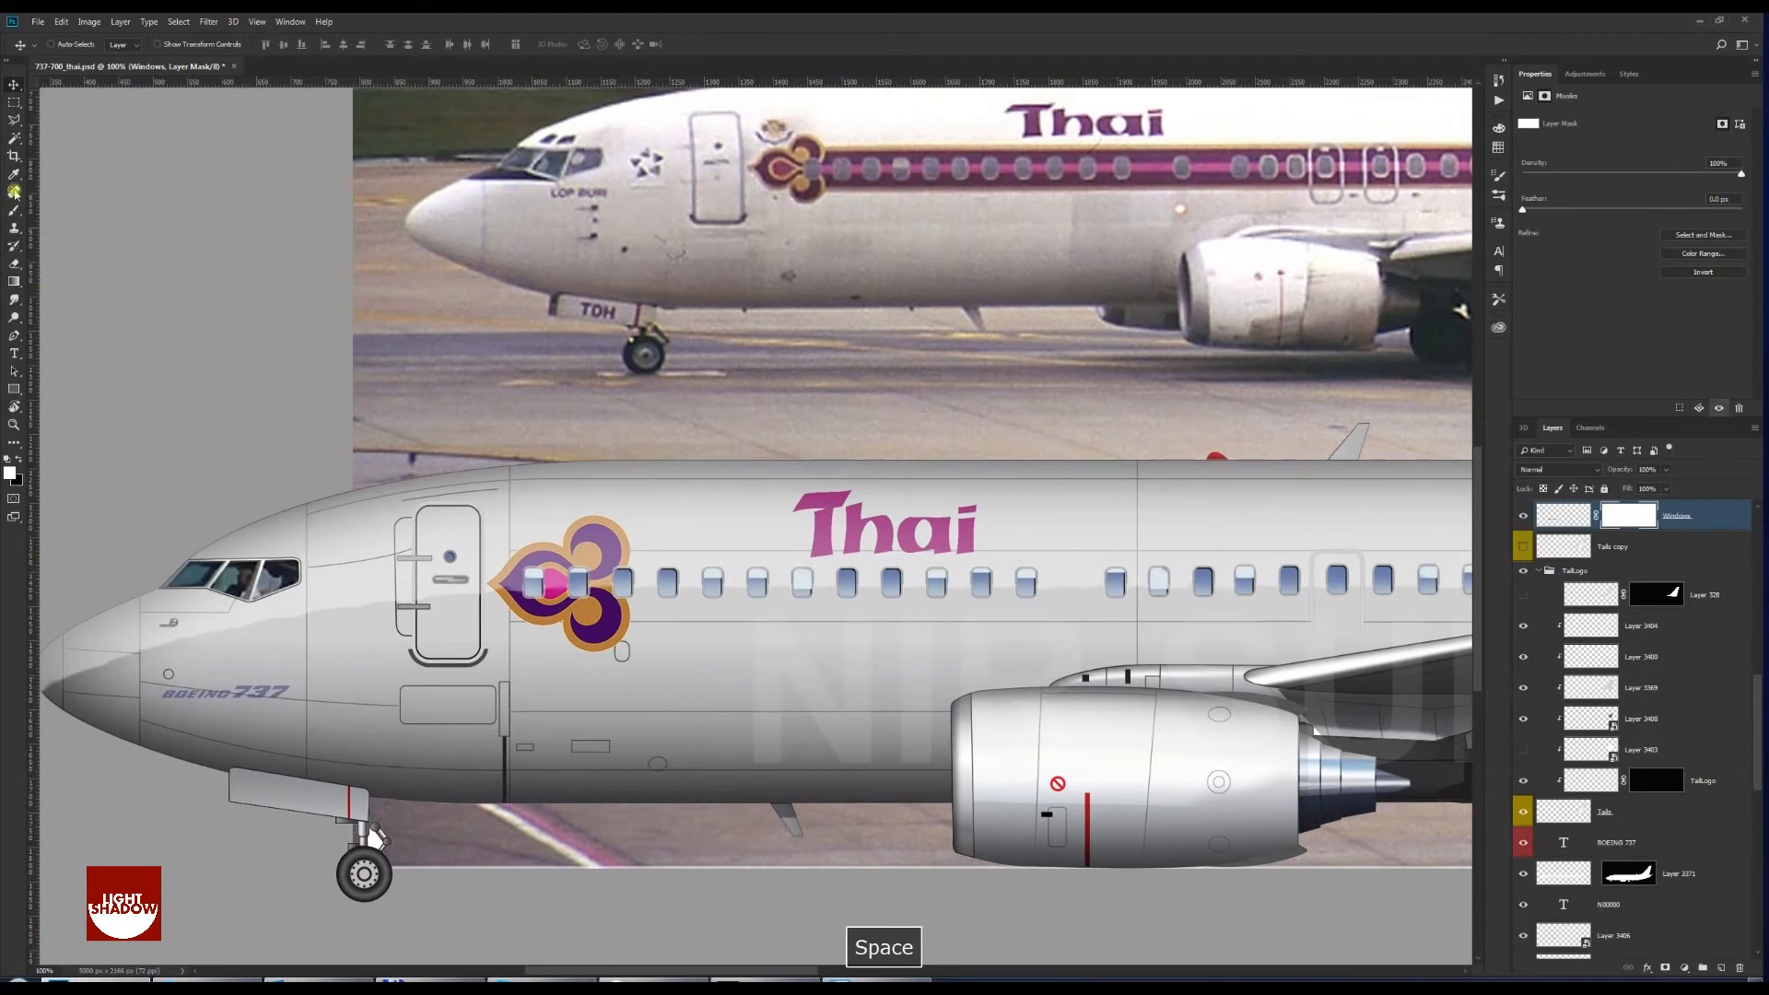
pyautogui.click(14, 103)
pyautogui.moveTo(501, 532); pyautogui.dragTo(599, 626)
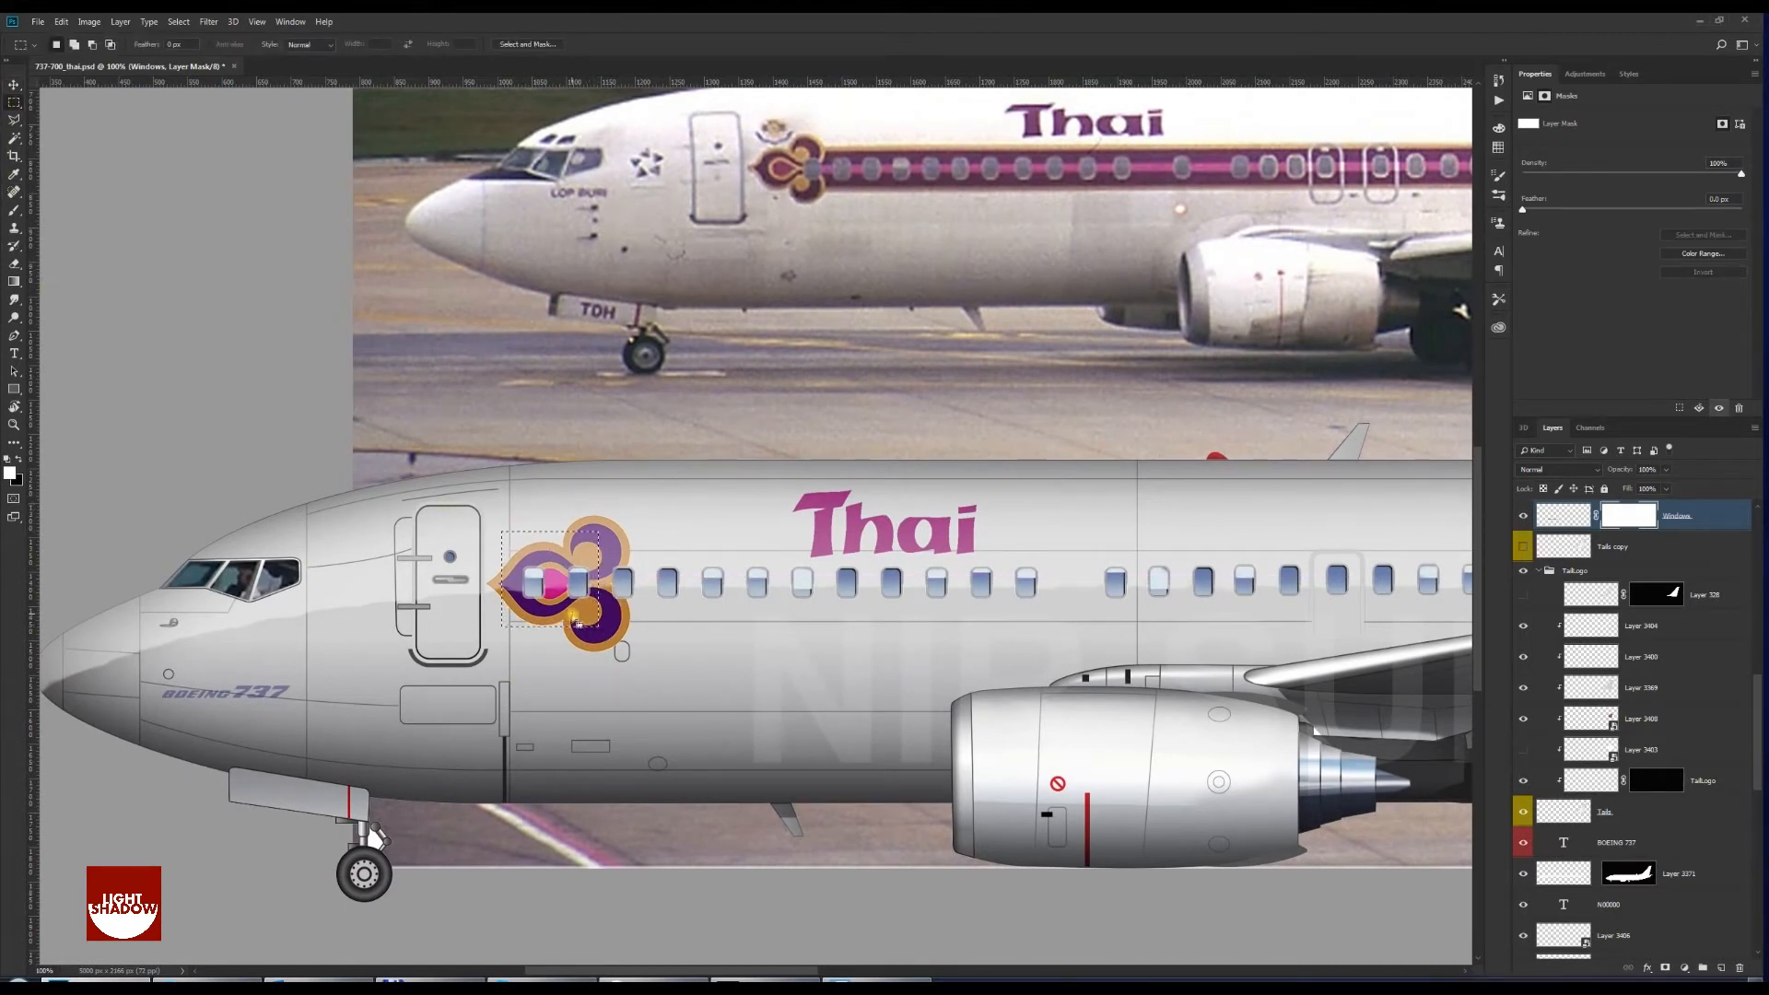
pyautogui.press('x')
pyautogui.press('b')
pyautogui.moveTo(553, 583)
pyautogui.mouseDown()
pyautogui.moveTo(586, 562)
pyautogui.moveTo(517, 564)
pyautogui.moveTo(582, 599)
pyautogui.moveTo(568, 603)
pyautogui.mouseUp()
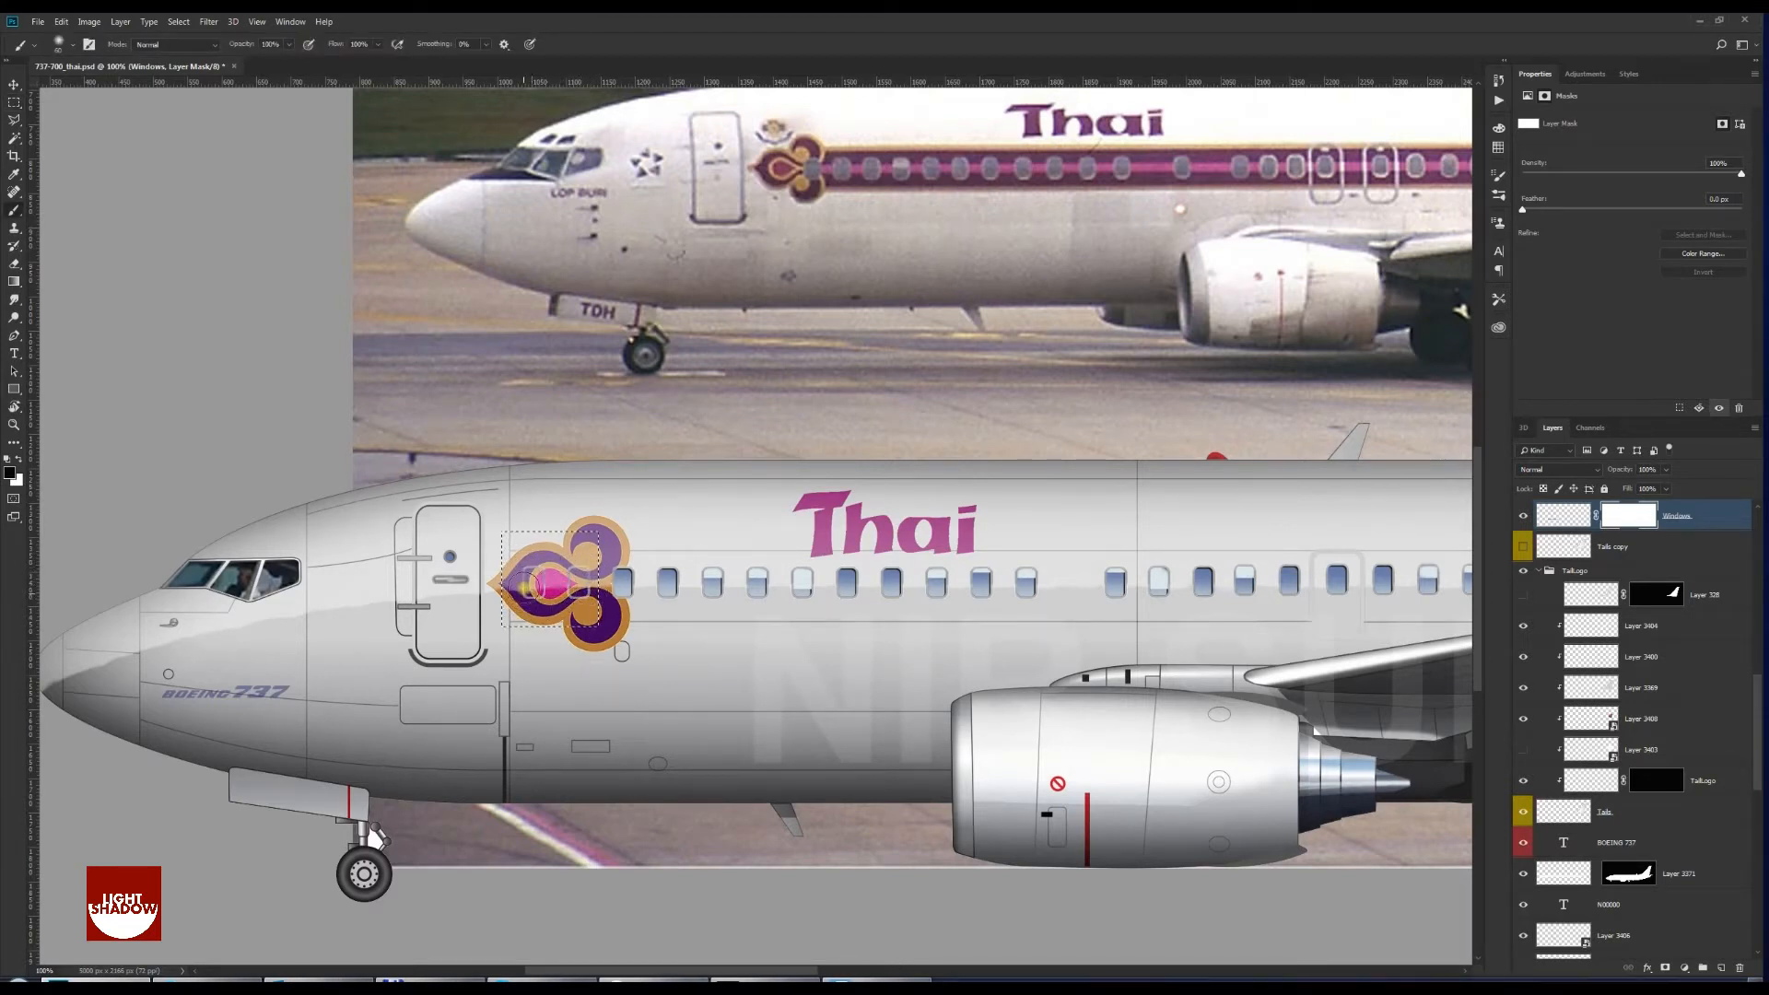
# Try to mask the Windows copy layer with the current selection over the fuselage logo
pyautogui.press('v')
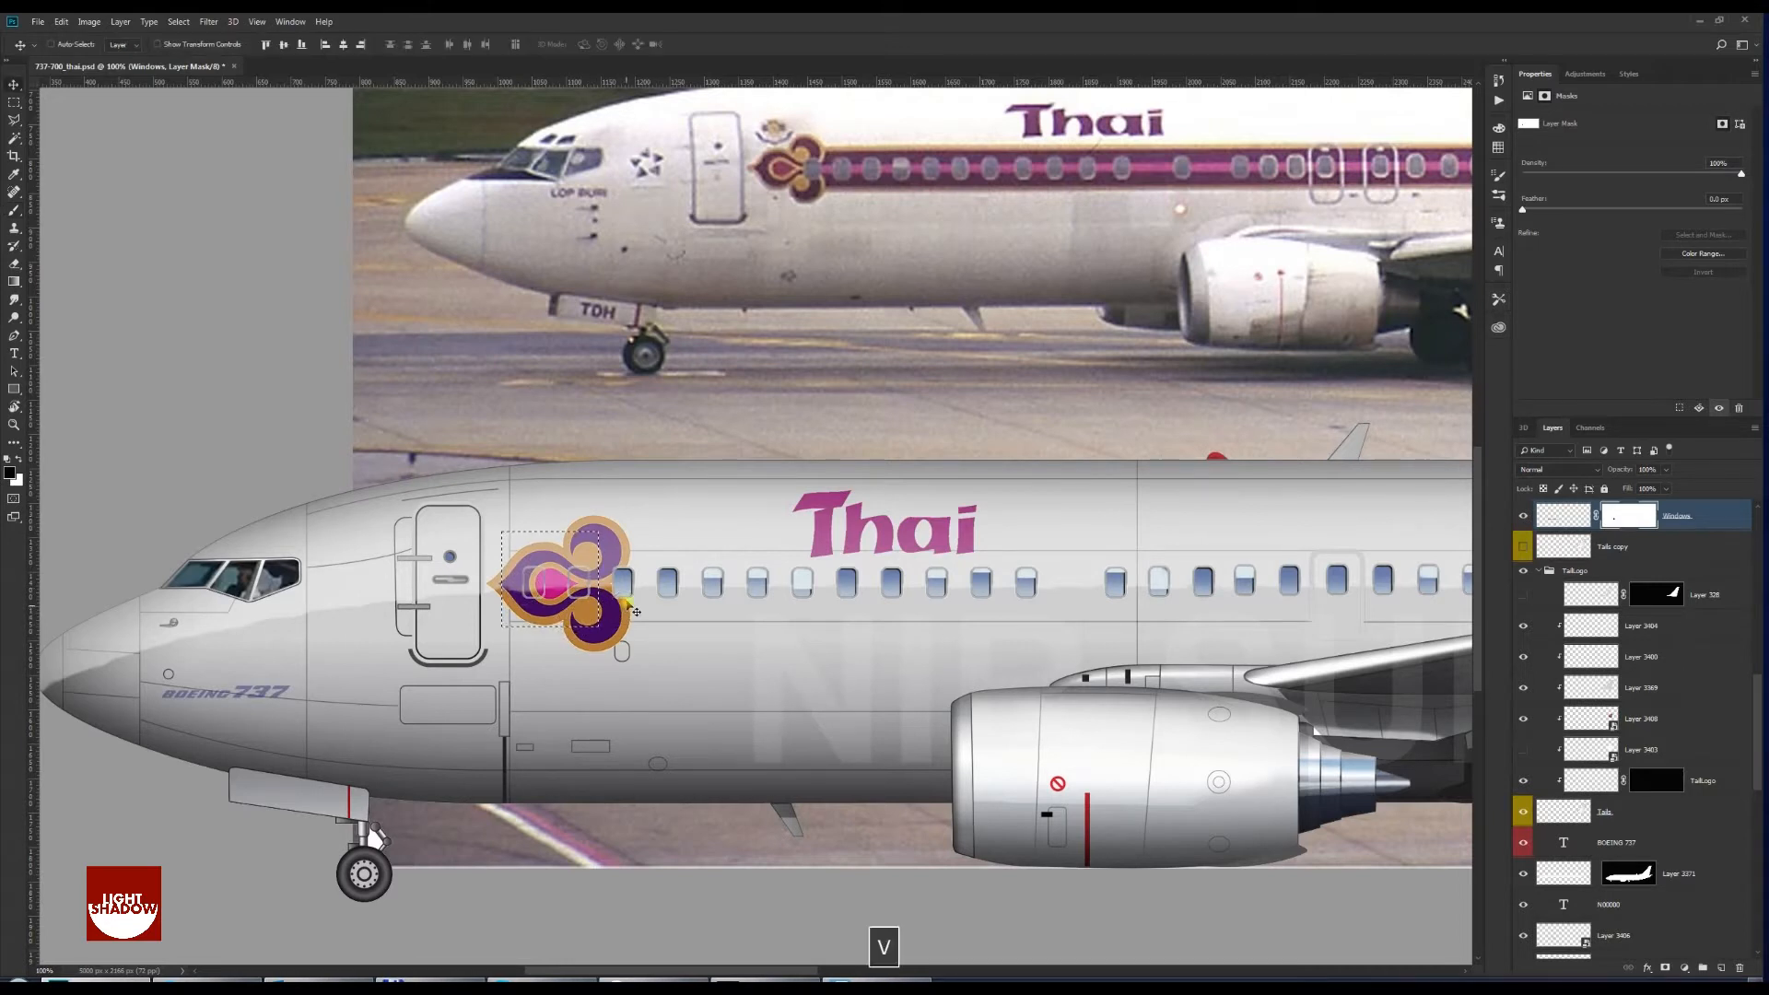
pyautogui.rightClick(635, 594)
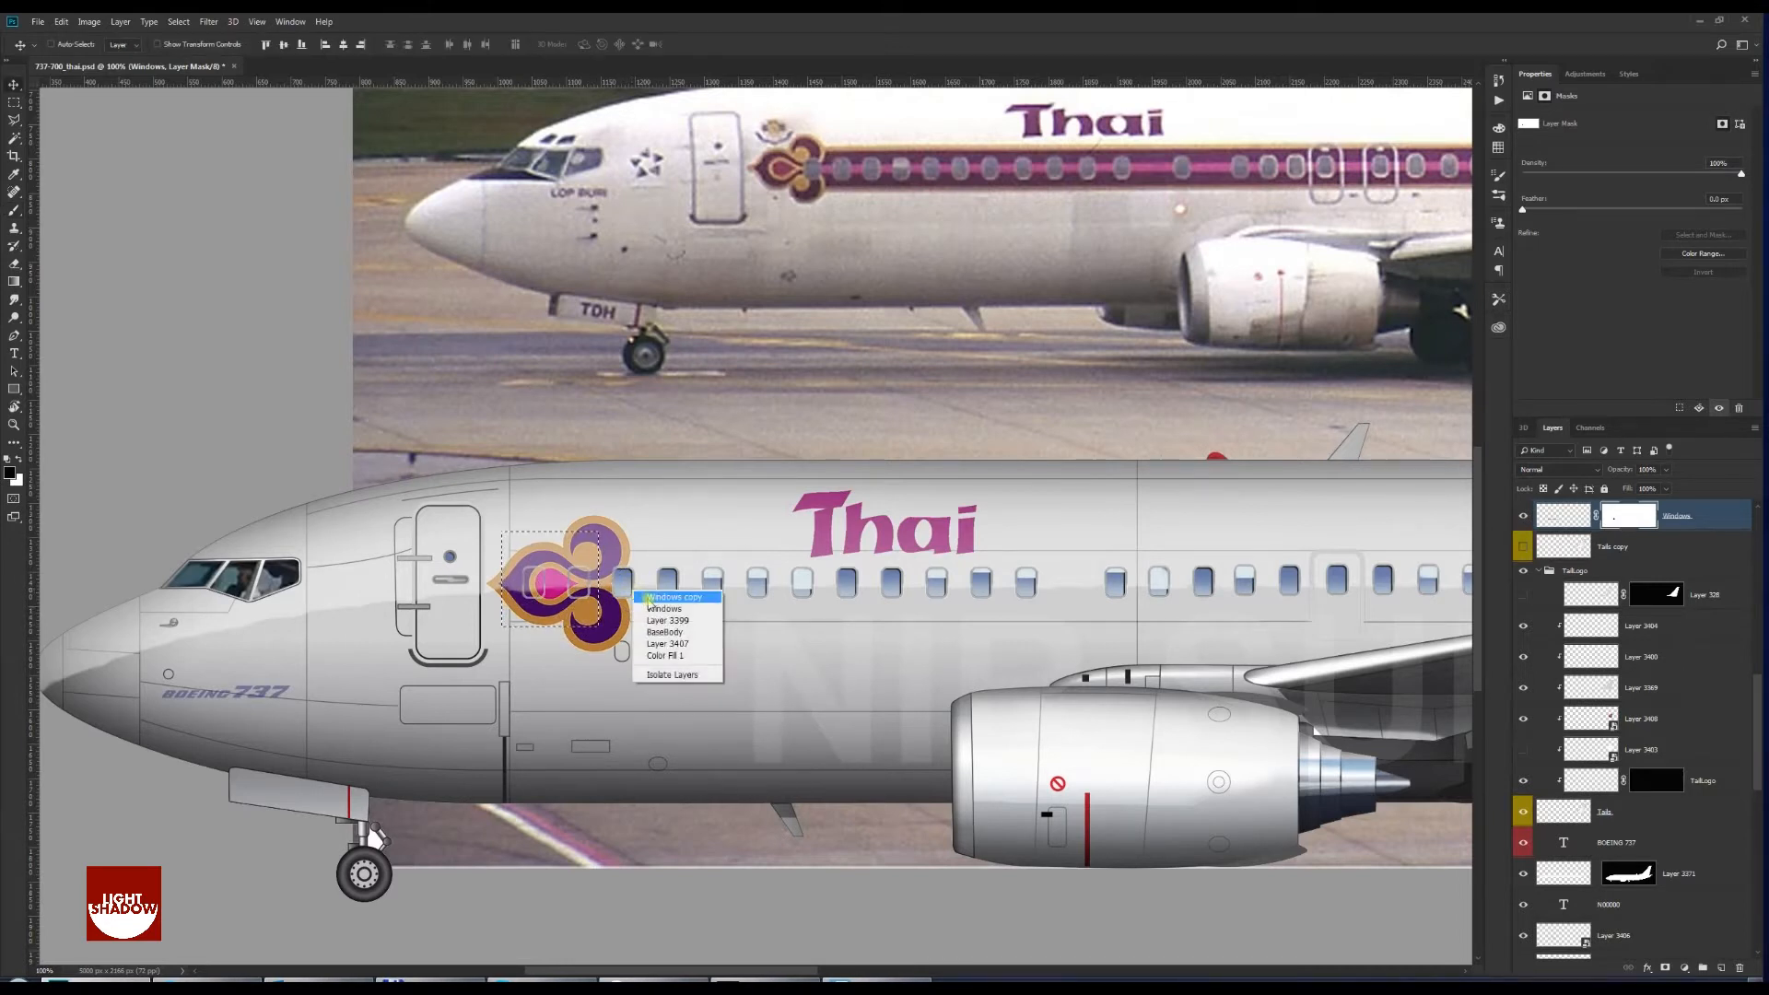
pyautogui.click(651, 599)
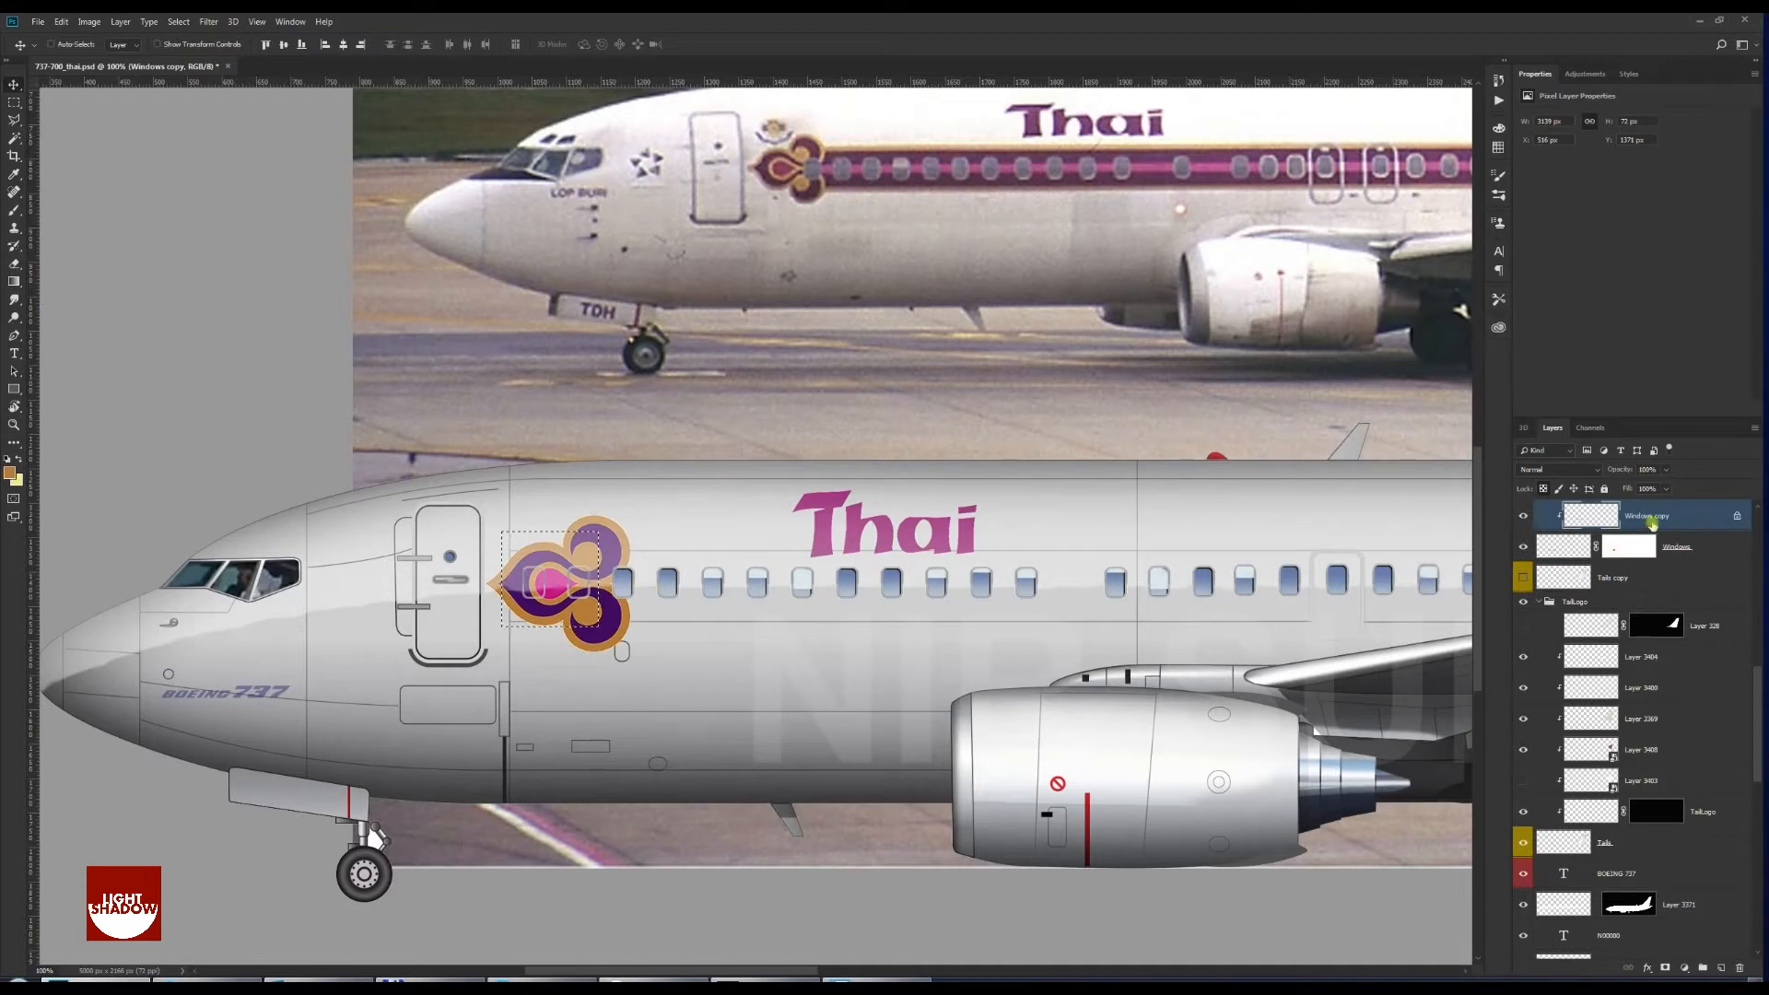
pyautogui.click(1665, 967)
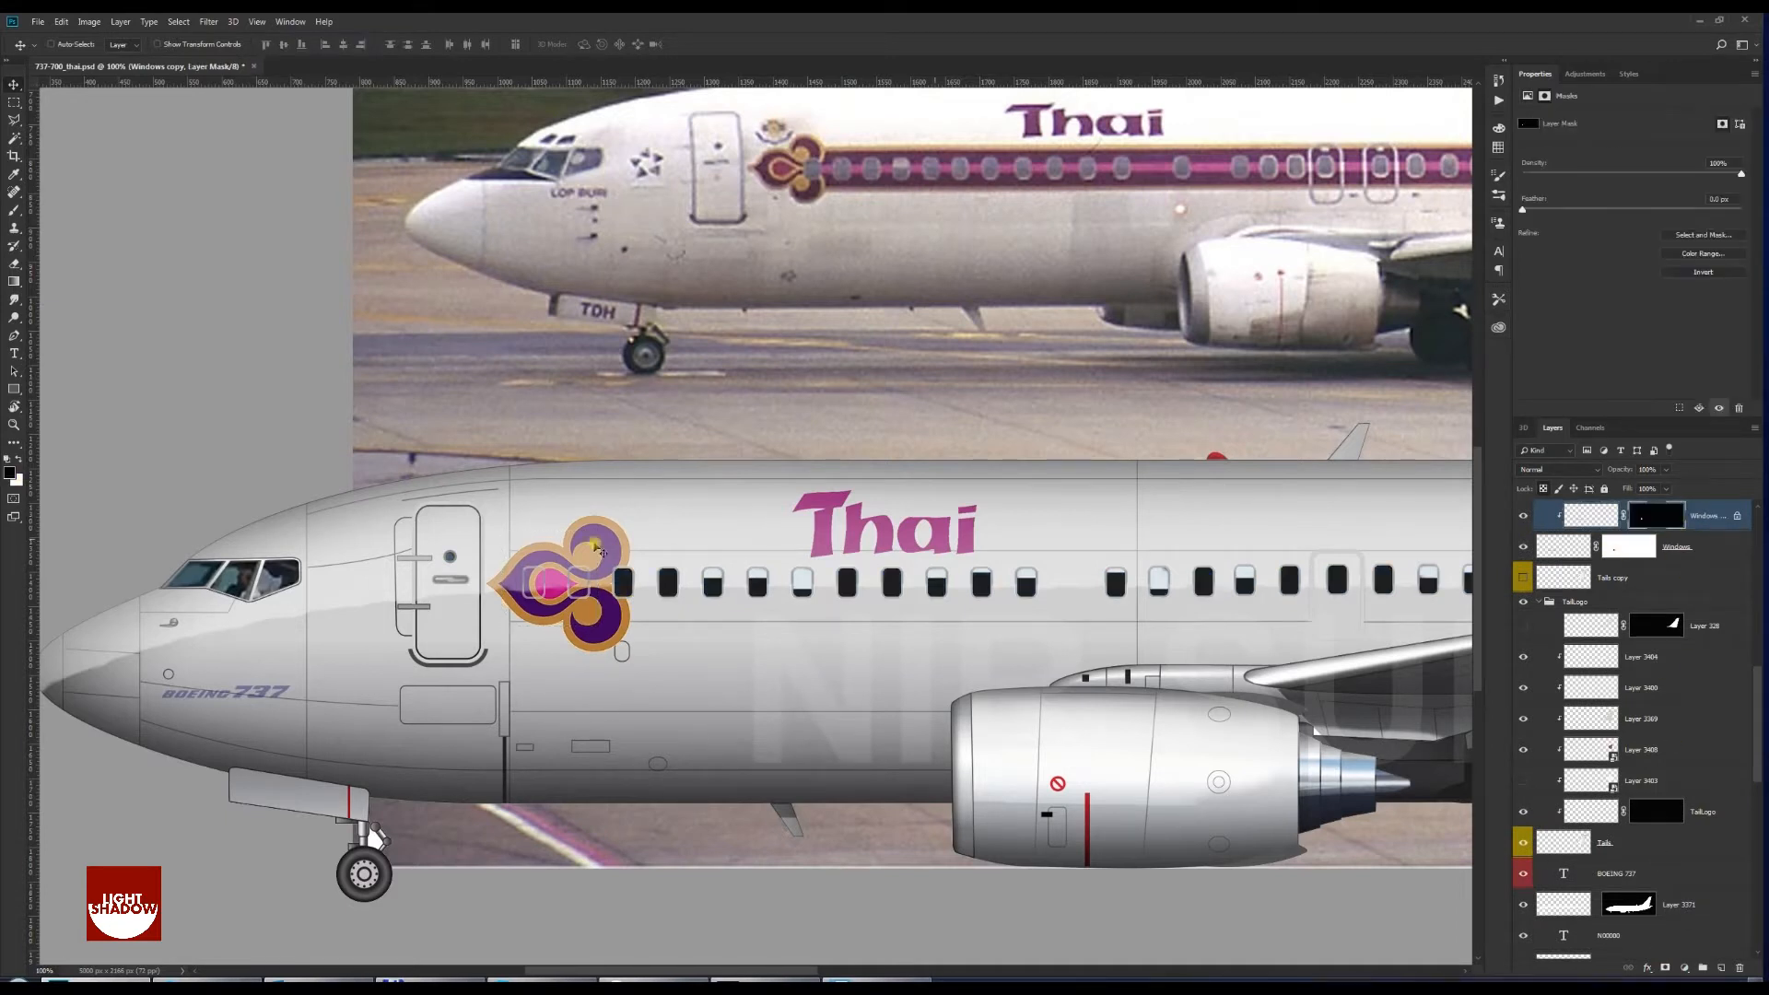
pyautogui.press('b')
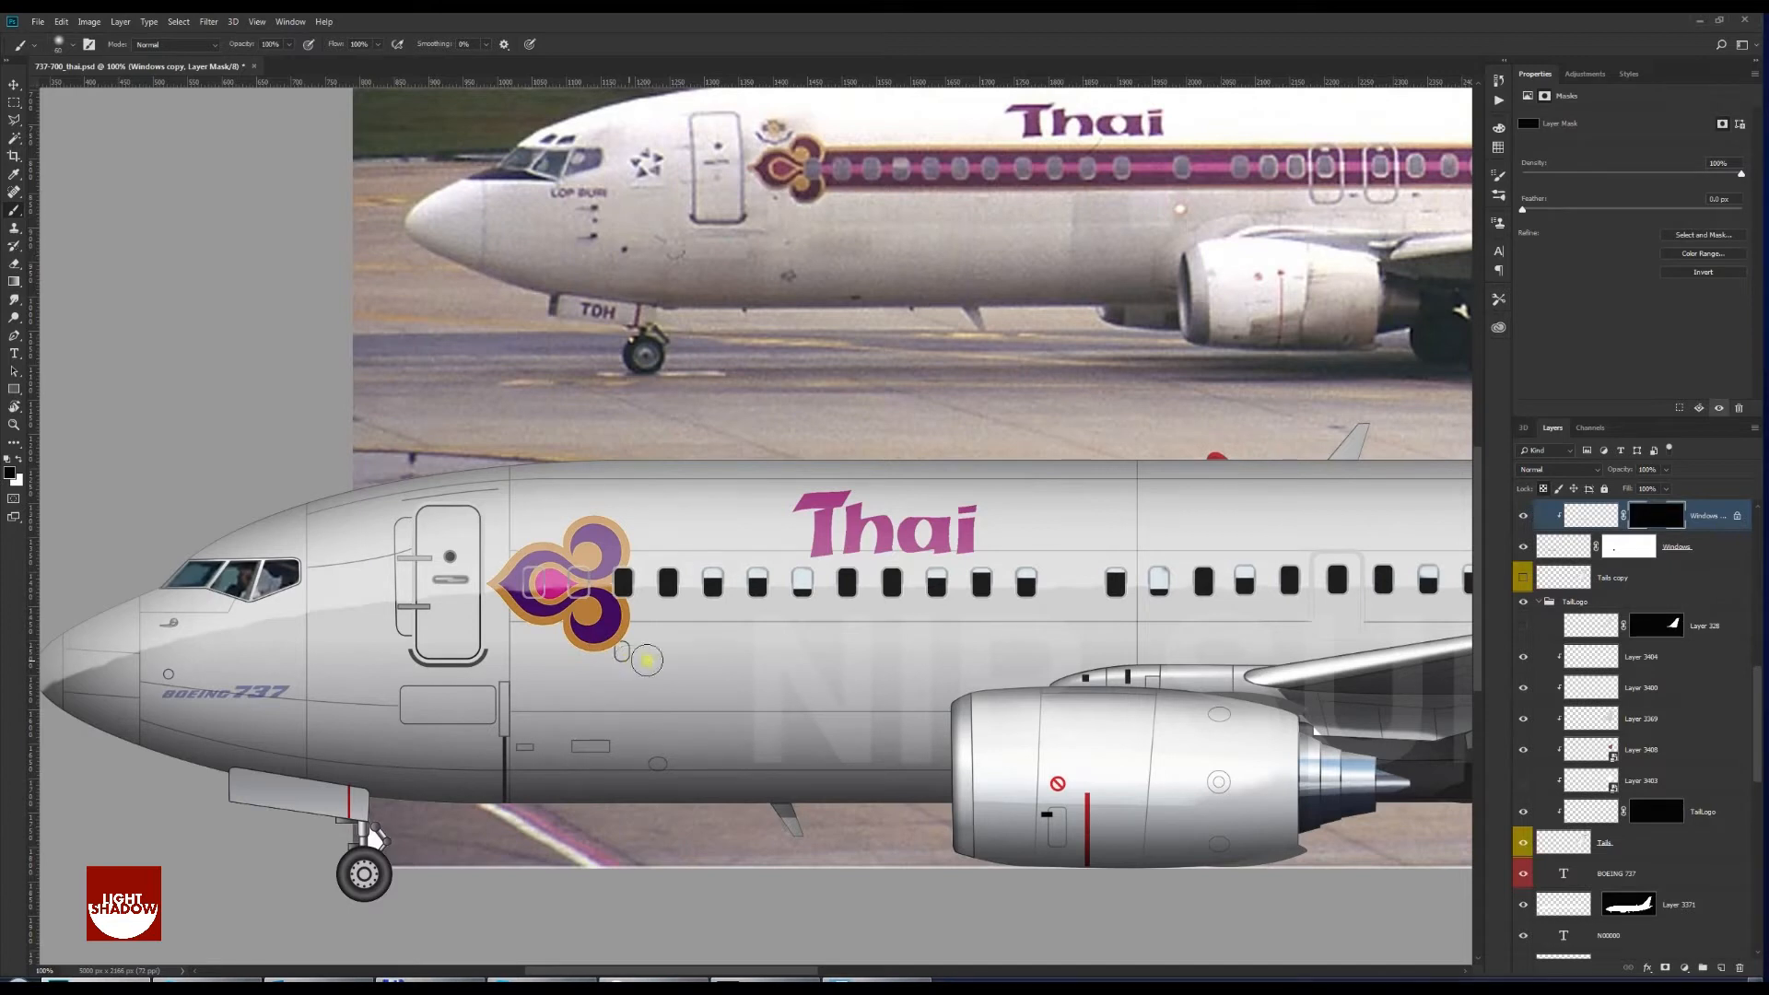
pyautogui.hotkey('ctrl', 'alt', 'z')
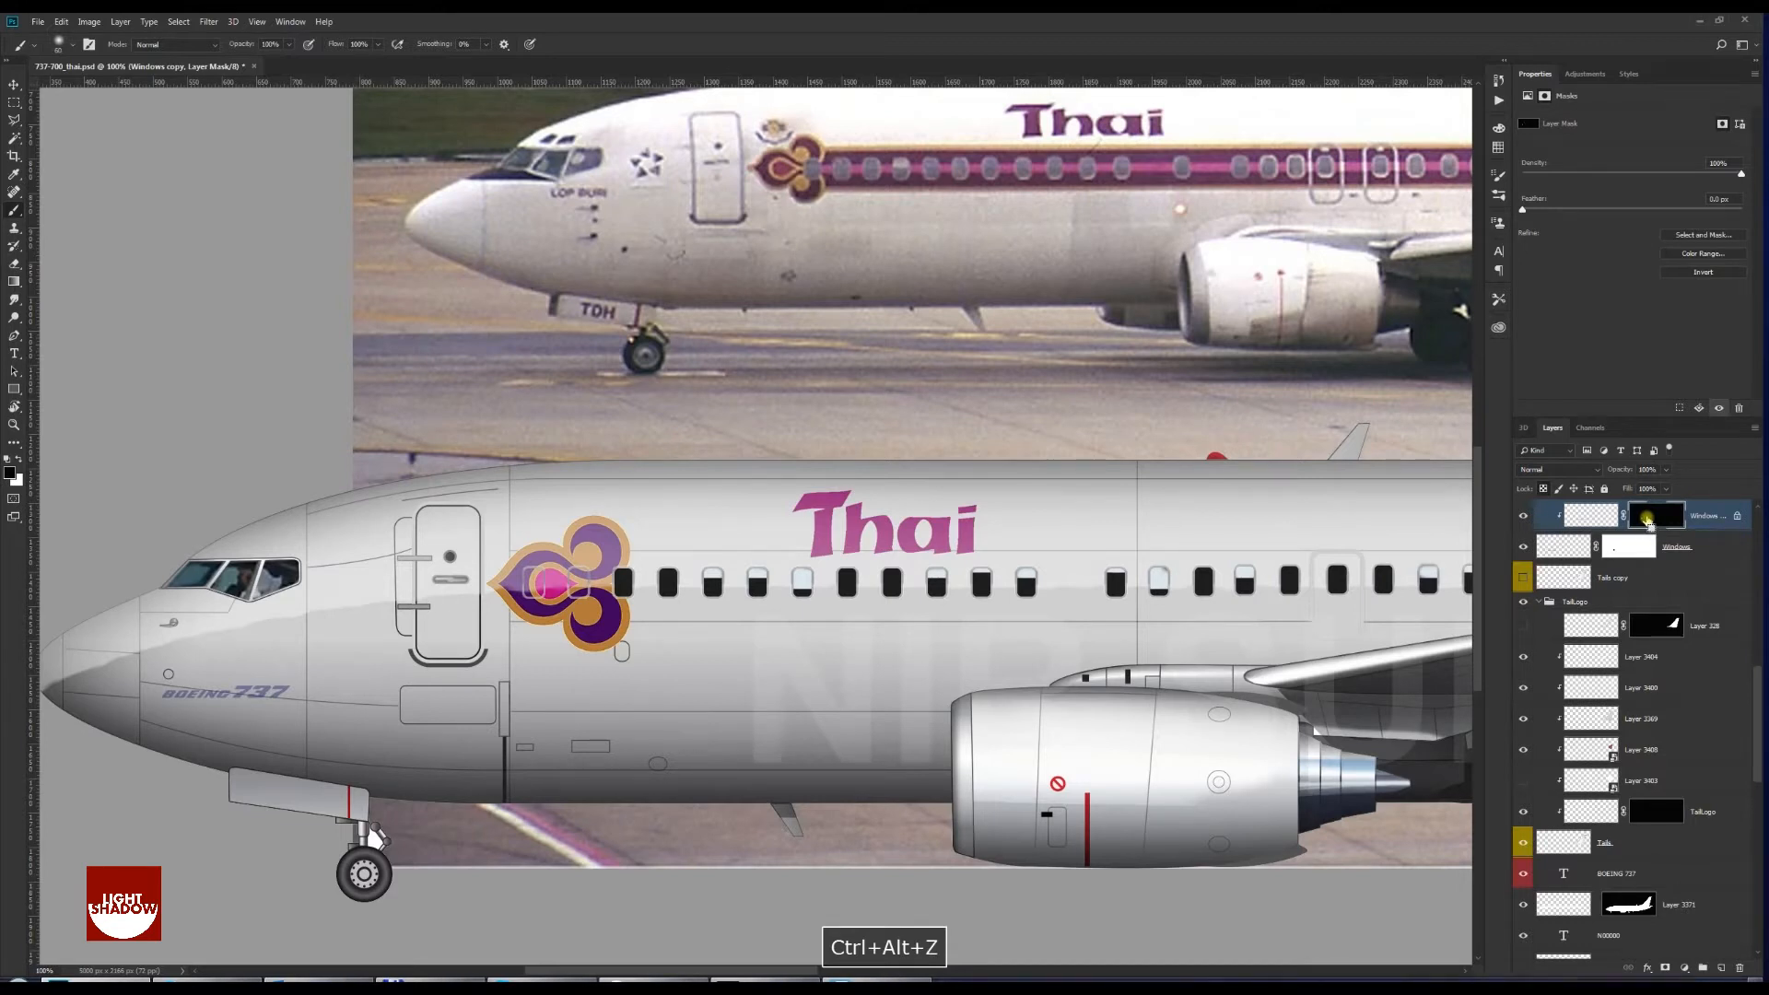
pyautogui.hotkey('ctrl', 'alt', 'z')
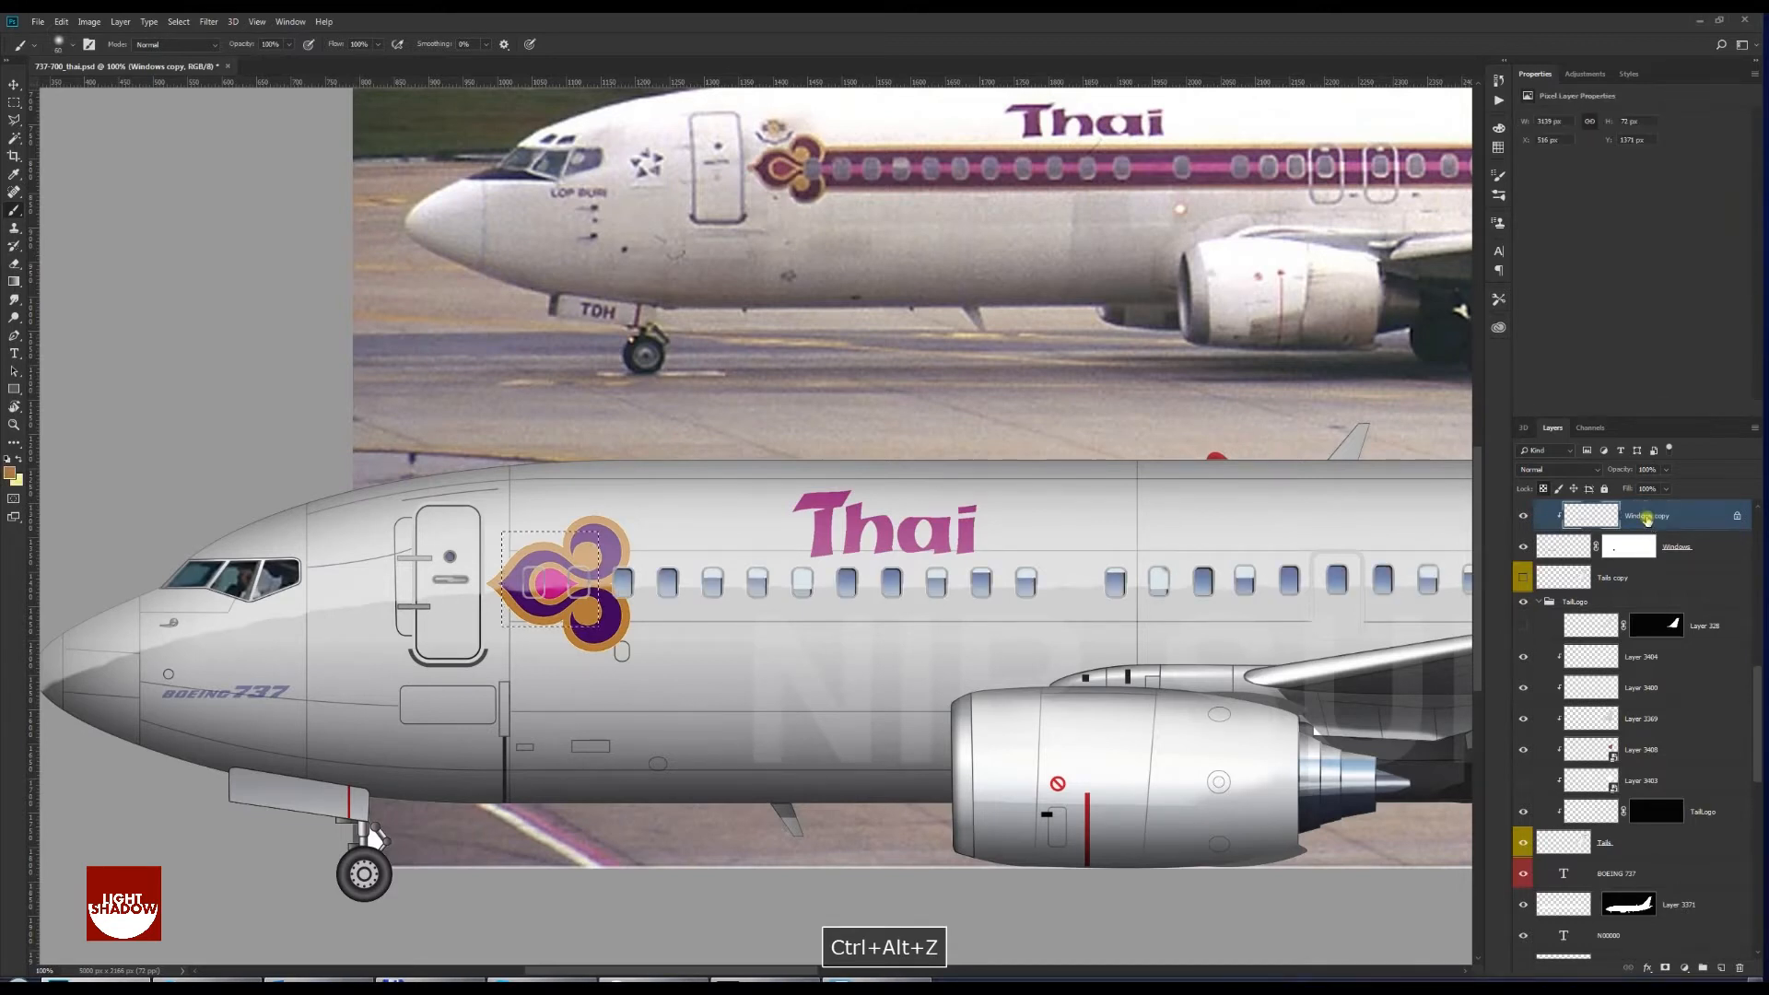
# Deselect, add a layer mask to the WindowsFramesGloss layer and paint out its window frame highlights over the fuselage logo
pyautogui.hotkey('ctrl', 'd')
pyautogui.press('v')
pyautogui.rightClick(626, 583)
pyautogui.rightClick(571, 578)
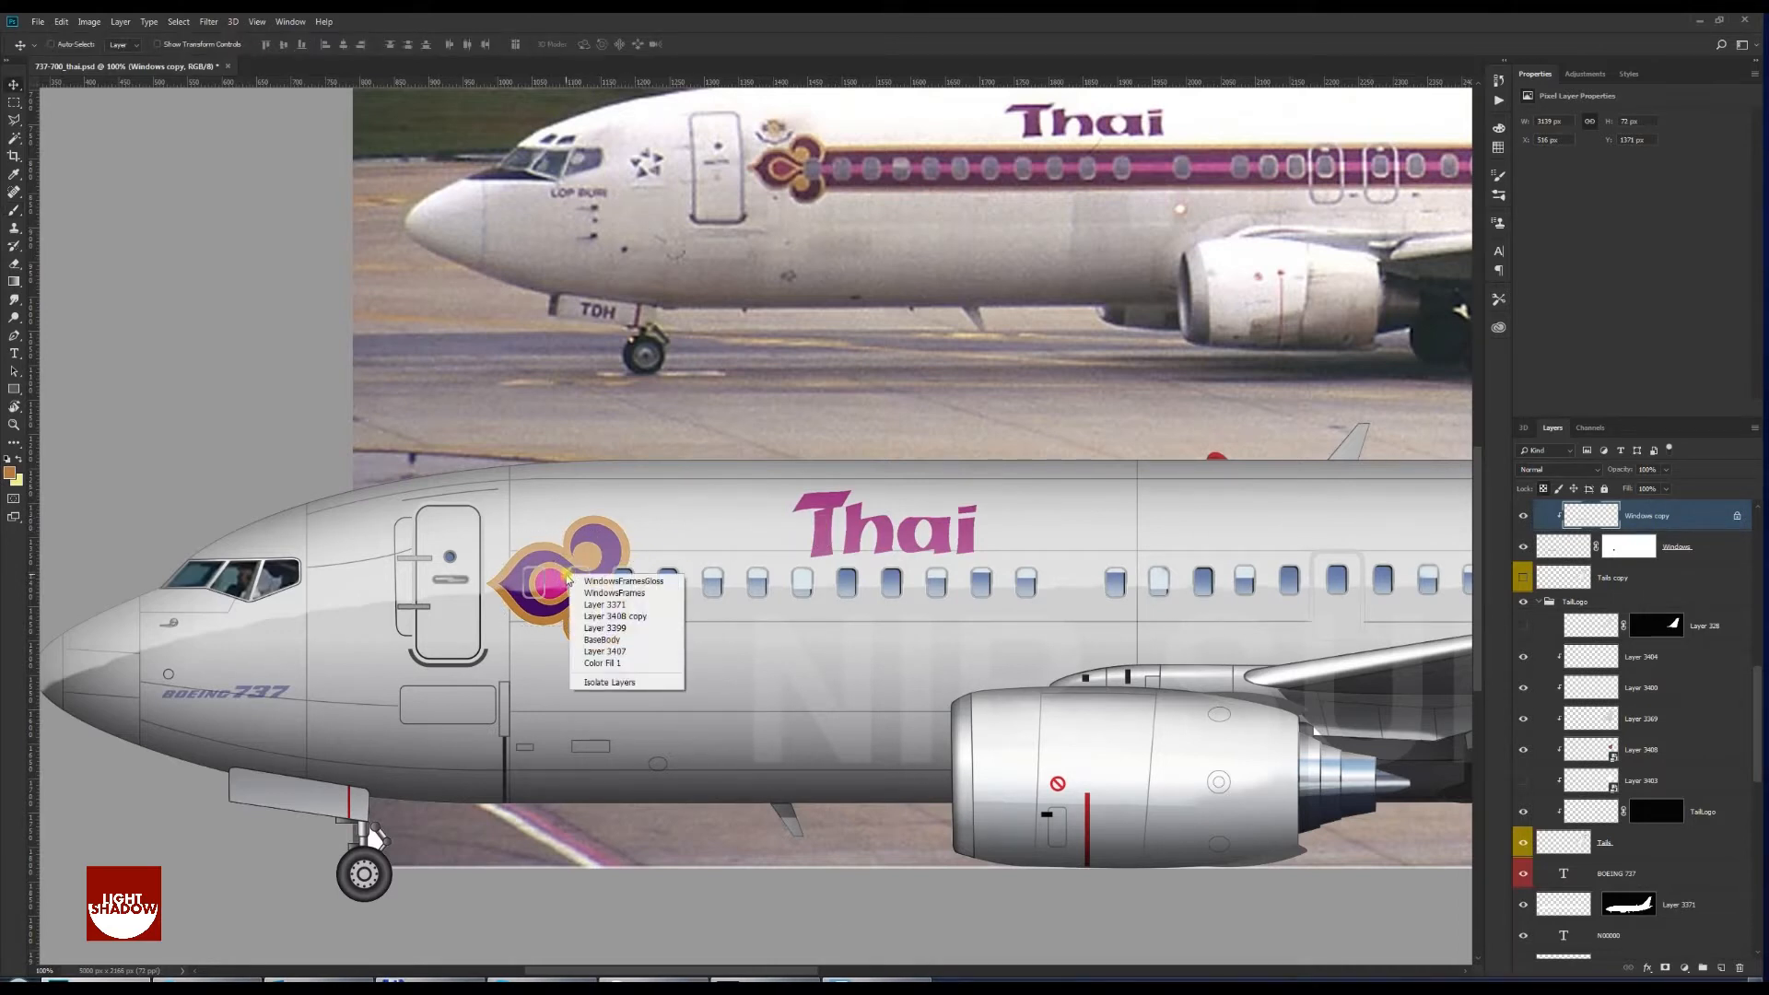
pyautogui.click(598, 577)
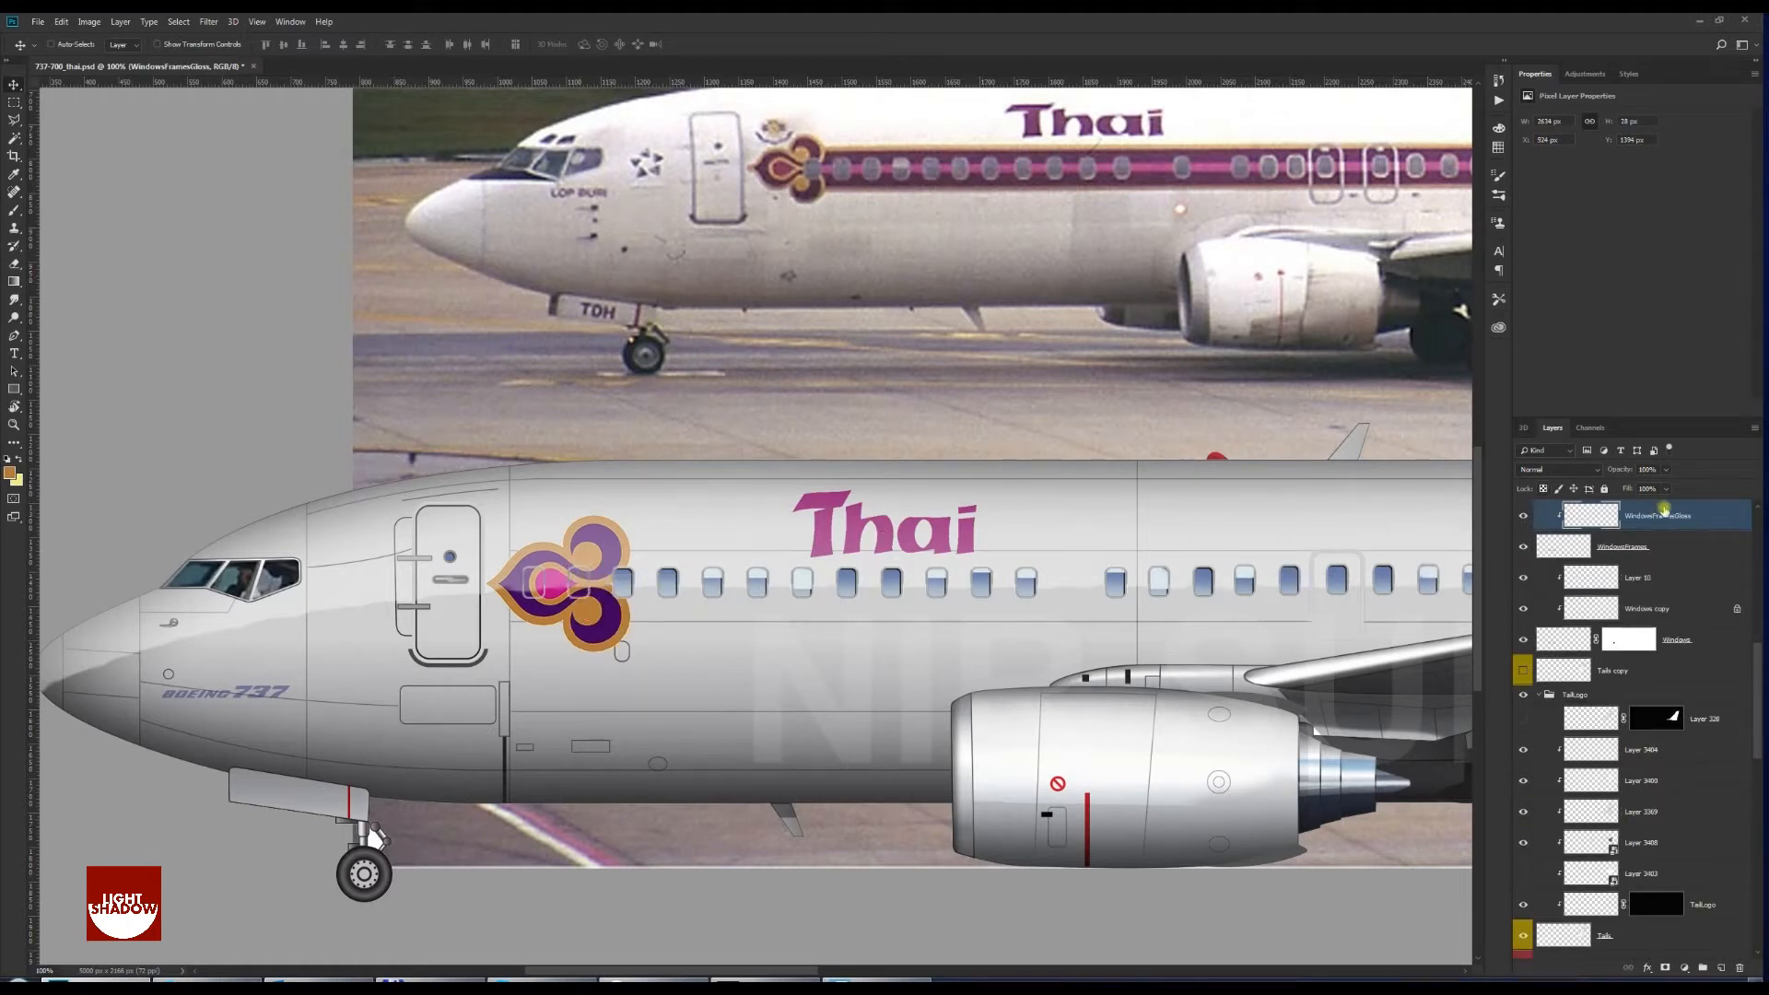
pyautogui.click(1665, 968)
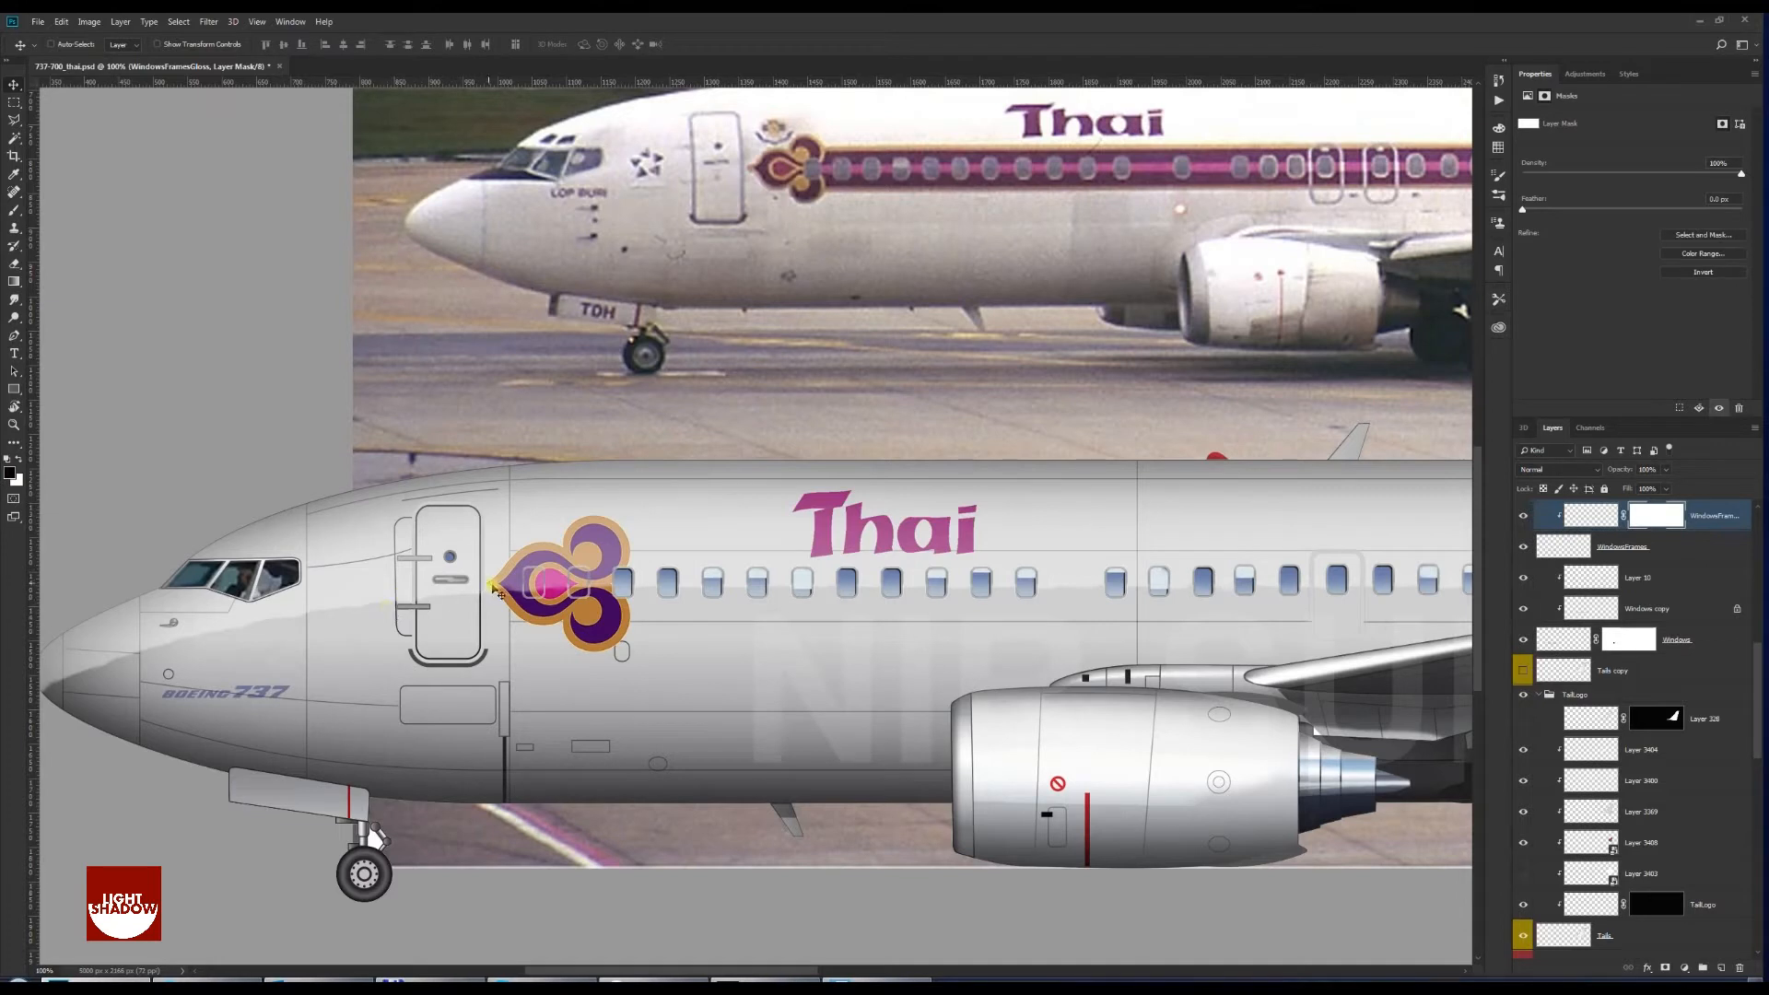
pyautogui.press('b')
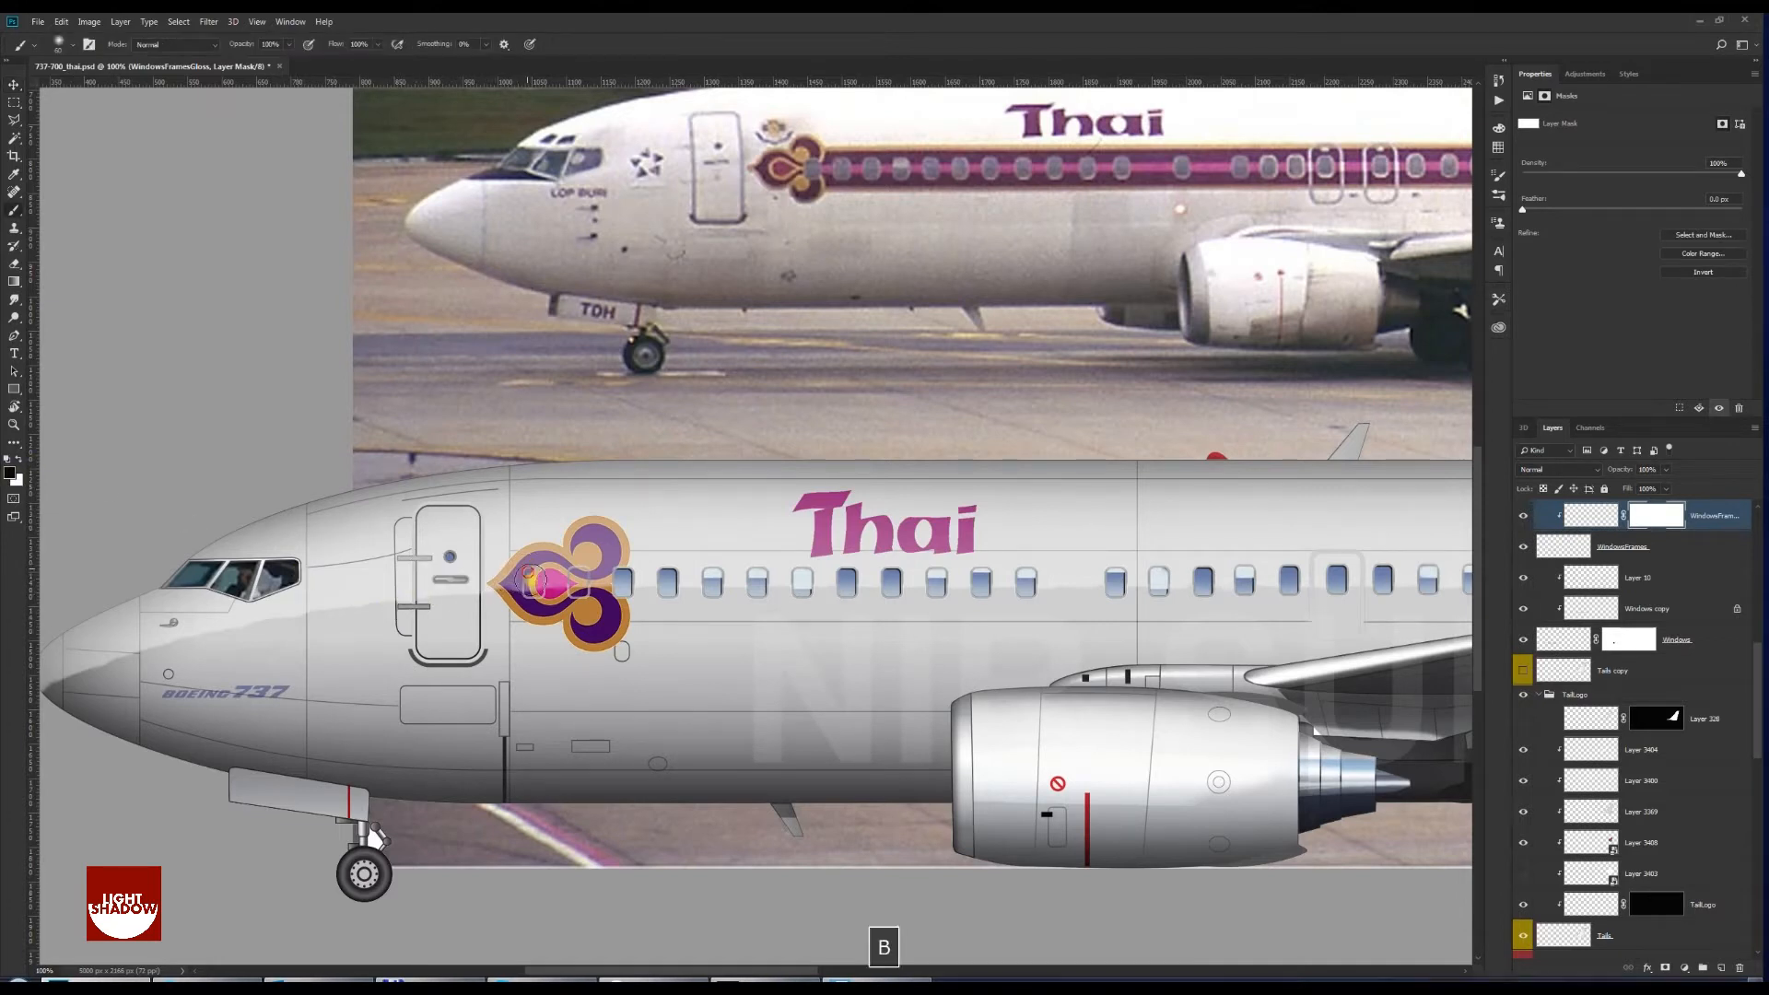
pyautogui.moveTo(536, 583)
pyautogui.mouseDown()
pyautogui.moveTo(573, 561)
pyautogui.moveTo(592, 586)
pyautogui.moveTo(576, 555)
pyautogui.moveTo(577, 578)
pyautogui.moveTo(569, 561)
pyautogui.moveTo(545, 571)
pyautogui.moveTo(515, 594)
pyautogui.mouseUp()
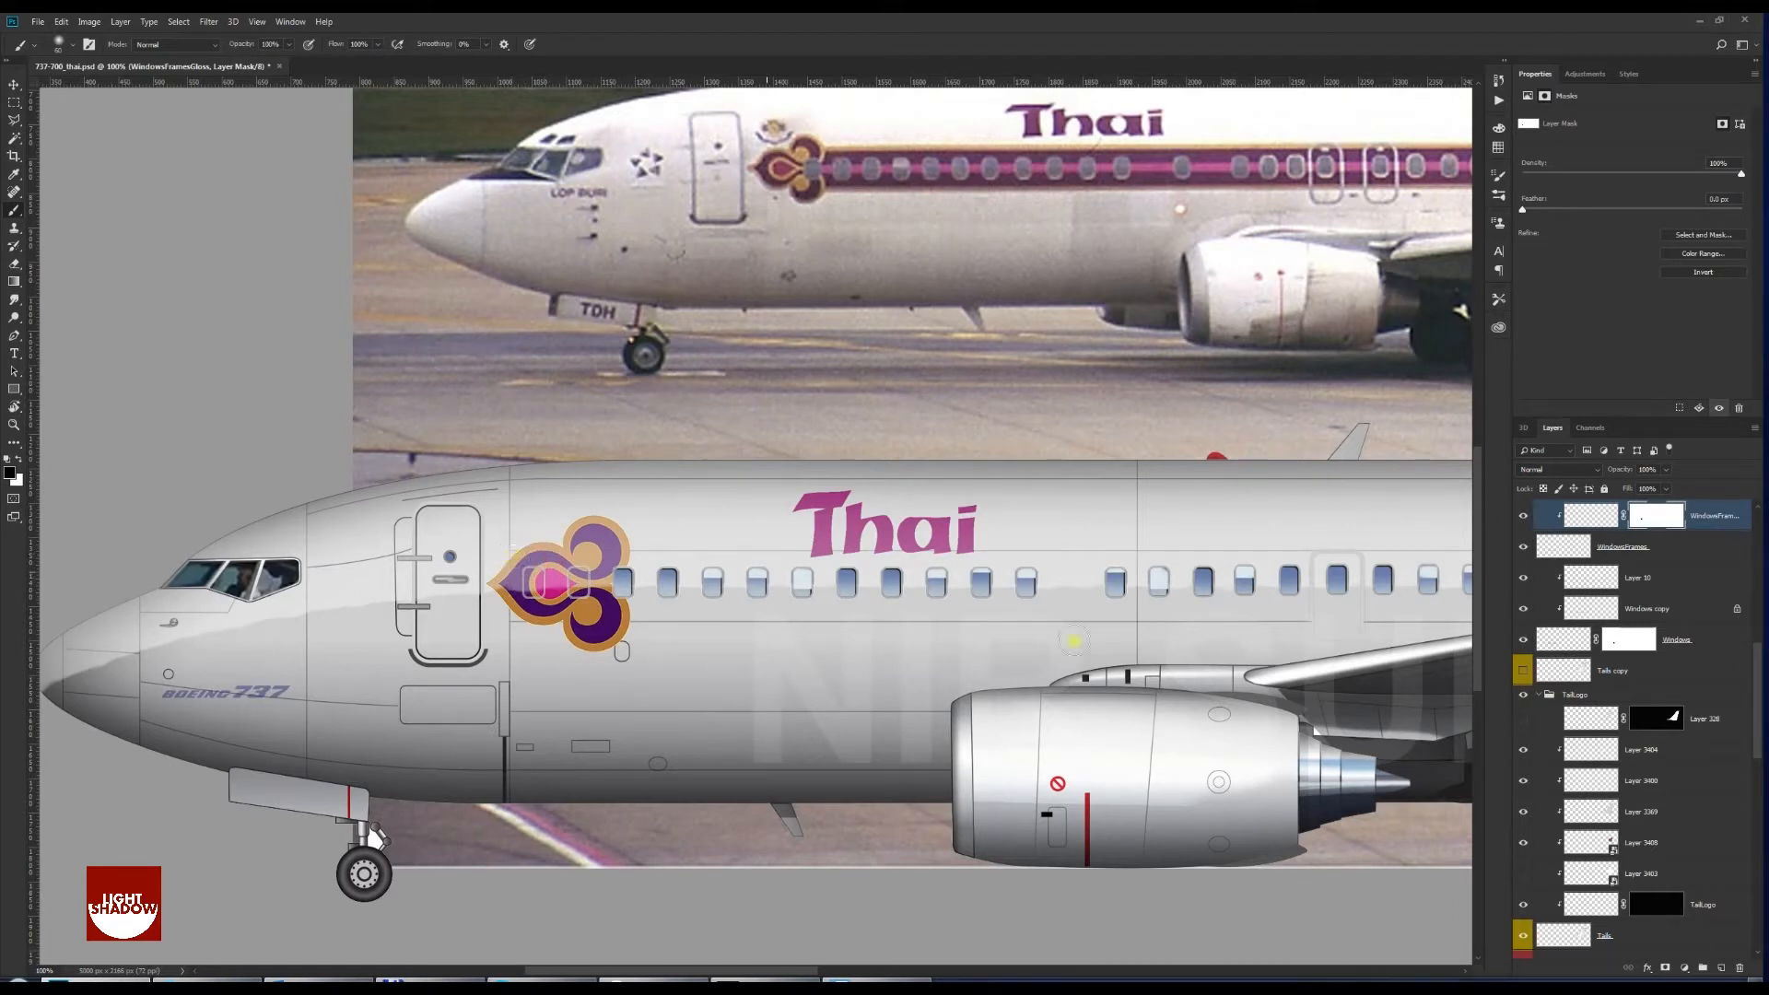
# Move the layer mask from the WindowsFramesGloss layer to the WindowsFrames layer and save the document
pyautogui.click(1524, 548)
pyautogui.click(1625, 550)
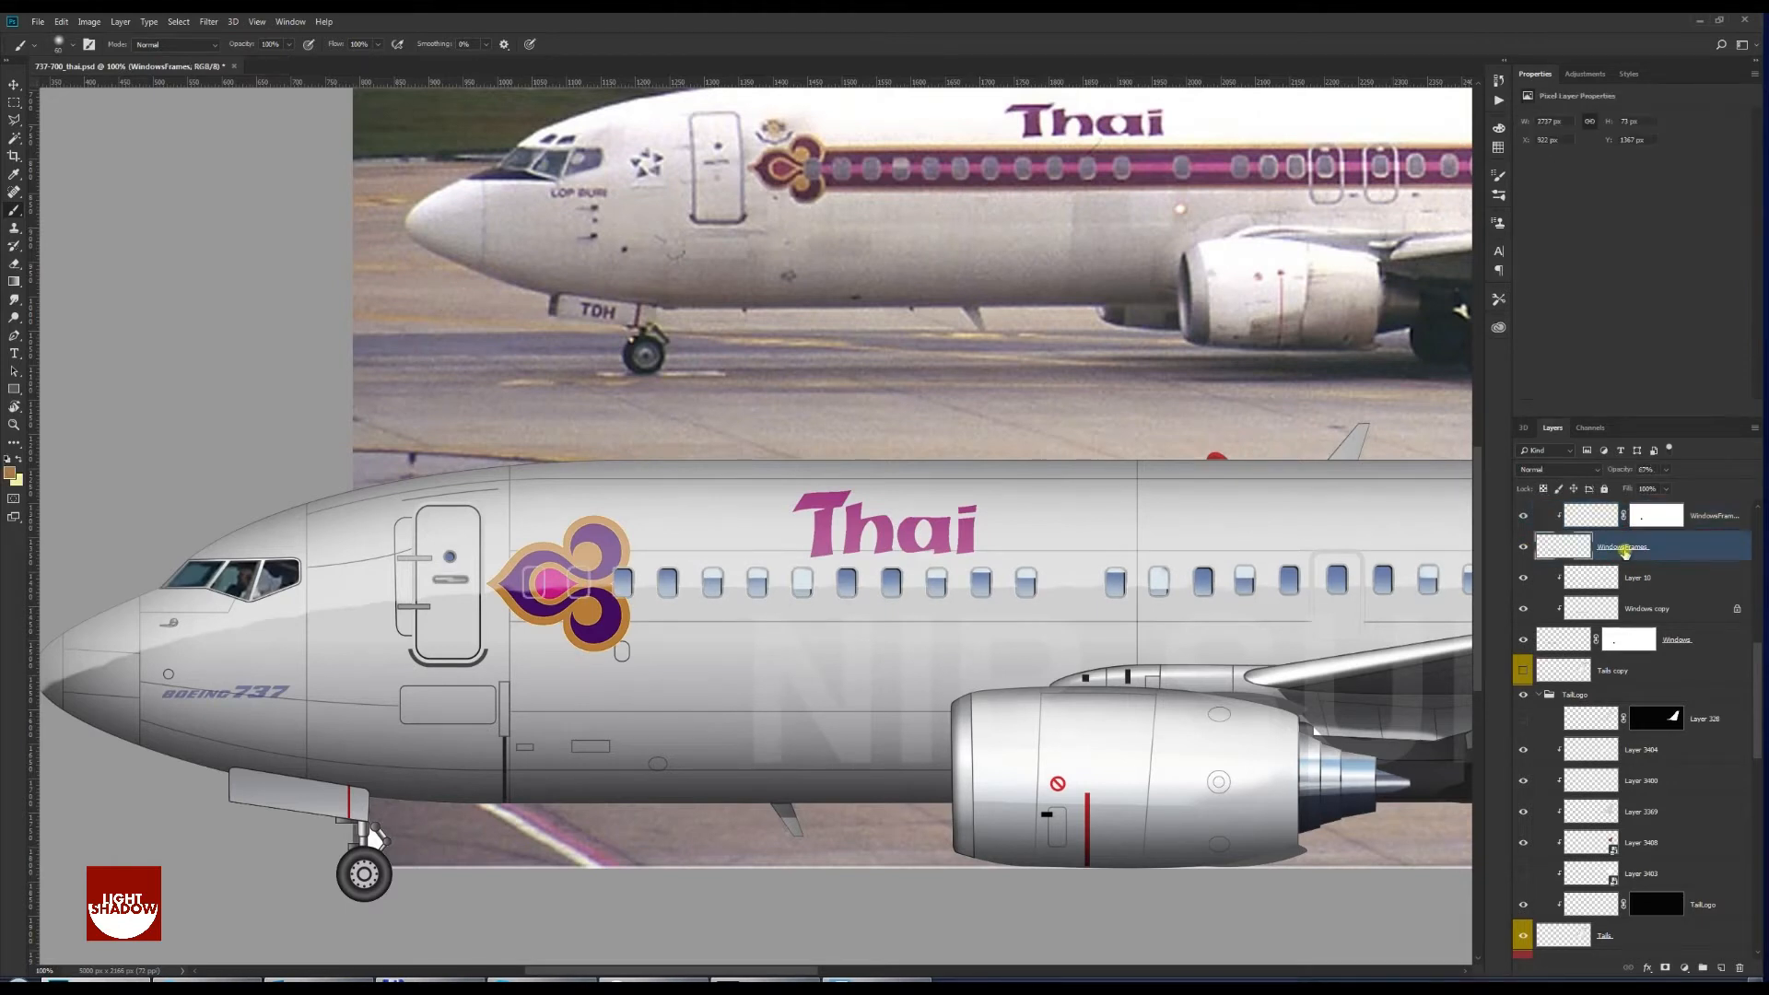
pyautogui.moveTo(1659, 516); pyautogui.dragTo(1640, 550)
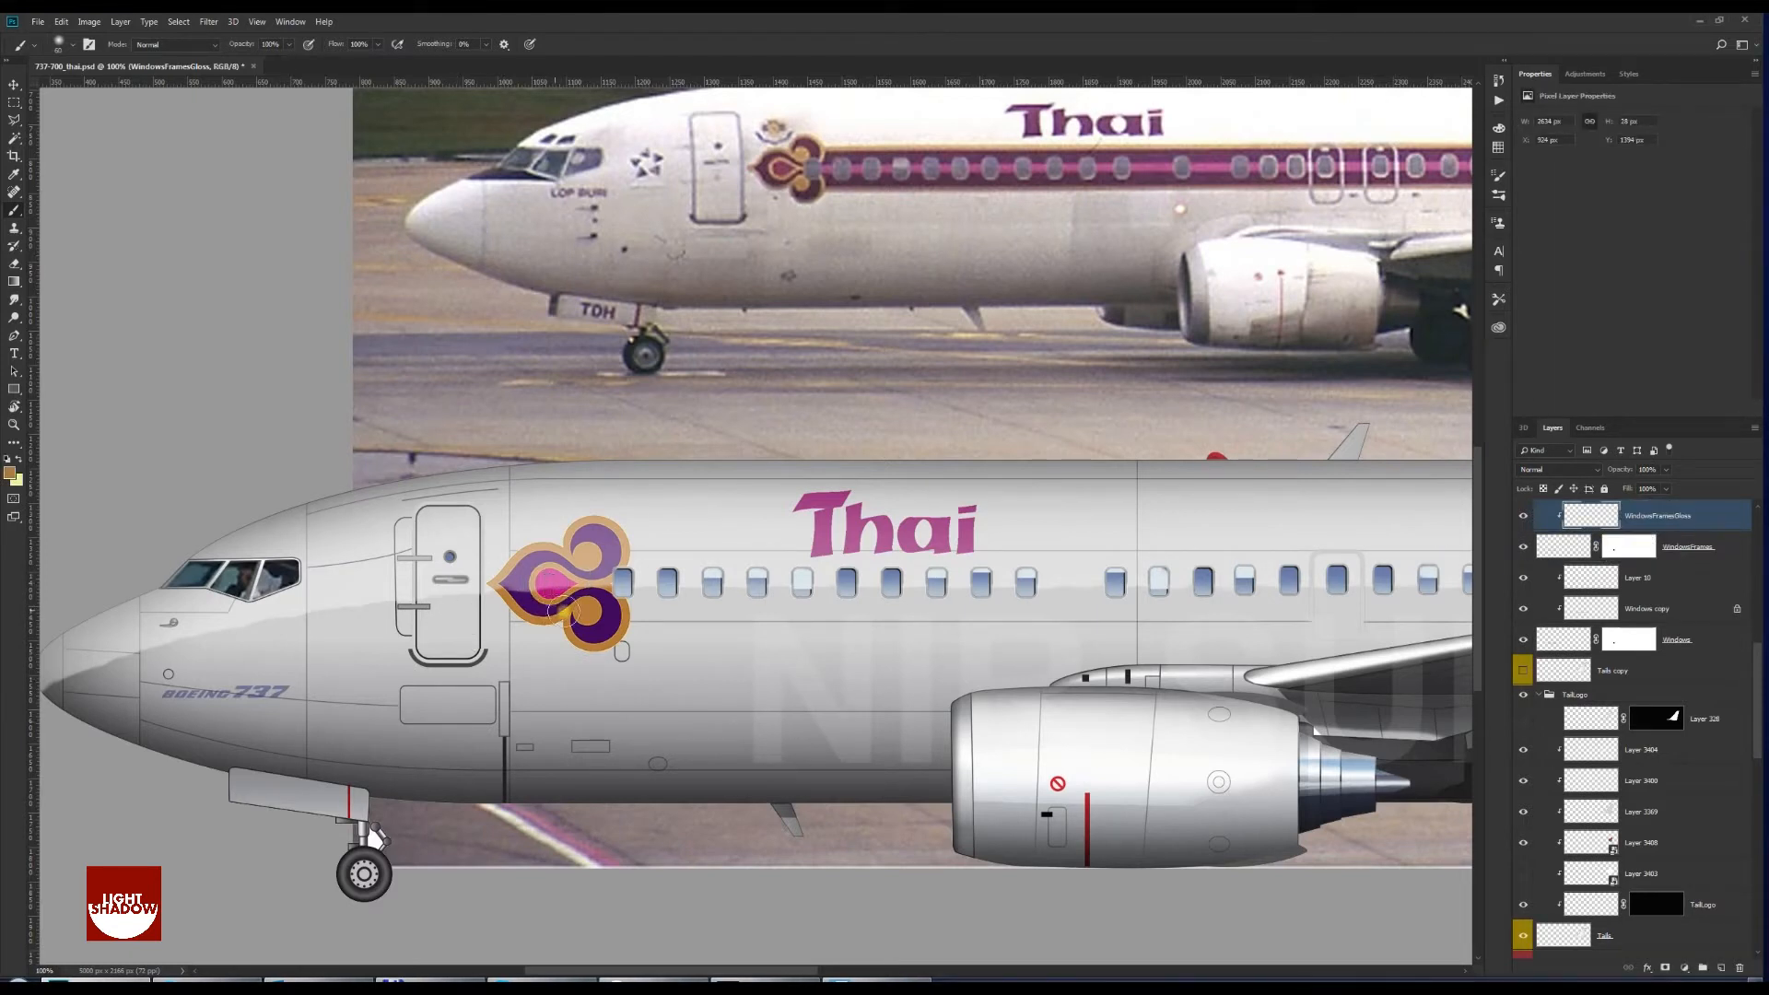
pyautogui.hotkey('ctrl', 's')
# Examine the window-line stripe on the reference photo from nose to tail and compare it with the template's fuselage
pyautogui.hotkey('ctrl', '-')
pyautogui.hotkey('ctrl', '-')
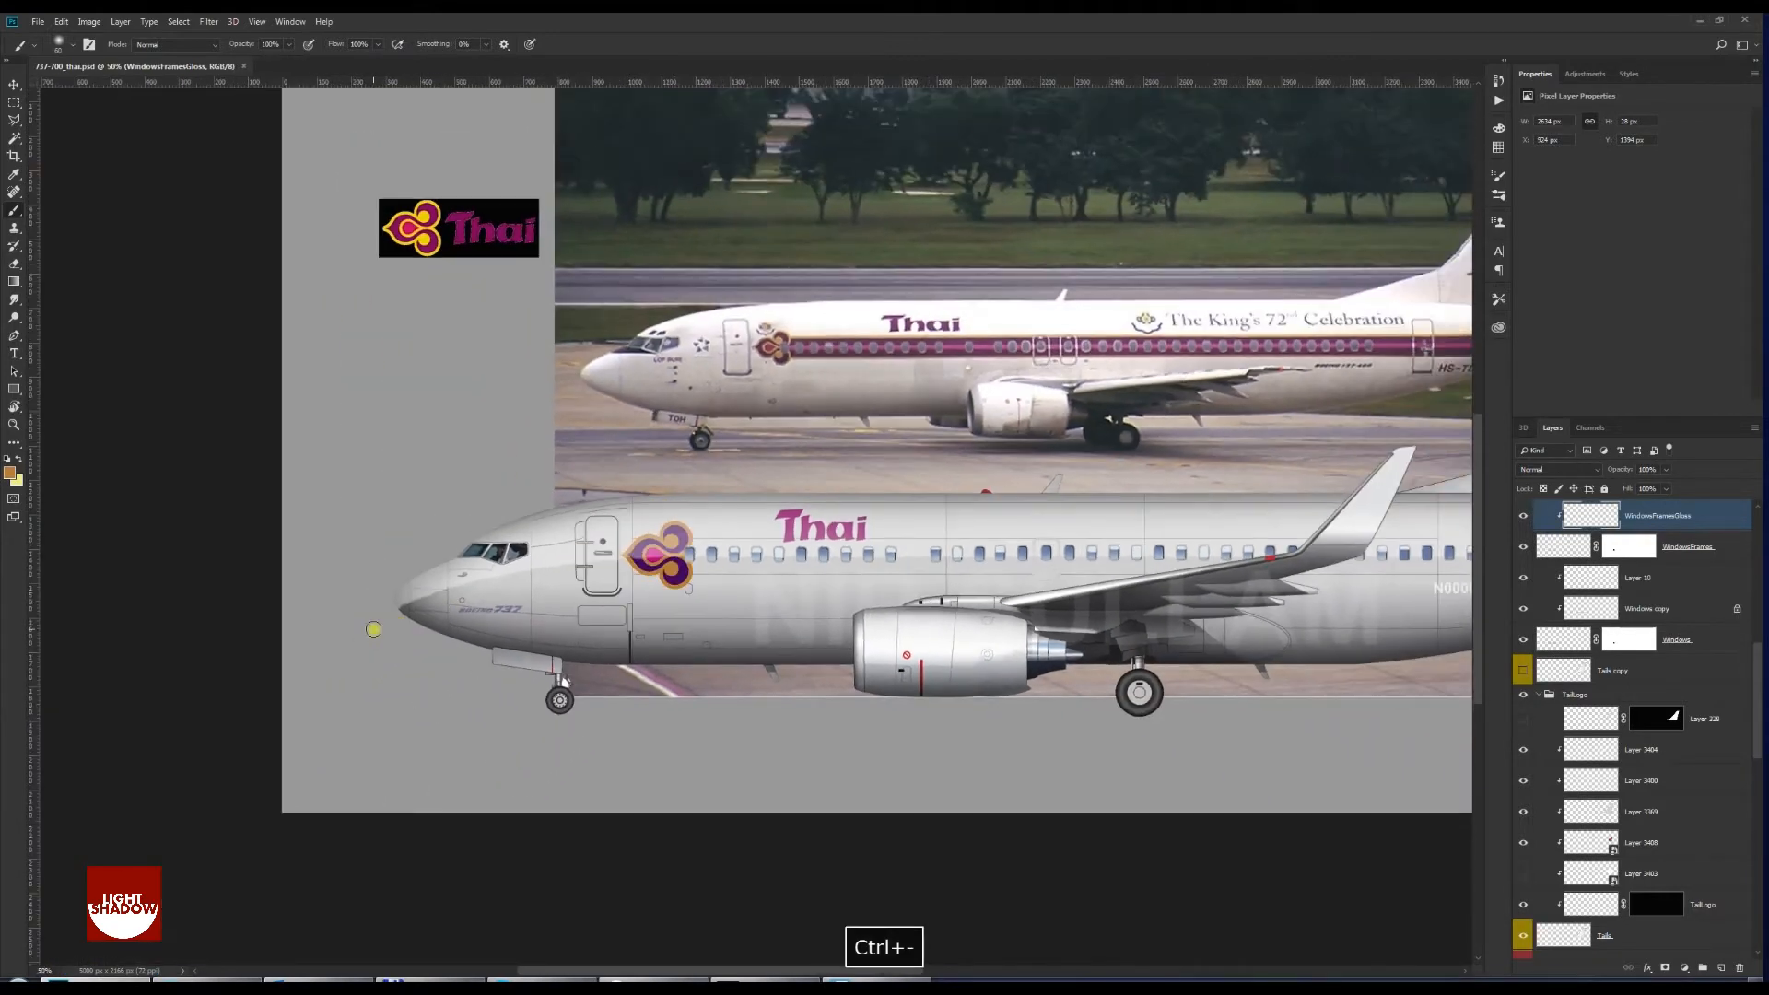
pyautogui.press('space')
pyautogui.moveTo(834, 646); pyautogui.dragTo(531, 670)
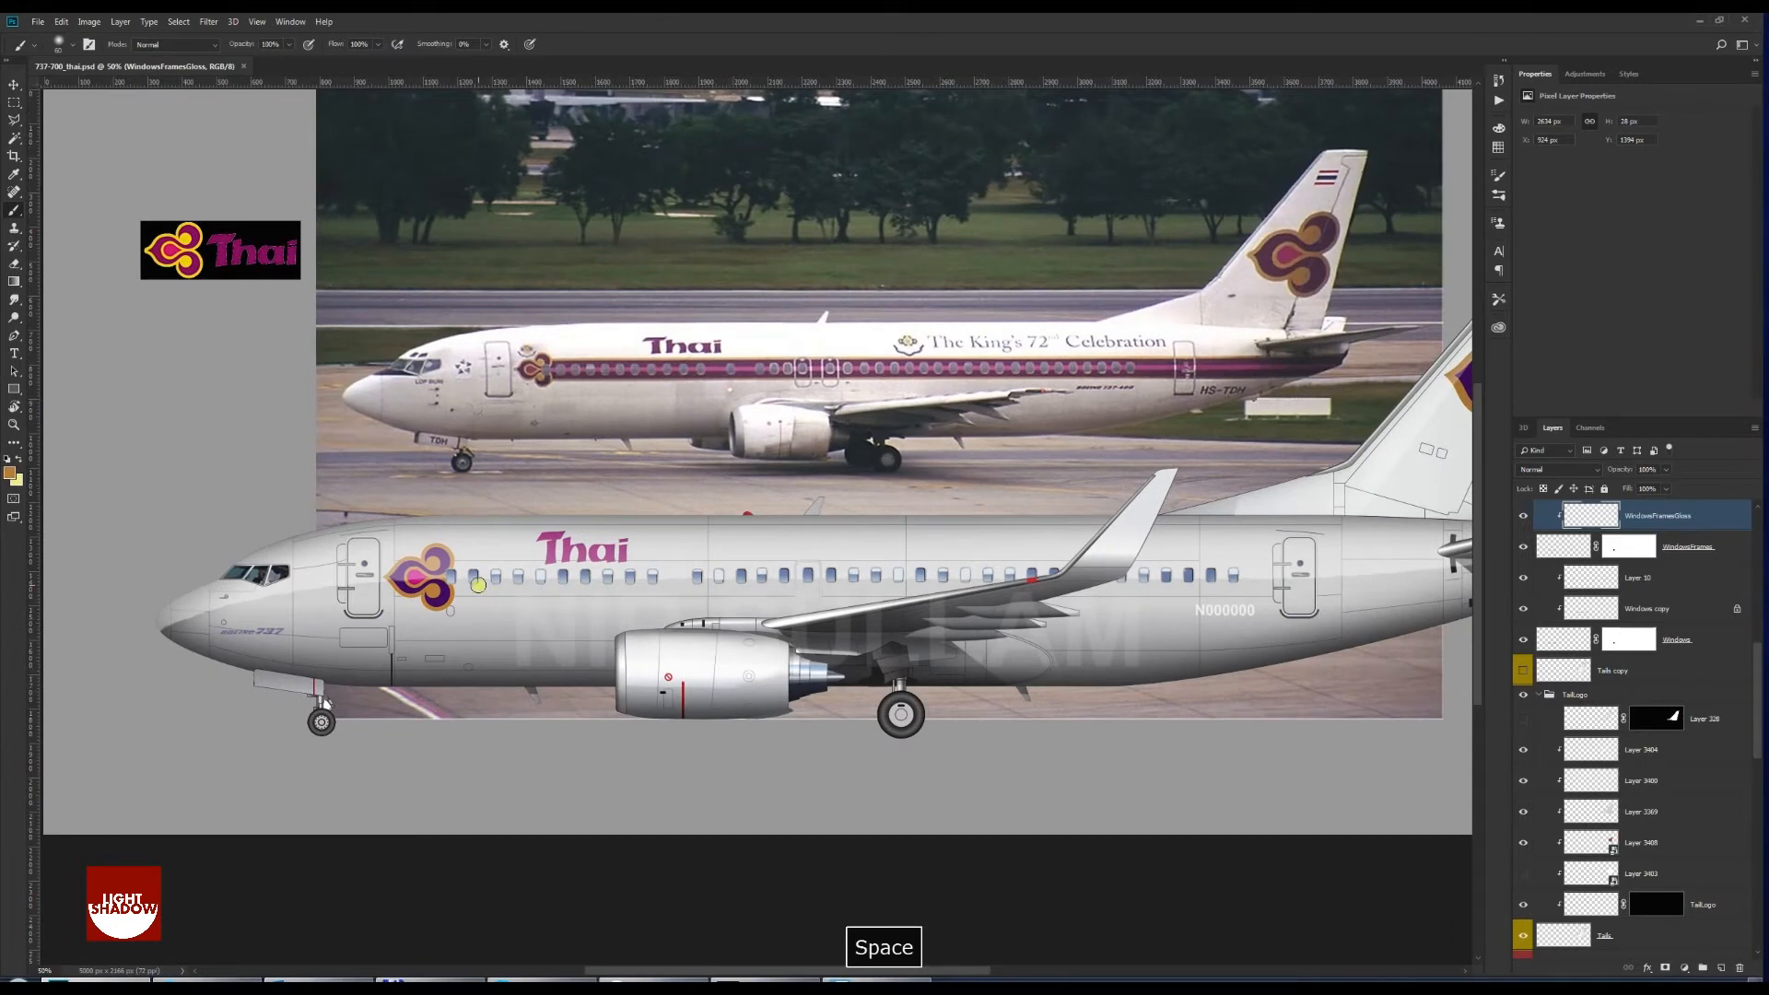
pyautogui.hotkey('ctrl', '+')
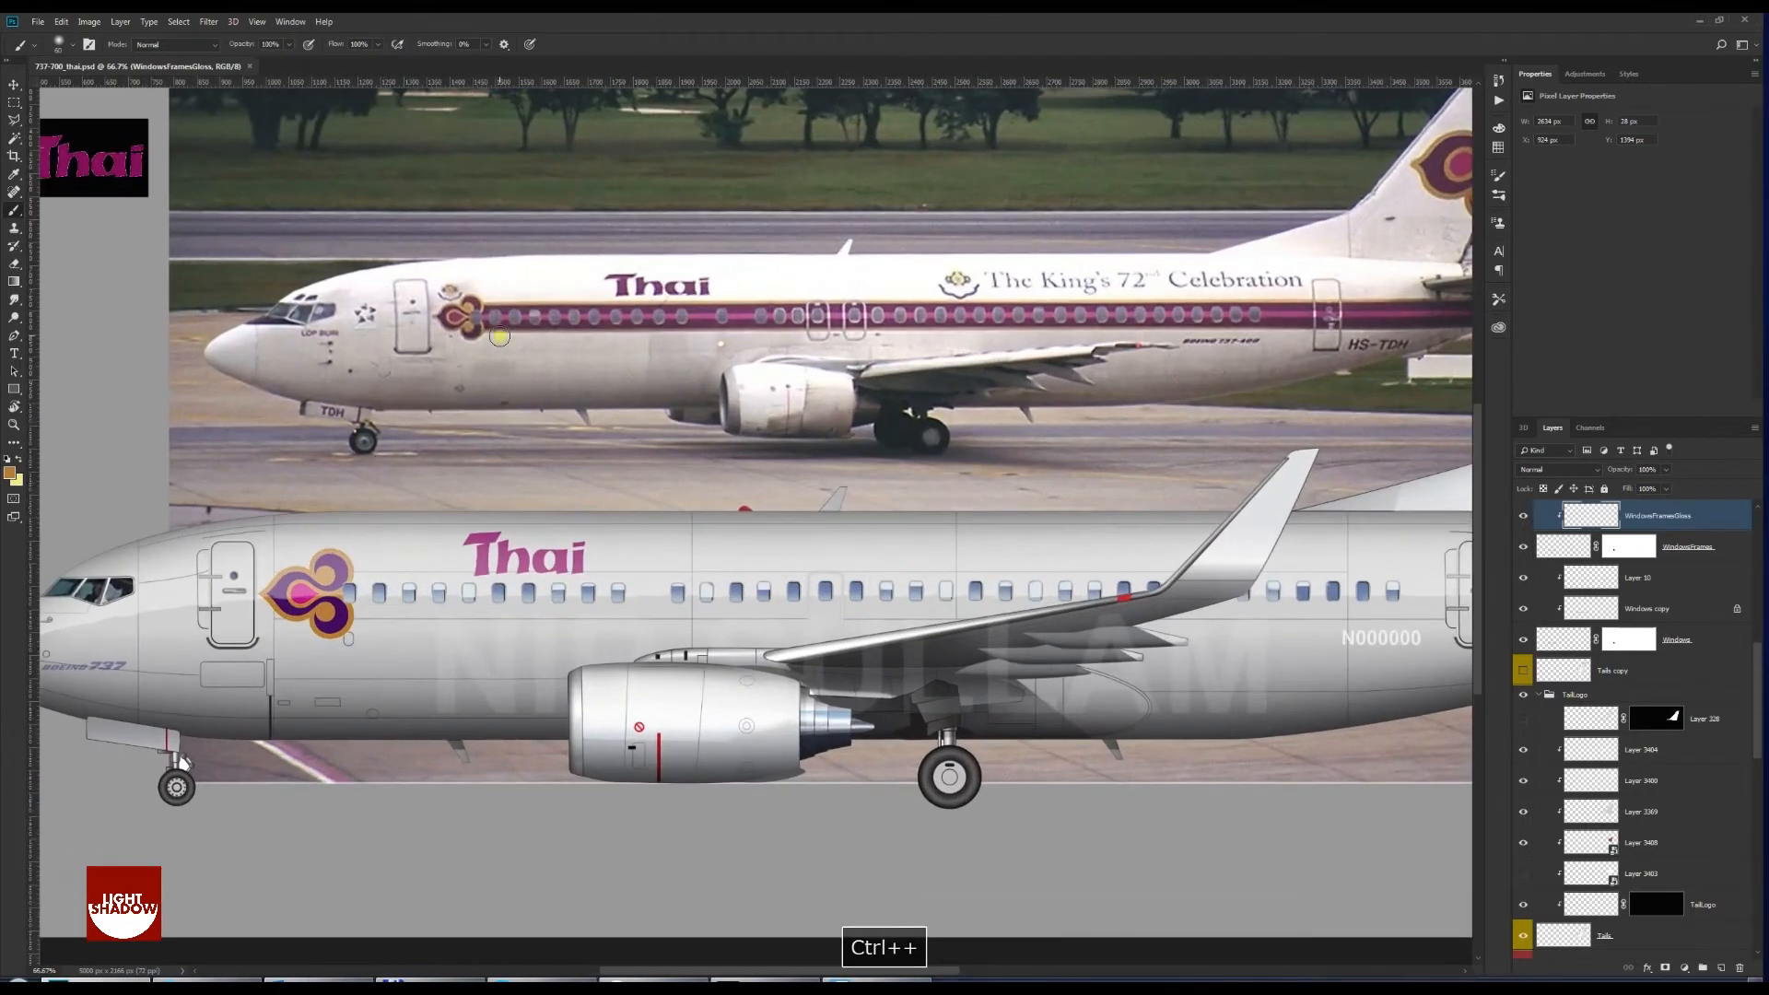
pyautogui.press('space')
pyautogui.moveTo(877, 603); pyautogui.dragTo(577, 642)
pyautogui.moveTo(996, 617); pyautogui.dragTo(922, 636)
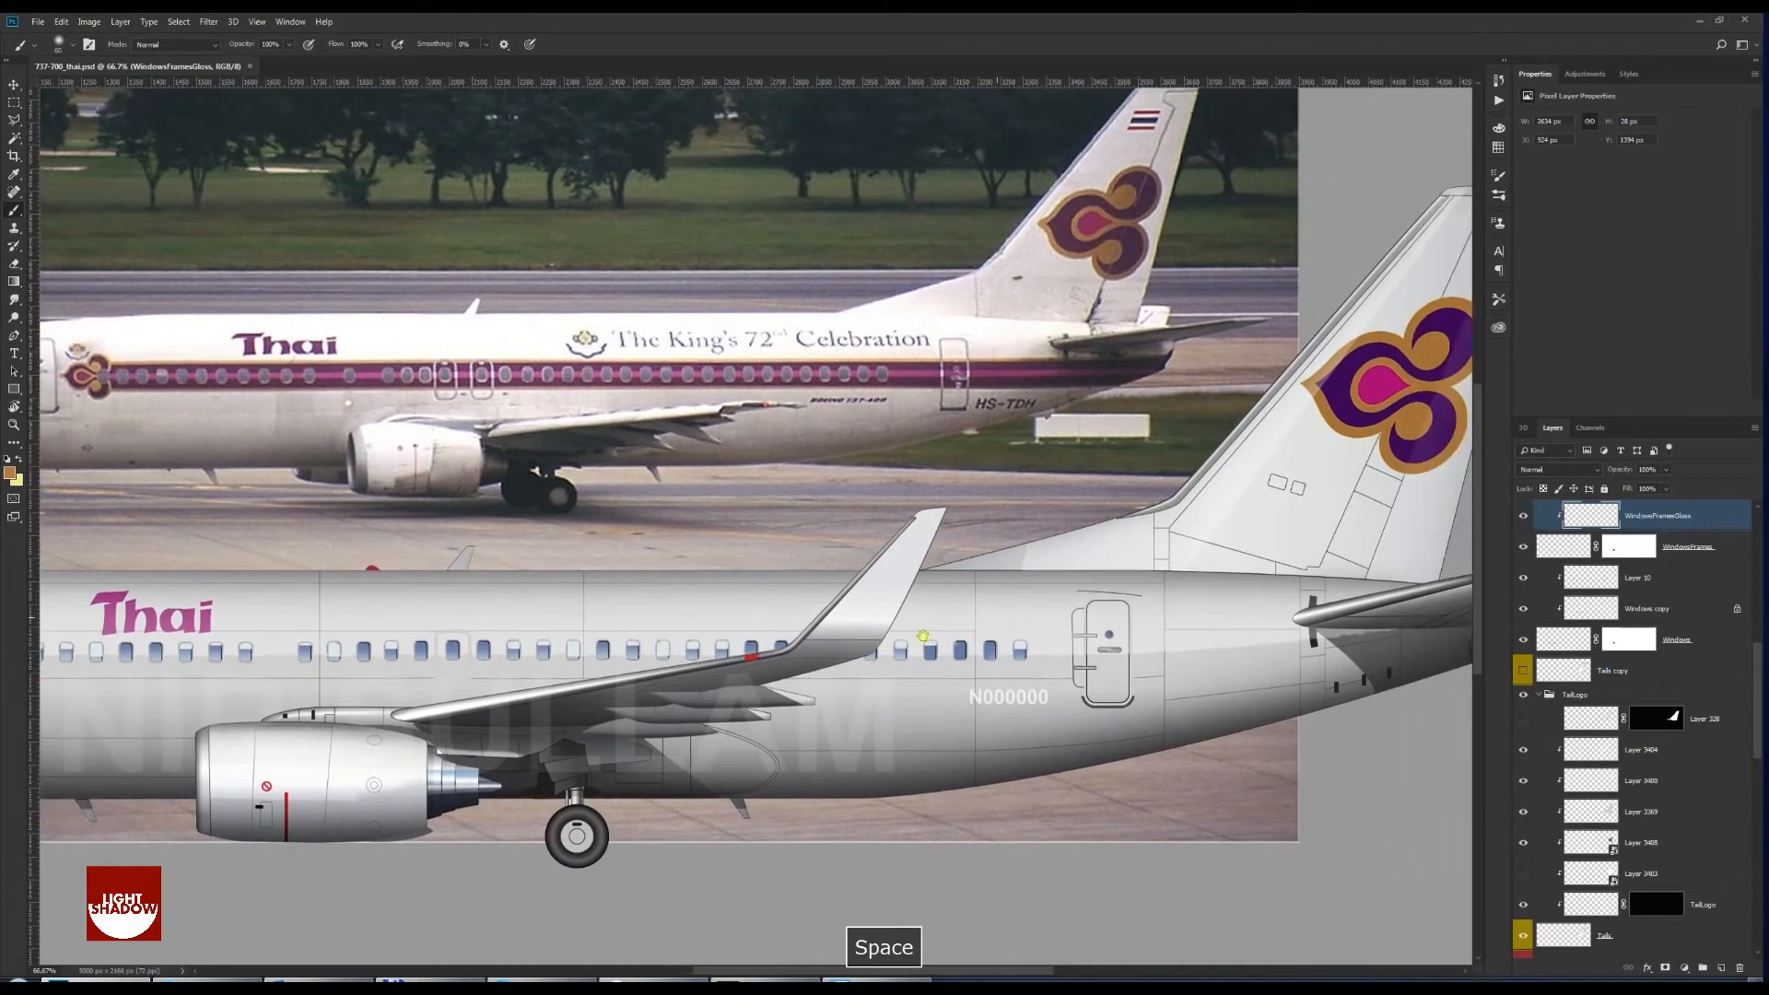
pyautogui.moveTo(723, 616); pyautogui.dragTo(769, 618)
pyautogui.moveTo(1007, 508); pyautogui.dragTo(821, 506)
pyautogui.moveTo(385, 564); pyautogui.dragTo(917, 551)
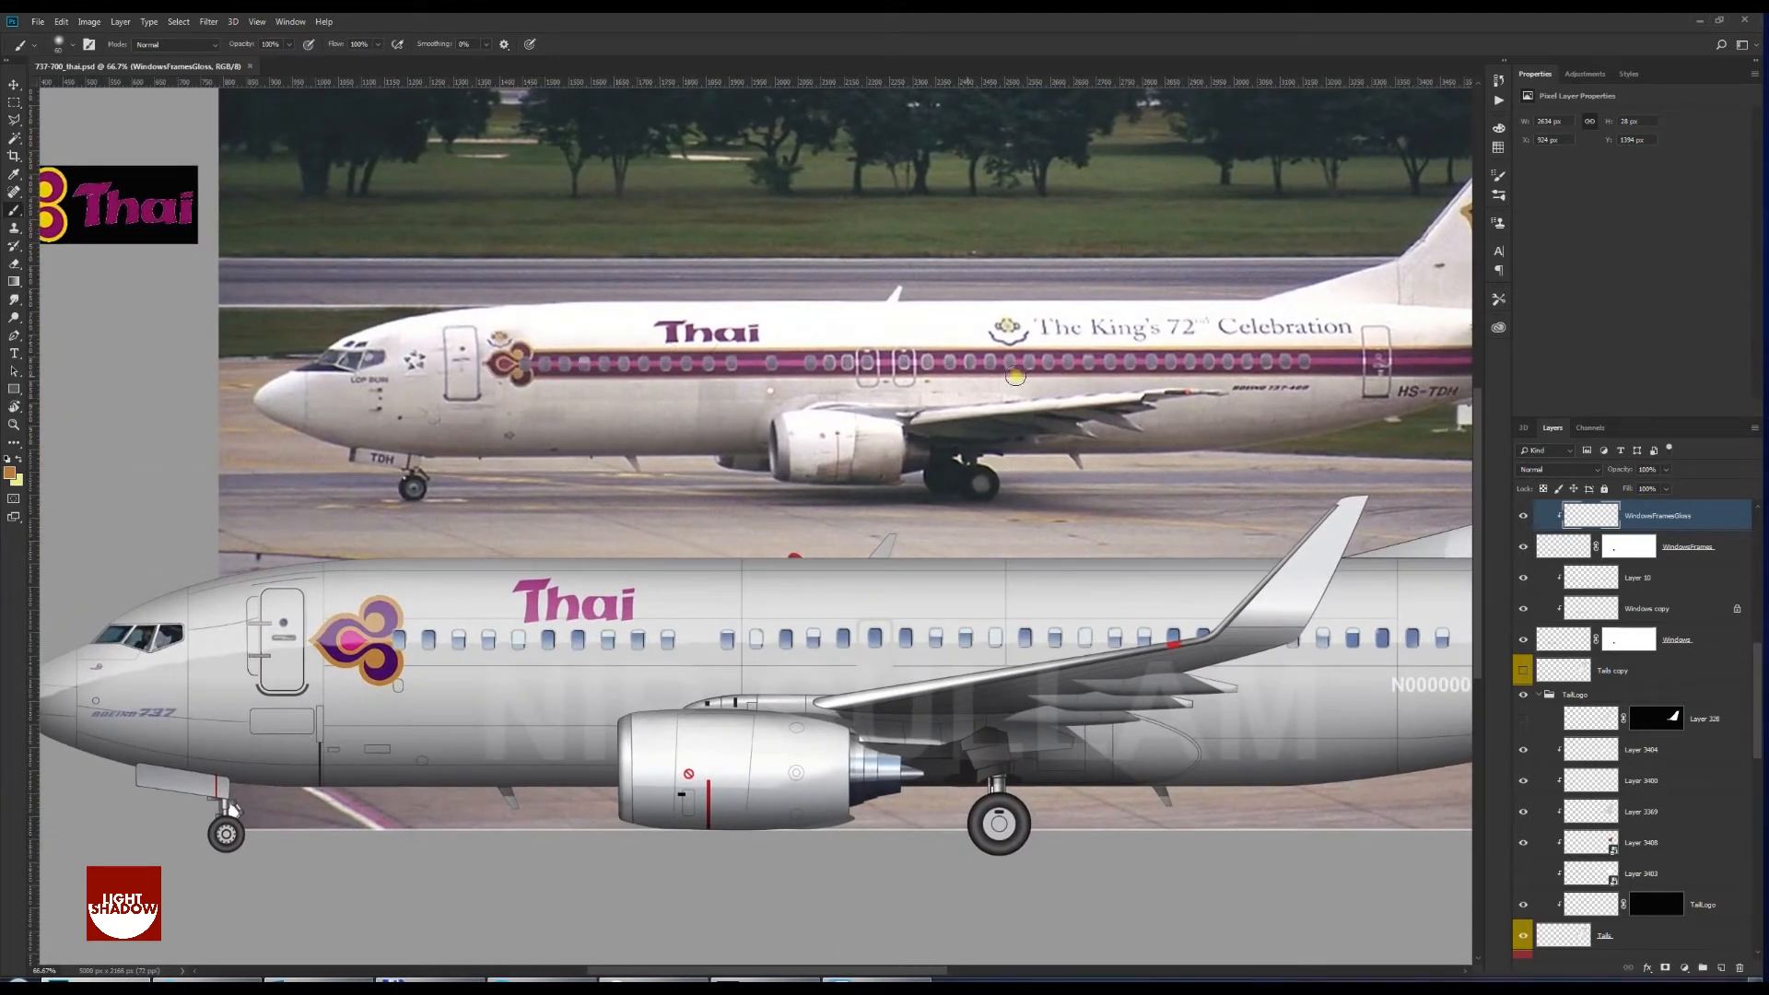
pyautogui.moveTo(1024, 481); pyautogui.dragTo(587, 498)
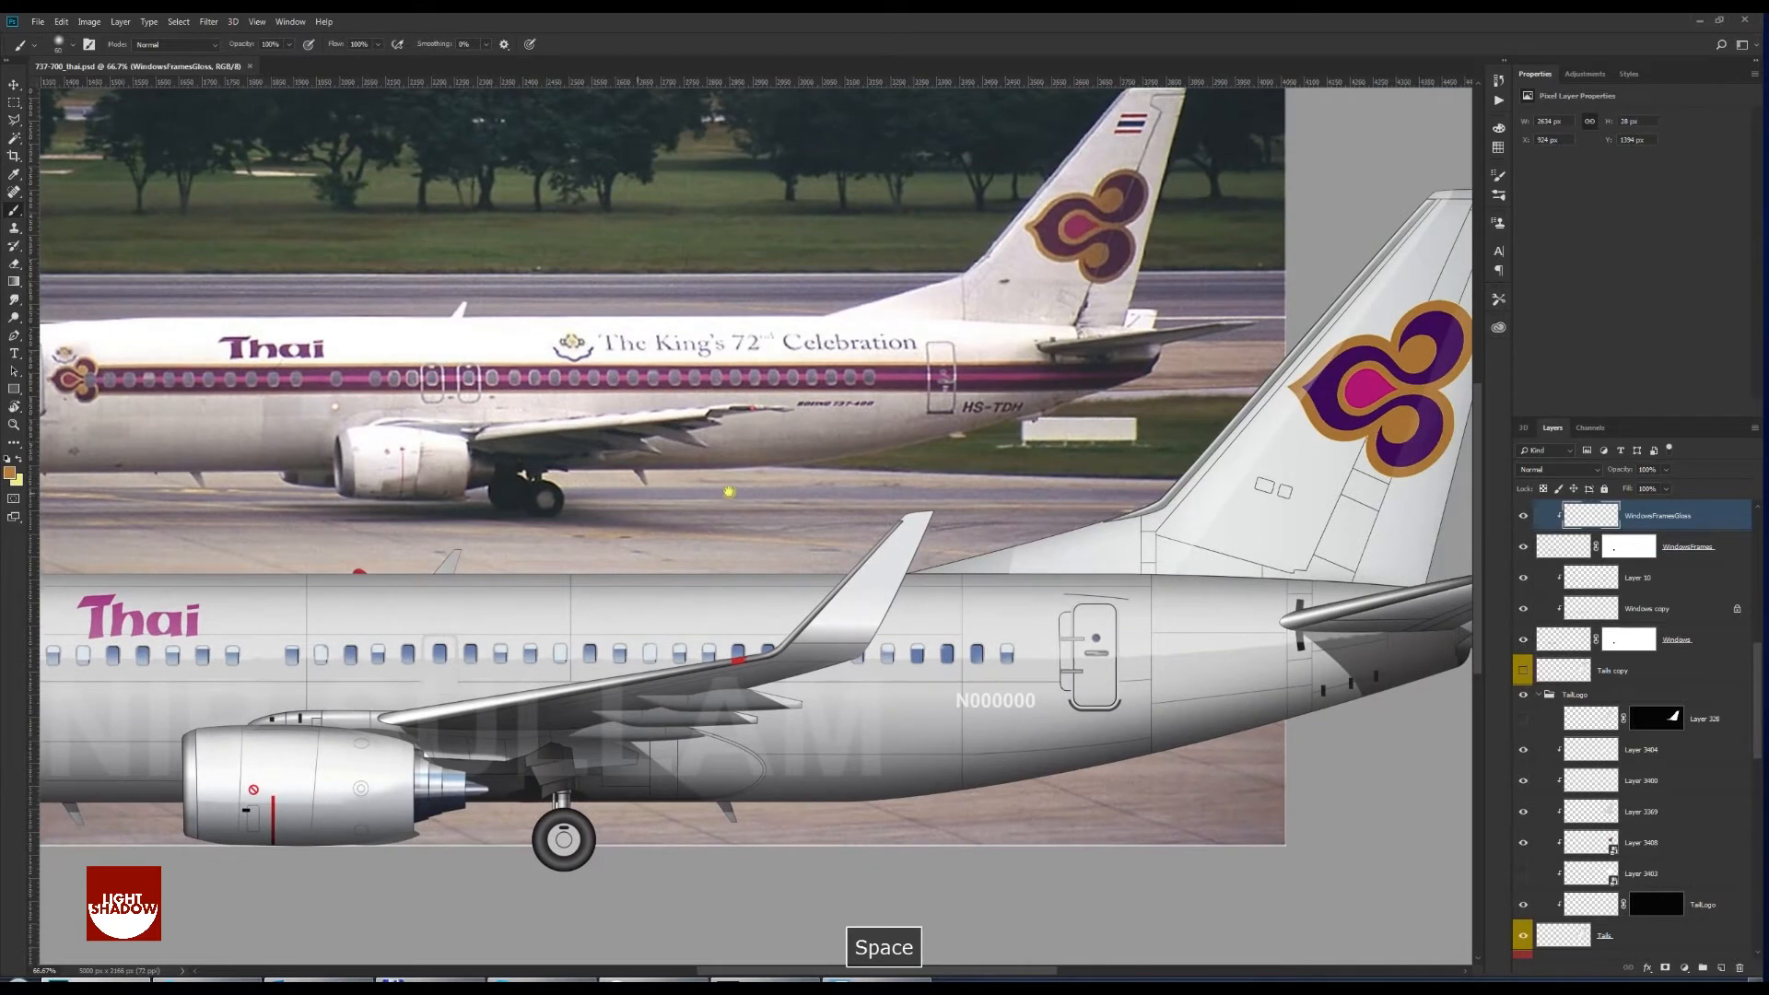
pyautogui.moveTo(910, 487); pyautogui.dragTo(833, 493)
# Sample the tail logo's dark purple and draw a purple-filled rectangle about 2200 px long and 75 px high on the rear fuselage
pyautogui.press('i')
pyautogui.click(1248, 405)
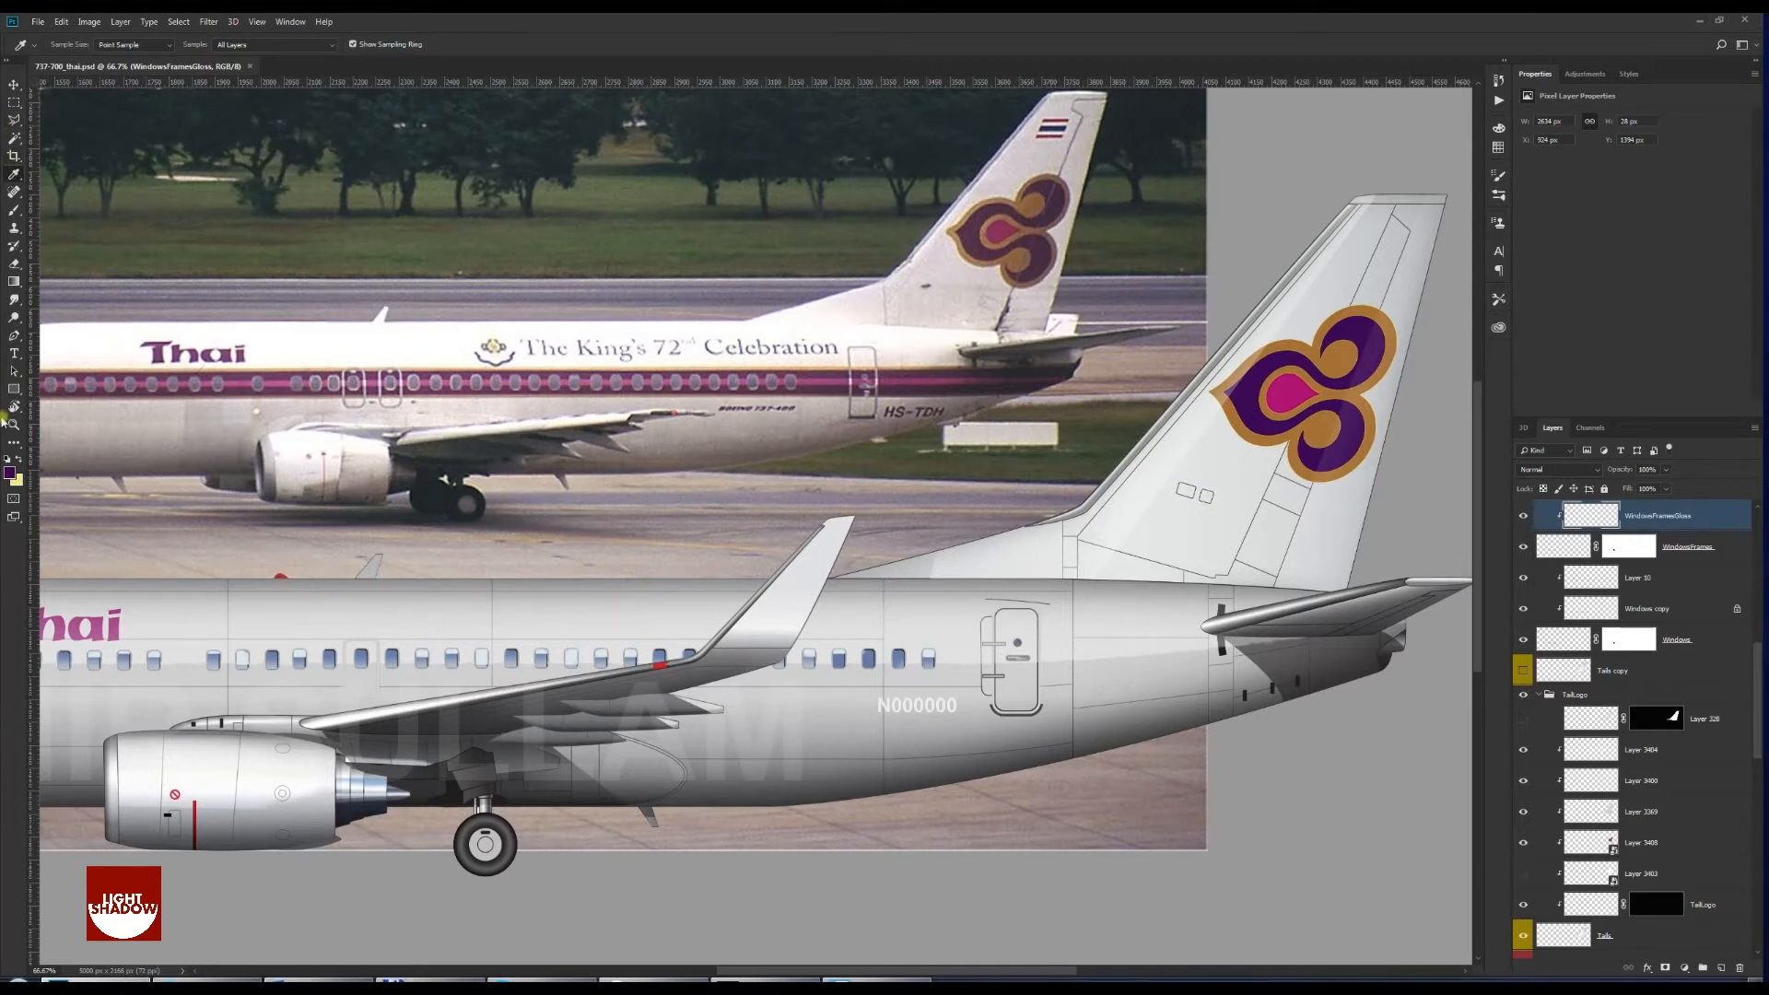
pyautogui.click(11, 389)
pyautogui.moveTo(222, 626); pyautogui.dragTo(1186, 657)
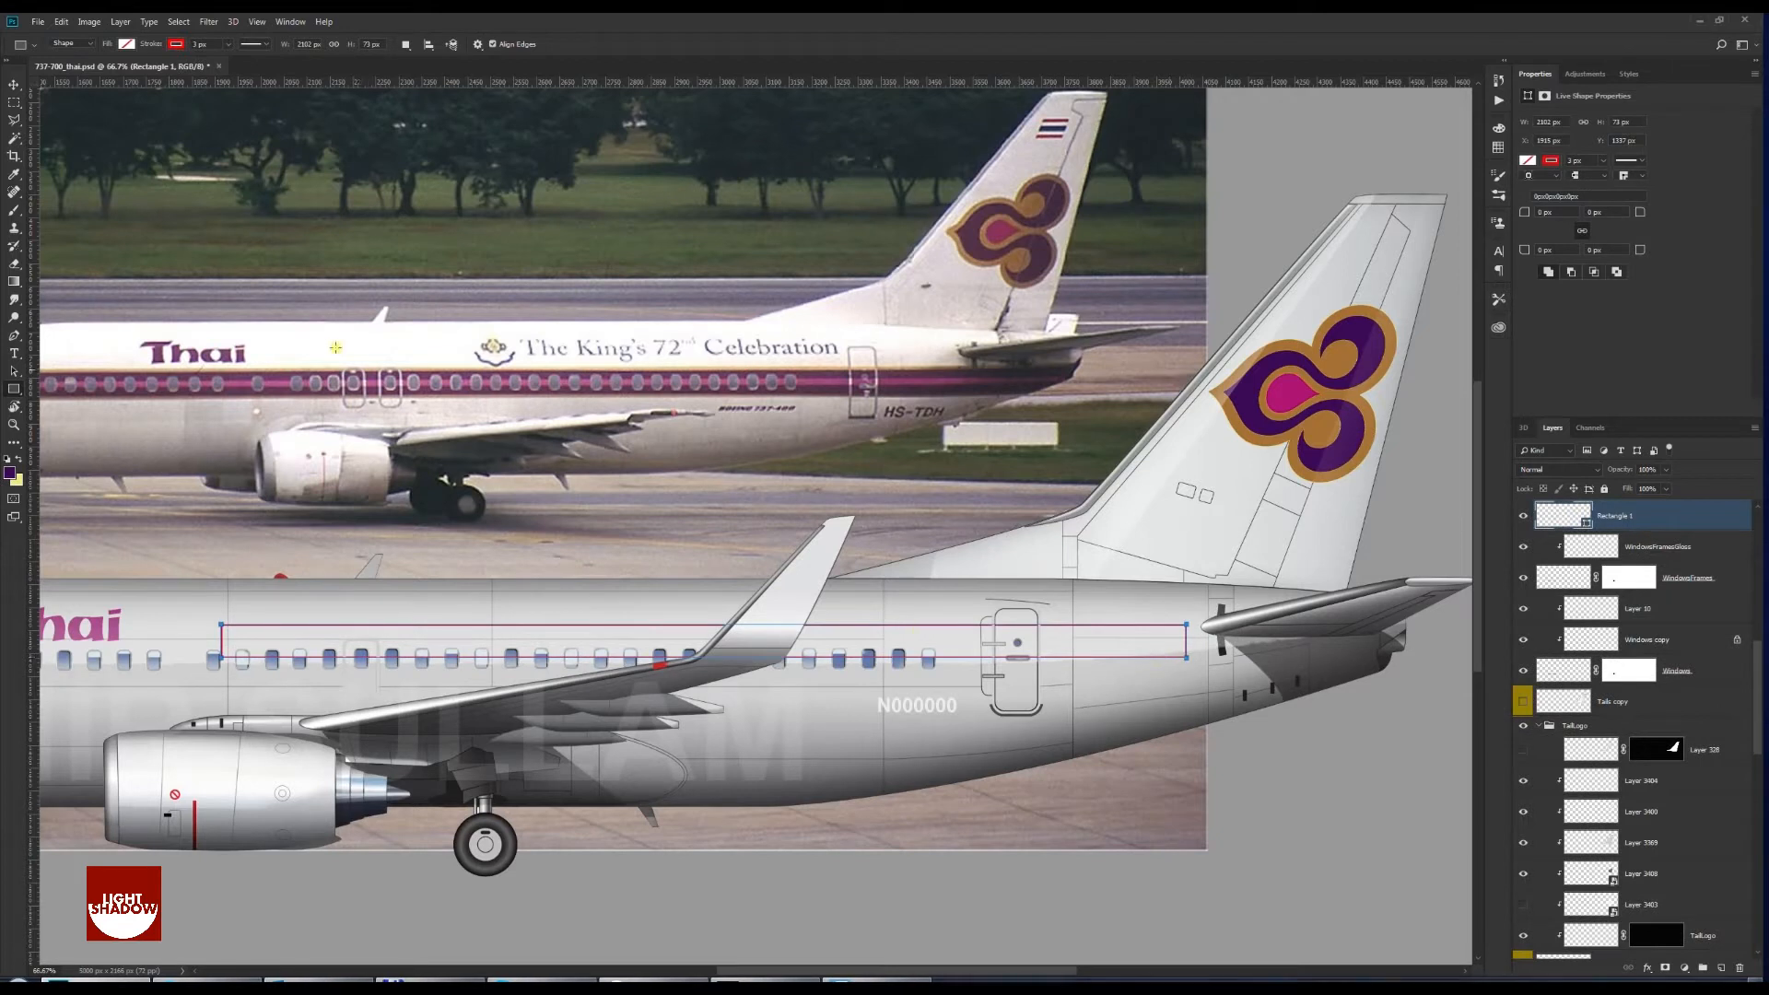
pyautogui.click(126, 44)
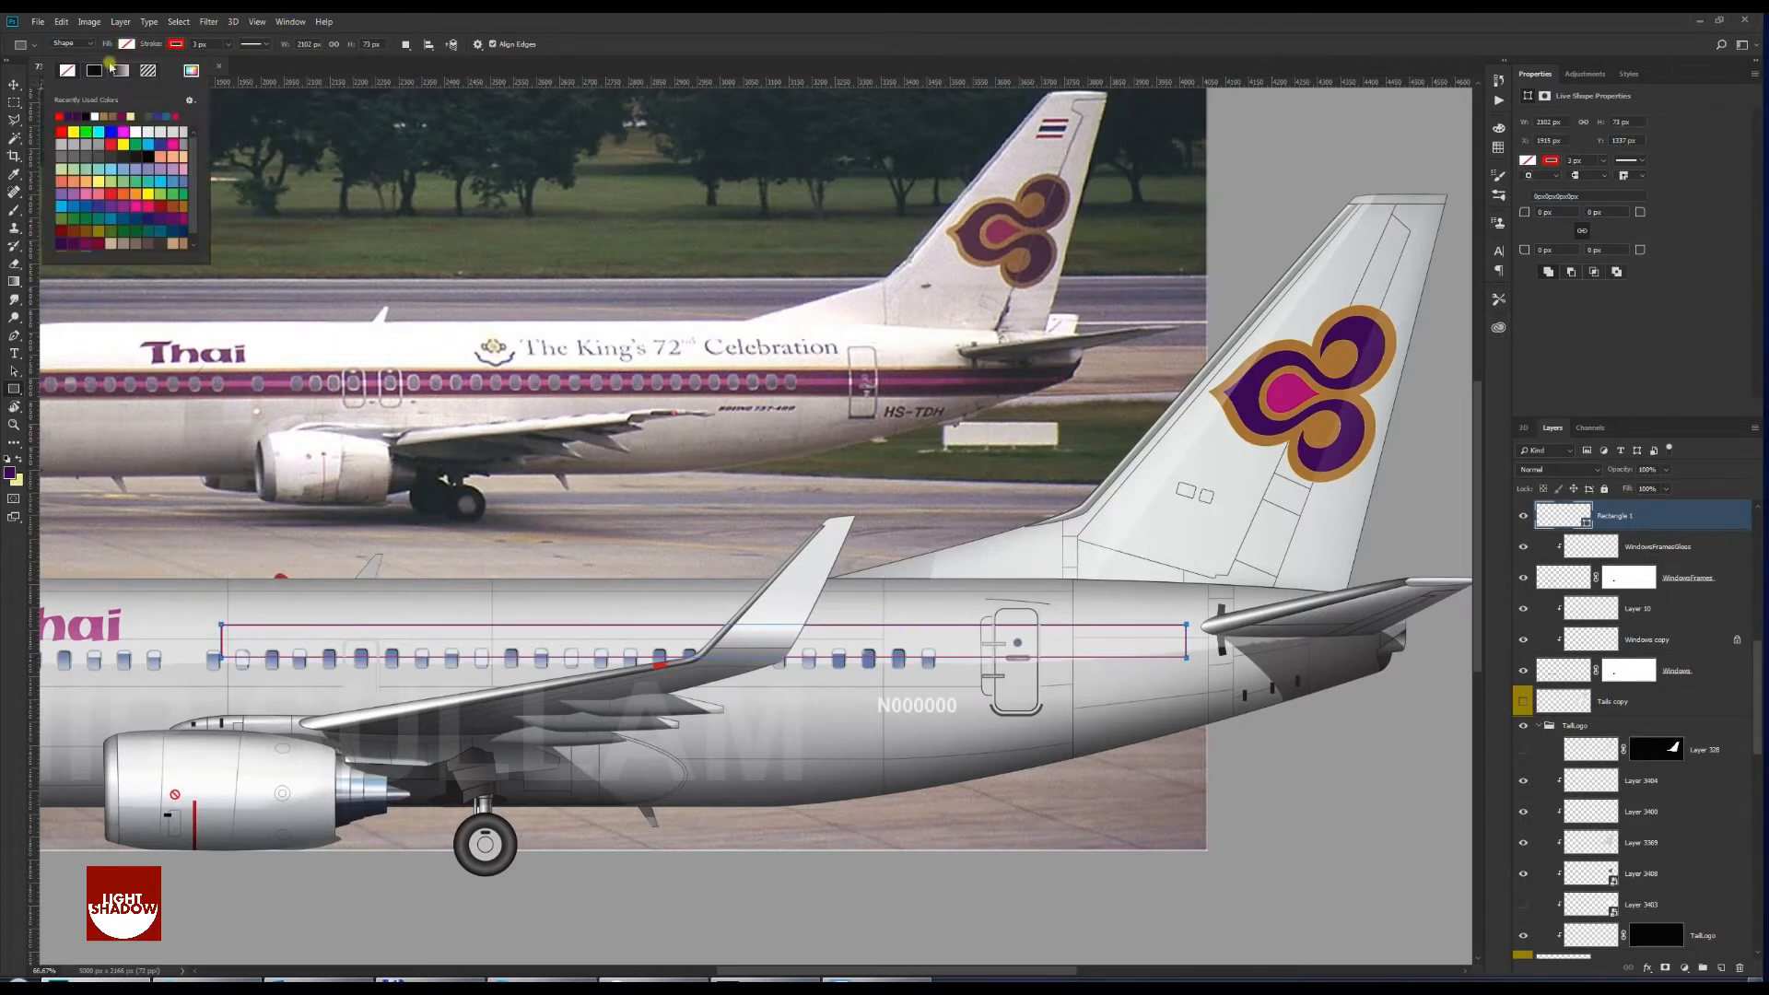
pyautogui.click(71, 117)
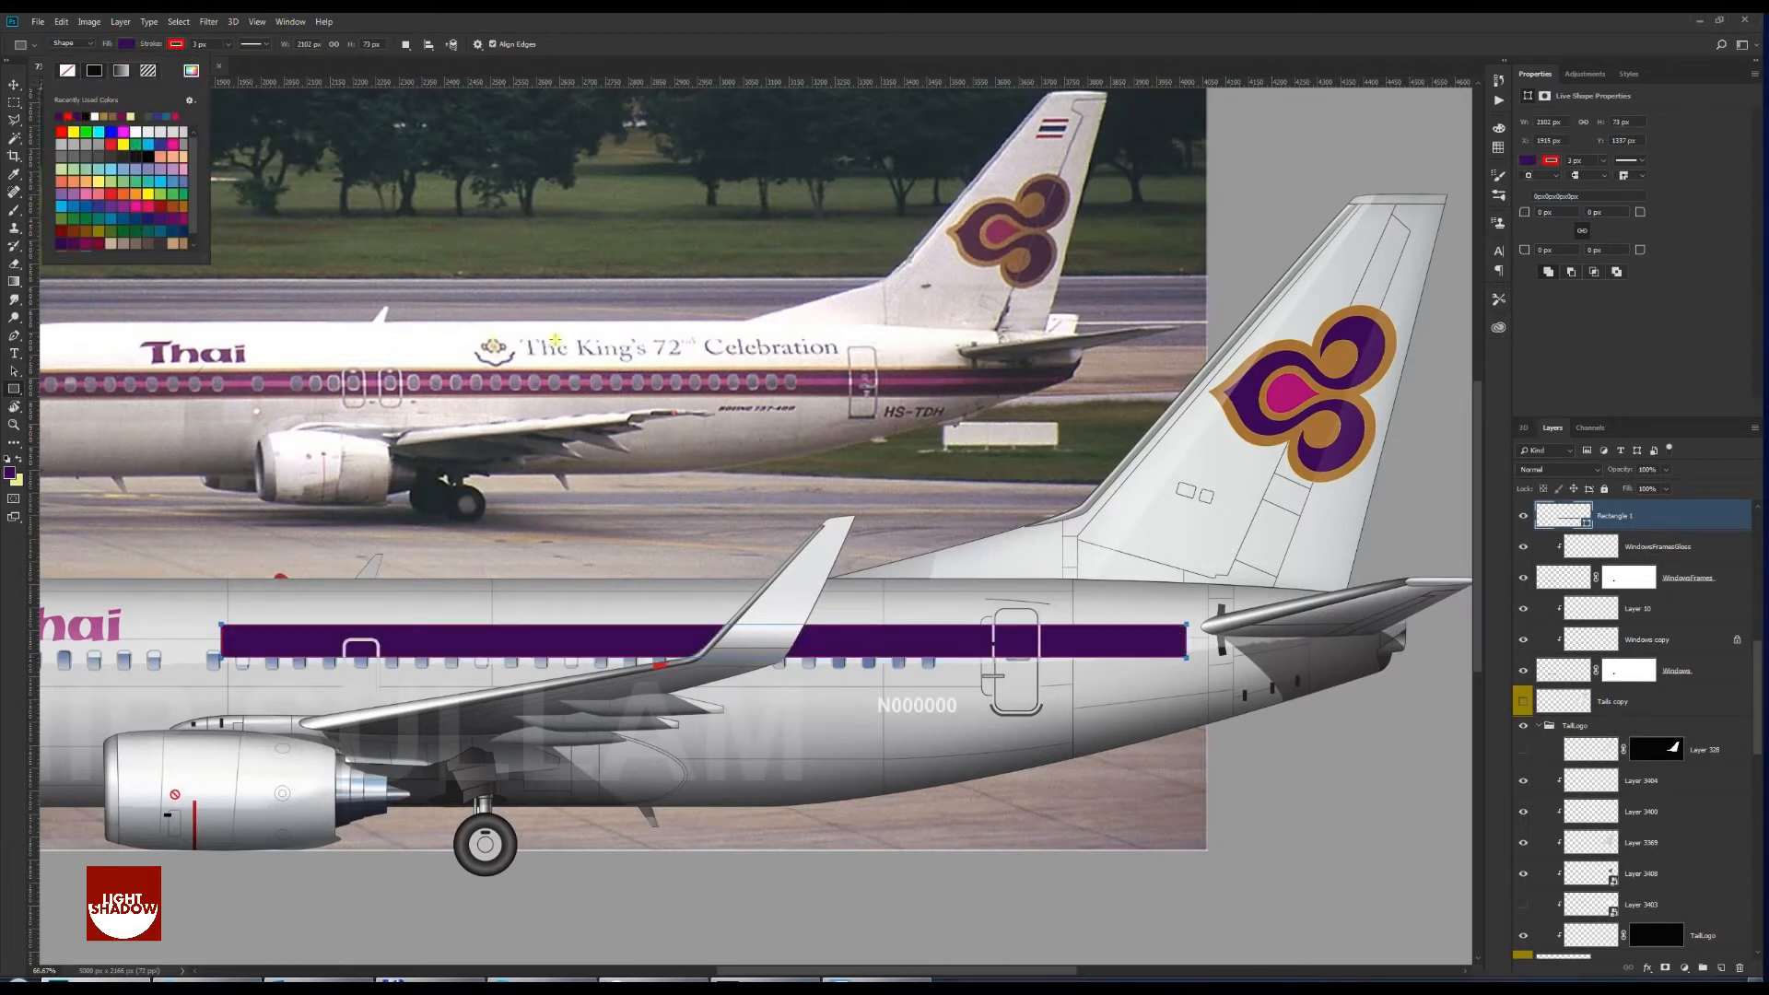
pyautogui.press('Return')
# Move the purple rectangle down over the window row and enlarge it slightly to about 85 px high
pyautogui.press('v')
pyautogui.moveTo(476, 642); pyautogui.dragTo(513, 662)
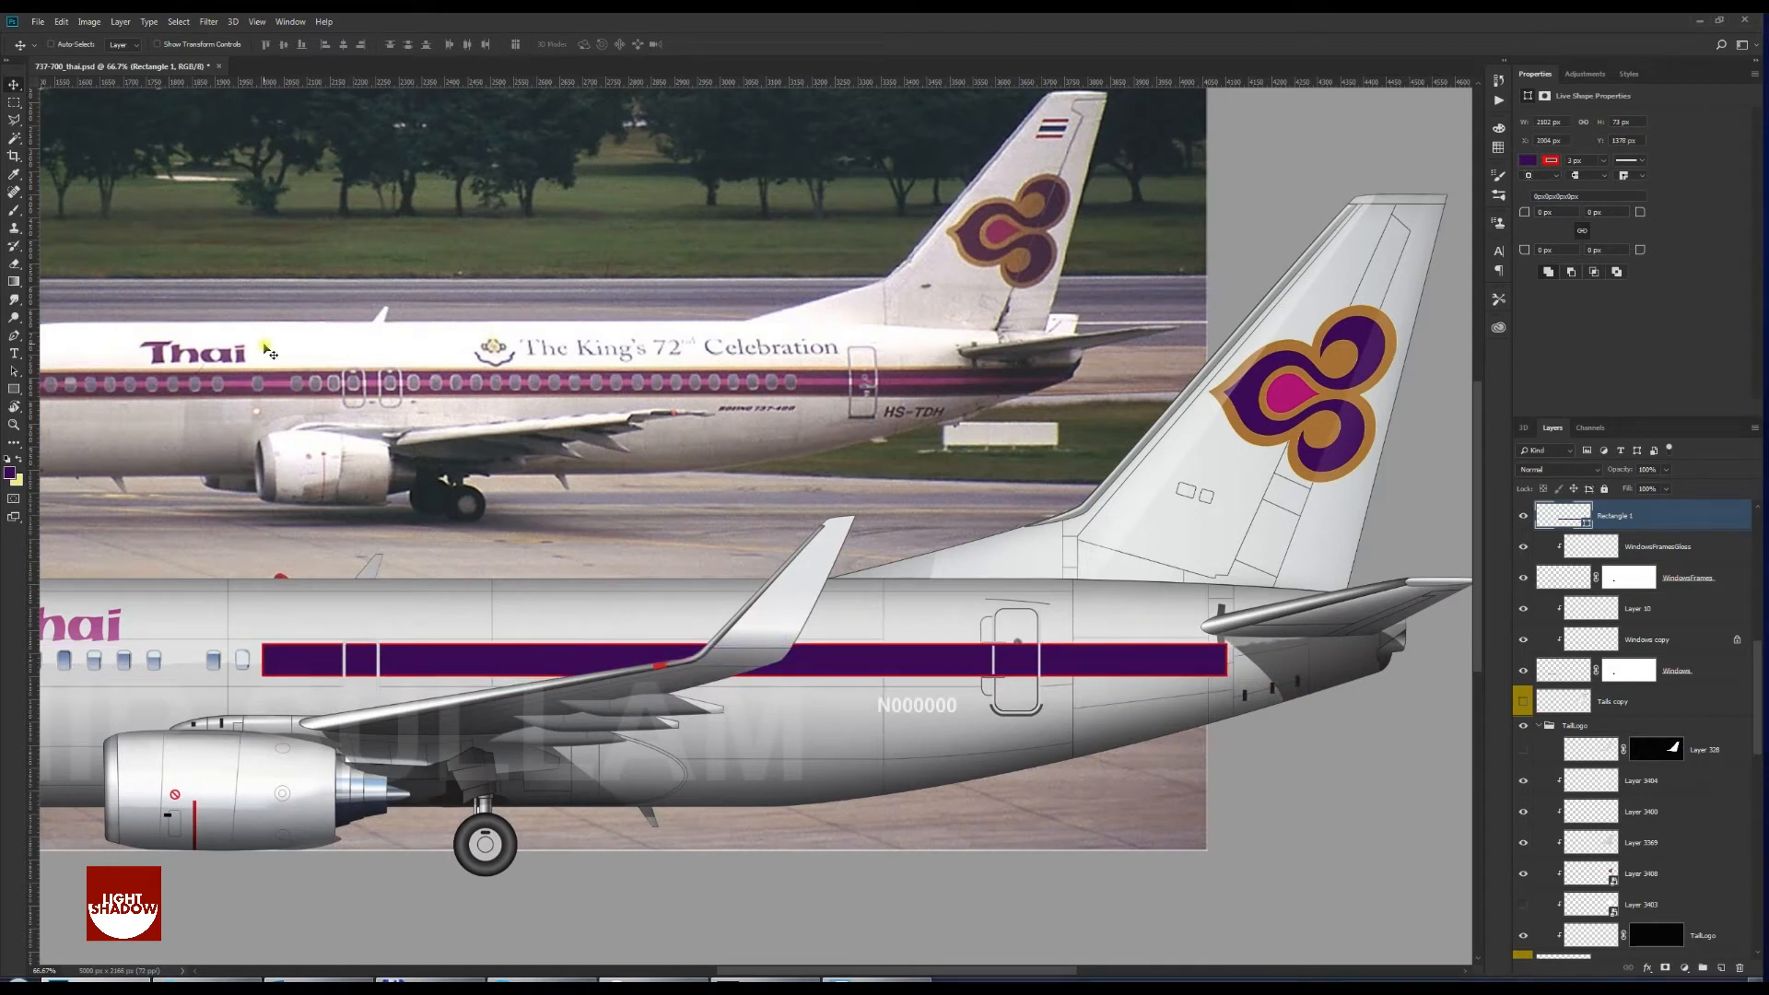
pyautogui.hotkey('ctrl', 't')
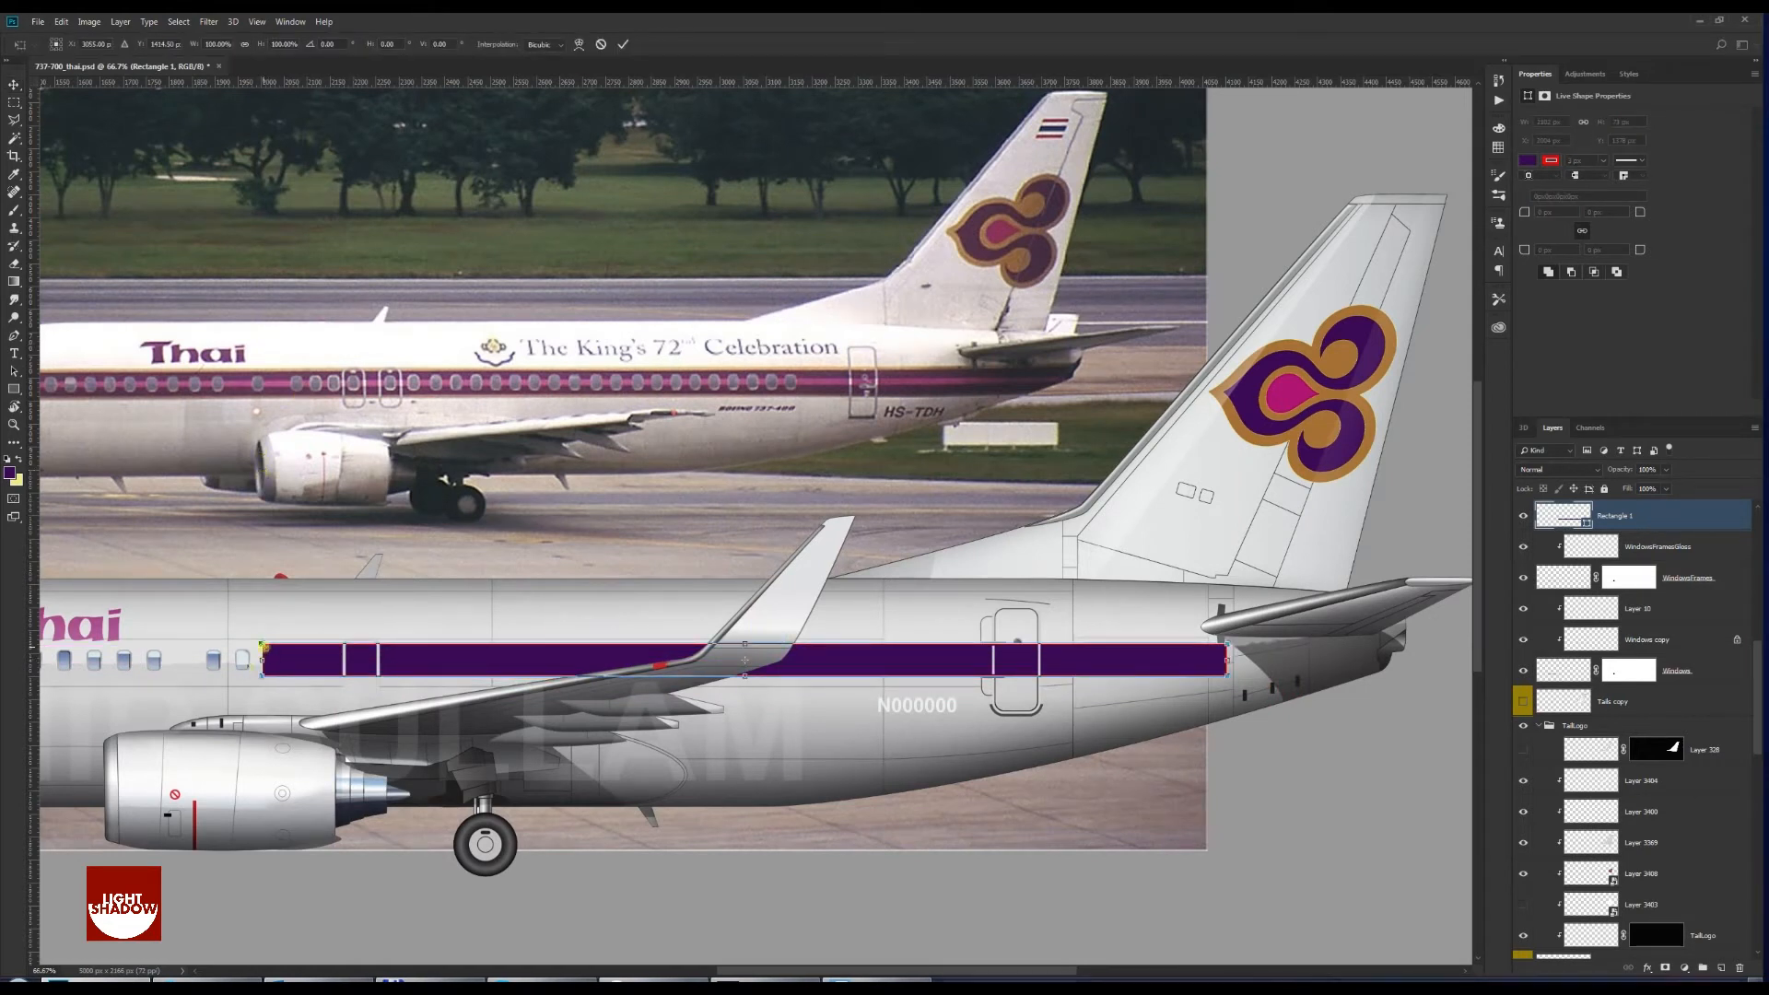
pyautogui.moveTo(262, 646); pyautogui.dragTo(256, 638)
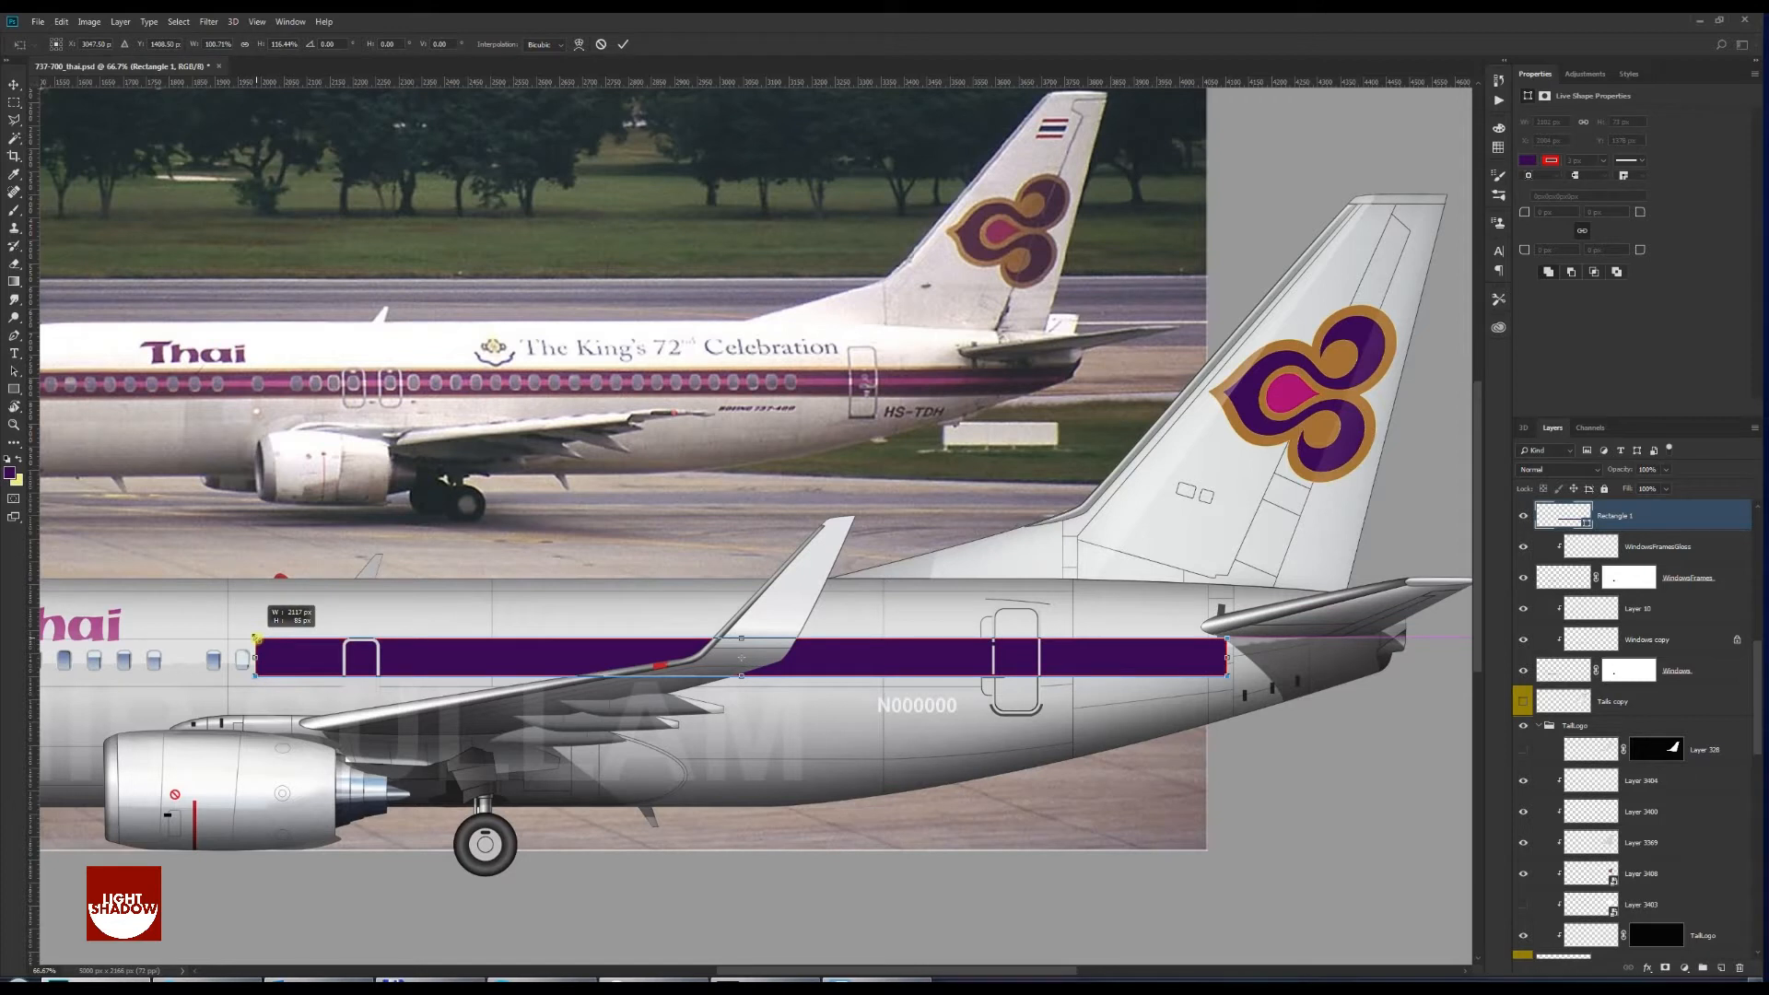
pyautogui.press('Return')
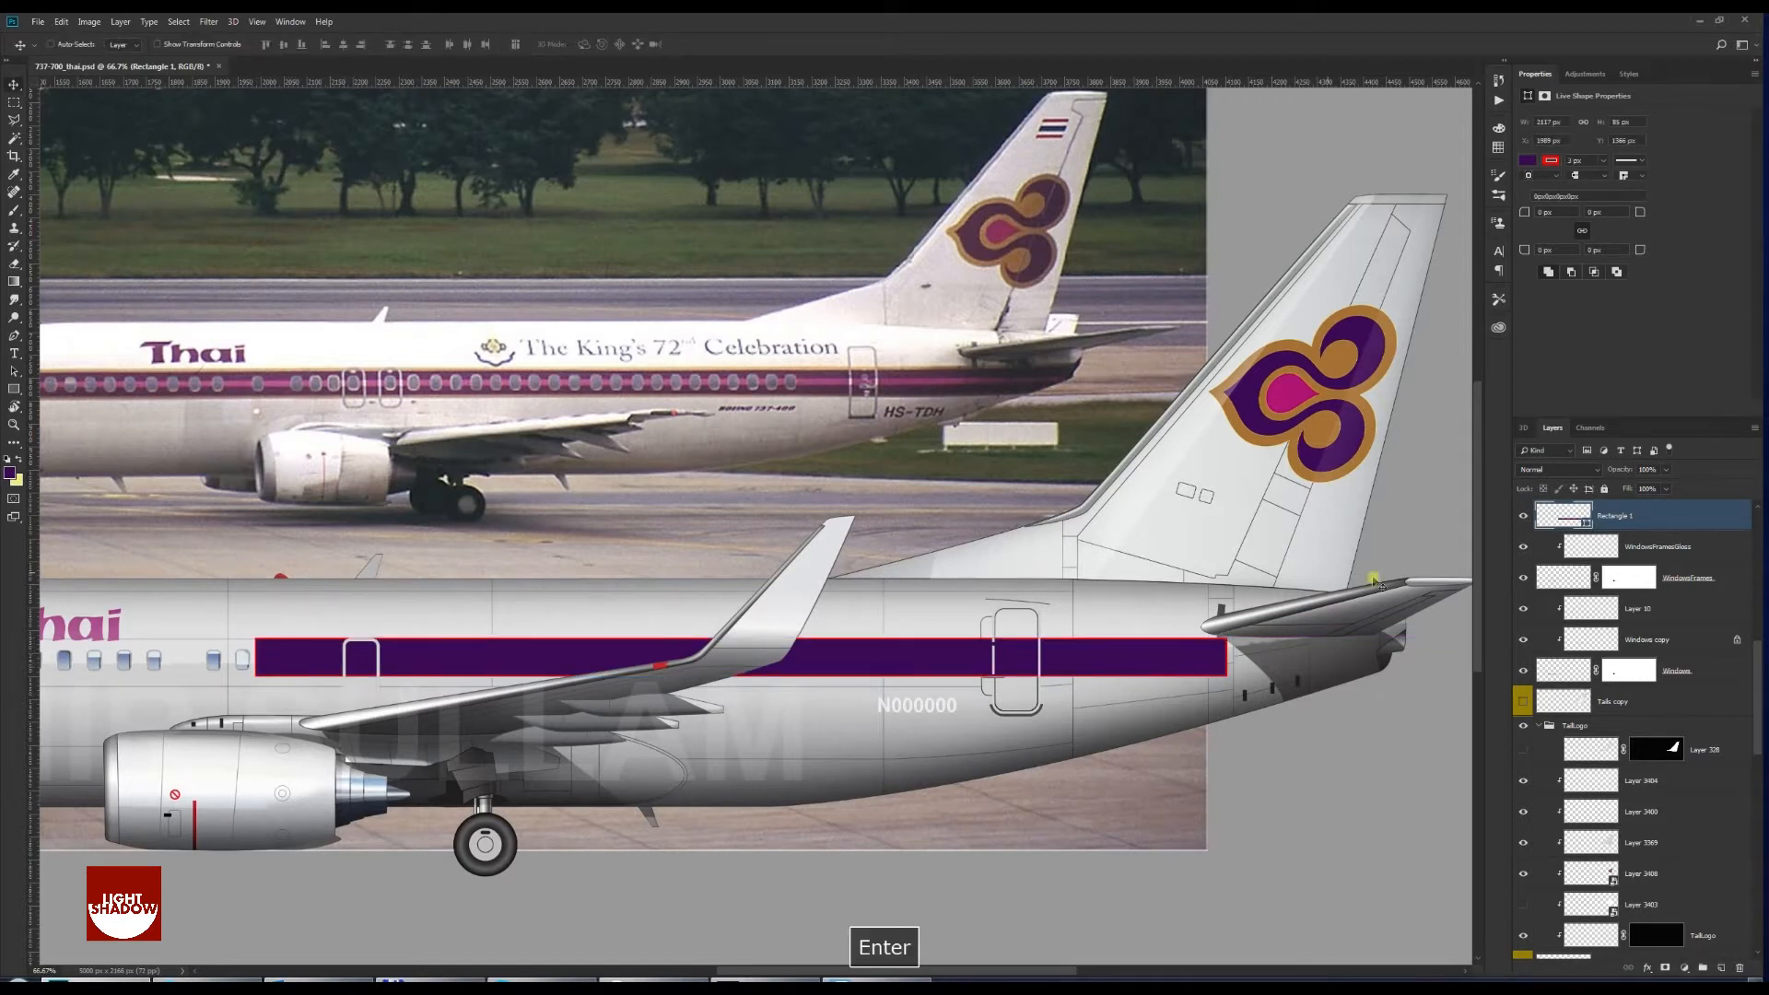
# Move the Rectangle 1 layer down the layer stack to between the COLOR2 and FuselageColorHere layers
pyautogui.scroll(-1, 1696, 867)
pyautogui.scroll(-10, 1636, 738)
pyautogui.scroll(-7, 1738, 523)
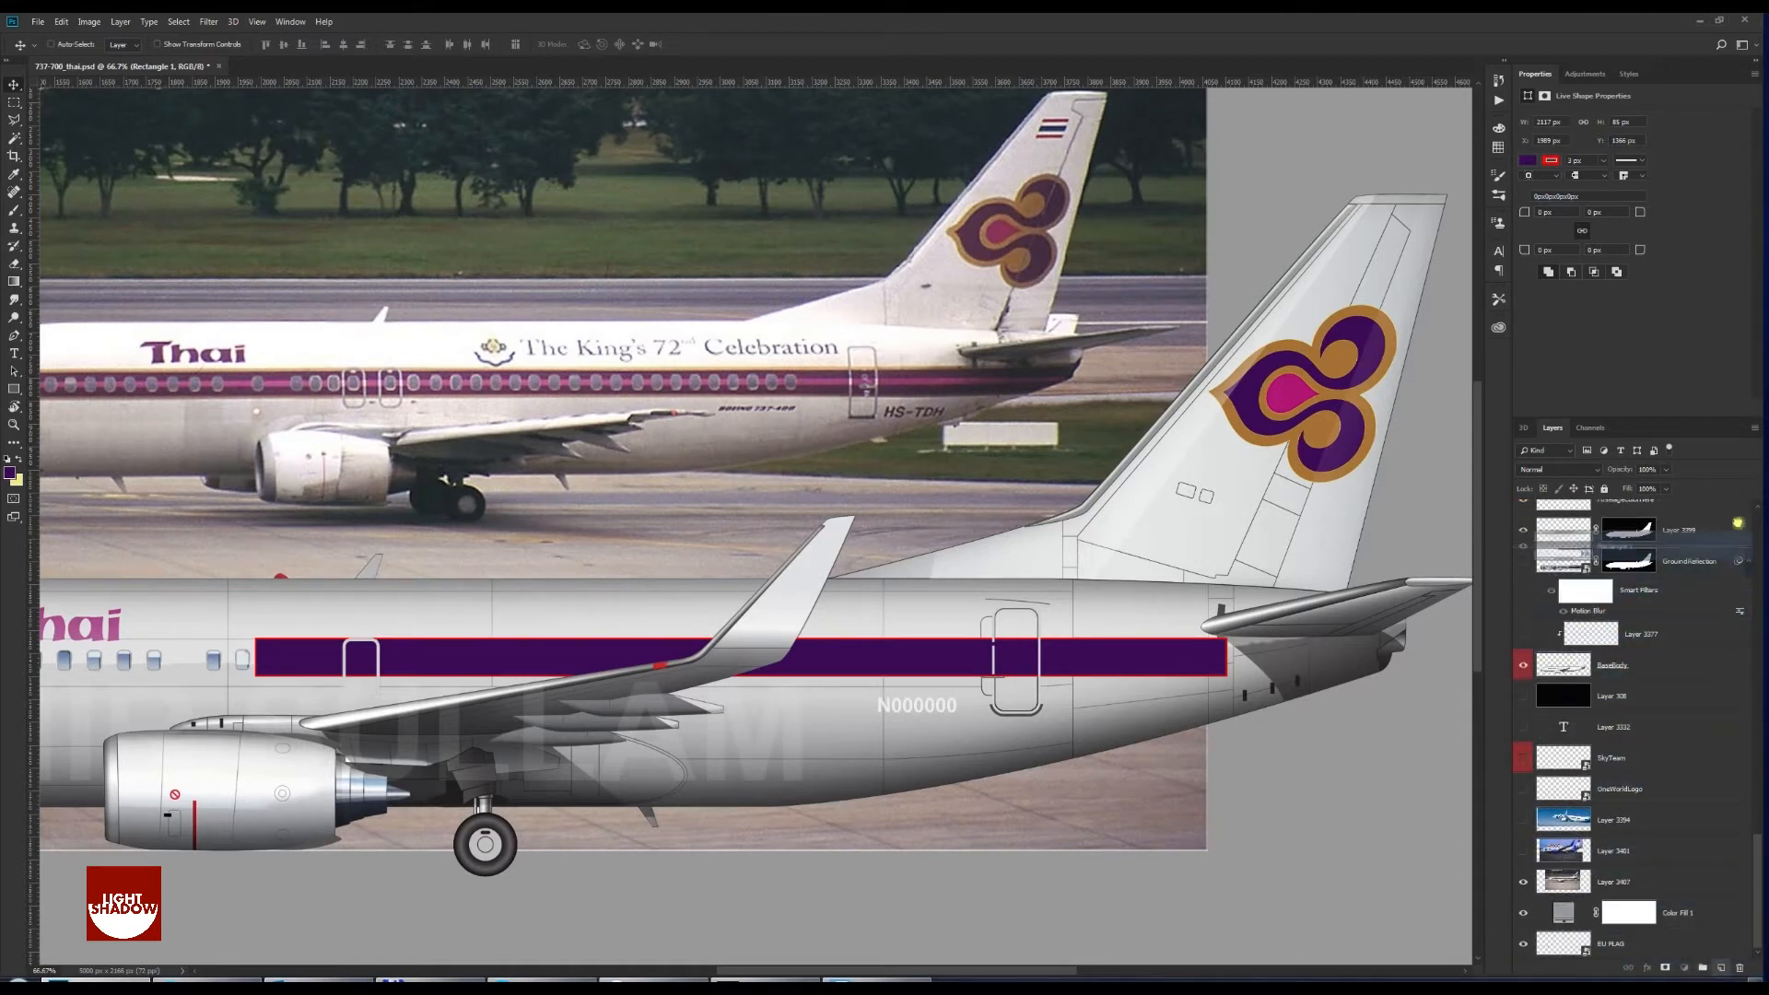
pyautogui.scroll(3, 1738, 522)
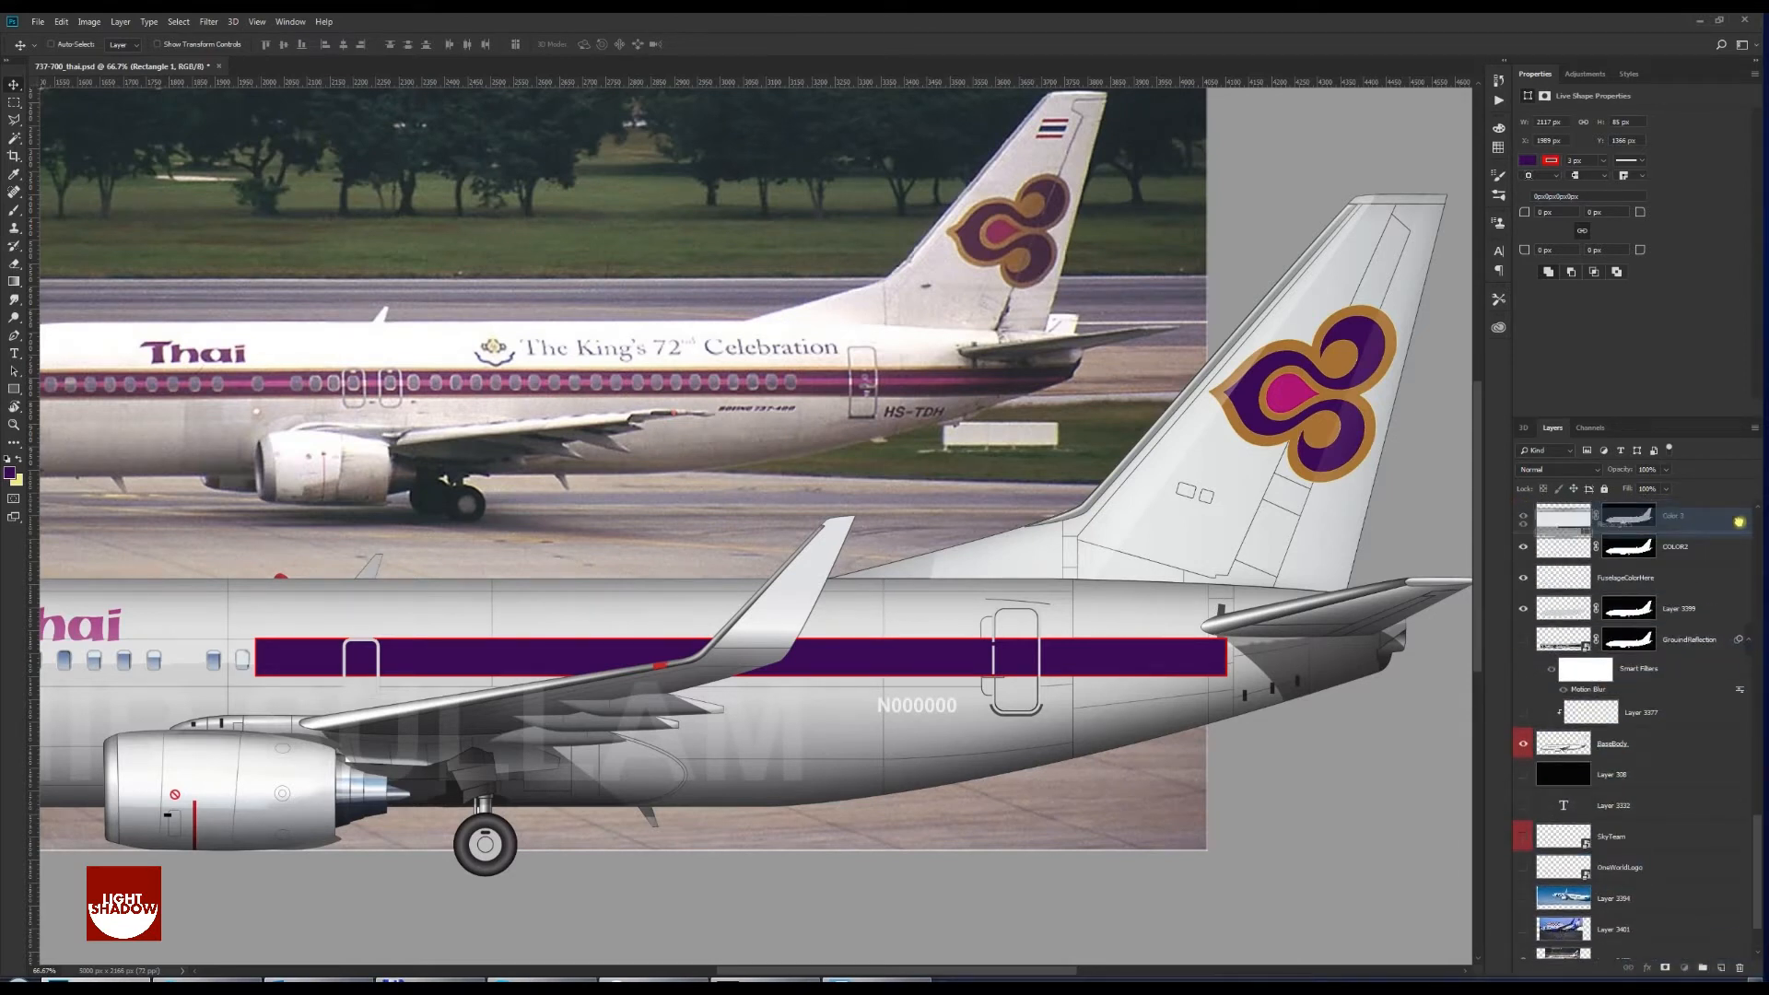
pyautogui.moveTo(1740, 522); pyautogui.dragTo(1728, 561)
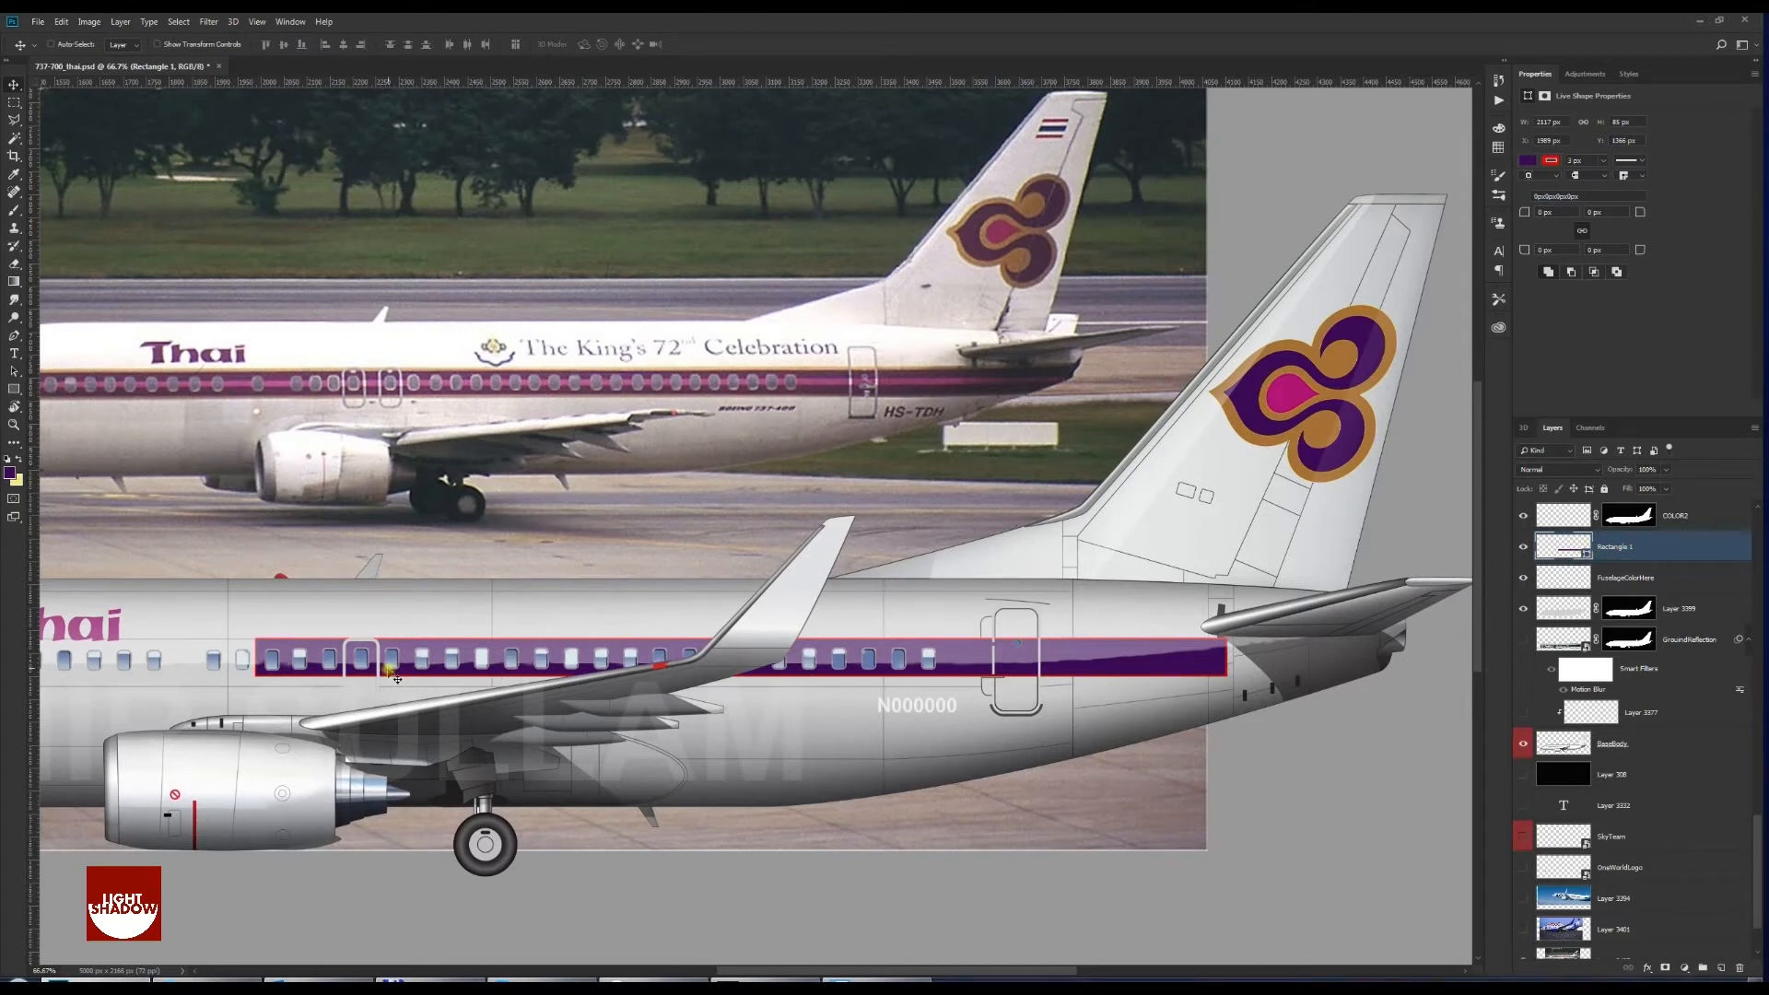
# Stretch the purple stripe forward along the windows until its front end meets the small fuselage logo
pyautogui.hotkey('ctrl', 't')
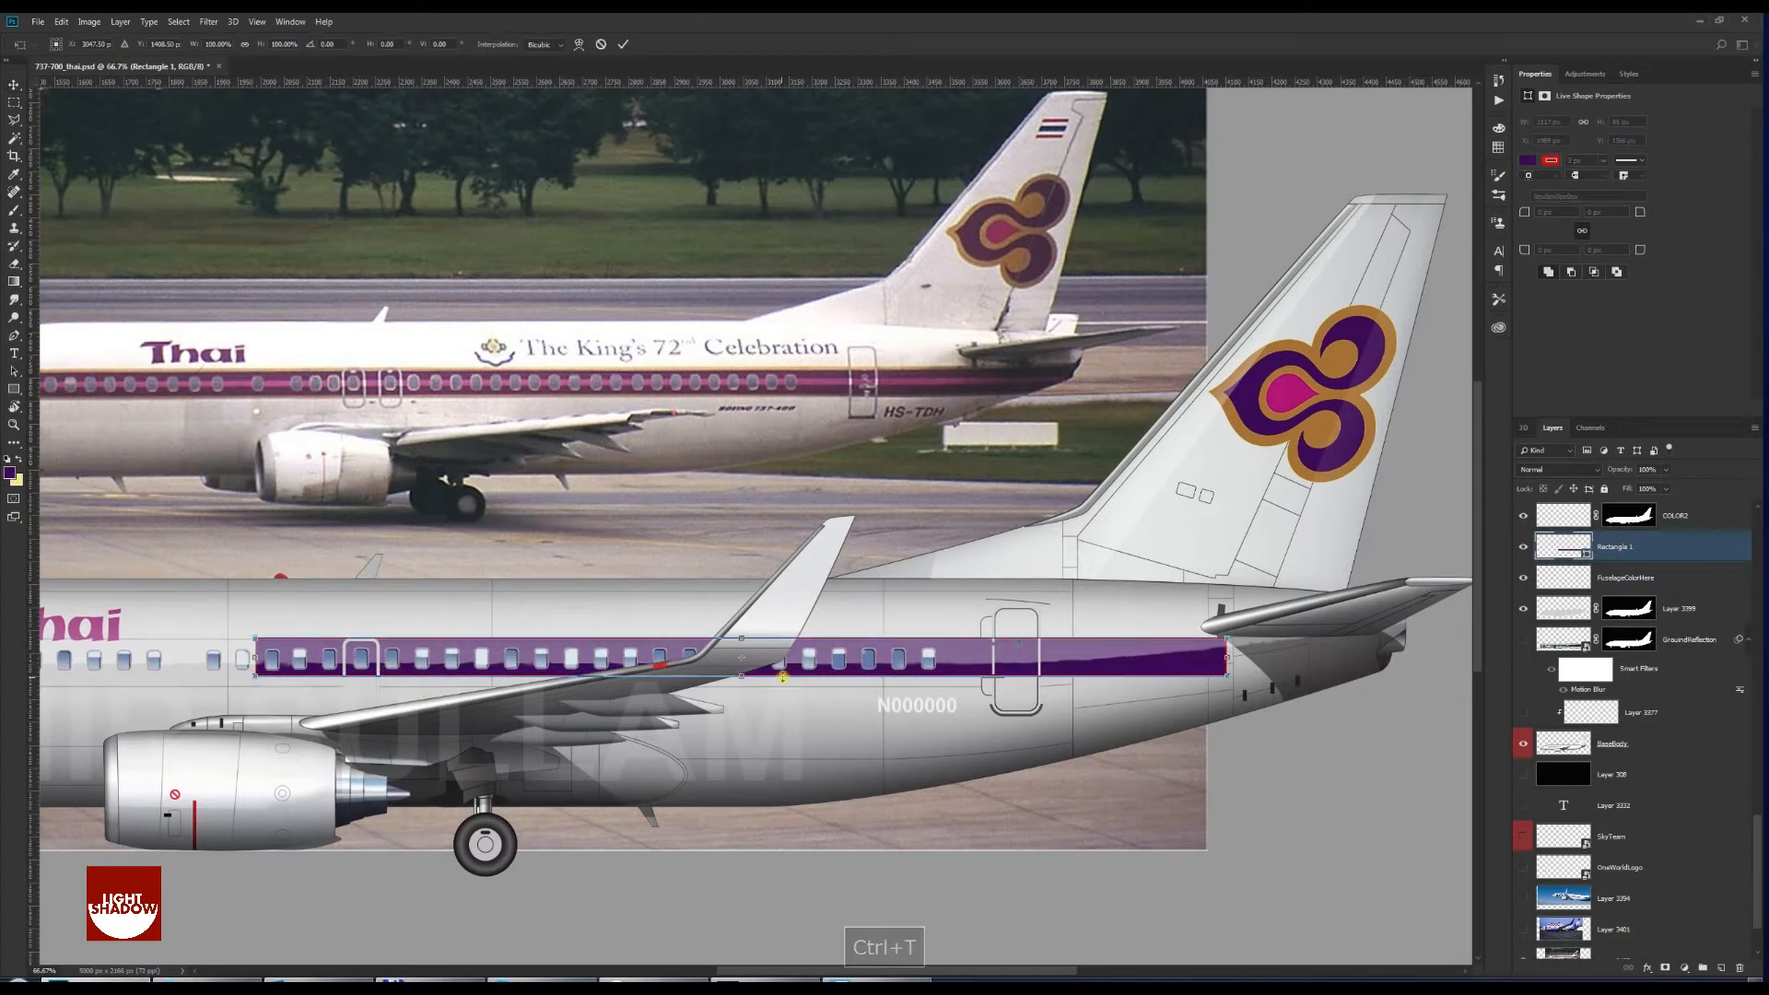
pyautogui.press('space')
pyautogui.moveTo(220, 677); pyautogui.dragTo(277, 625)
pyautogui.press('Return')
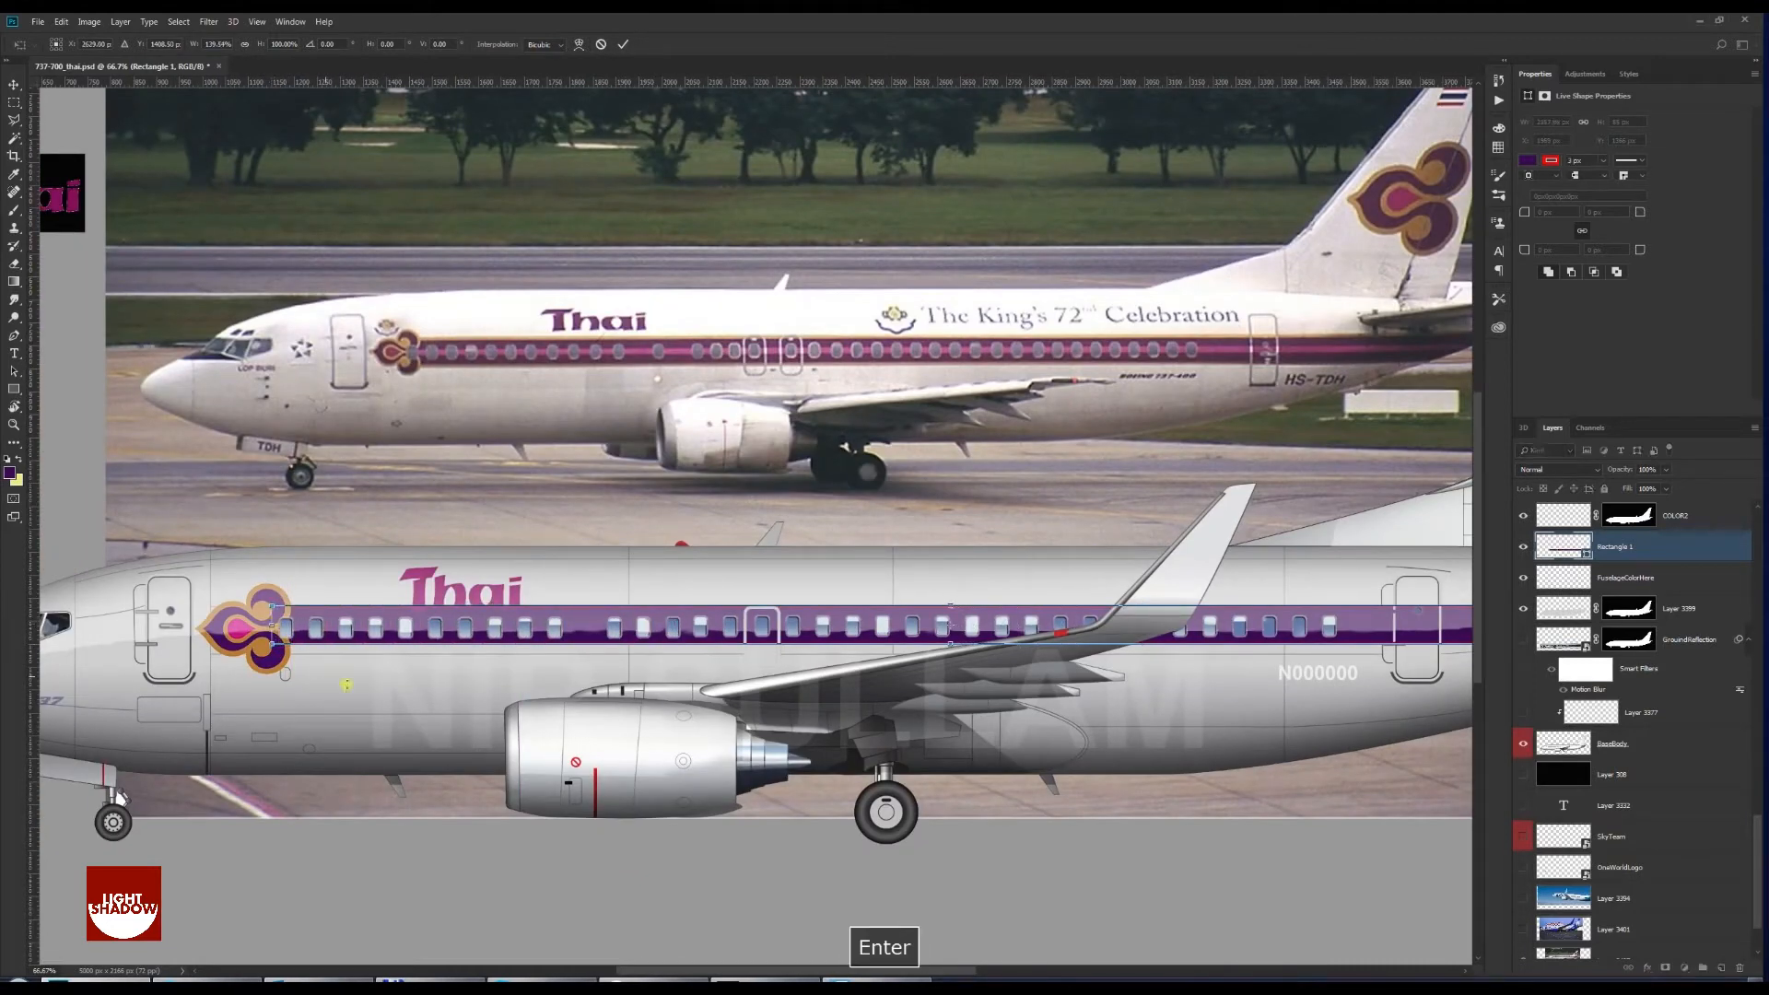
# Nudge the purple stripe slightly down and toward the nose to line it up with the windows and fuselage logo
pyautogui.press('v')
pyautogui.press('Down')
pyautogui.press('Down')
pyautogui.press('Down')
pyautogui.press('Down')
pyautogui.press('Down')
pyautogui.press('Down')
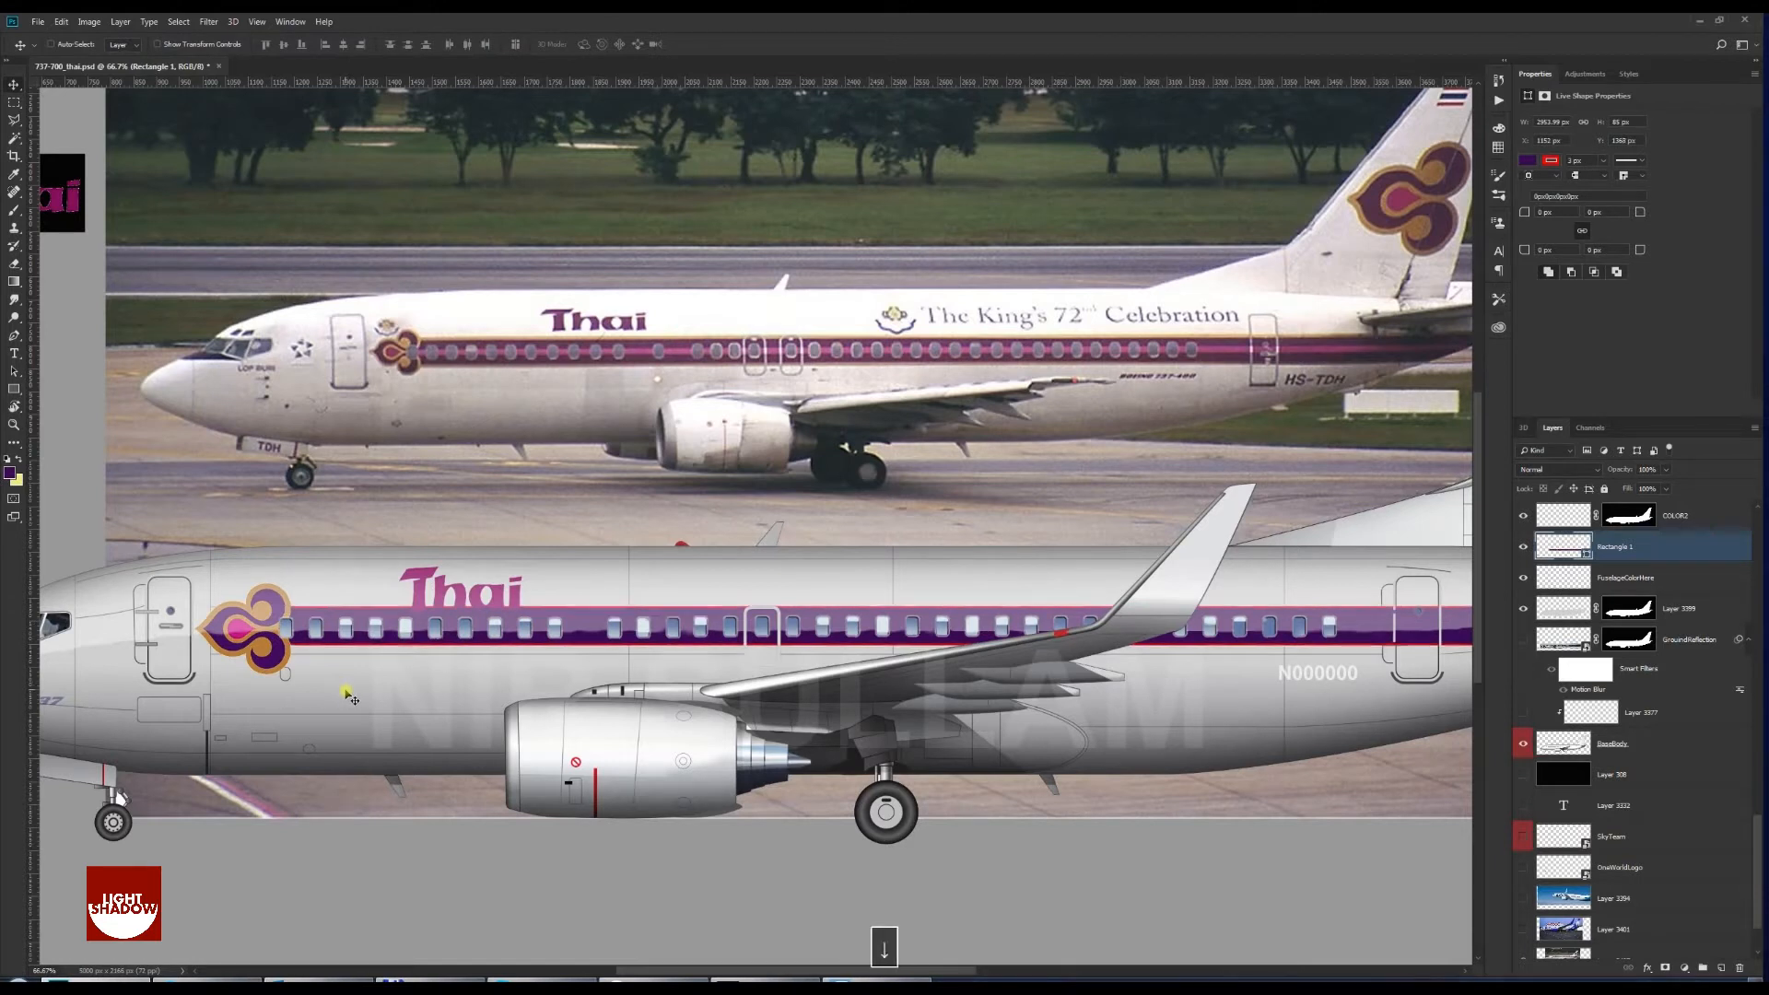
pyautogui.press('Left')
pyautogui.press('Left')
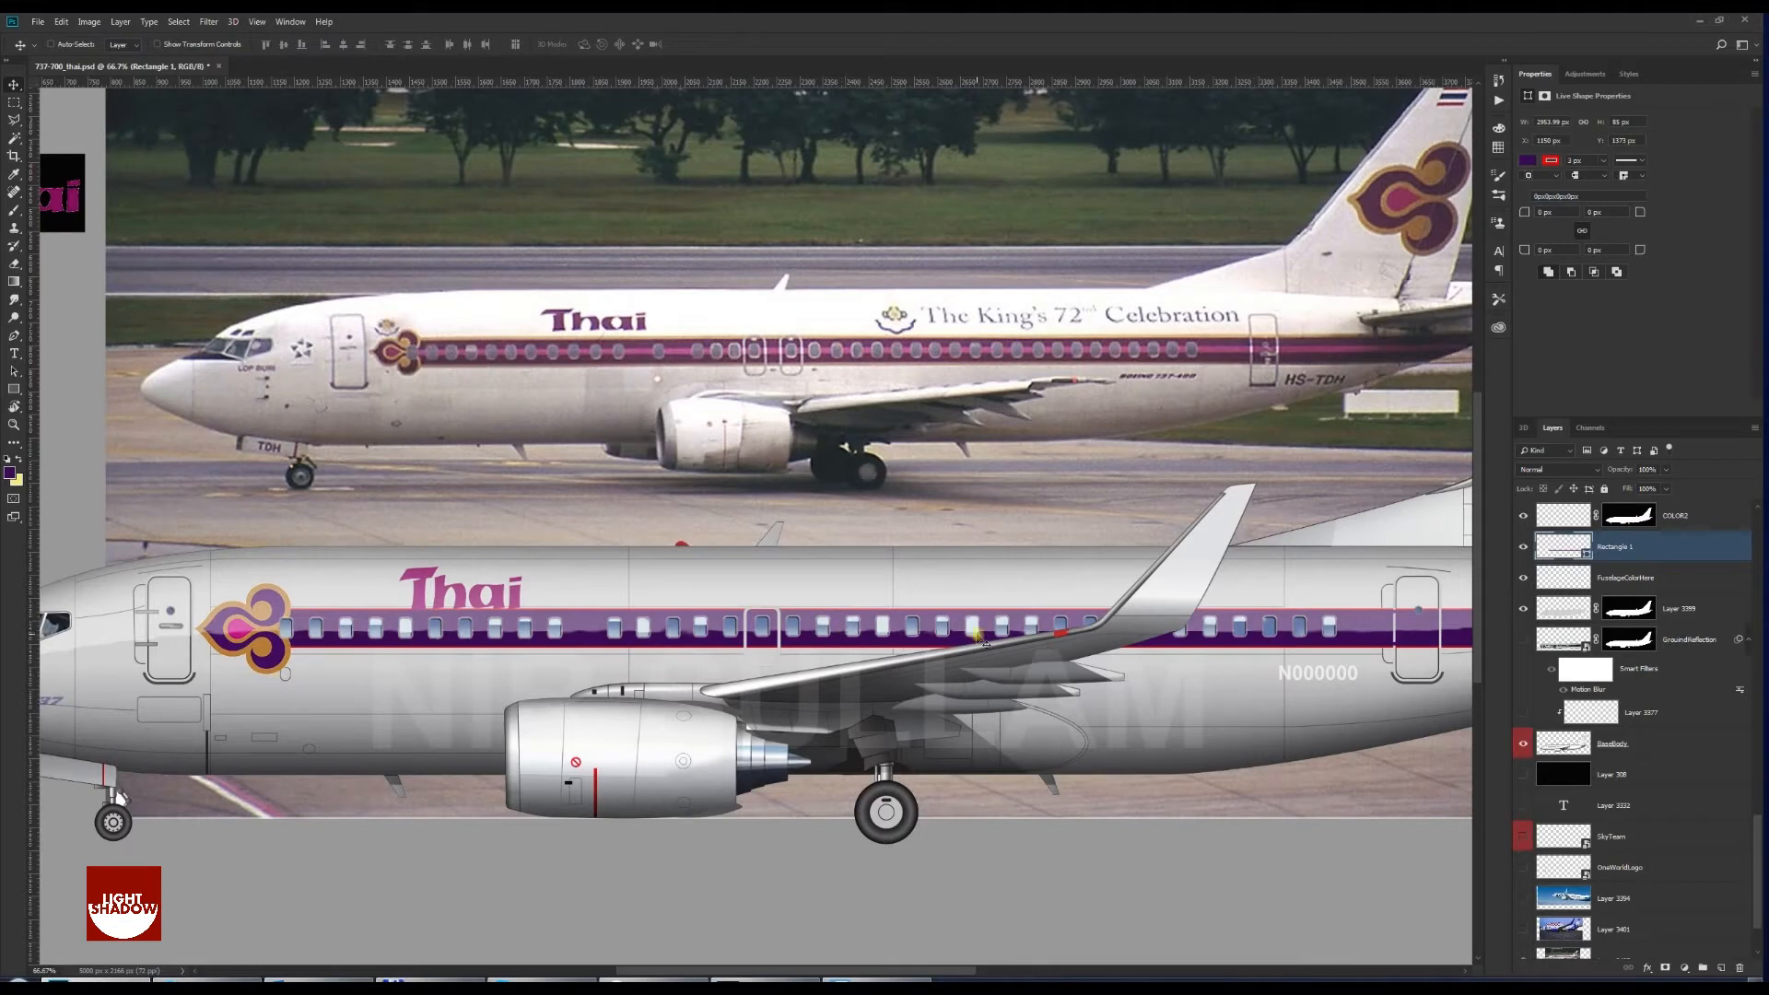
# Stretch the rear end of the purple stripe beyond the aircraft's tail cone
pyautogui.press('space')
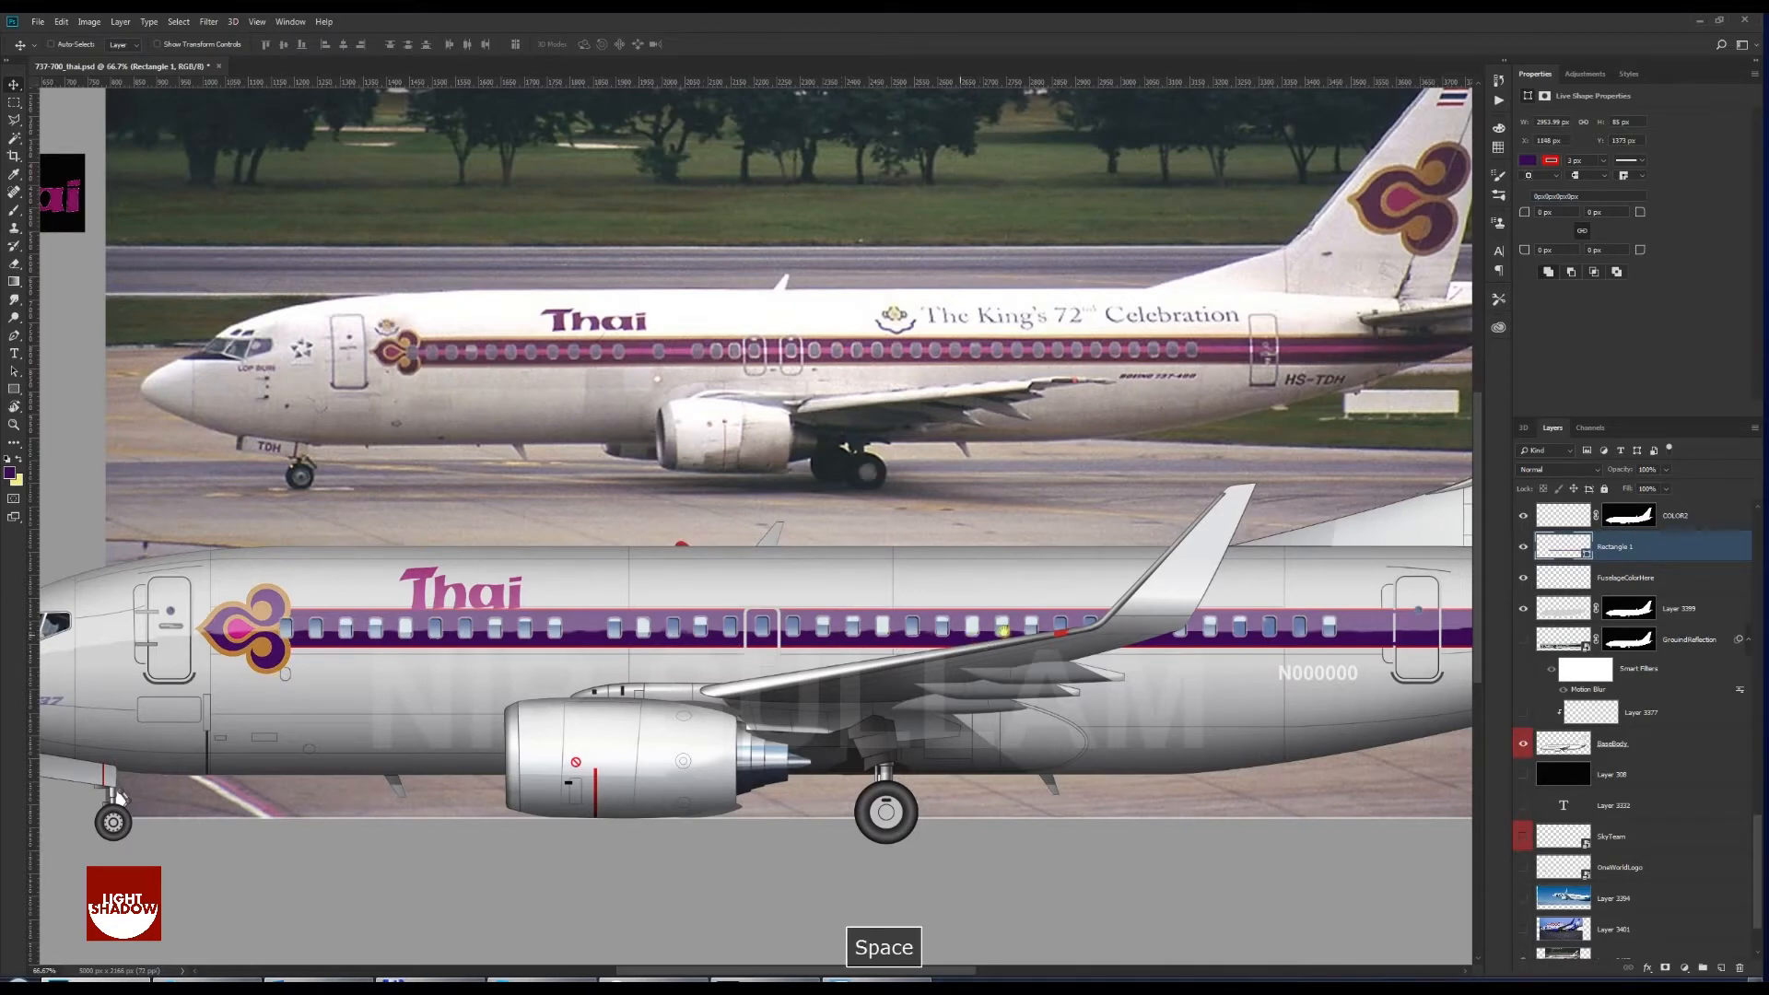
pyautogui.moveTo(998, 629); pyautogui.dragTo(501, 663)
pyautogui.moveTo(887, 659); pyautogui.dragTo(785, 676)
pyautogui.hotkey('ctrl', 't')
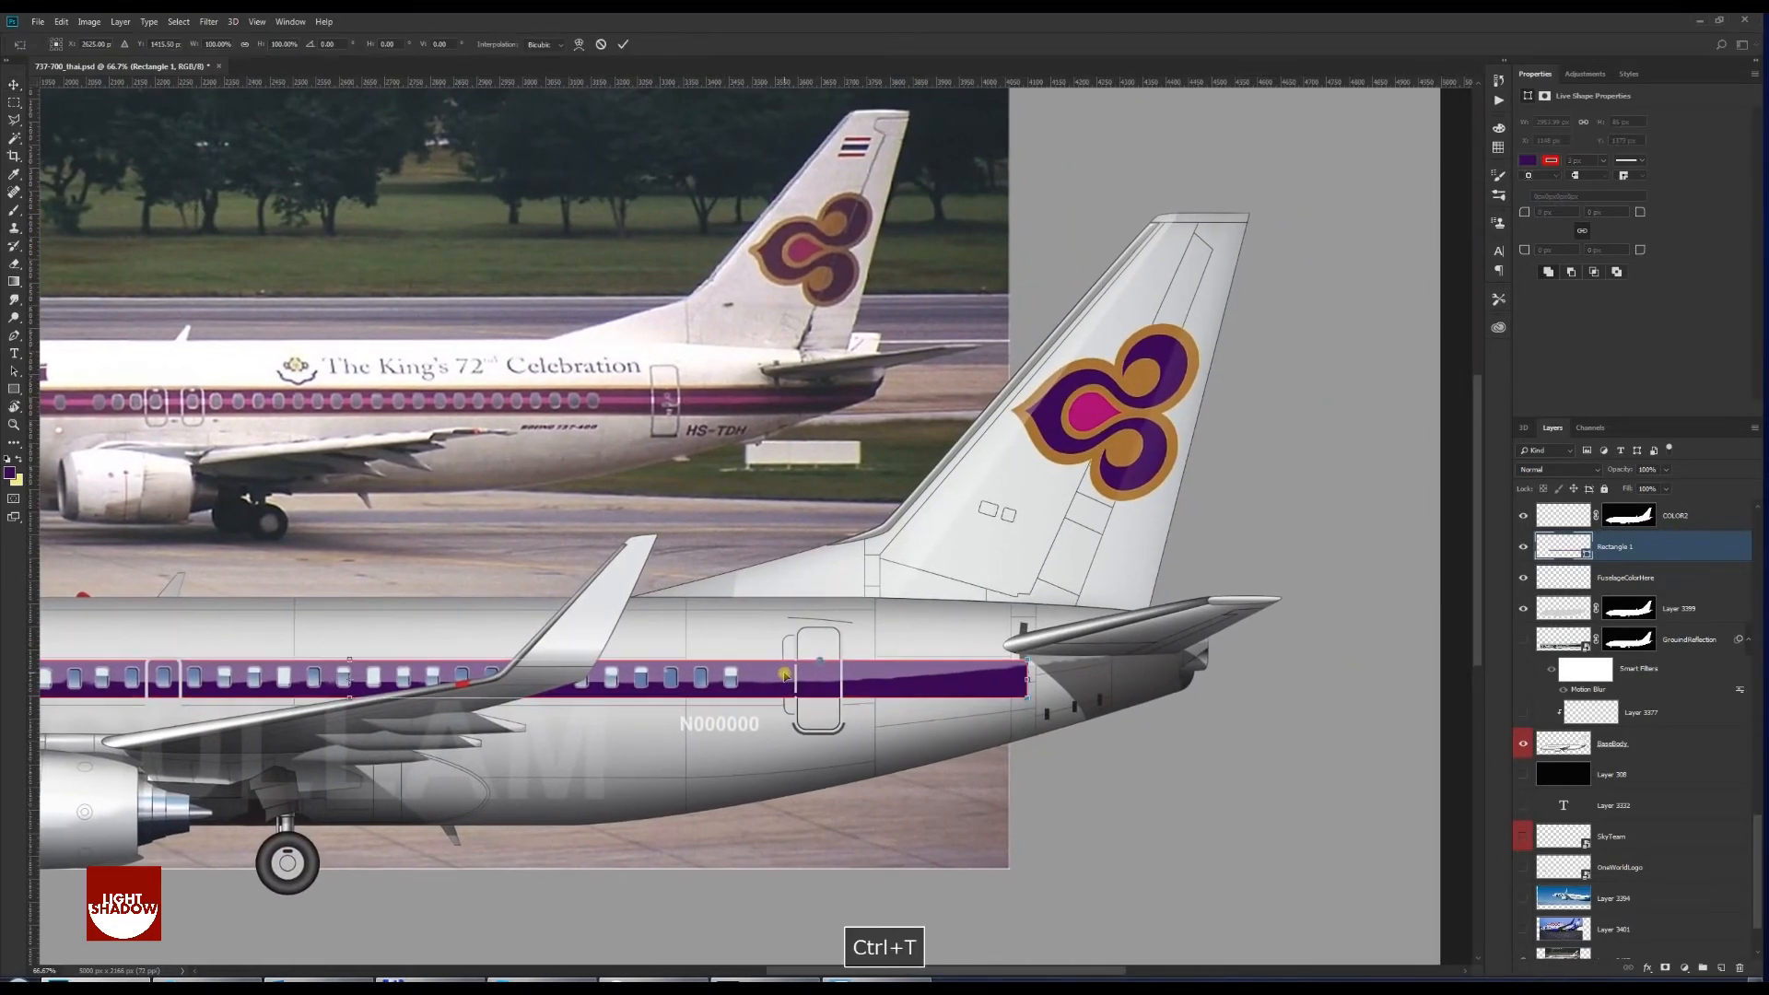
pyautogui.moveTo(1028, 677); pyautogui.dragTo(1246, 697)
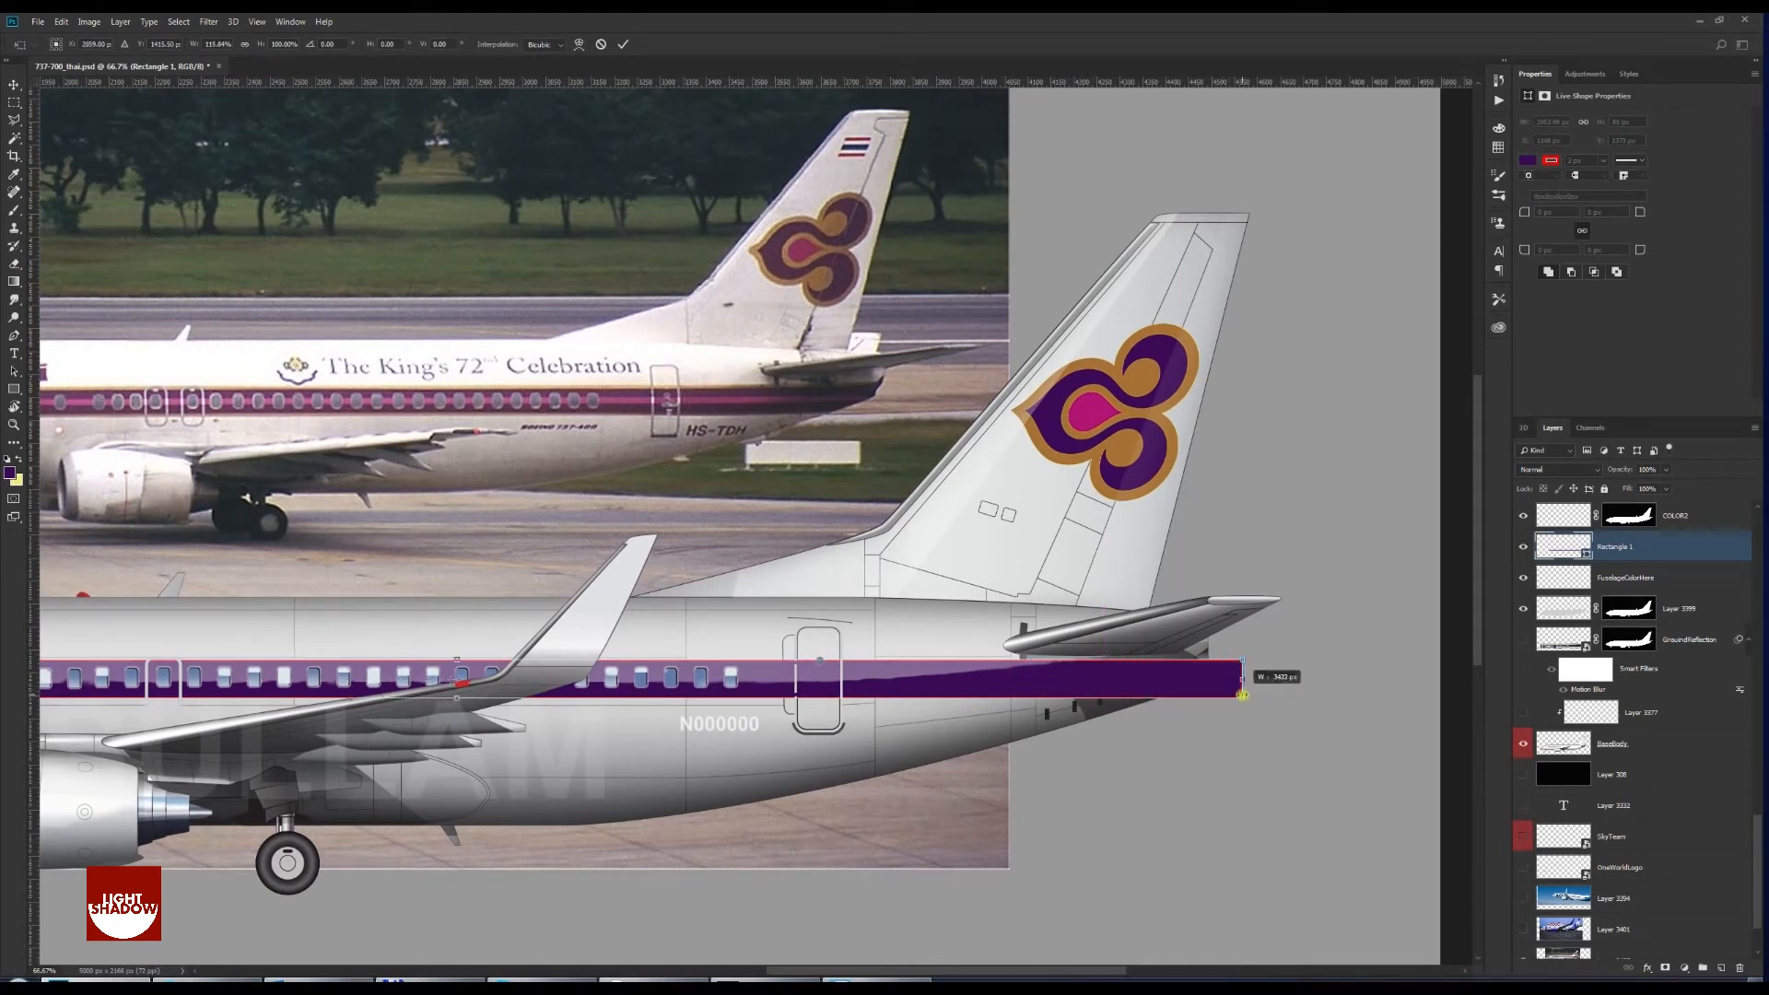
pyautogui.press('Return')
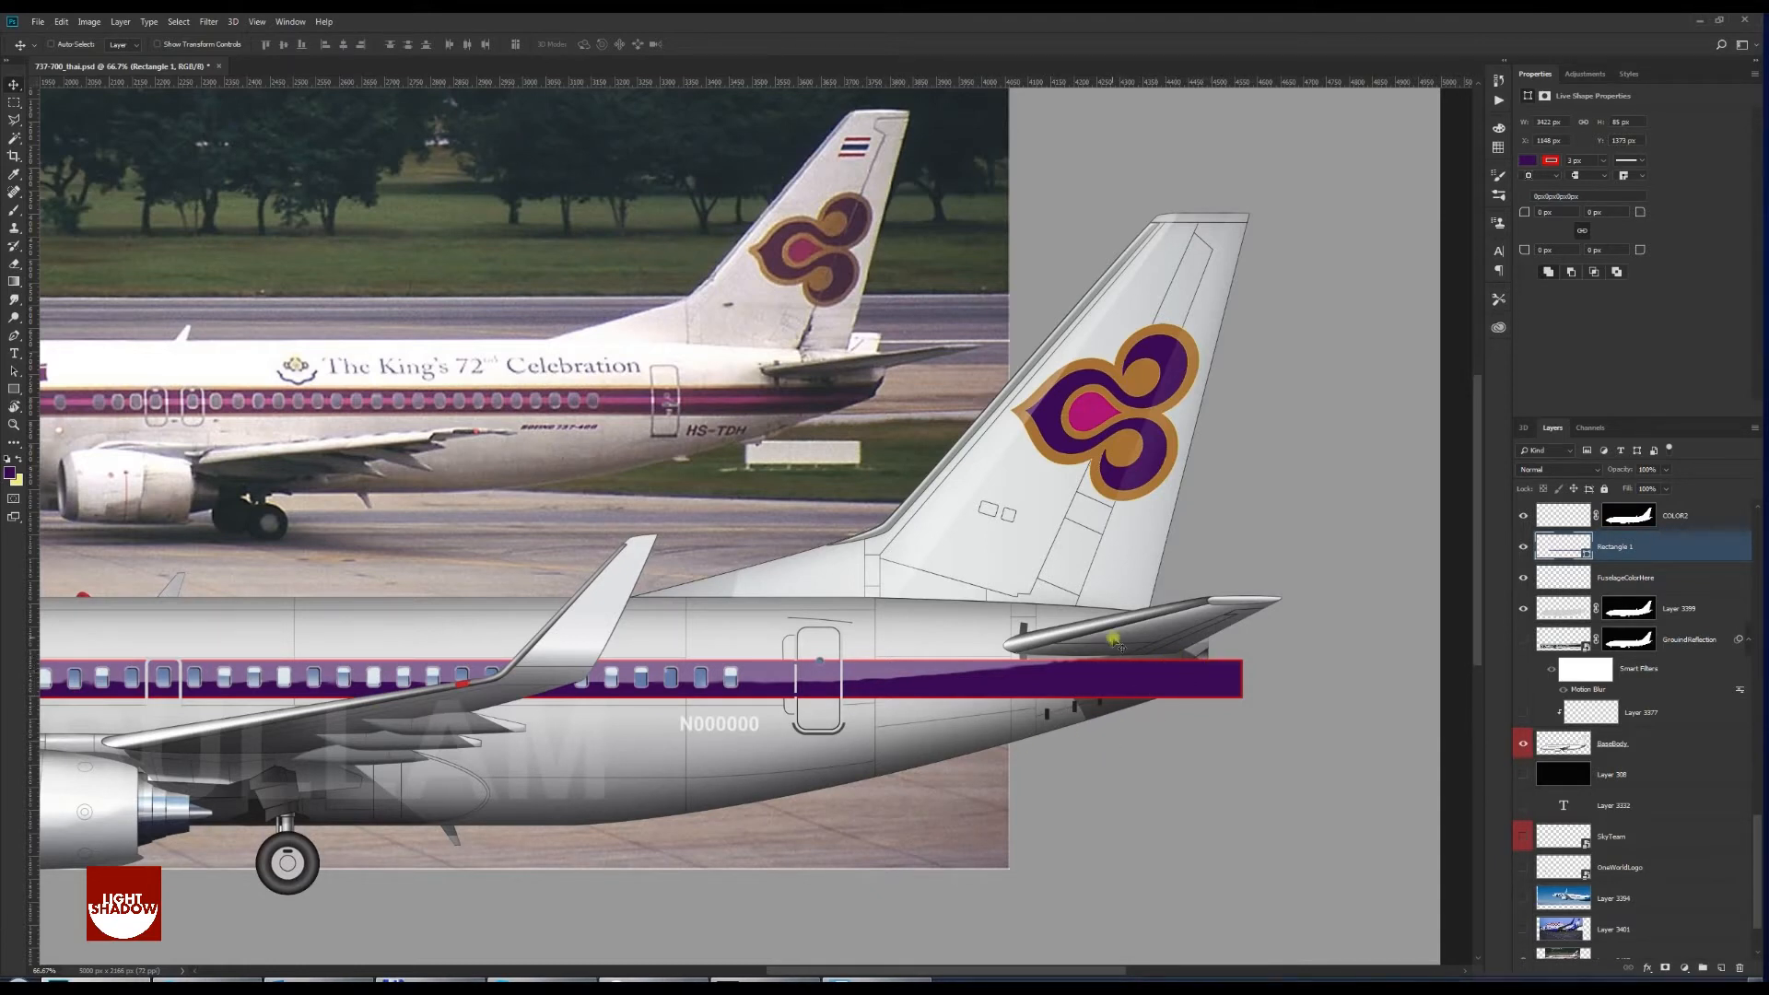
# Copy the COLOR2 layer's mask to the Rectangle 1 stripe layer and set that layer's blend mode to Multiply
pyautogui.moveTo(1629, 518); pyautogui.dragTo(1632, 546)
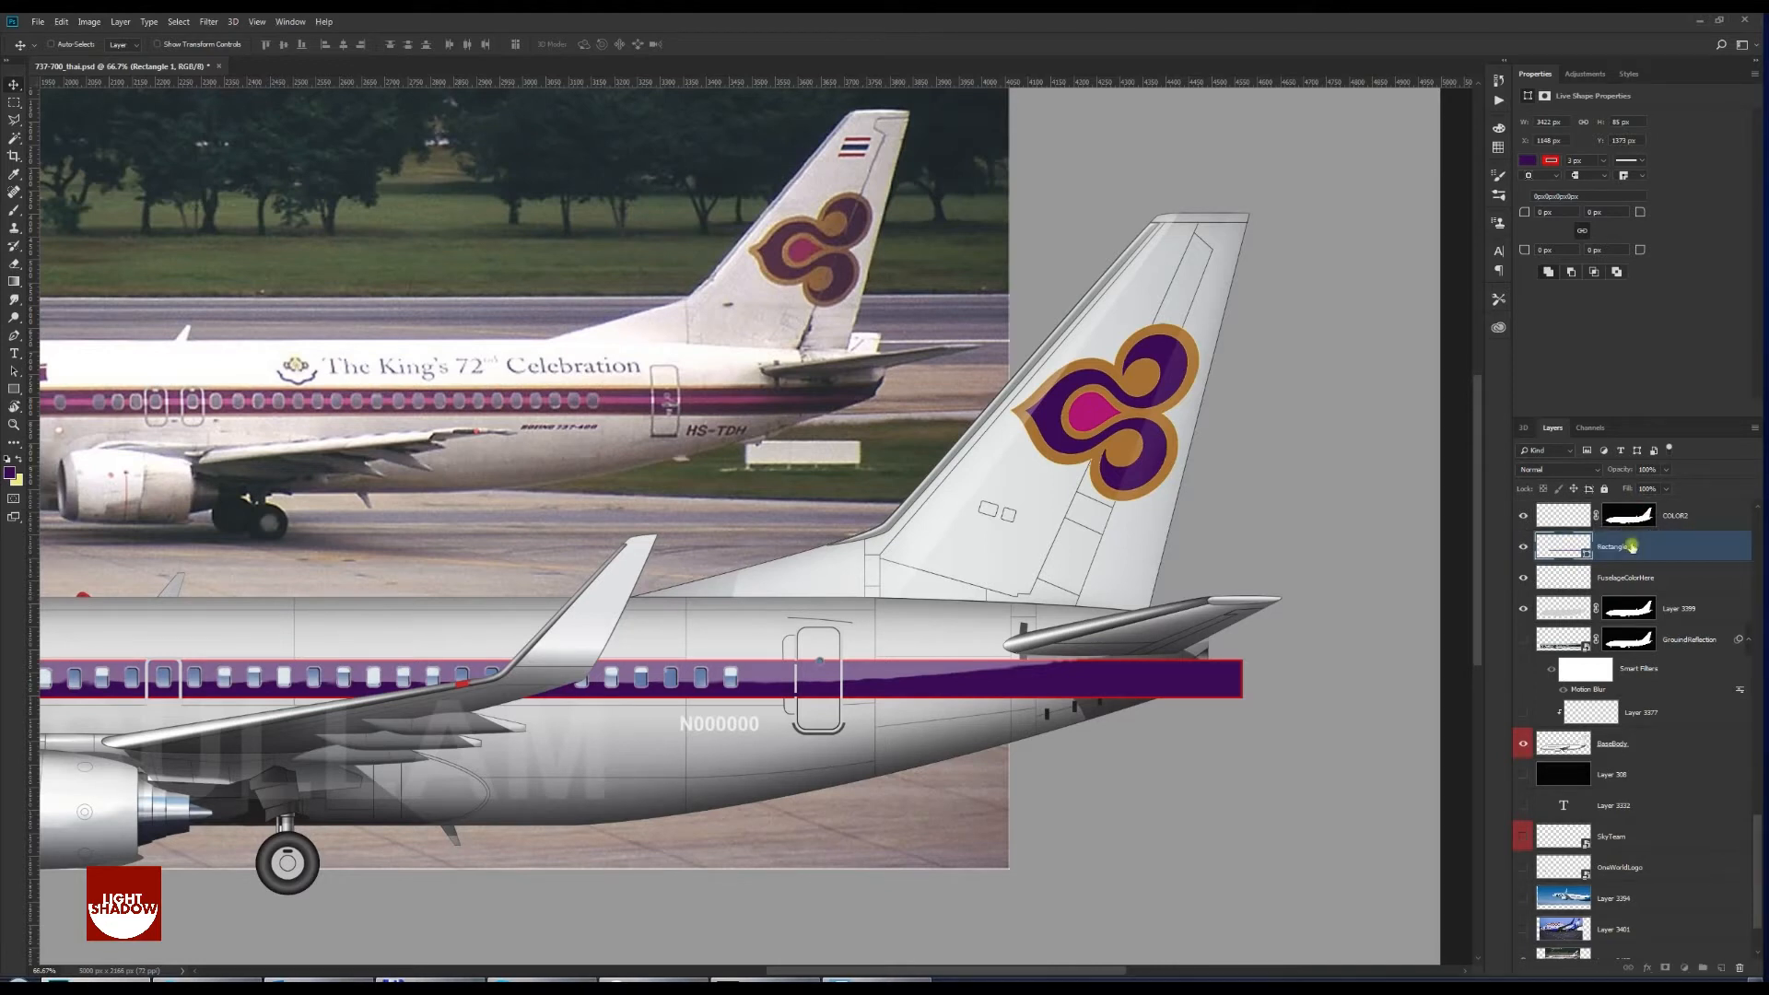
pyautogui.click(1569, 547)
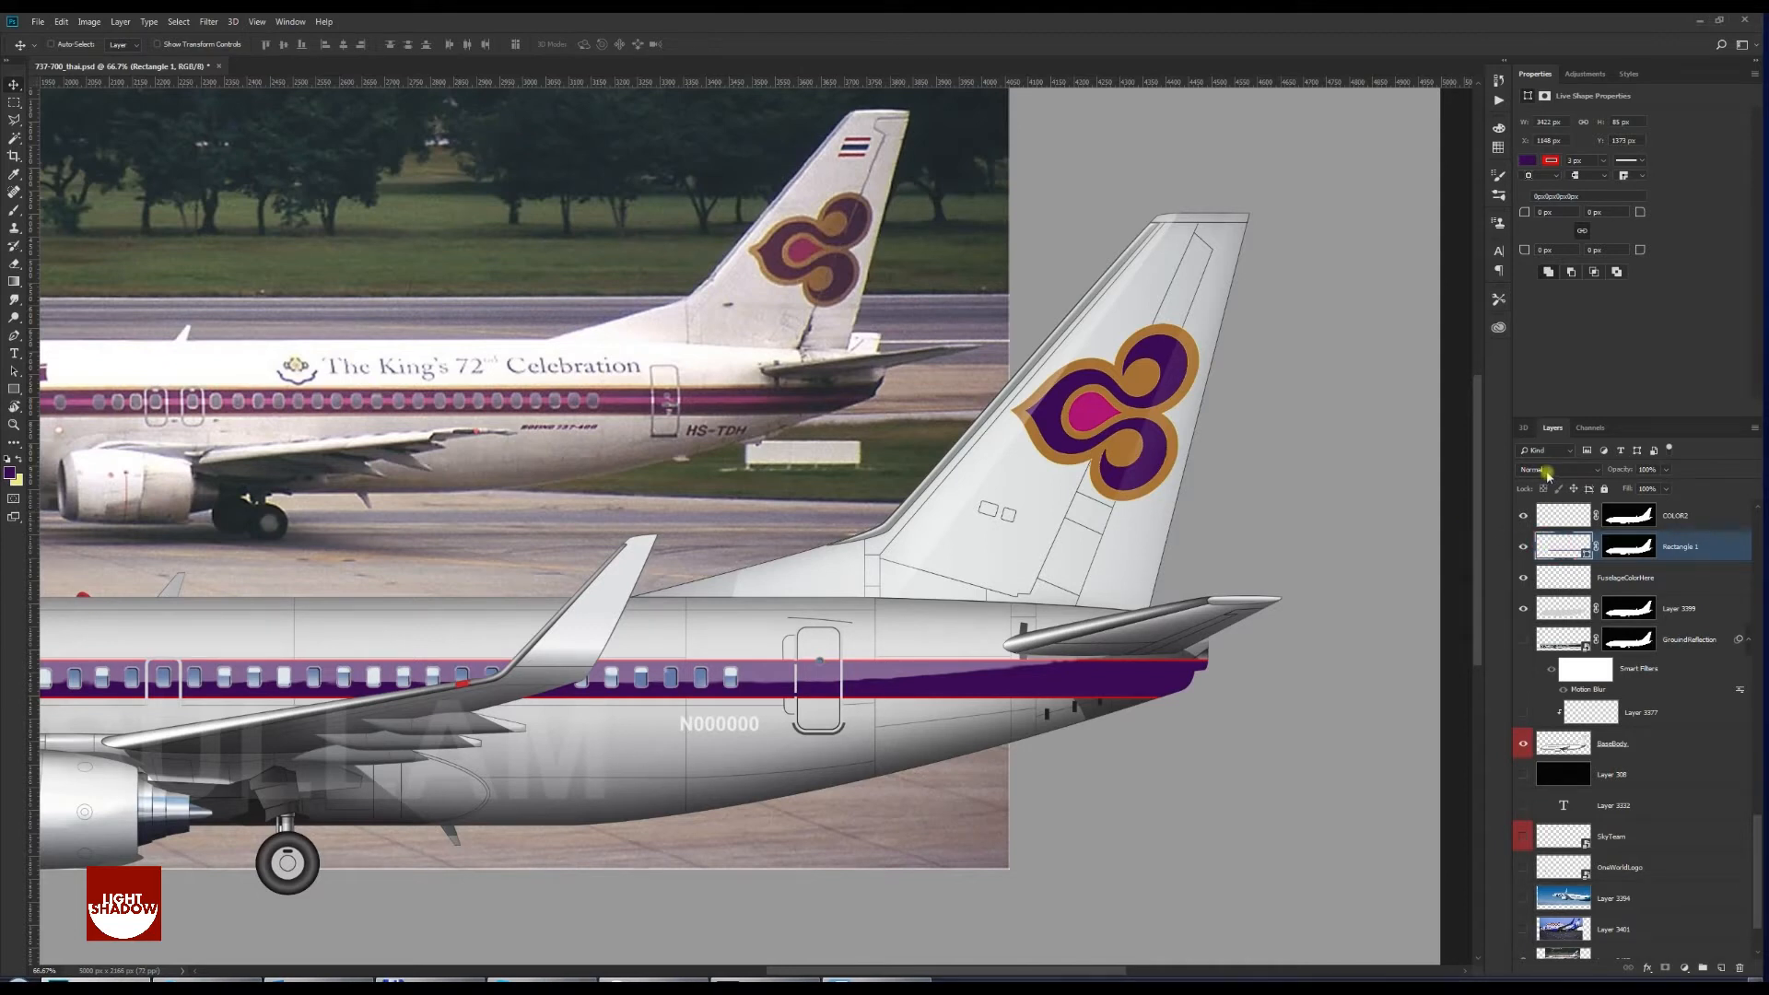
pyautogui.click(1548, 472)
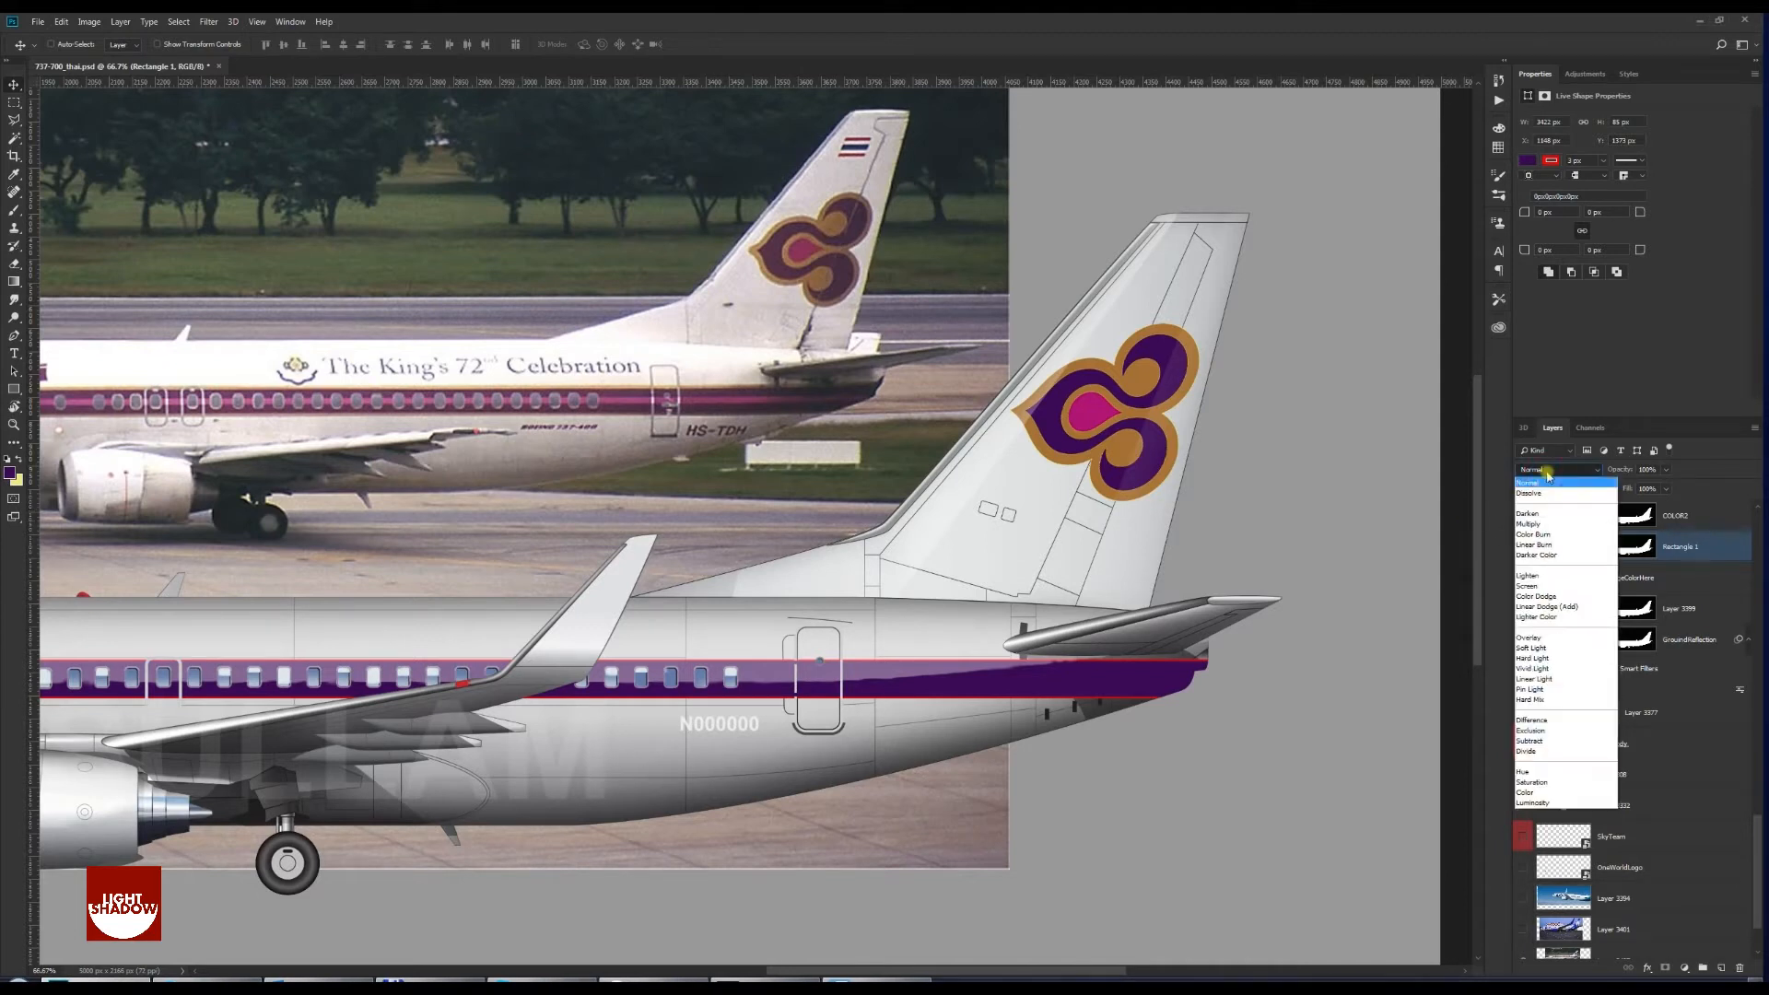
pyautogui.click(1535, 525)
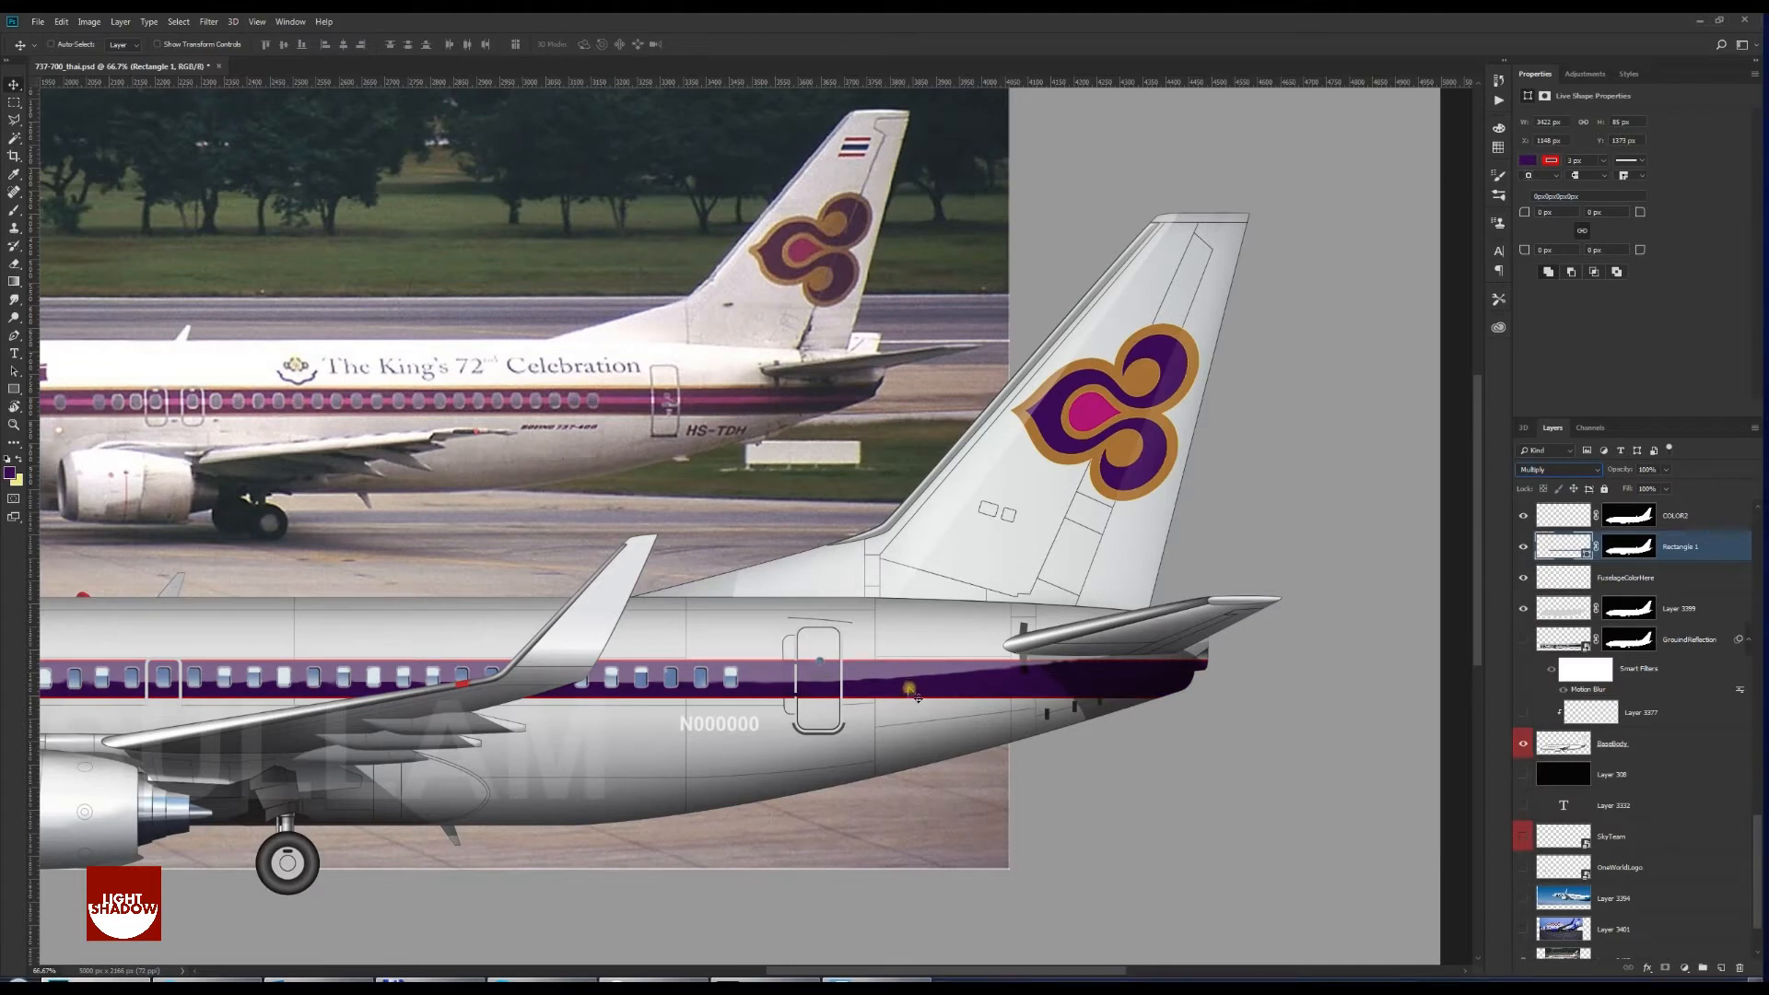
# Check the stripe around the rear door and tail cone, and lower the stripe layer's opacity slightly
pyautogui.hotkey('ctrl', '+')
pyautogui.hotkey('ctrl', '+')
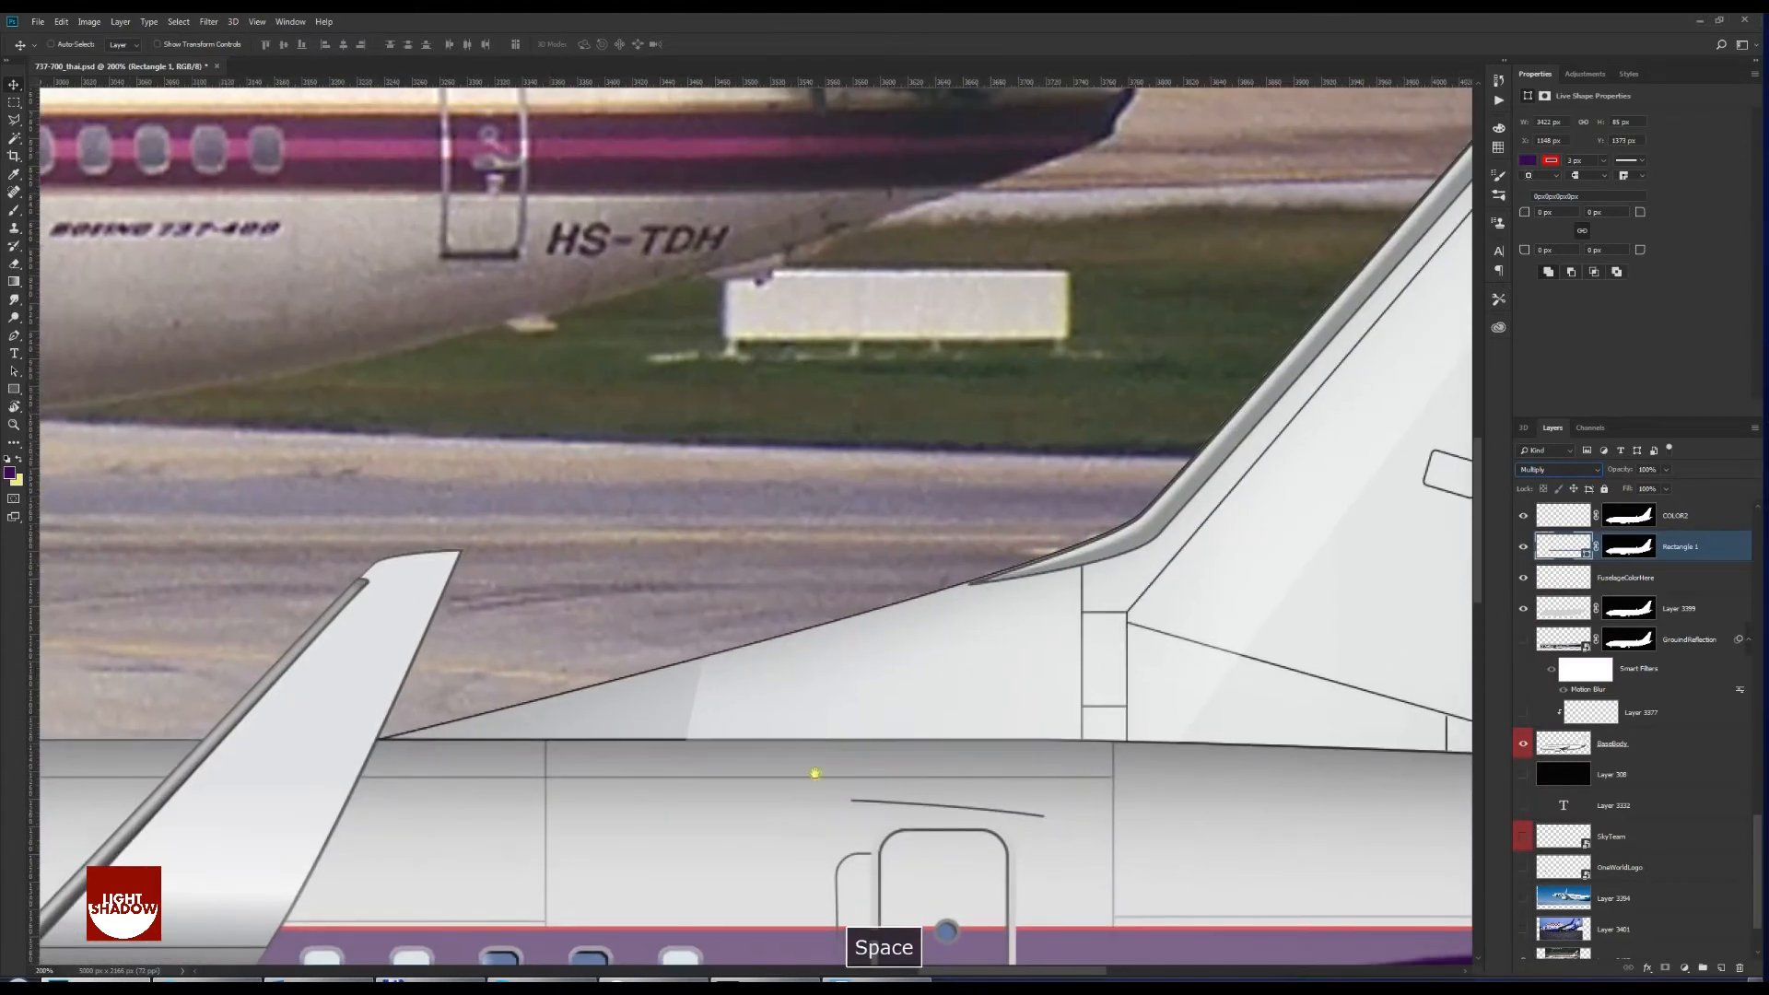
pyautogui.moveTo(814, 770); pyautogui.dragTo(705, 467)
pyautogui.moveTo(940, 663); pyautogui.dragTo(320, 604)
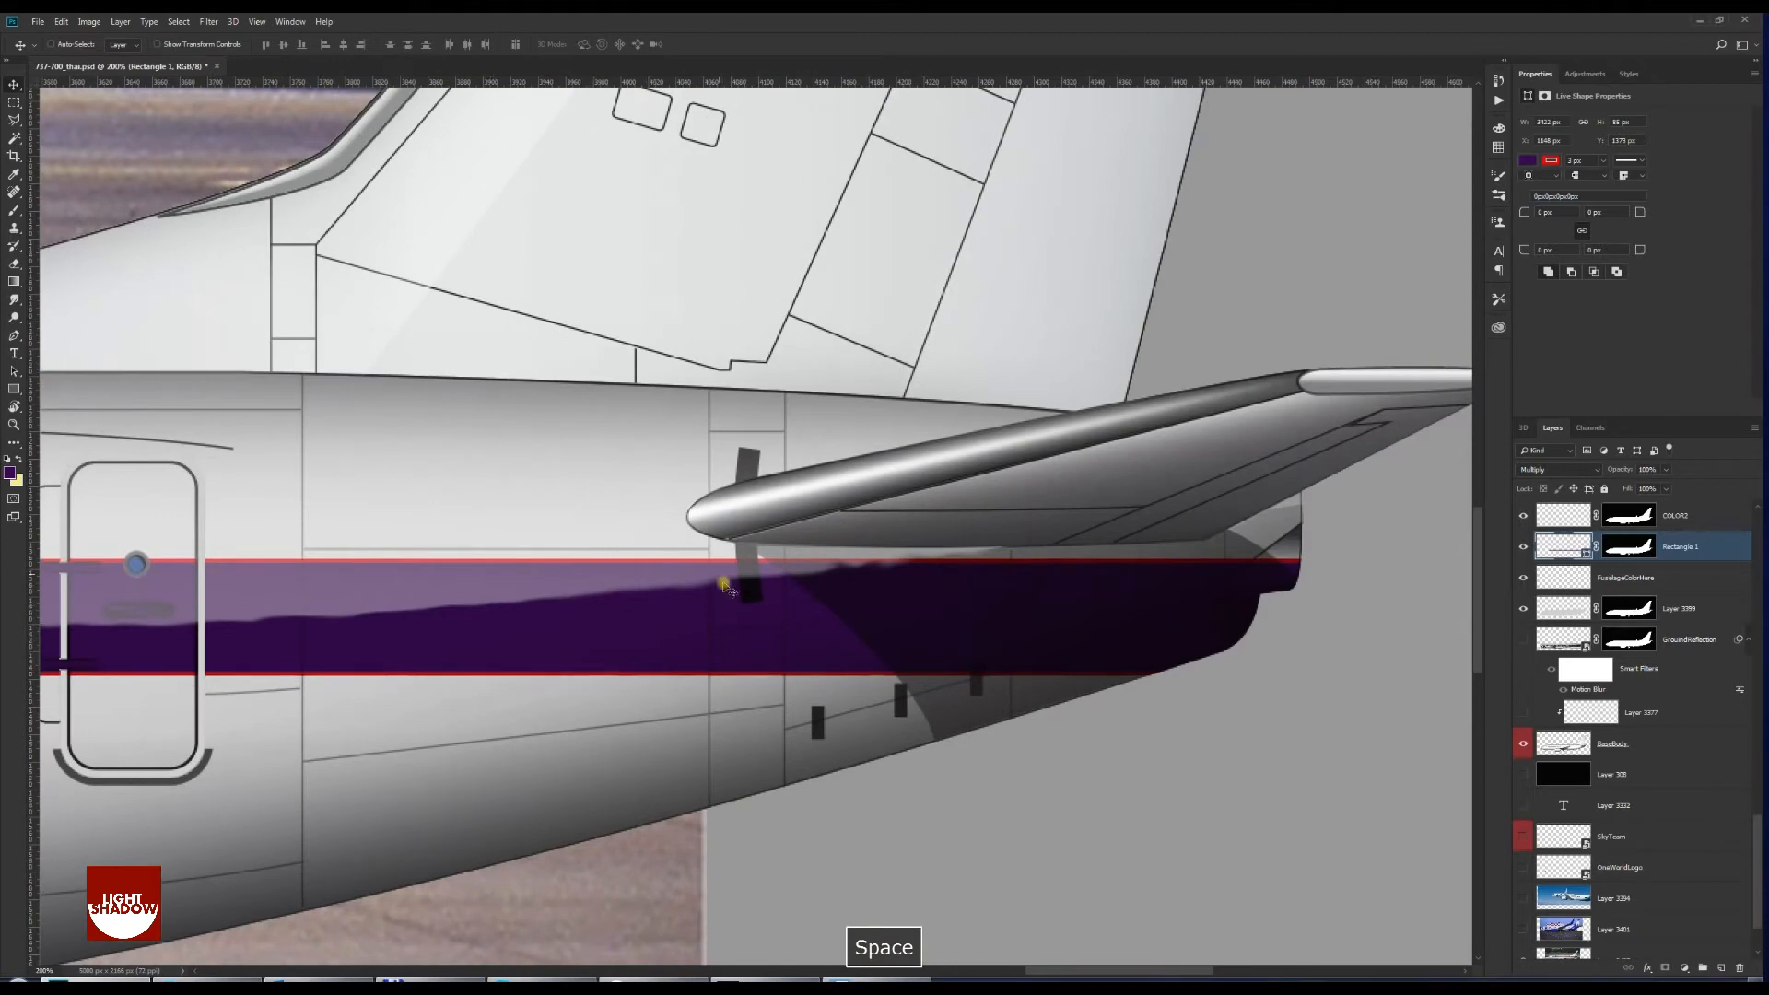
pyautogui.hotkey('ctrl', '-')
pyautogui.hotkey('ctrl', '-')
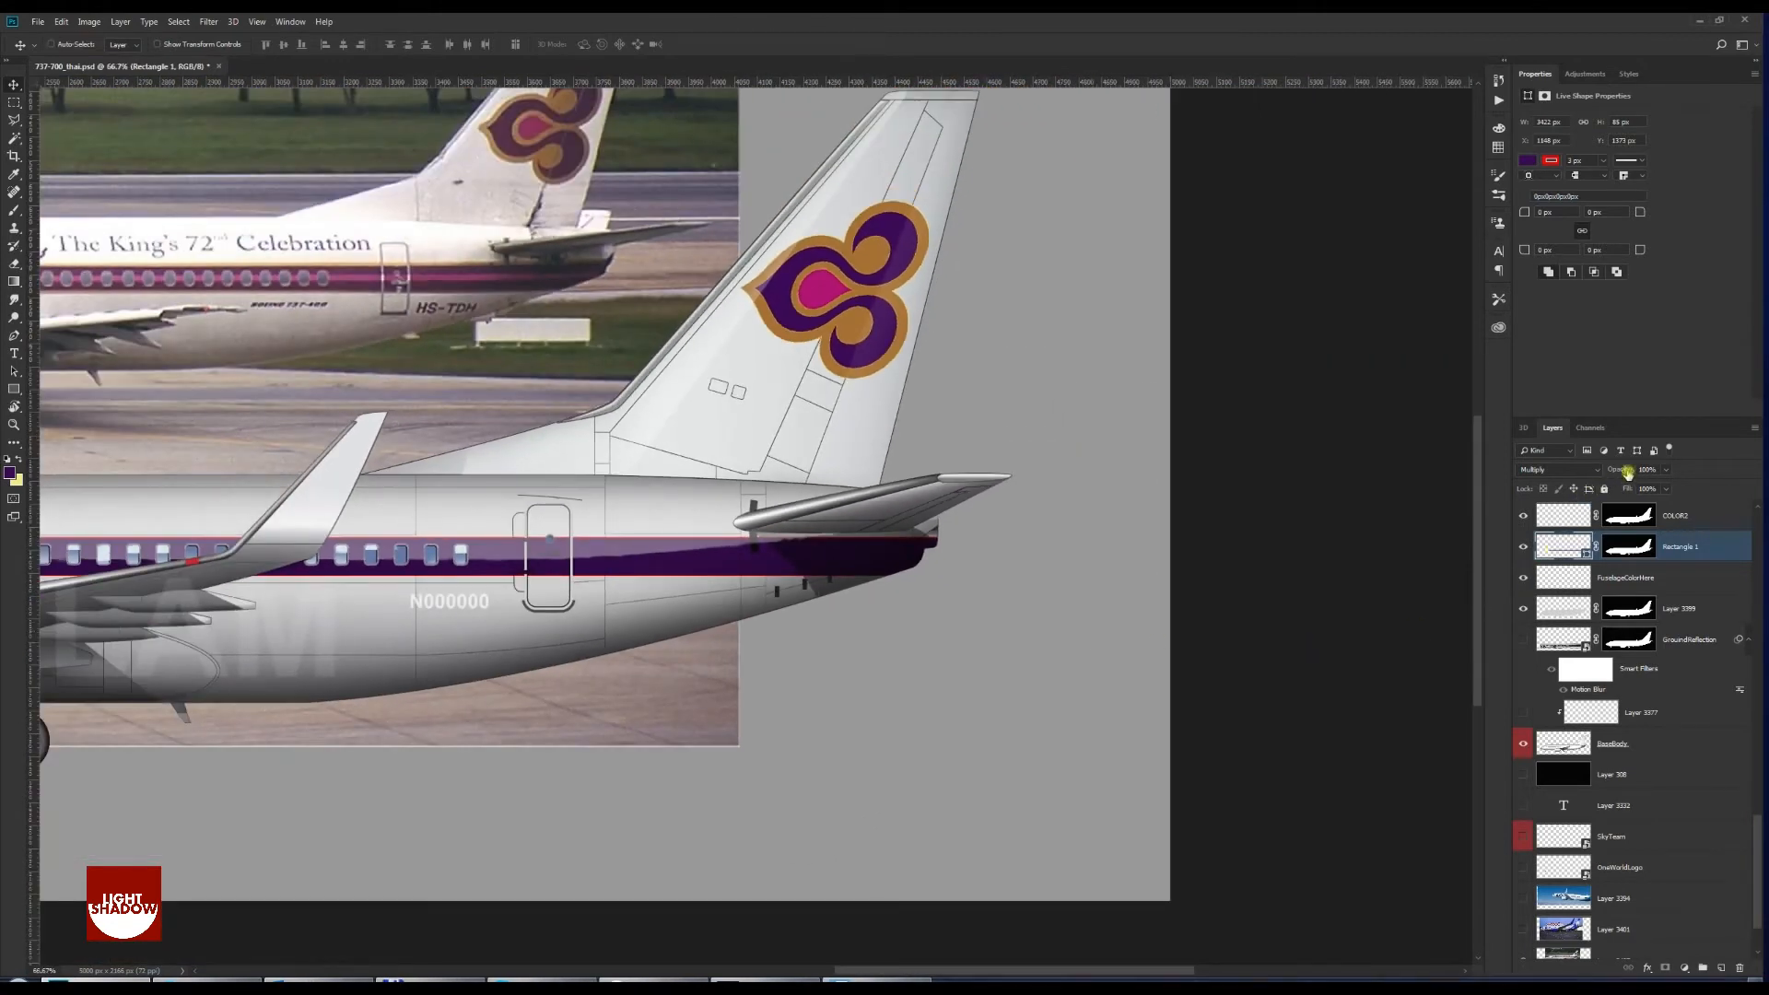
pyautogui.moveTo(1619, 472); pyautogui.dragTo(1616, 471)
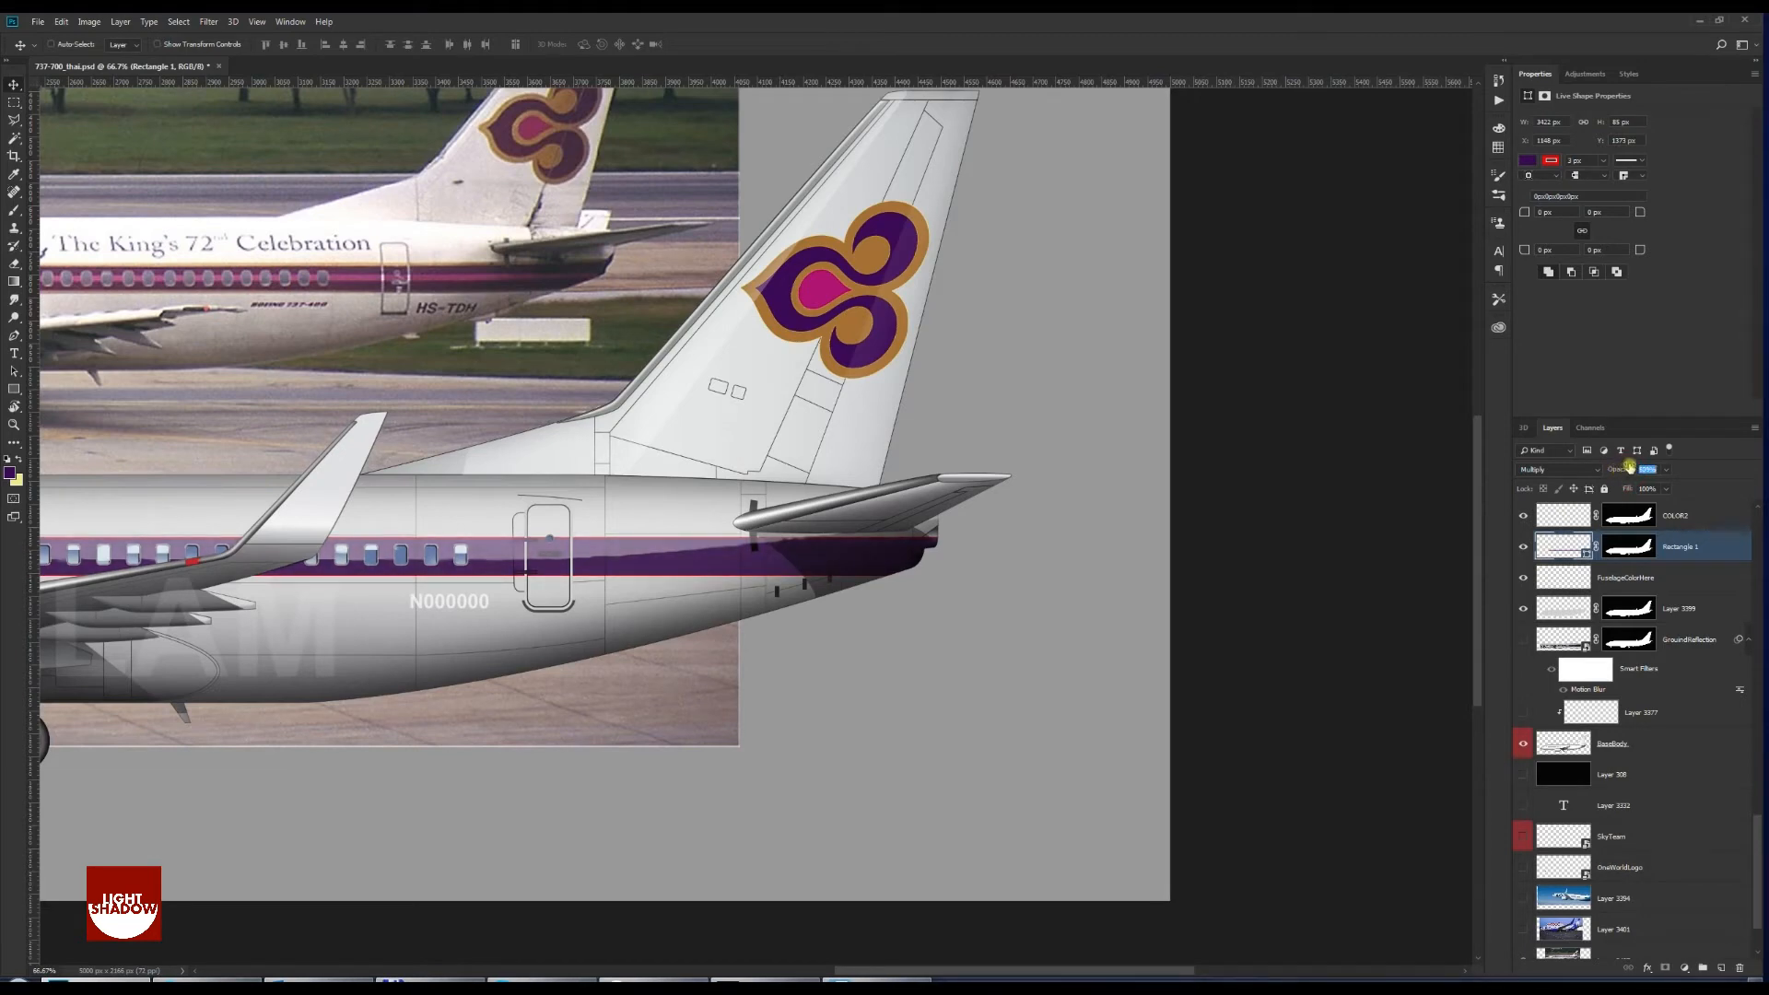
# Return the Rectangle 1 stripe layer's opacity to 100% and nudge the stripe down one pixel
pyautogui.moveTo(1630, 467); pyautogui.dragTo(1642, 466)
pyautogui.press('space')
pyautogui.moveTo(321, 688); pyautogui.dragTo(1003, 648)
pyautogui.moveTo(529, 689); pyautogui.dragTo(897, 705)
pyautogui.moveTo(695, 695); pyautogui.dragTo(661, 752)
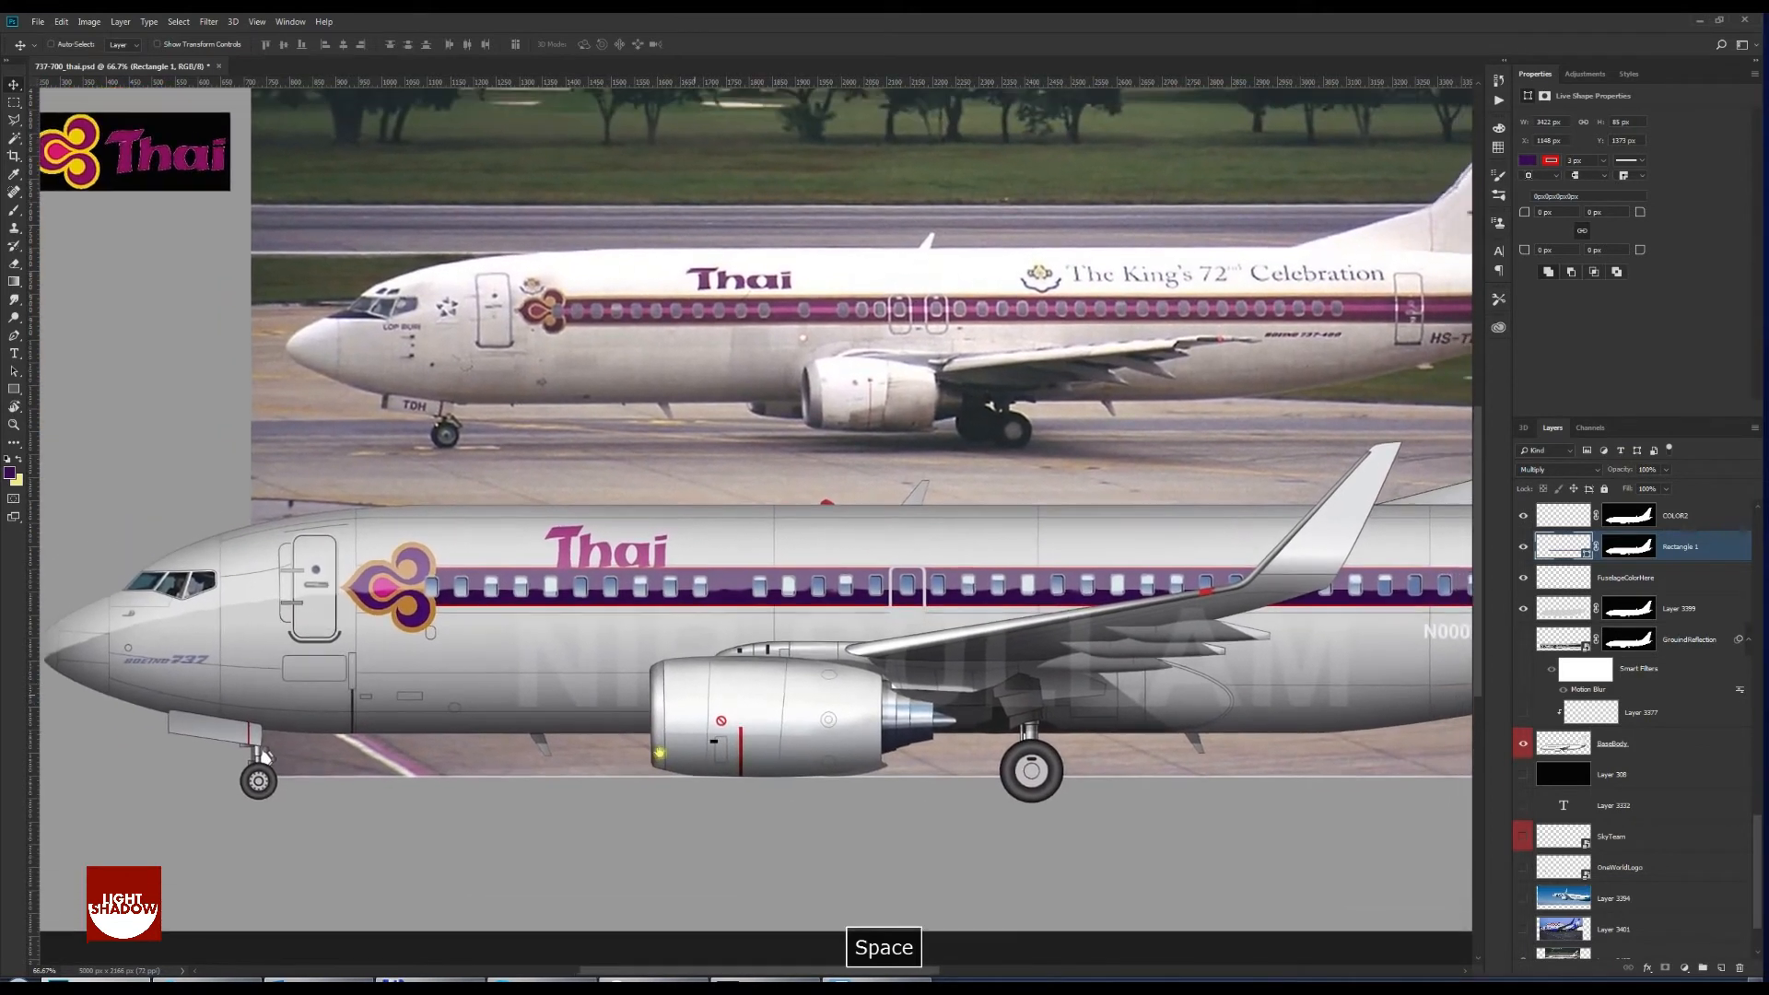
pyautogui.press('v')
pyautogui.press('Down')
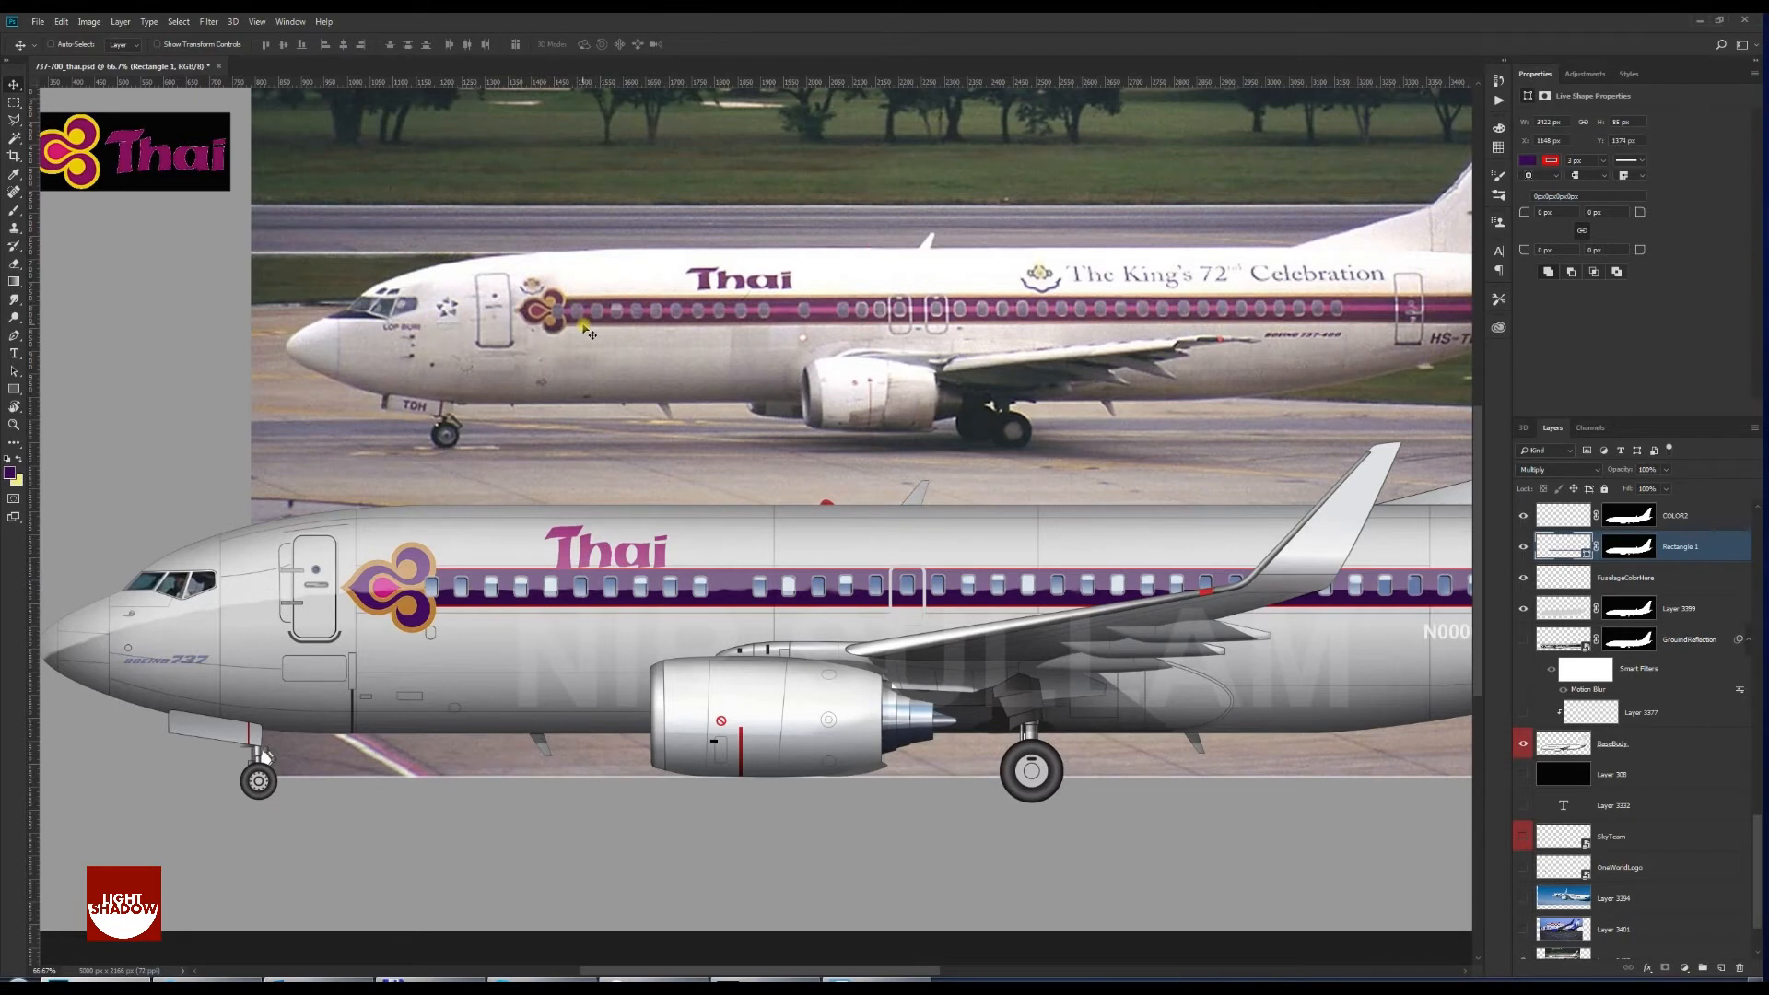
# Change the purple stripe's outline colour to the recently used golden orange that matches the orchid logo
pyautogui.click(1548, 162)
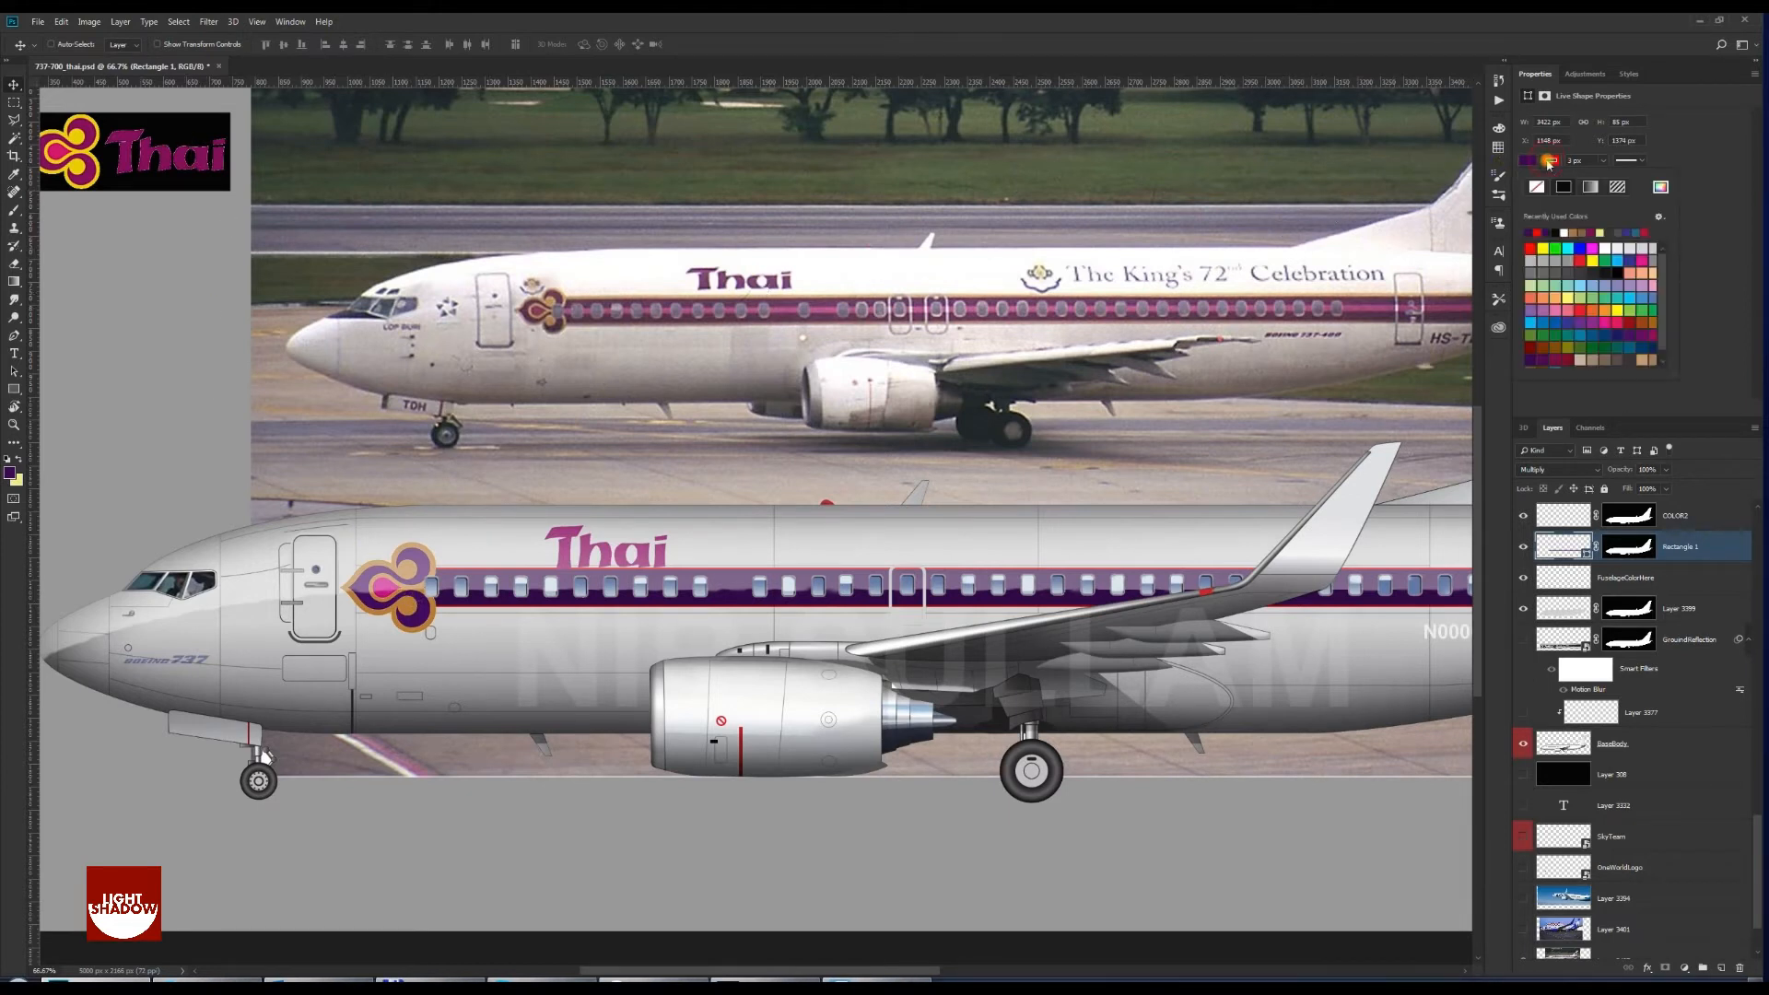
pyautogui.click(1578, 231)
pyautogui.press('Return')
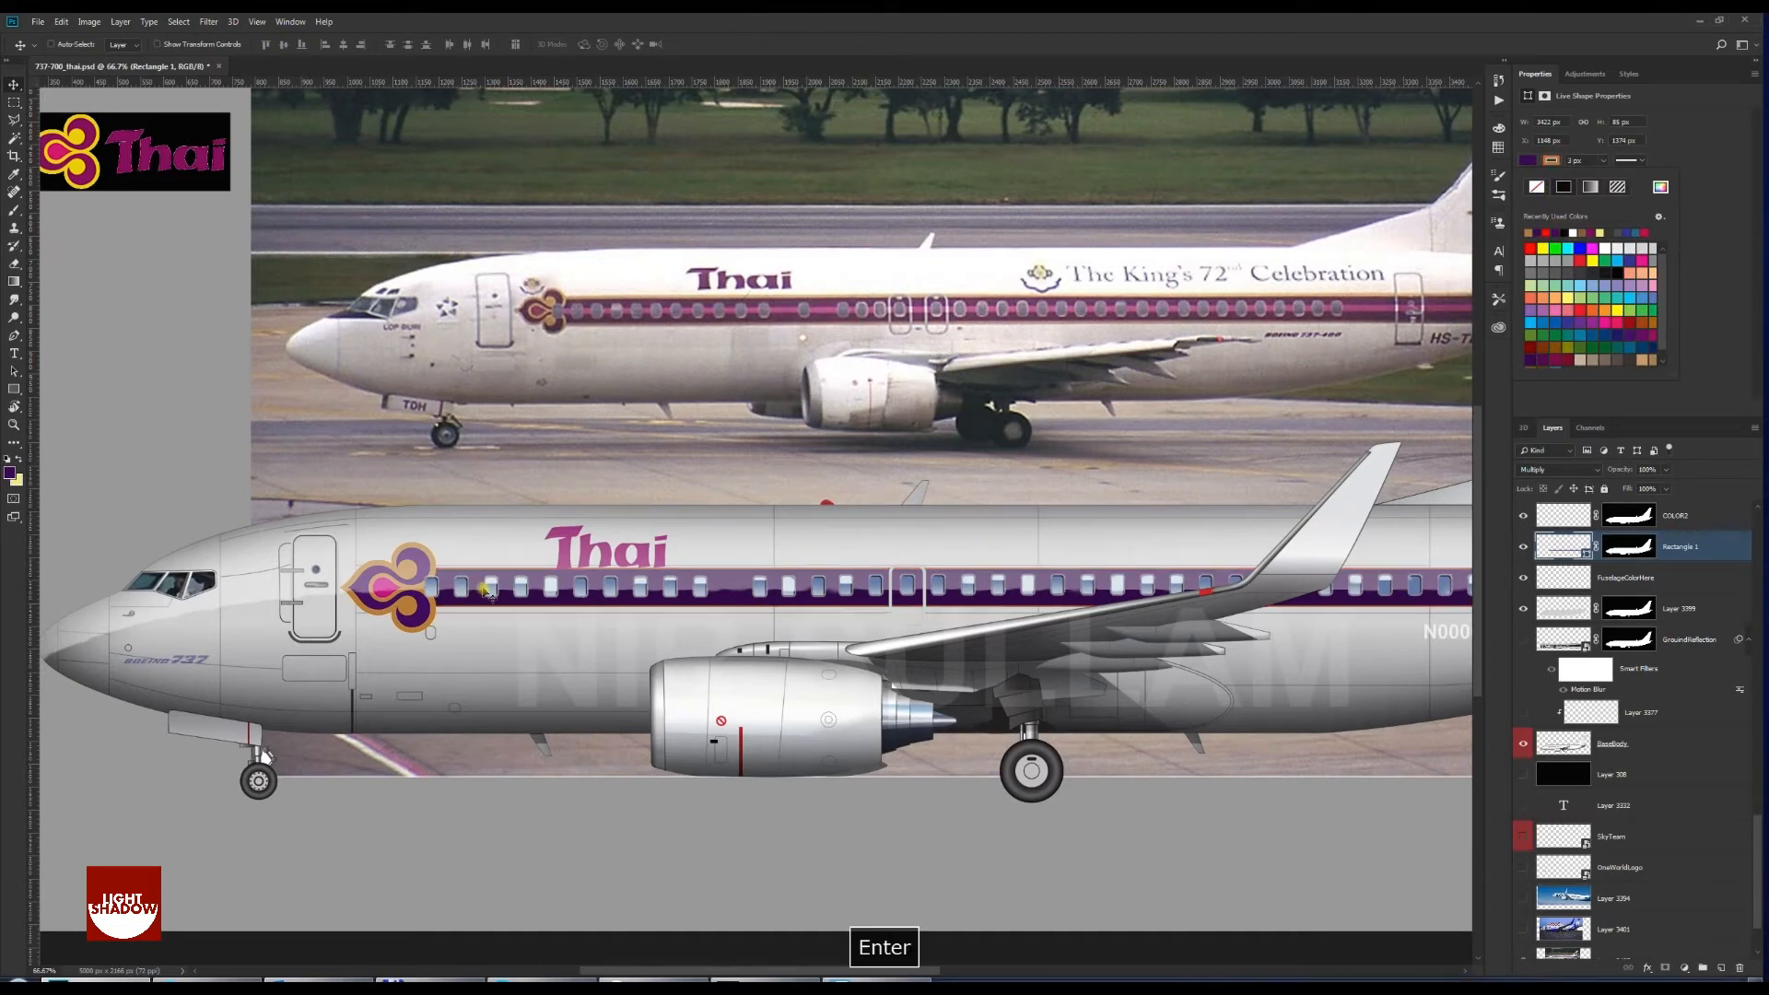
# Thicken the stripe's golden outline, trying a 6 px stroke first and settling on 8 px
pyautogui.hotkey('ctrl', '+')
pyautogui.hotkey('ctrl', '+')
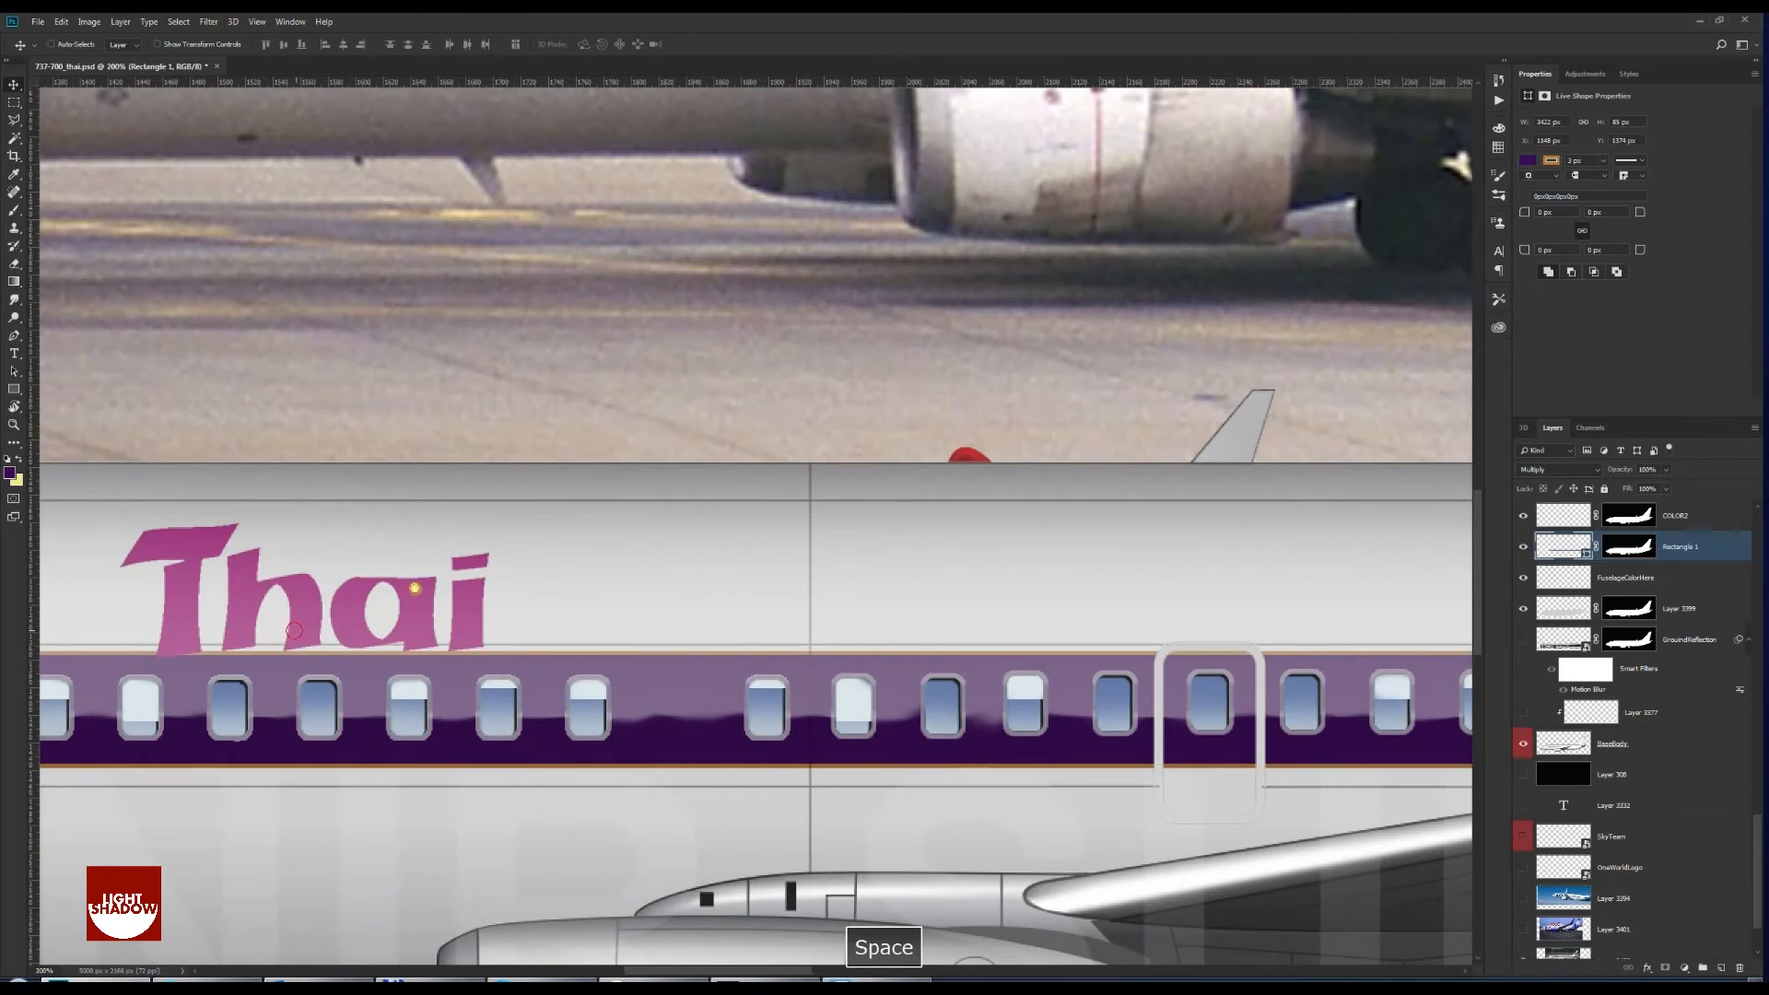
pyautogui.moveTo(332, 633); pyautogui.dragTo(895, 486)
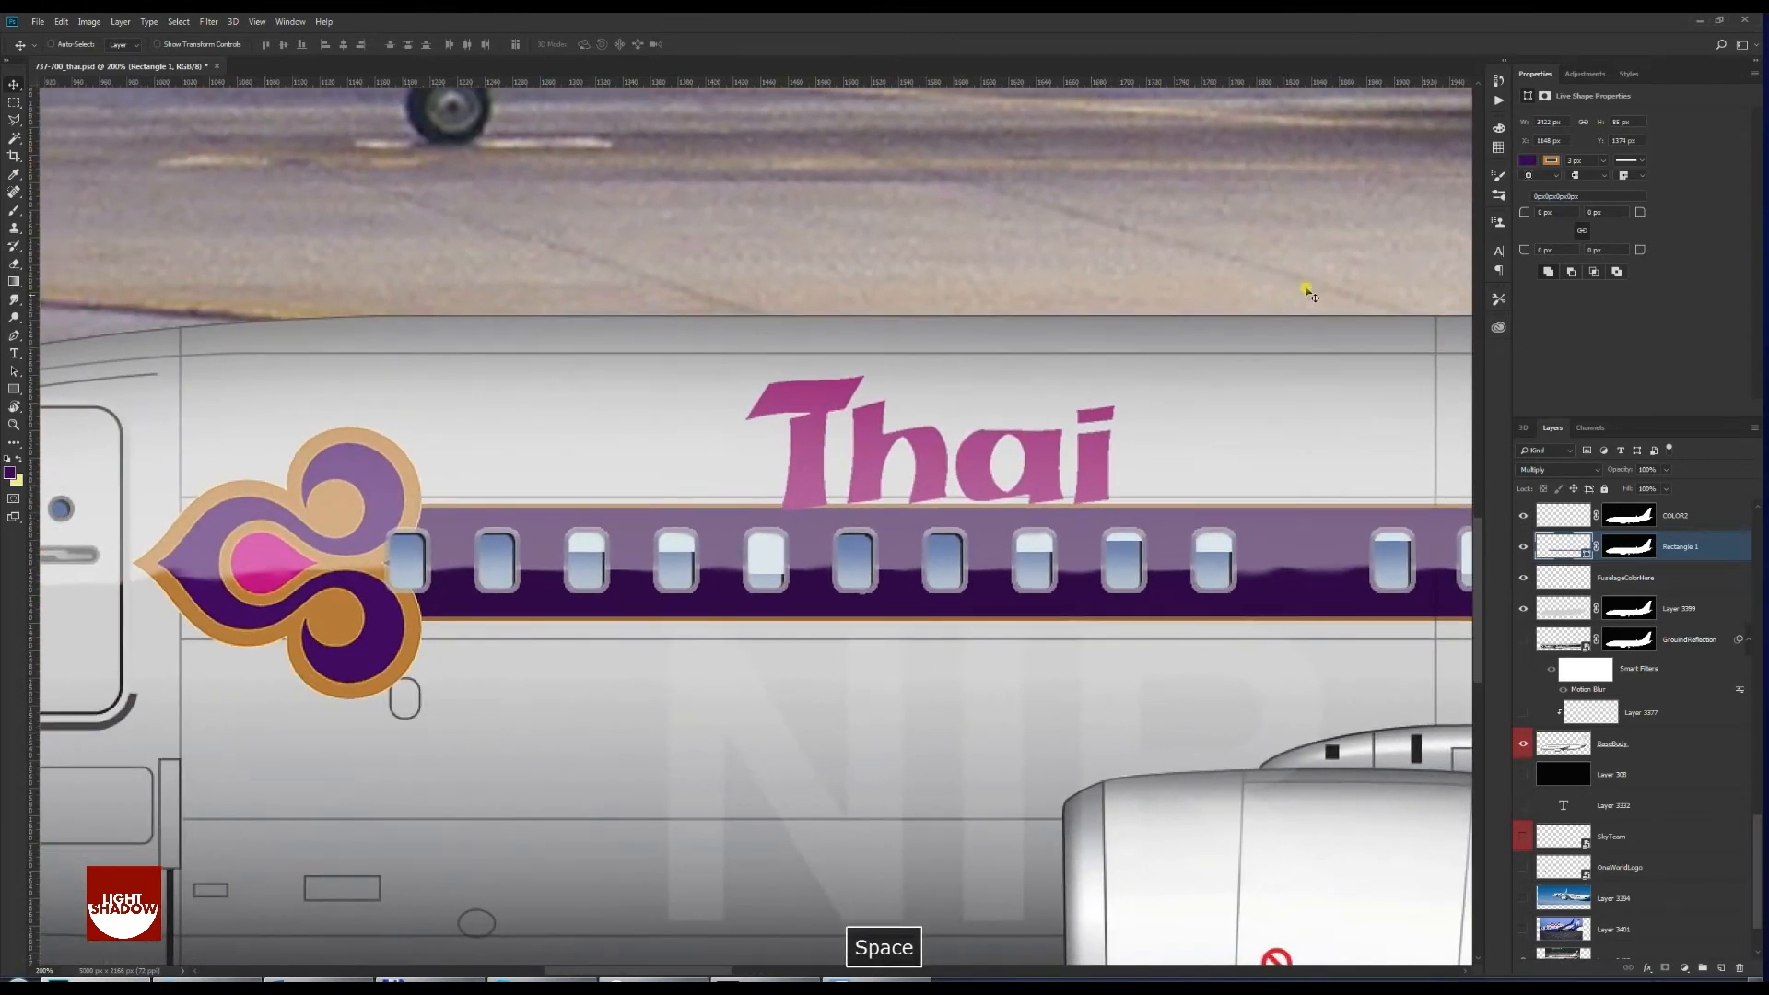
pyautogui.click(1577, 161)
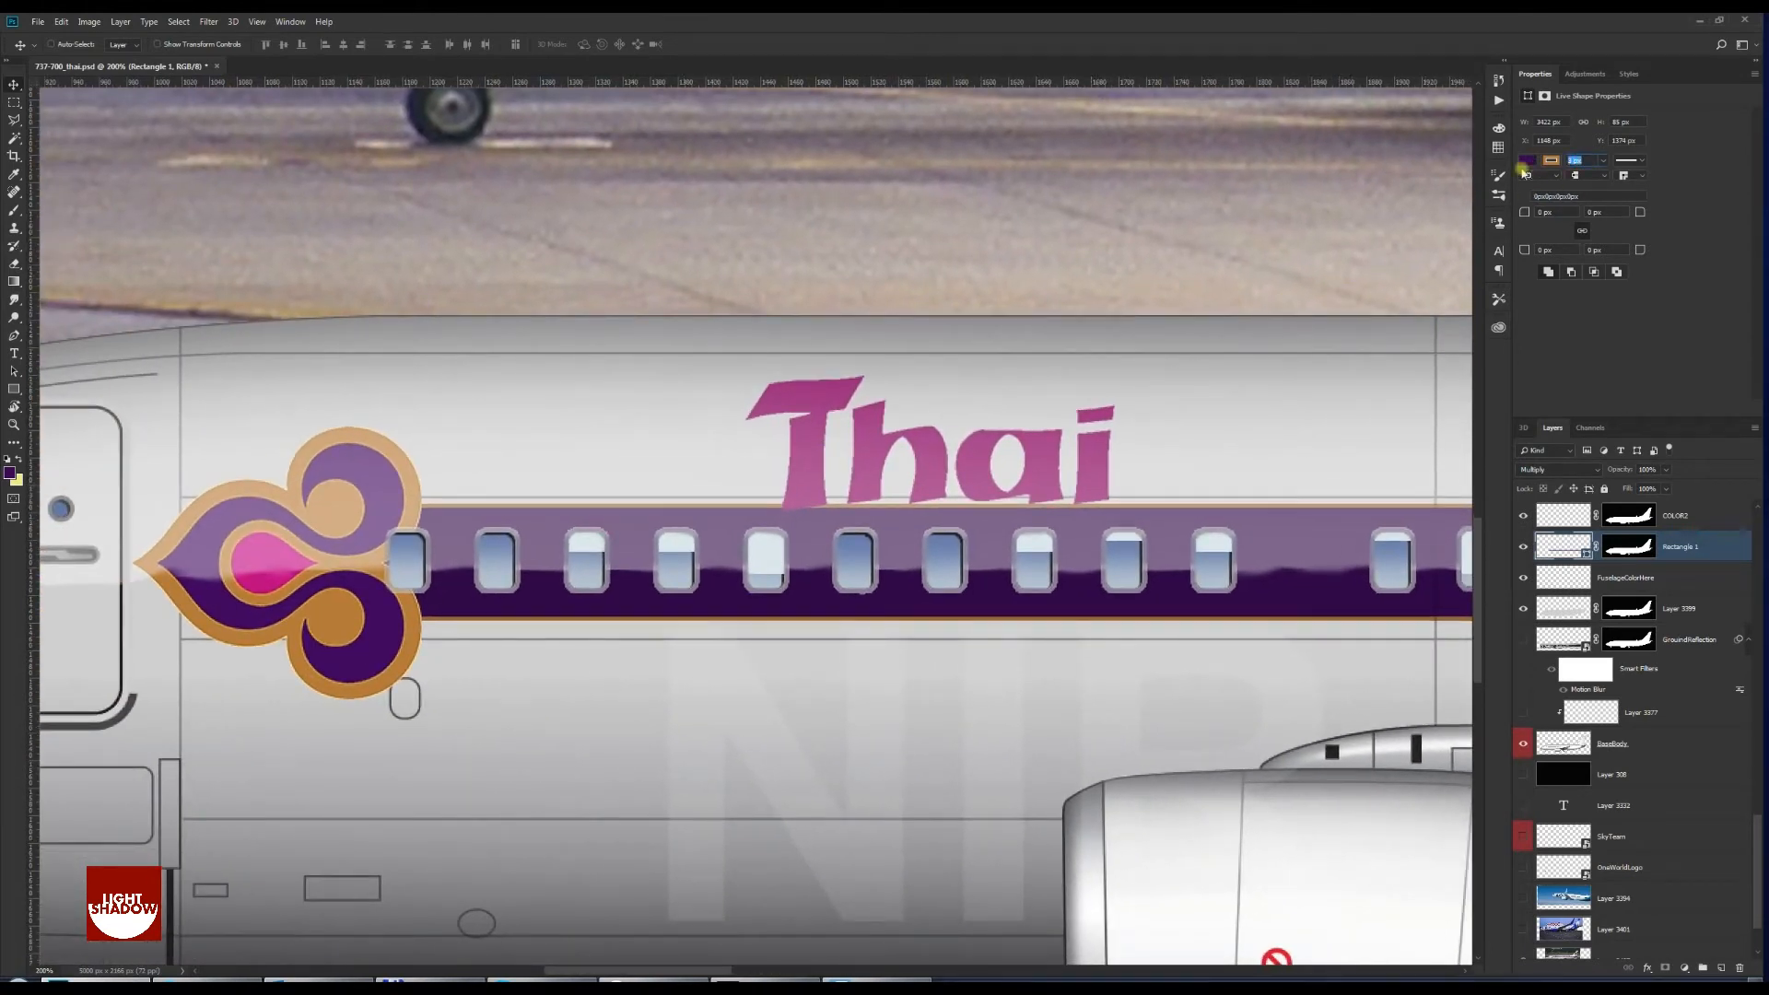
pyautogui.write('6')
pyautogui.press('Return')
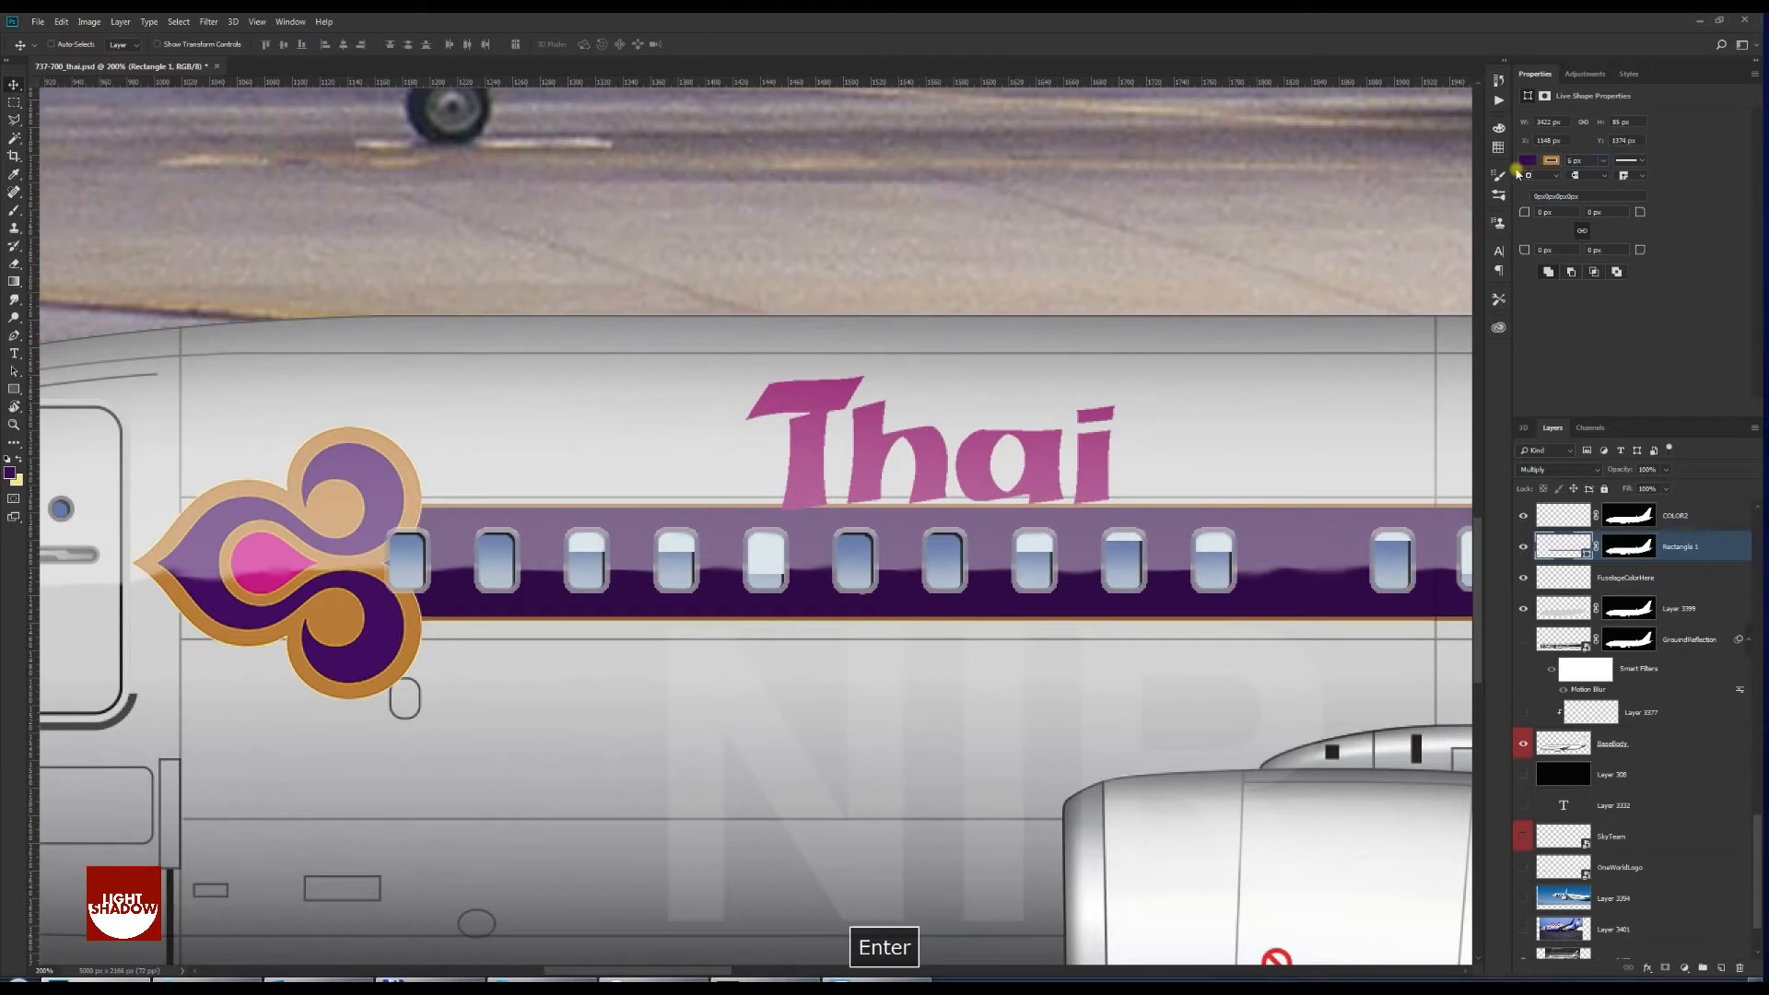
pyautogui.hotkey('ctrl', '-')
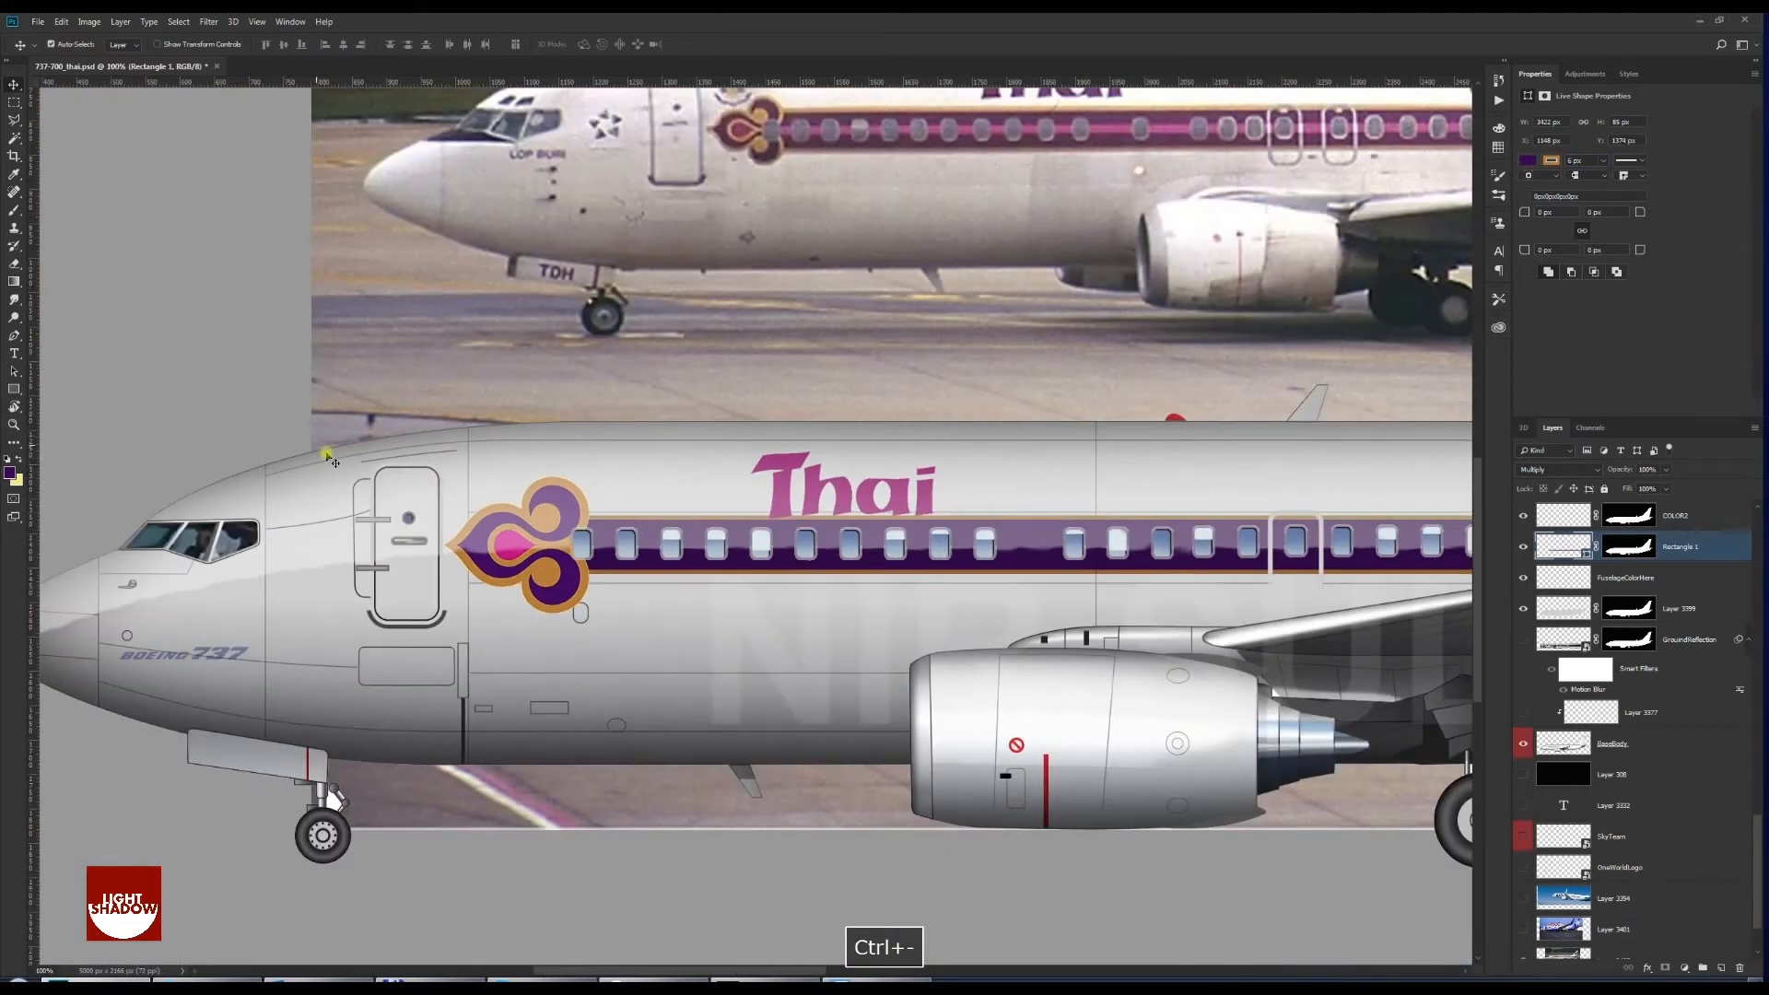
pyautogui.write('8')
pyautogui.press('Return')
# Extend the stripe slightly downward and toward the nose with Free Transform, and nudge it up two pixels to line up with the windows
pyautogui.press('space')
pyautogui.moveTo(869, 495); pyautogui.dragTo(800, 504)
pyautogui.hotkey('ctrl', 't')
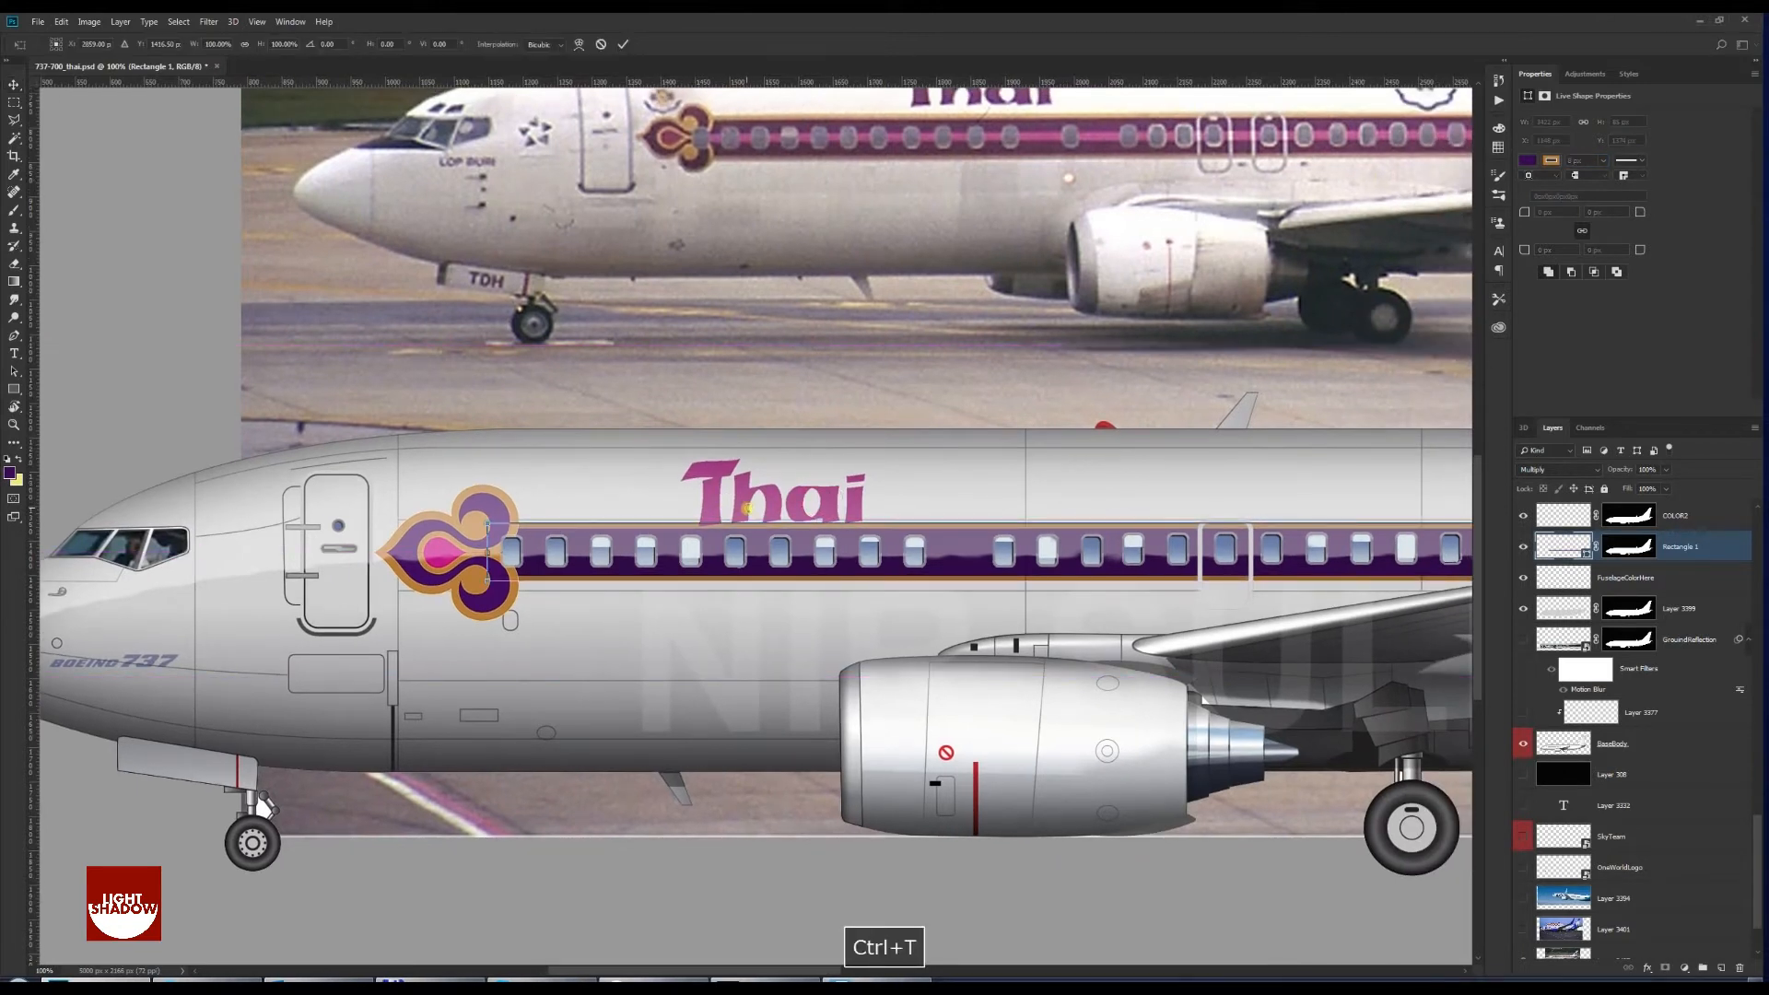
pyautogui.moveTo(486, 578); pyautogui.dragTo(480, 582)
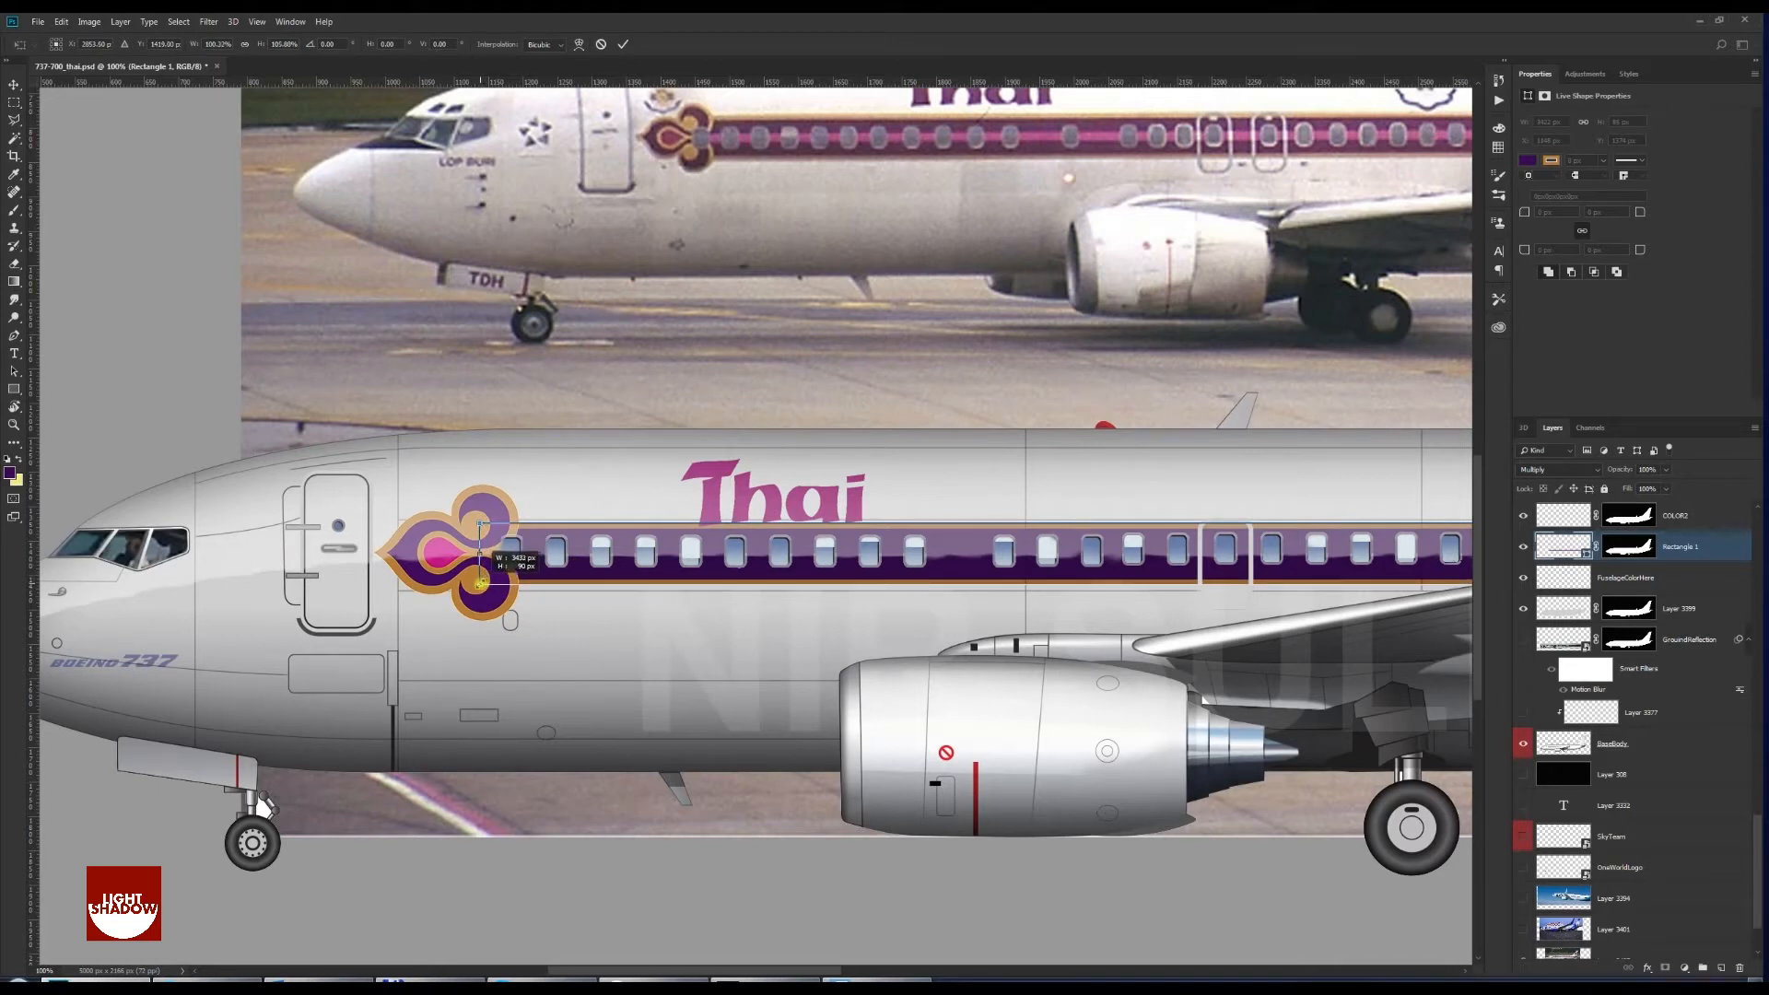
pyautogui.moveTo(480, 584); pyautogui.dragTo(478, 585)
pyautogui.press('Return')
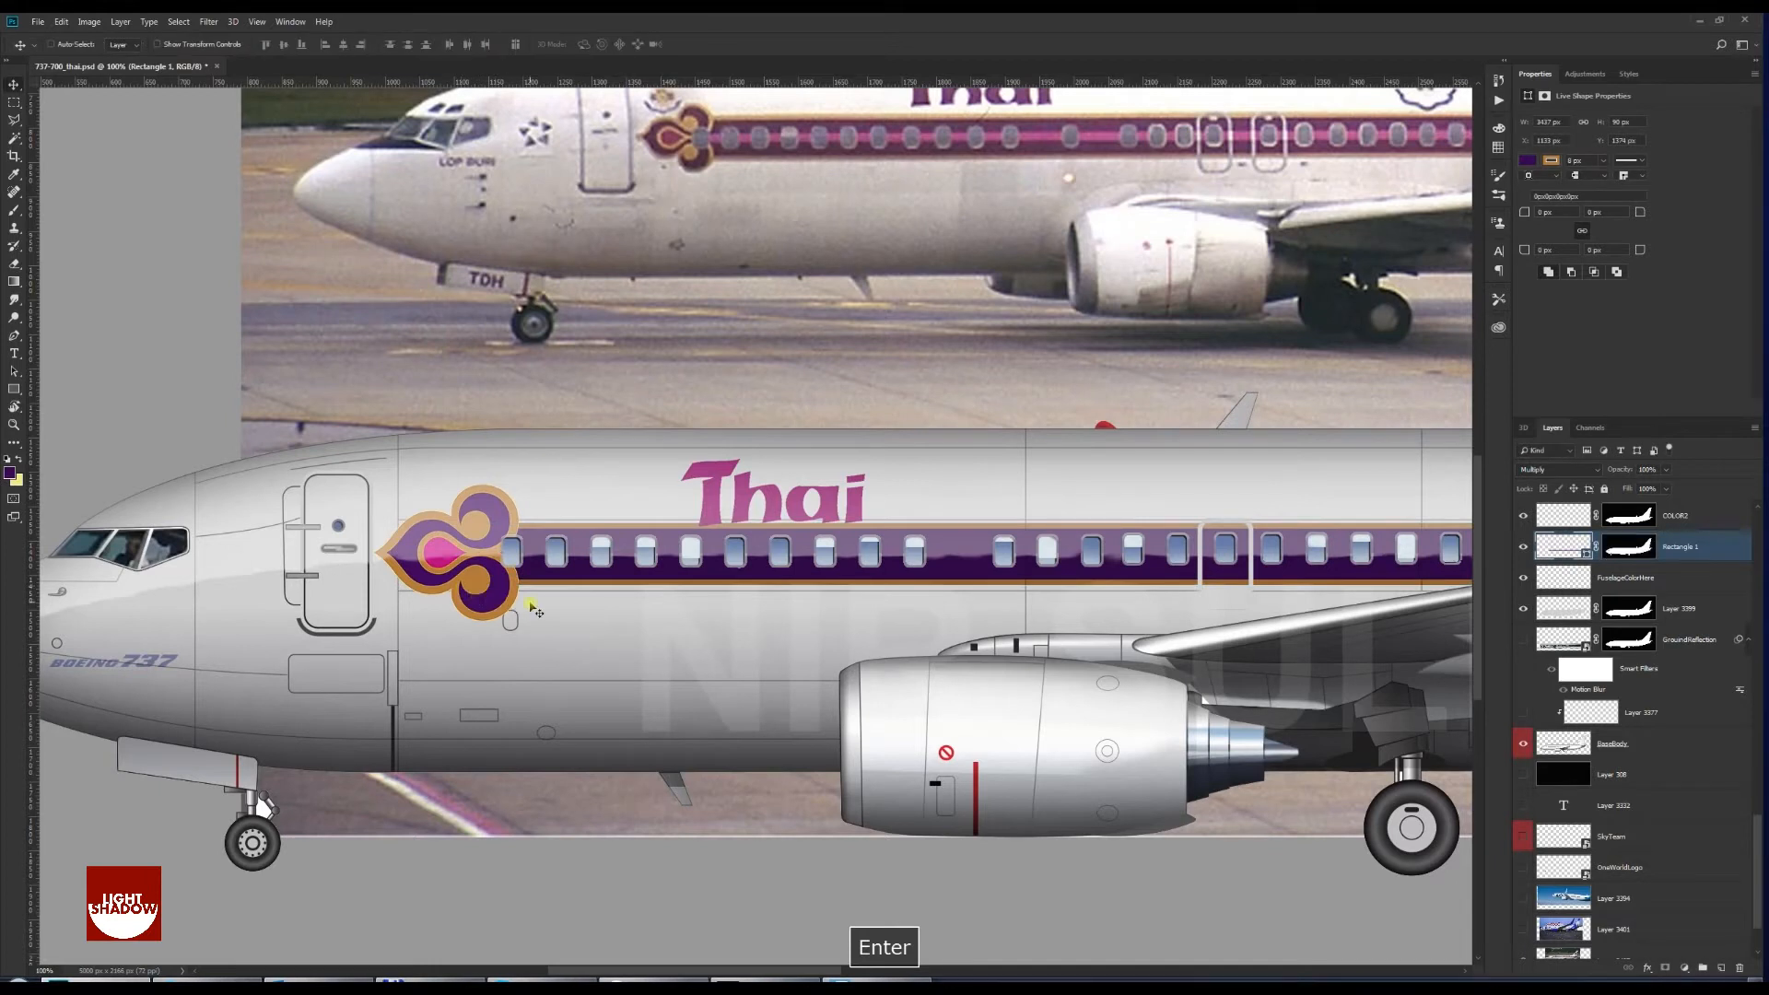
pyautogui.press('Up')
pyautogui.press('Up')
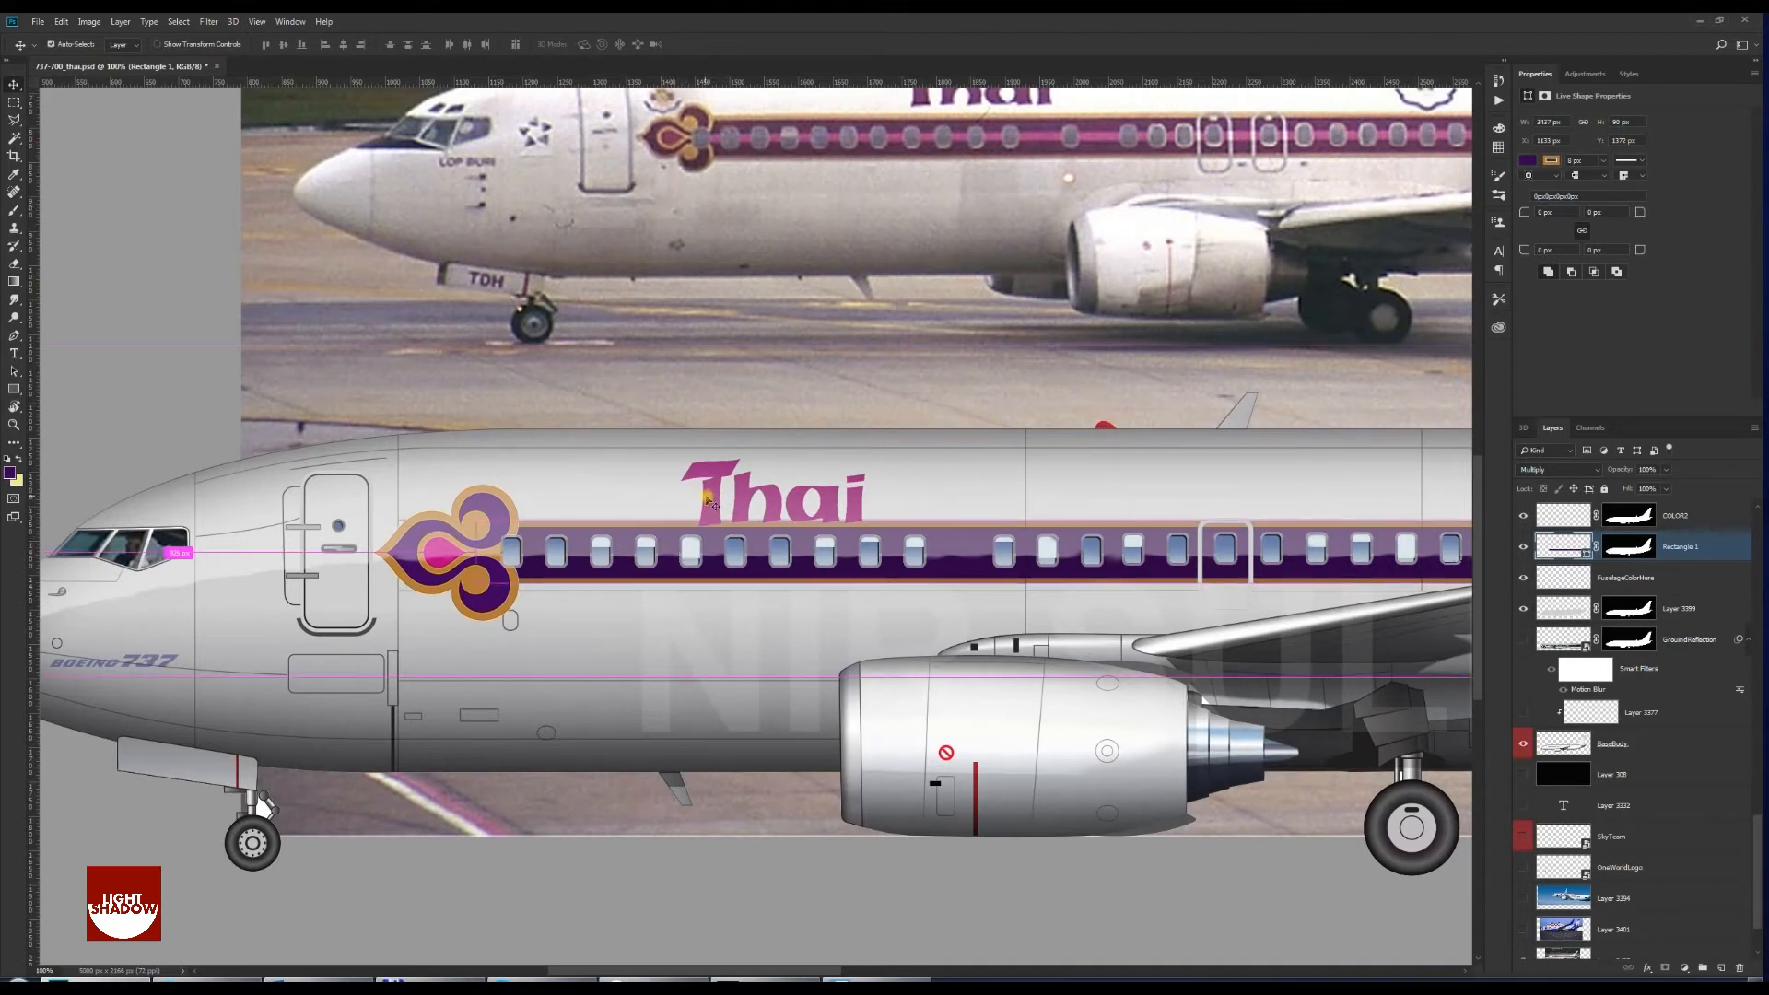
# Select the layer holding the Thai lettering on the forward fuselage and rename it ThaiName
pyautogui.keyDown('ctrl'); pyautogui.click(719, 506); pyautogui.keyUp('ctrl')
pyautogui.hotkey('ctrl', ';')
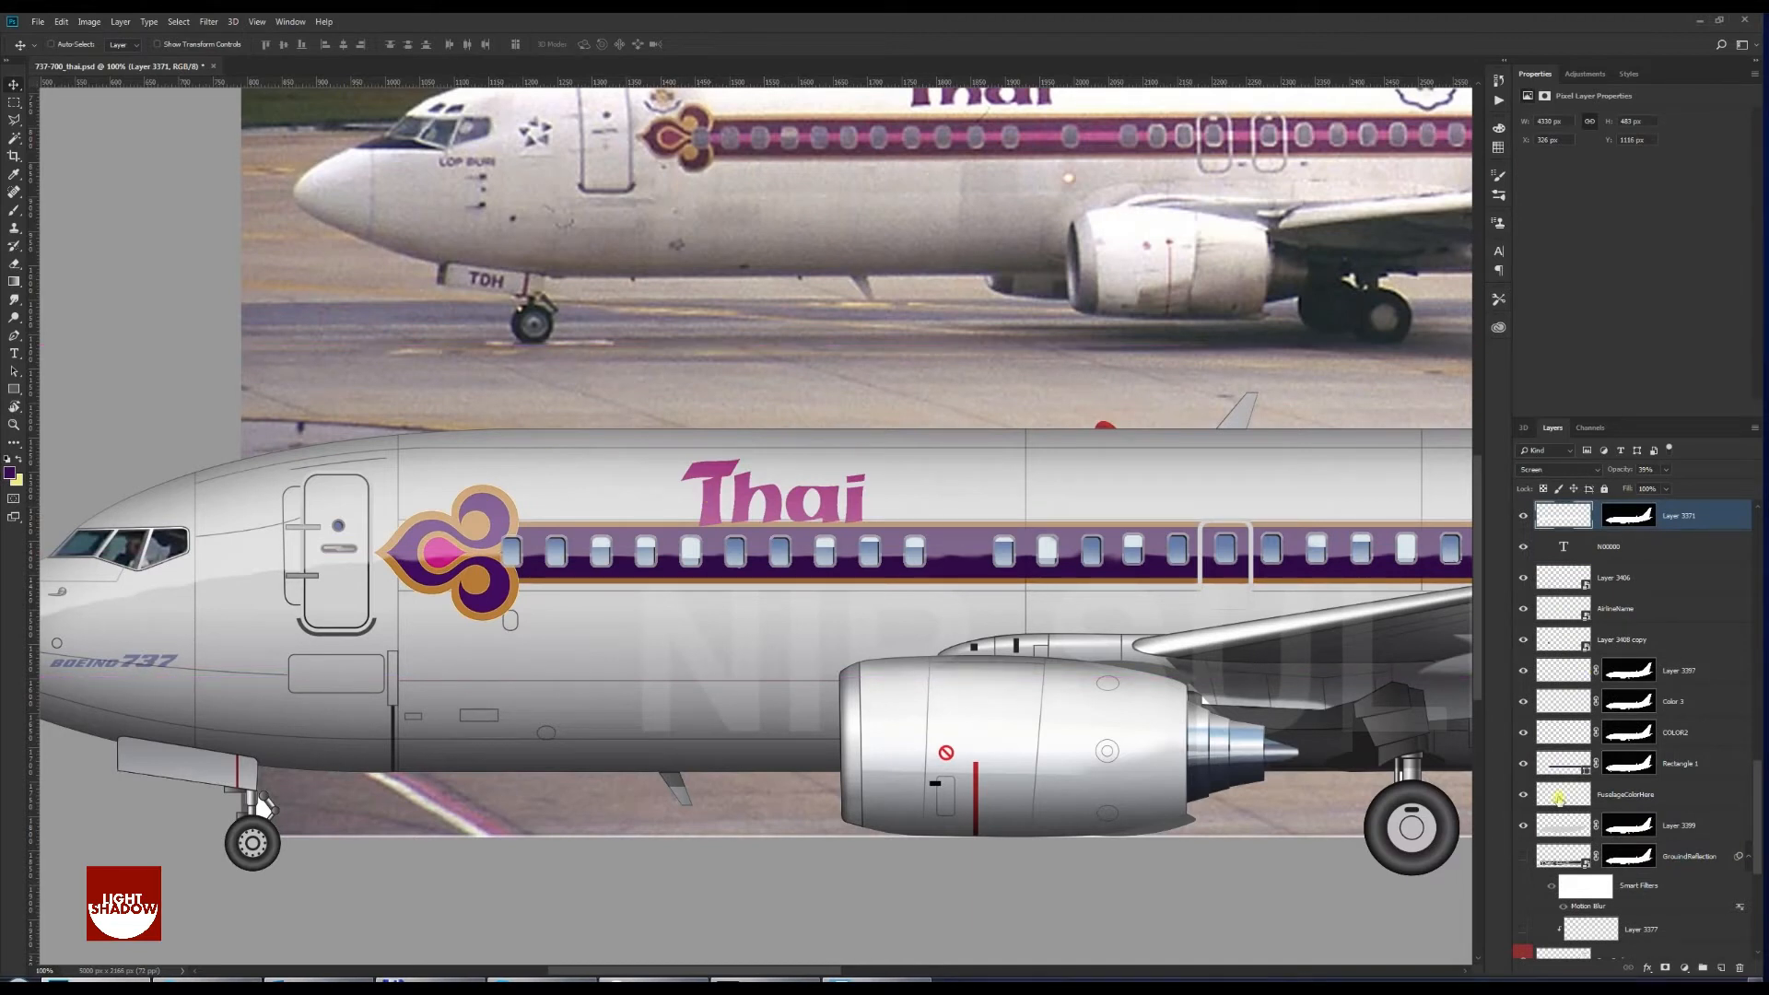
pyautogui.rightClick(712, 500)
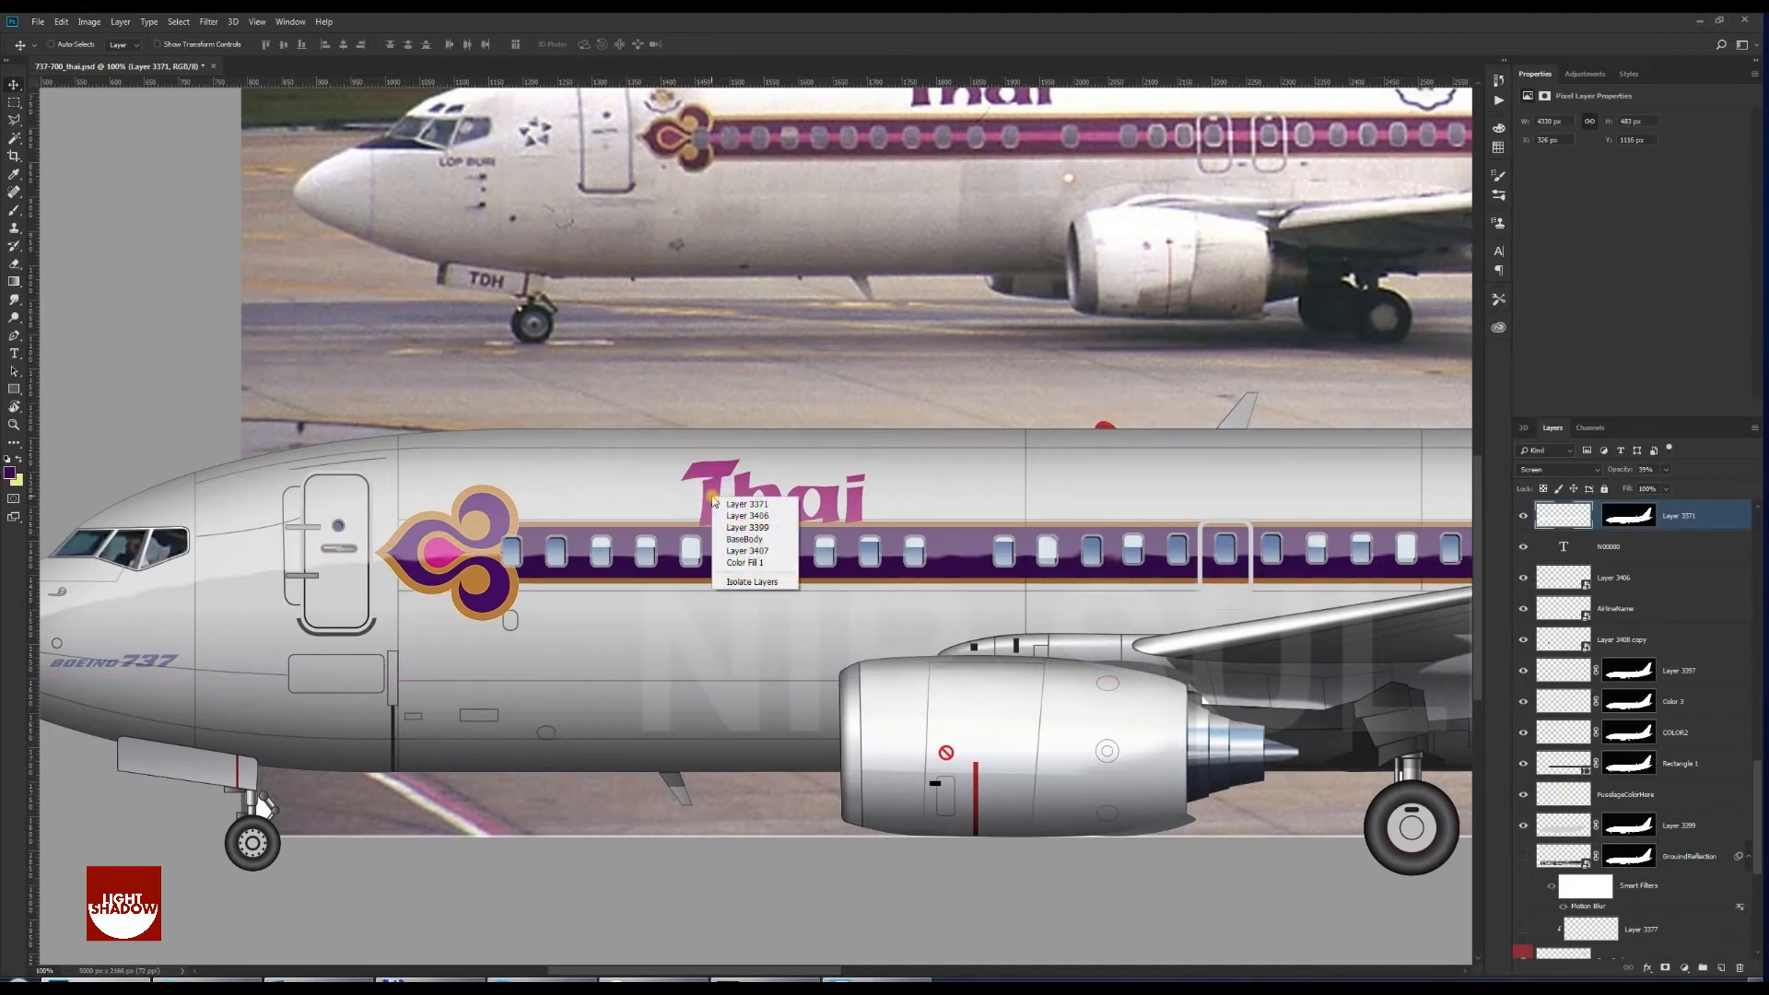
pyautogui.click(734, 506)
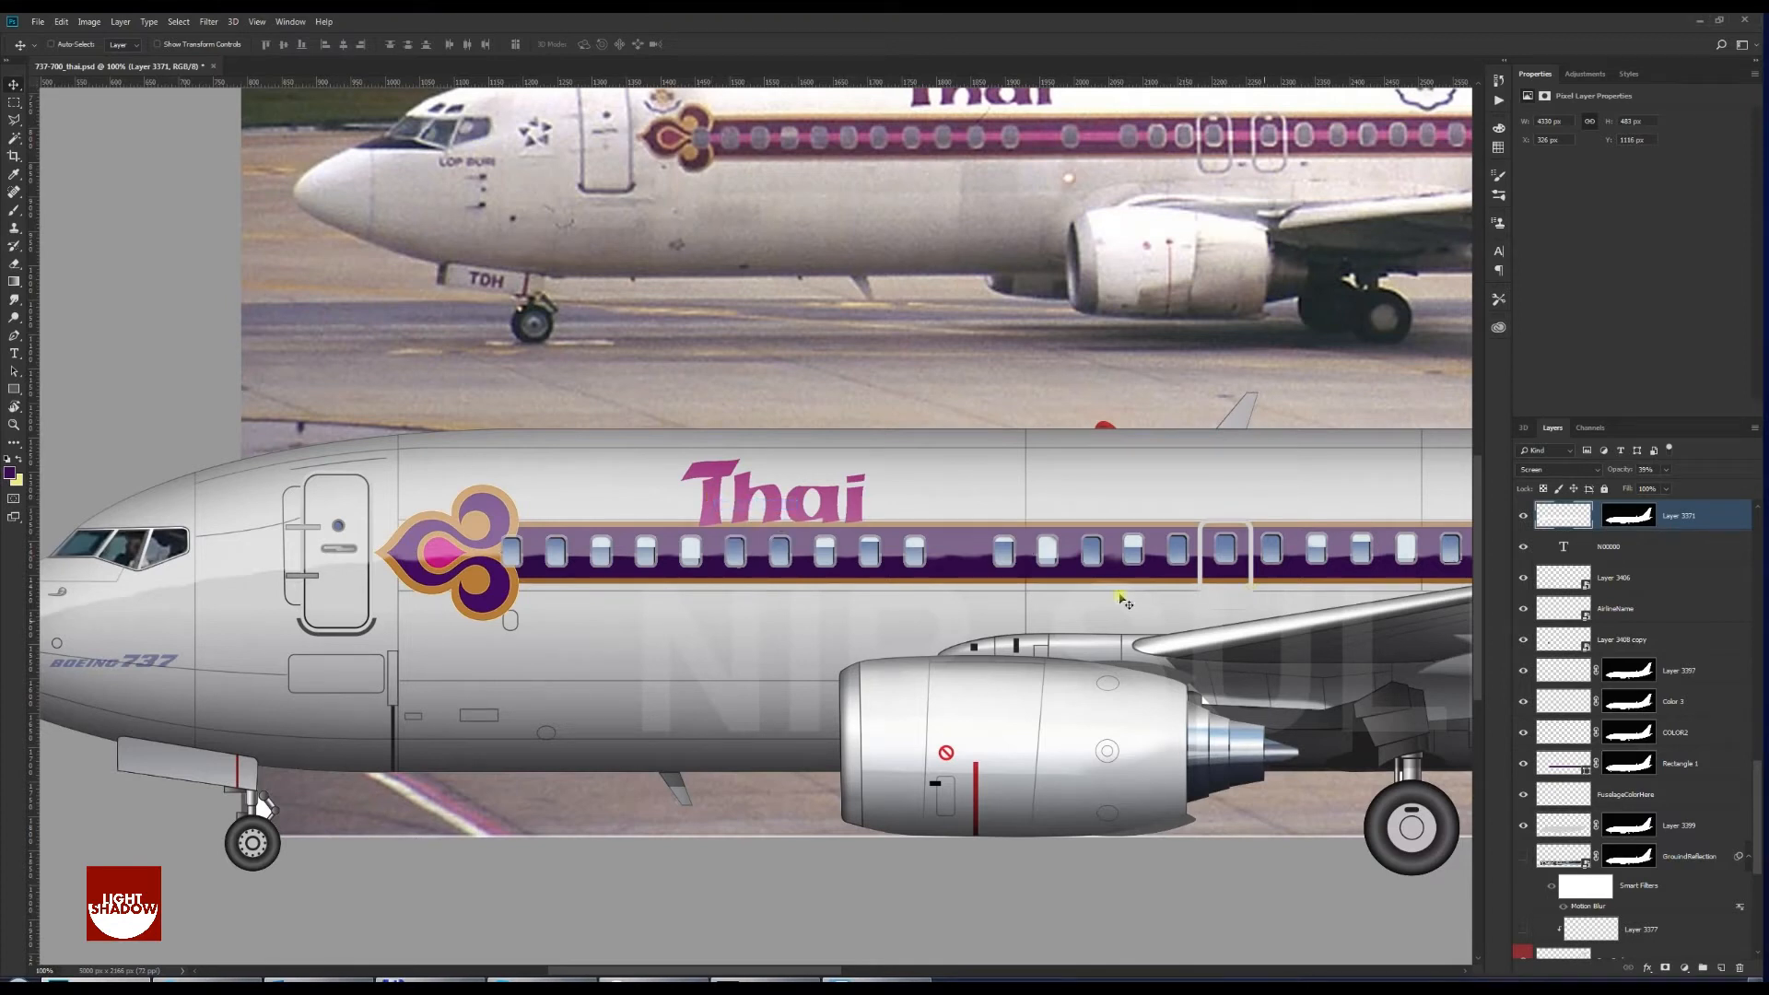
pyautogui.rightClick(800, 499)
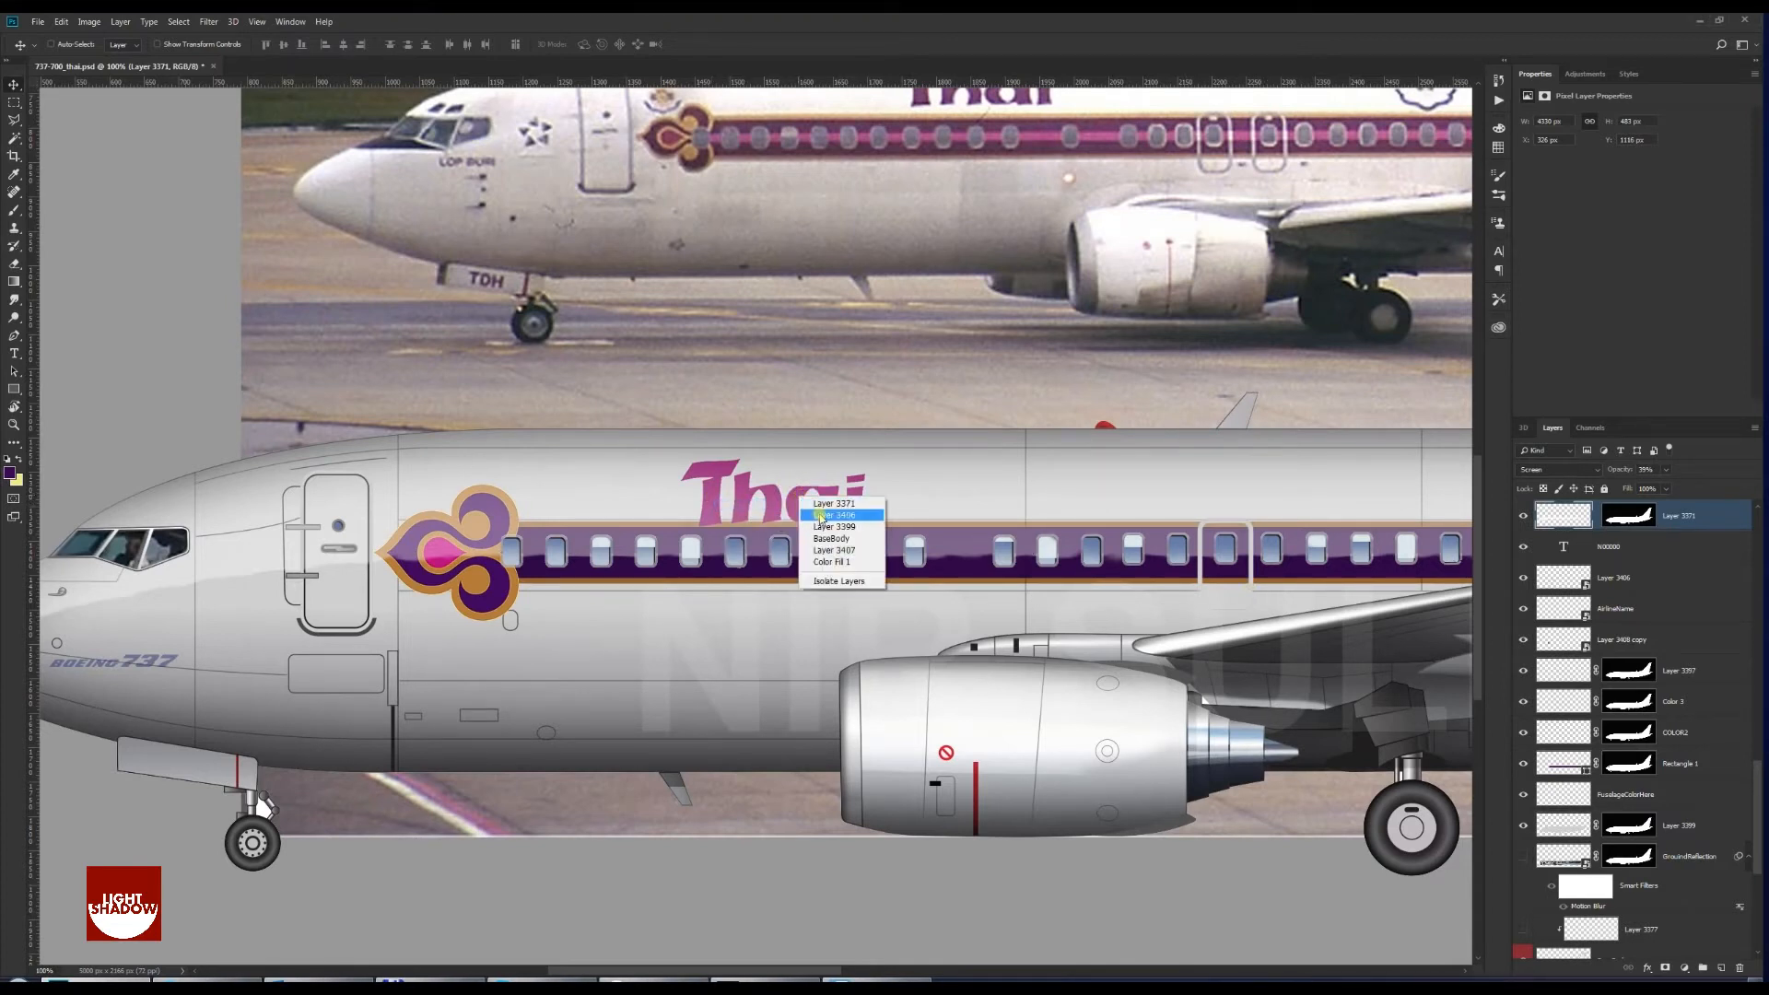
pyautogui.click(821, 515)
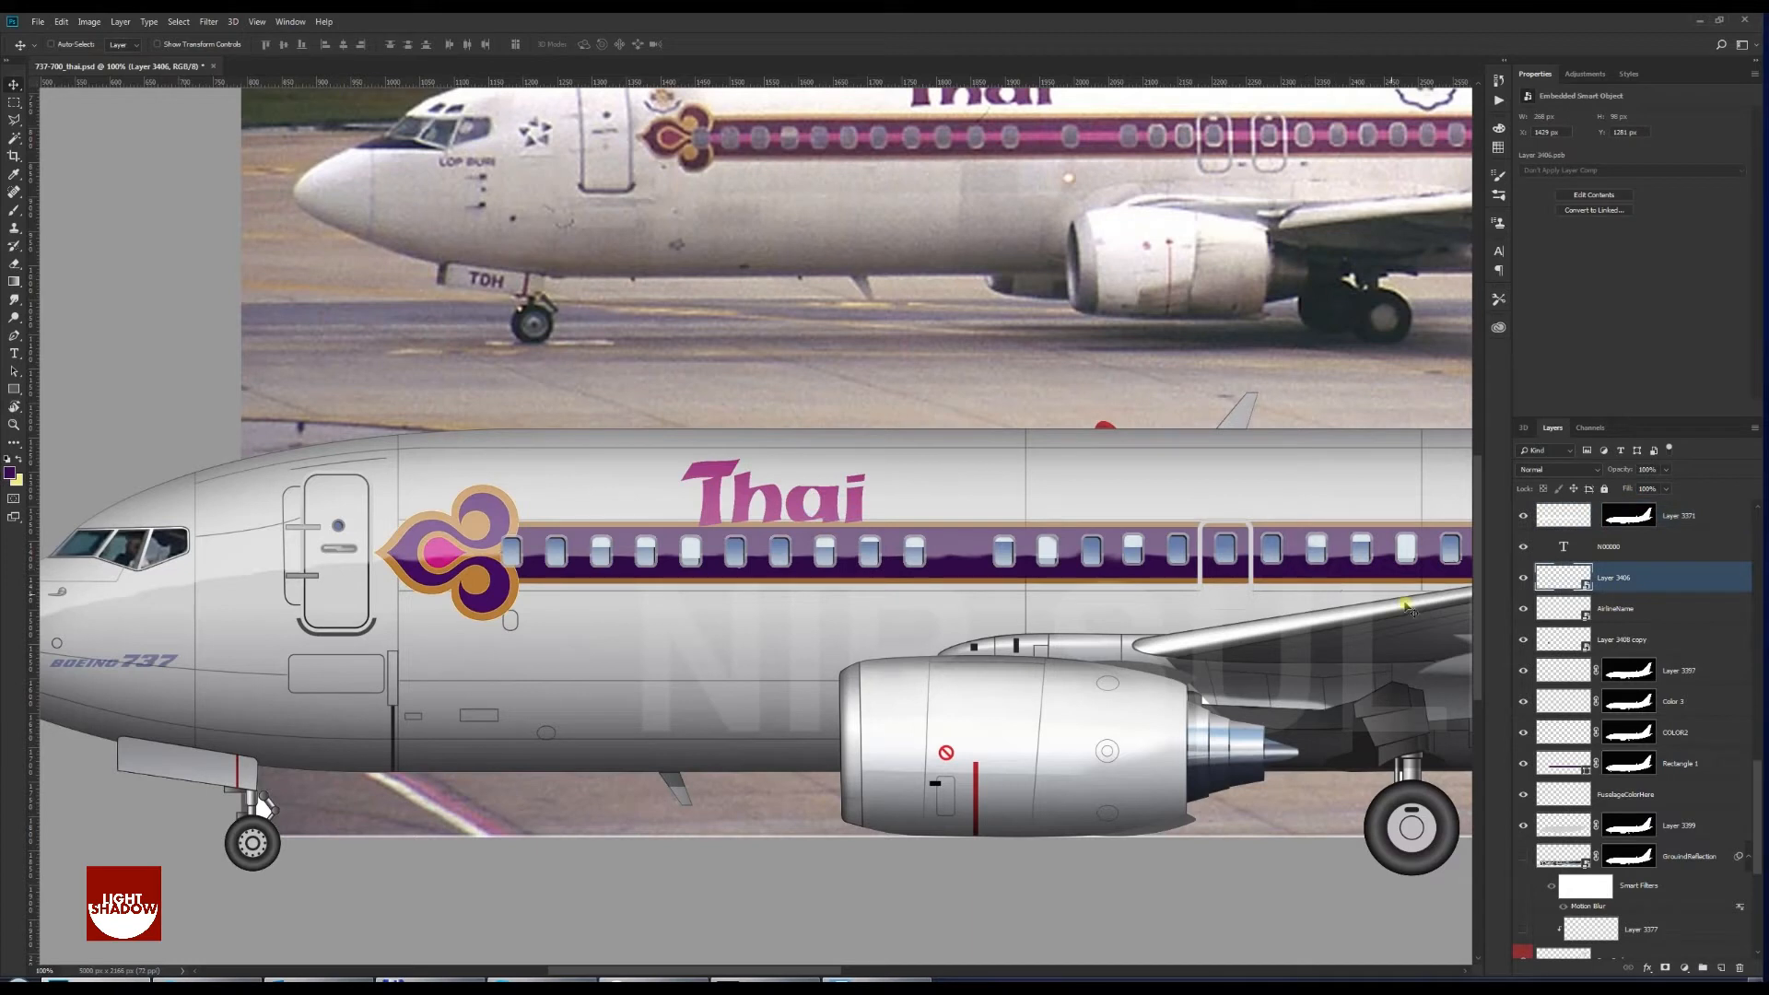
pyautogui.click(1526, 578)
pyautogui.click(1526, 578)
pyautogui.doubleClick(1616, 580)
pyautogui.write('ThaiName')
pyautogui.press('Return')
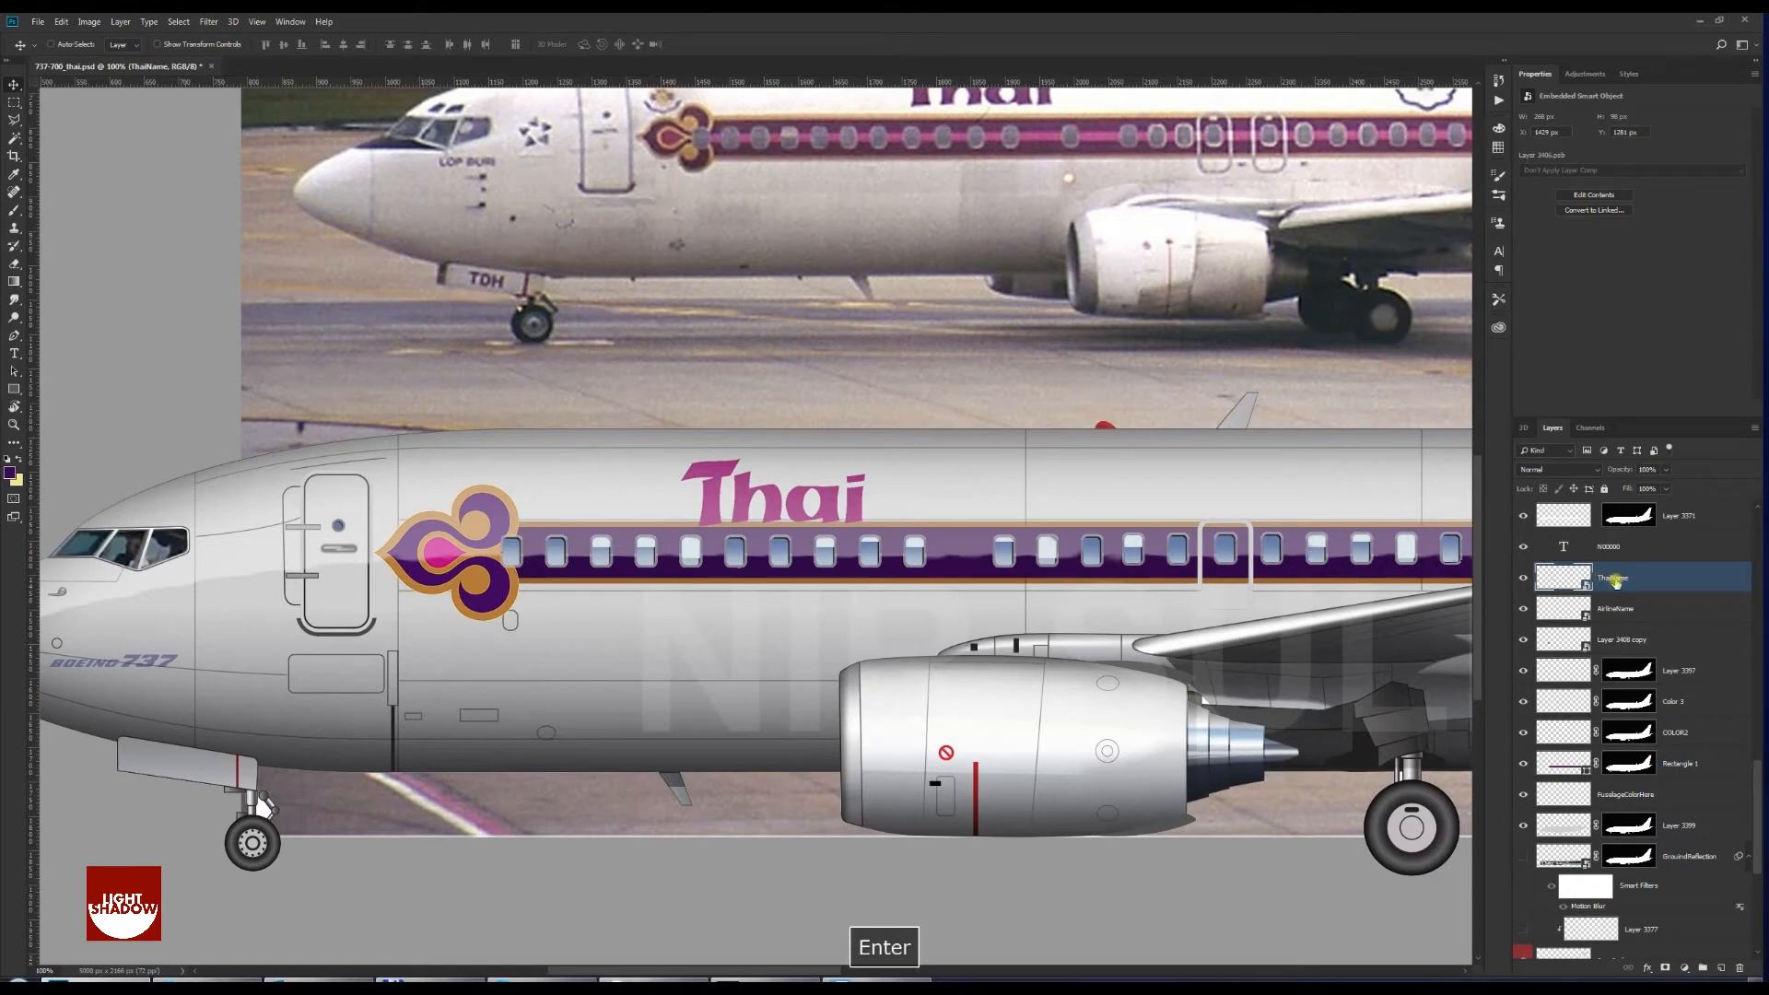
# Recolour the lettering inside the ThaiName smart object dark purple with its transparent pixels locked, and save the smart object
pyautogui.doubleClick(1583, 586)
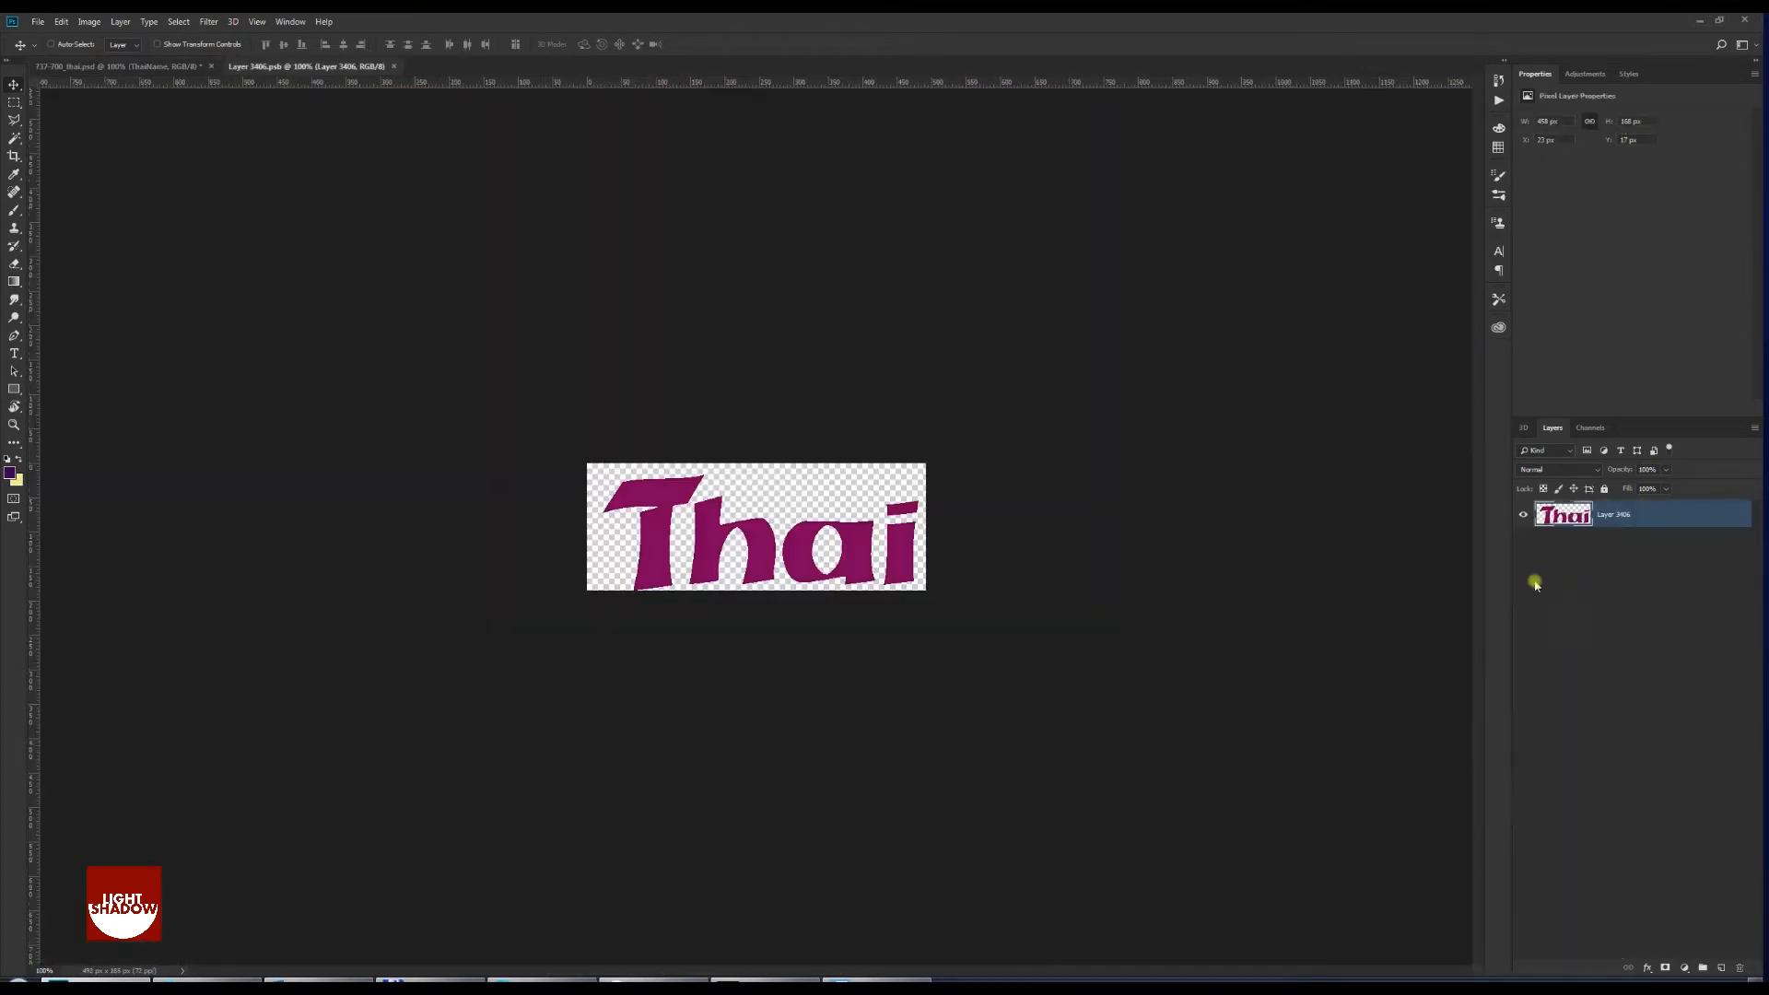
pyautogui.click(1543, 488)
pyautogui.hotkey('ctrl', '+')
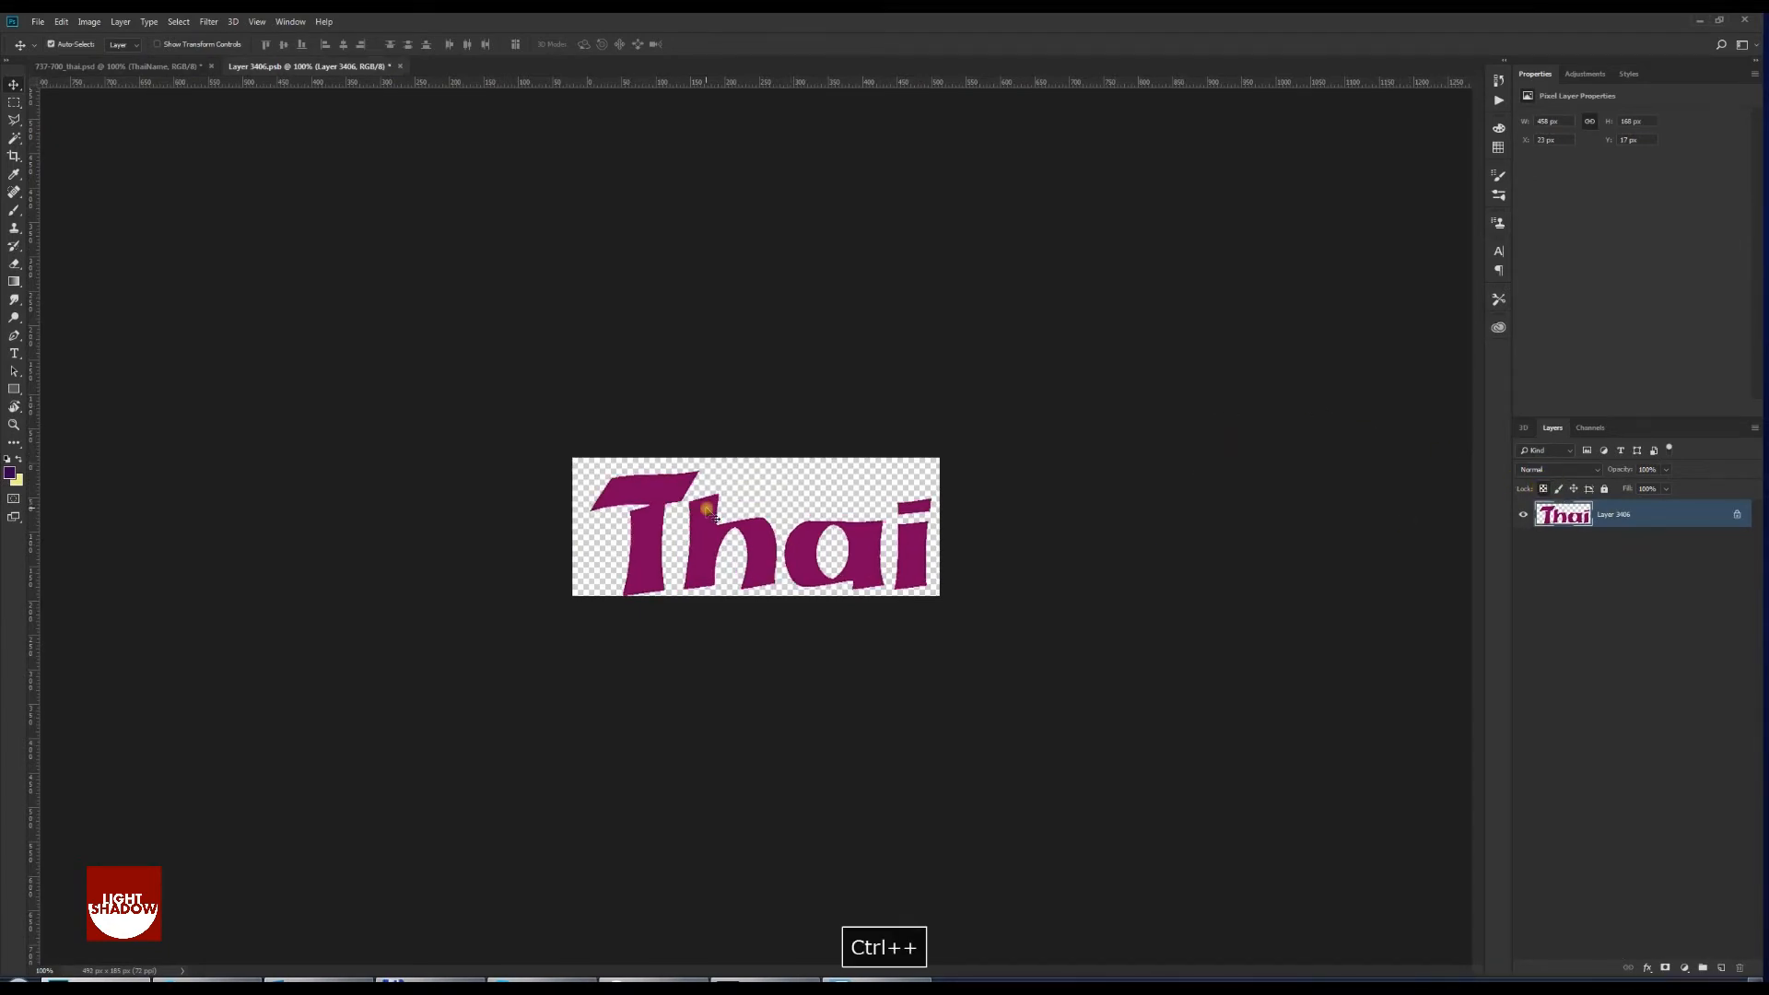
pyautogui.press('b')
pyautogui.moveTo(728, 442)
pyautogui.mouseDown()
pyautogui.moveTo(762, 534)
pyautogui.moveTo(968, 539)
pyautogui.mouseUp()
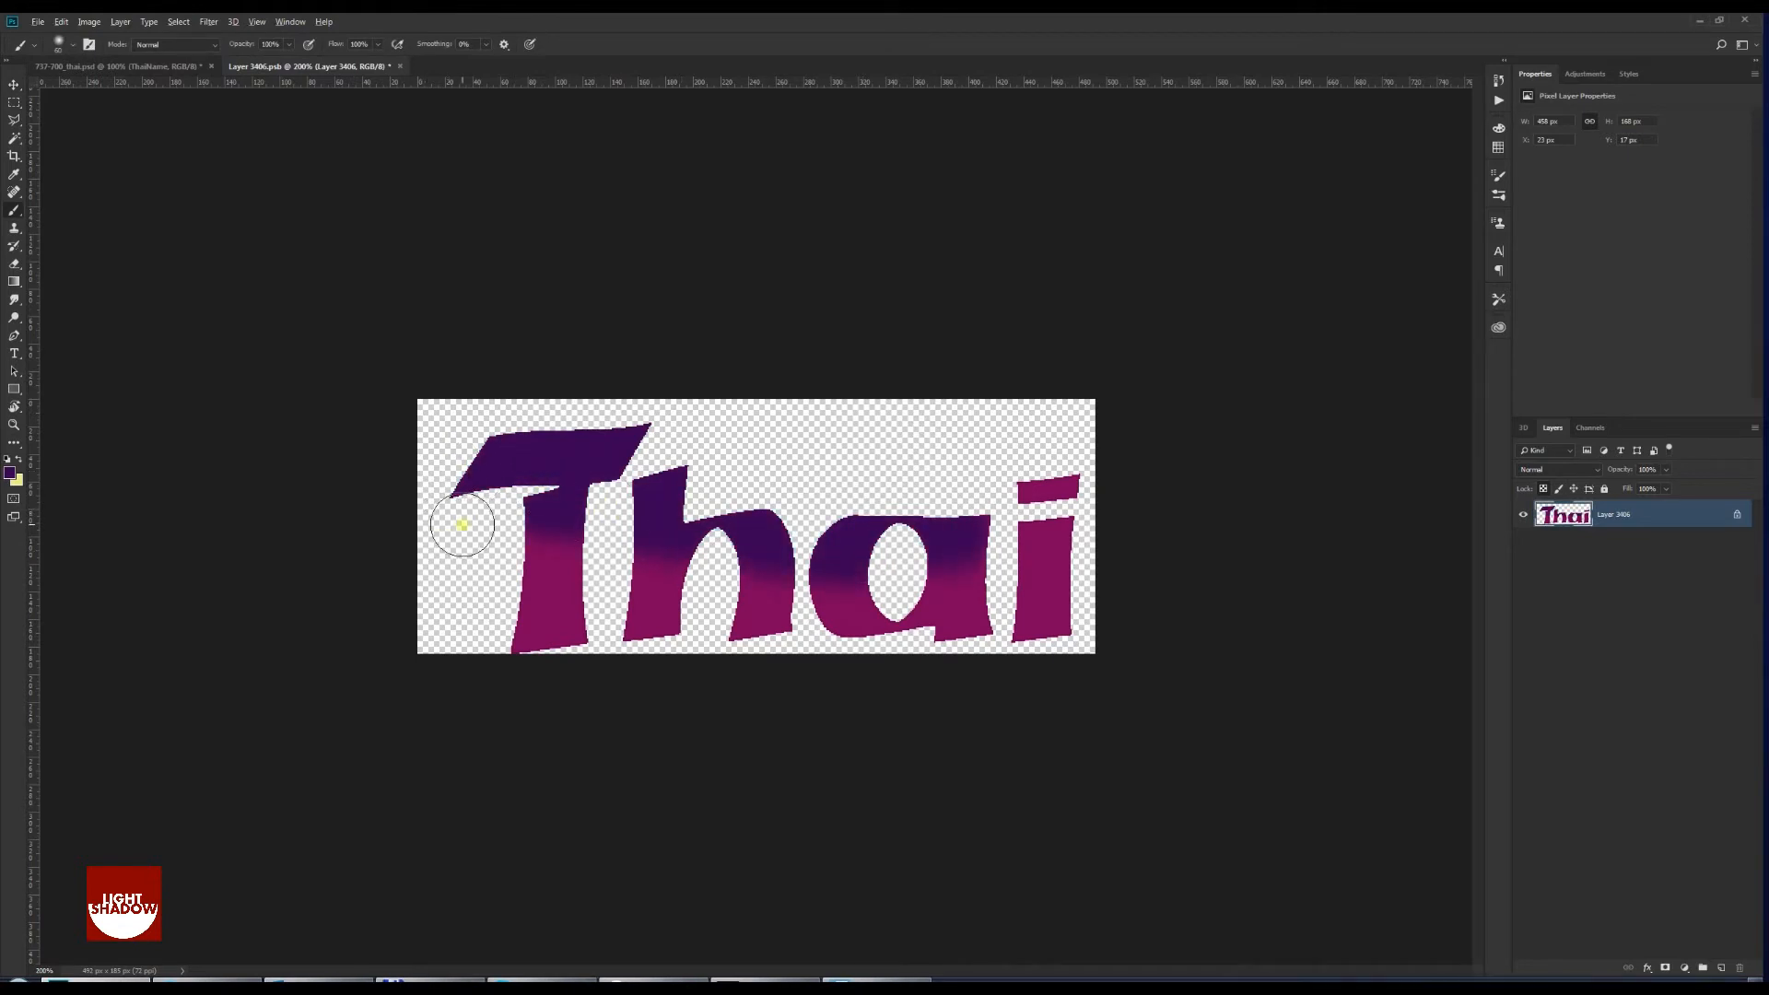
pyautogui.hotkey('alt', 'BackSpace')
pyautogui.hotkey('ctrl', 'F4')
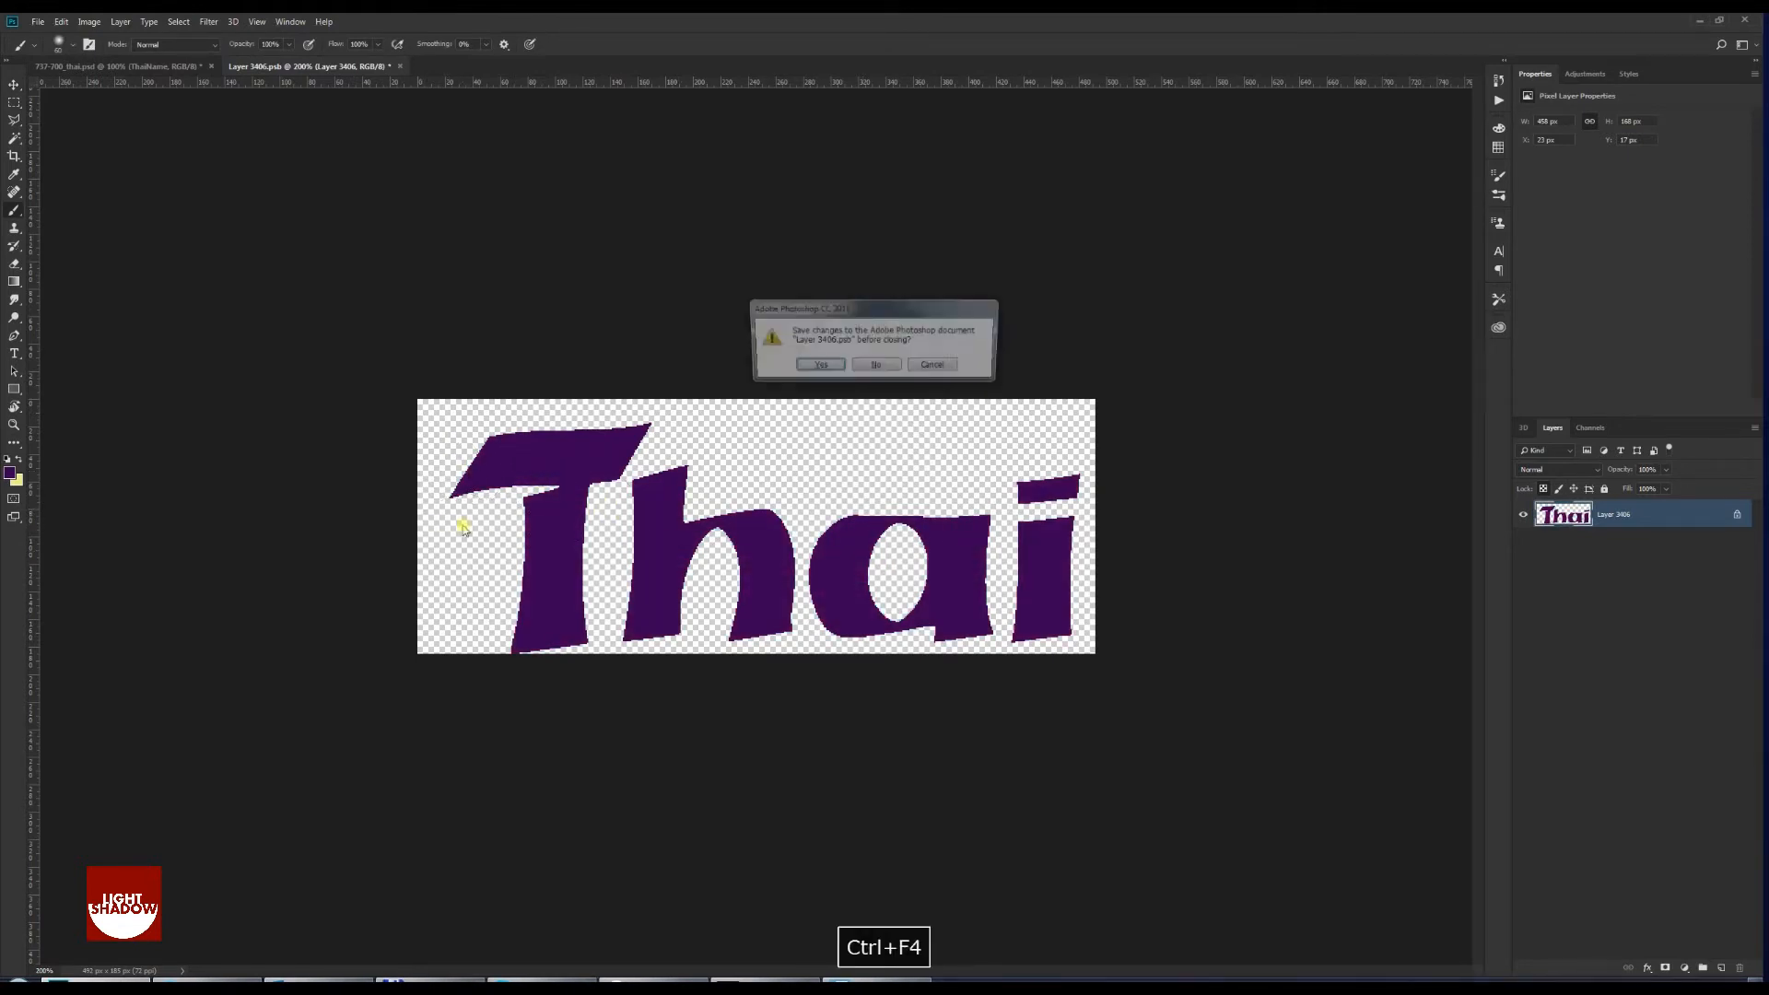
pyautogui.click(820, 366)
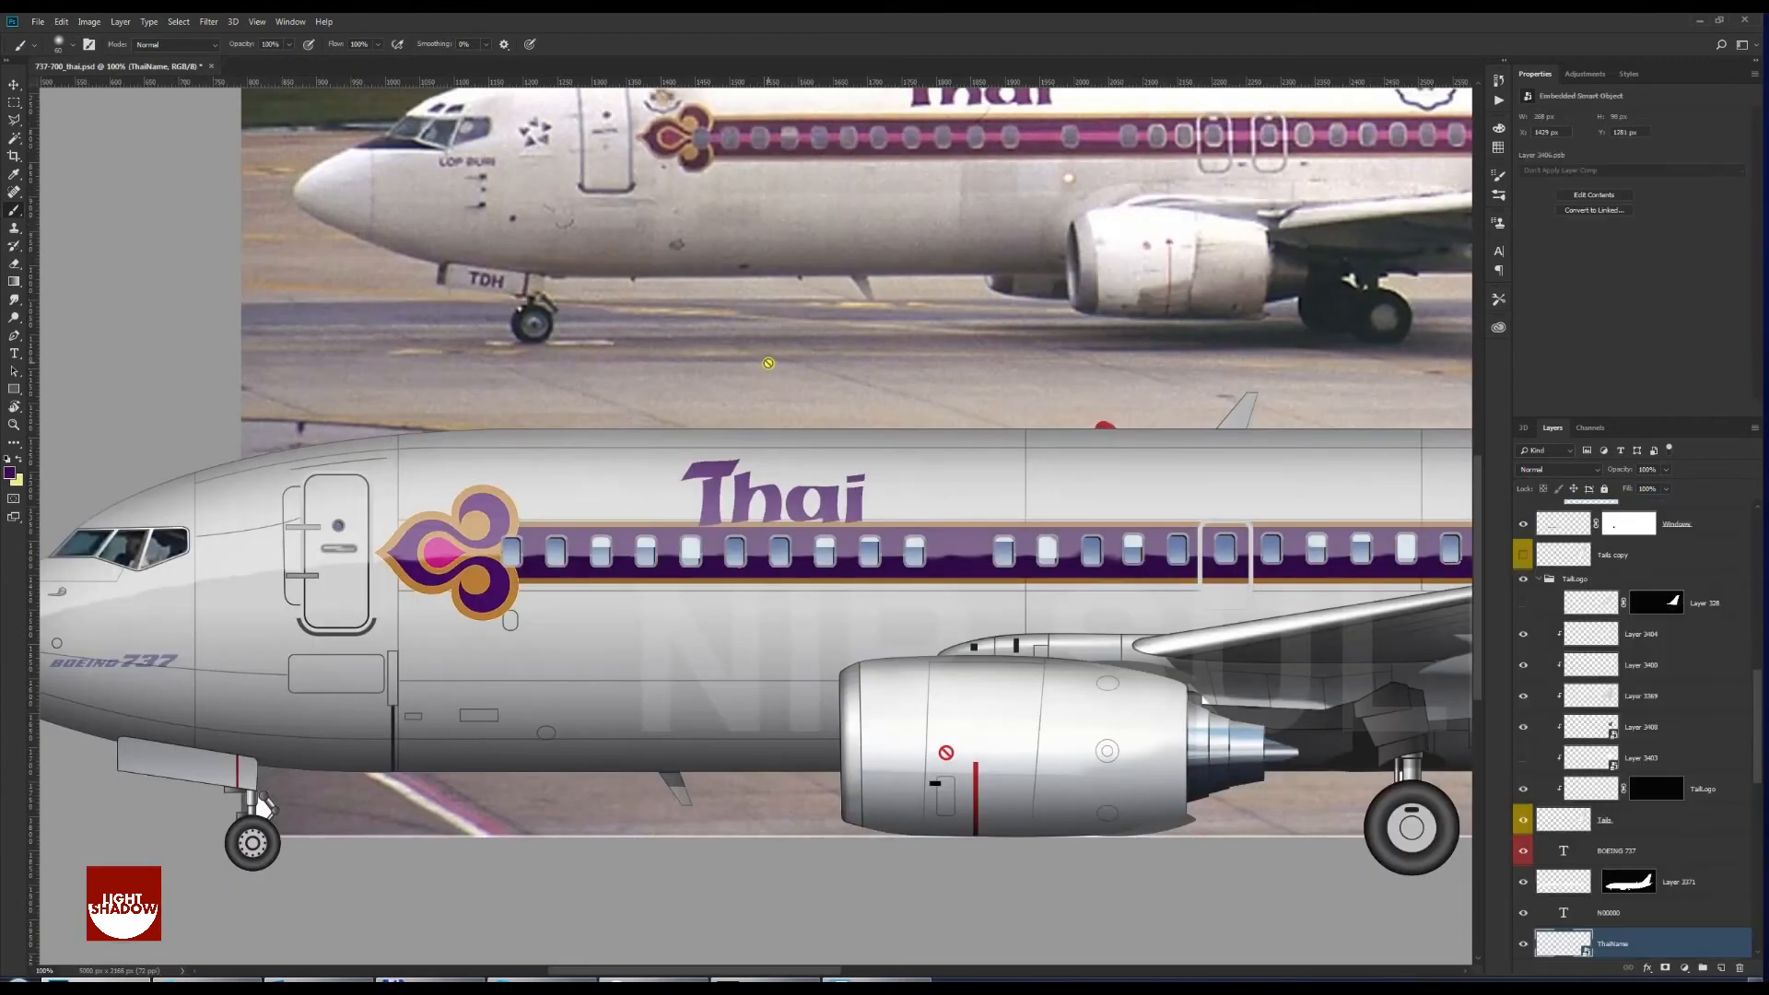
# Raise the Thai lettering clear of the stripe, make it slightly wider and flatter like the reference, and shift it toward the nose
pyautogui.press('t')
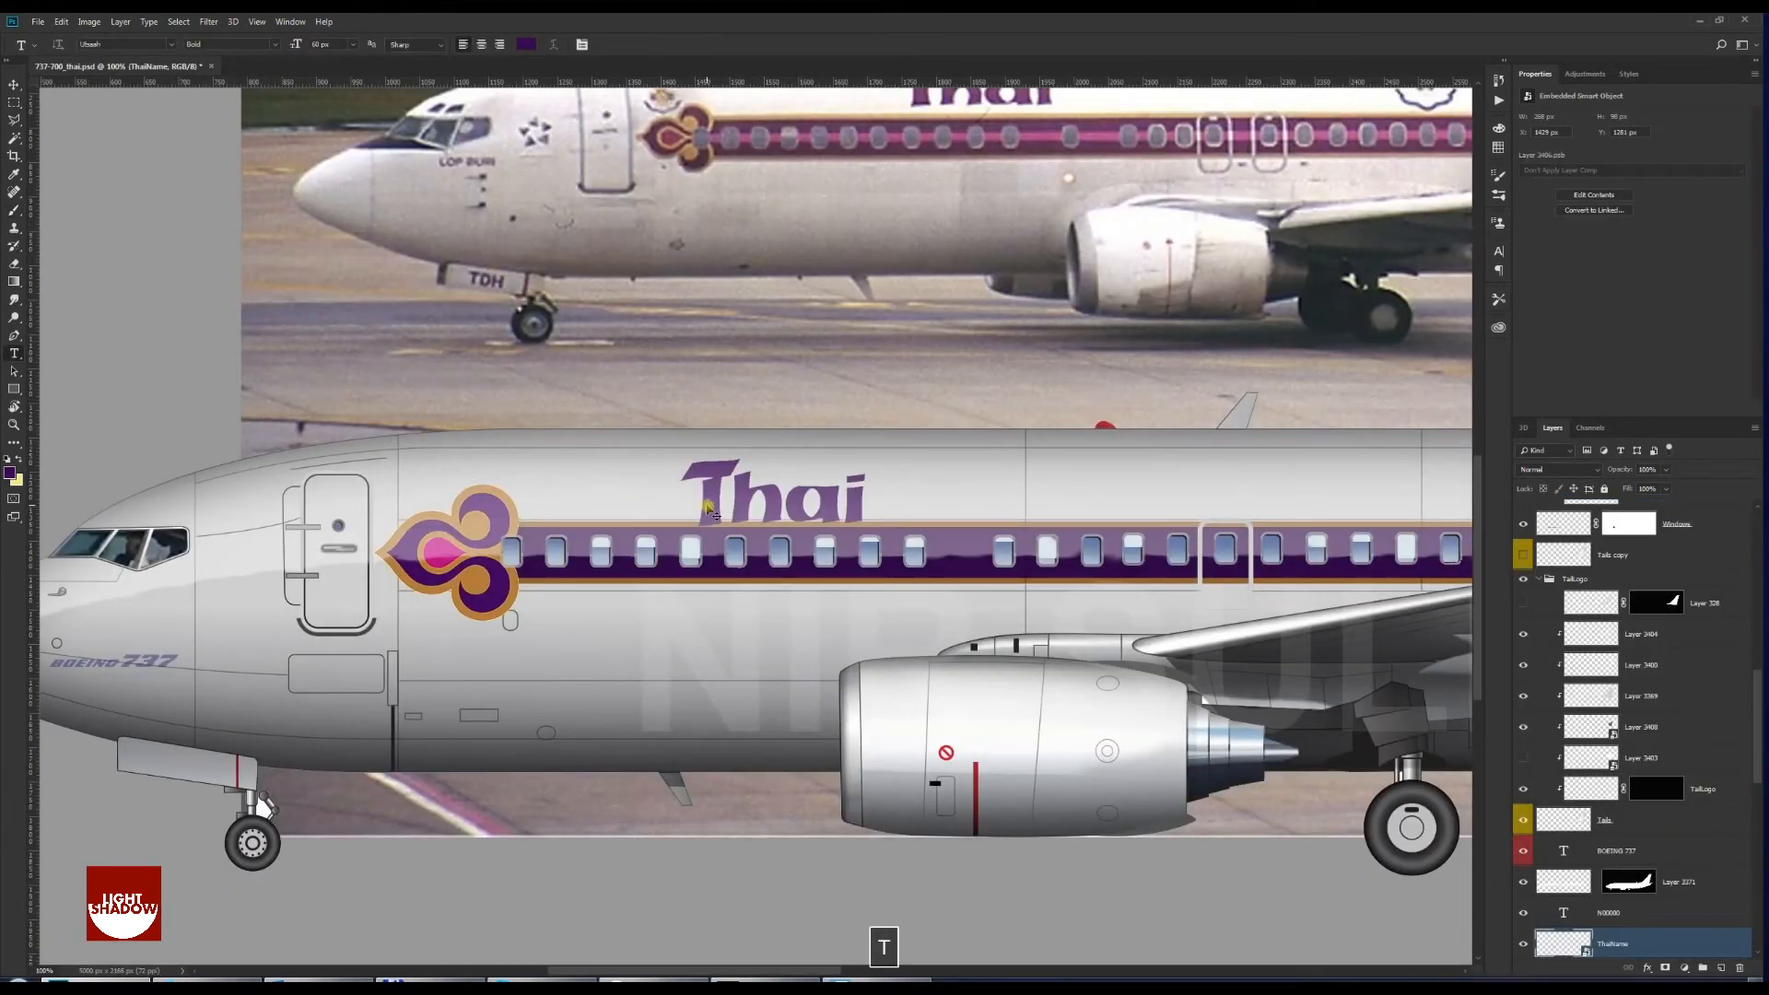
pyautogui.hotkey('ctrl', 't')
pyautogui.moveTo(704, 486); pyautogui.dragTo(712, 474)
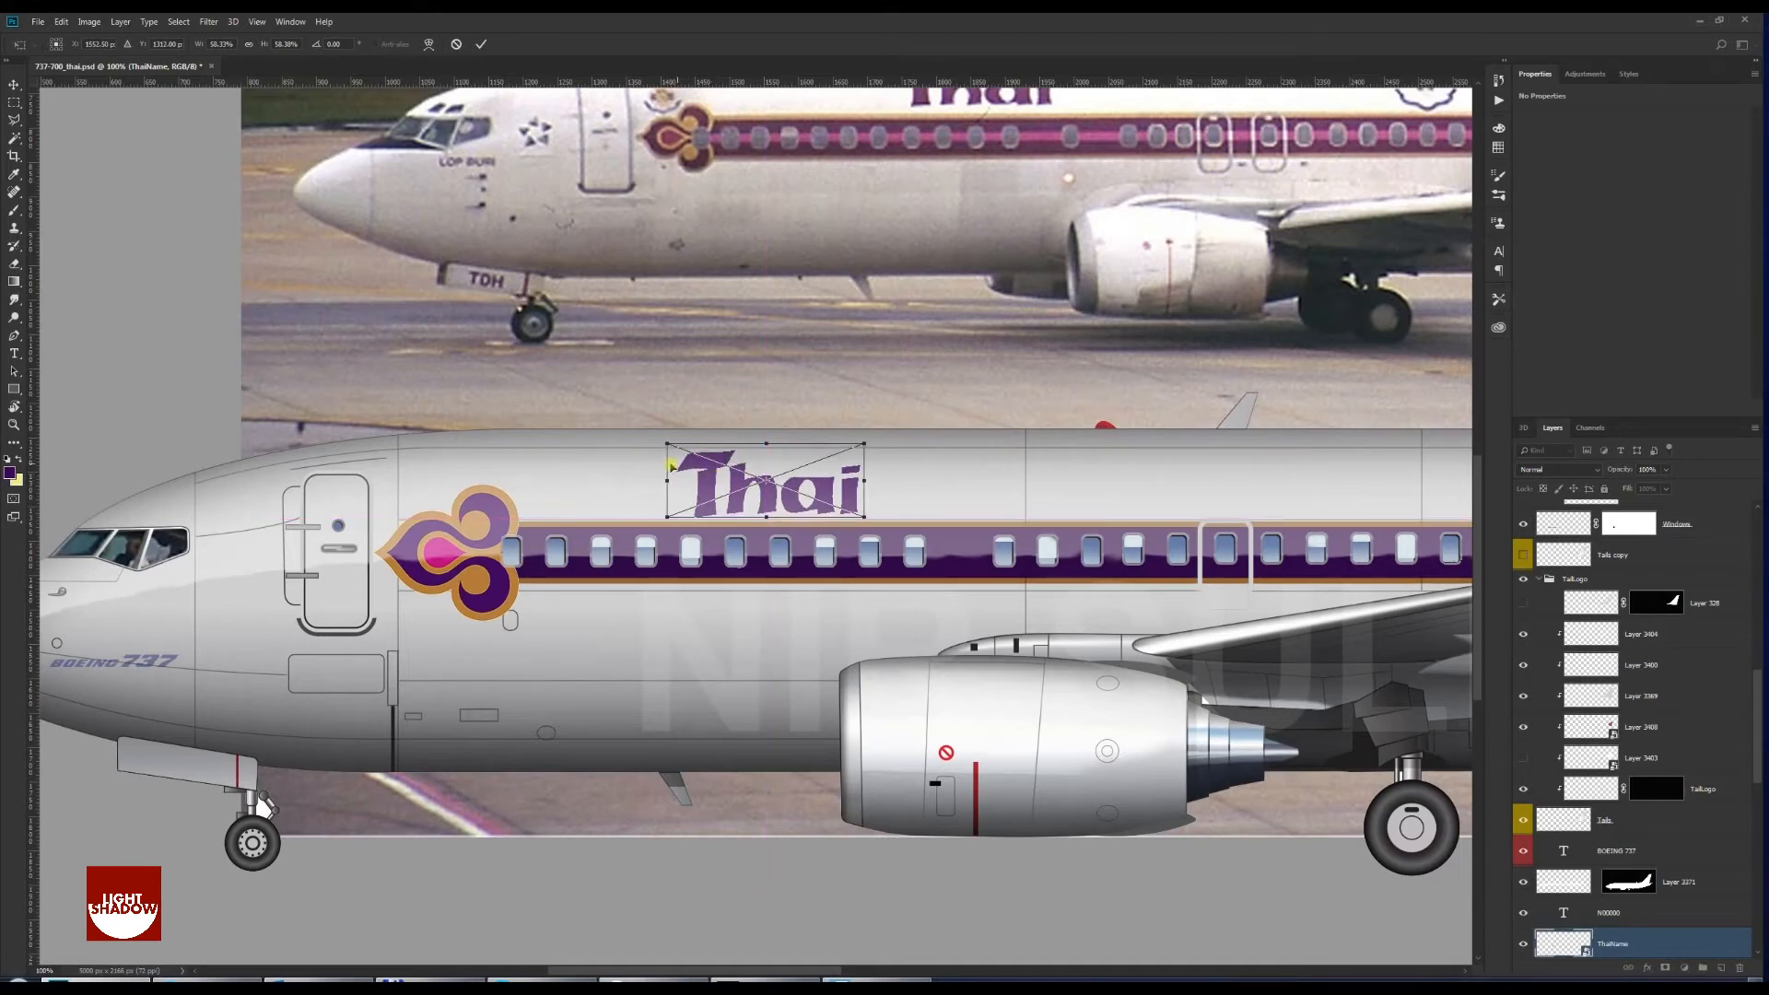
pyautogui.press('space')
pyautogui.moveTo(562, 423); pyautogui.dragTo(522, 514)
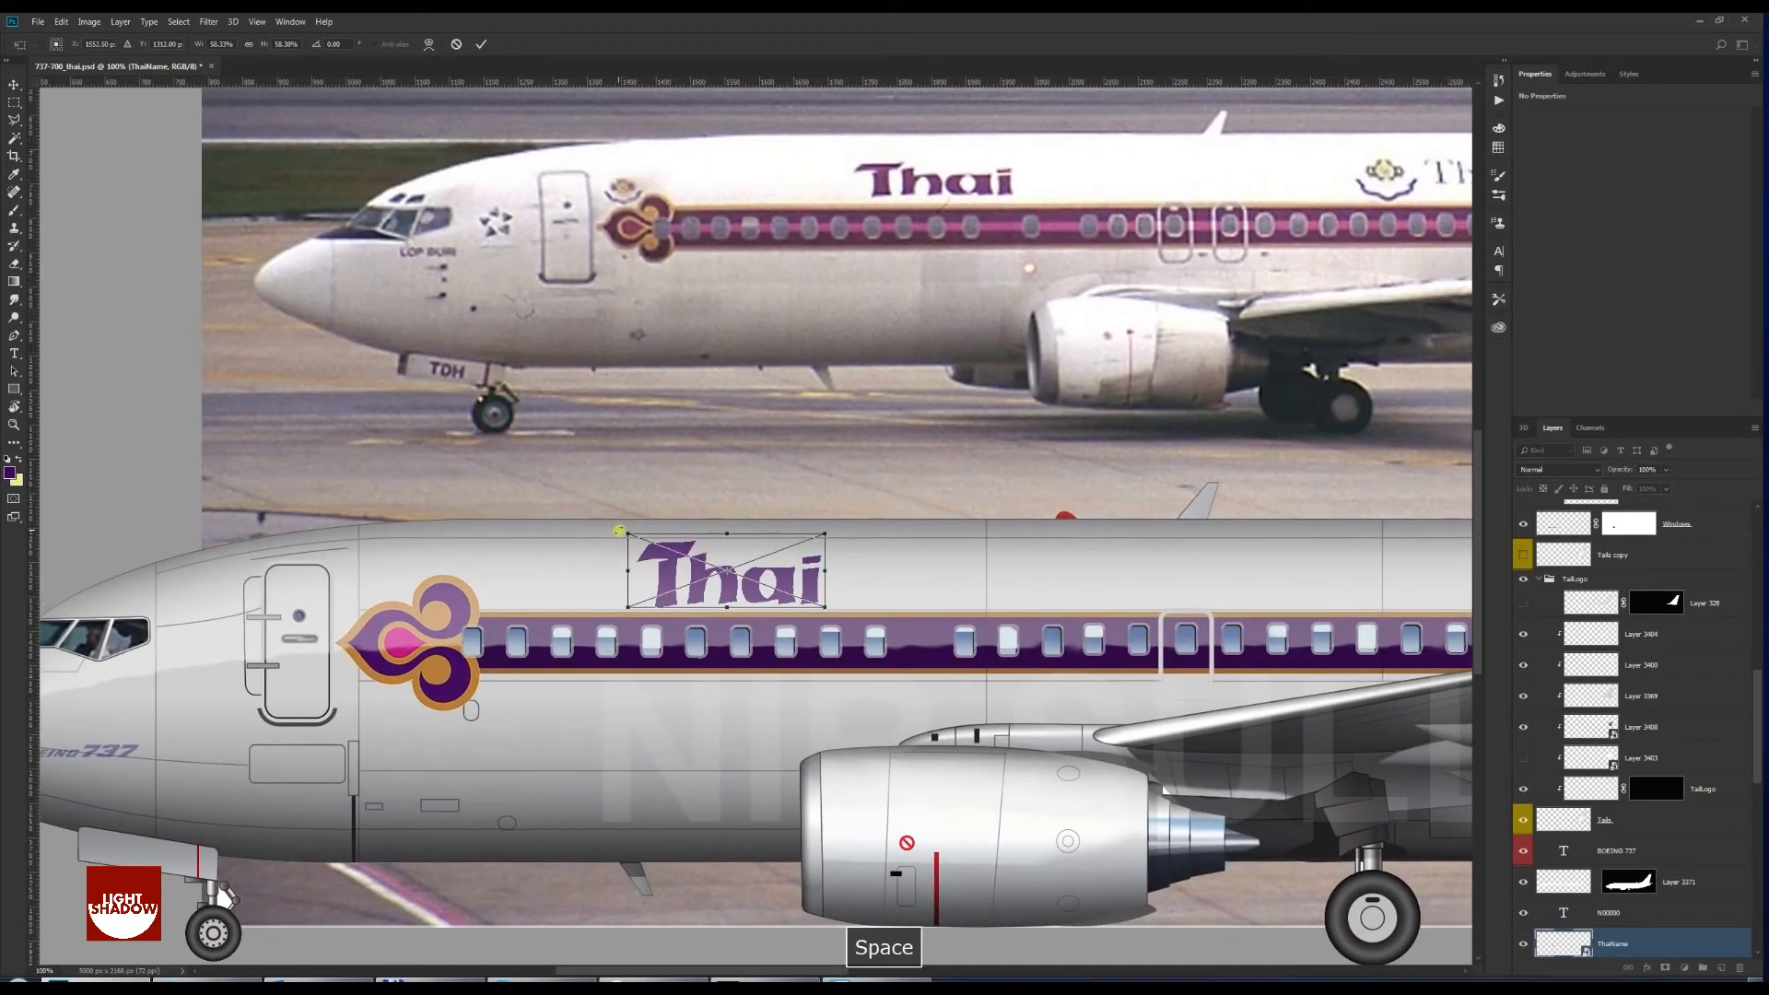
pyautogui.moveTo(626, 534); pyautogui.dragTo(617, 547)
pyautogui.press('Return')
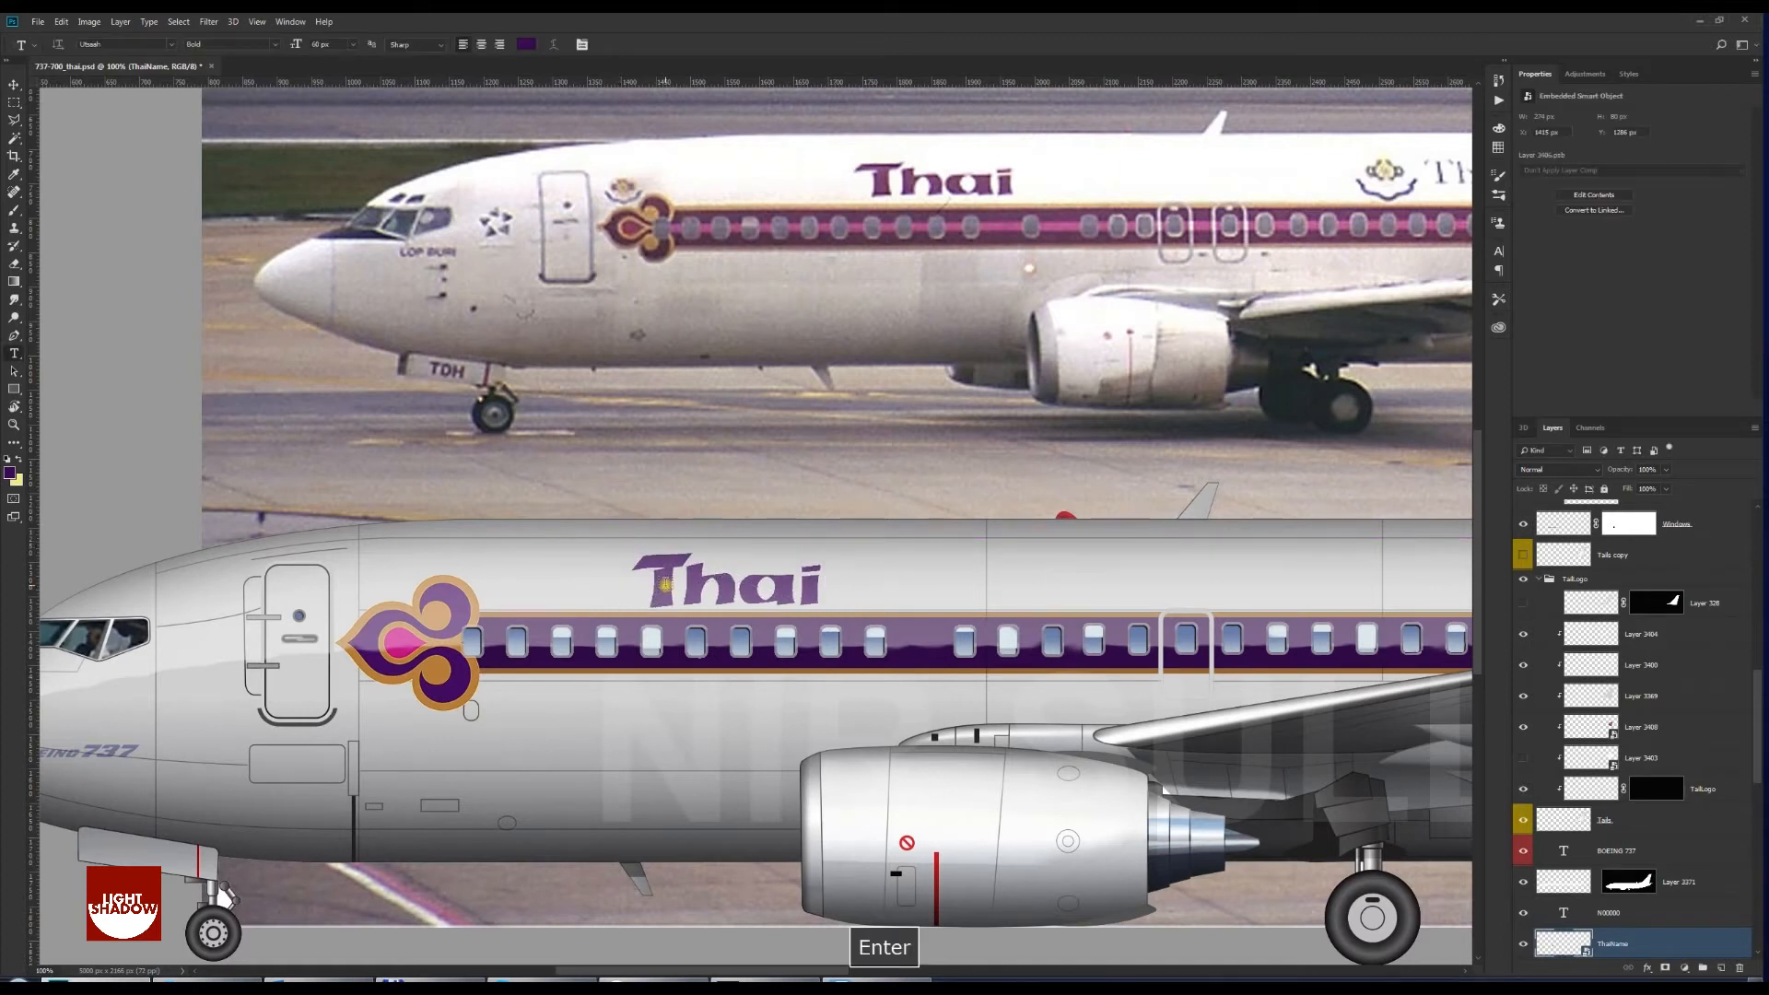
pyautogui.press('v')
pyautogui.moveTo(666, 584); pyautogui.dragTo(654, 583)
# Examine the small markings around the nose and cockpit in the reference photo
pyautogui.press('space')
pyautogui.moveTo(395, 524); pyautogui.dragTo(535, 485)
pyautogui.hotkey('ctrl', '+')
pyautogui.press('space')
pyautogui.moveTo(683, 188); pyautogui.dragTo(671, 592)
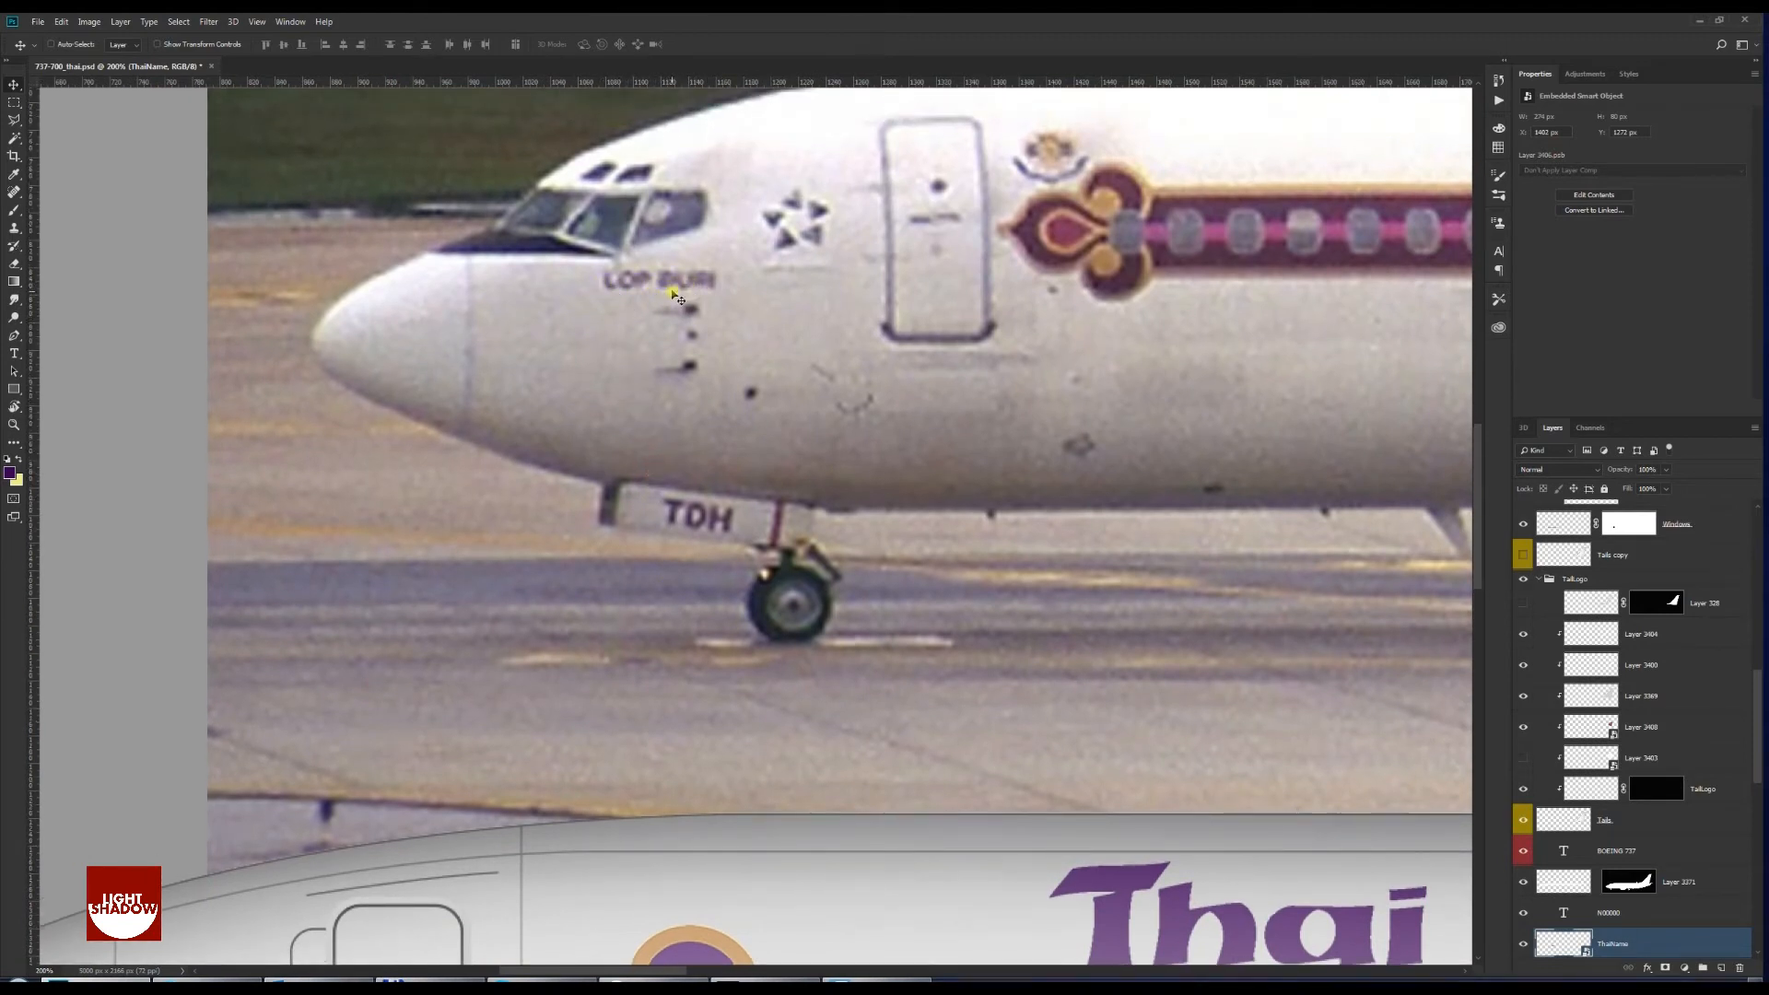
pyautogui.hotkey('ctrl', '-')
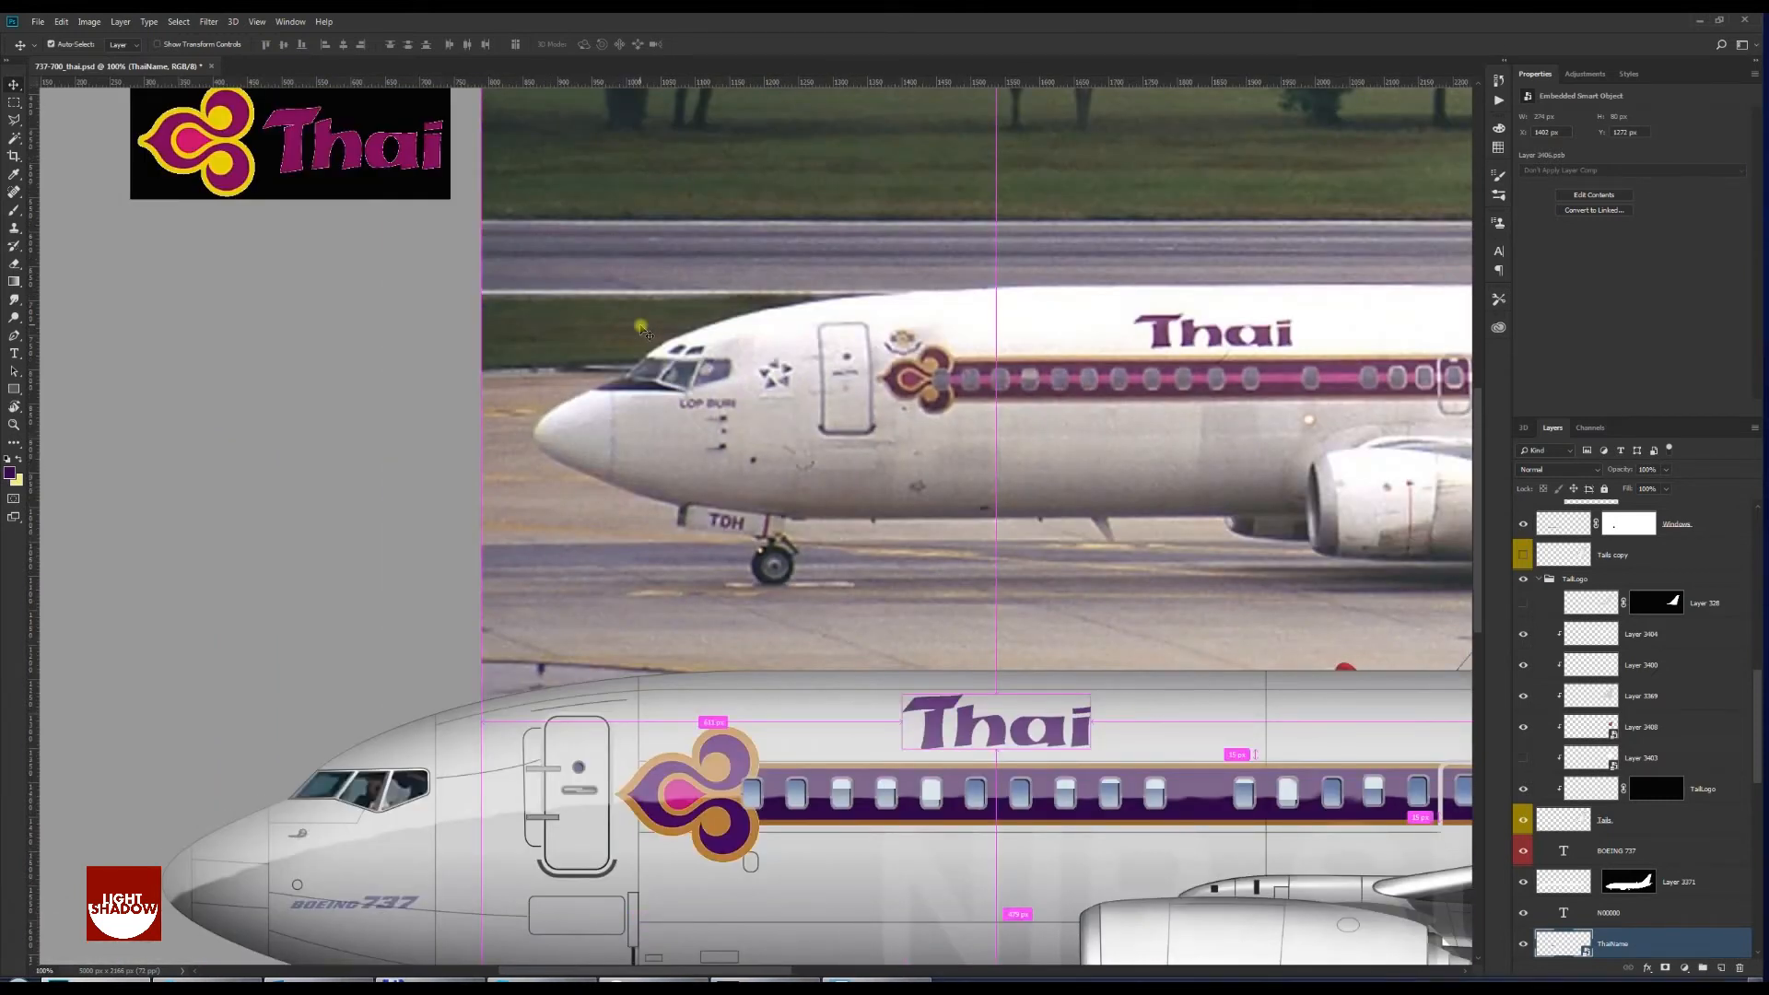
pyautogui.moveTo(700, 517); pyautogui.dragTo(581, 420)
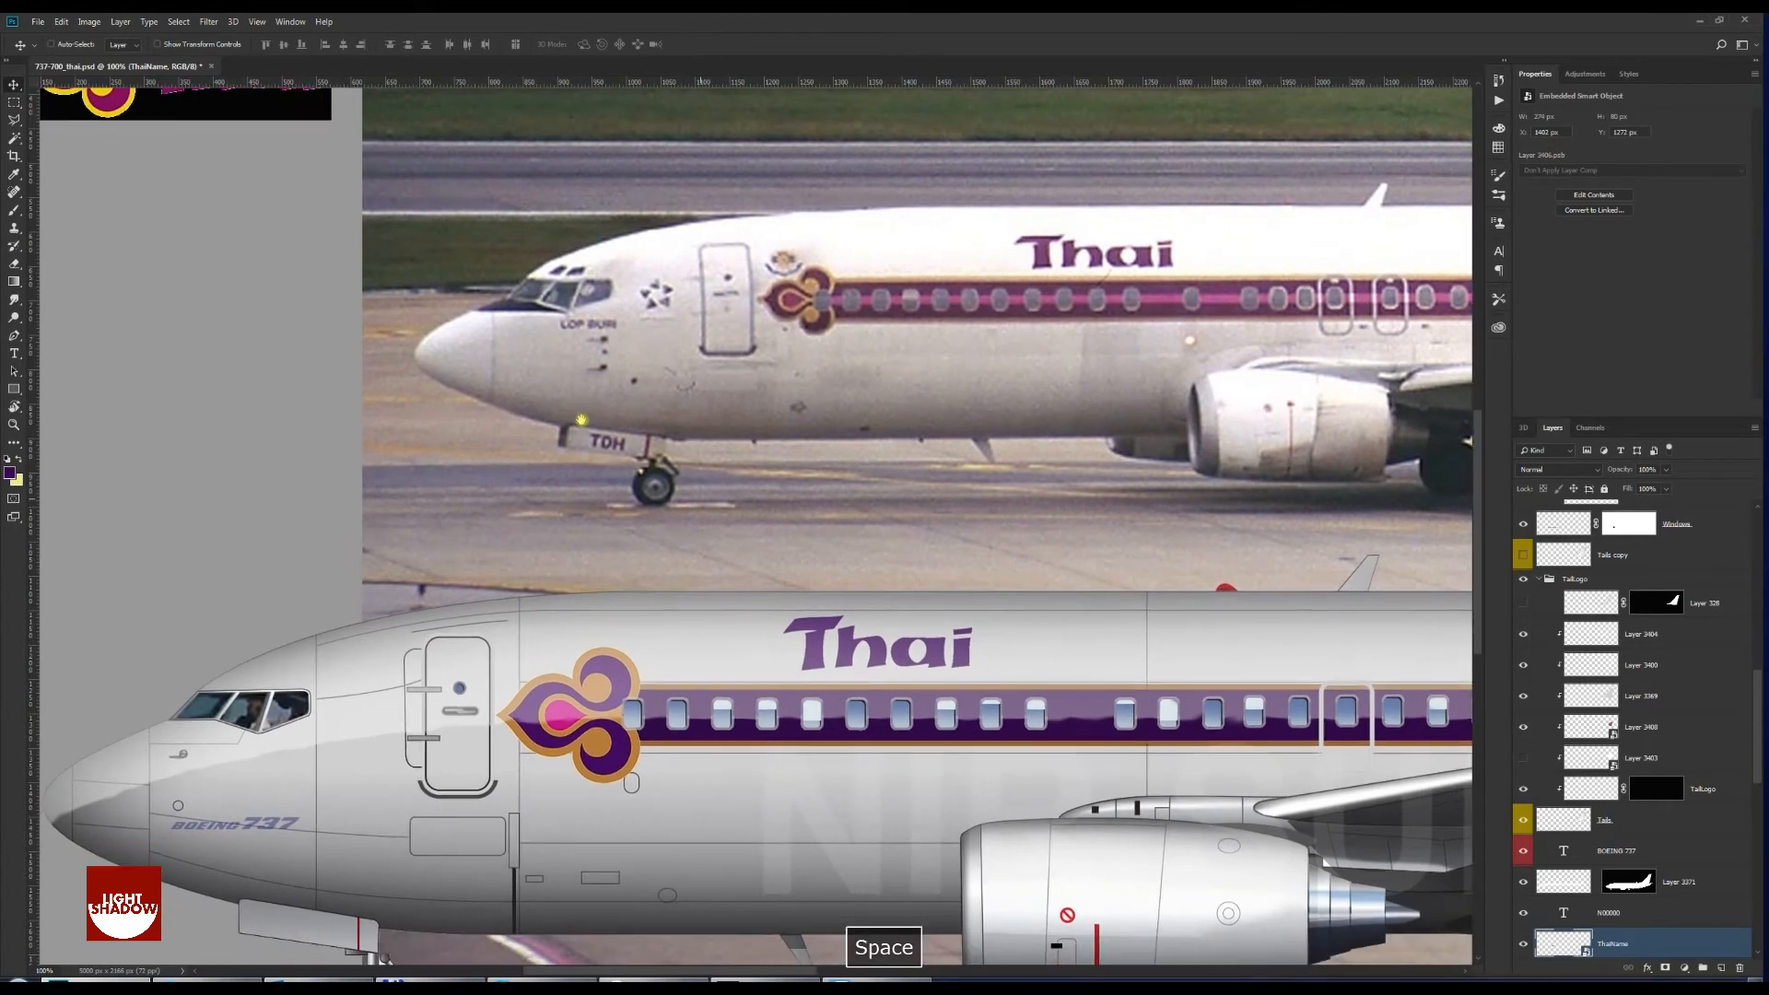
# Replace the placeholder registration text on the rear fuselage with HS-TDH
pyautogui.moveTo(699, 495); pyautogui.dragTo(391, 485)
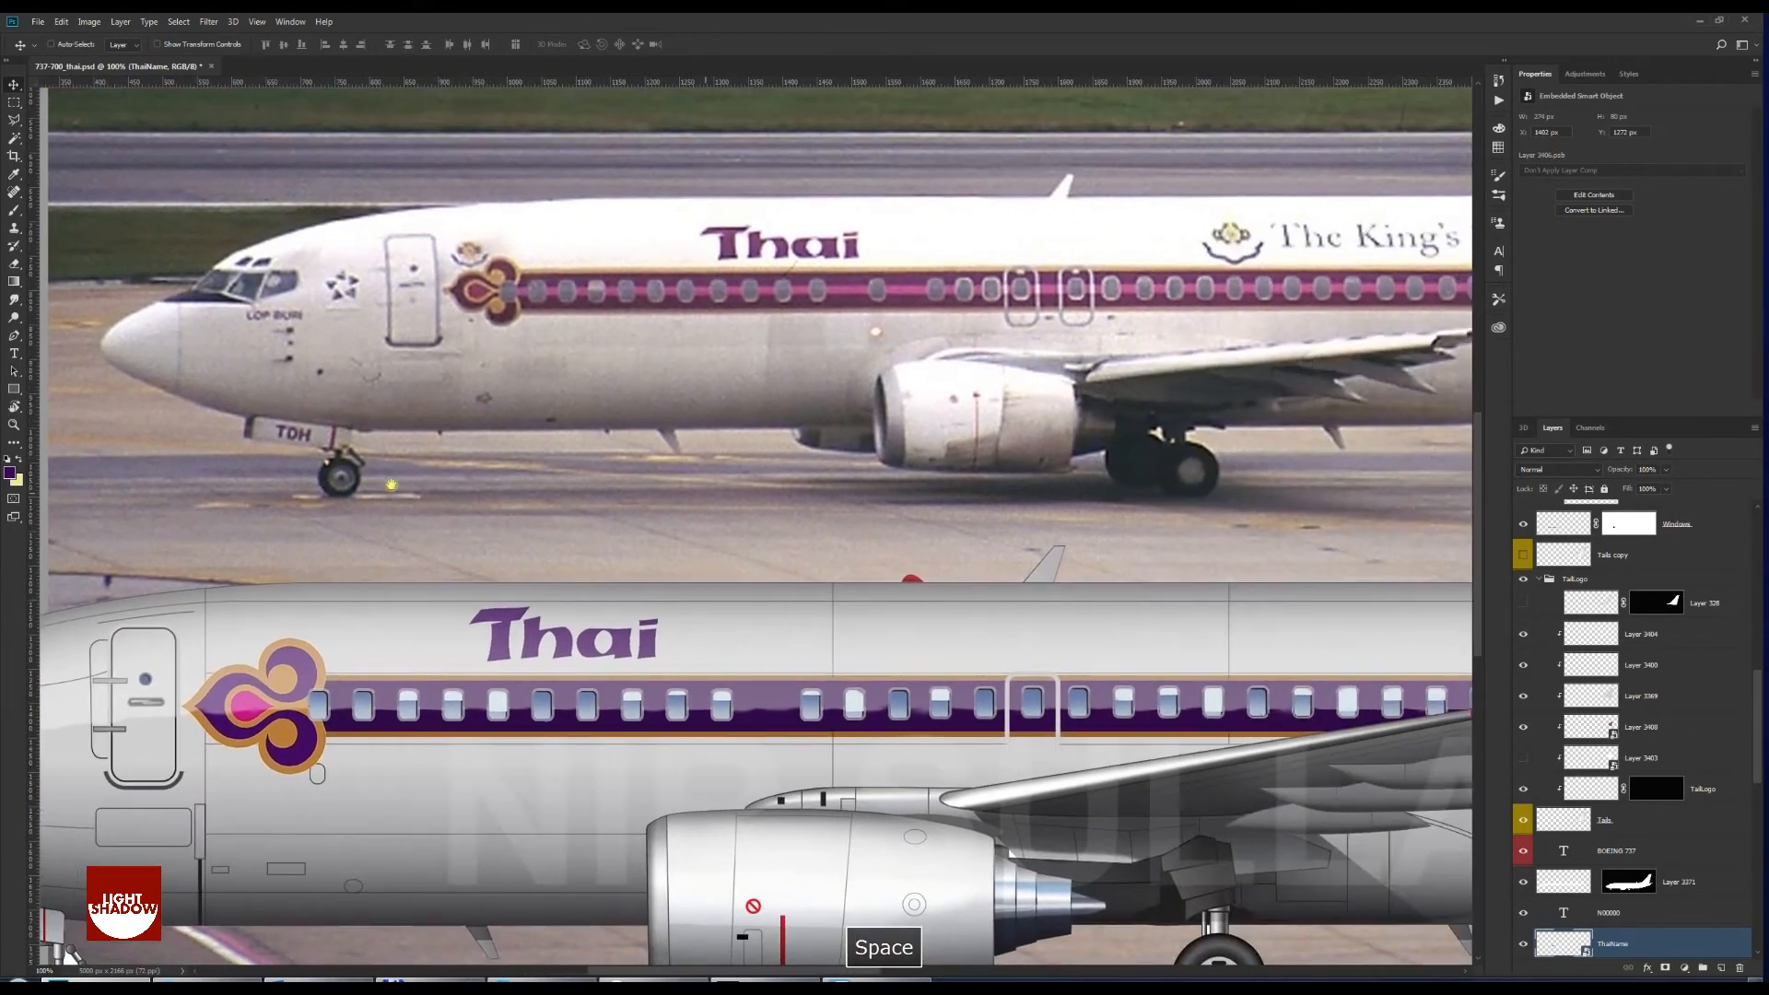
pyautogui.moveTo(1049, 534); pyautogui.dragTo(520, 512)
pyautogui.moveTo(828, 539); pyautogui.dragTo(527, 556)
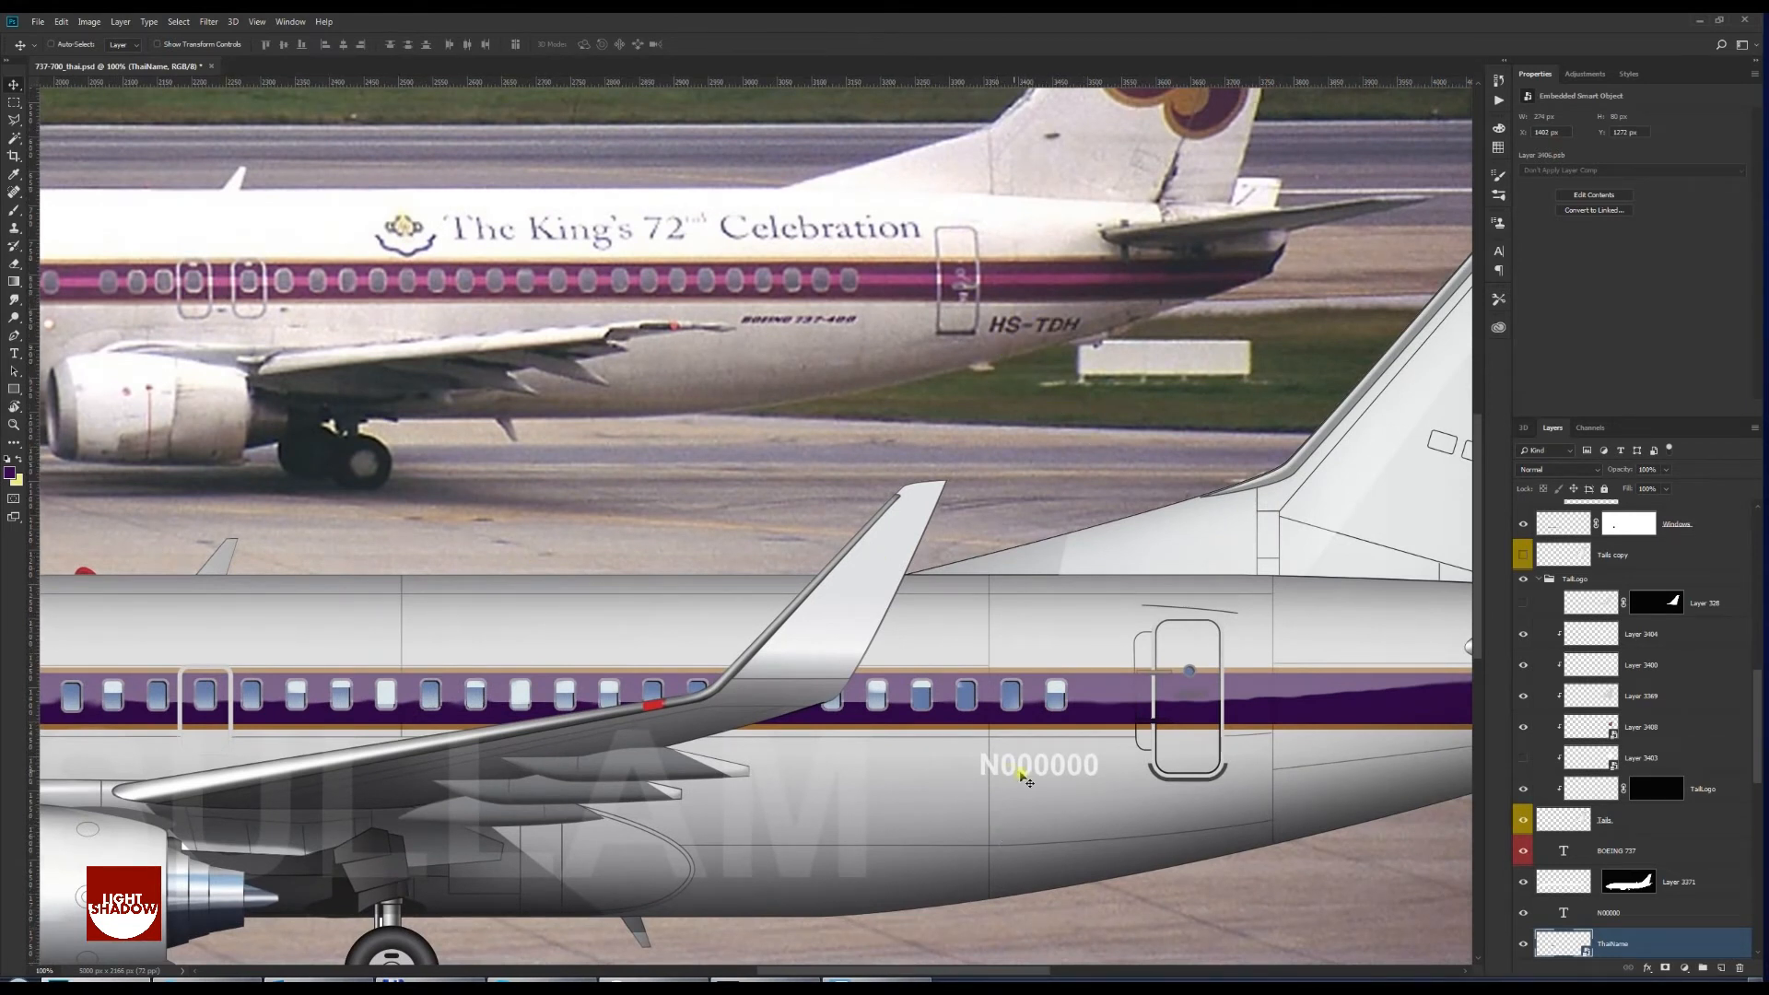
pyautogui.doubleClick(1032, 767)
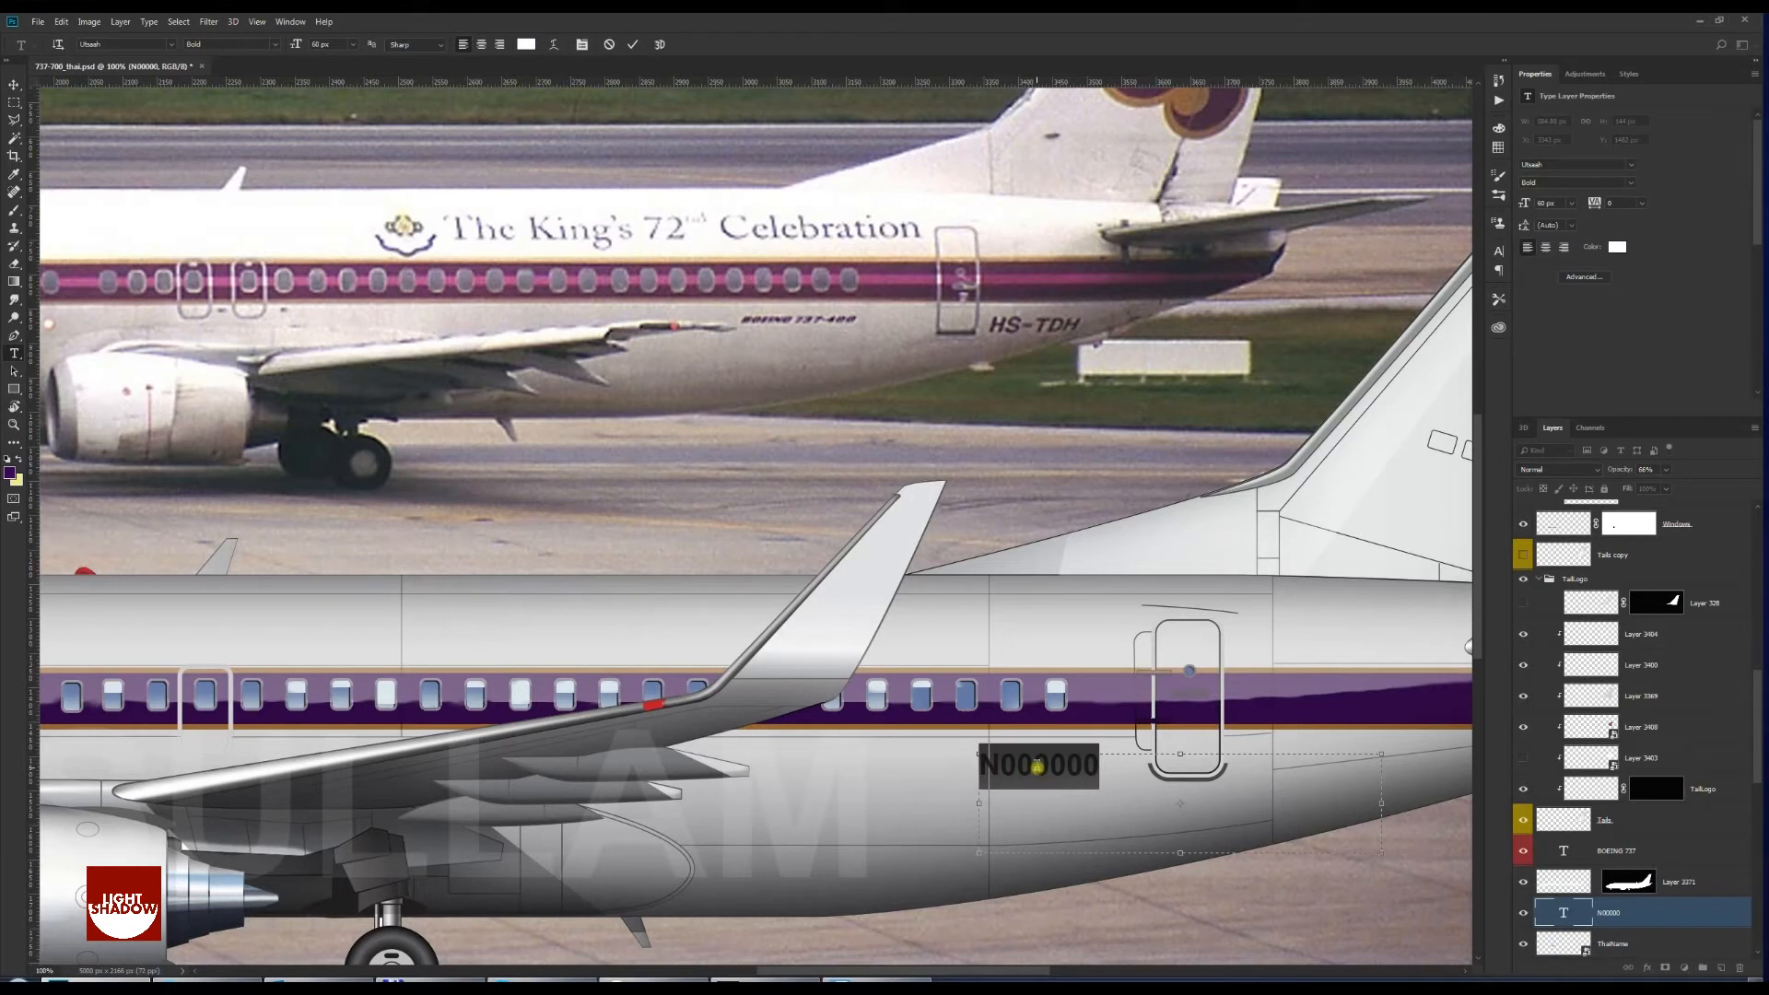
pyautogui.write('HS-TDH')
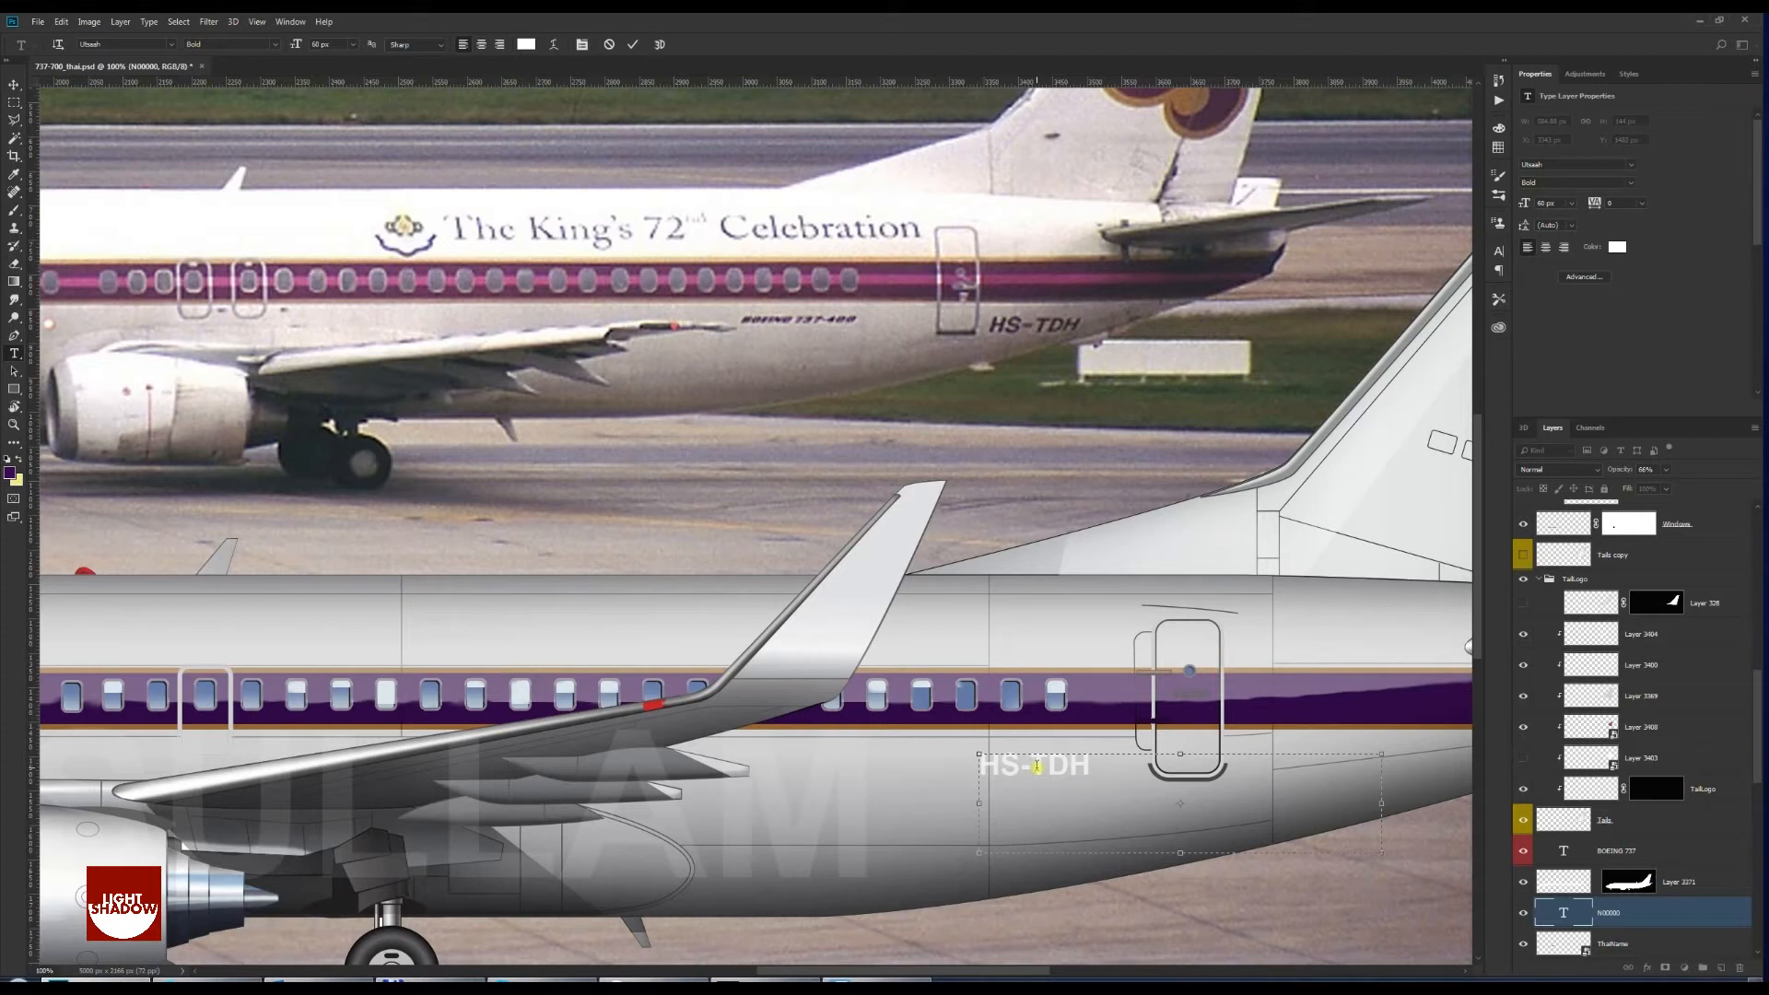
# Recolour the HS-TDH registration dark purple to match the stripe and set its layer opacity to 100%
pyautogui.hotkey('shift', 'Home')
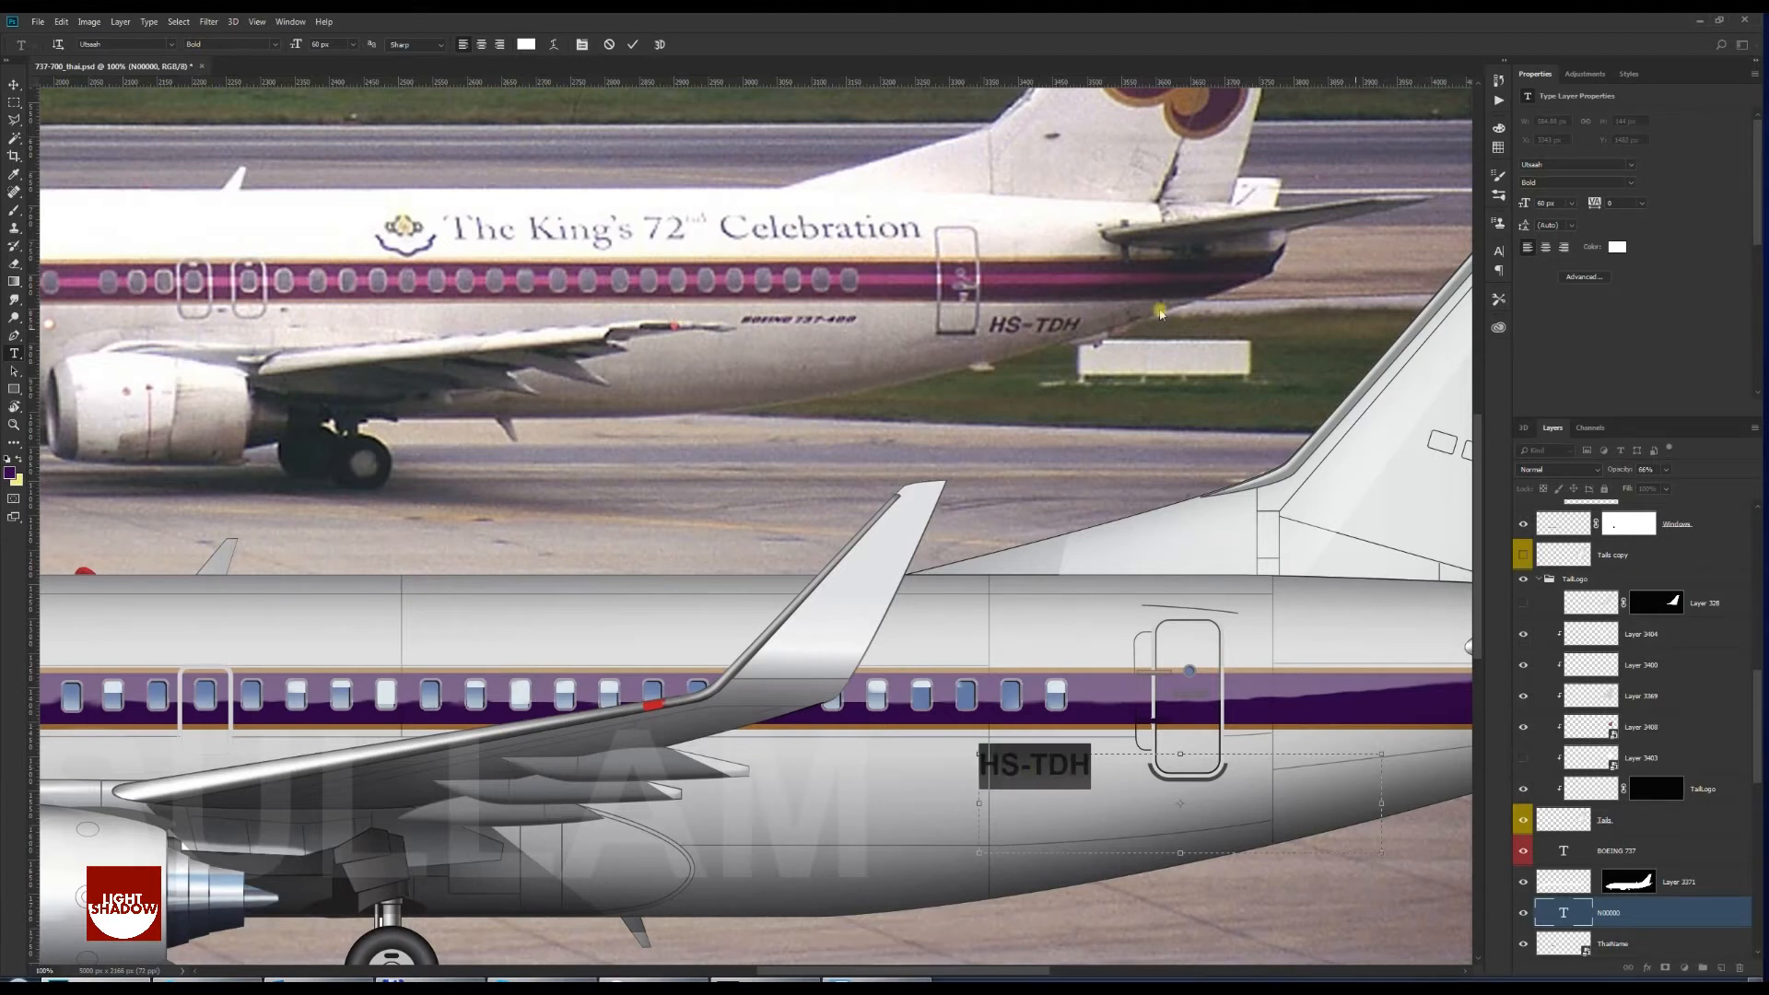
pyautogui.click(1619, 249)
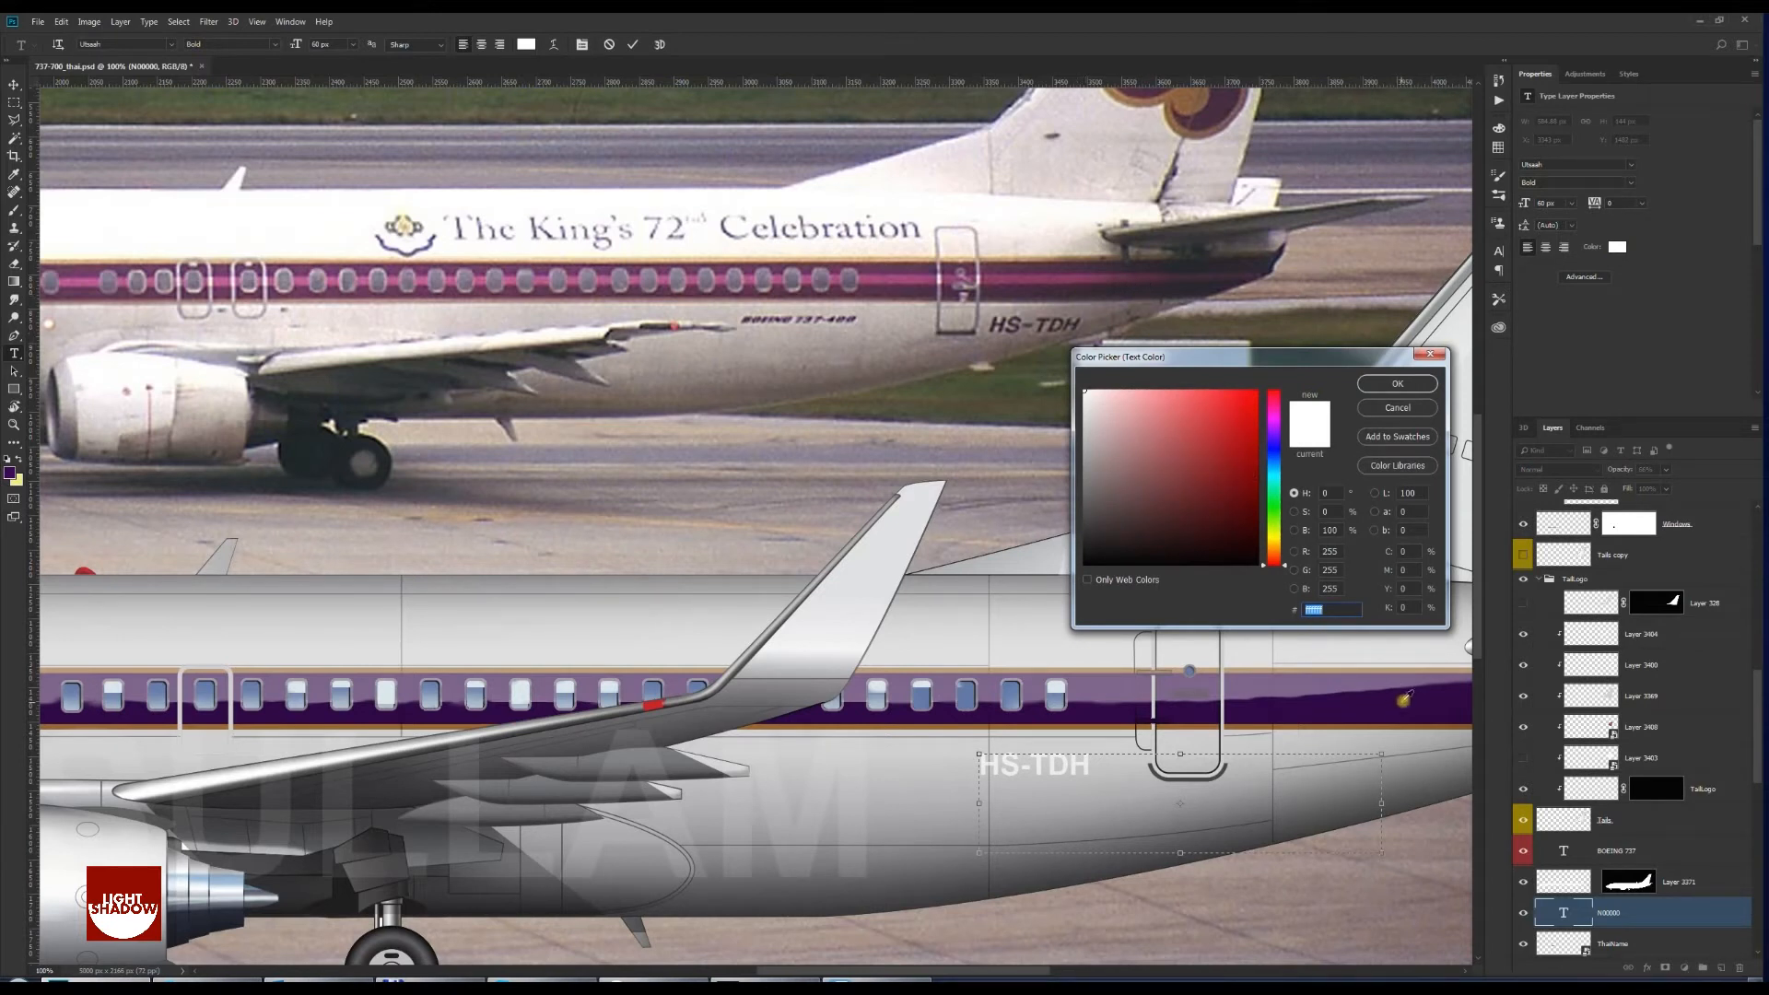
pyautogui.write('2b0540')
pyautogui.click(1385, 386)
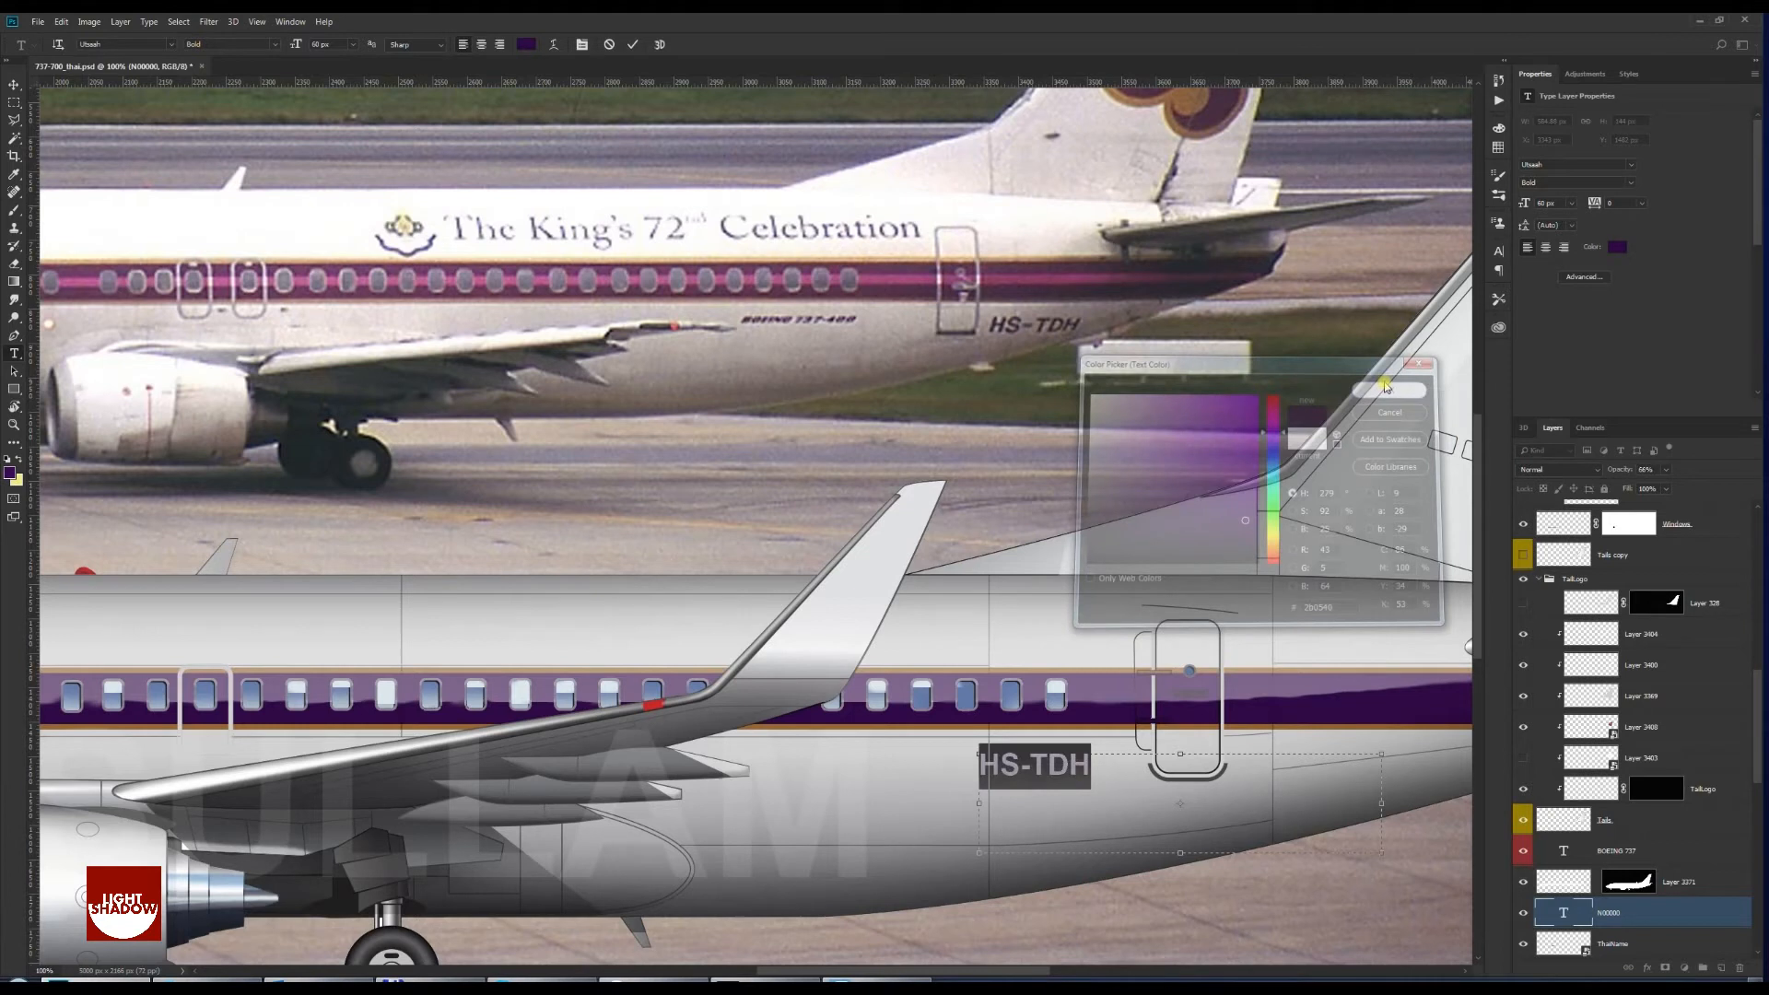
pyautogui.click(14, 84)
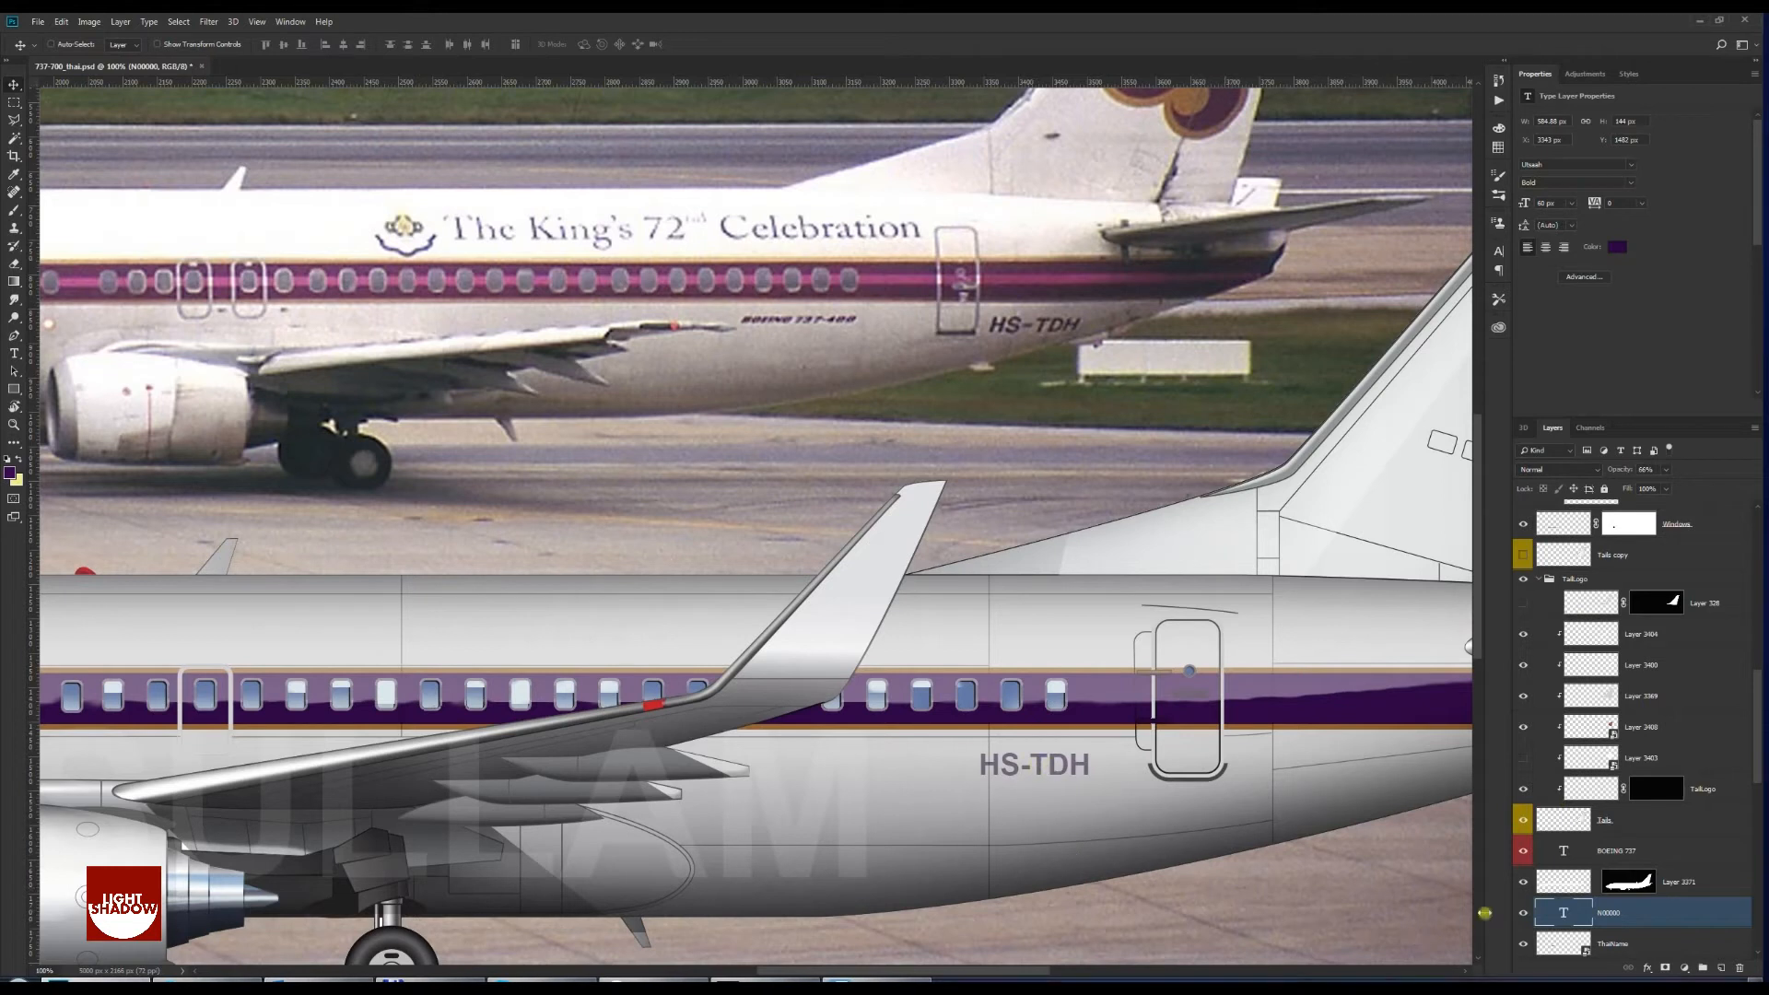
pyautogui.moveTo(1618, 470); pyautogui.dragTo(1685, 455)
# Move the HS-TDH registration aft, just behind the rear door and slightly higher
pyautogui.hotkey('ctrl', 't')
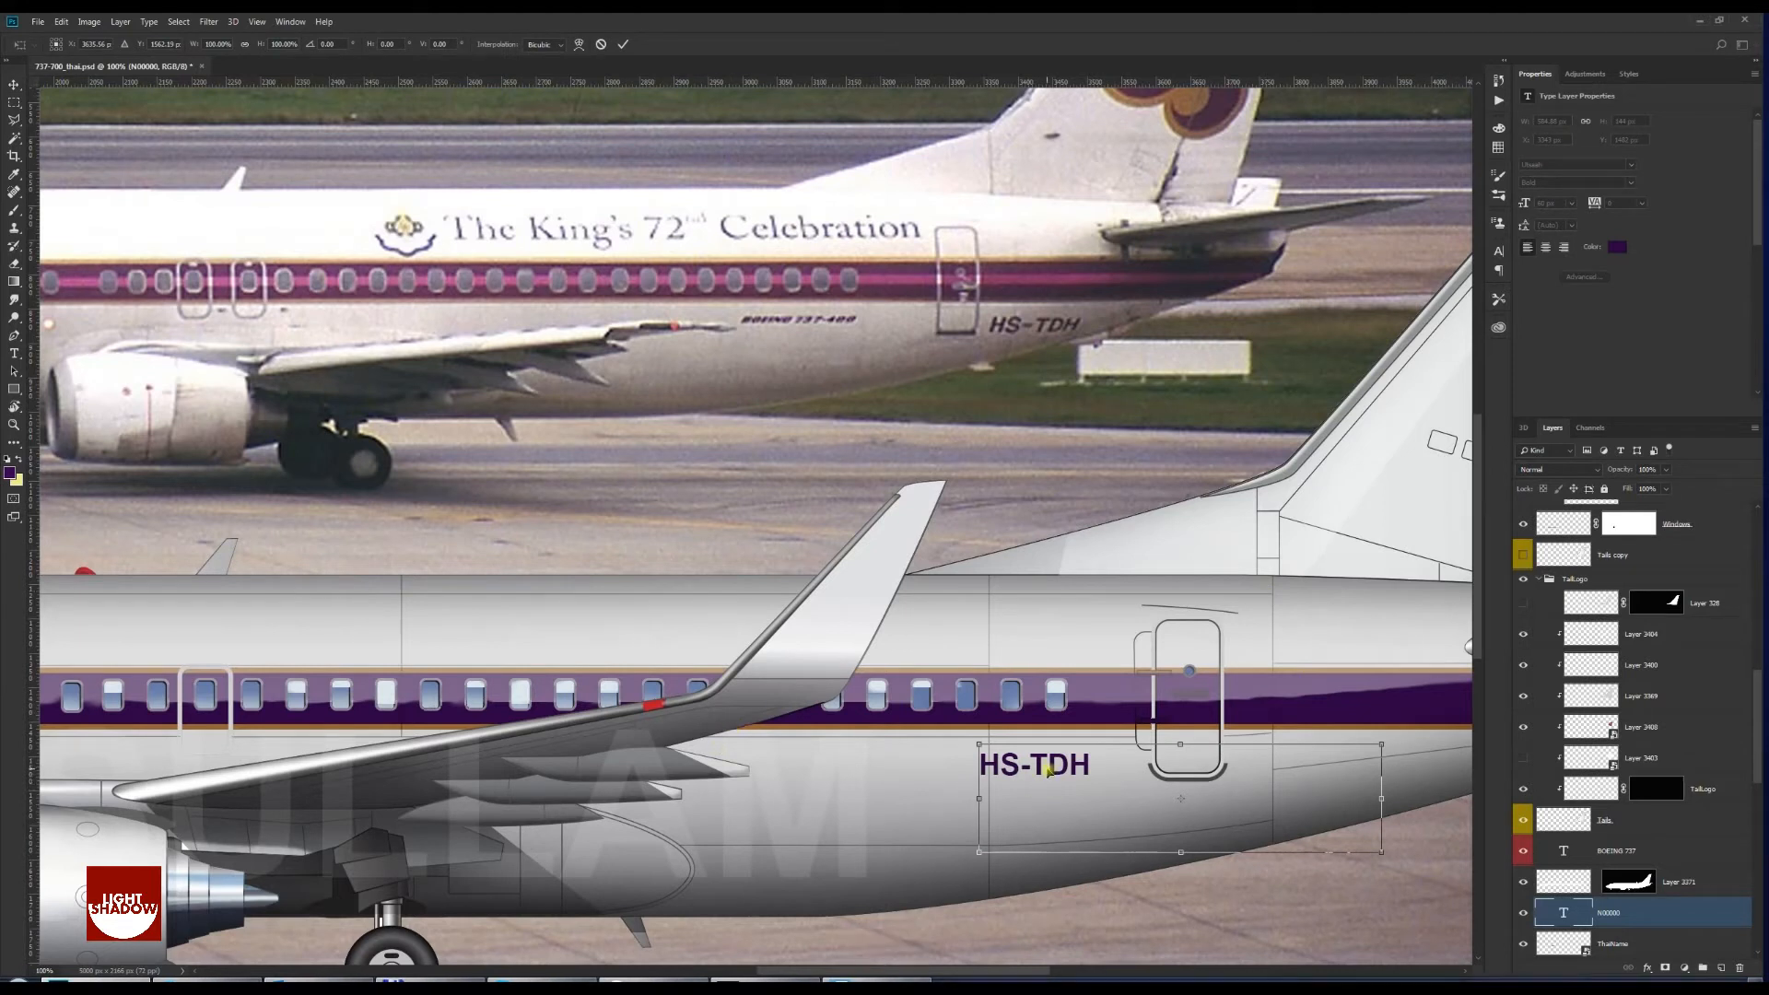
pyautogui.moveTo(1046, 771); pyautogui.dragTo(1305, 761)
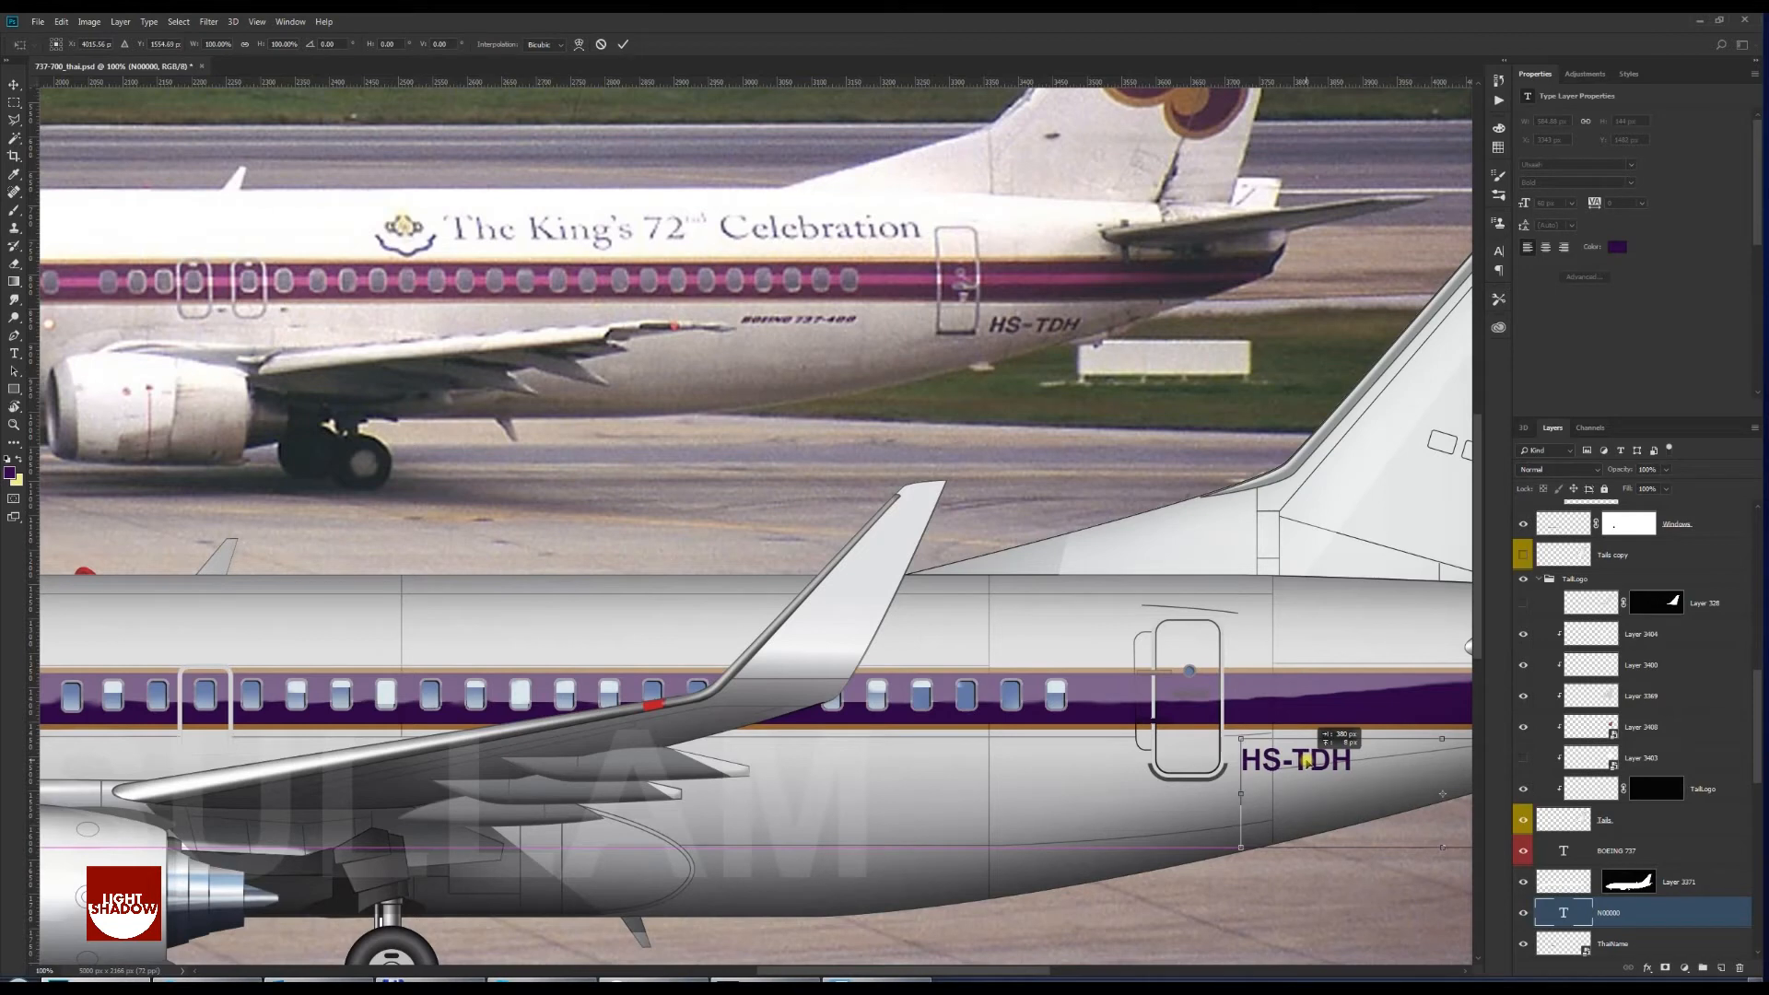
pyautogui.press('Return')
pyautogui.press('ctrl')
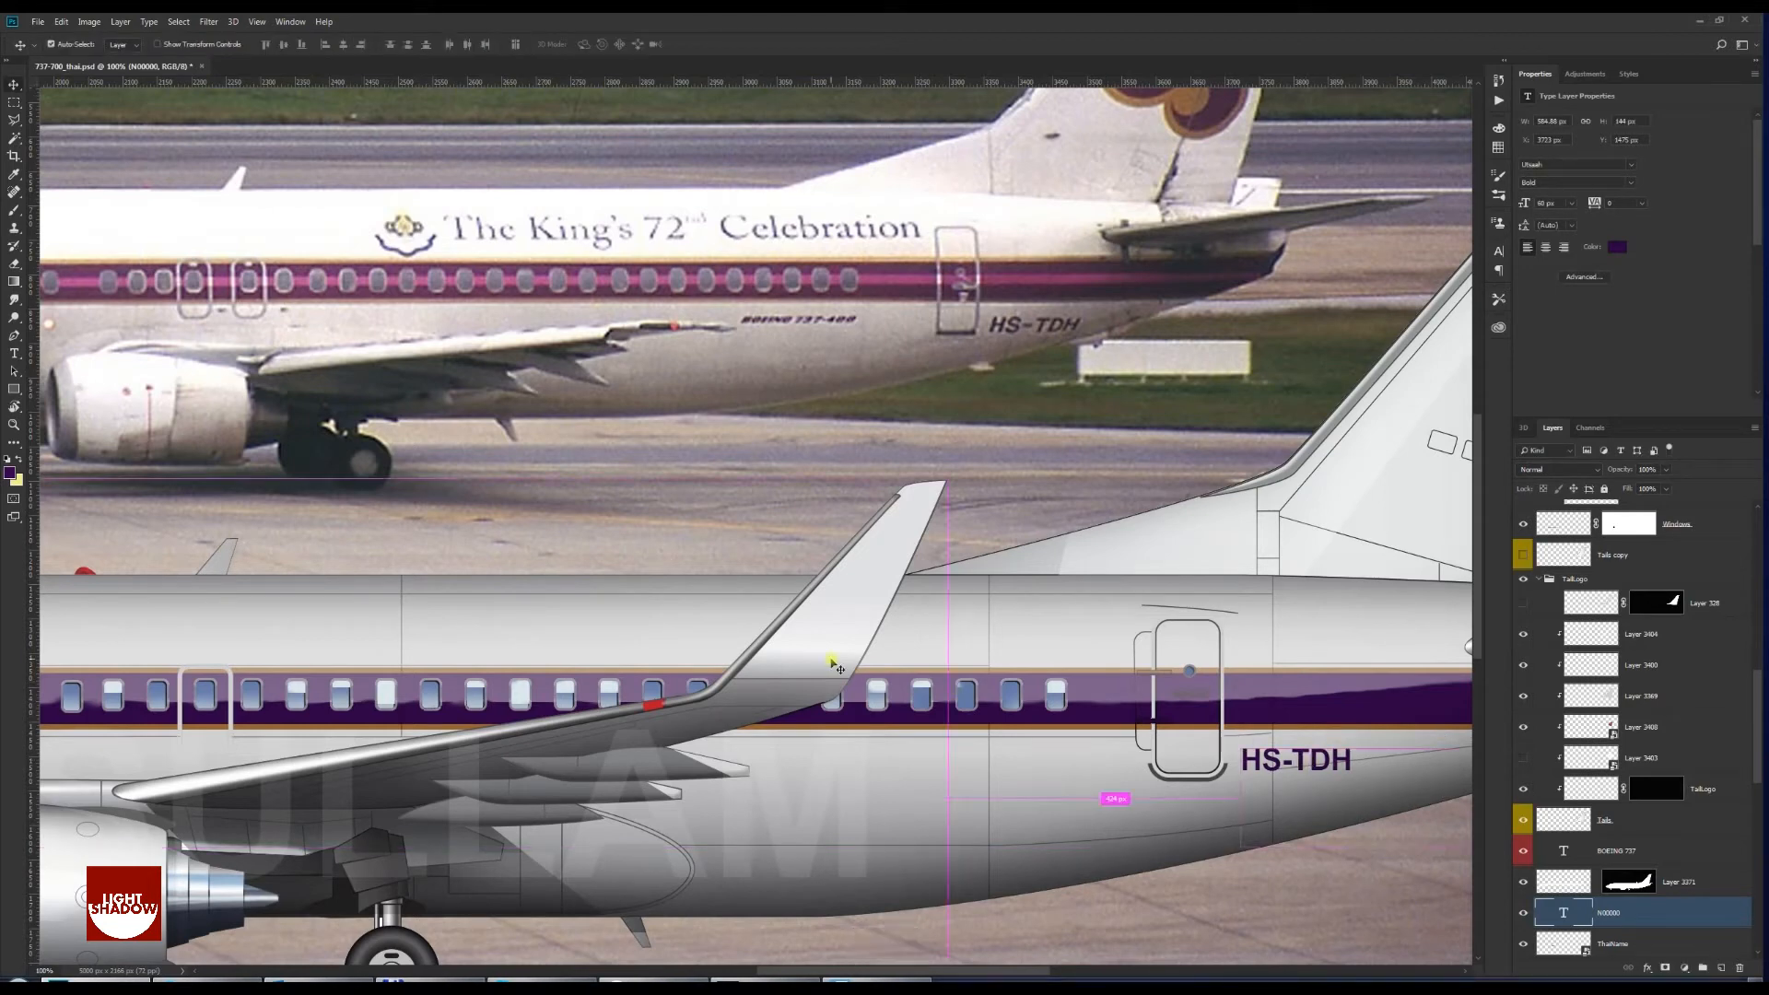
# Move the BOEING 737 lettering from the nose to below the stripe on the rear fuselage, ahead of the rear door
pyautogui.hotkey('ctrl', '-')
pyautogui.moveTo(770, 509); pyautogui.dragTo(958, 488)
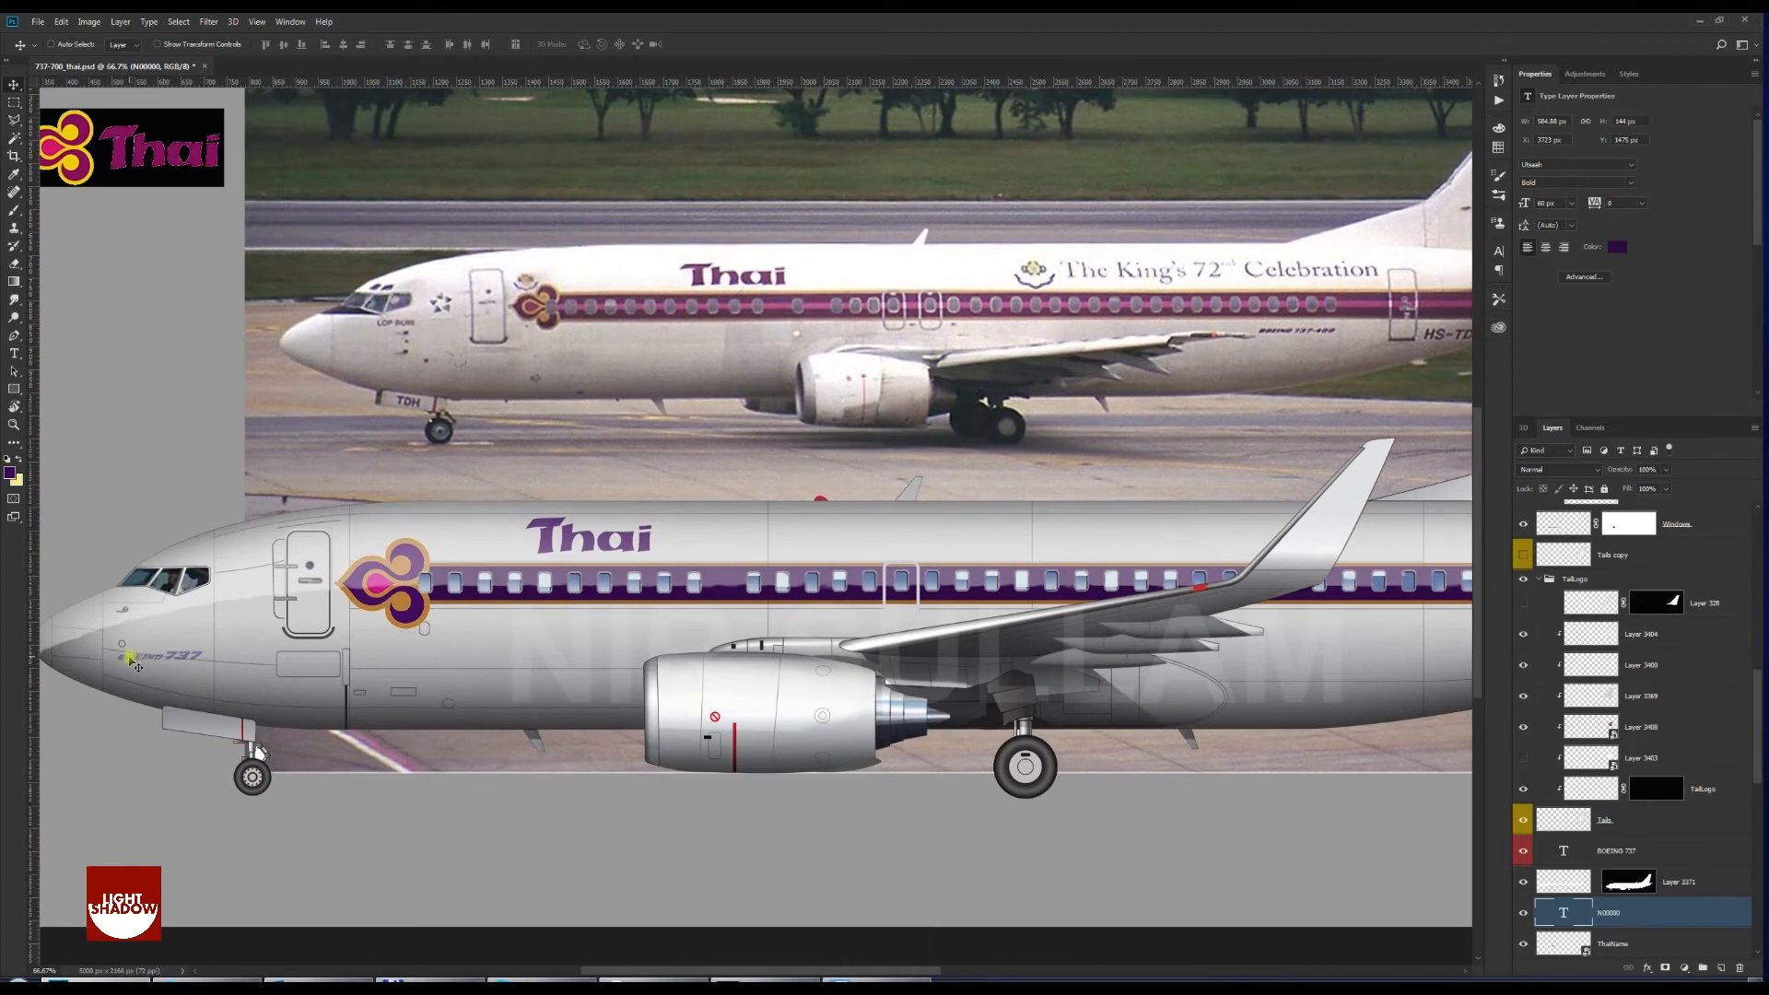
pyautogui.rightClick(131, 661)
pyautogui.click(138, 669)
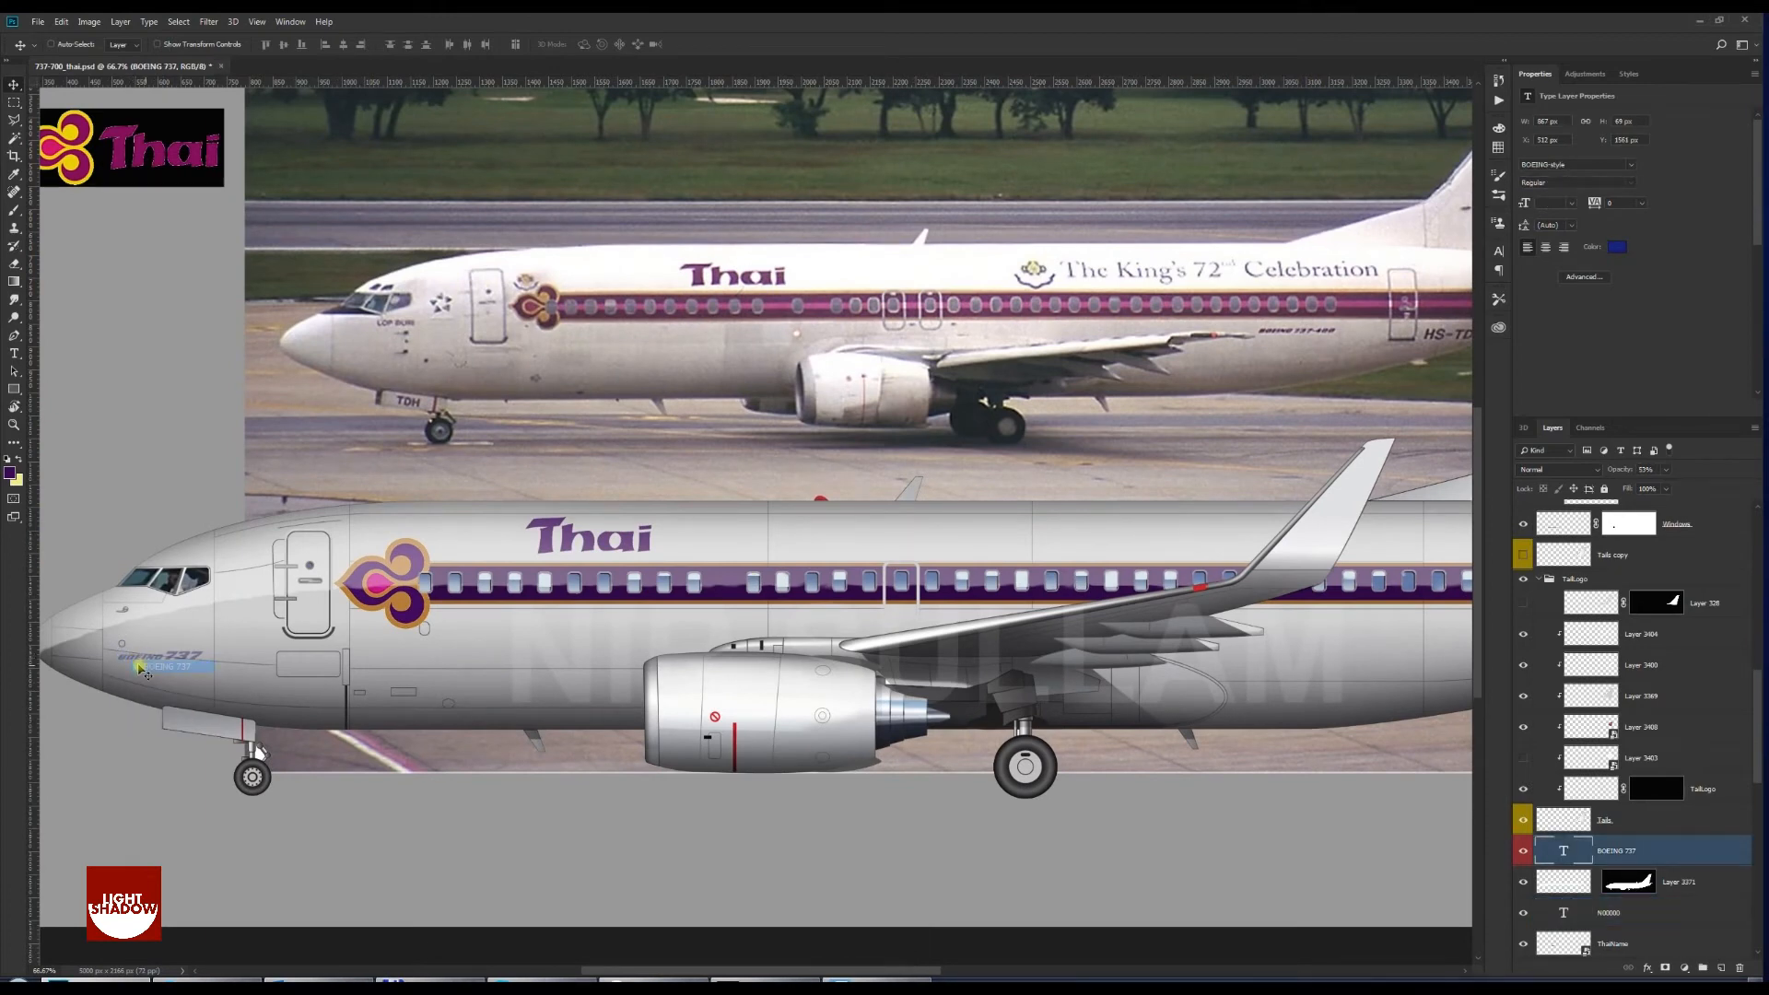
pyautogui.moveTo(138, 671); pyautogui.dragTo(1341, 668)
pyautogui.press('space')
pyautogui.moveTo(1142, 690); pyautogui.dragTo(628, 649)
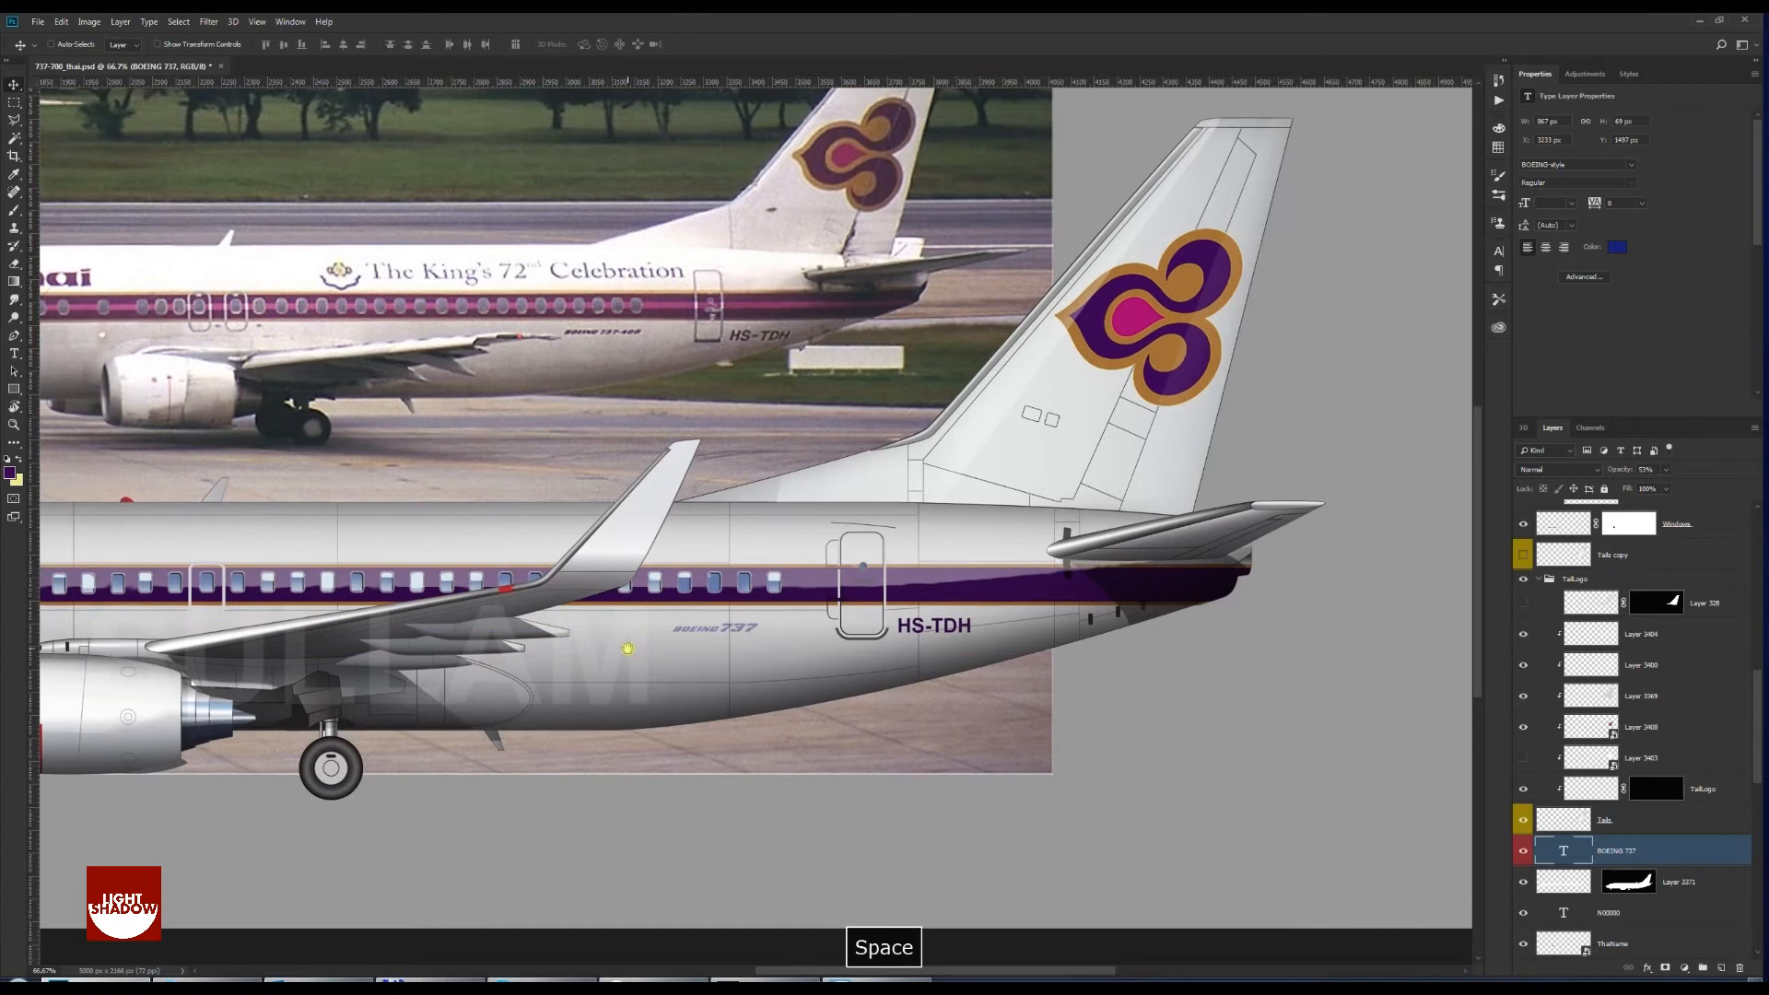
pyautogui.hotkey('ctrl', '+')
pyautogui.moveTo(426, 505); pyautogui.dragTo(461, 529)
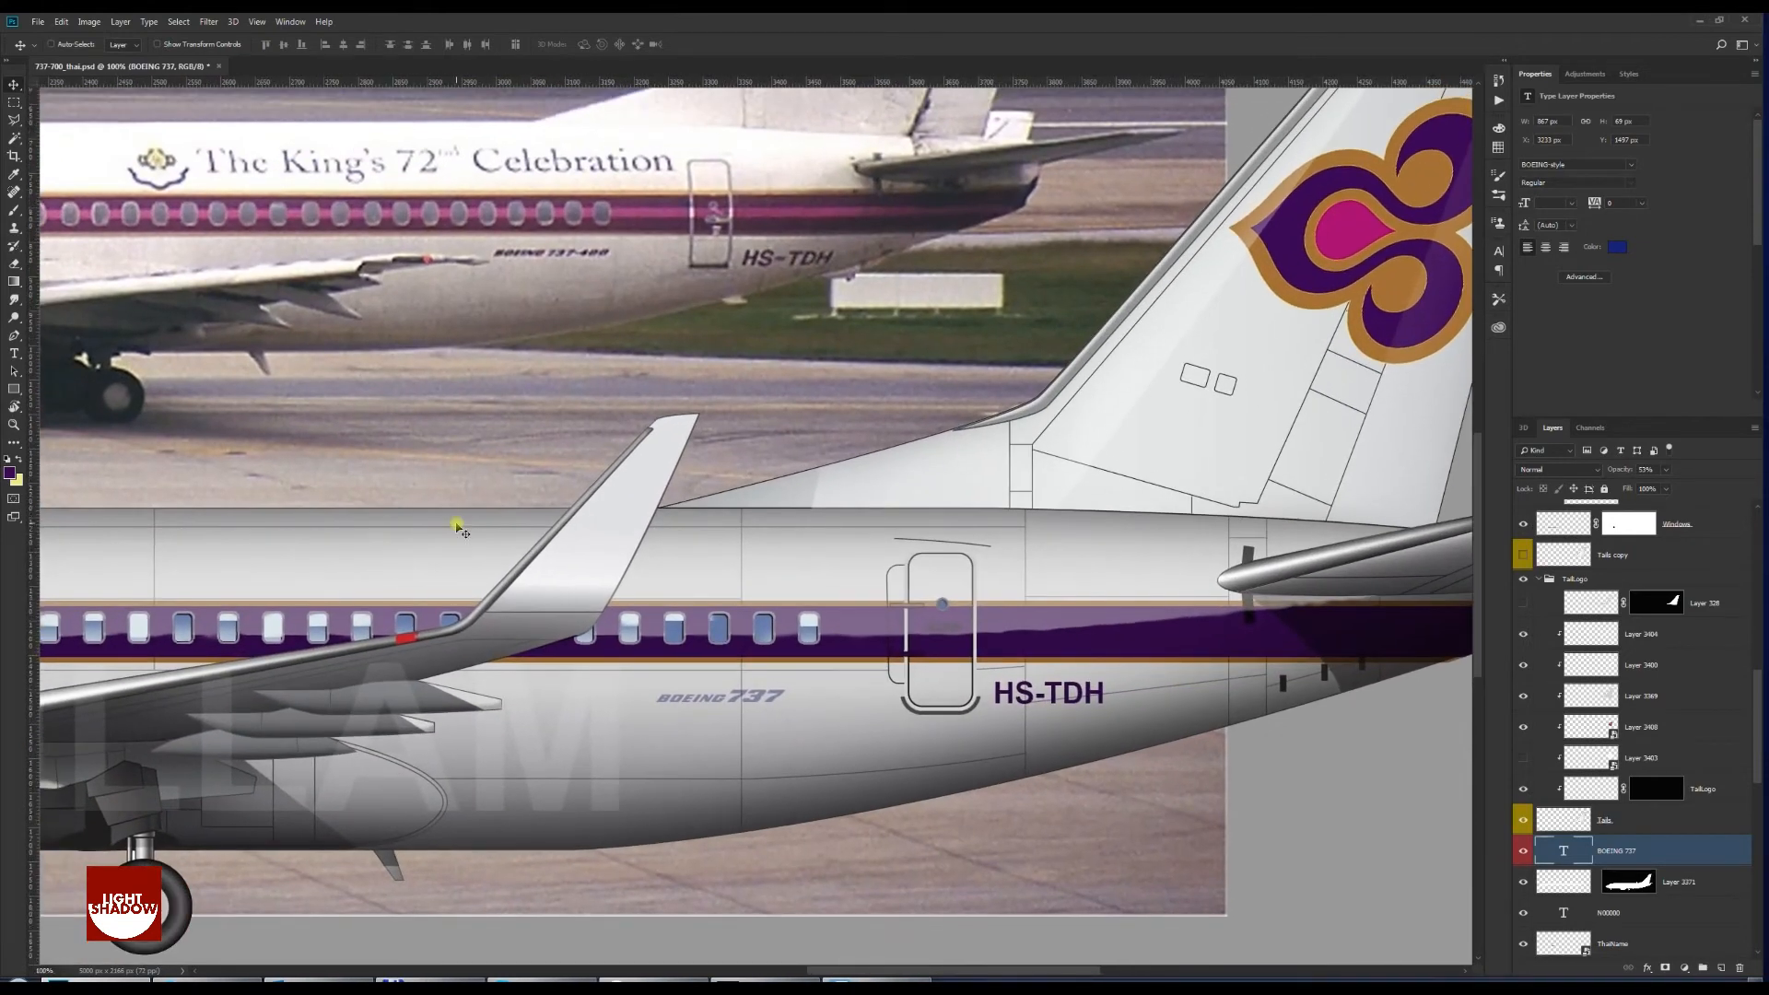
pyautogui.moveTo(679, 704); pyautogui.dragTo(702, 700)
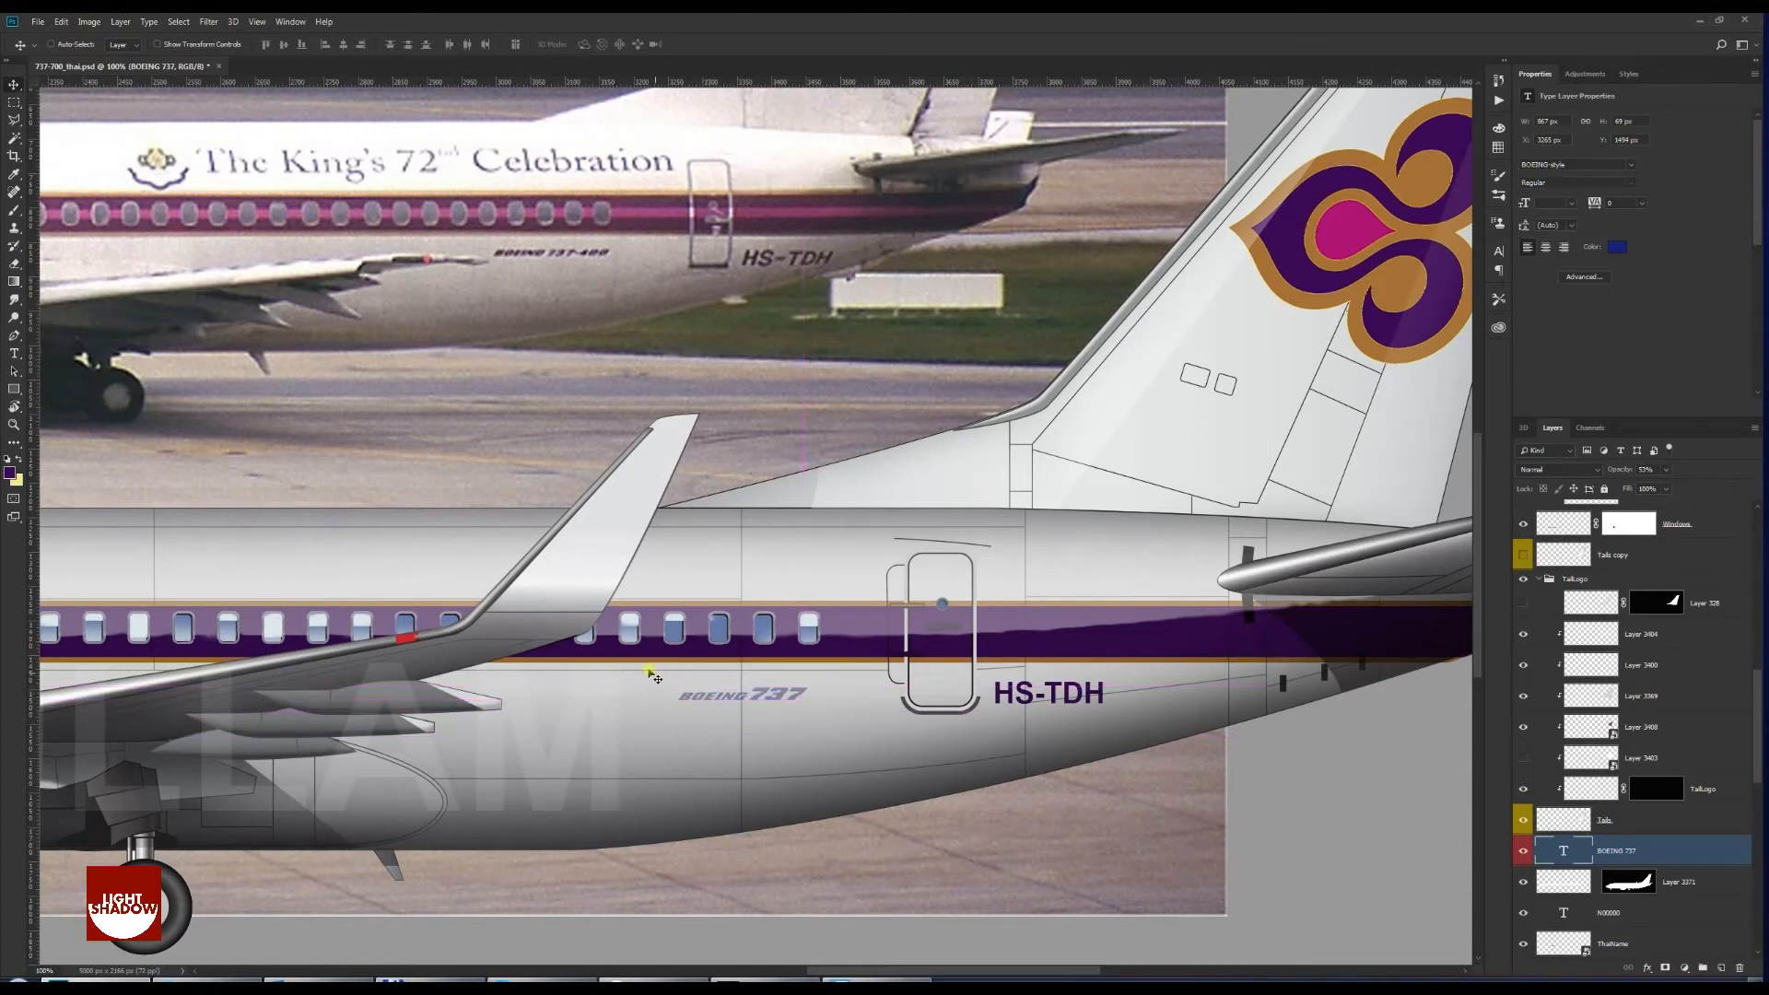
# Recolour the BOEING 737 lettering with the stripe's dark purple, set its layer opacity to 100%, and save the document
pyautogui.press('t')
pyautogui.doubleClick(691, 699)
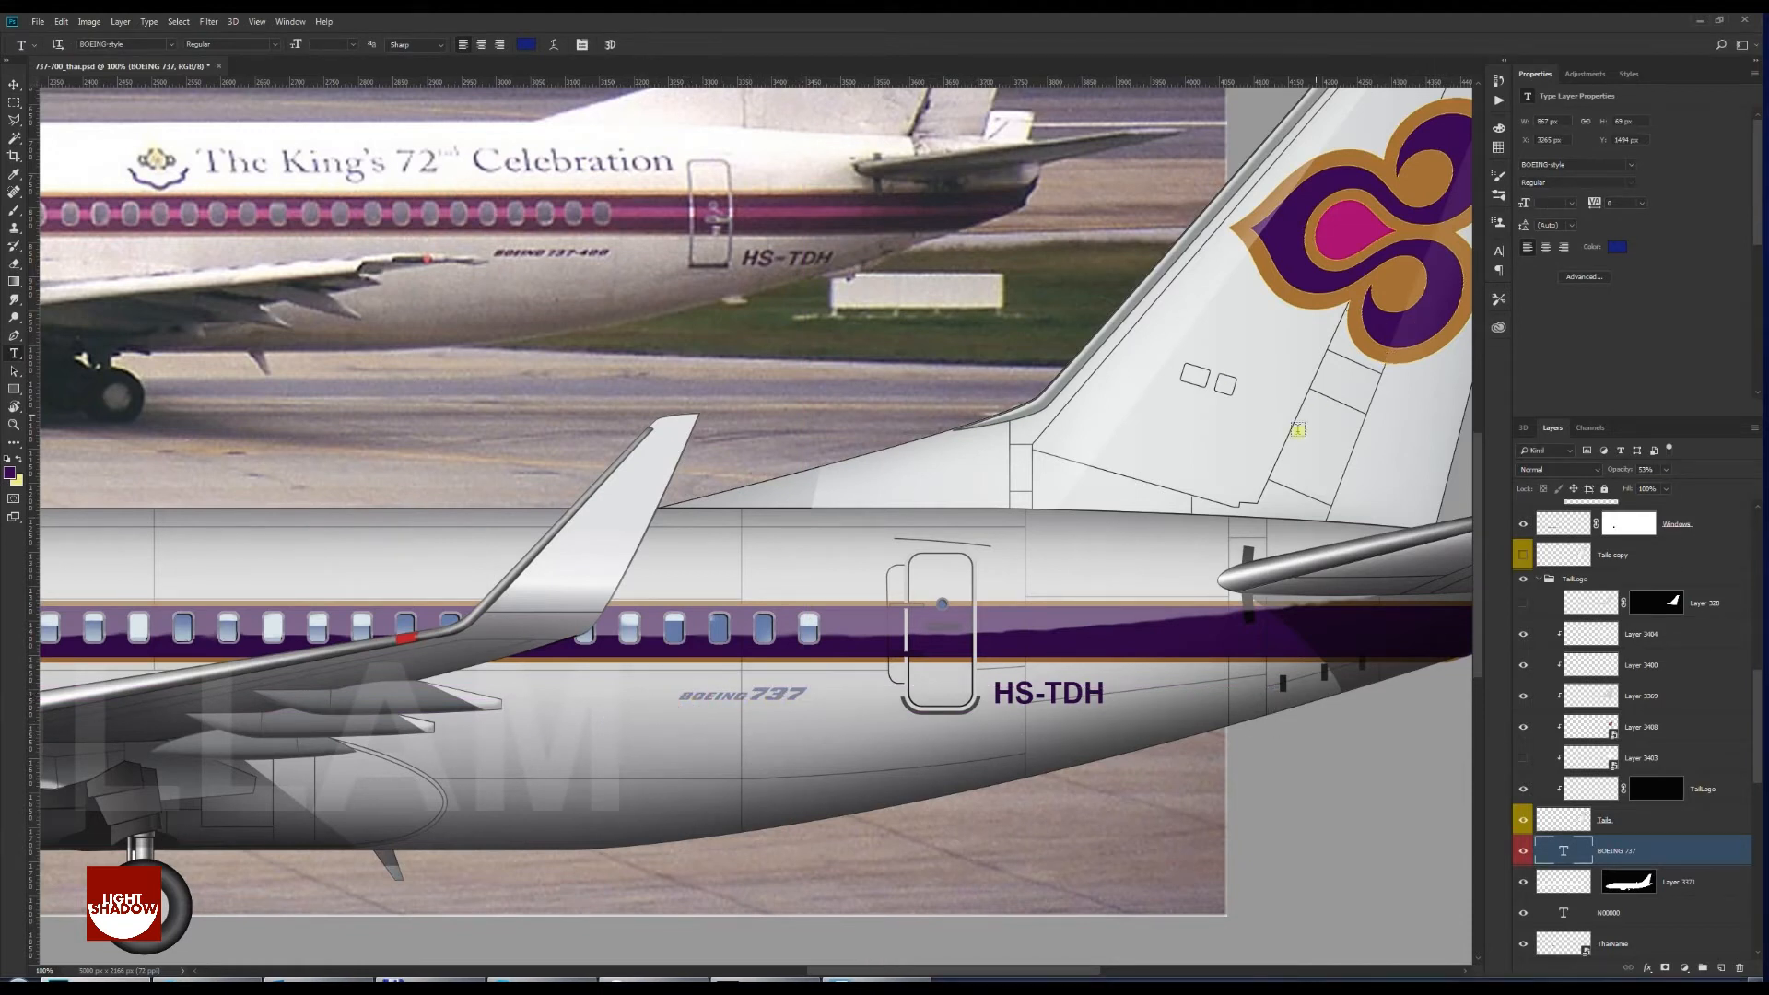
pyautogui.click(1618, 249)
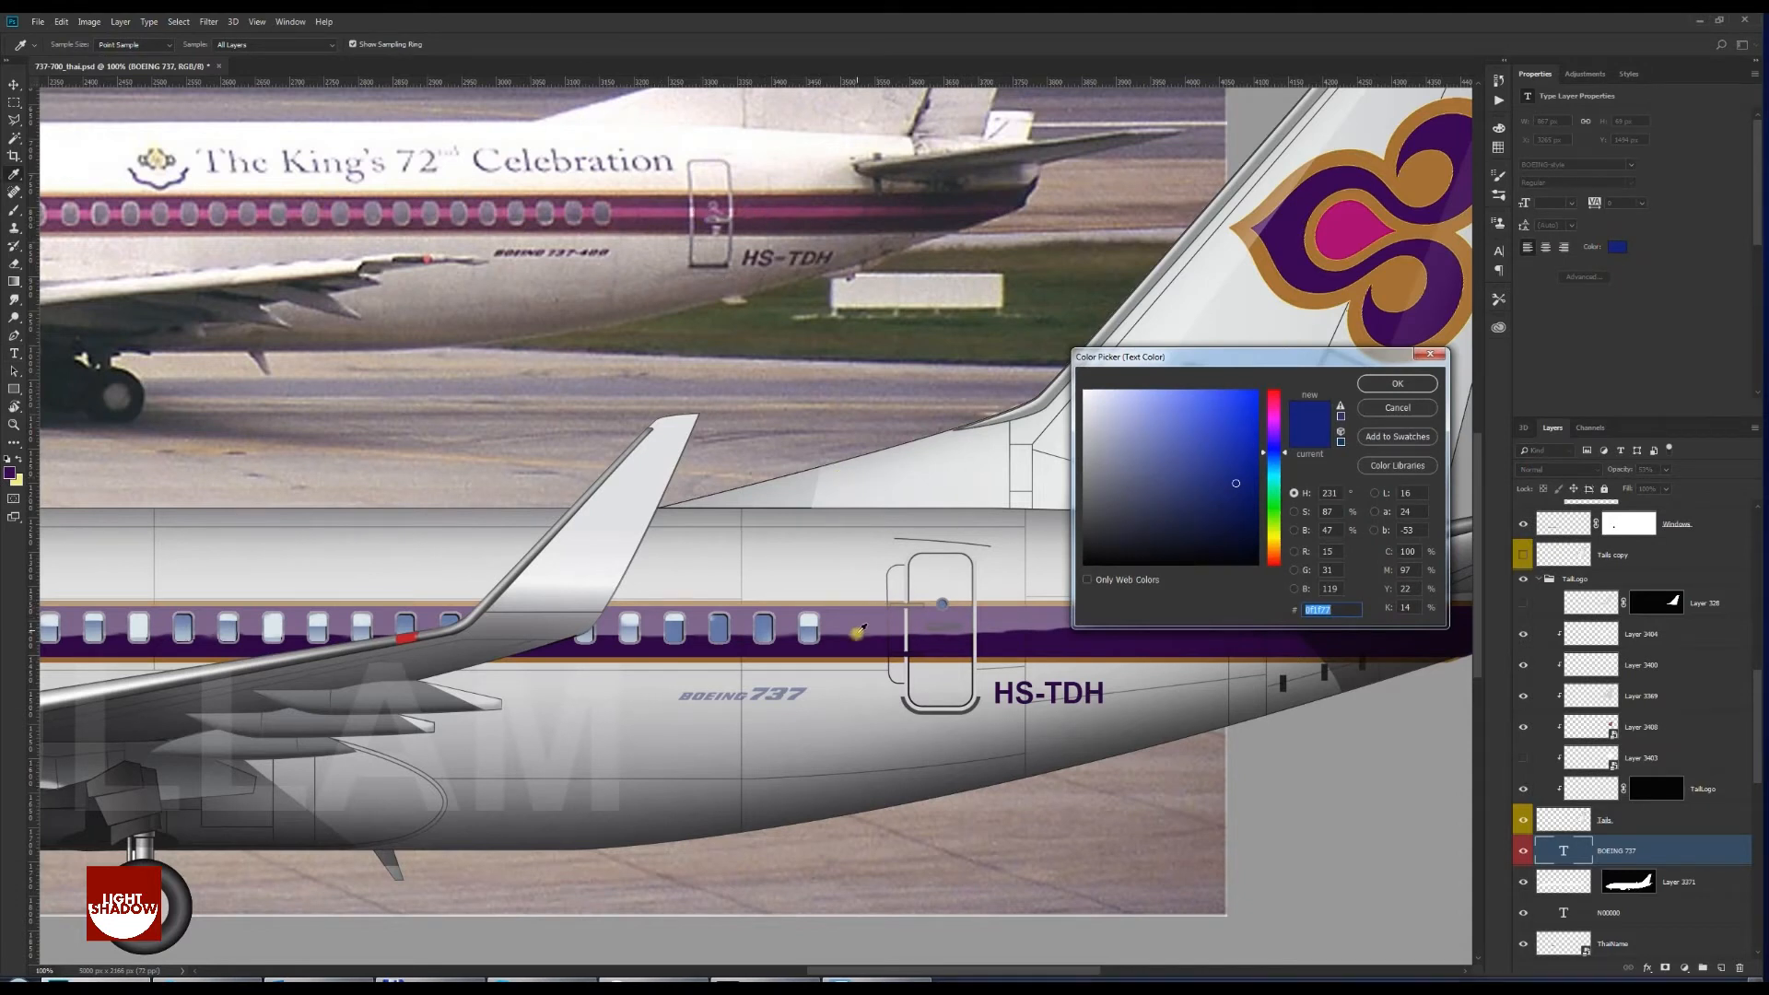
pyautogui.click(854, 643)
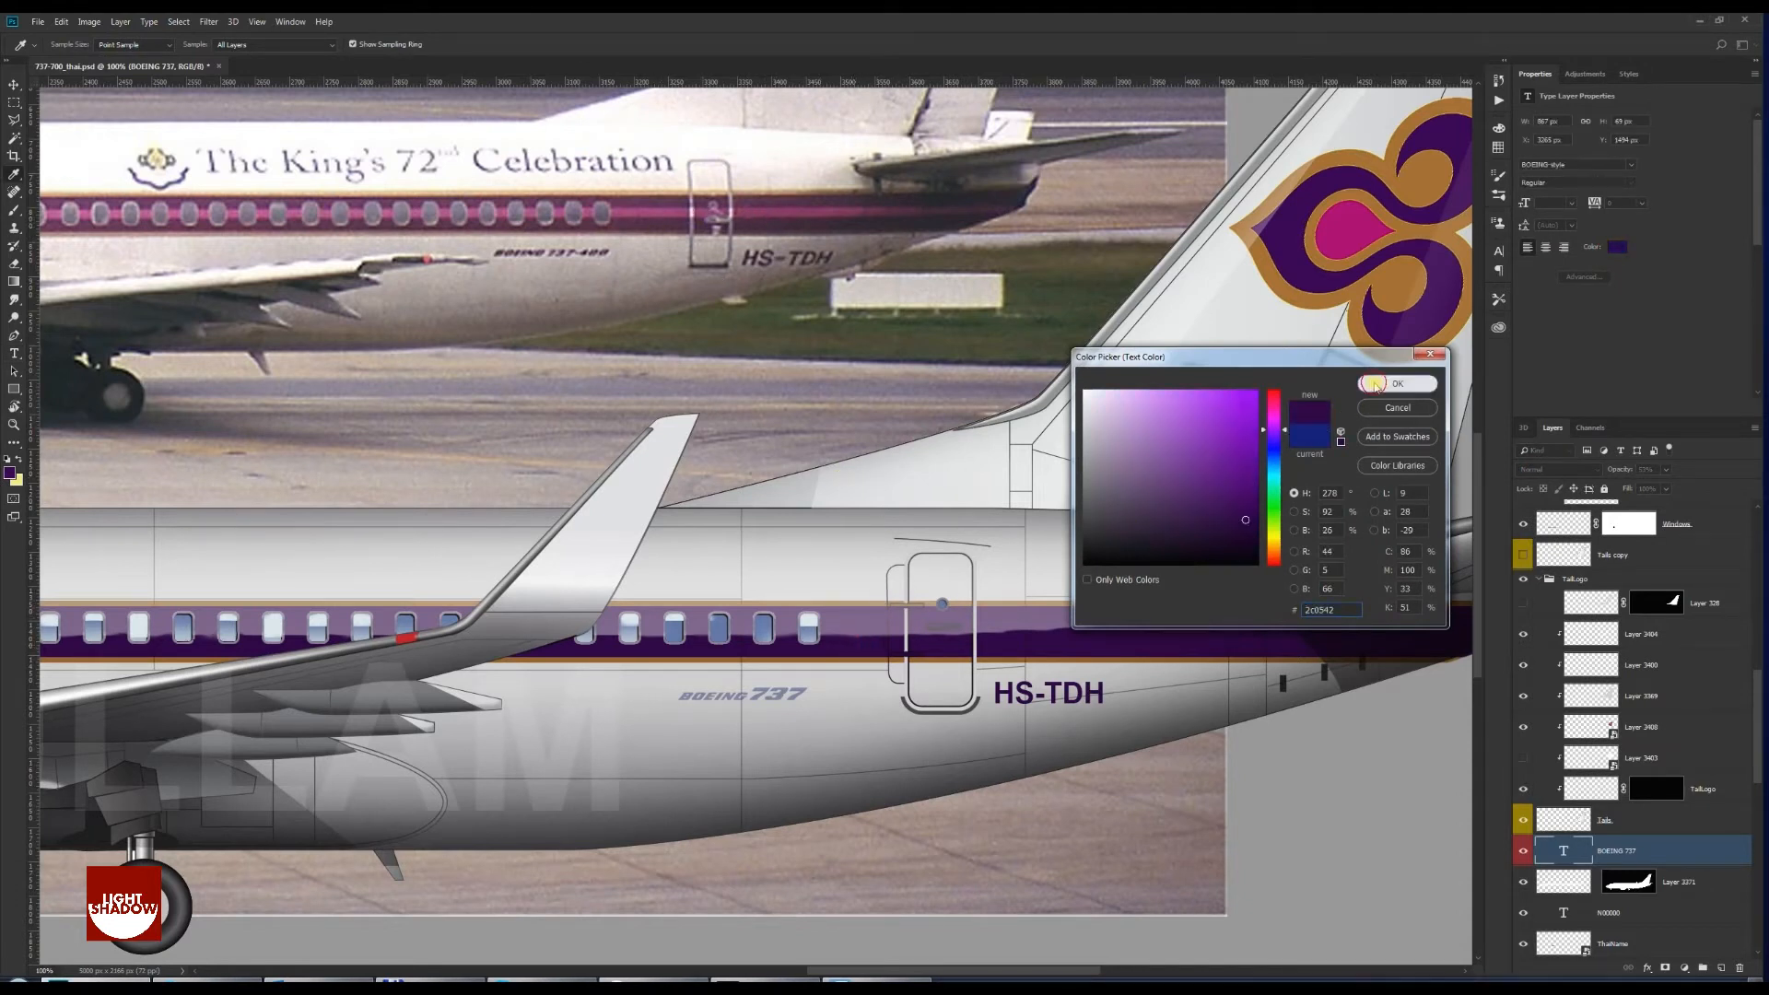
pyautogui.click(1374, 382)
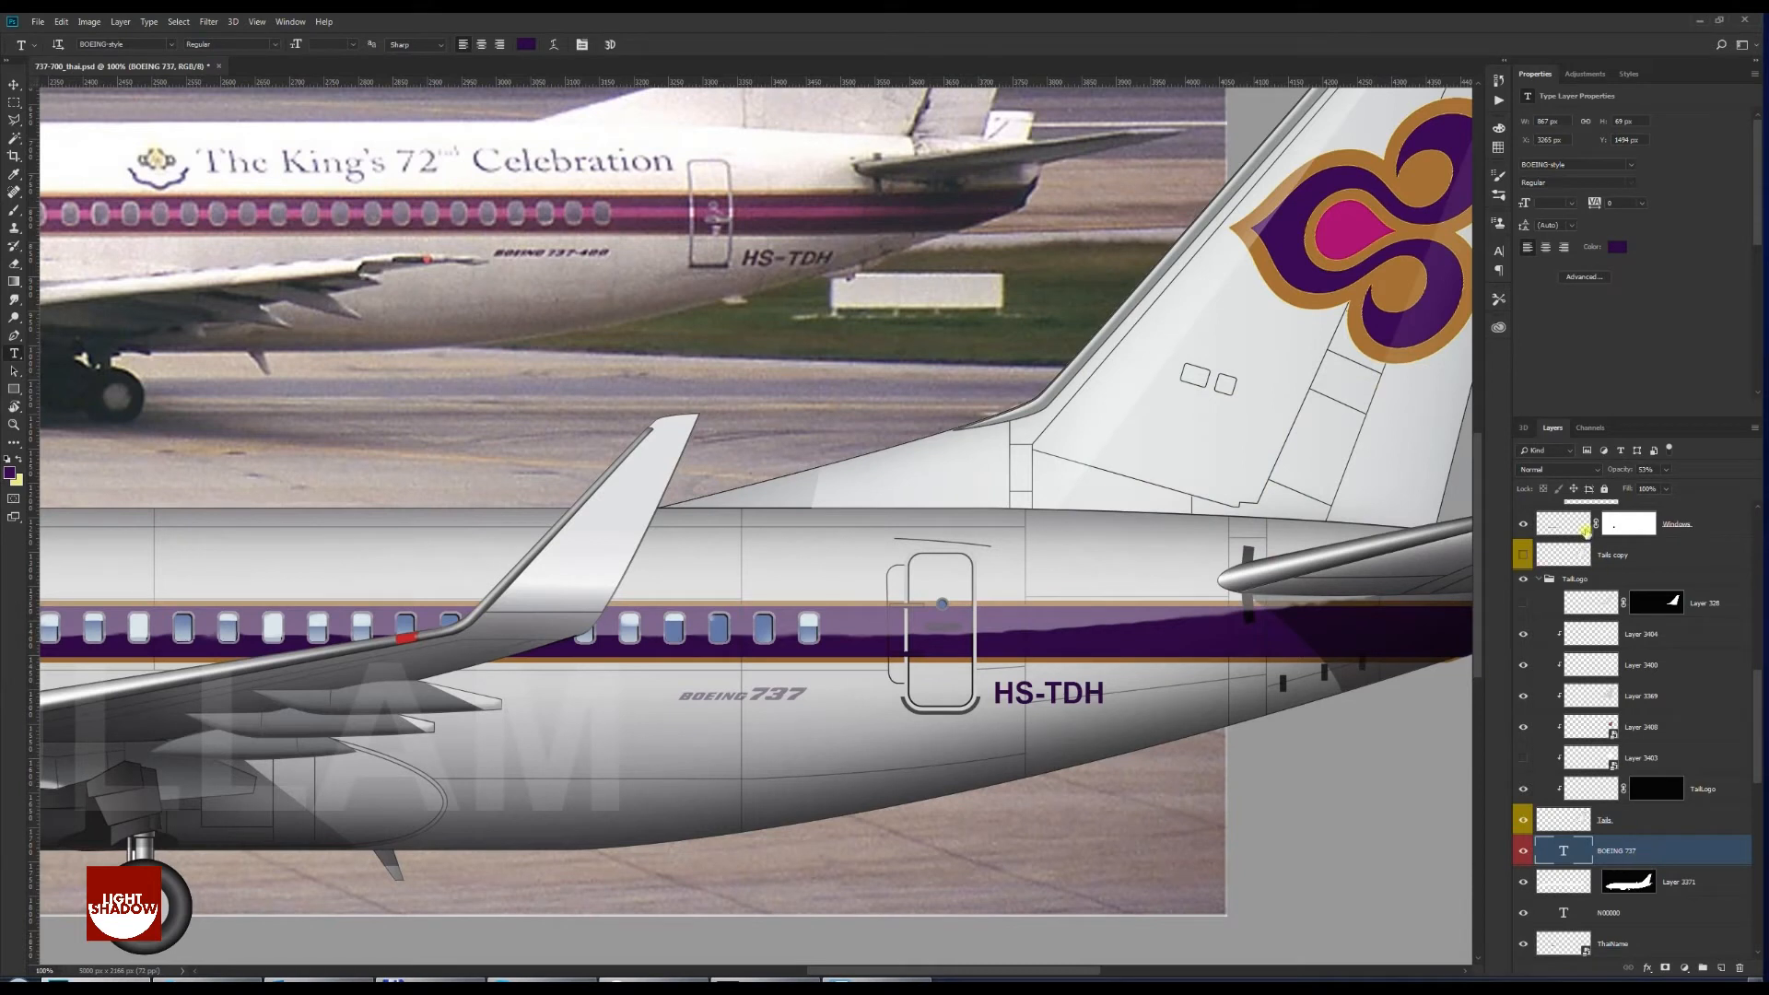
pyautogui.moveTo(1623, 473); pyautogui.dragTo(1683, 472)
pyautogui.hotkey('ctrl', 's')
# Delete the layer holding the black Thai logo reference image beside the airliner photo
pyautogui.hotkey('ctrl', '-')
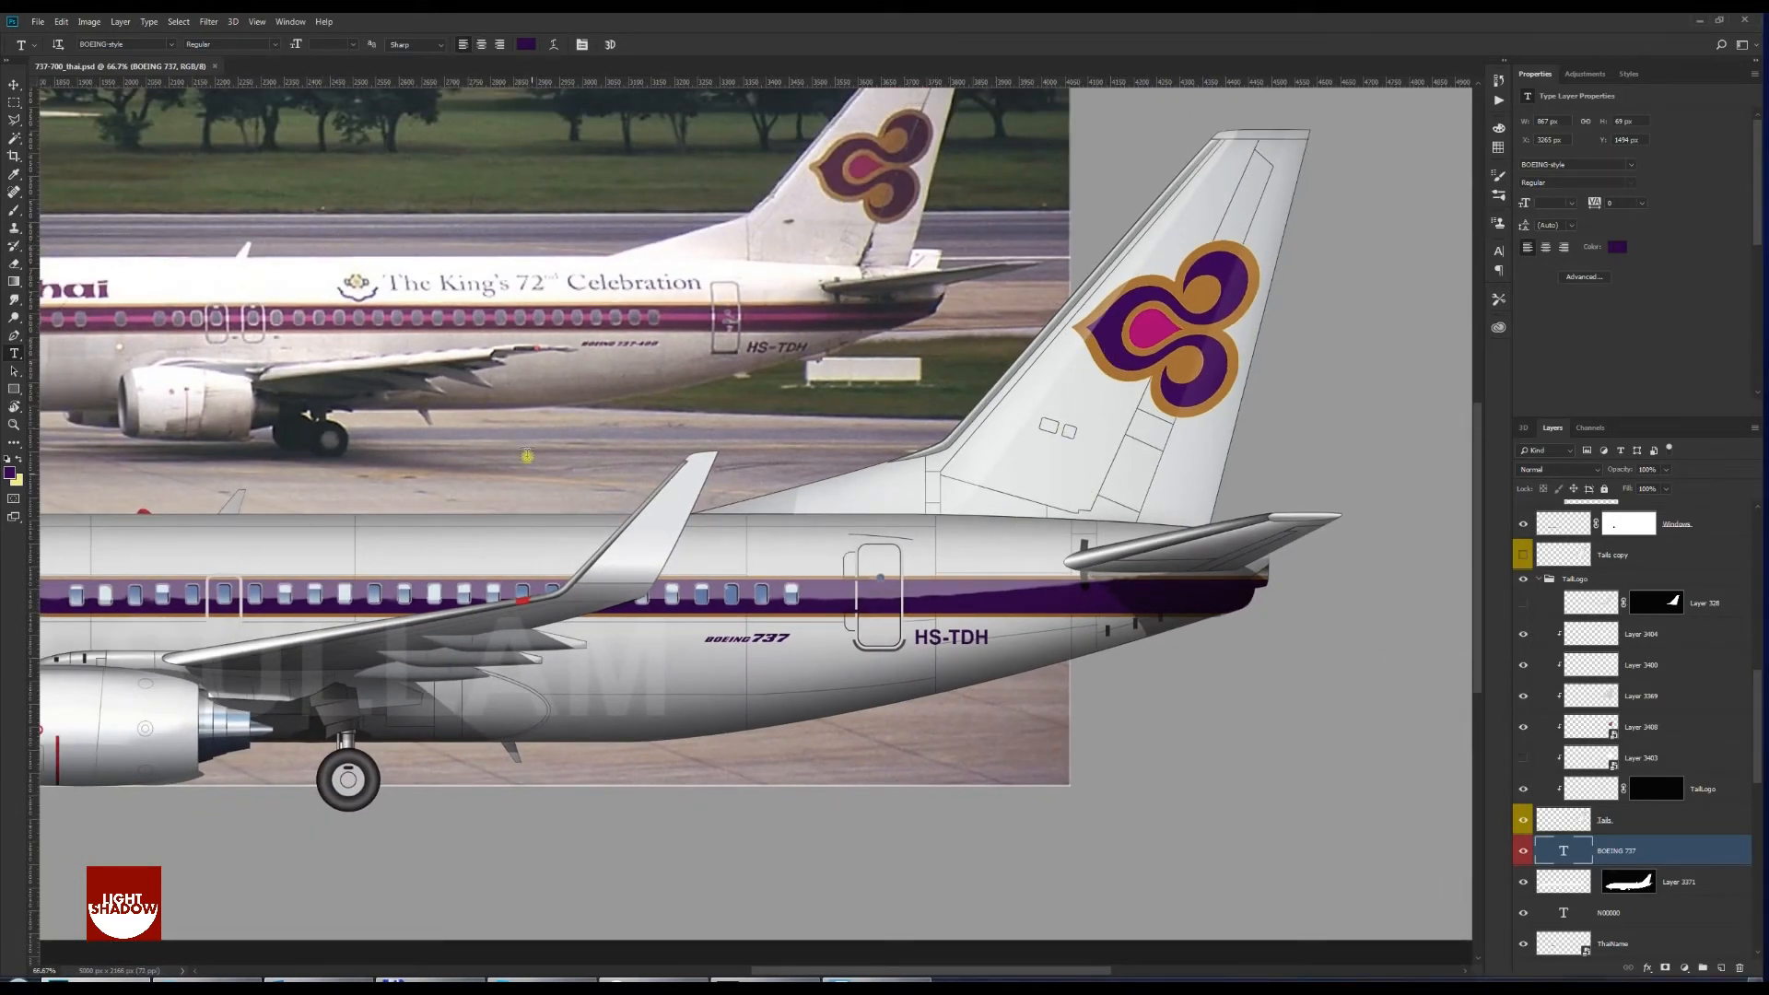
pyautogui.press('v')
pyautogui.press('space')
pyautogui.moveTo(556, 525); pyautogui.dragTo(893, 551)
pyautogui.moveTo(462, 563); pyautogui.dragTo(738, 573)
pyautogui.moveTo(514, 582); pyautogui.dragTo(702, 574)
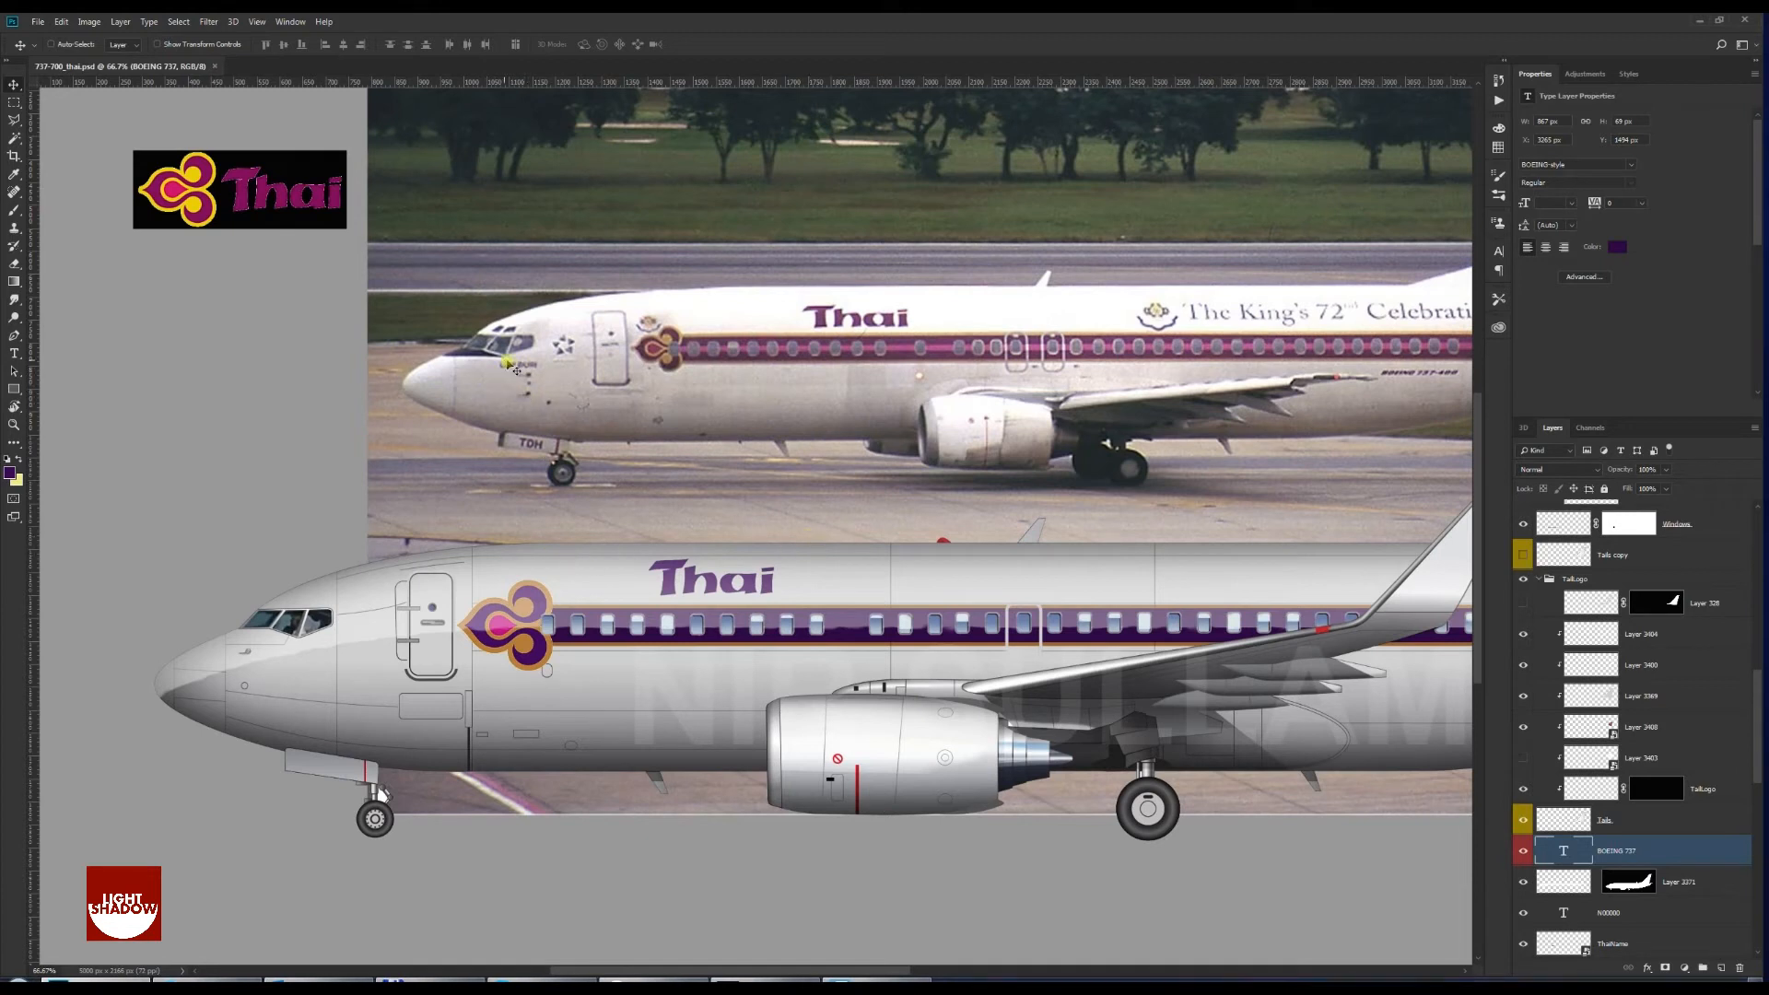
pyautogui.rightClick(287, 212)
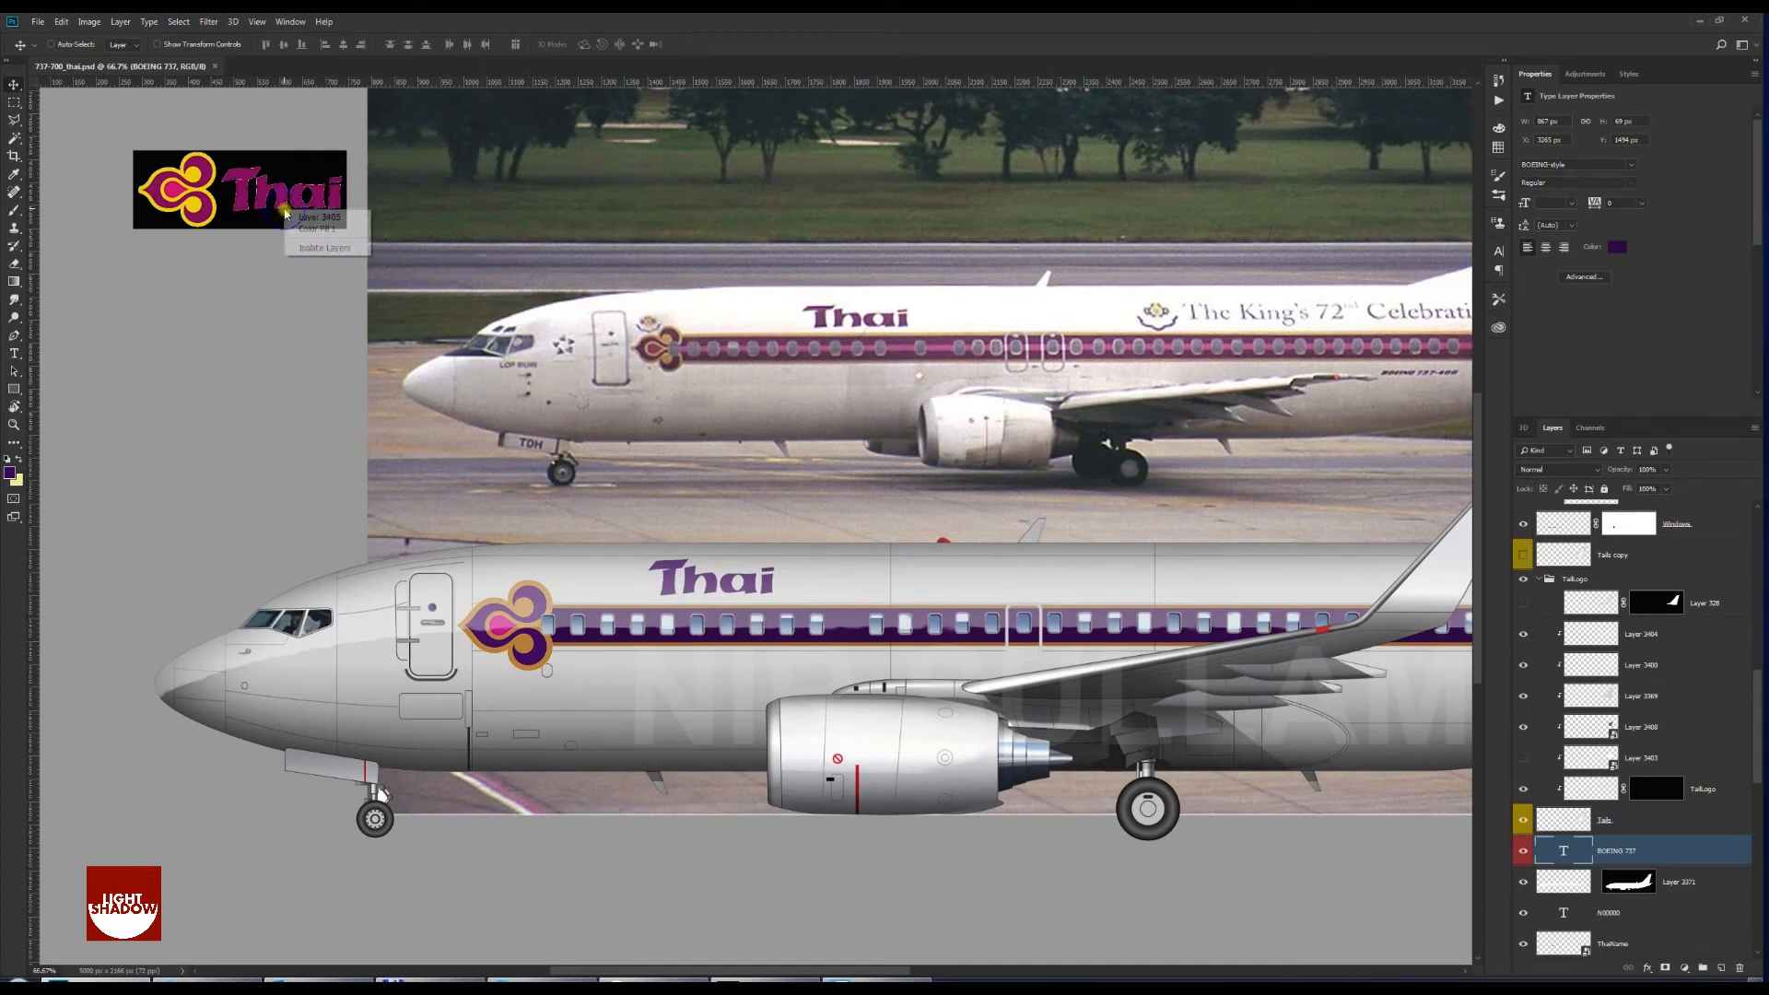
pyautogui.click(301, 219)
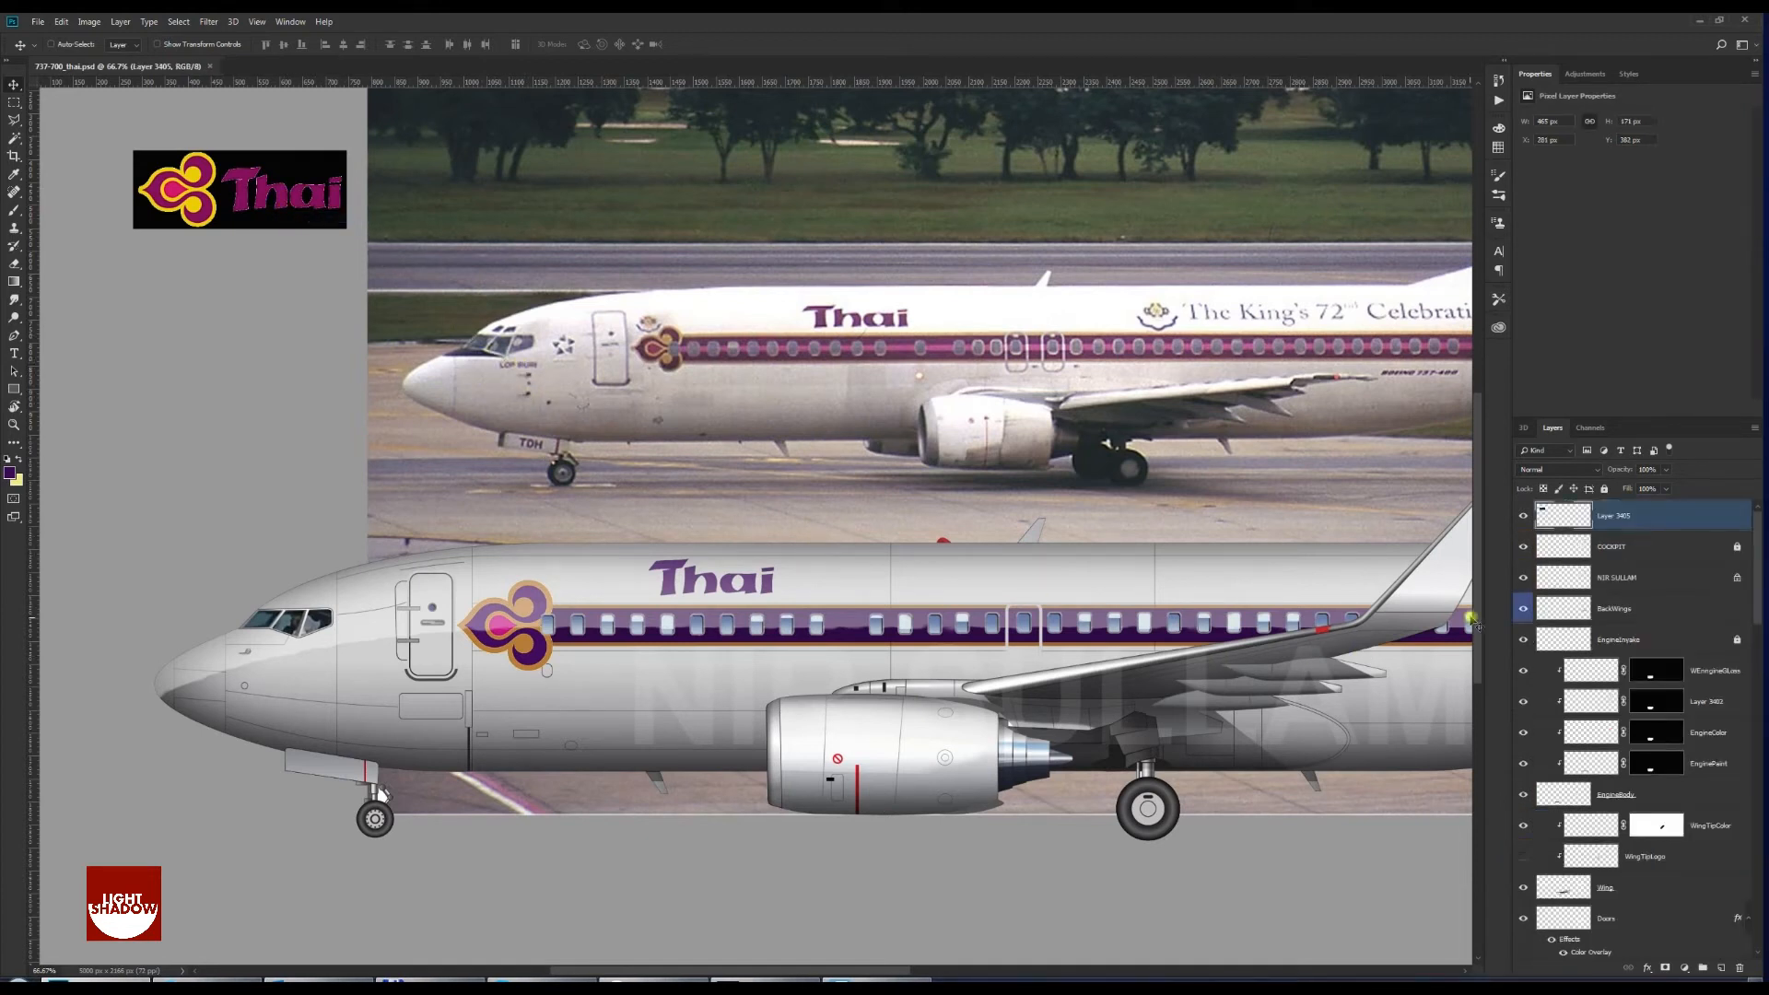
pyautogui.click(1739, 969)
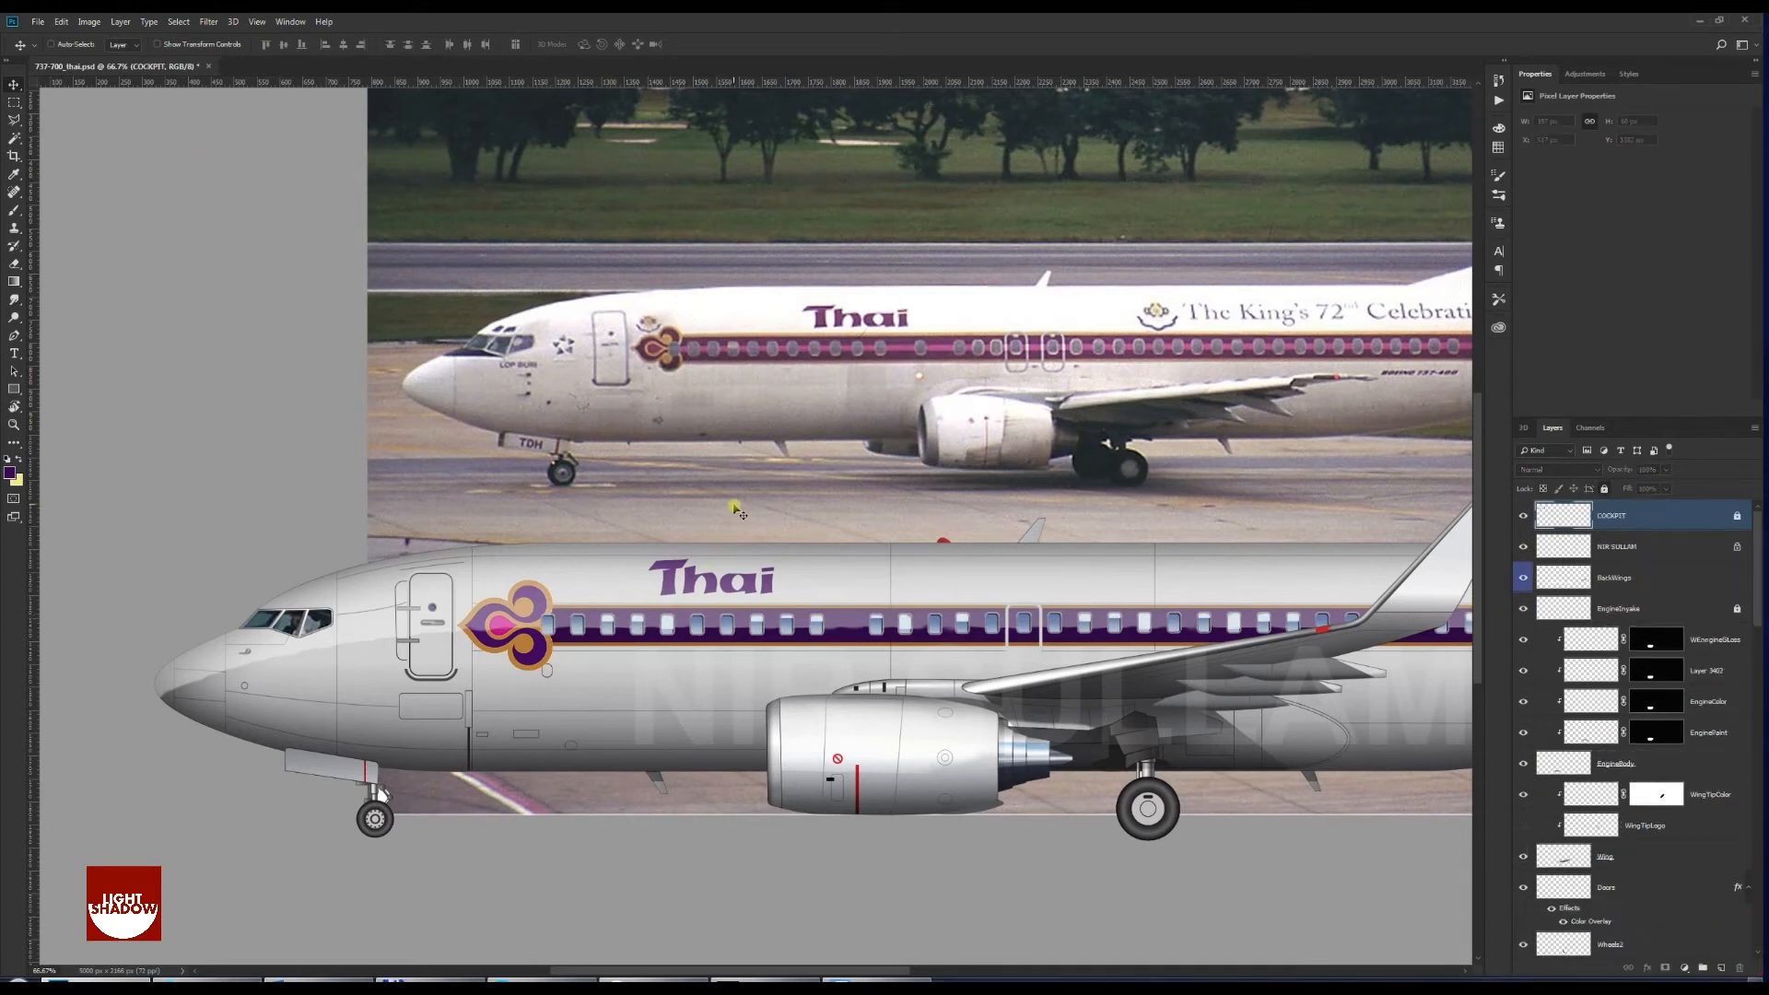
# Add a new empty layer directly above Layer 3408 copy for painting the nose markings
pyautogui.moveTo(191, 631); pyautogui.dragTo(398, 612)
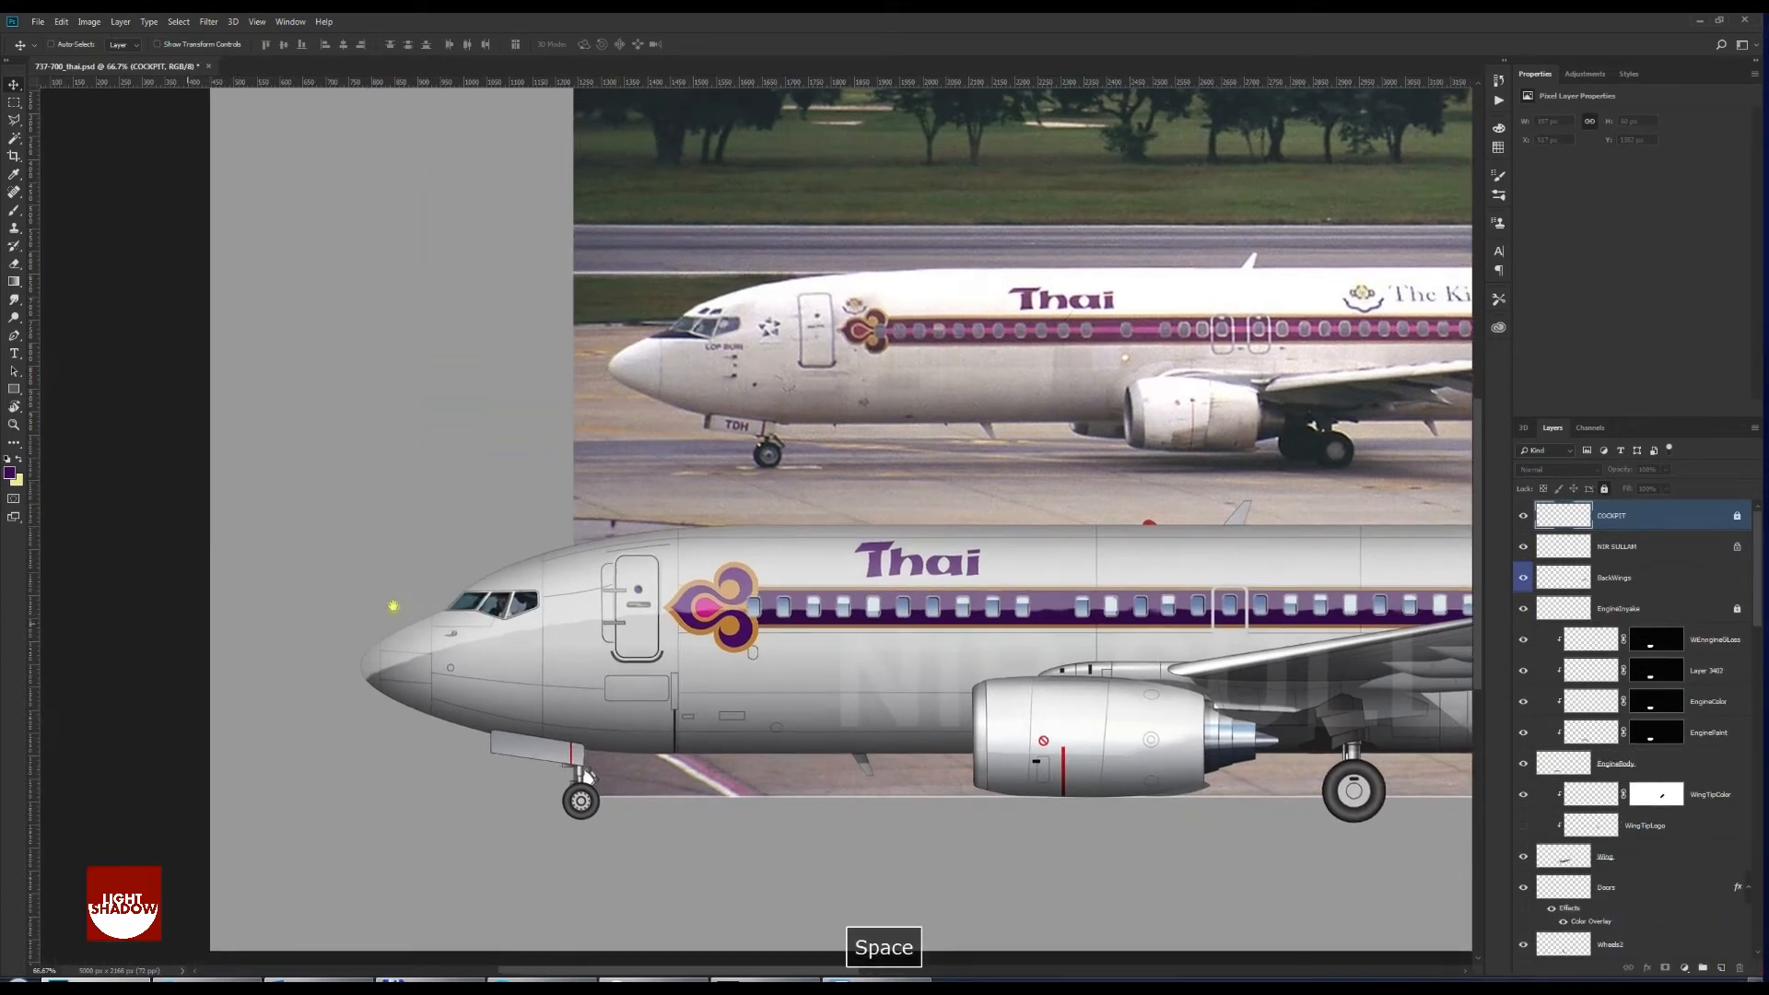
pyautogui.rightClick(429, 630)
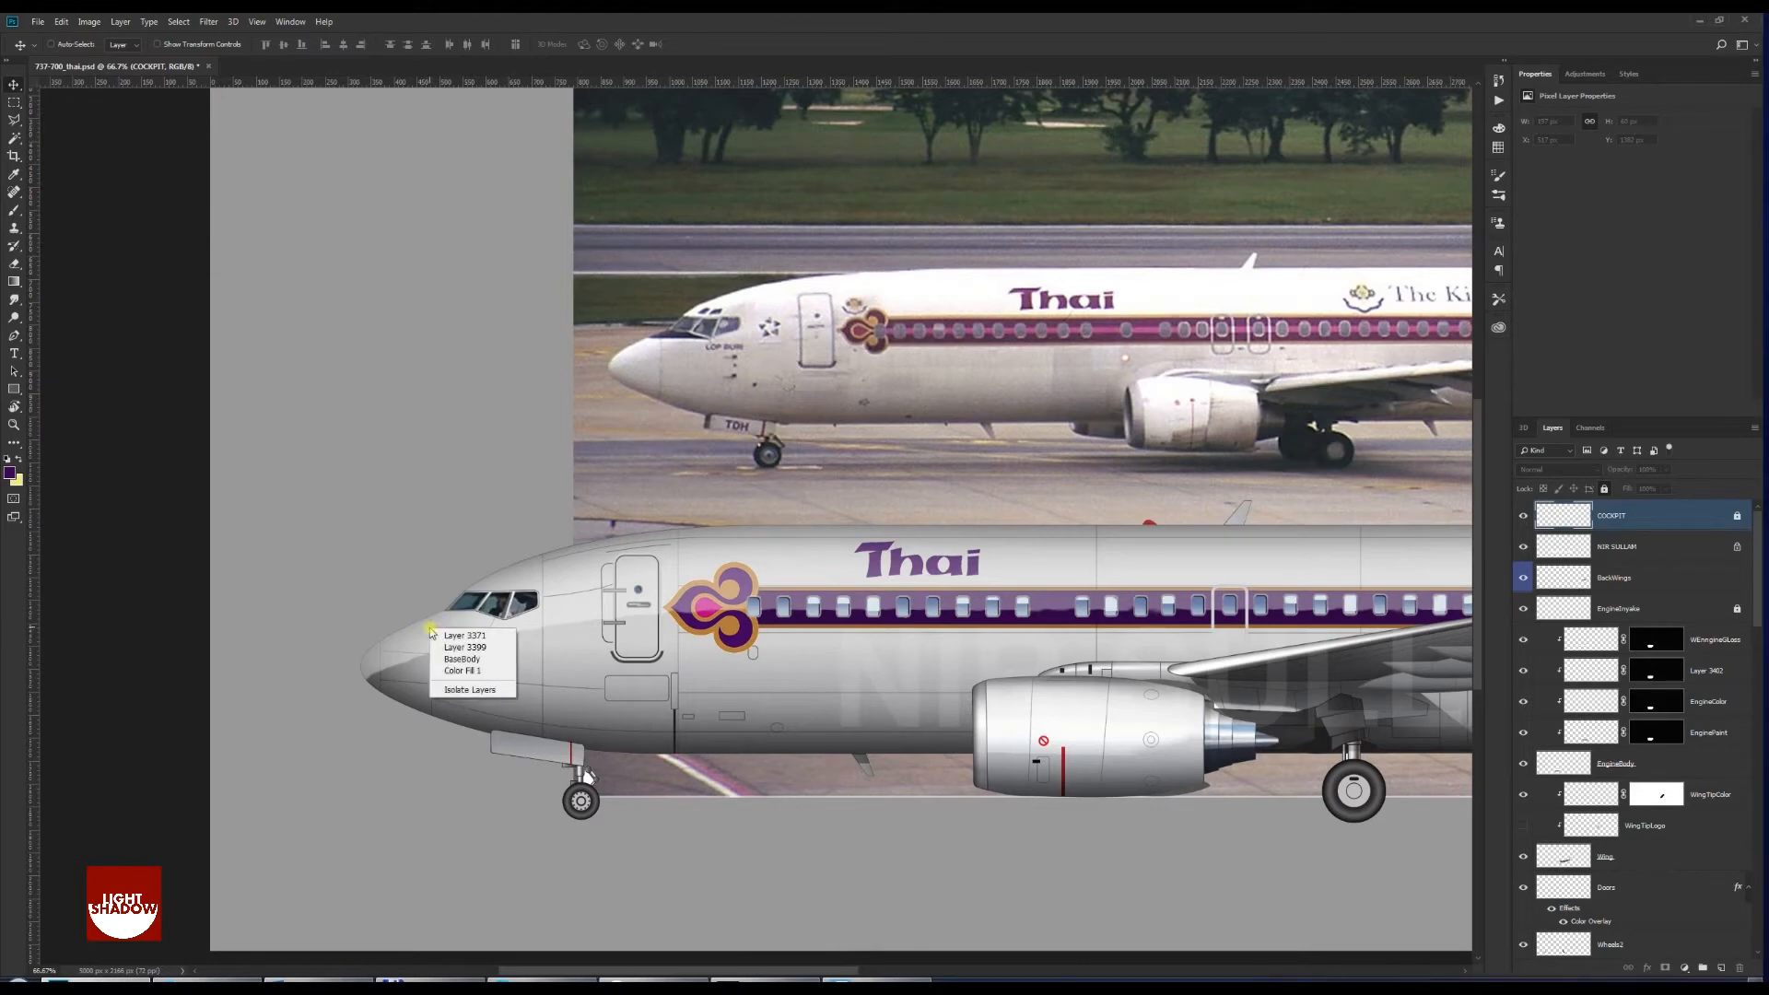
pyautogui.click(385, 590)
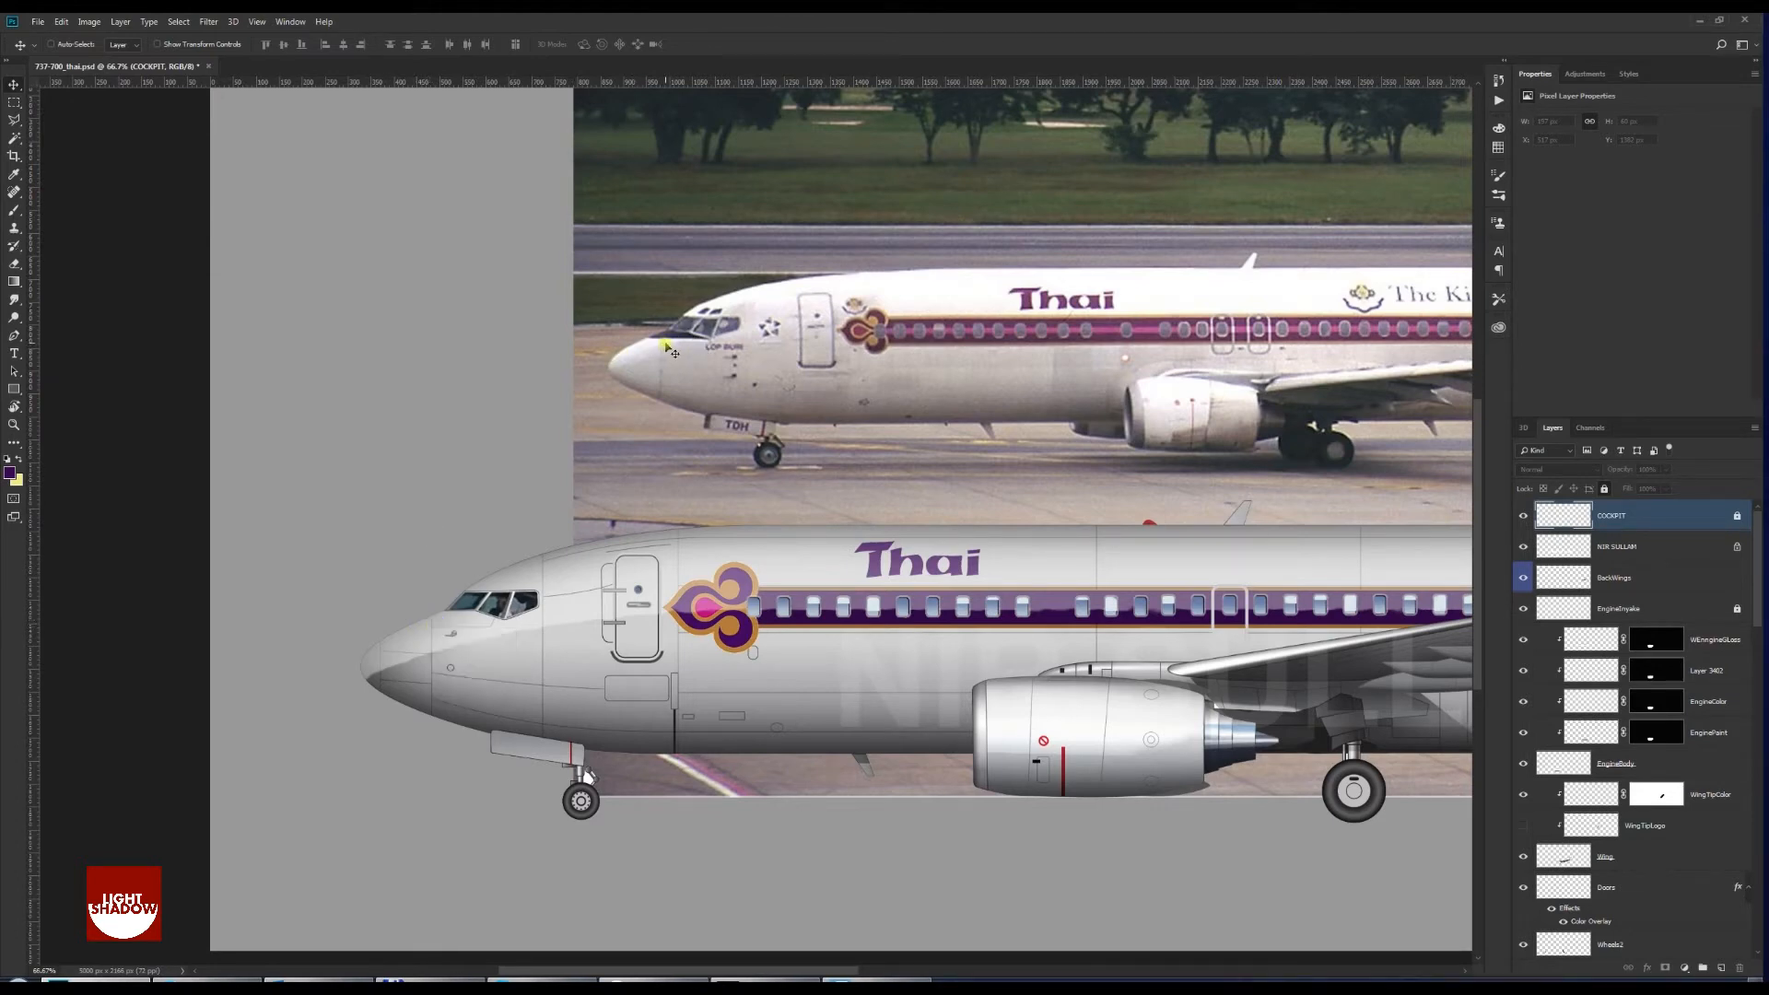
pyautogui.hotkey('ctrl', '+')
pyautogui.moveTo(285, 522); pyautogui.dragTo(507, 494)
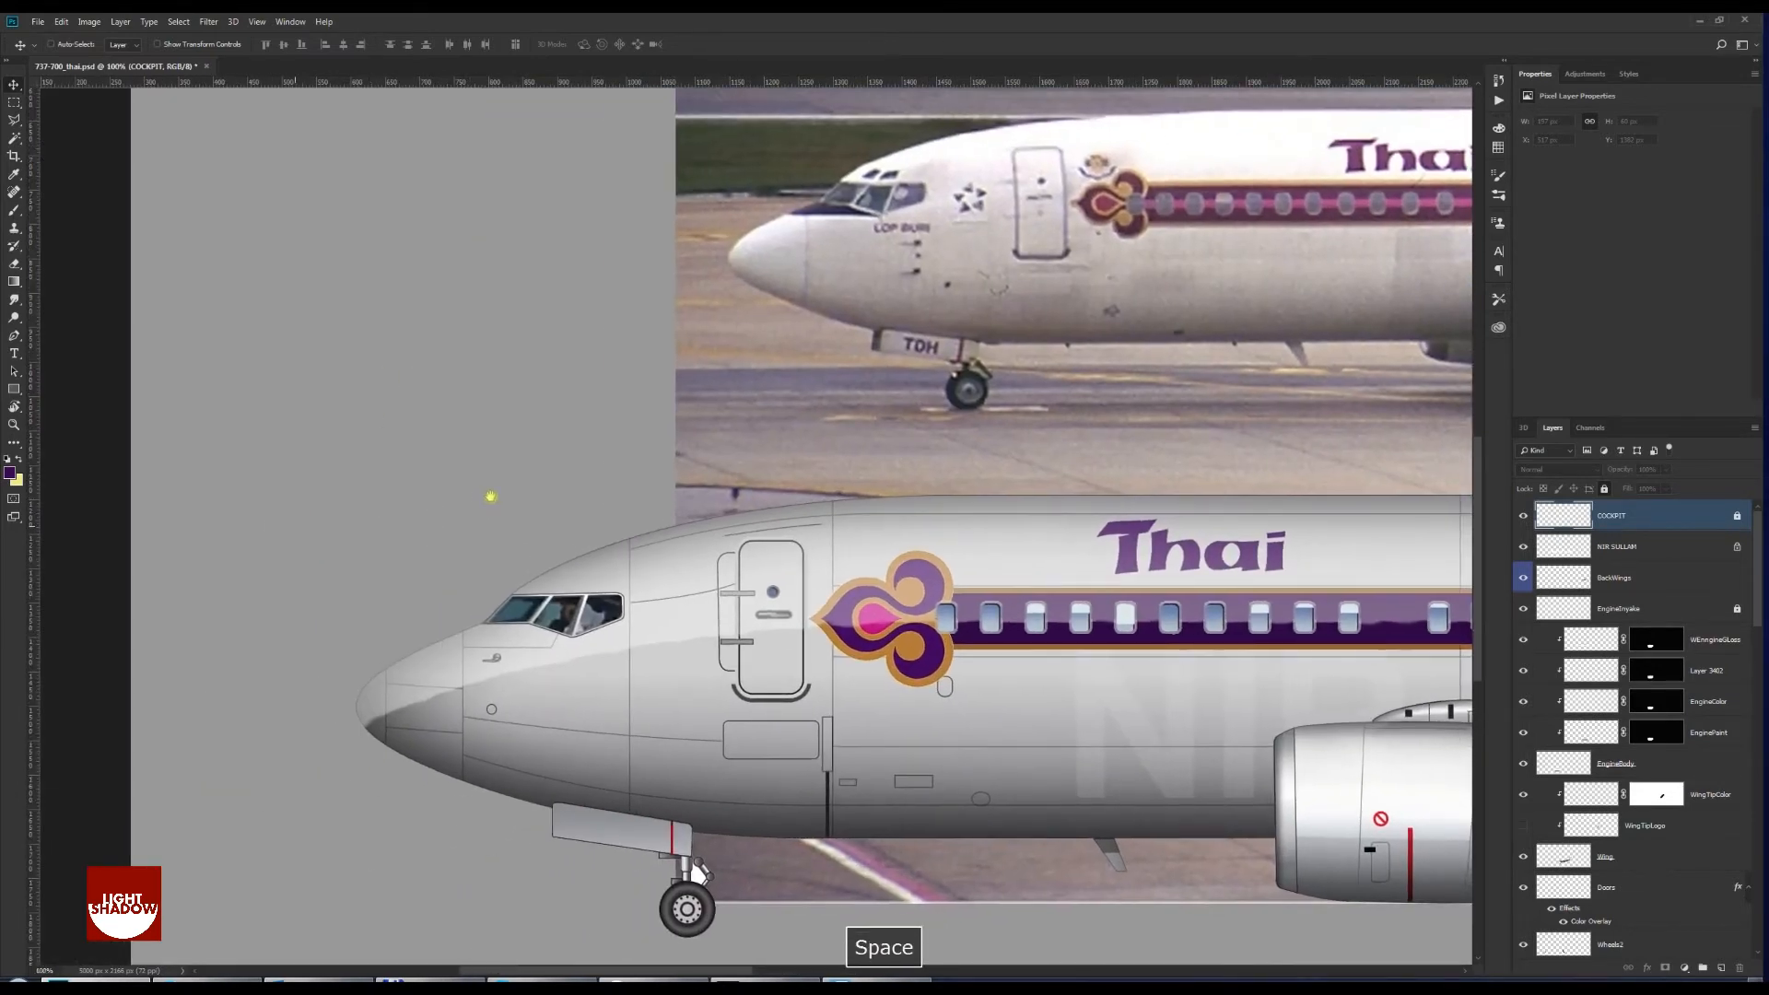
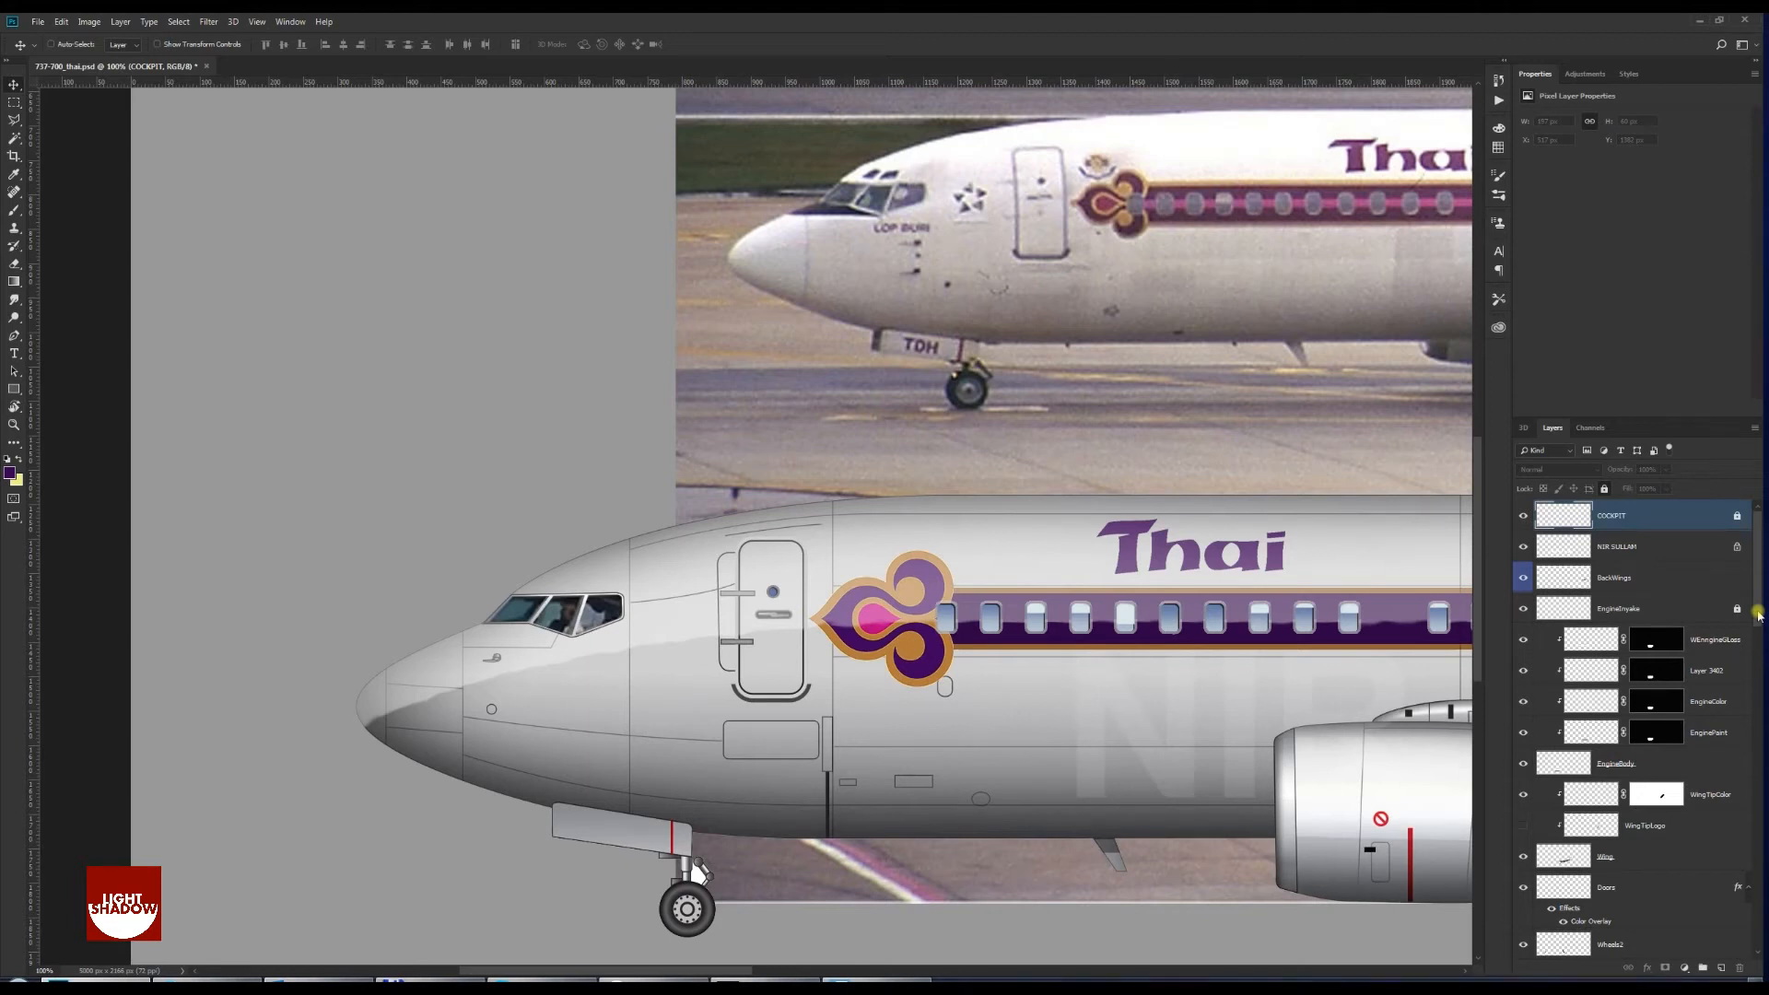
pyautogui.moveTo(1758, 615); pyautogui.dragTo(1759, 845)
pyautogui.click(1680, 700)
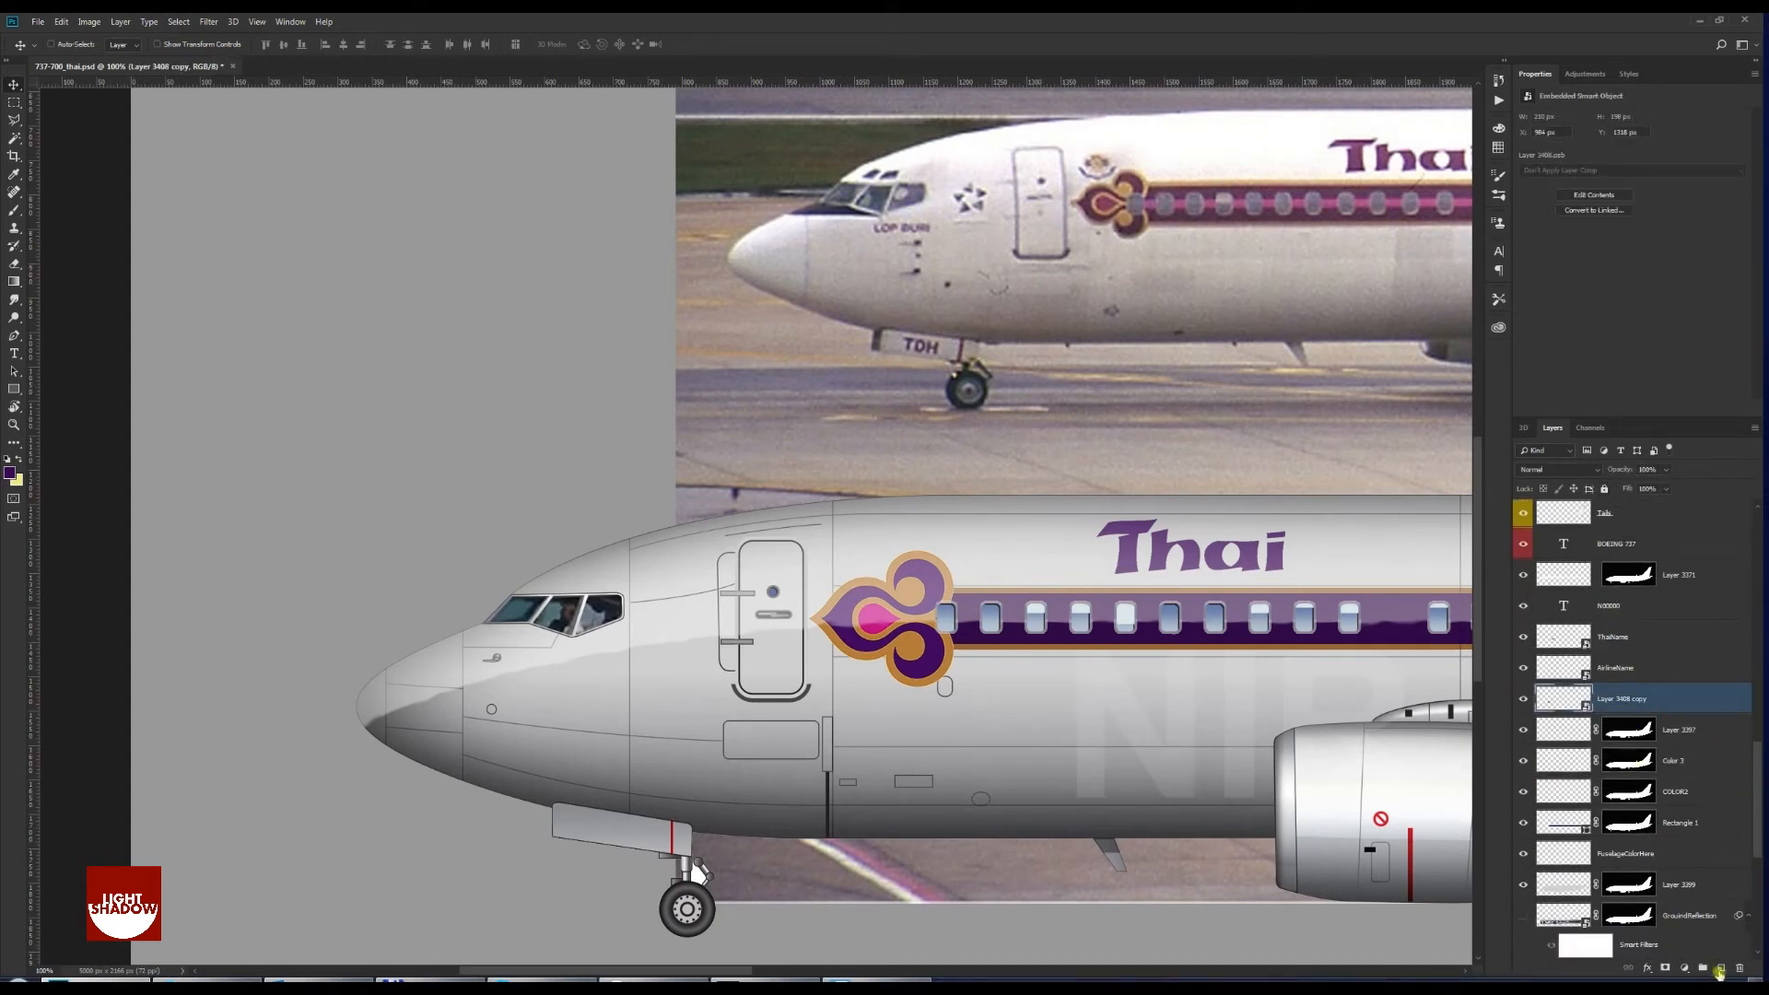
pyautogui.click(1724, 969)
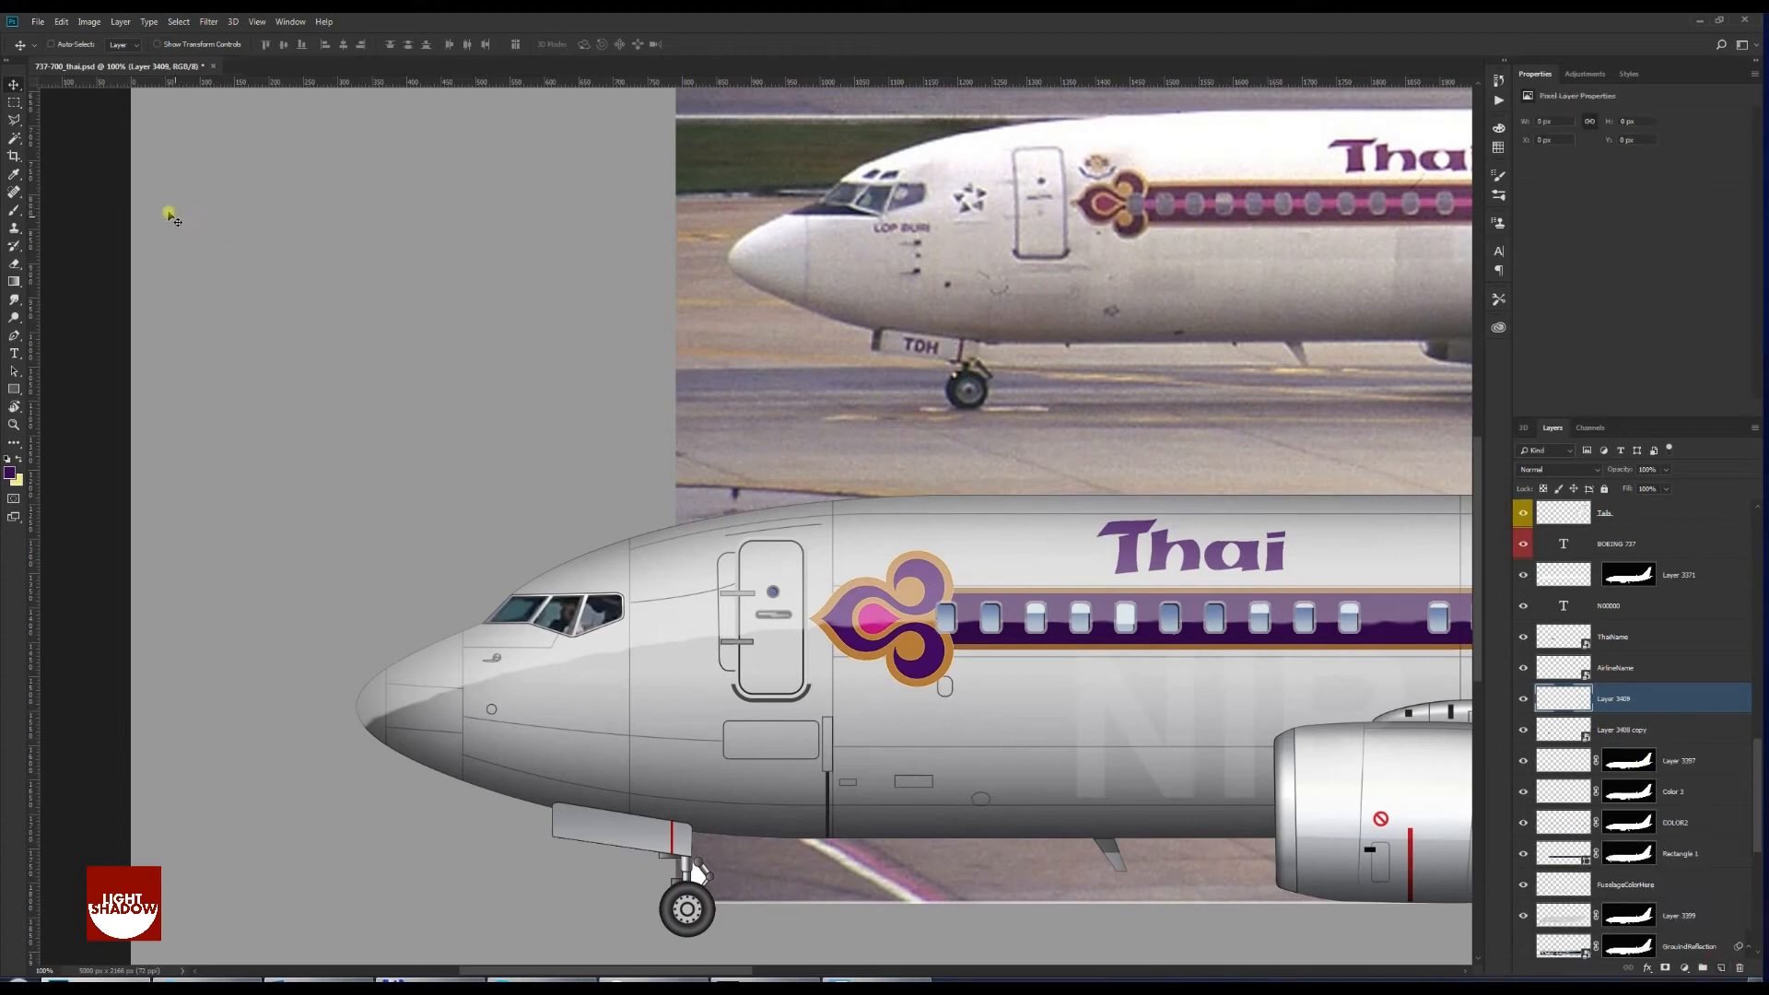
# Outline a polygonal selection around the anti-glare area on the nose, in front of and below the cockpit windows
pyautogui.click(14, 120)
pyautogui.hotkey('ctrl', '+')
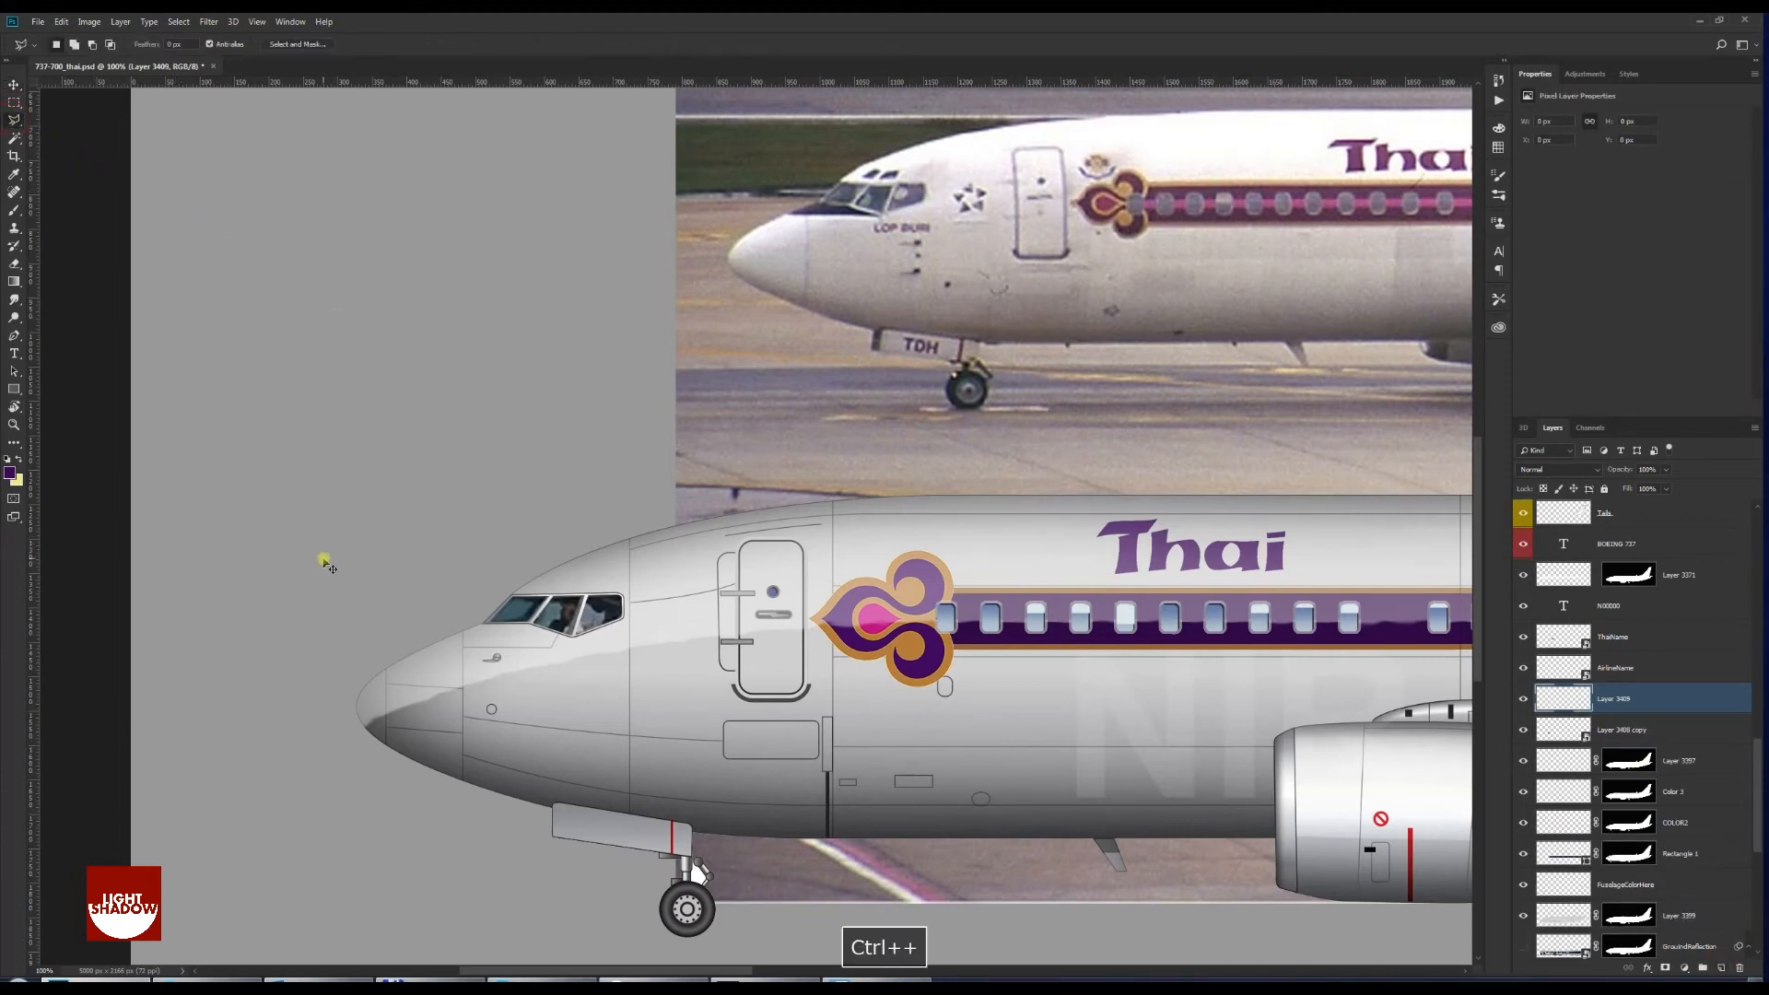
pyautogui.moveTo(324, 620); pyautogui.dragTo(466, 723)
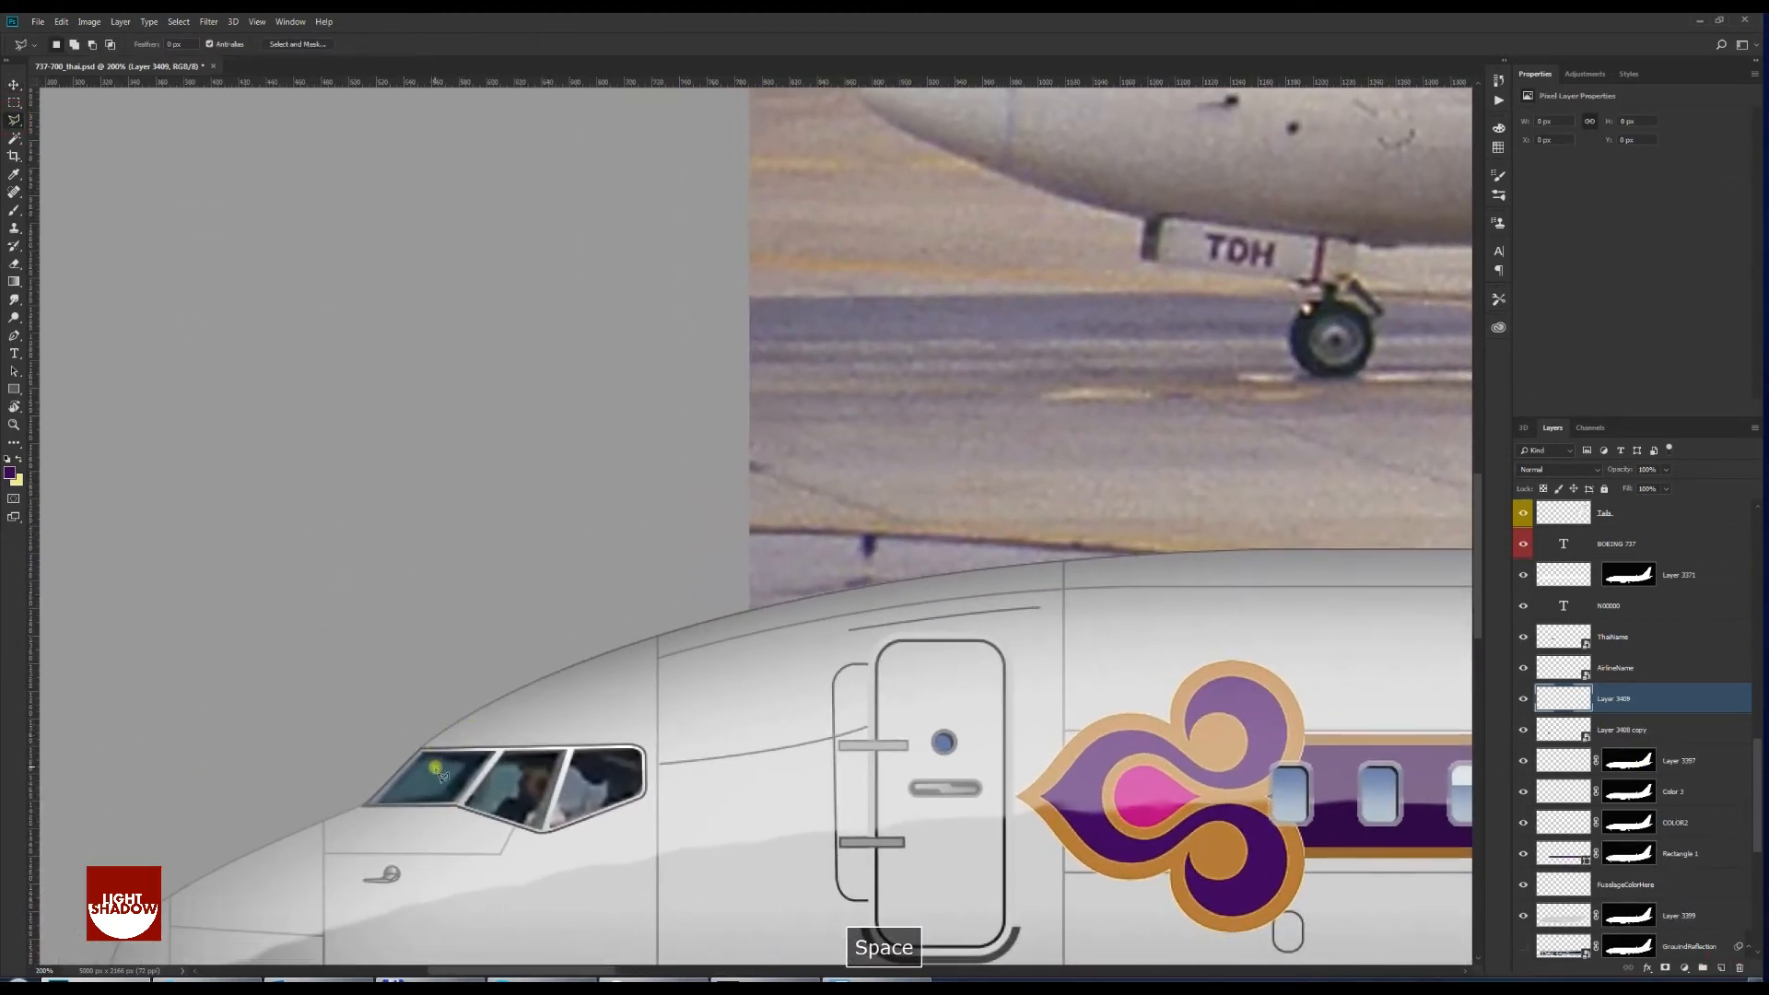
pyautogui.hotkey('ctrl', '-')
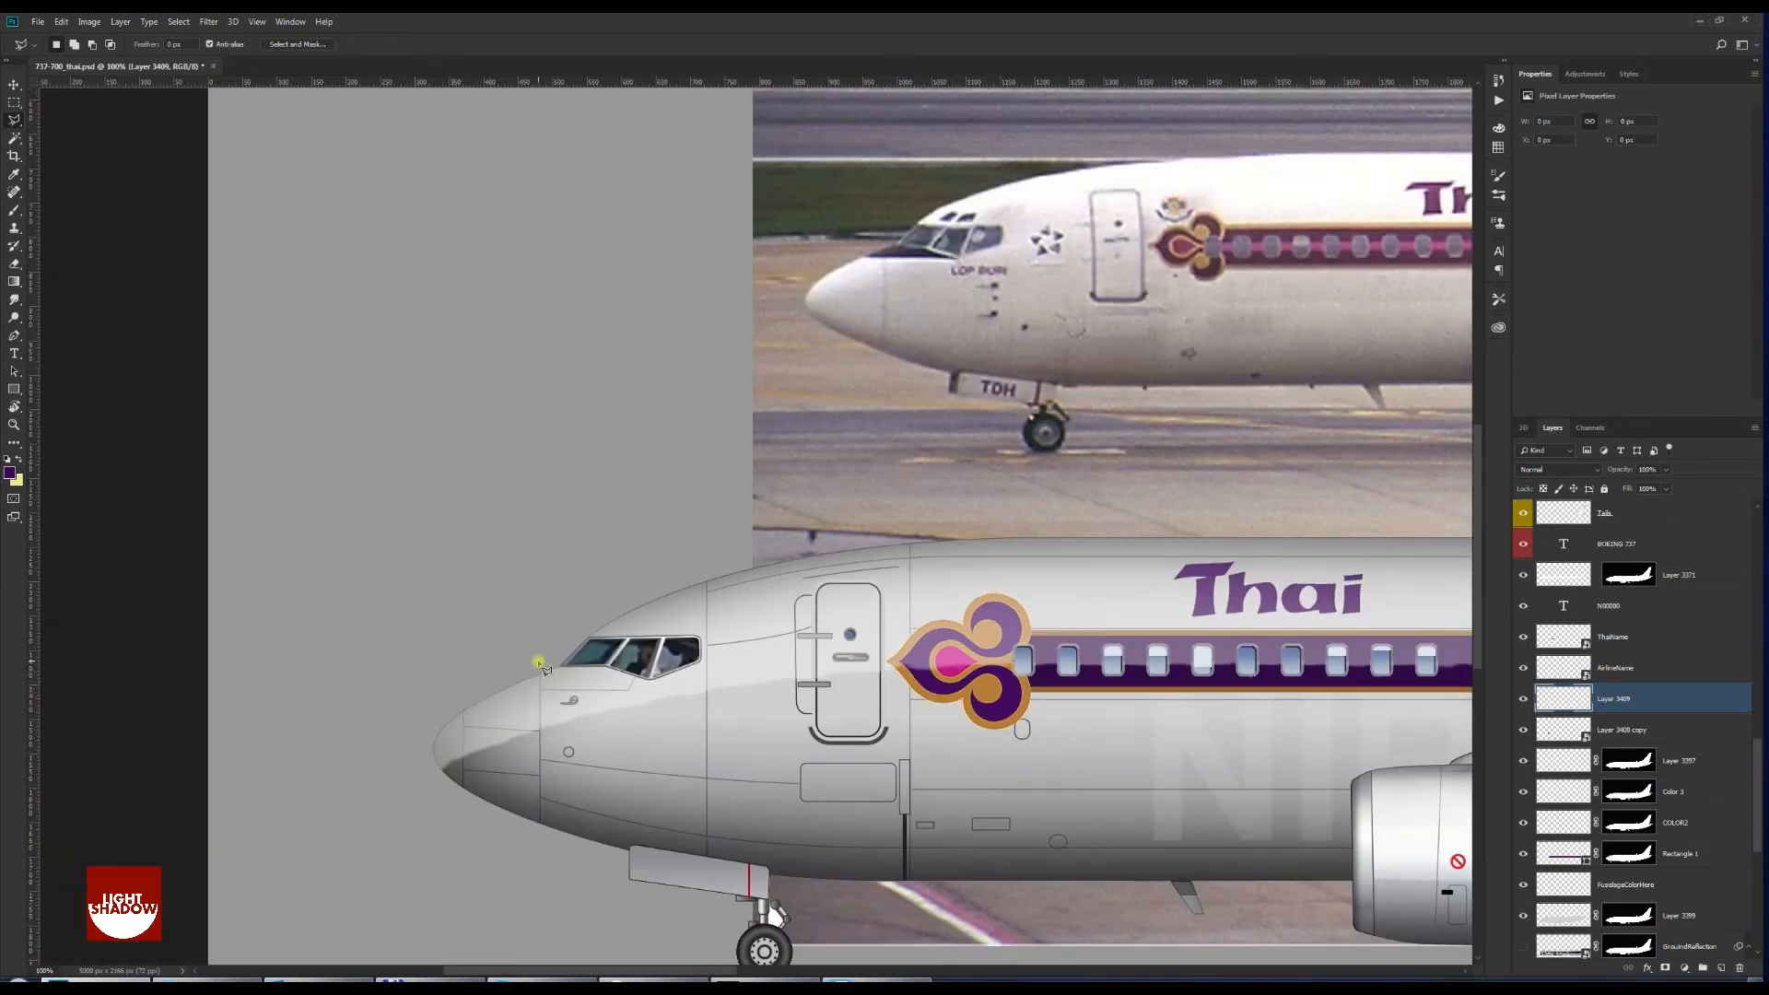
pyautogui.moveTo(535, 661); pyautogui.dragTo(559, 671)
pyautogui.moveTo(559, 672); pyautogui.dragTo(649, 687)
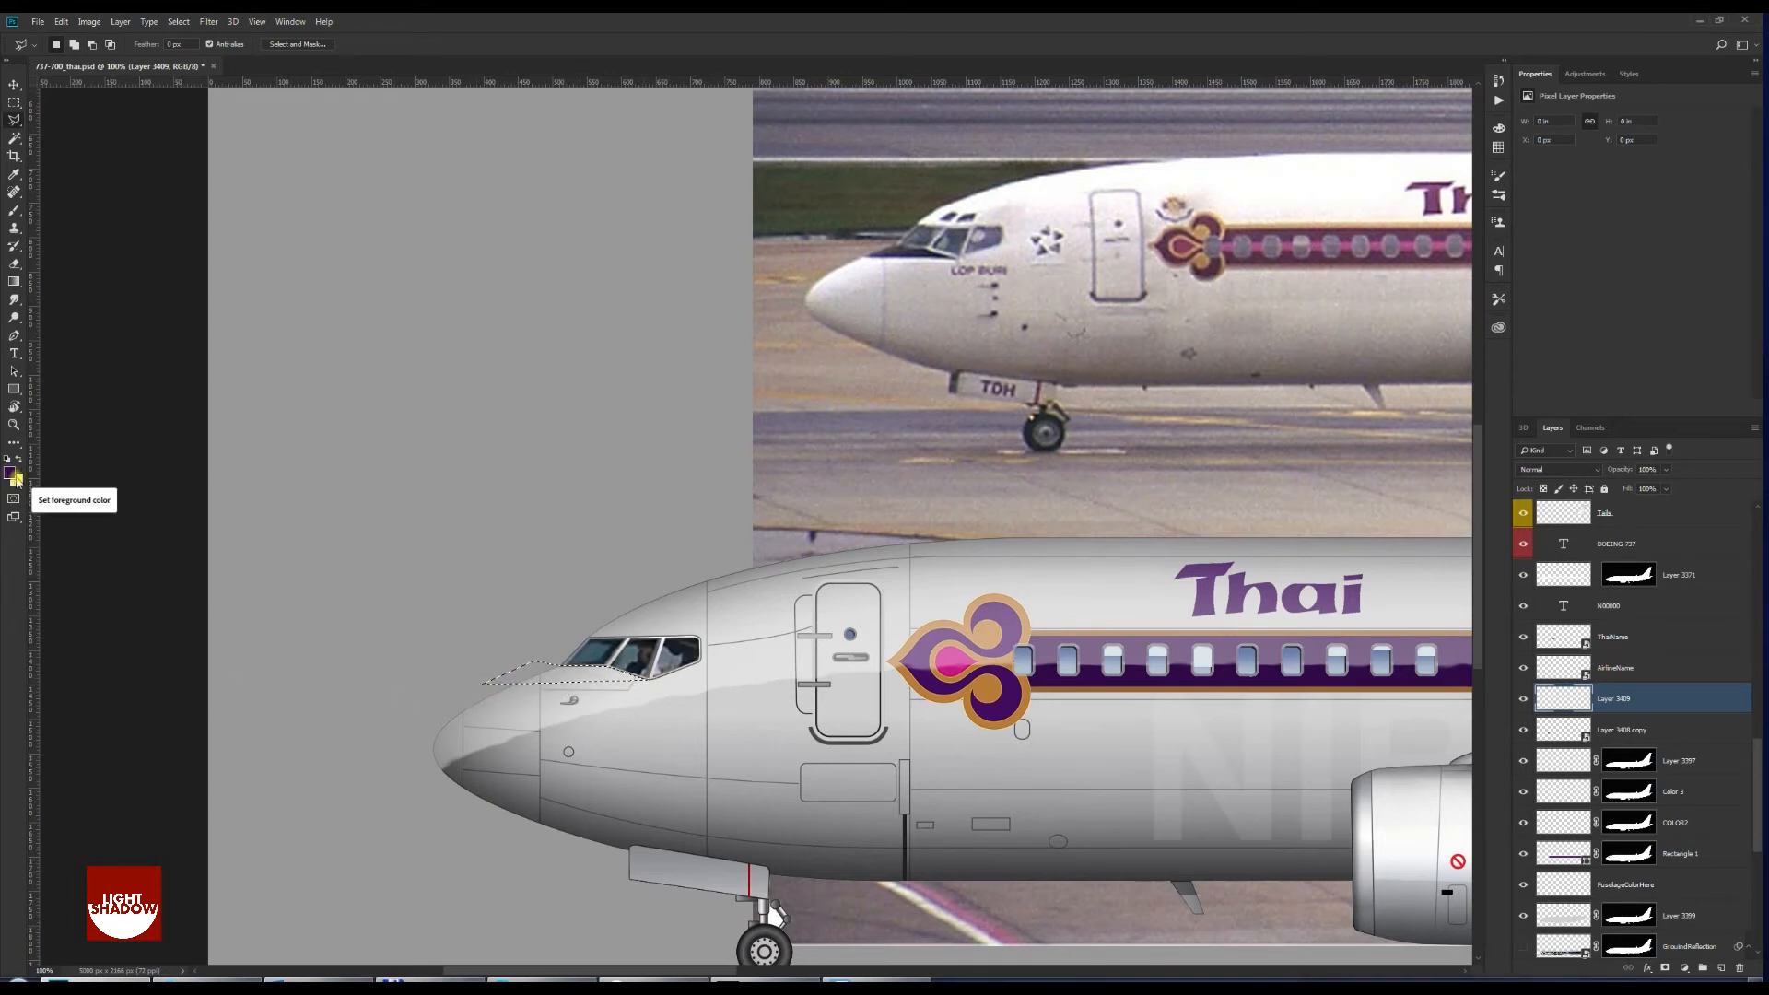
# Fill the nose selection on Layer 3409 with the very dark purple 150220, and deselect it
pyautogui.click(11, 474)
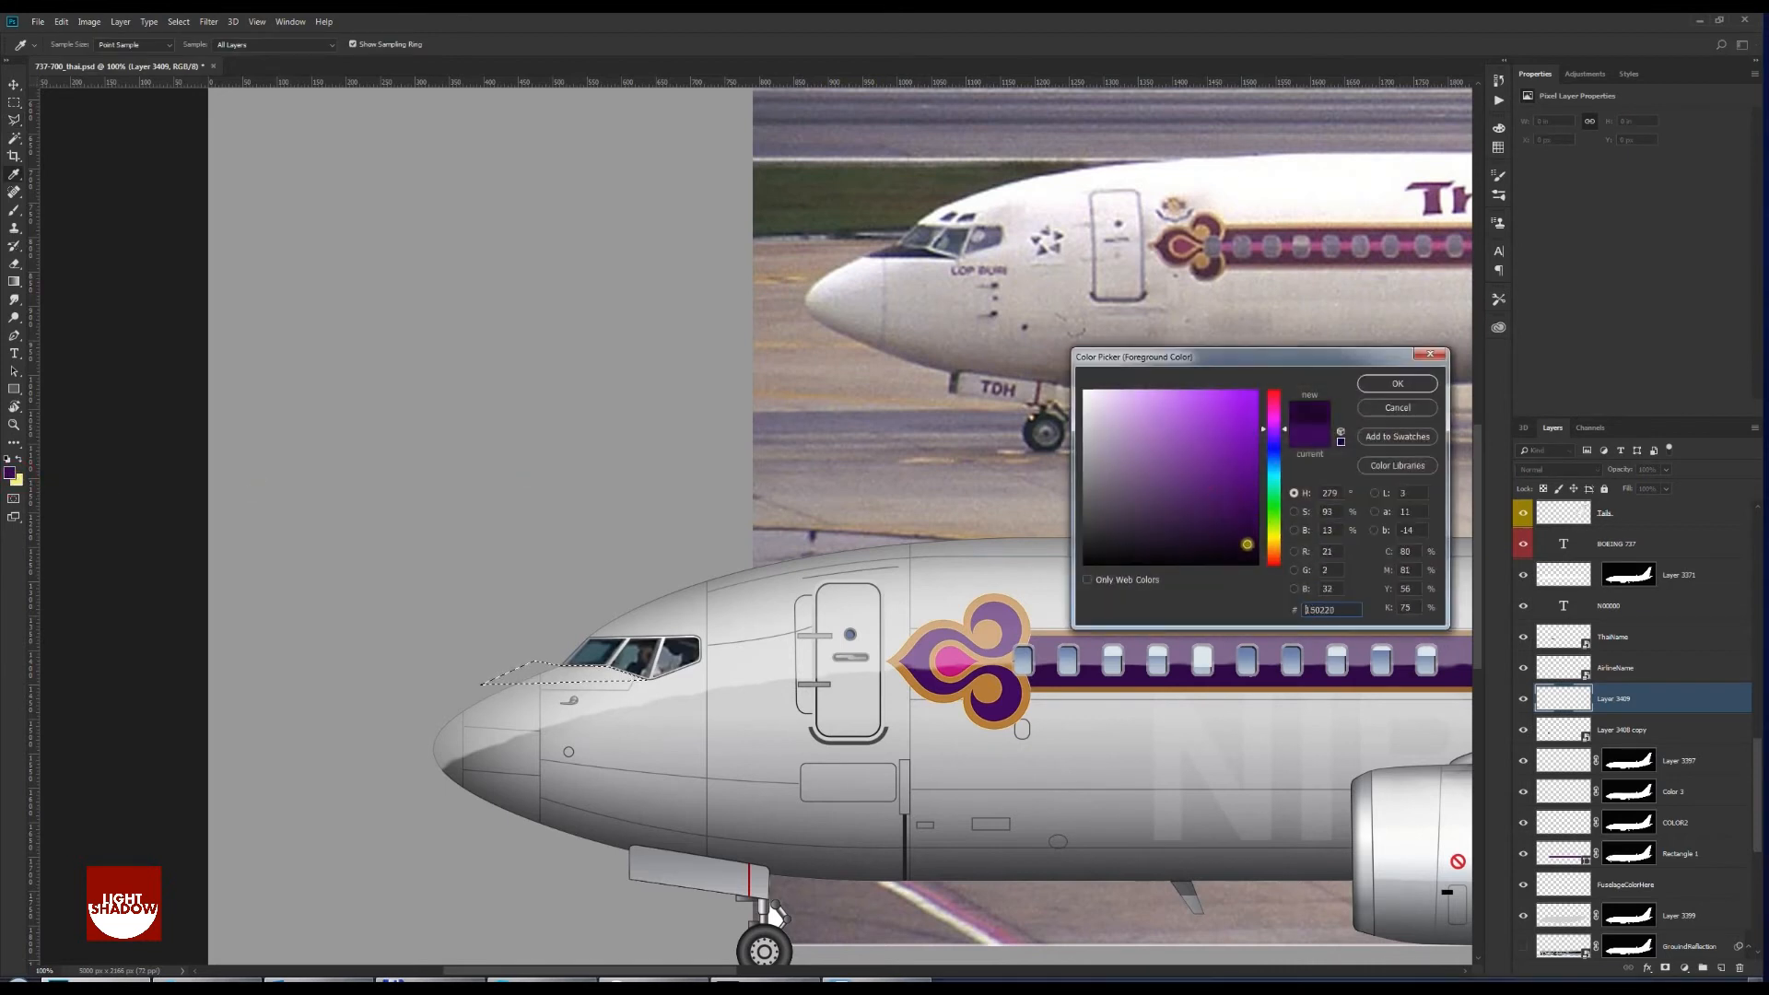
pyautogui.click(1397, 383)
pyautogui.press('b')
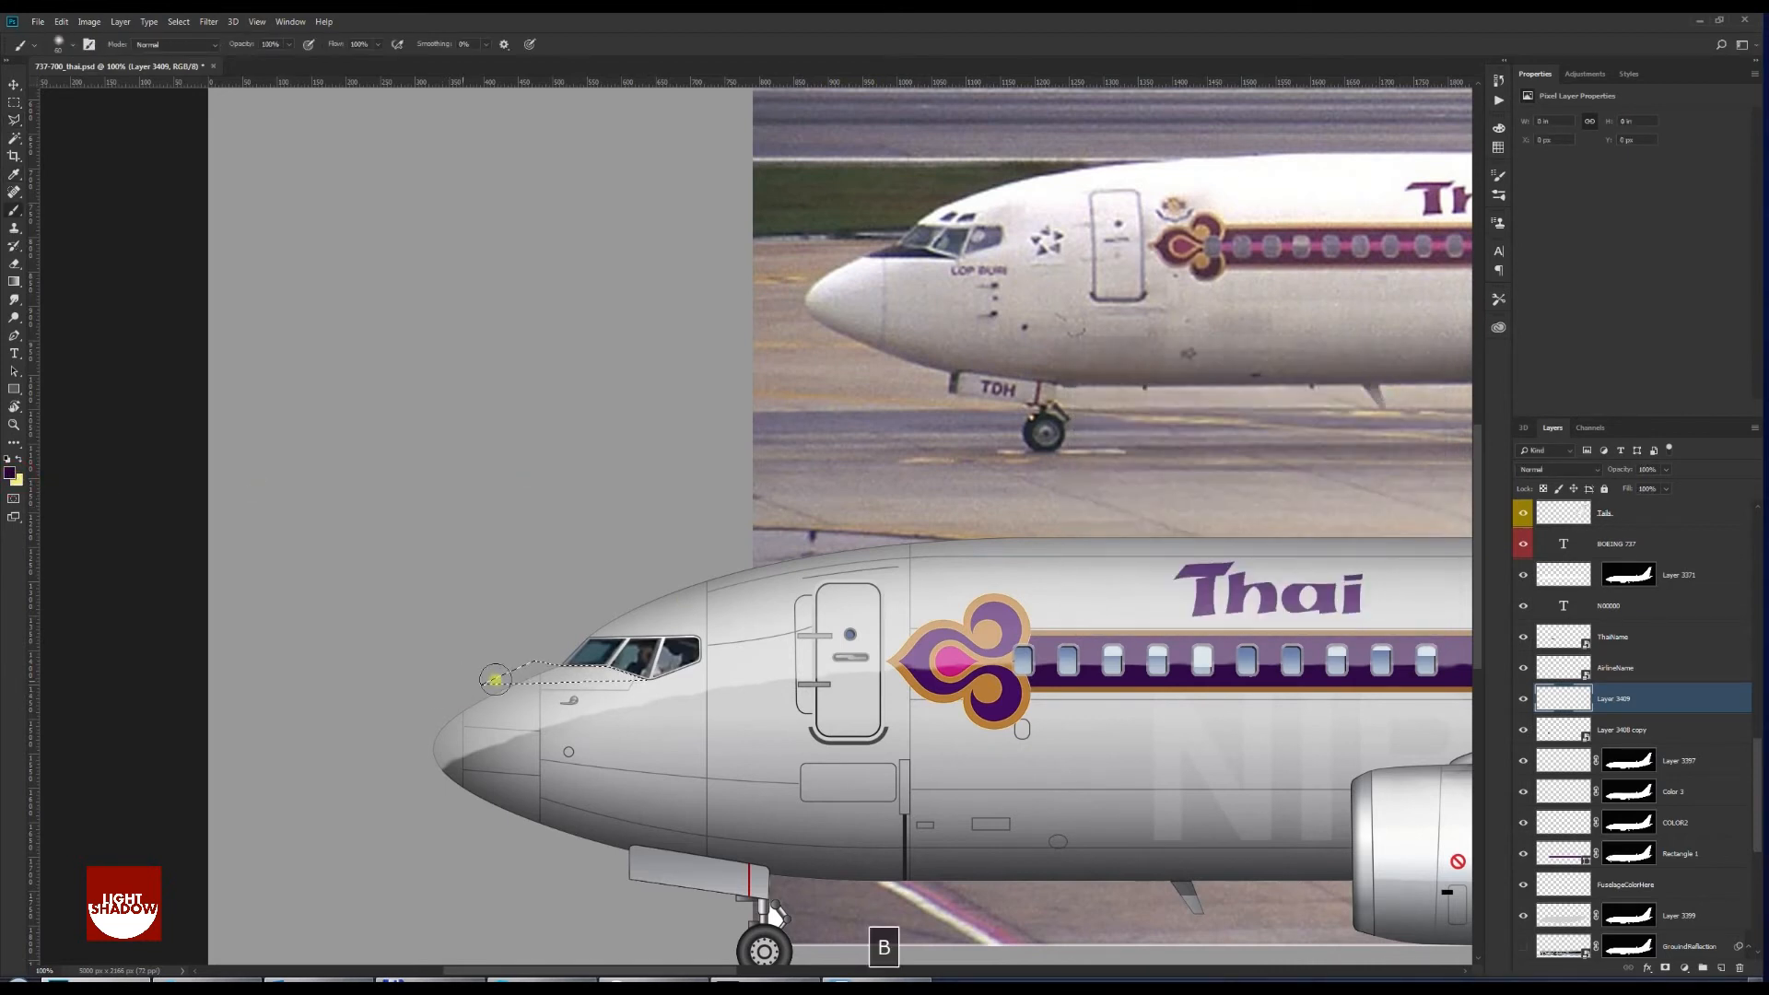
pyautogui.moveTo(613, 677)
pyautogui.mouseDown()
pyautogui.moveTo(535, 676)
pyautogui.moveTo(631, 667)
pyautogui.moveTo(505, 675)
pyautogui.moveTo(636, 673)
pyautogui.mouseUp()
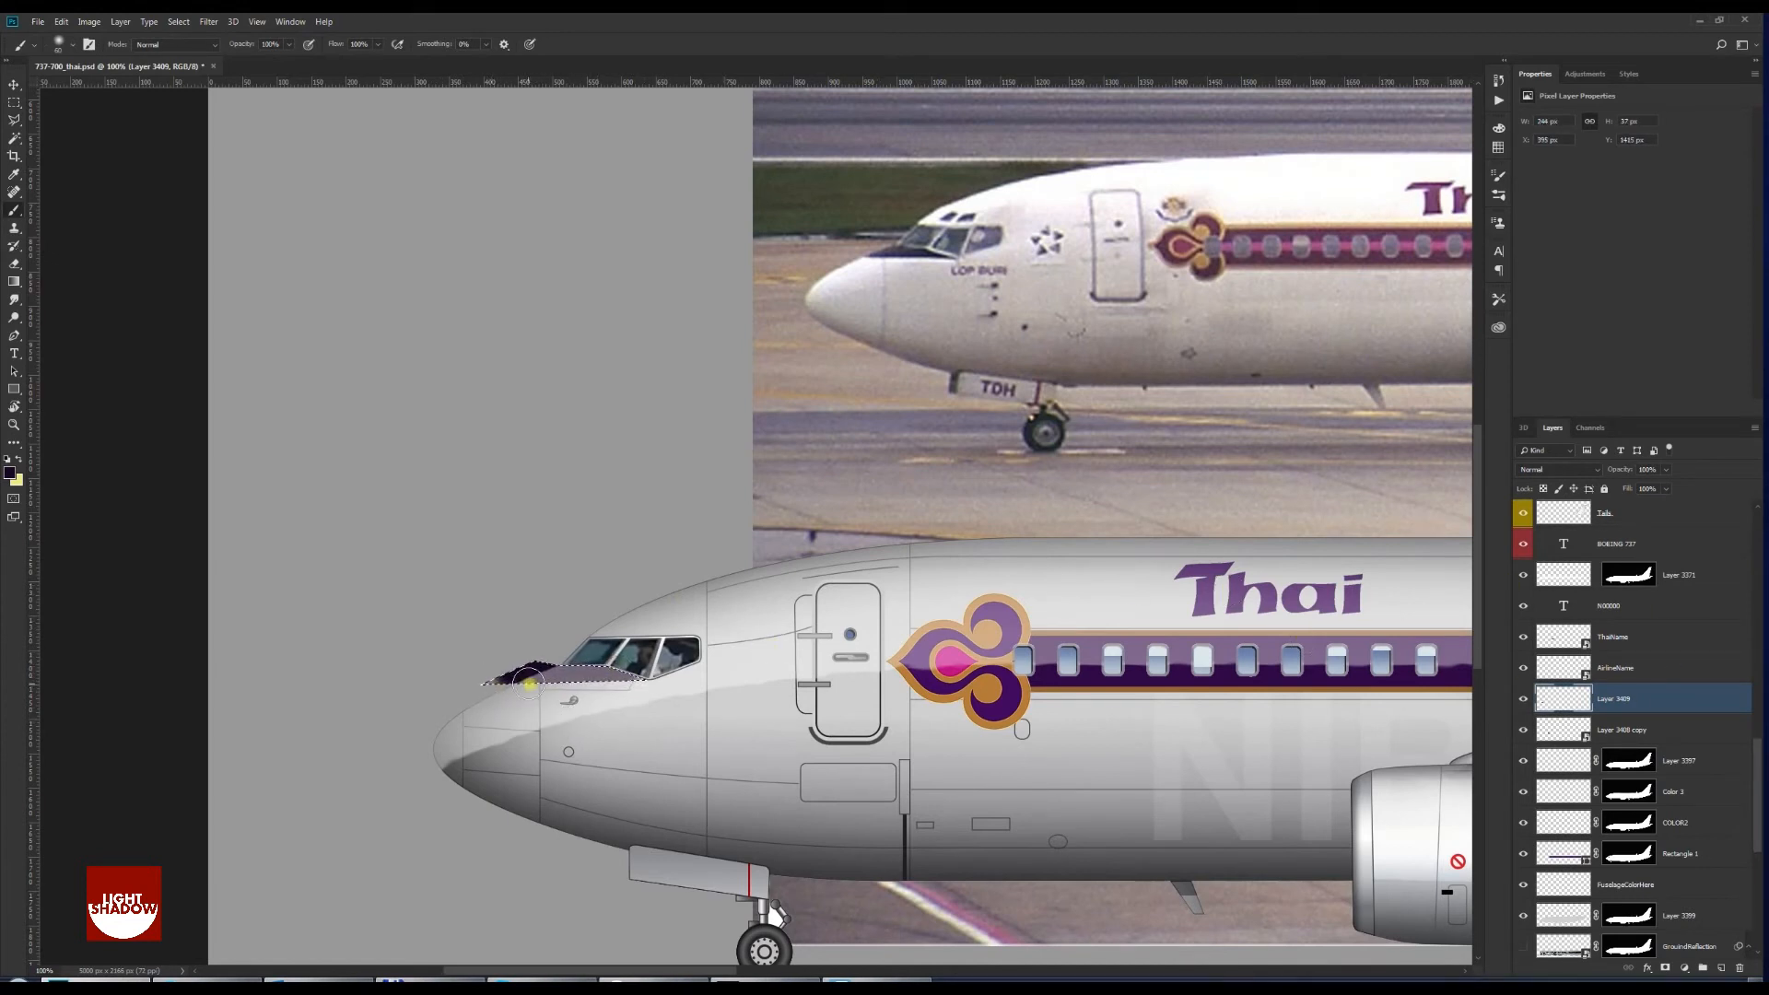
pyautogui.hotkey('alt', 'BackSpace')
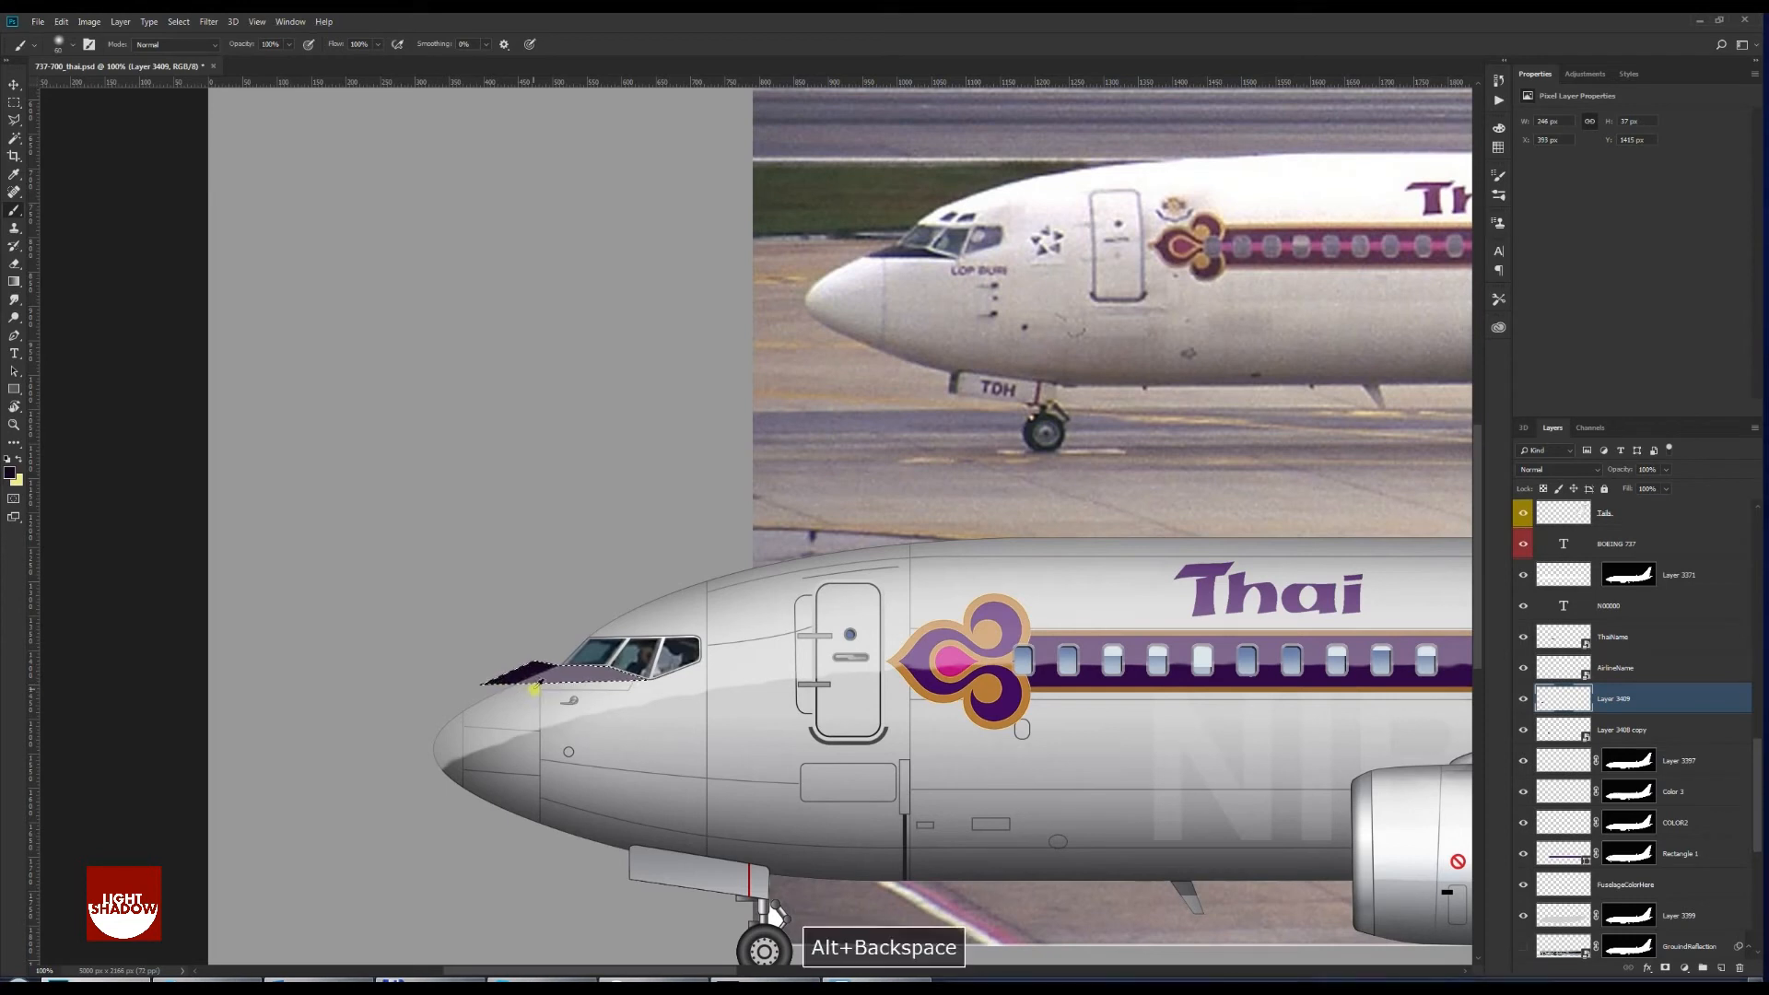
pyautogui.hotkey('ctrl', 'd')
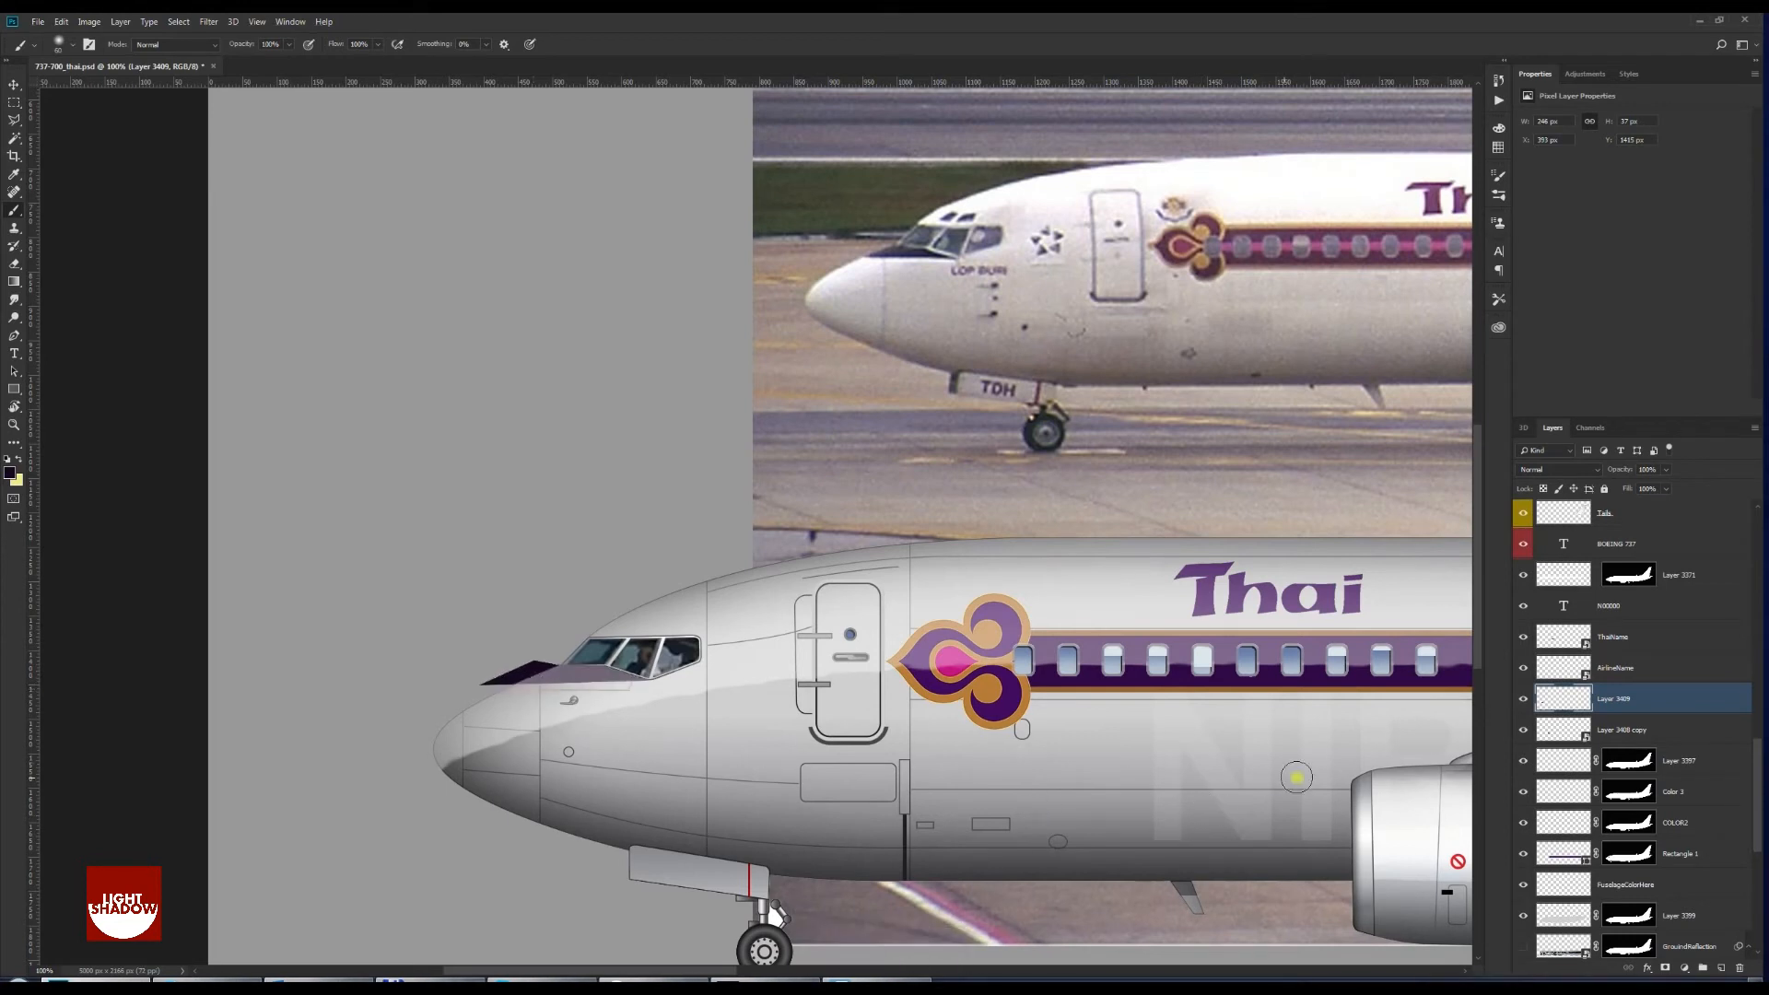
# Copy the fuselage-shaped layer mask onto Layer 3409 and move that layer directly below the BOEING 737 text layer
pyautogui.moveTo(1627, 761); pyautogui.dragTo(1627, 697)
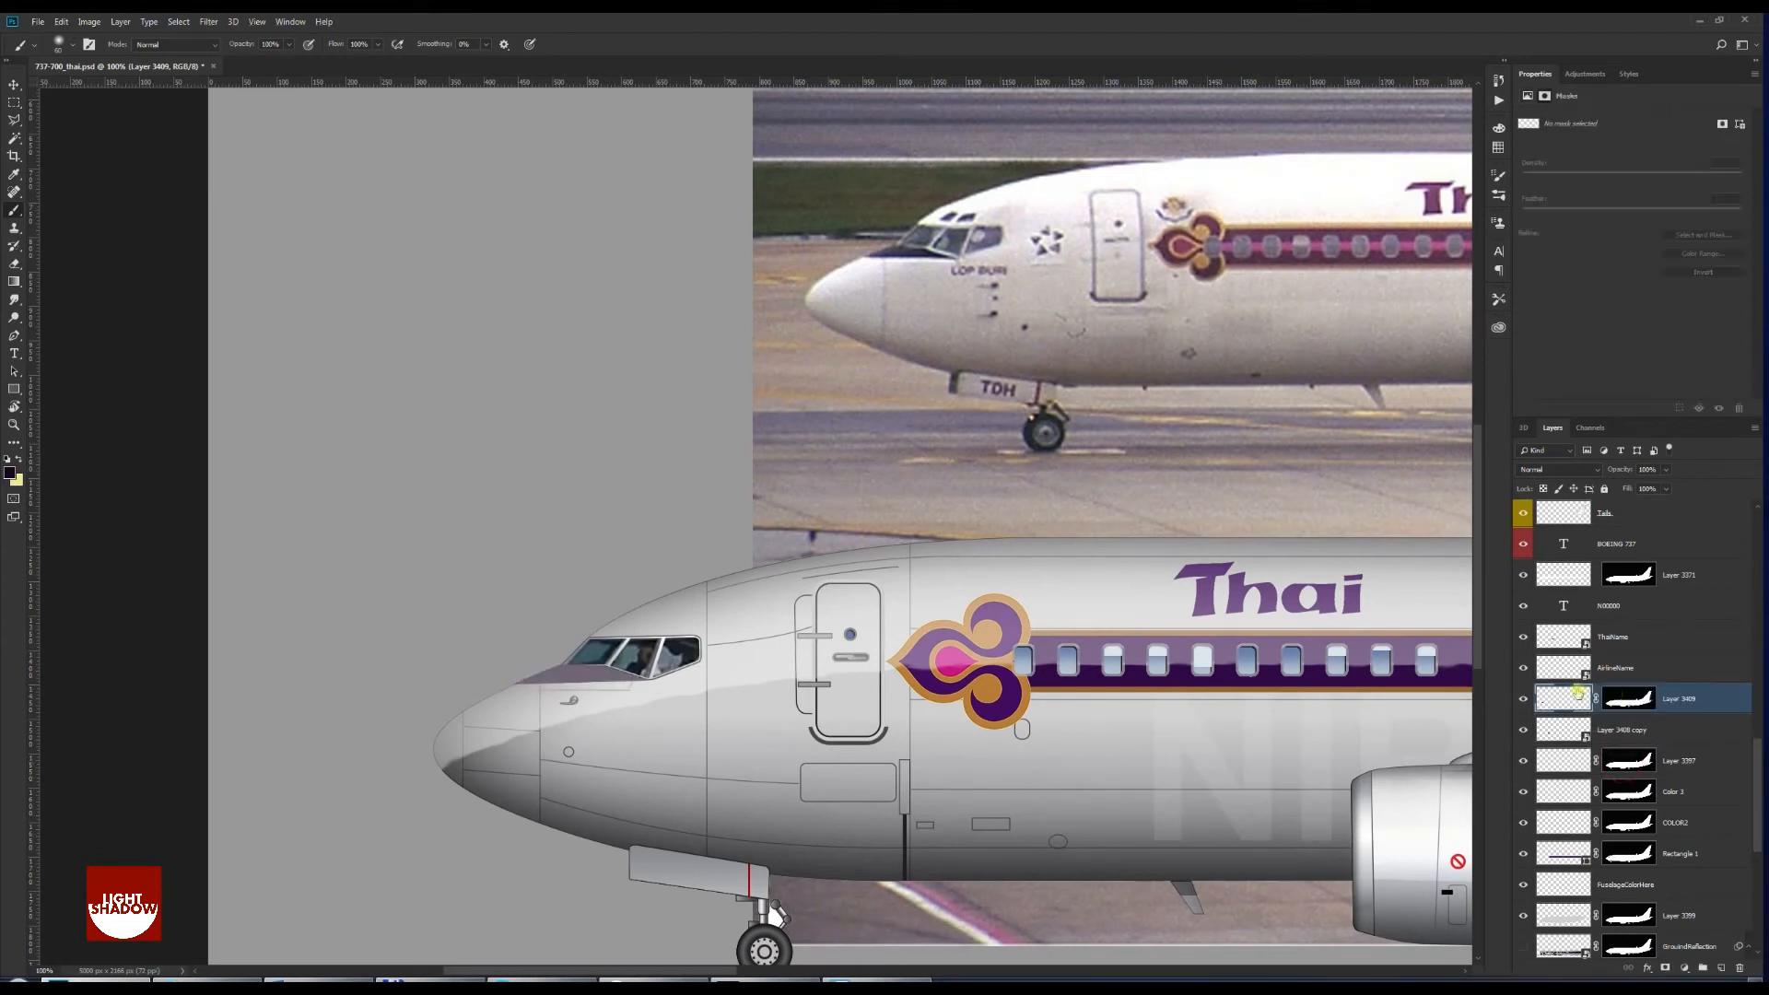
pyautogui.click(1558, 703)
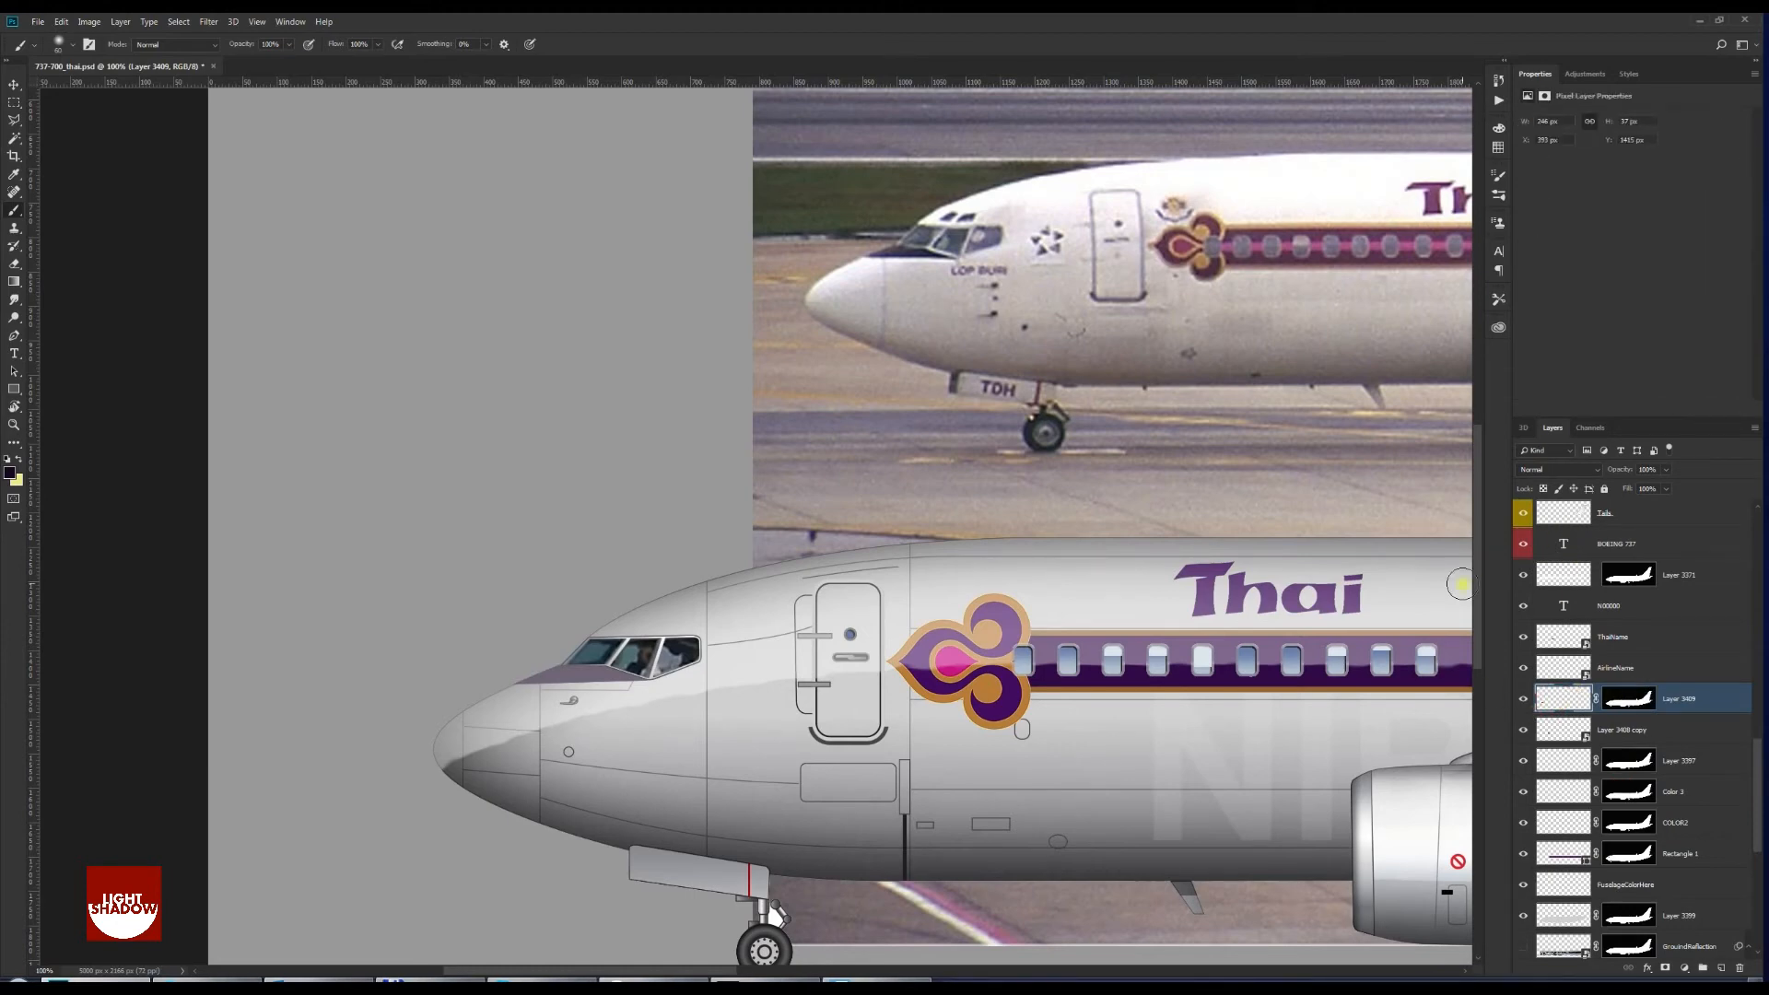
pyautogui.hotkey('ctrl', '+')
pyautogui.press('space')
pyautogui.moveTo(505, 708); pyautogui.dragTo(667, 477)
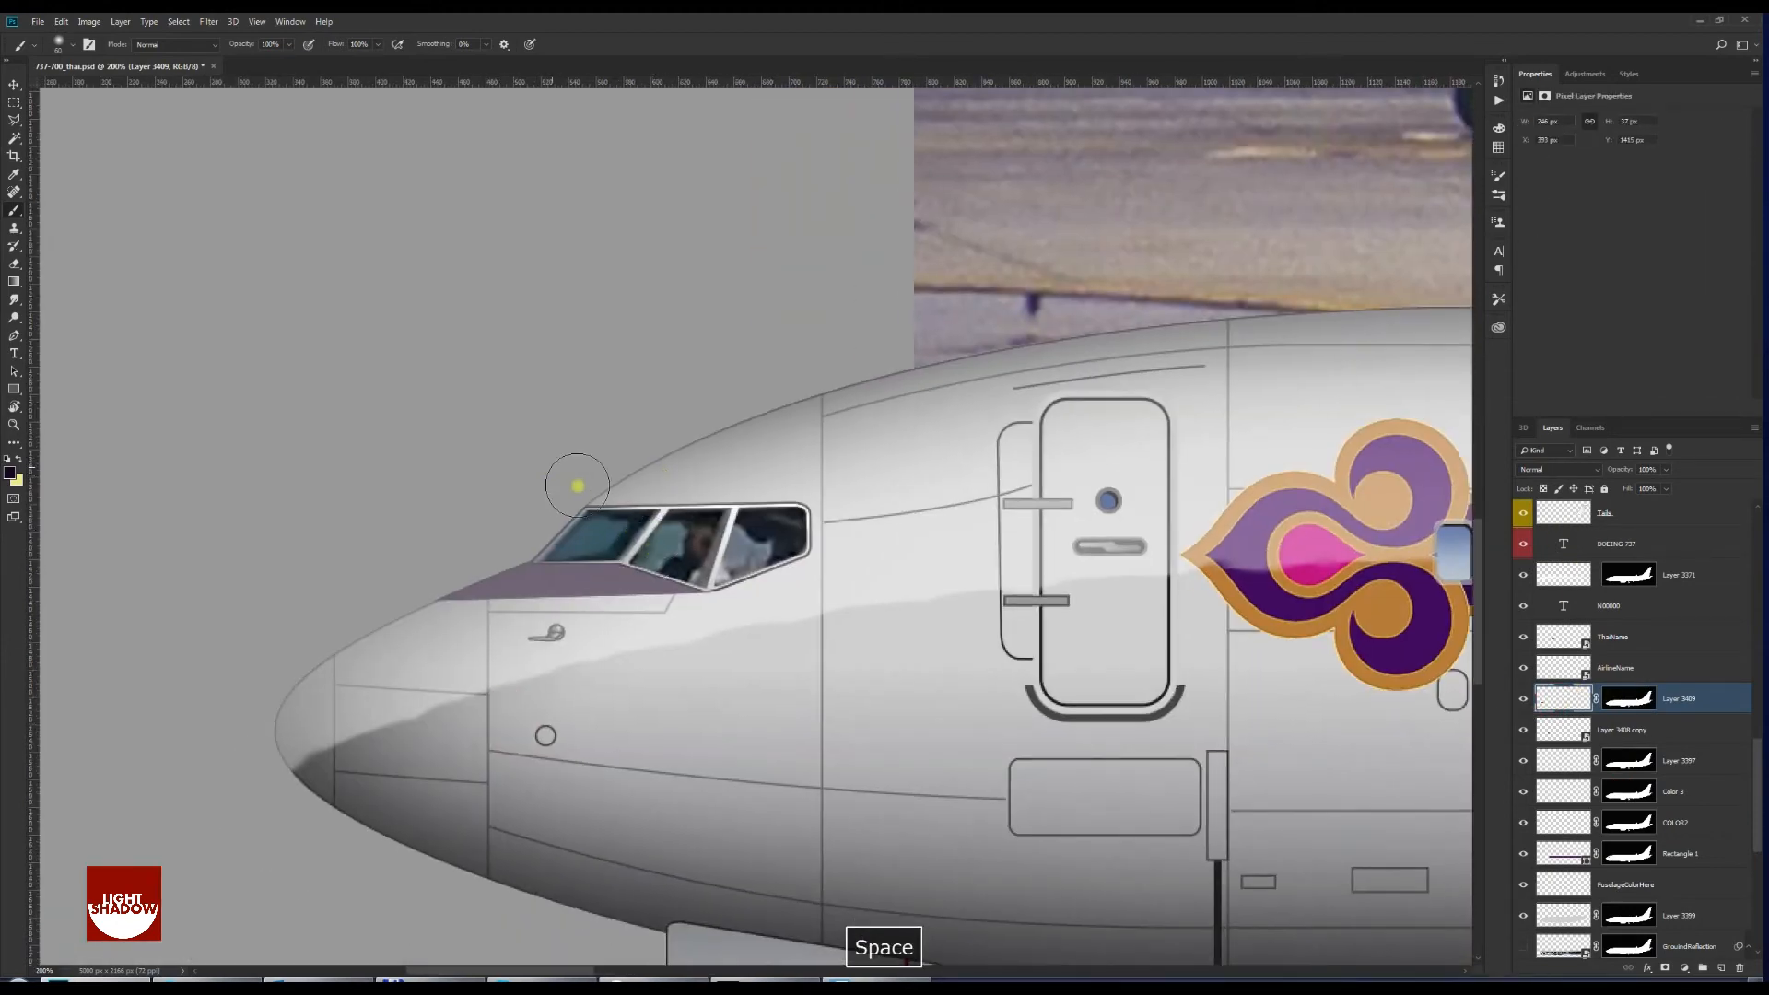
pyautogui.hotkey('ctrl', '-')
pyautogui.press('space')
pyautogui.moveTo(643, 395); pyautogui.dragTo(565, 506)
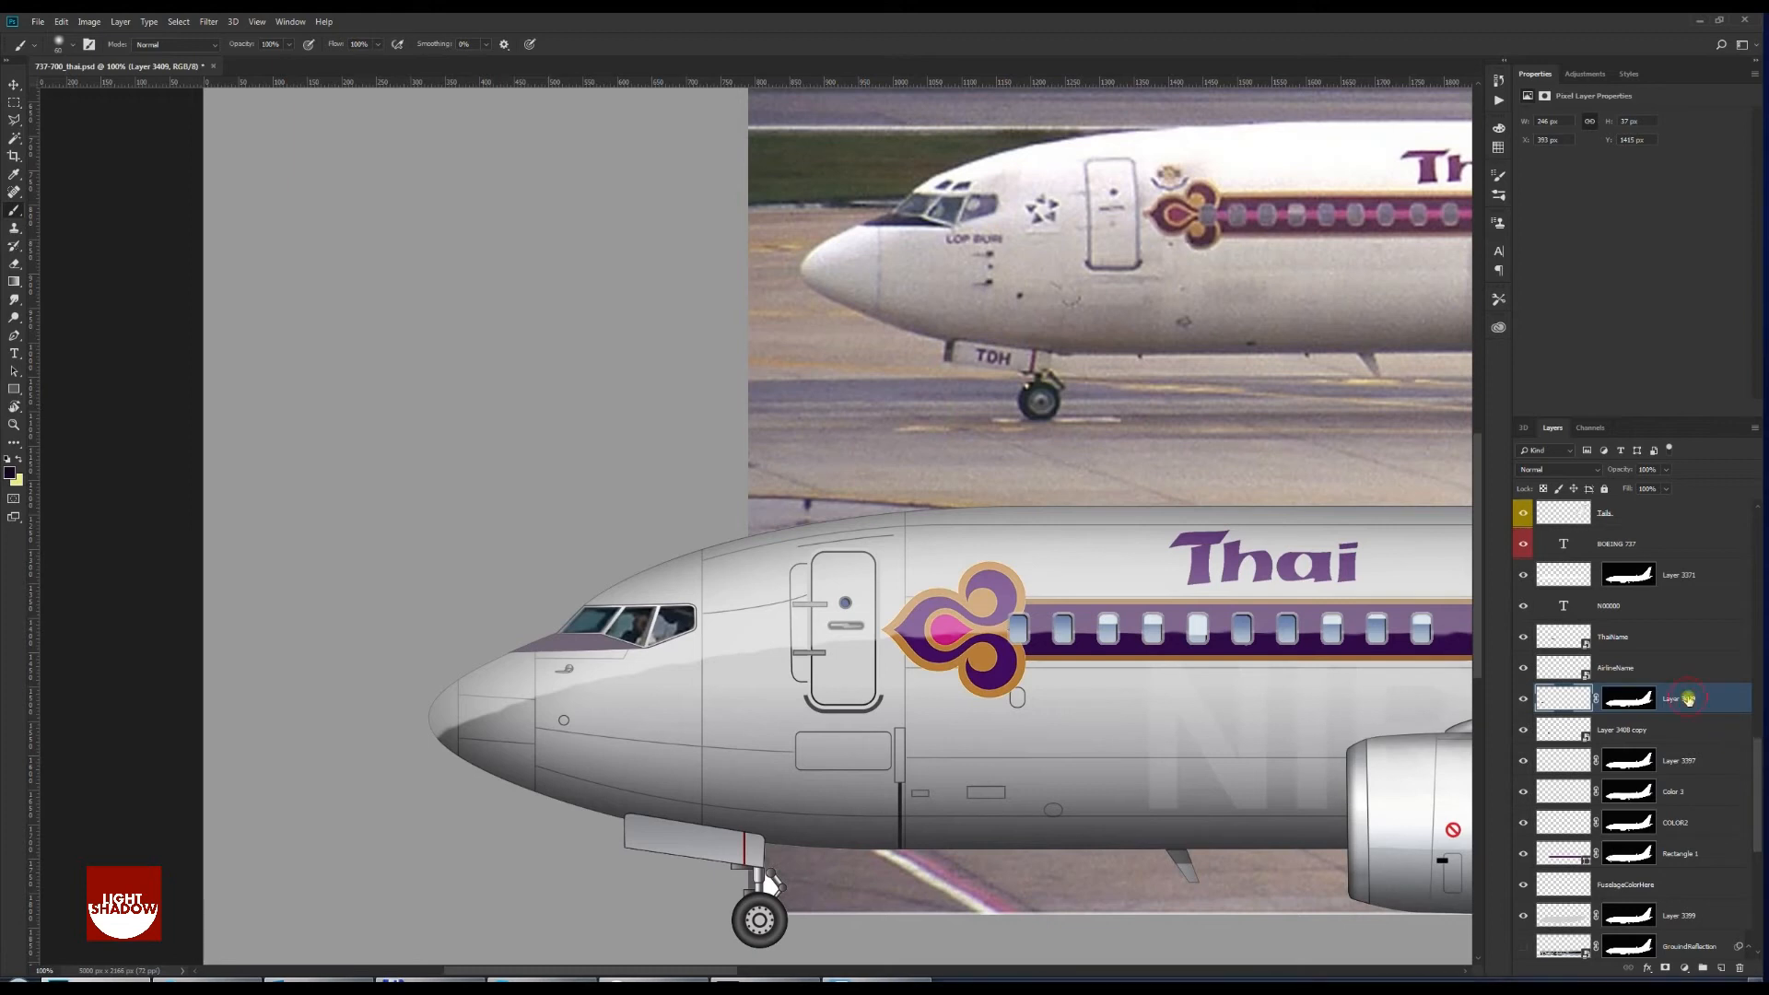
pyautogui.moveTo(1688, 700); pyautogui.dragTo(1676, 624)
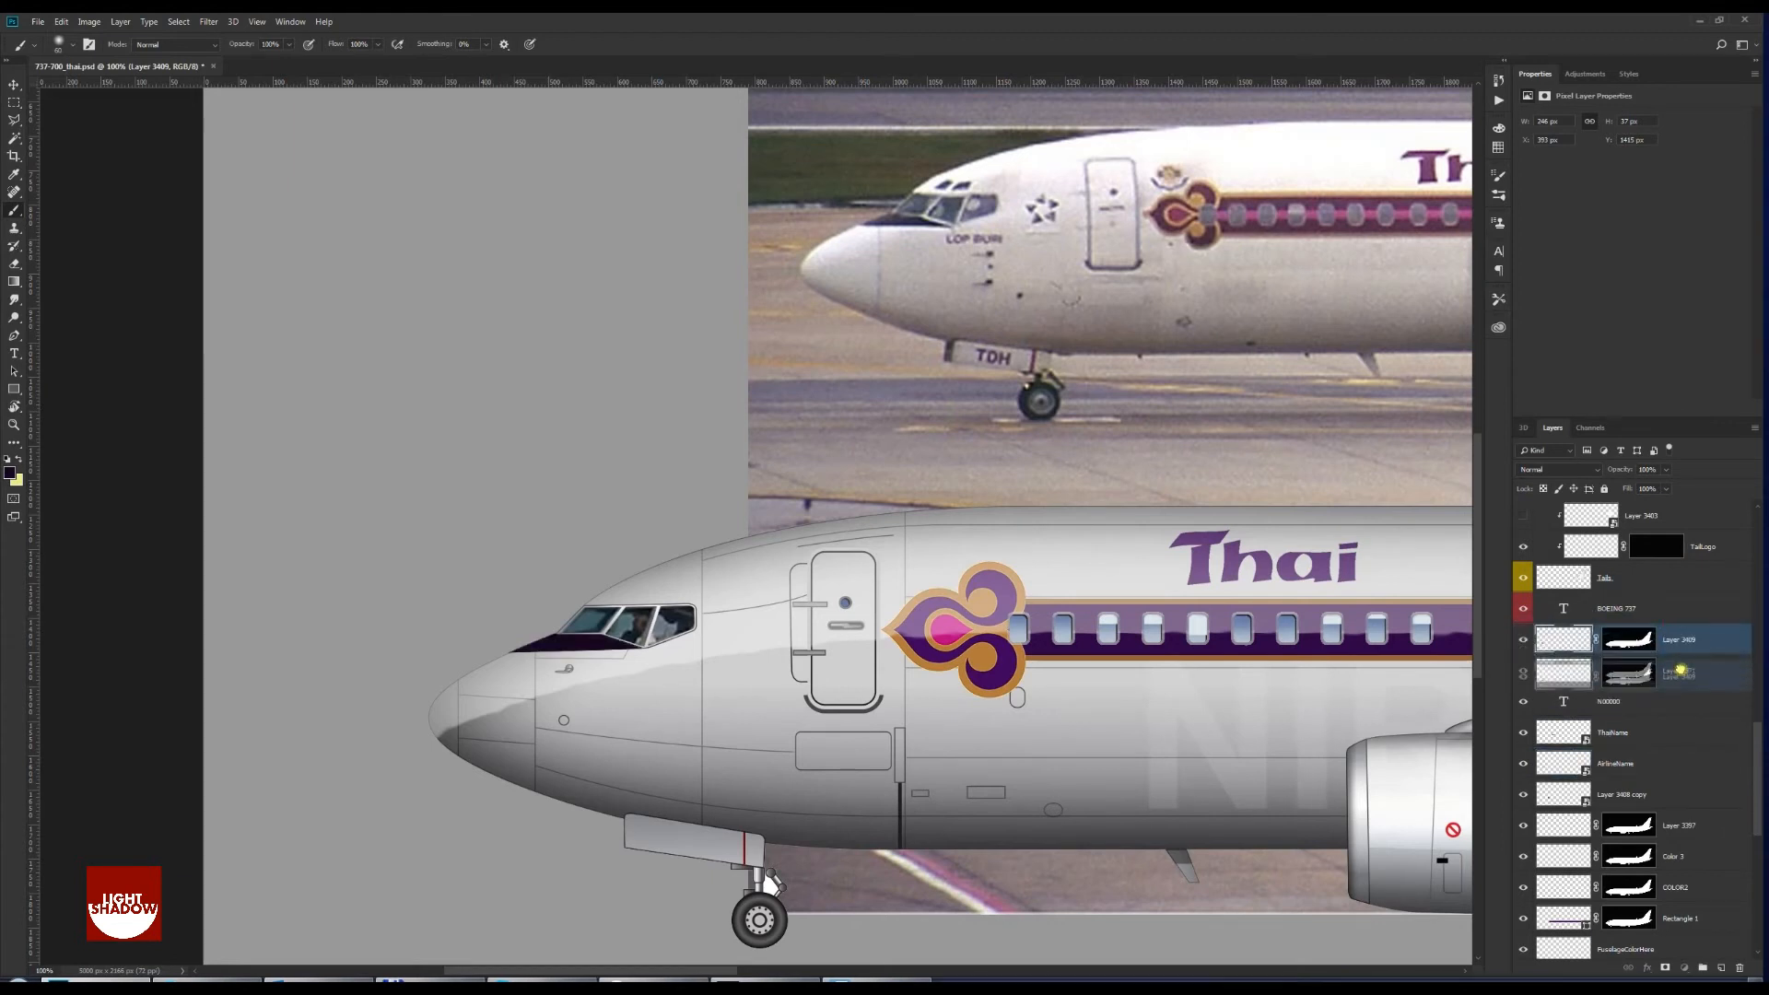
pyautogui.moveTo(1678, 649); pyautogui.dragTo(1580, 638)
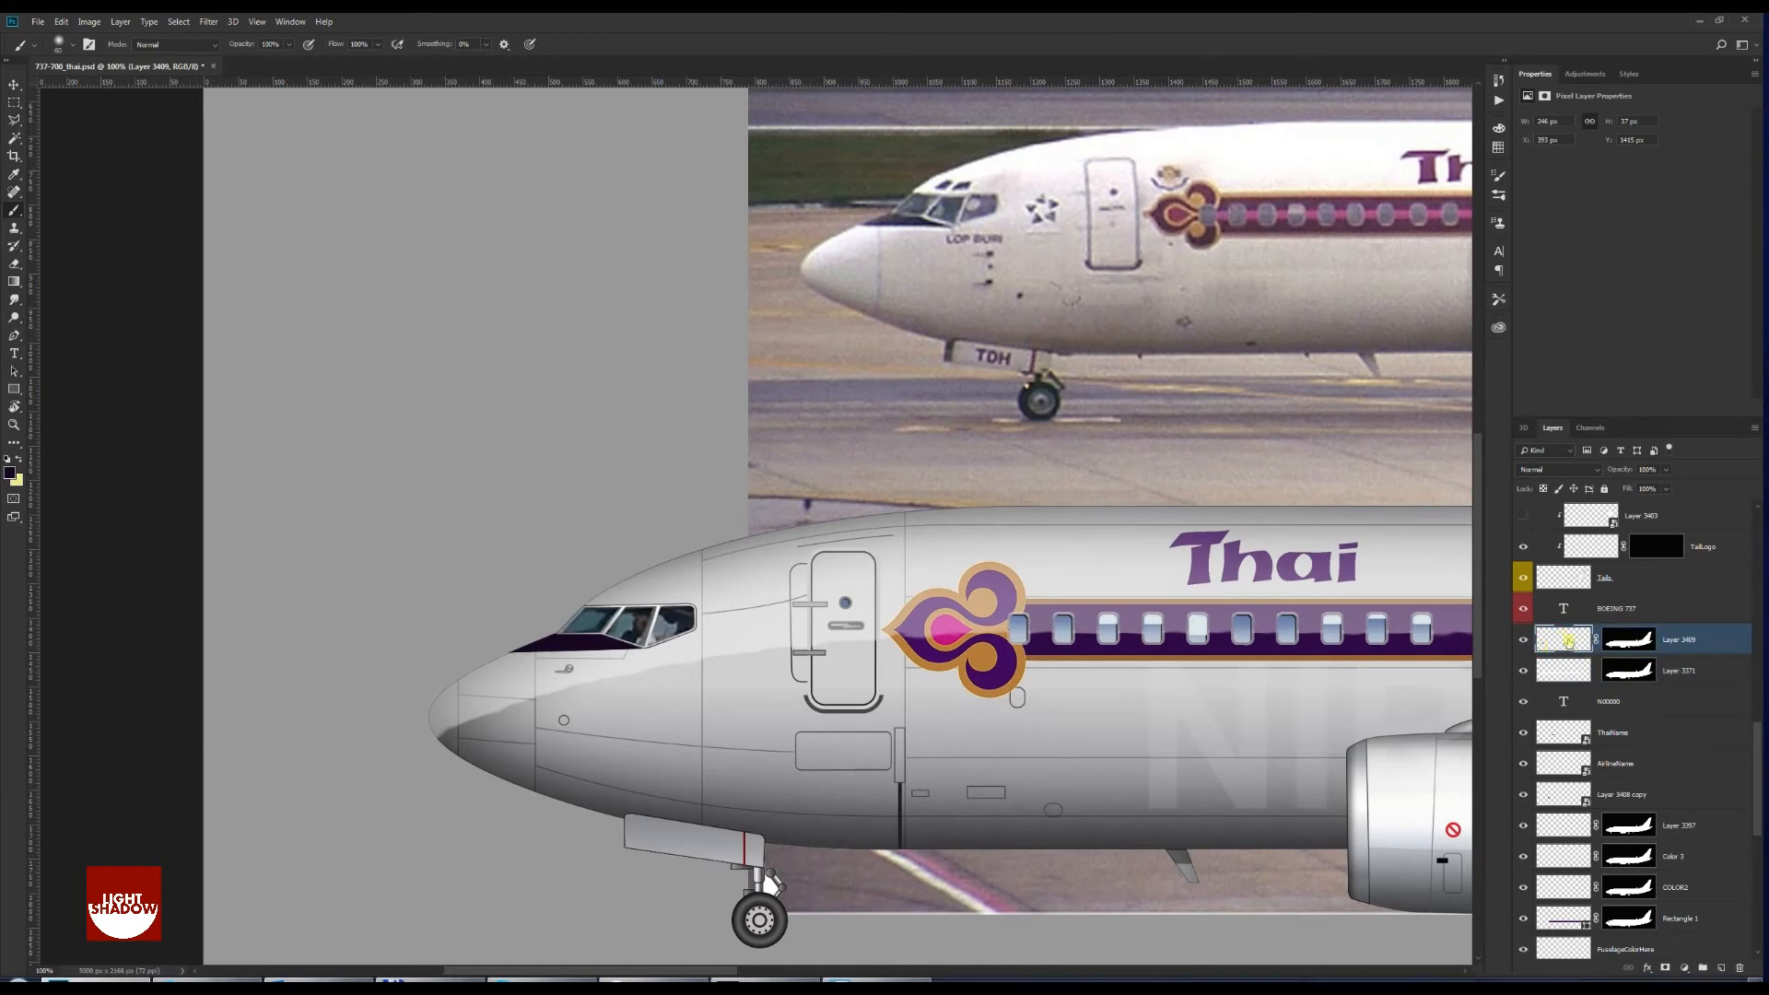
# Set the anti-glare panel layer's blend mode to Multiply and its opacity to 80%
pyautogui.click(1557, 470)
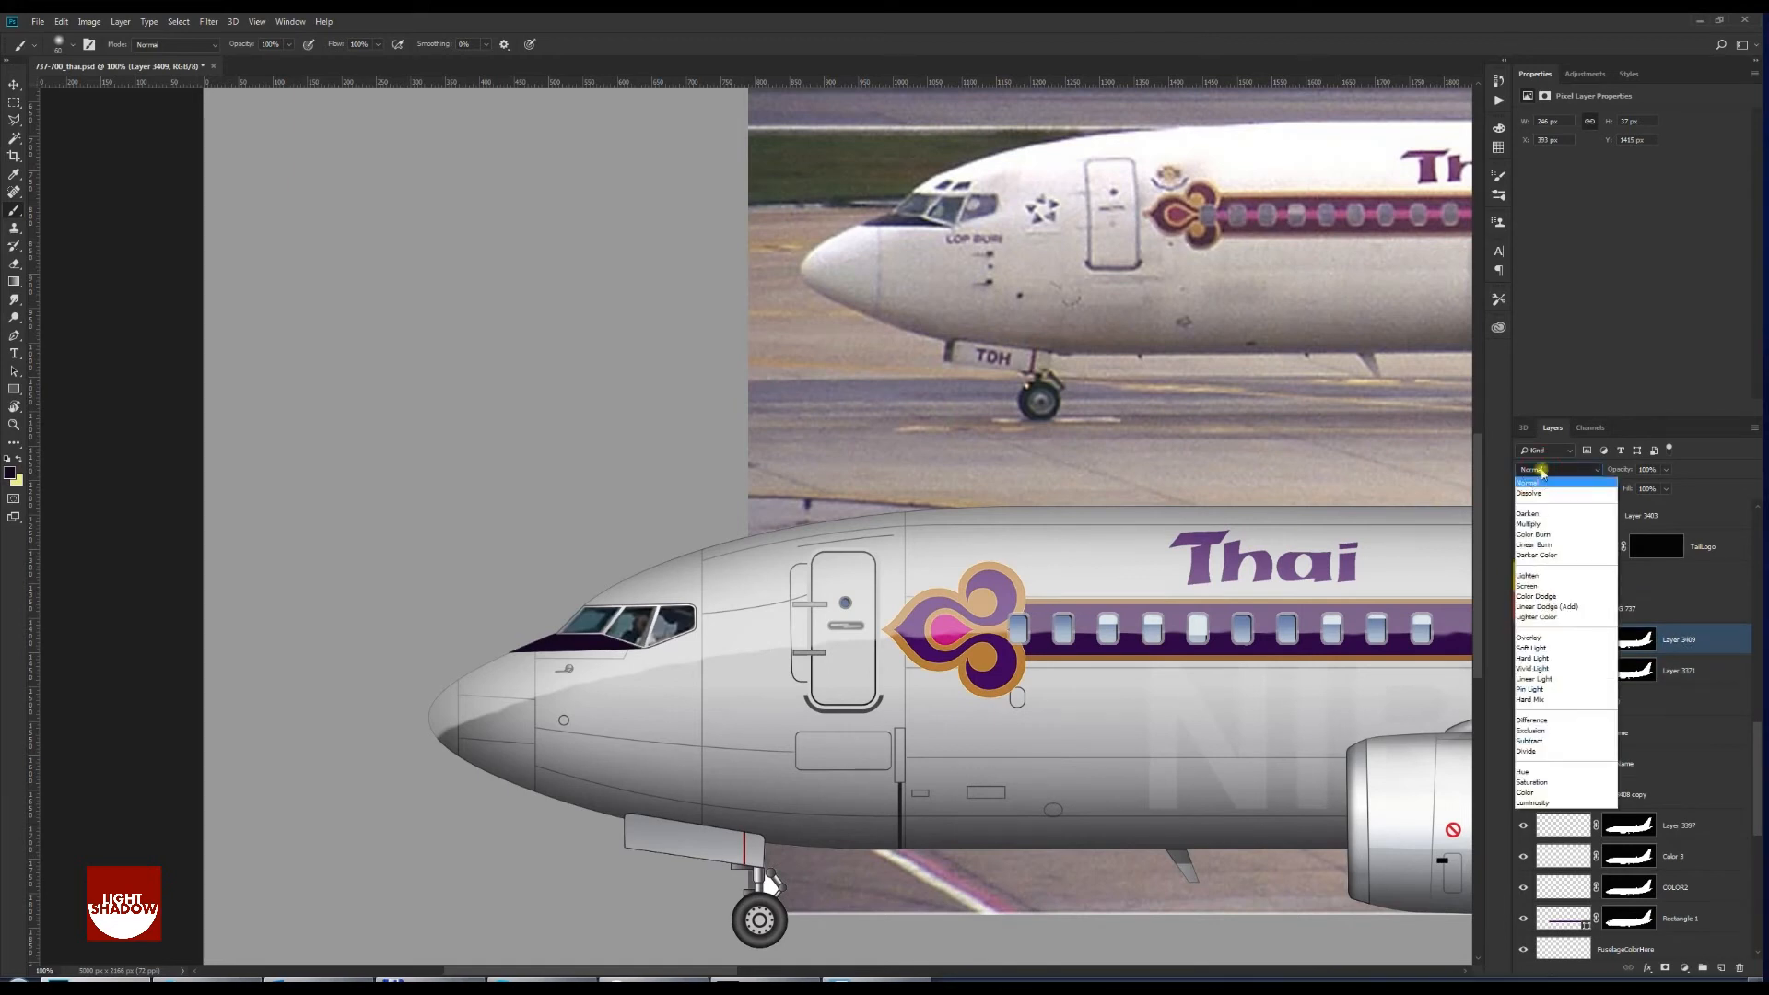
pyautogui.click(1537, 525)
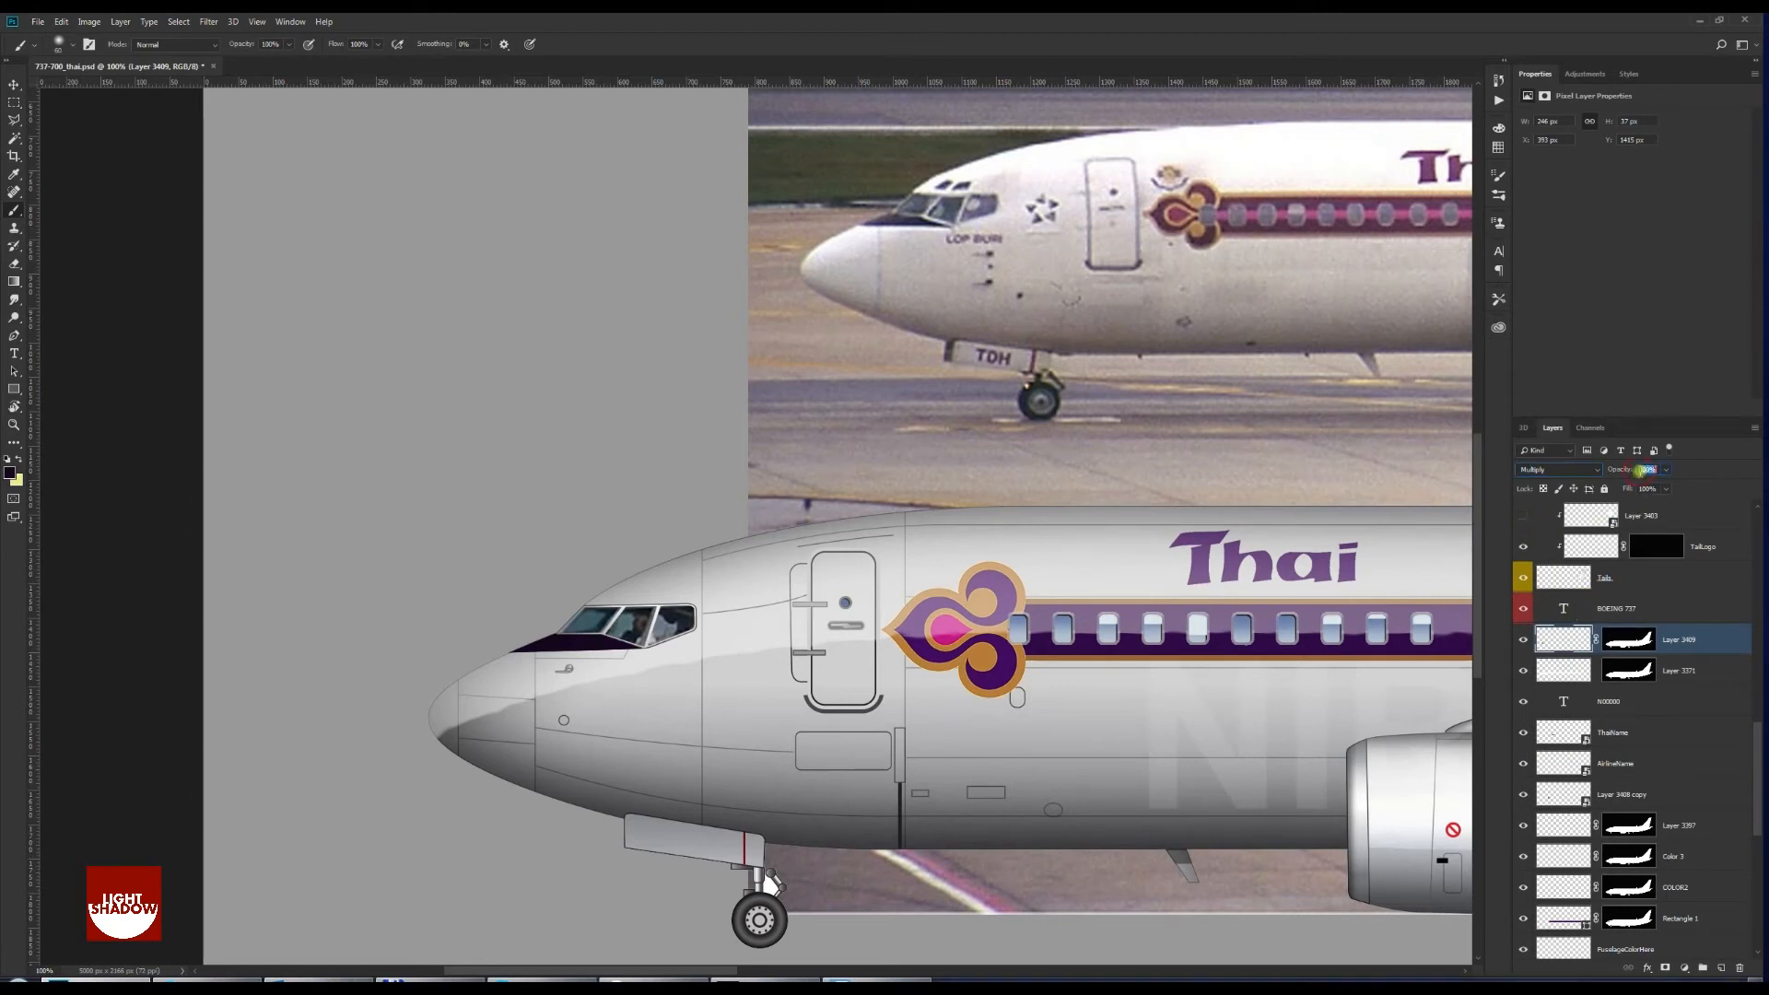
pyautogui.write('90')
pyautogui.press('Return')
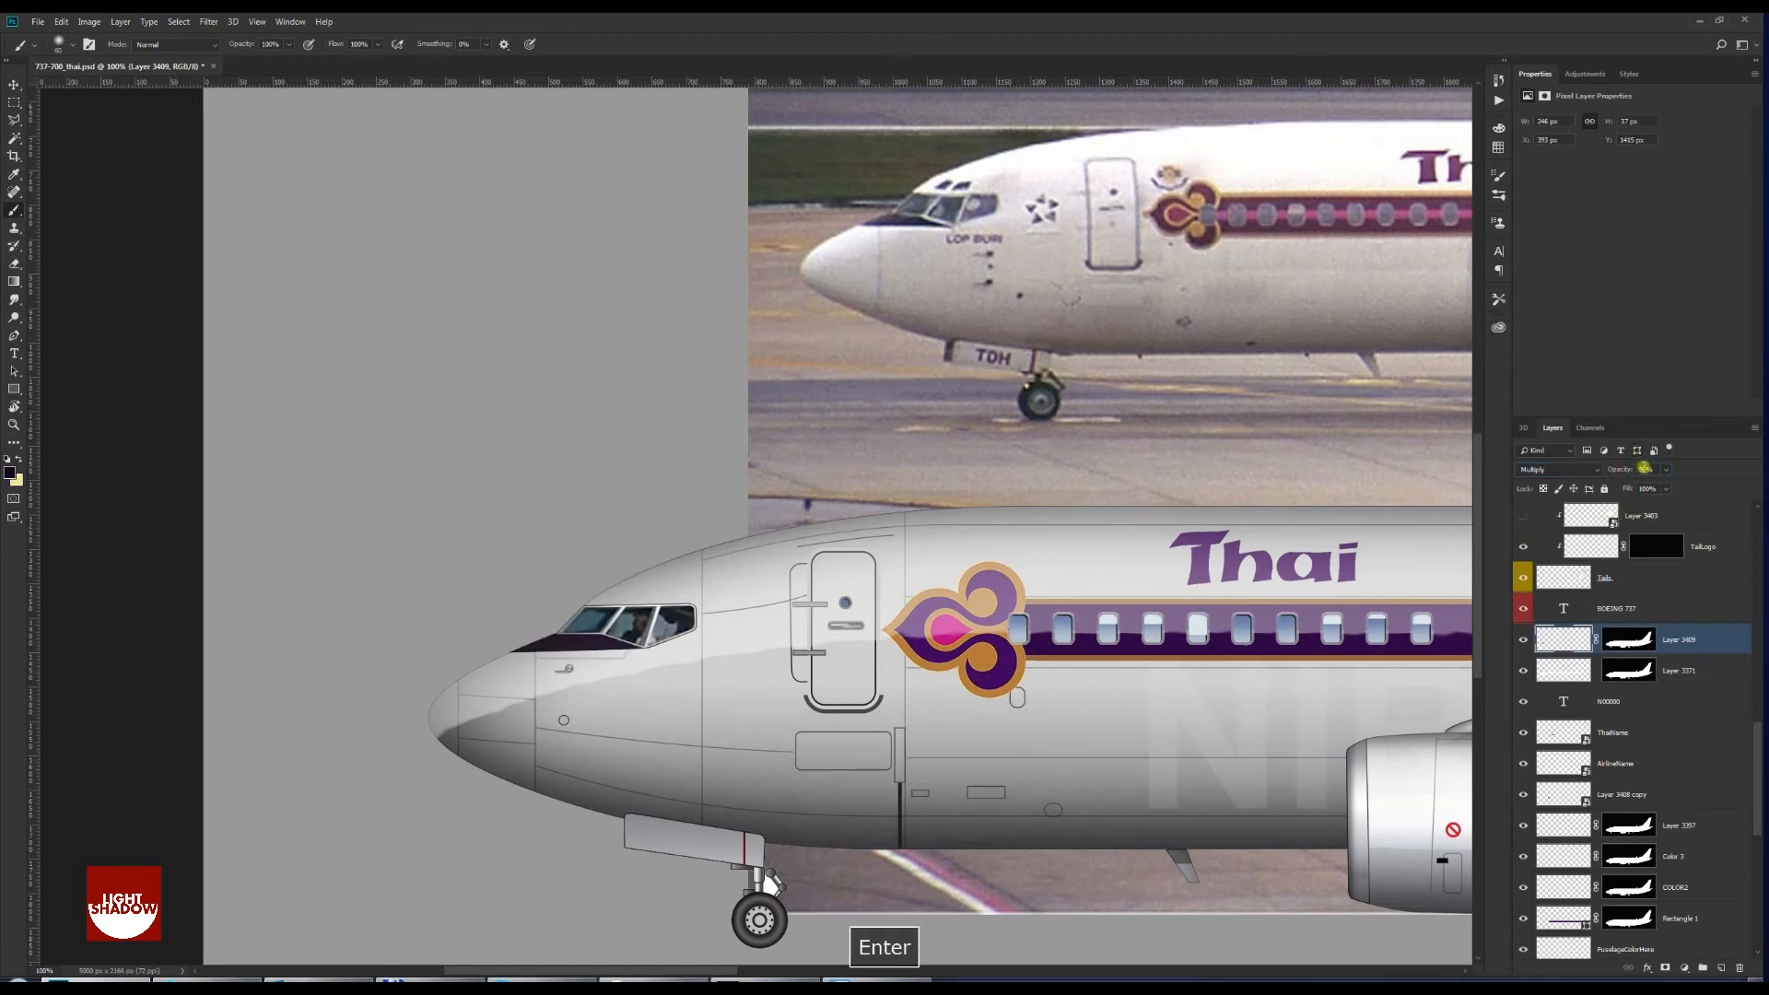
pyautogui.write('80')
pyautogui.press('Return')
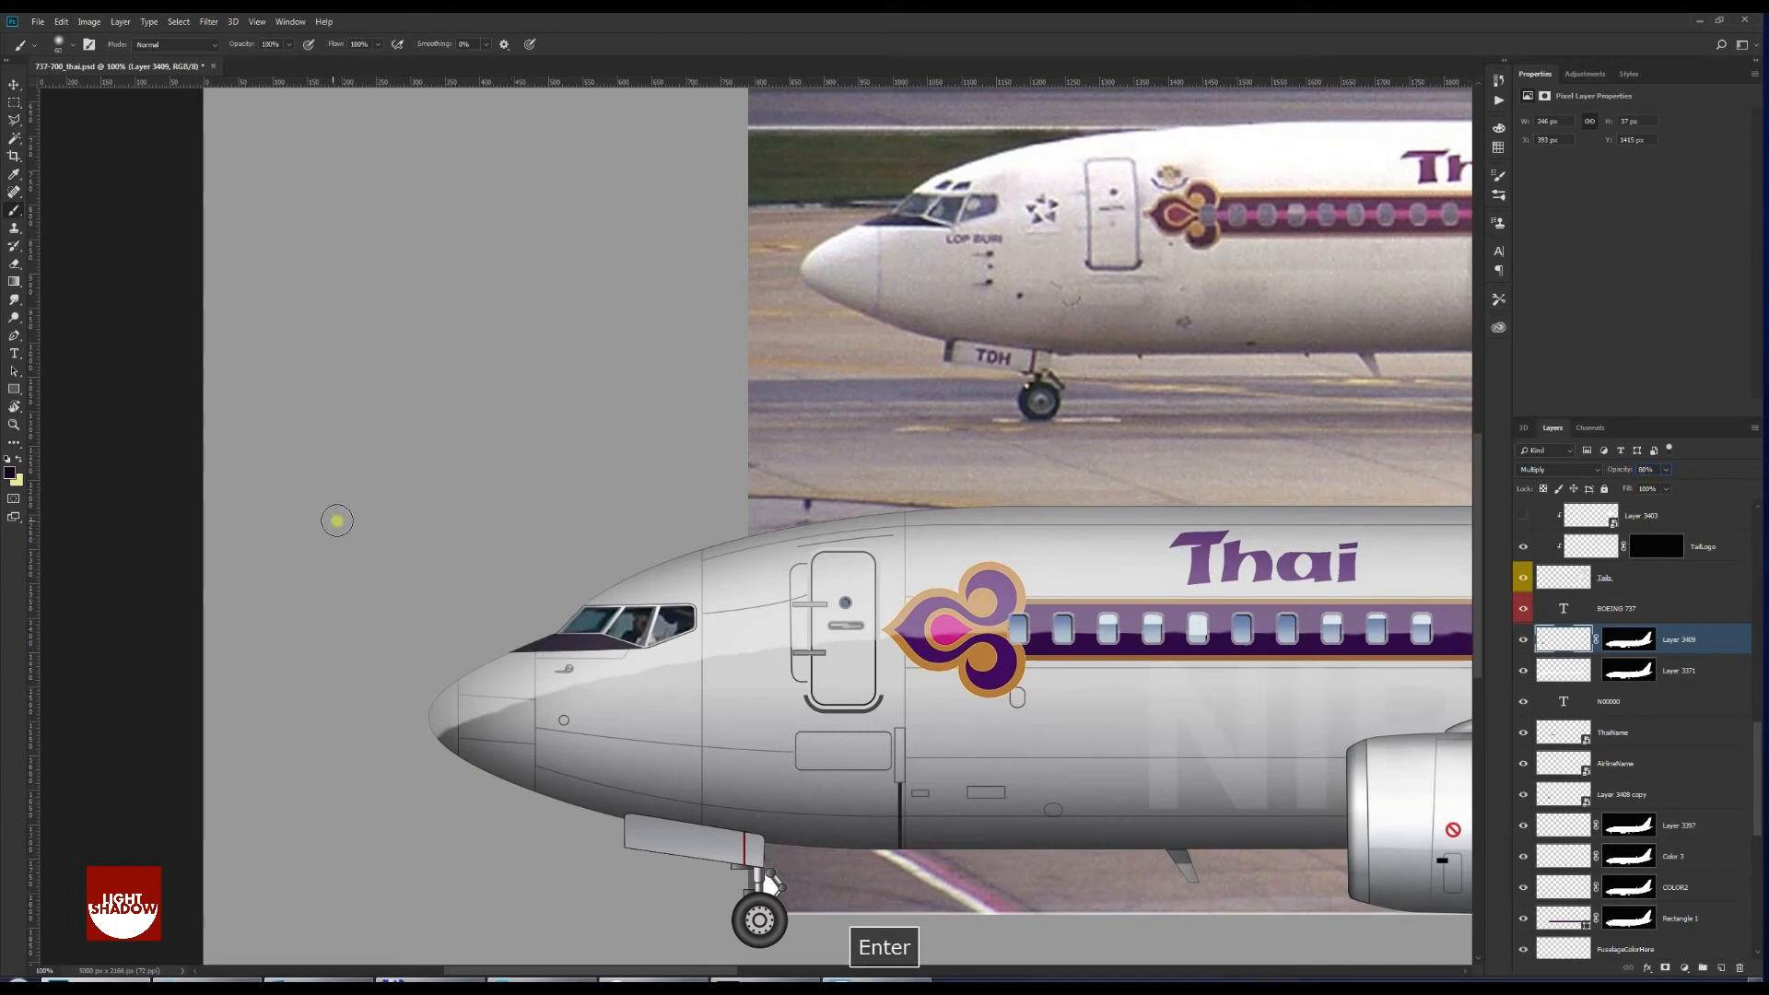
# Save the document with the painted anti-glare panel
pyautogui.hotkey('ctrl', '-')
pyautogui.hotkey('ctrl', '-')
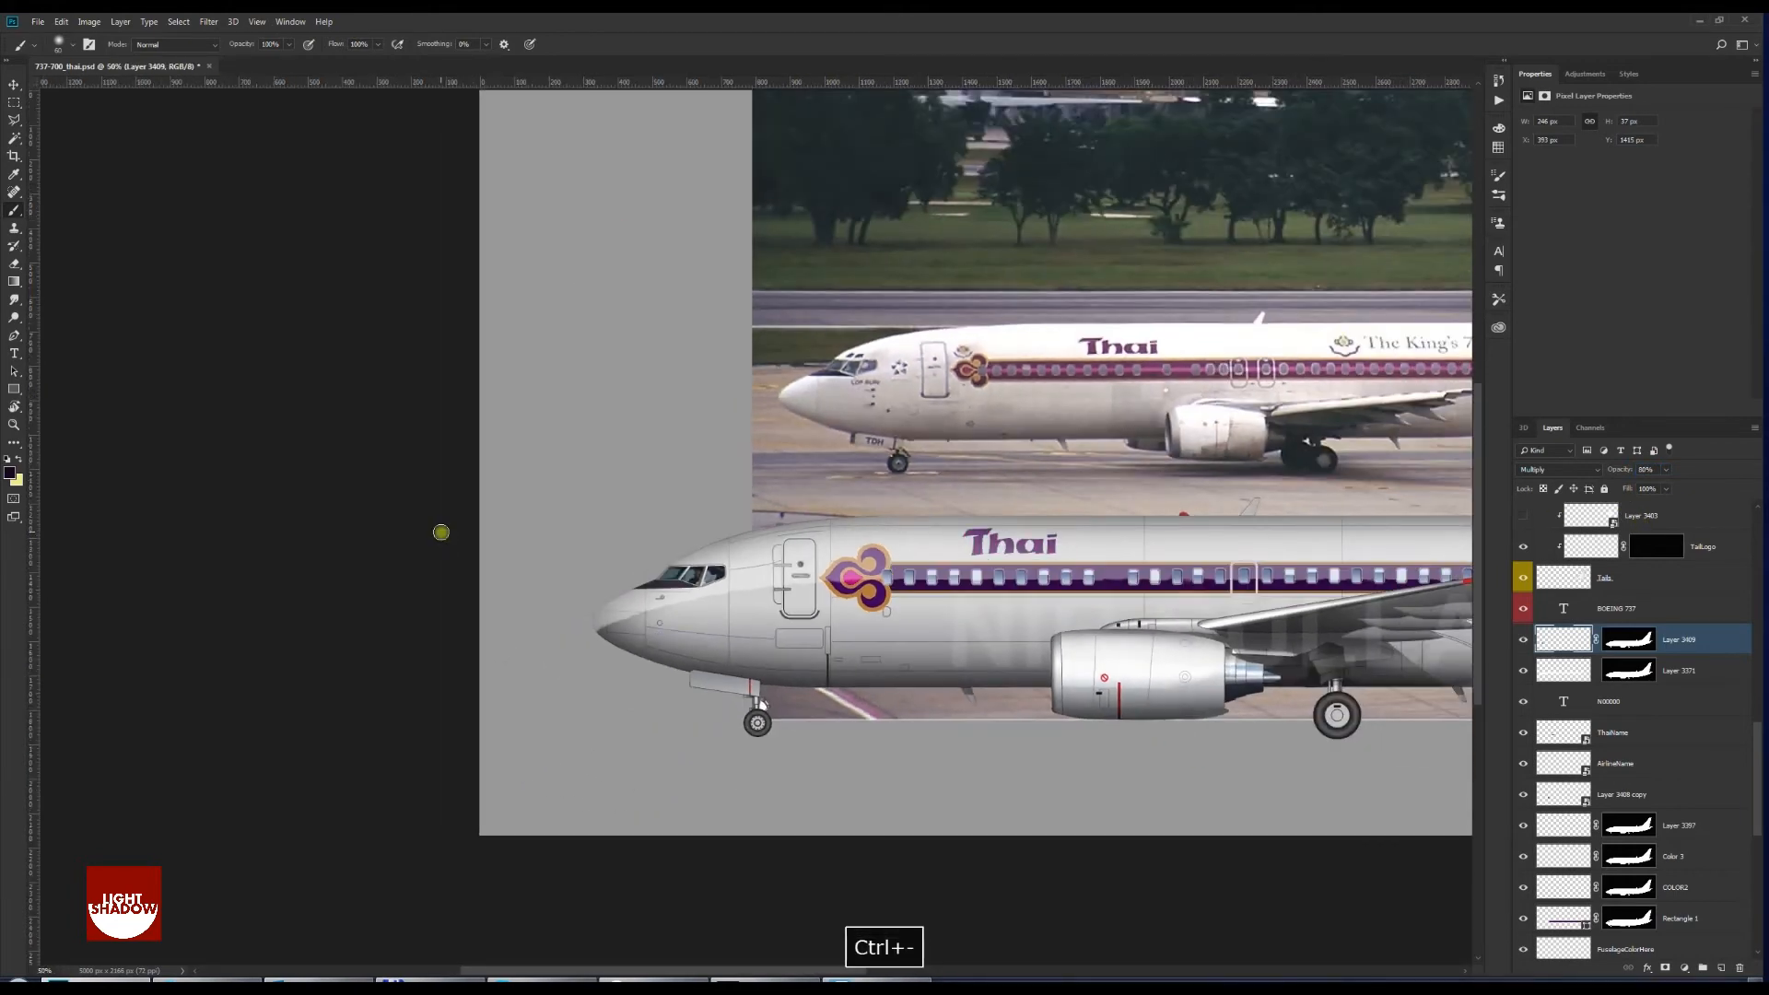
pyautogui.hotkey('ctrl', 's')
pyautogui.press('space')
pyautogui.moveTo(876, 537); pyautogui.dragTo(569, 533)
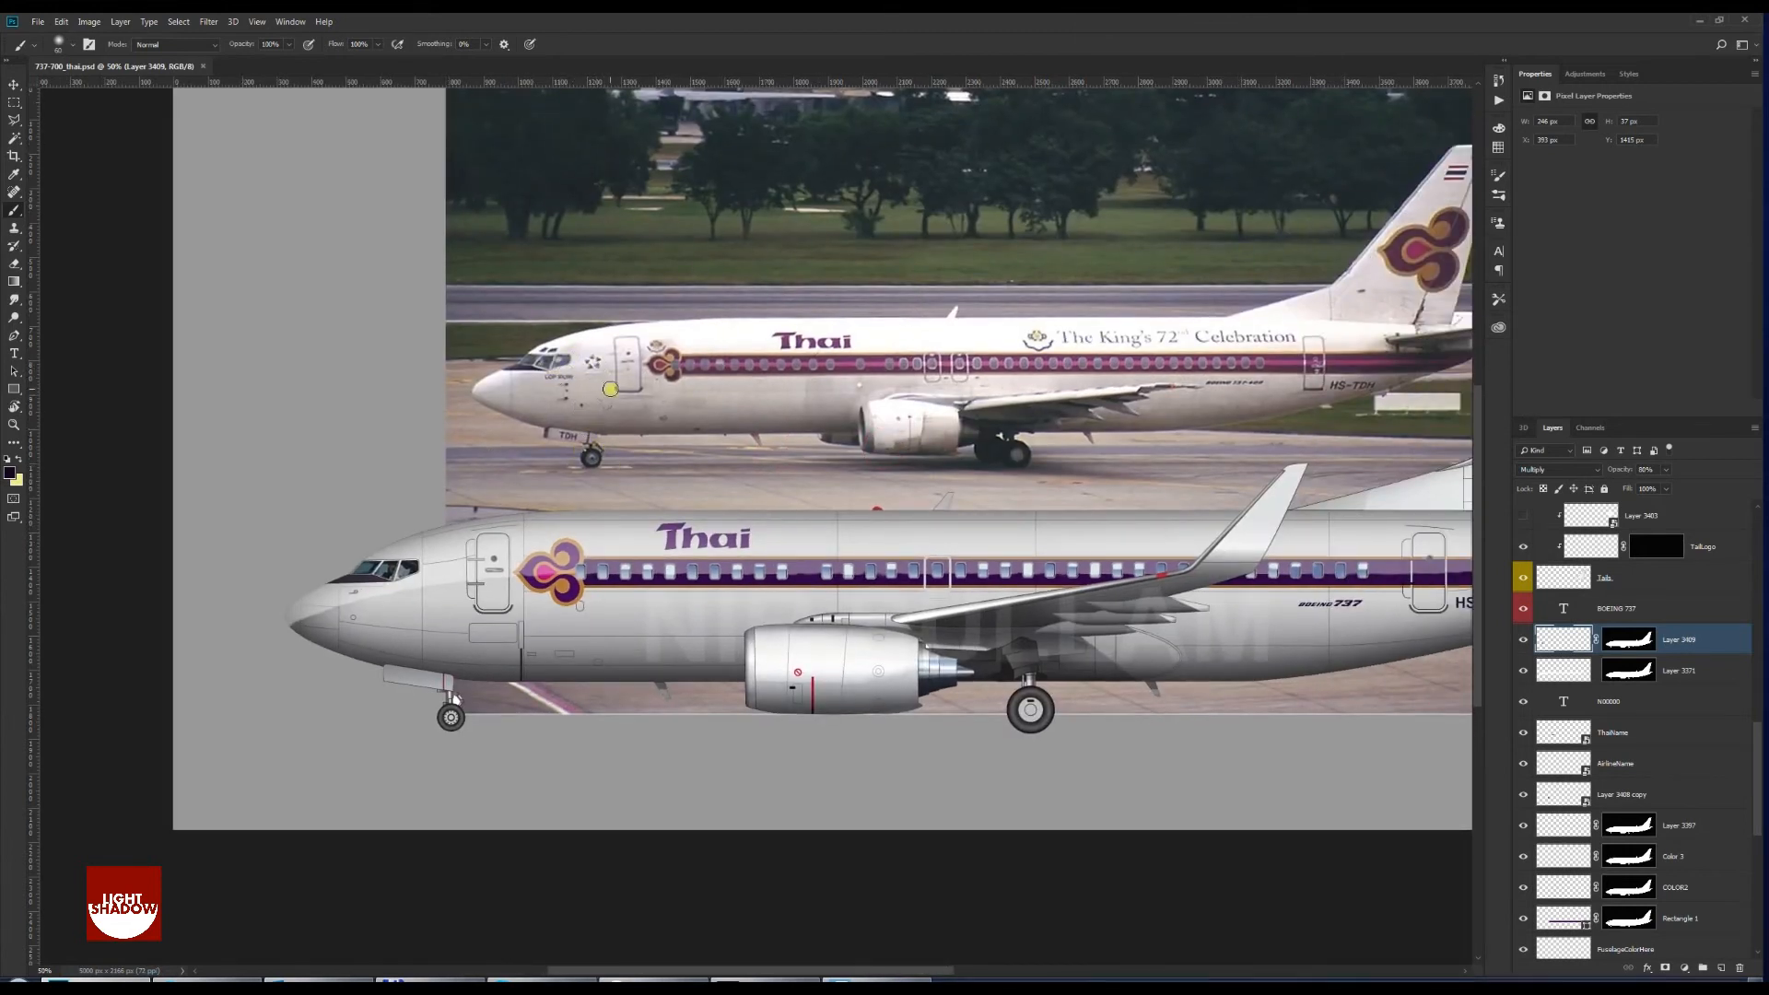
# Isolate the OneWorldLogo and SkyTeam layers in turn to check the template's alliance logos, restoring the other layers' visibility
pyautogui.moveTo(1756, 756); pyautogui.dragTo(1767, 887)
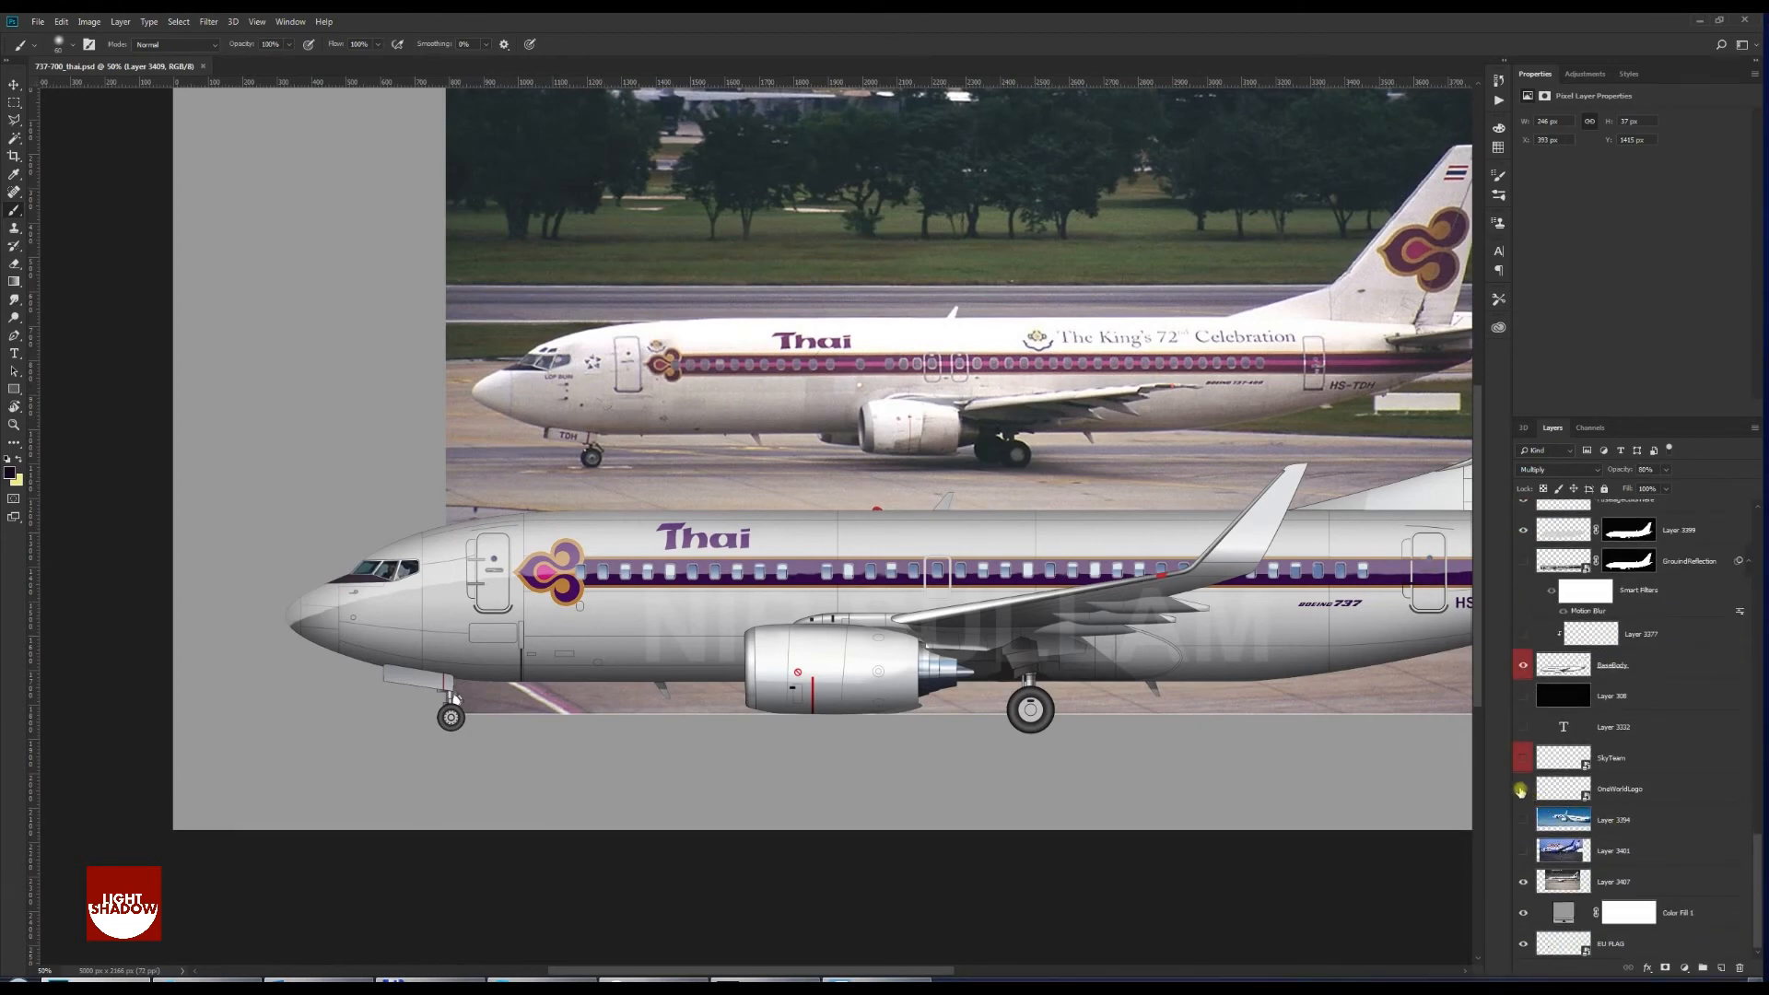
pyautogui.keyDown('alt'); pyautogui.click(1521, 789); pyautogui.keyUp('alt')
pyautogui.keyDown('alt'); pyautogui.click(1520, 790); pyautogui.keyUp('alt')
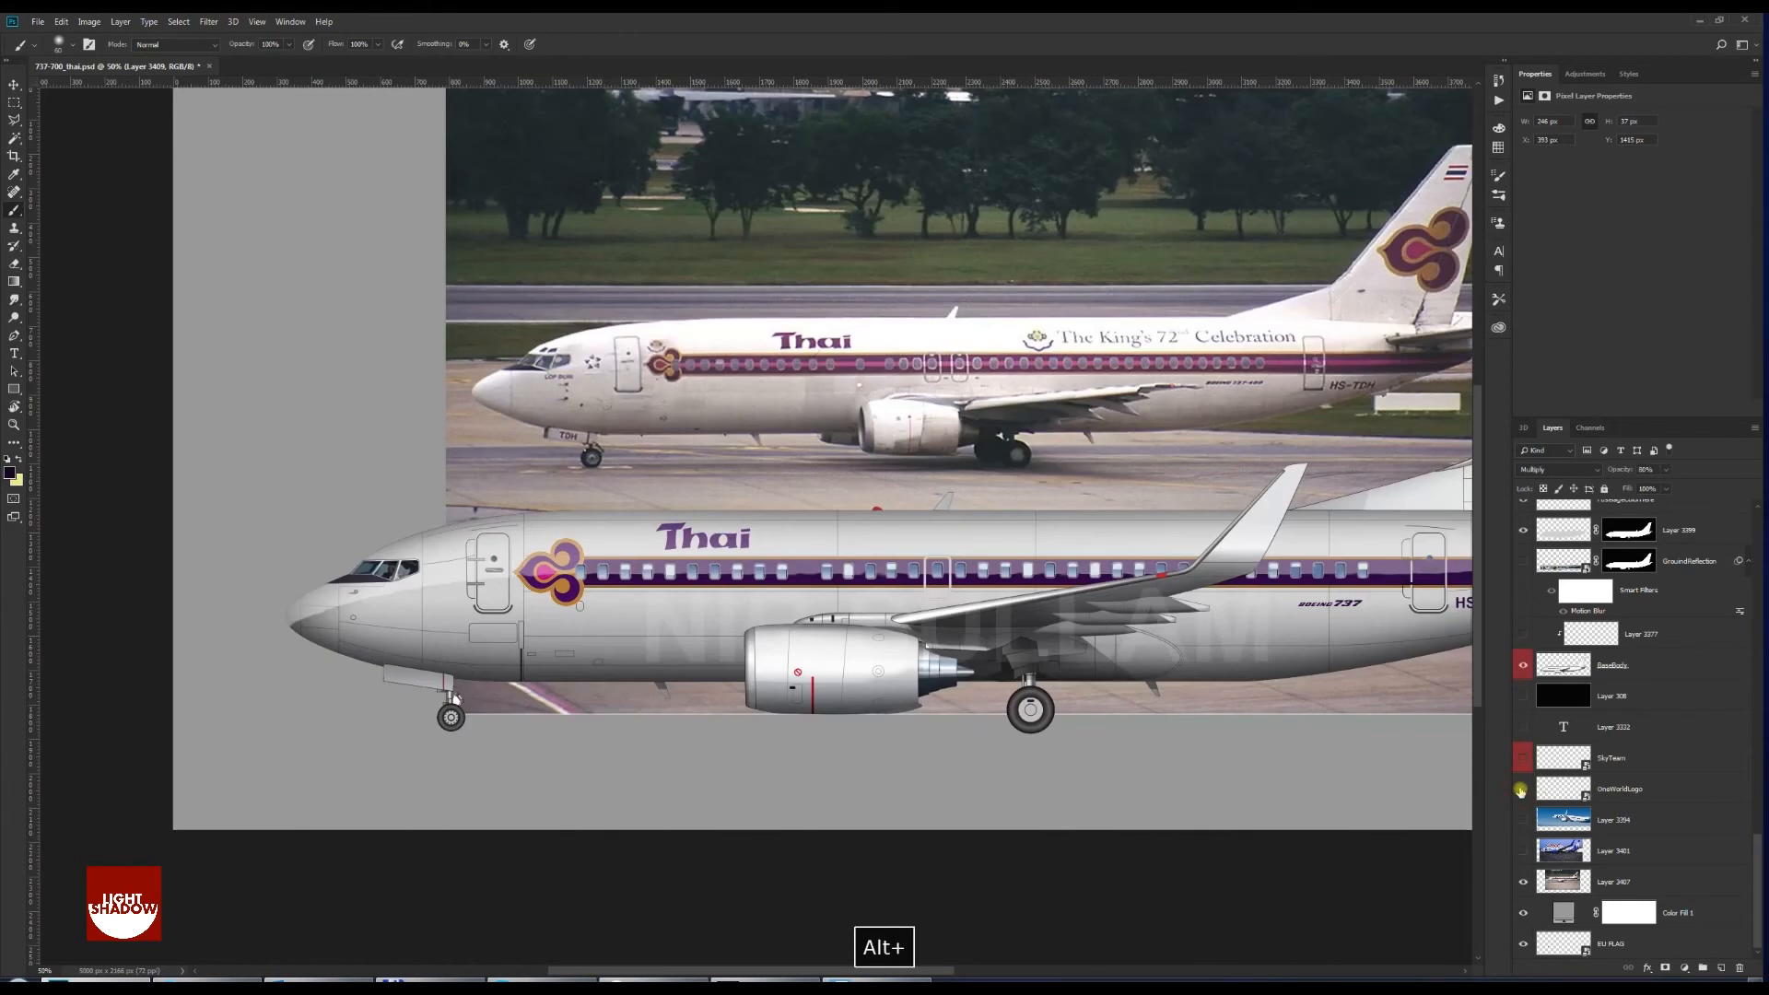
pyautogui.keyDown('alt'); pyautogui.click(1524, 759); pyautogui.keyUp('alt')
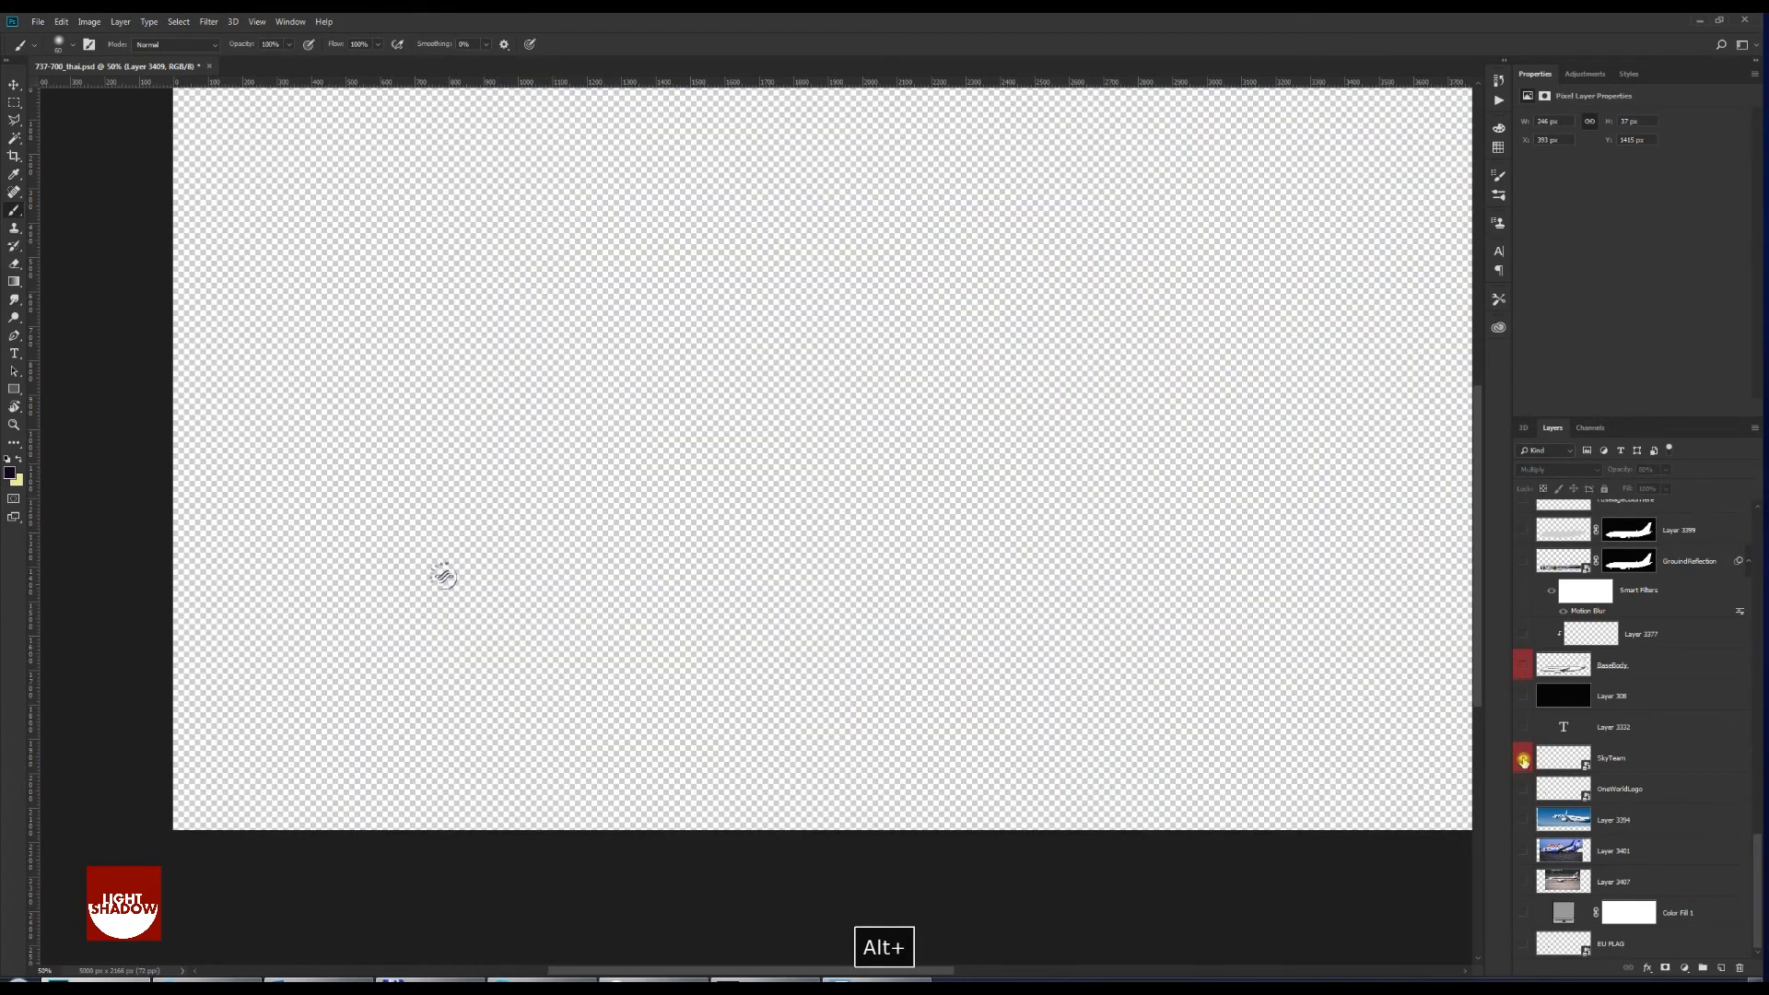
pyautogui.keyDown('alt'); pyautogui.click(1524, 759); pyautogui.keyUp('alt')
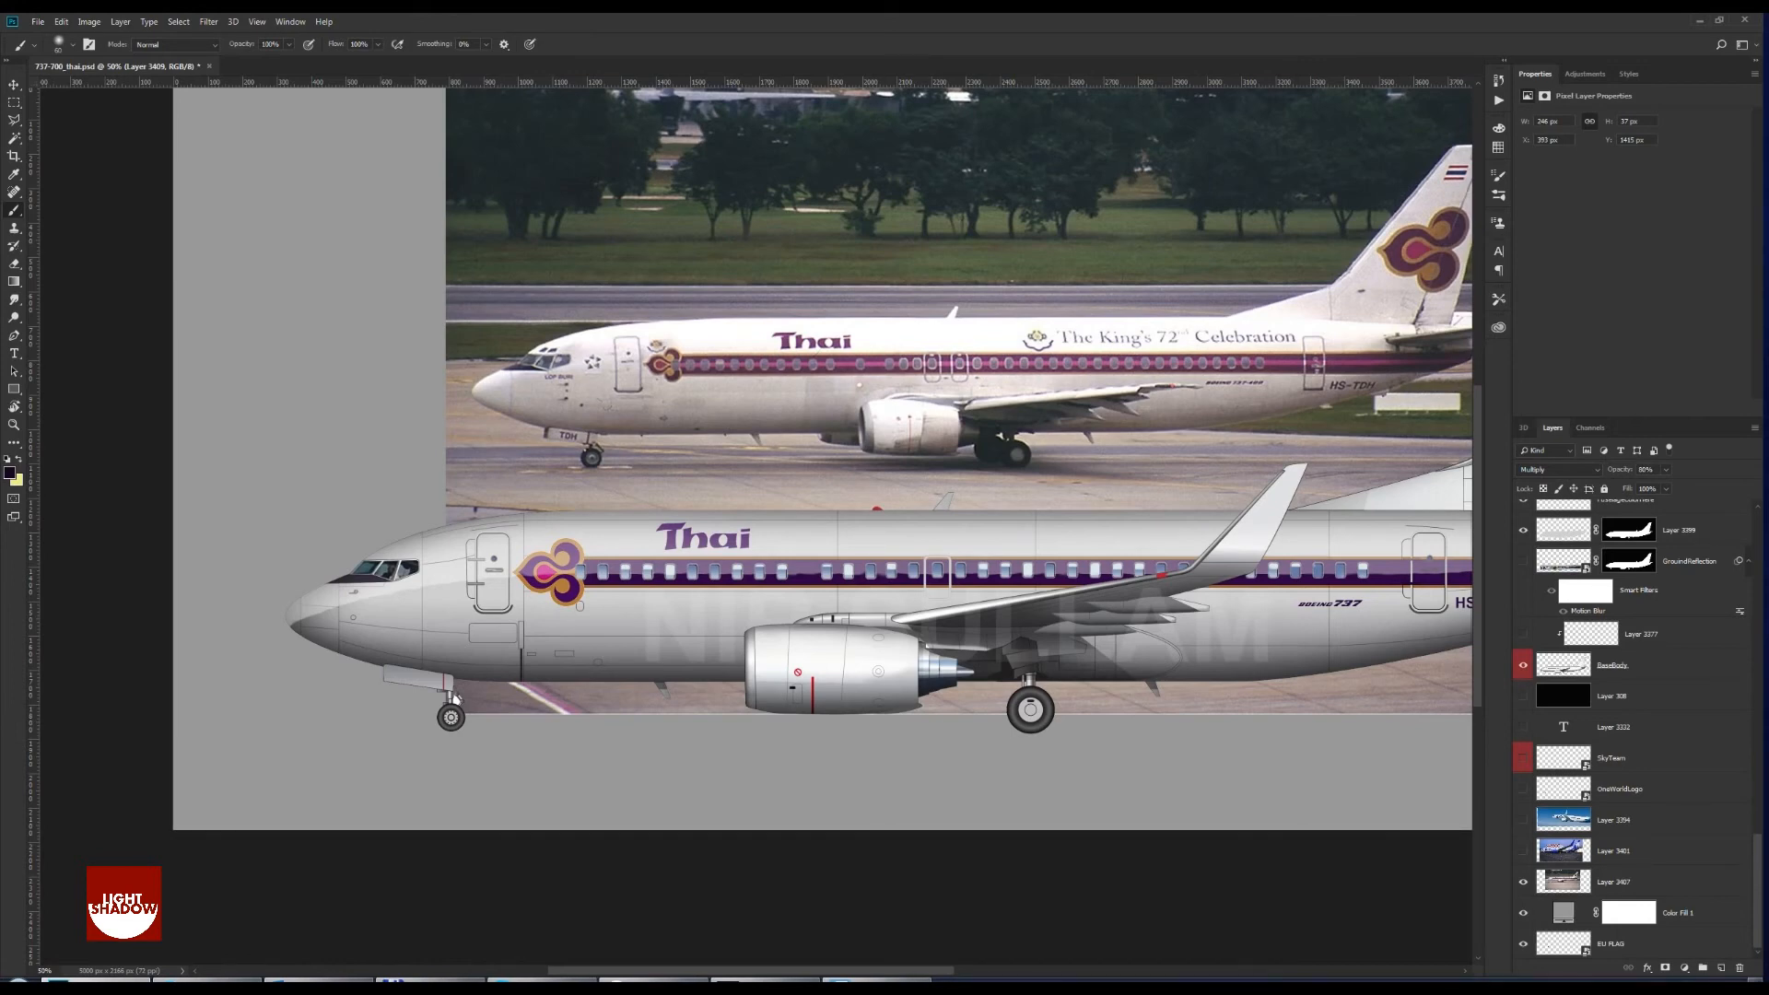
# Switch to the browser's star alliance image results and copy the Seek Vector Logo version of the STAR ALLIANCE logo
pyautogui.hotkey('alt', 'Tab')
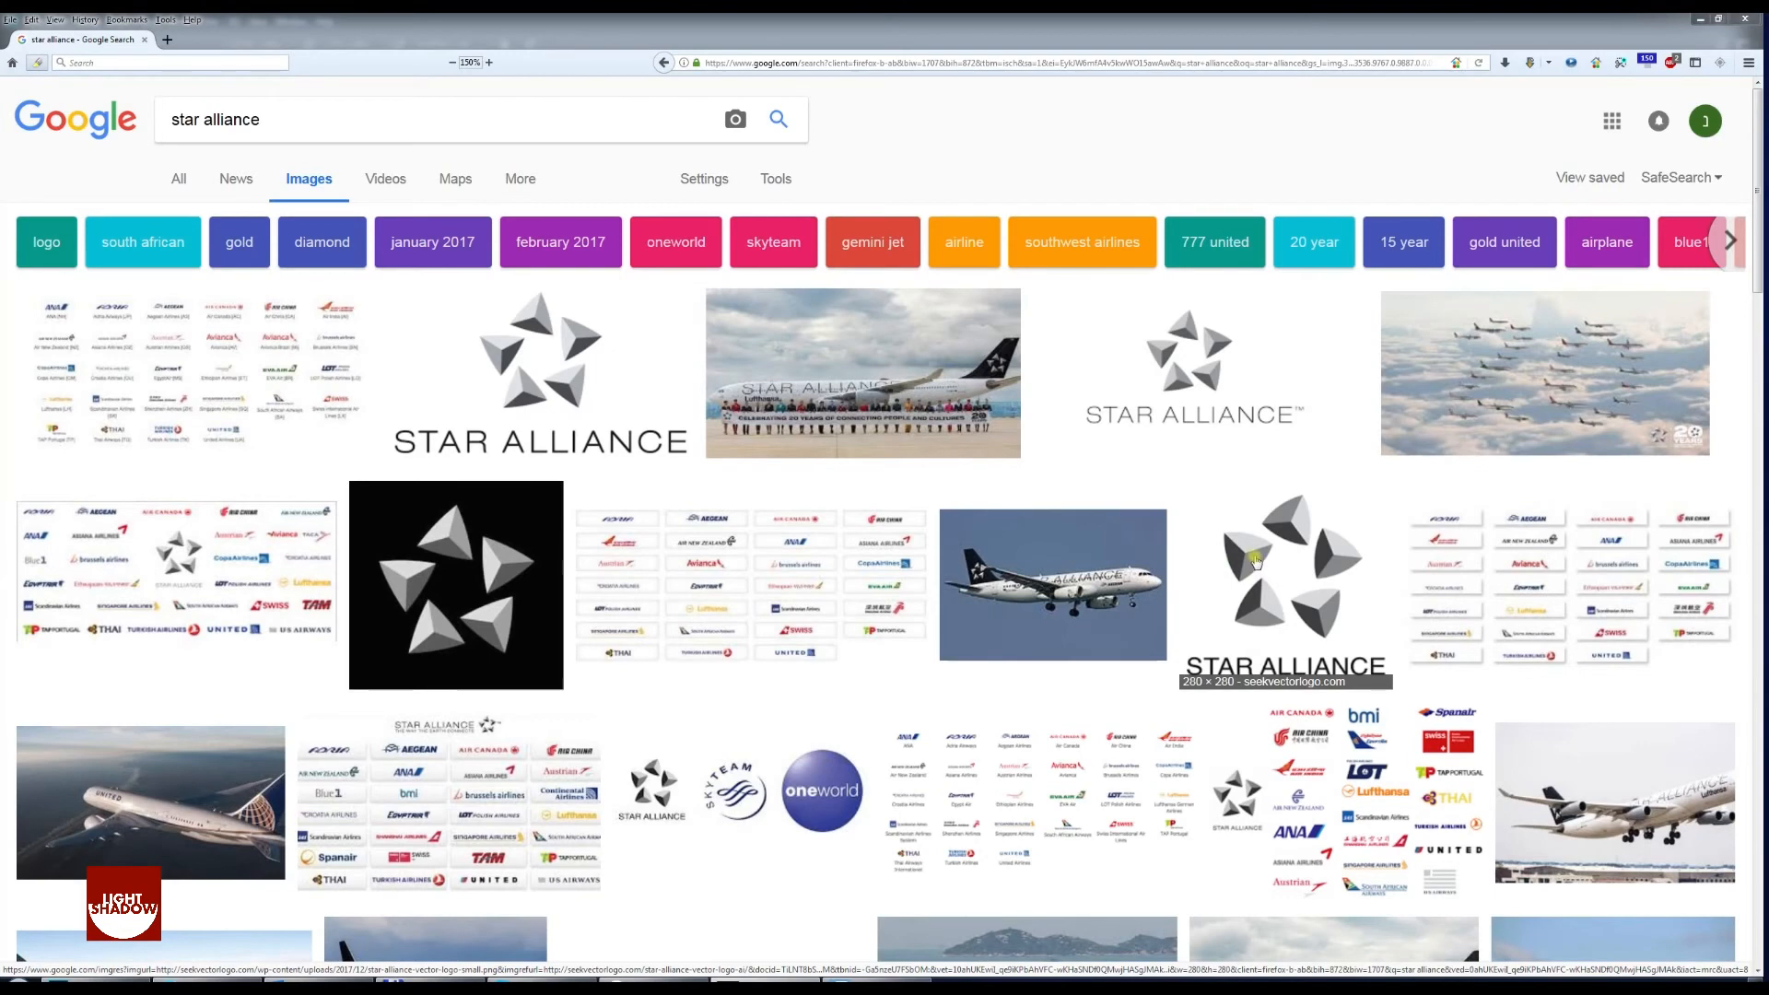
pyautogui.click(1256, 560)
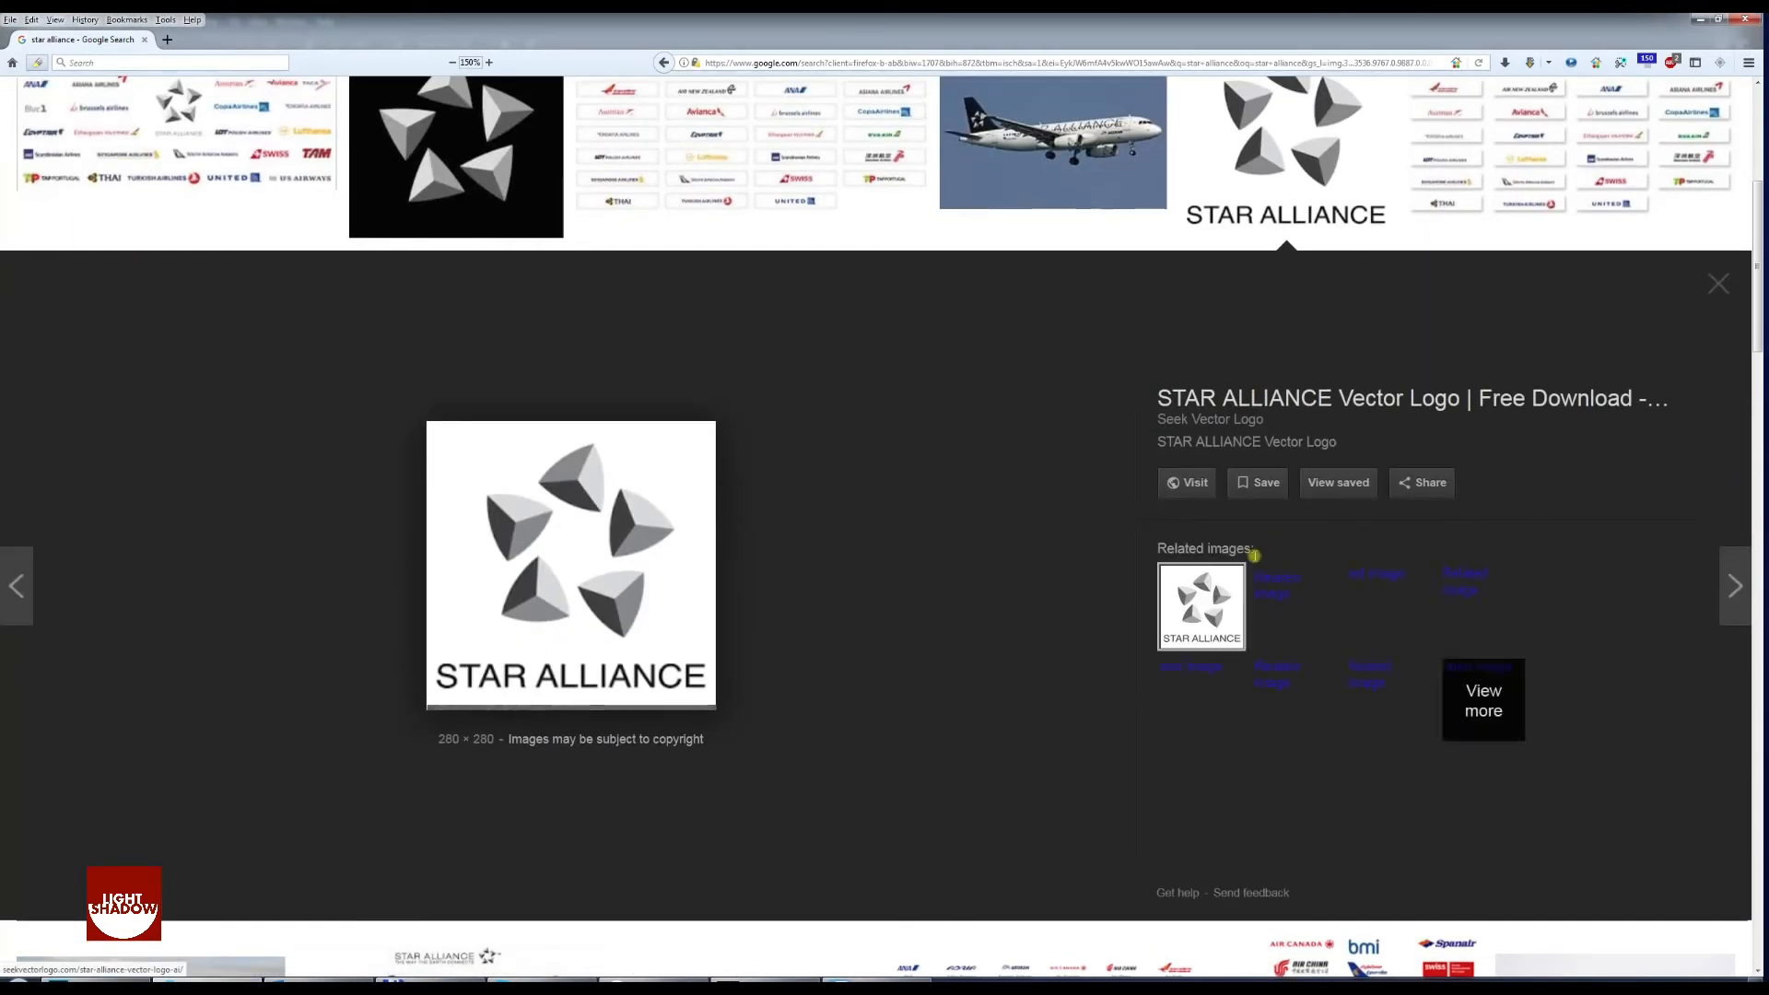
pyautogui.rightClick(566, 519)
pyautogui.click(599, 642)
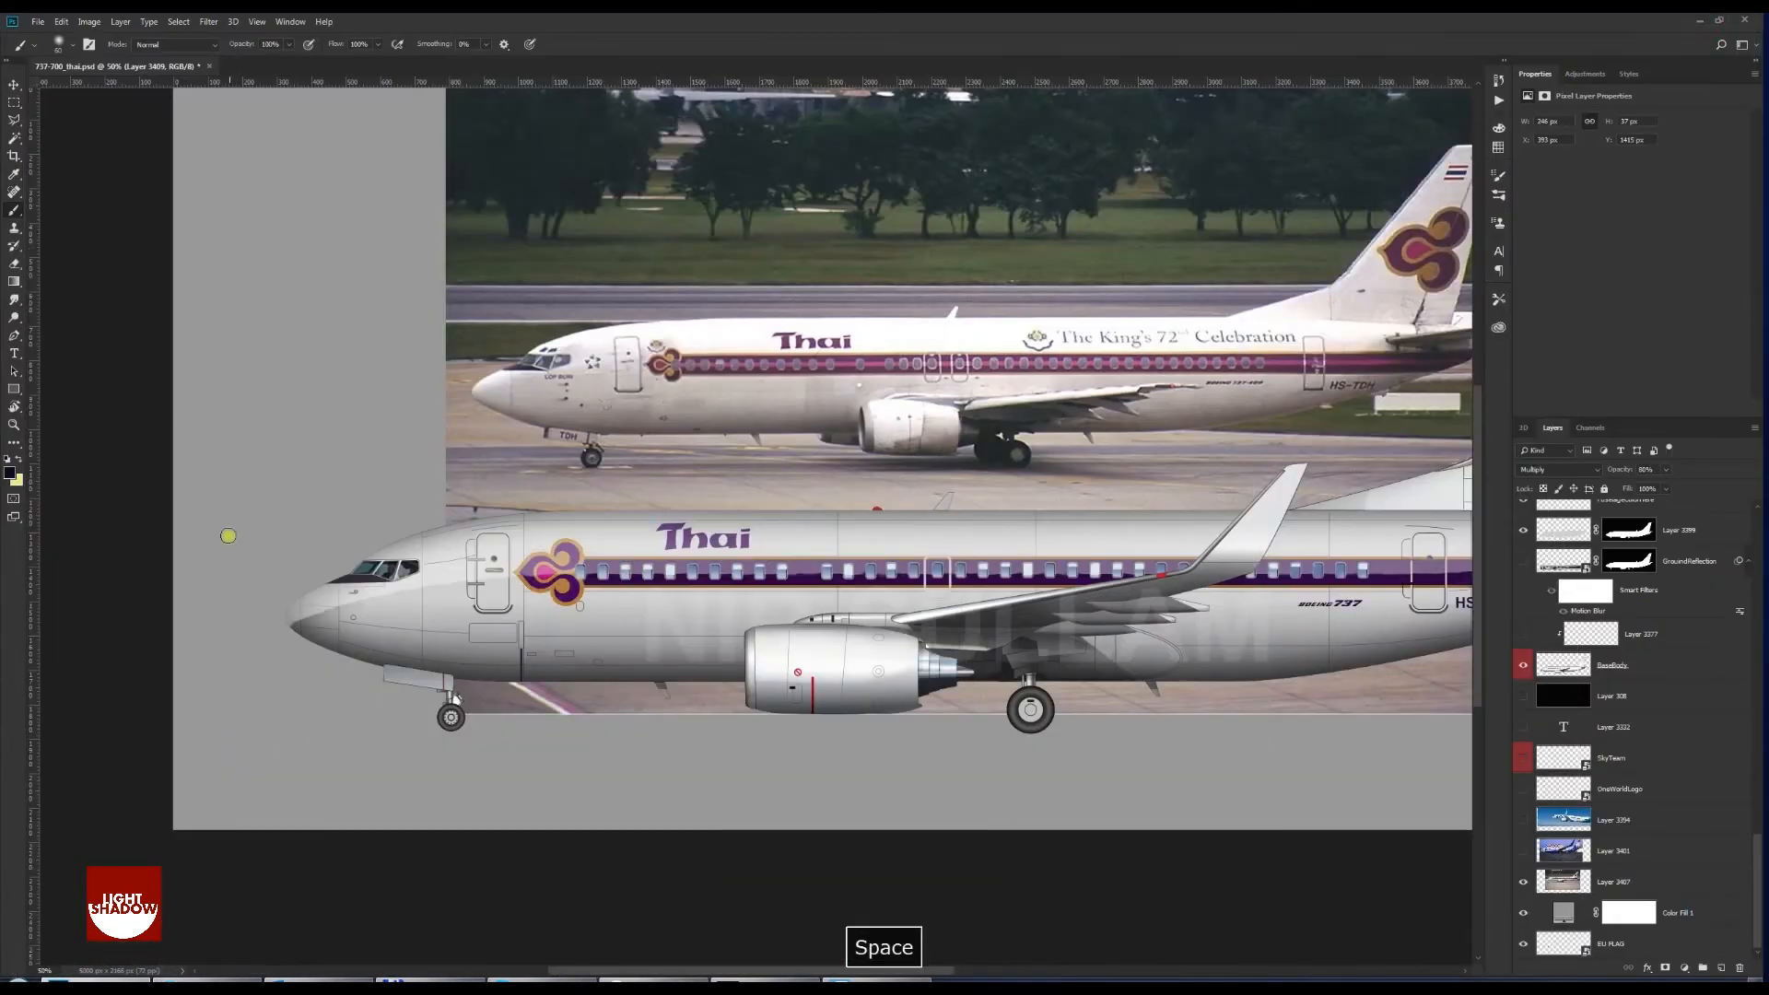
# Paste the STAR ALLIANCE logo into the airliner document and place it between the cockpit windows and the front door
pyautogui.press('v')
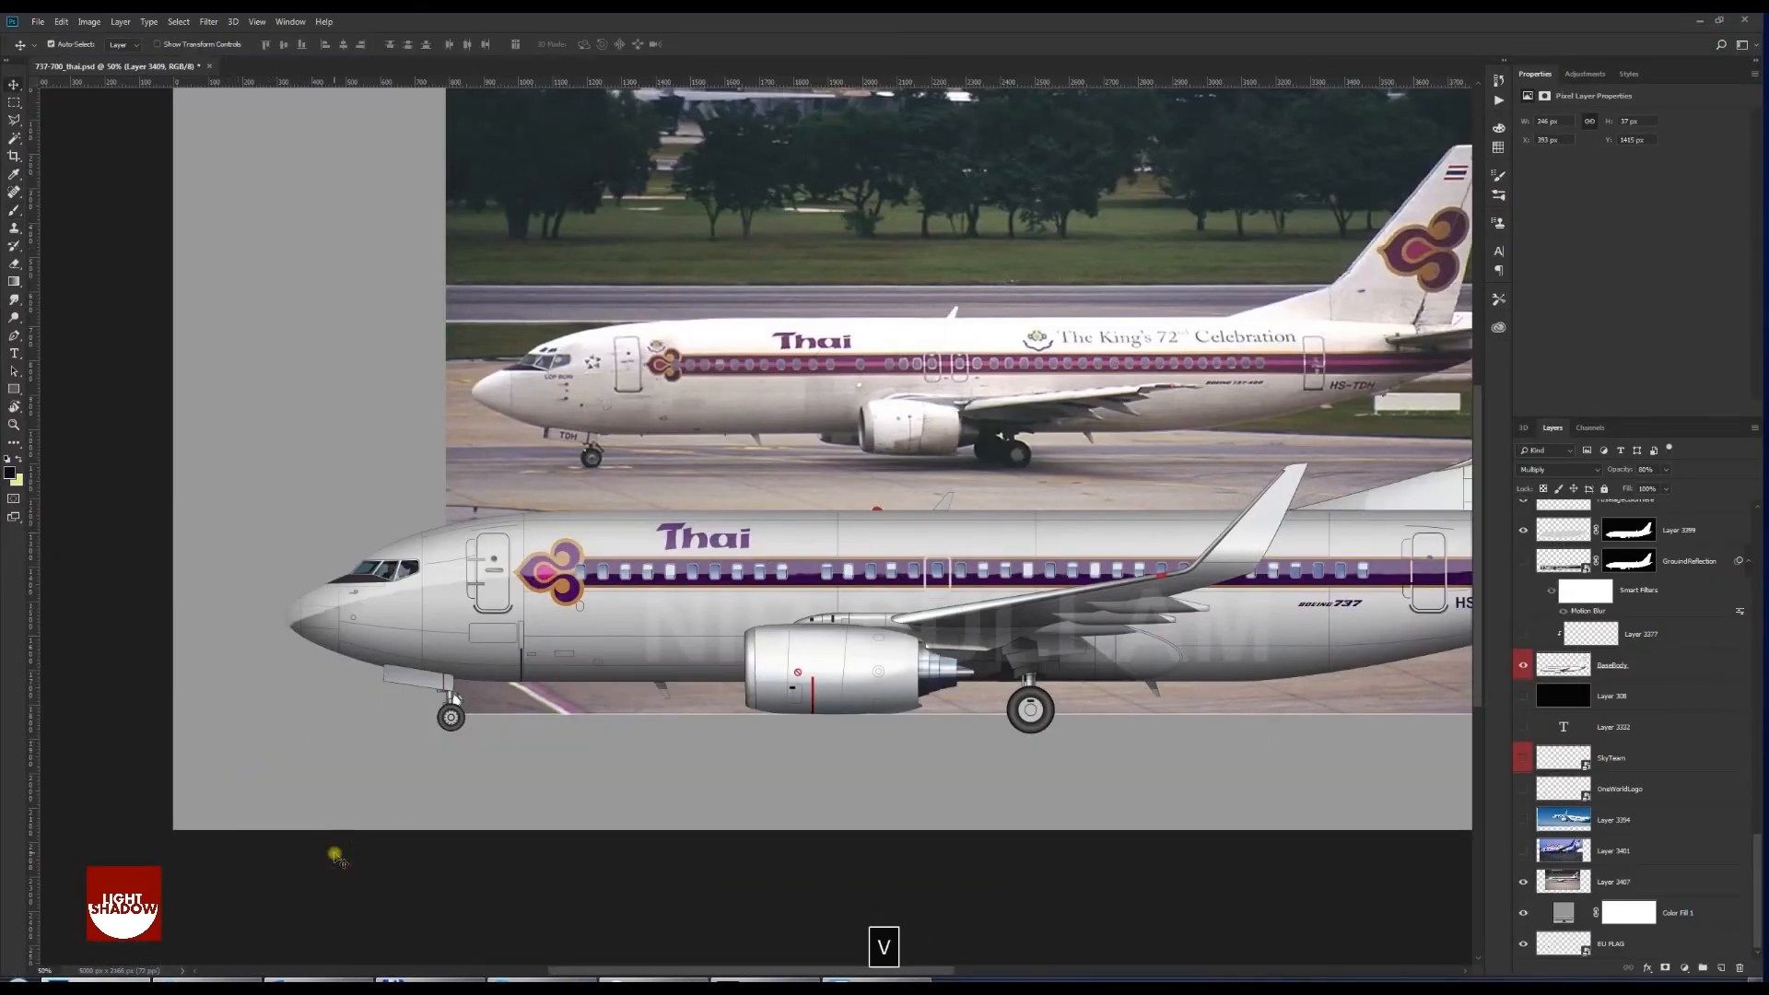
pyautogui.hotkey('ctrl', 'v')
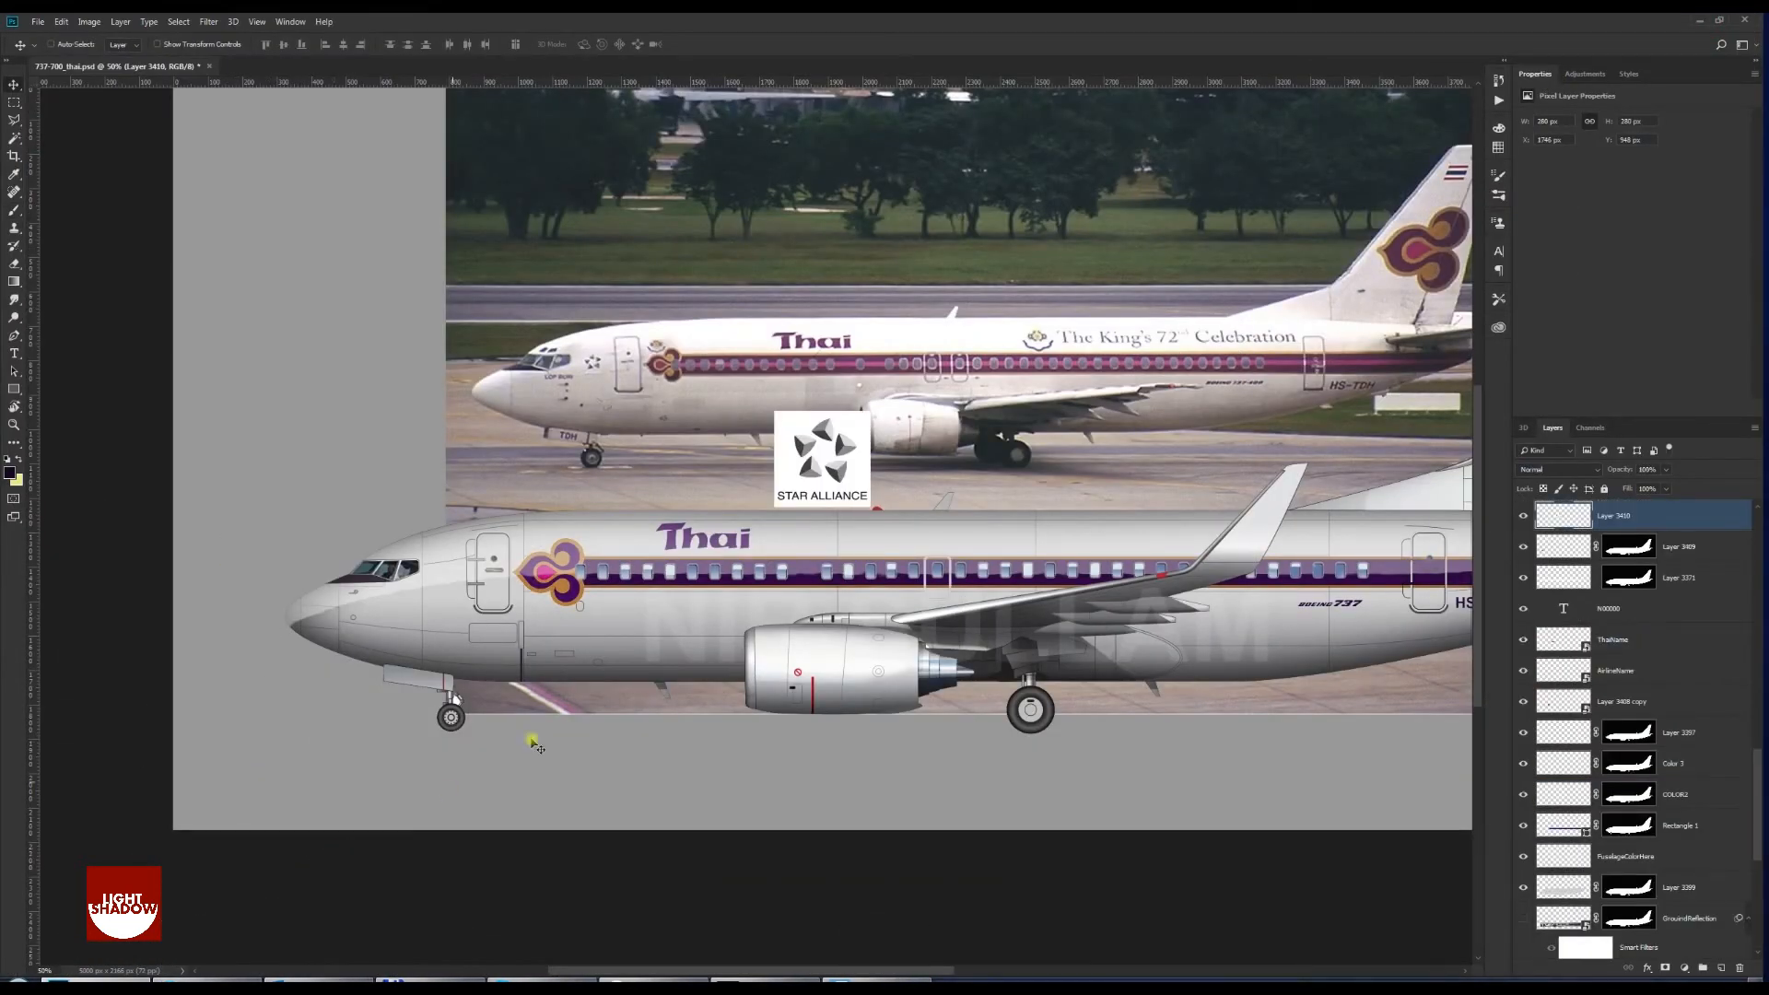
pyautogui.moveTo(796, 497); pyautogui.dragTo(414, 600)
pyautogui.hotkey('ctrl', '+')
pyautogui.press('space')
pyautogui.moveTo(285, 660); pyautogui.dragTo(462, 613)
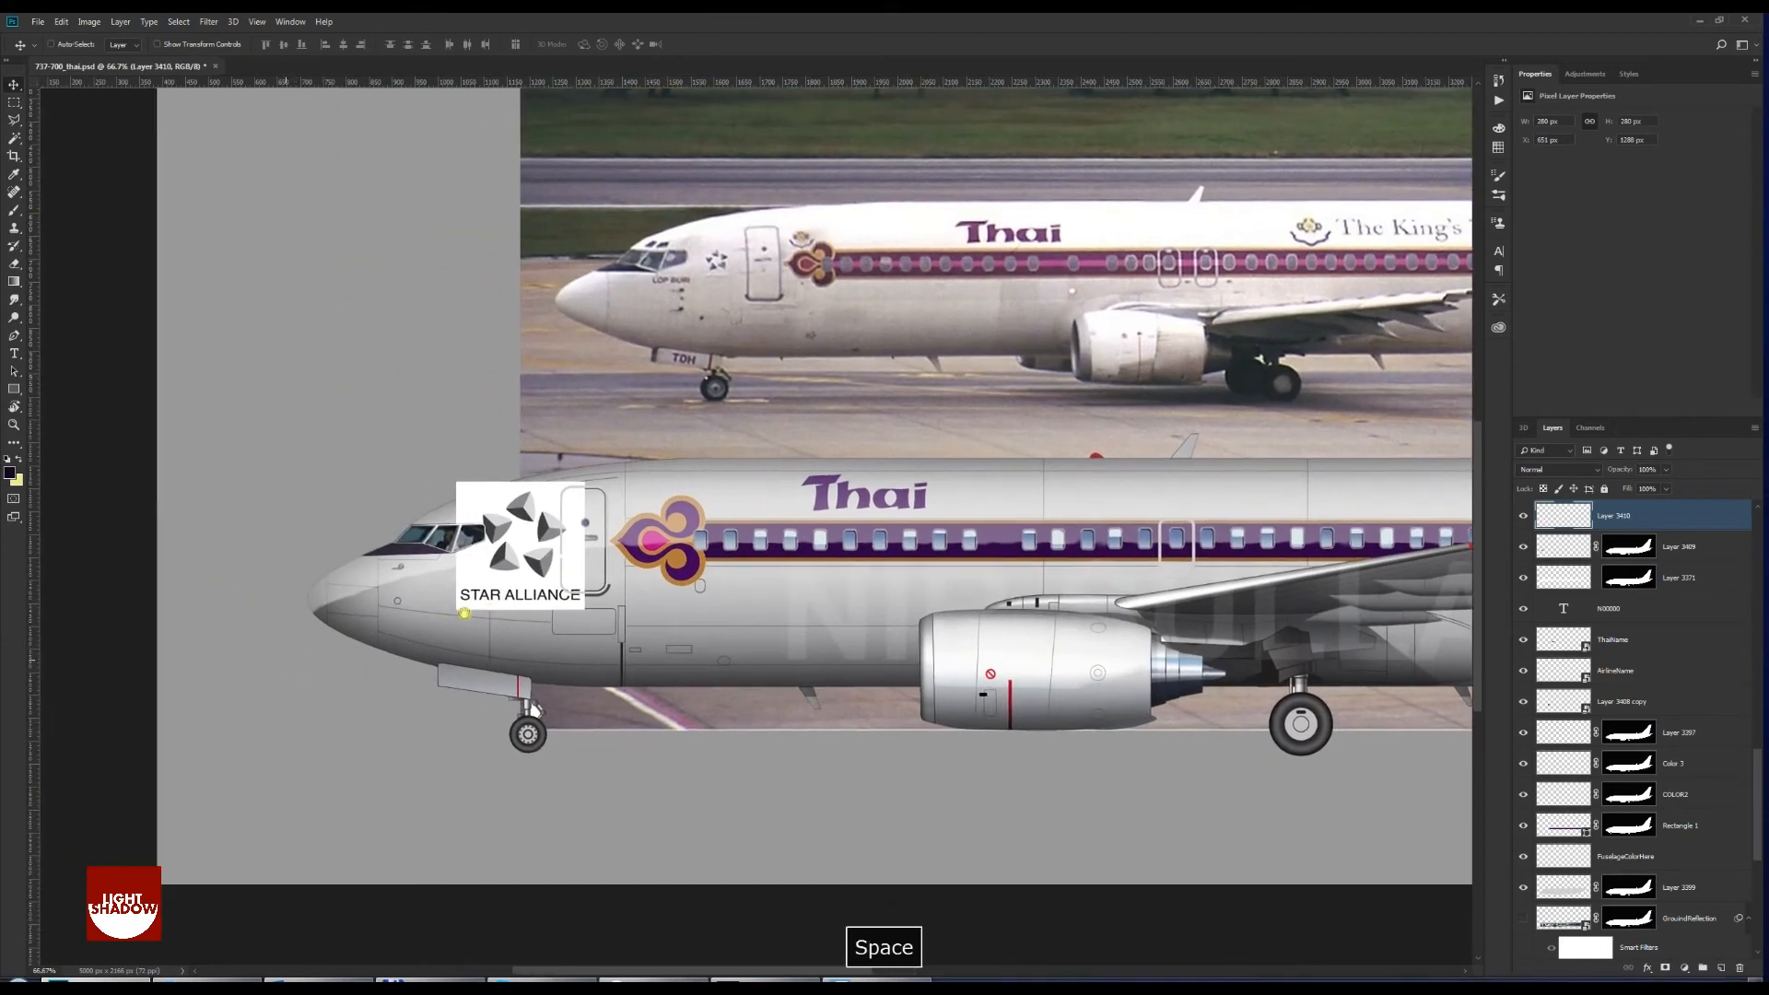
# Convert the STAR ALLIANCE logo layer to a smart object and open its contents for editing
pyautogui.rightClick(1639, 513)
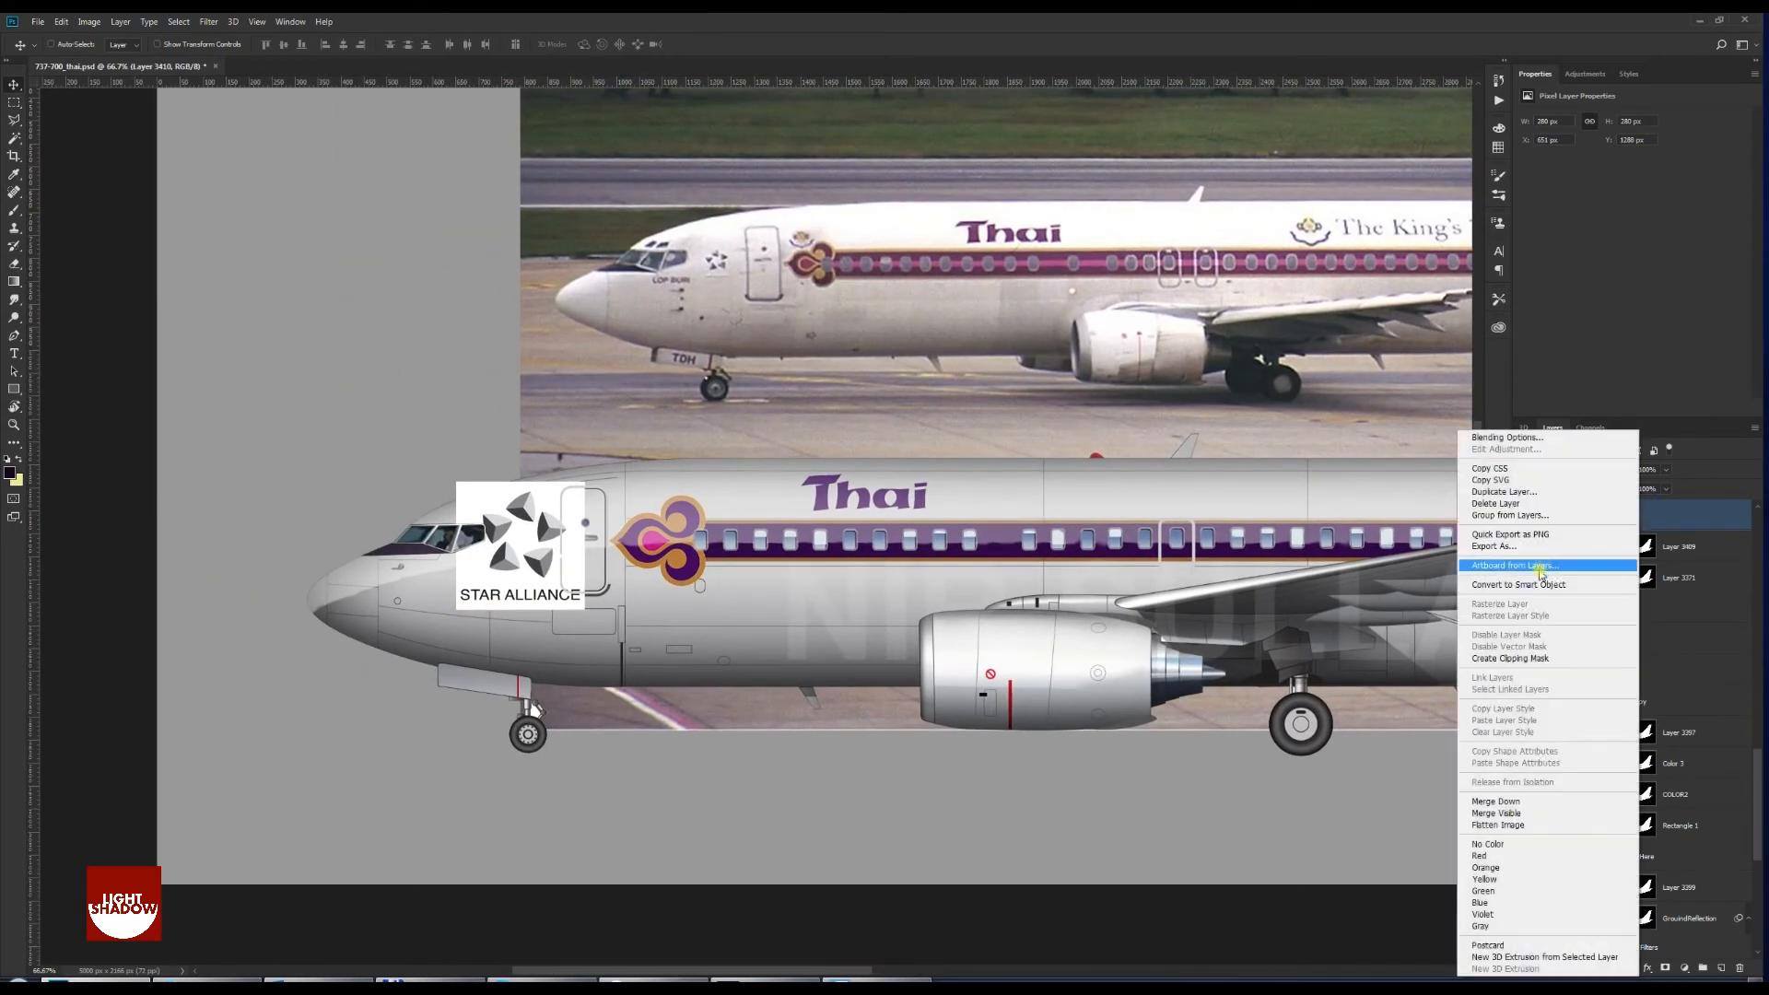
pyautogui.click(1535, 583)
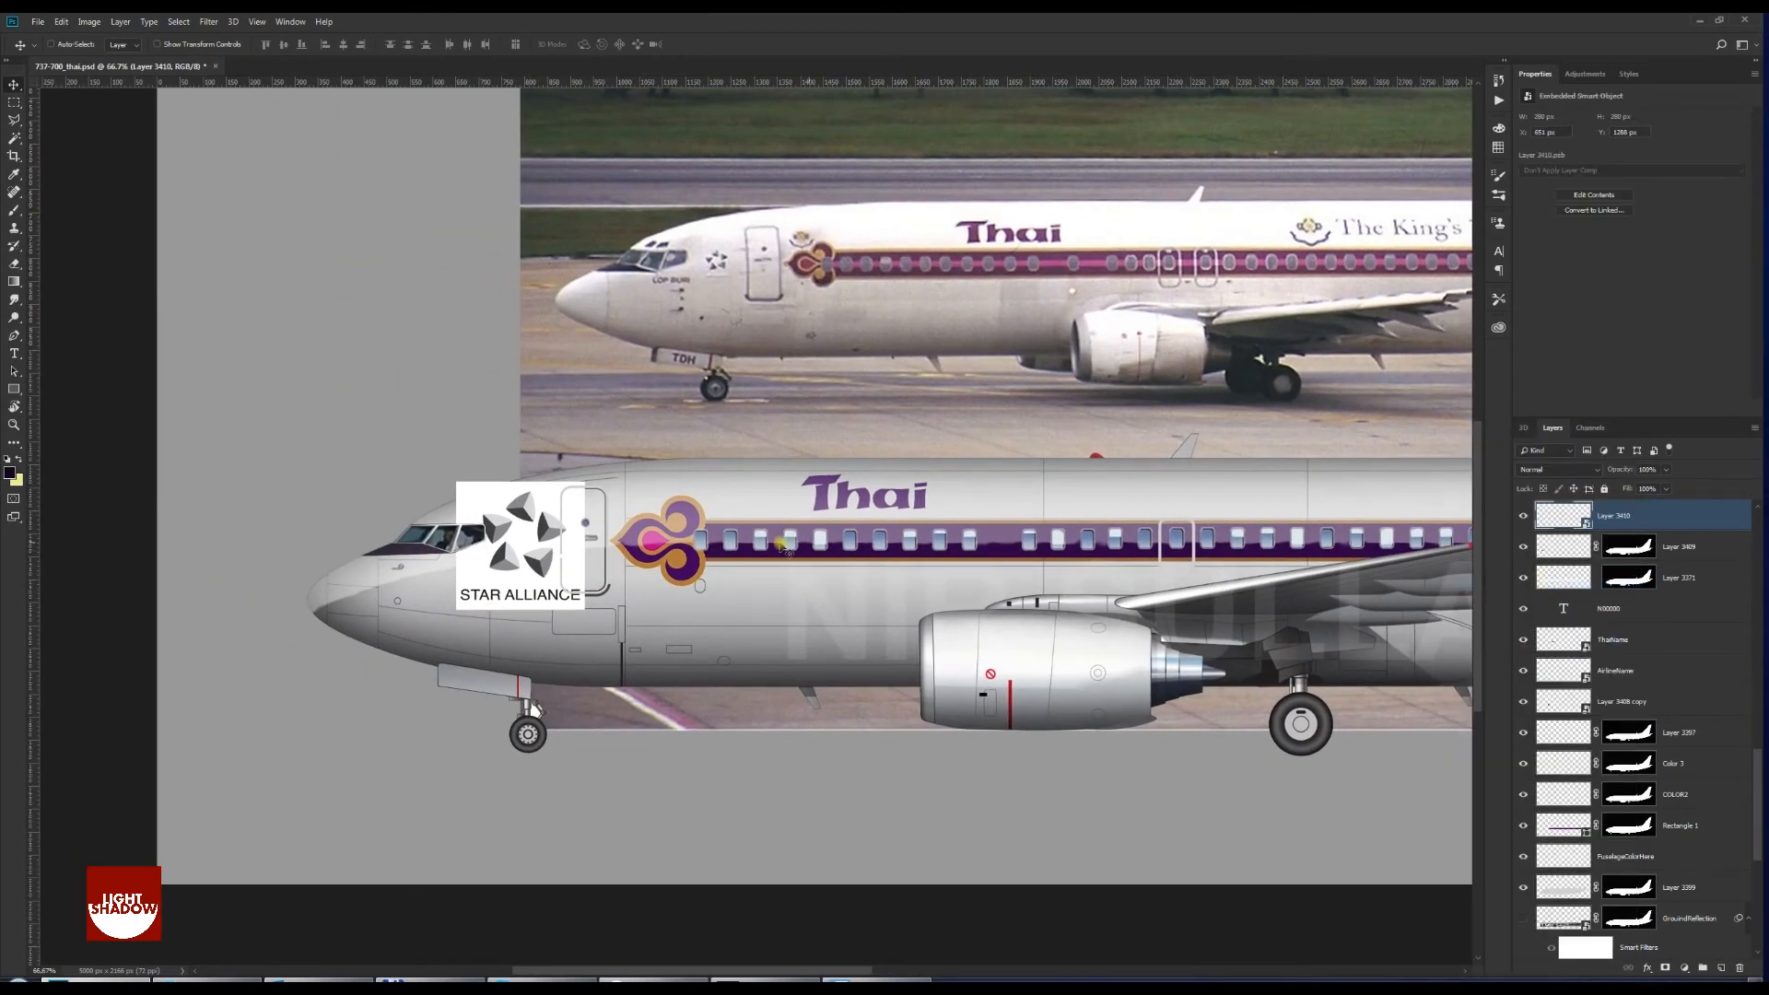
pyautogui.hotkey('ctrl', 't')
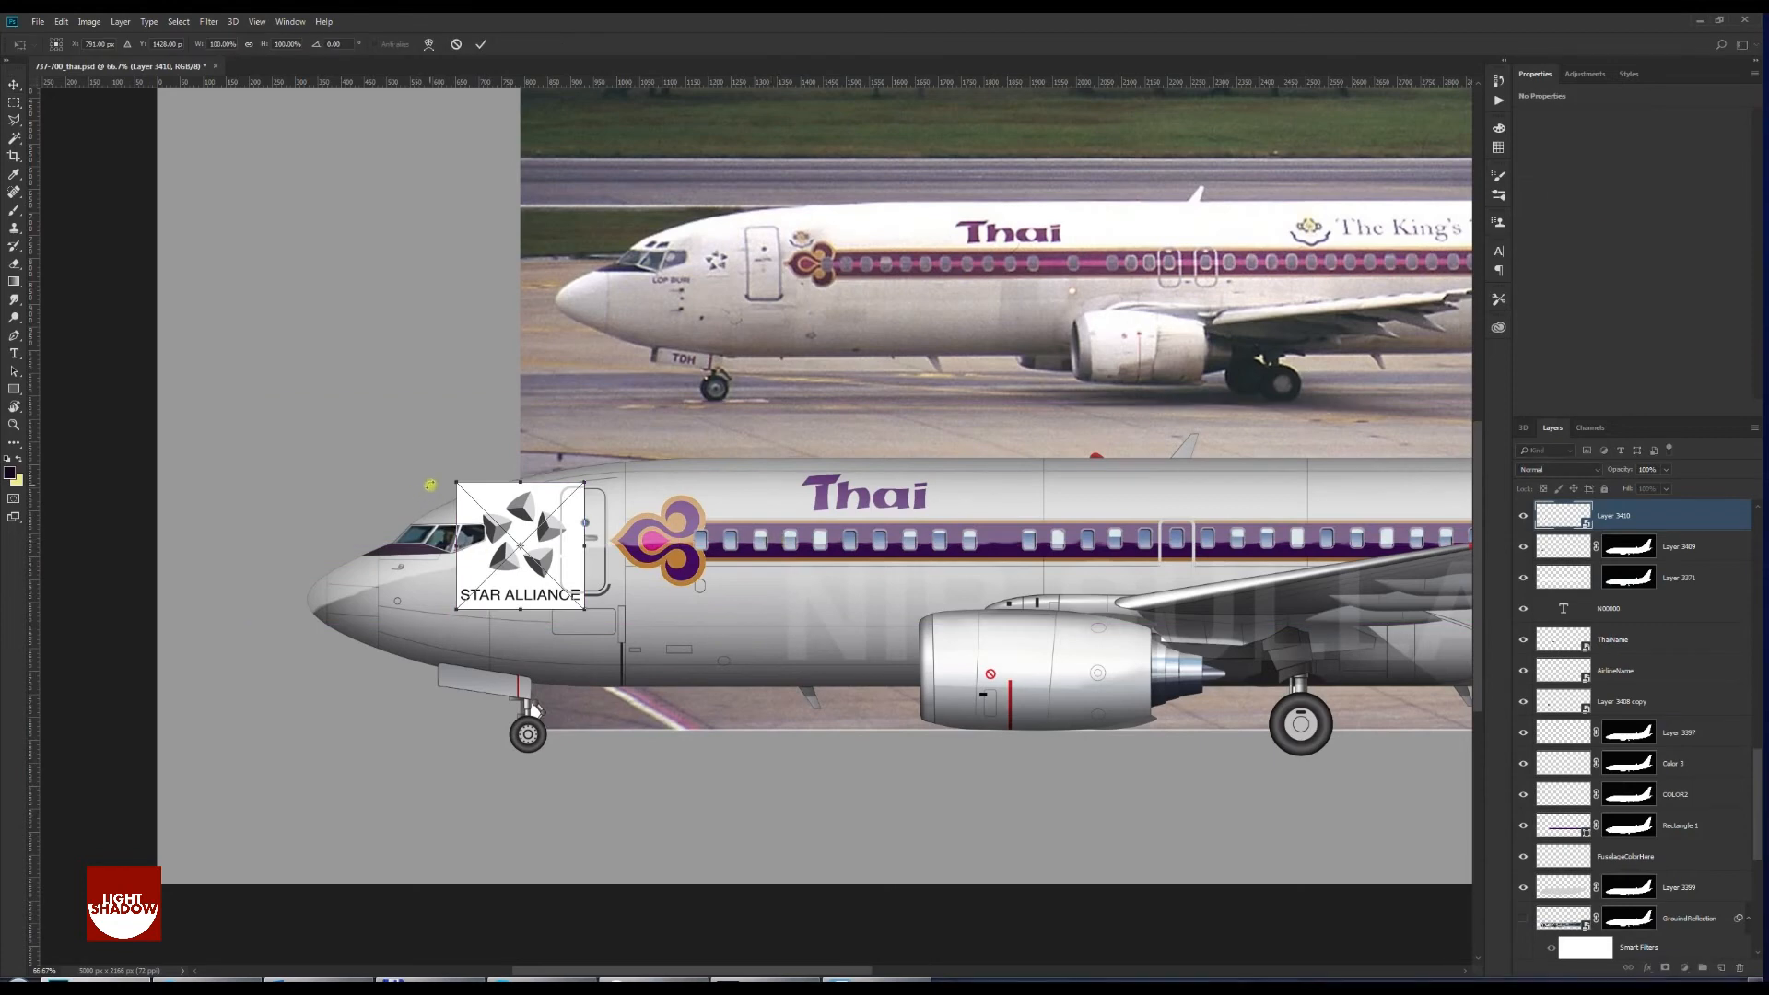
pyautogui.press('Return')
pyautogui.doubleClick(1576, 521)
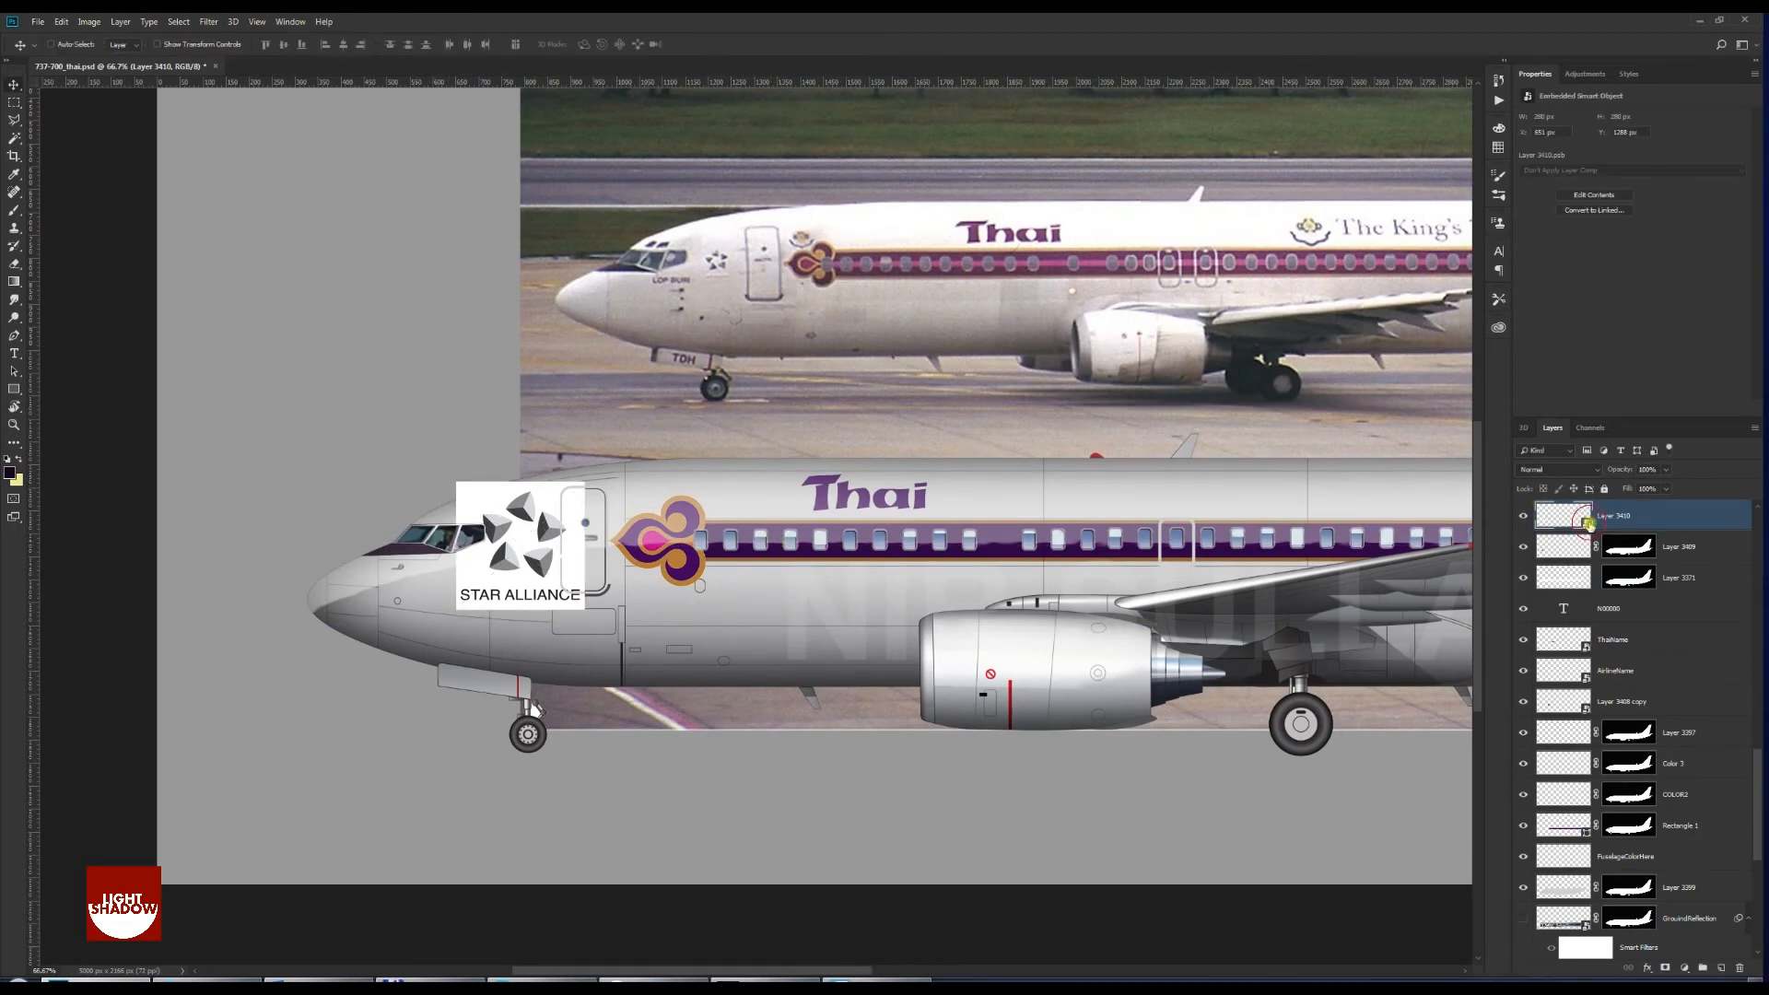
# Remove the logo's white background using the Magic Wand with tolerance 5, then save and close the smart object contents
pyautogui.hotkey('ctrl', '+')
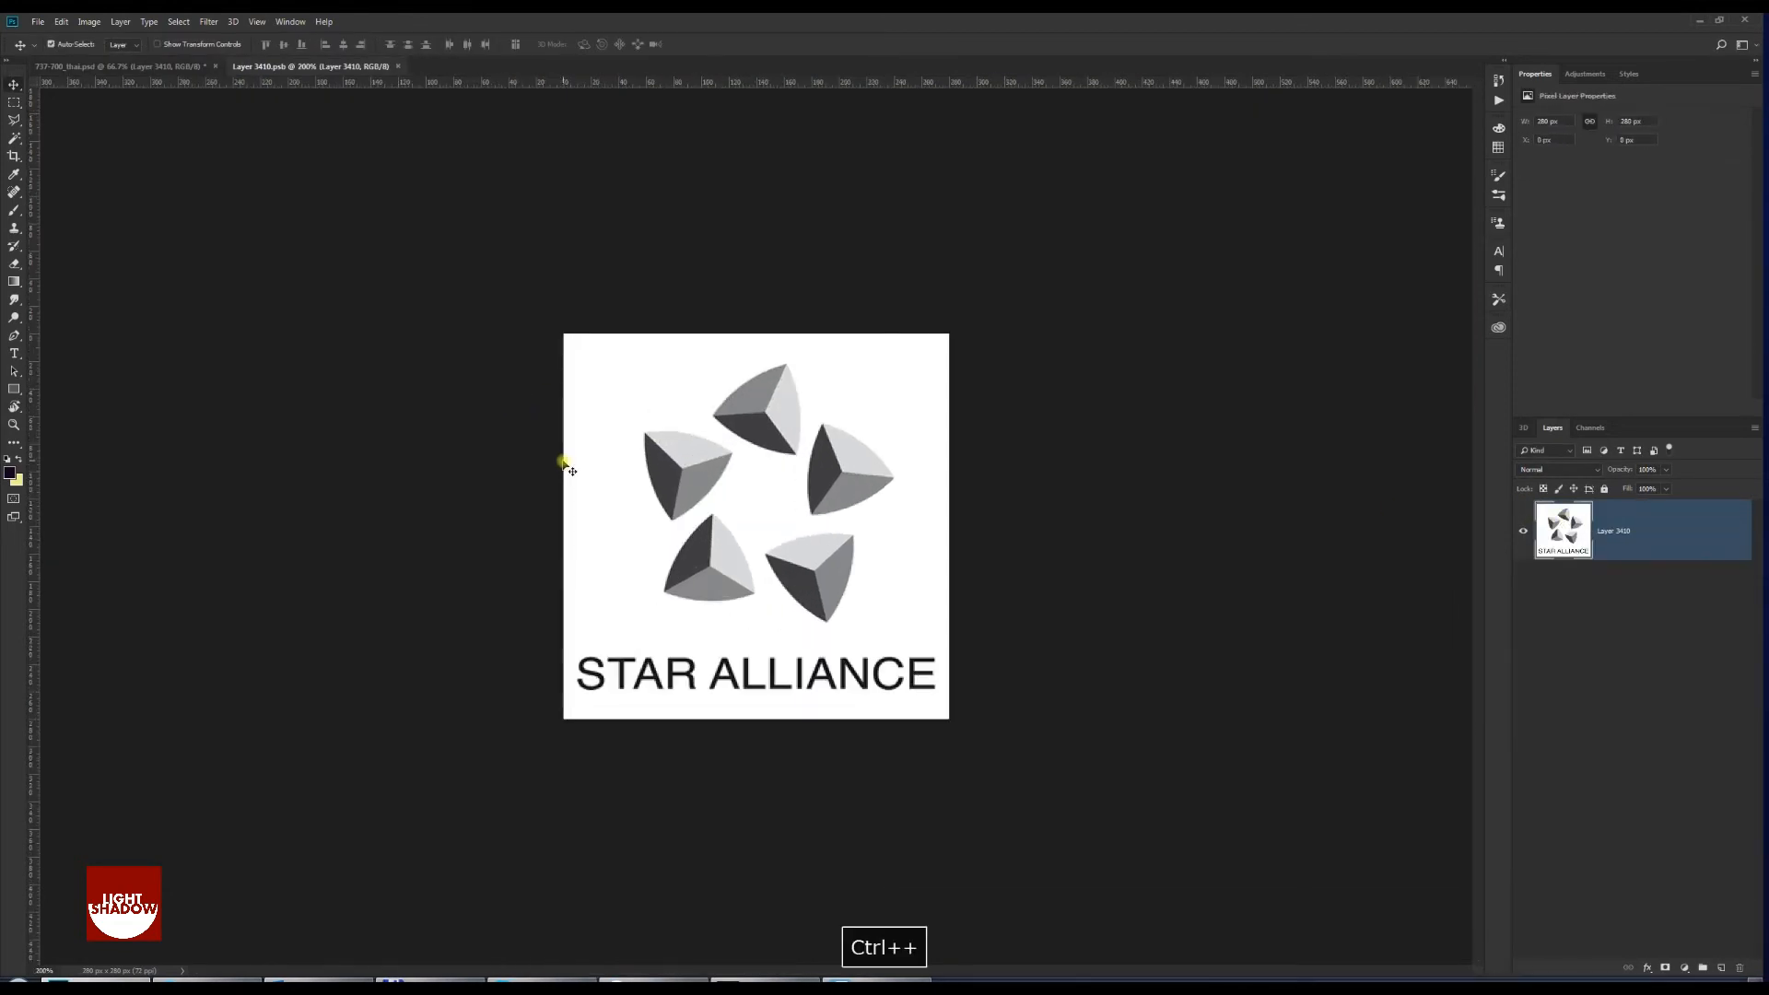
pyautogui.hotkey('ctrl', '+')
pyautogui.press('w')
pyautogui.click(505, 493)
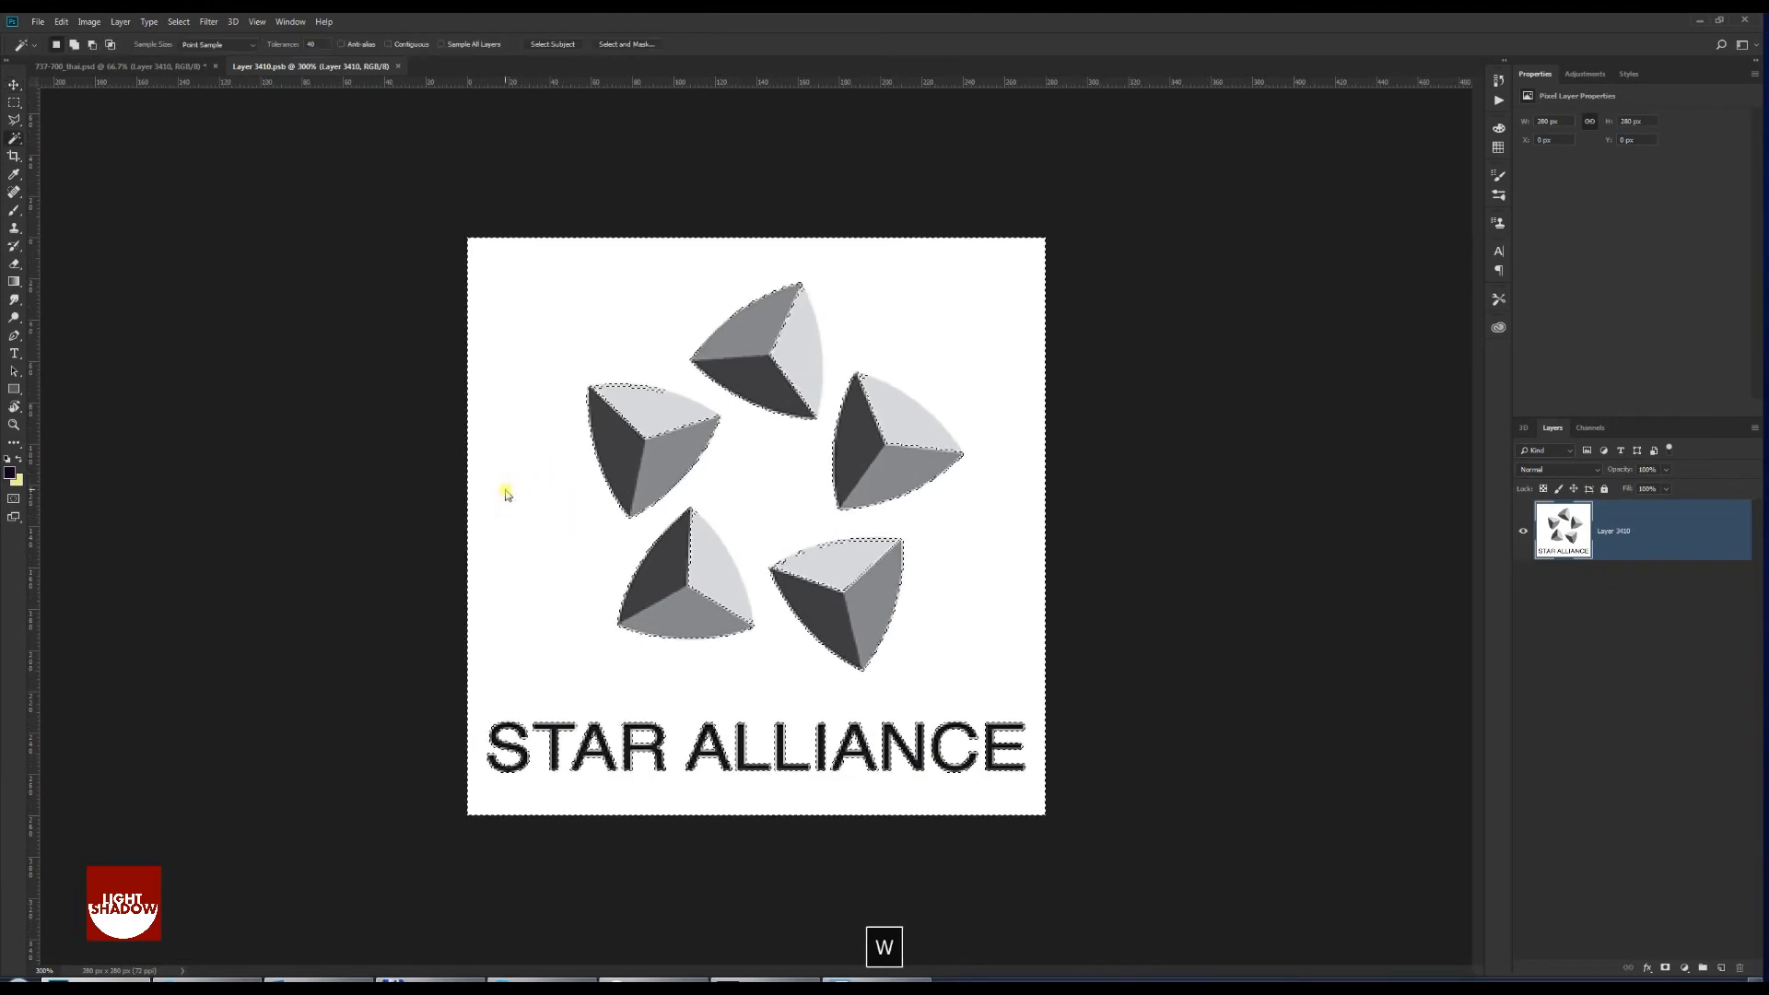
pyautogui.click(316, 44)
pyautogui.write('5')
pyautogui.click(553, 482)
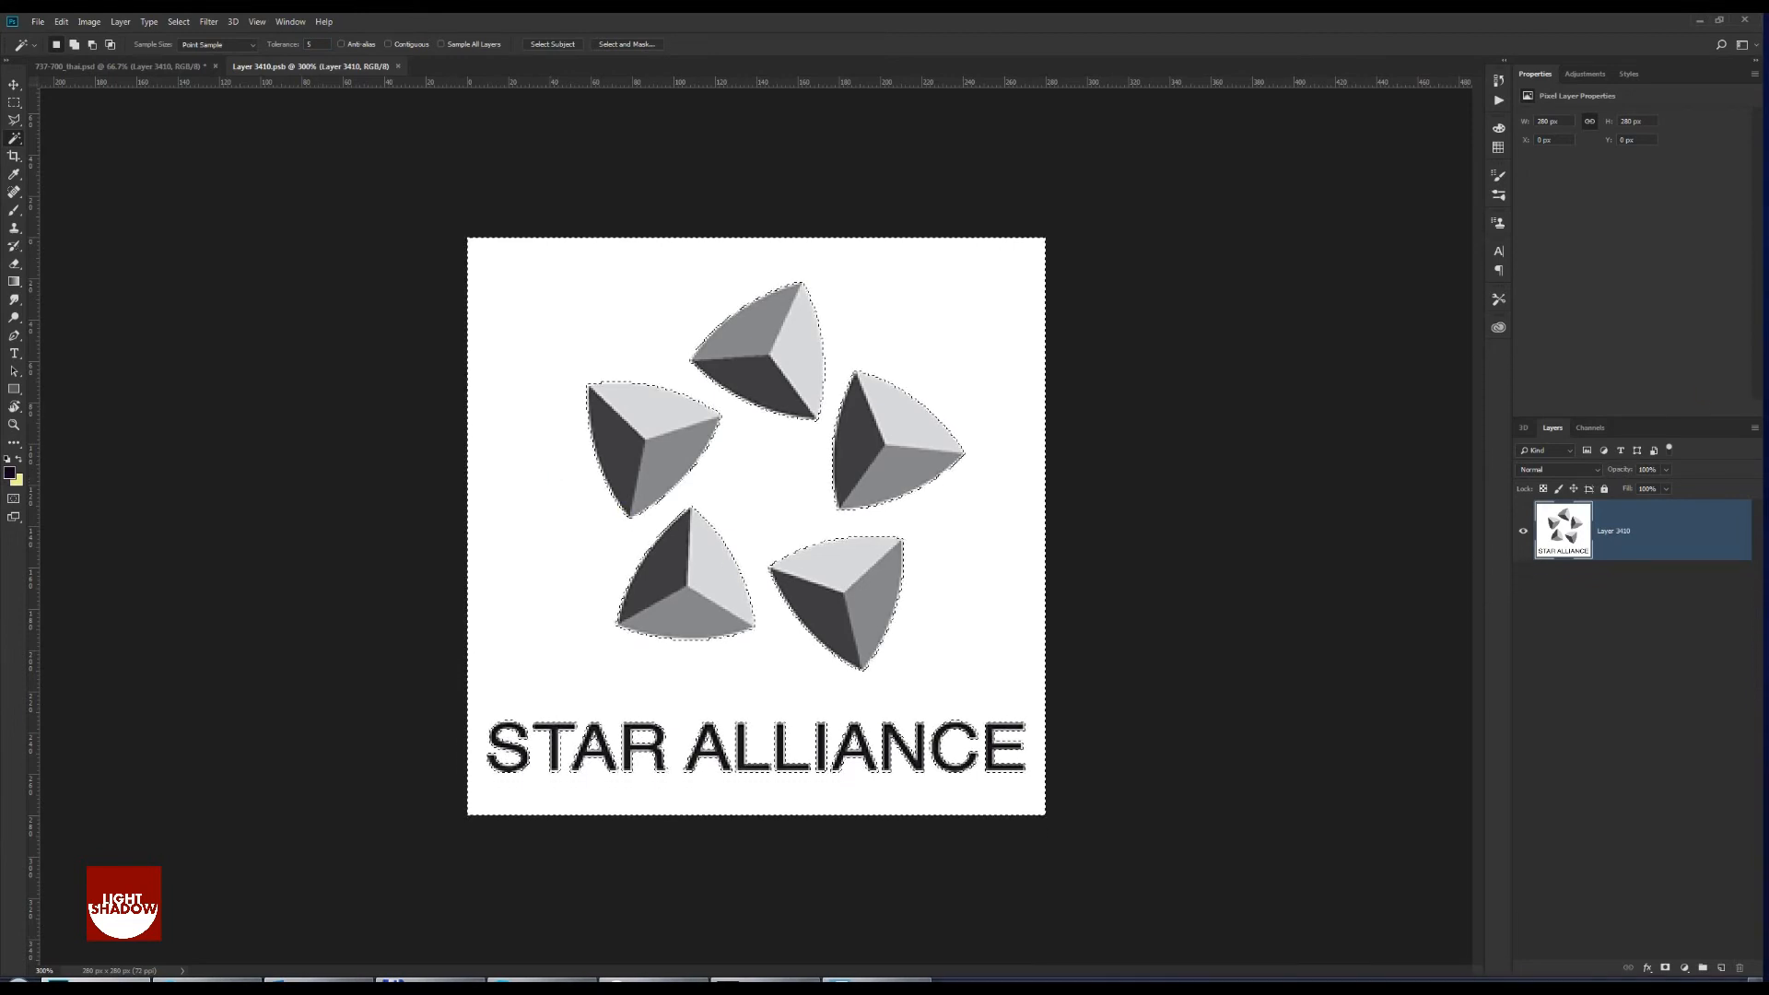
pyautogui.press('Delete')
pyautogui.hotkey('ctrl', 'd')
pyautogui.hotkey('ctrl', 'F4')
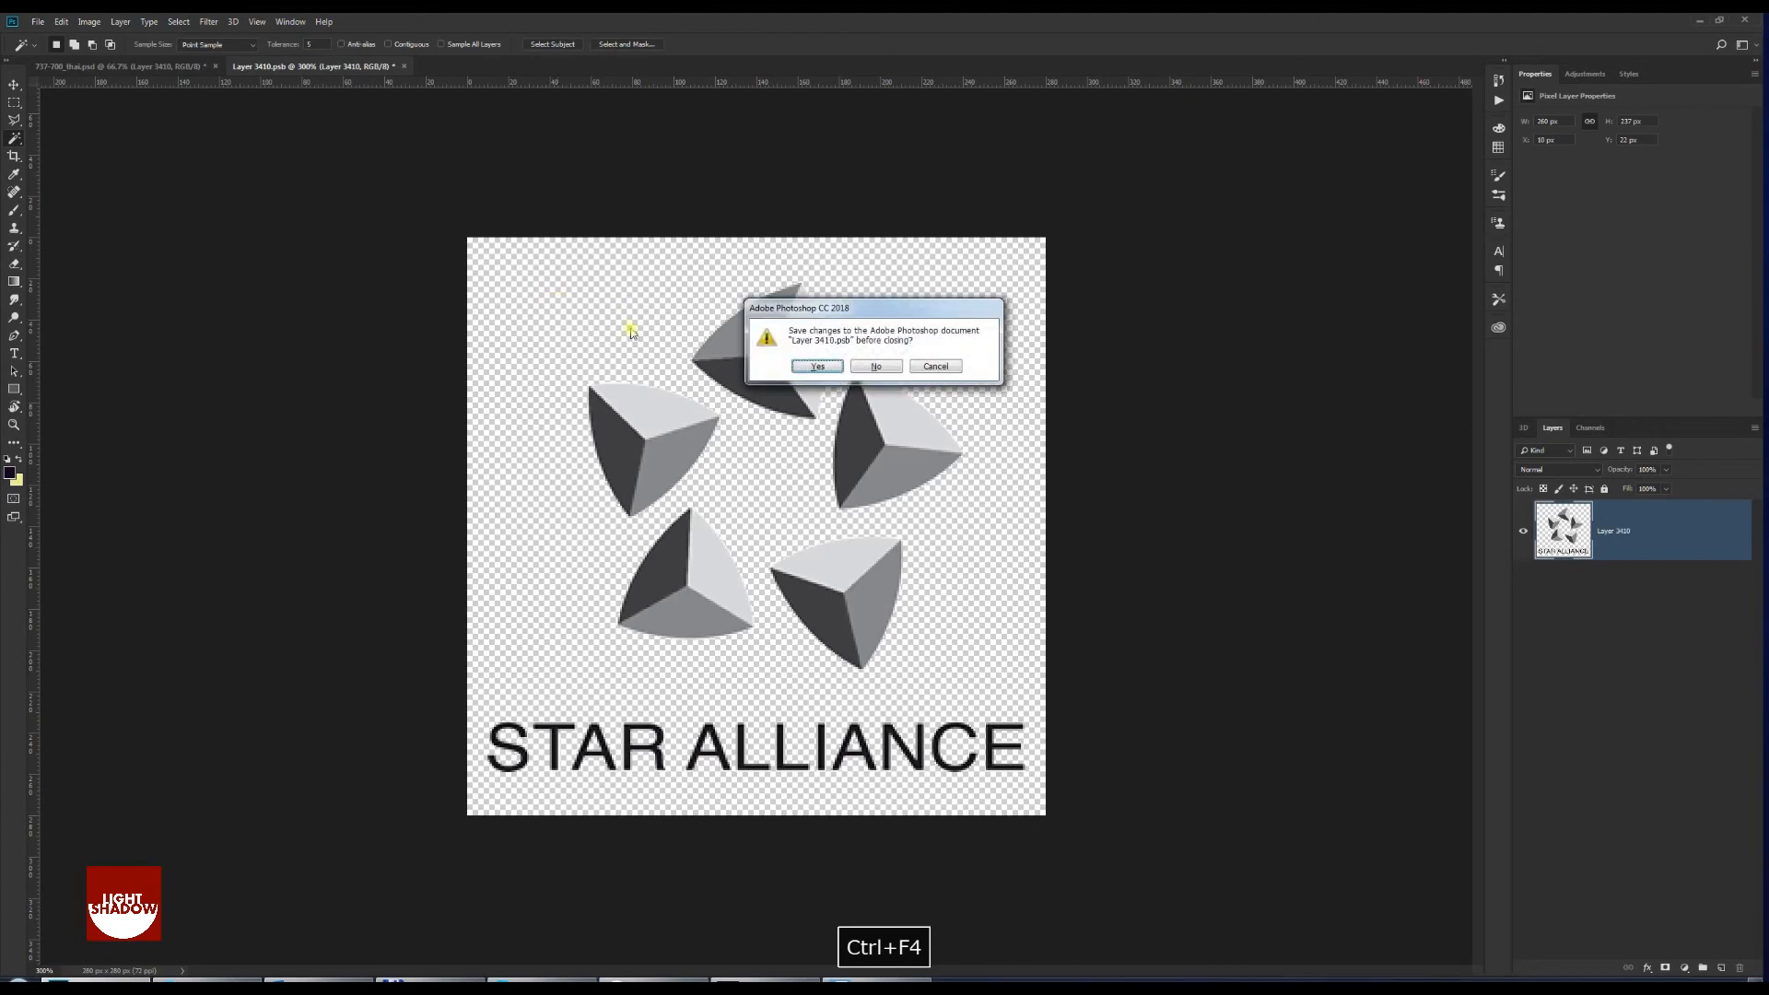
pyautogui.click(817, 367)
# Scale the STAR ALLIANCE logo down to fit between the cockpit windows and front door, and save the document
pyautogui.hotkey('ctrl', 't')
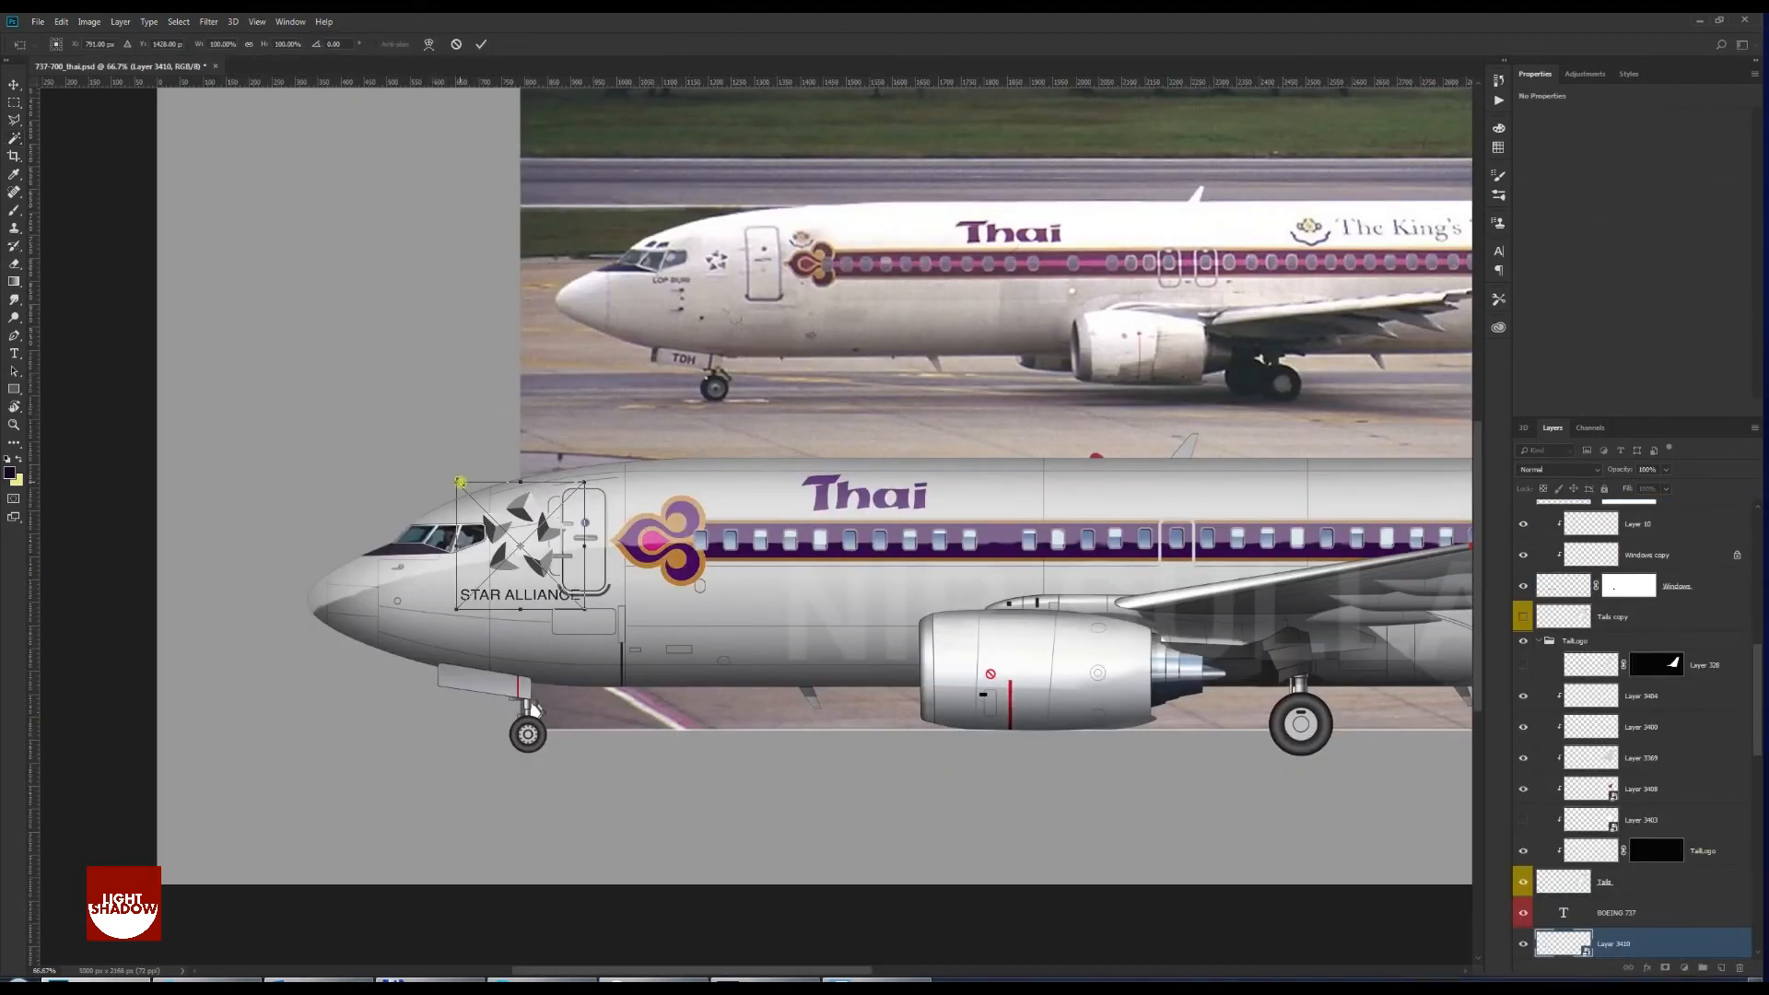
pyautogui.moveTo(460, 482); pyautogui.dragTo(480, 509)
pyautogui.moveTo(505, 546); pyautogui.dragTo(531, 554)
pyautogui.press('Return')
pyautogui.press('v')
pyautogui.hotkey('ctrl', 't')
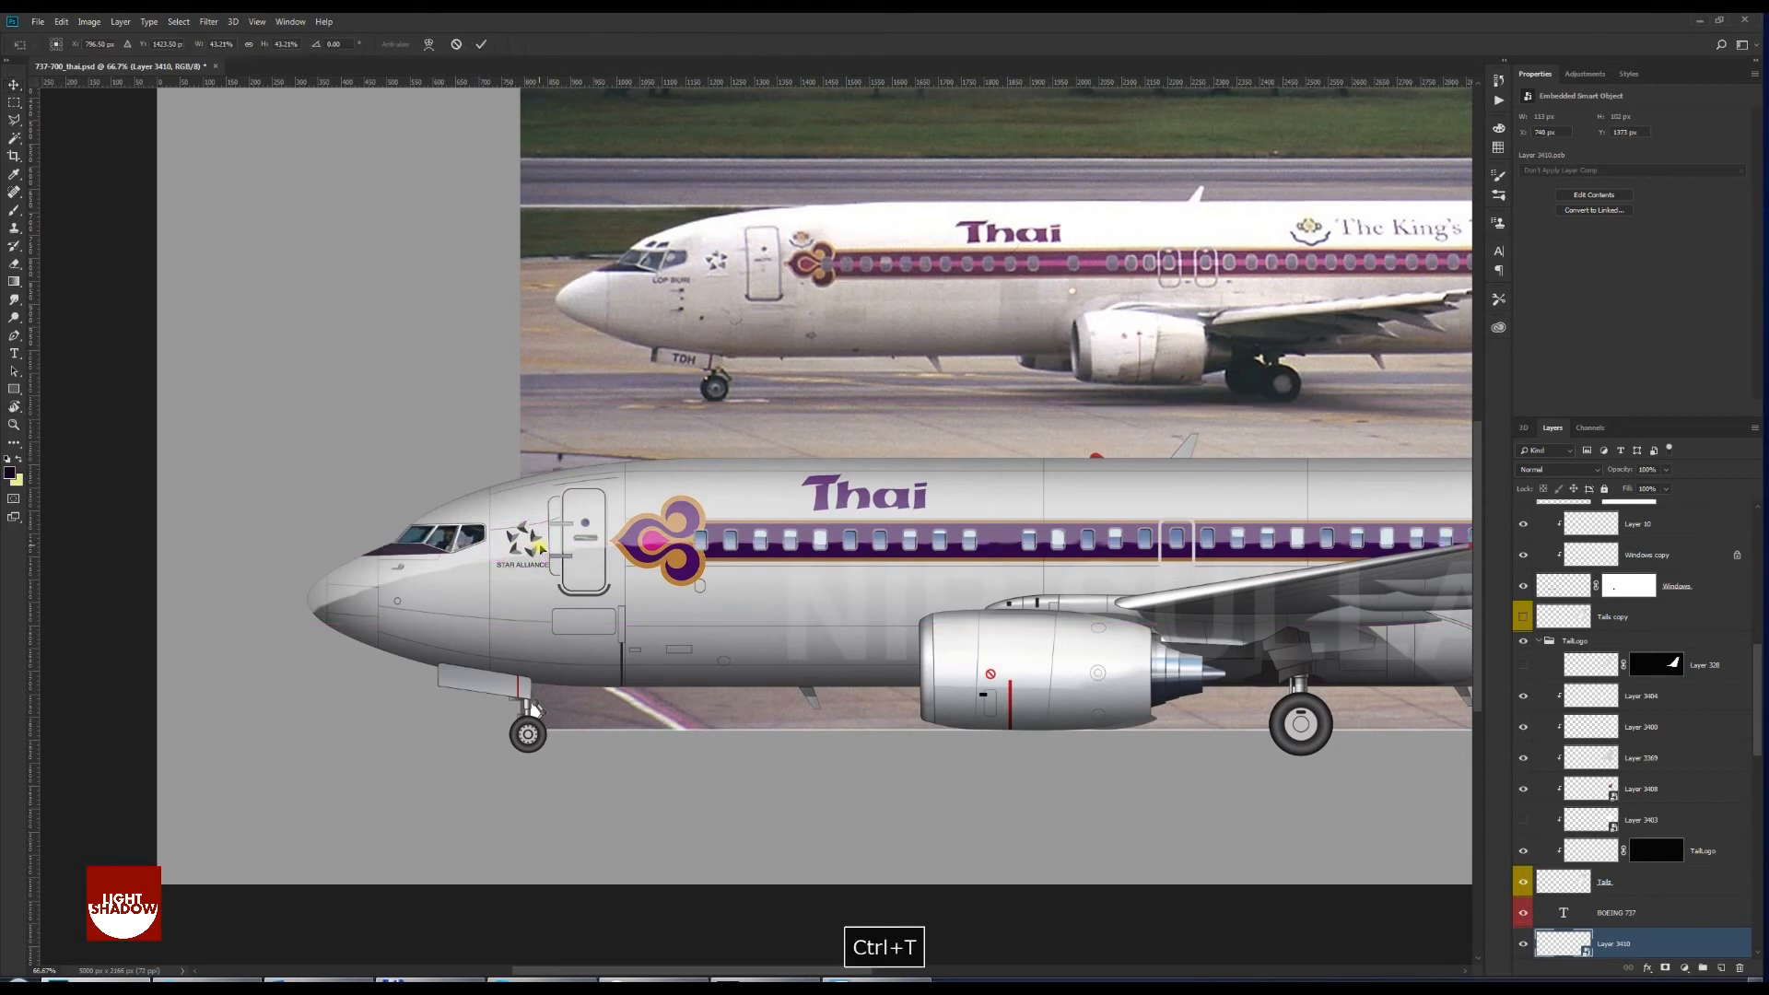
pyautogui.moveTo(502, 572); pyautogui.dragTo(522, 560)
pyautogui.press('Return')
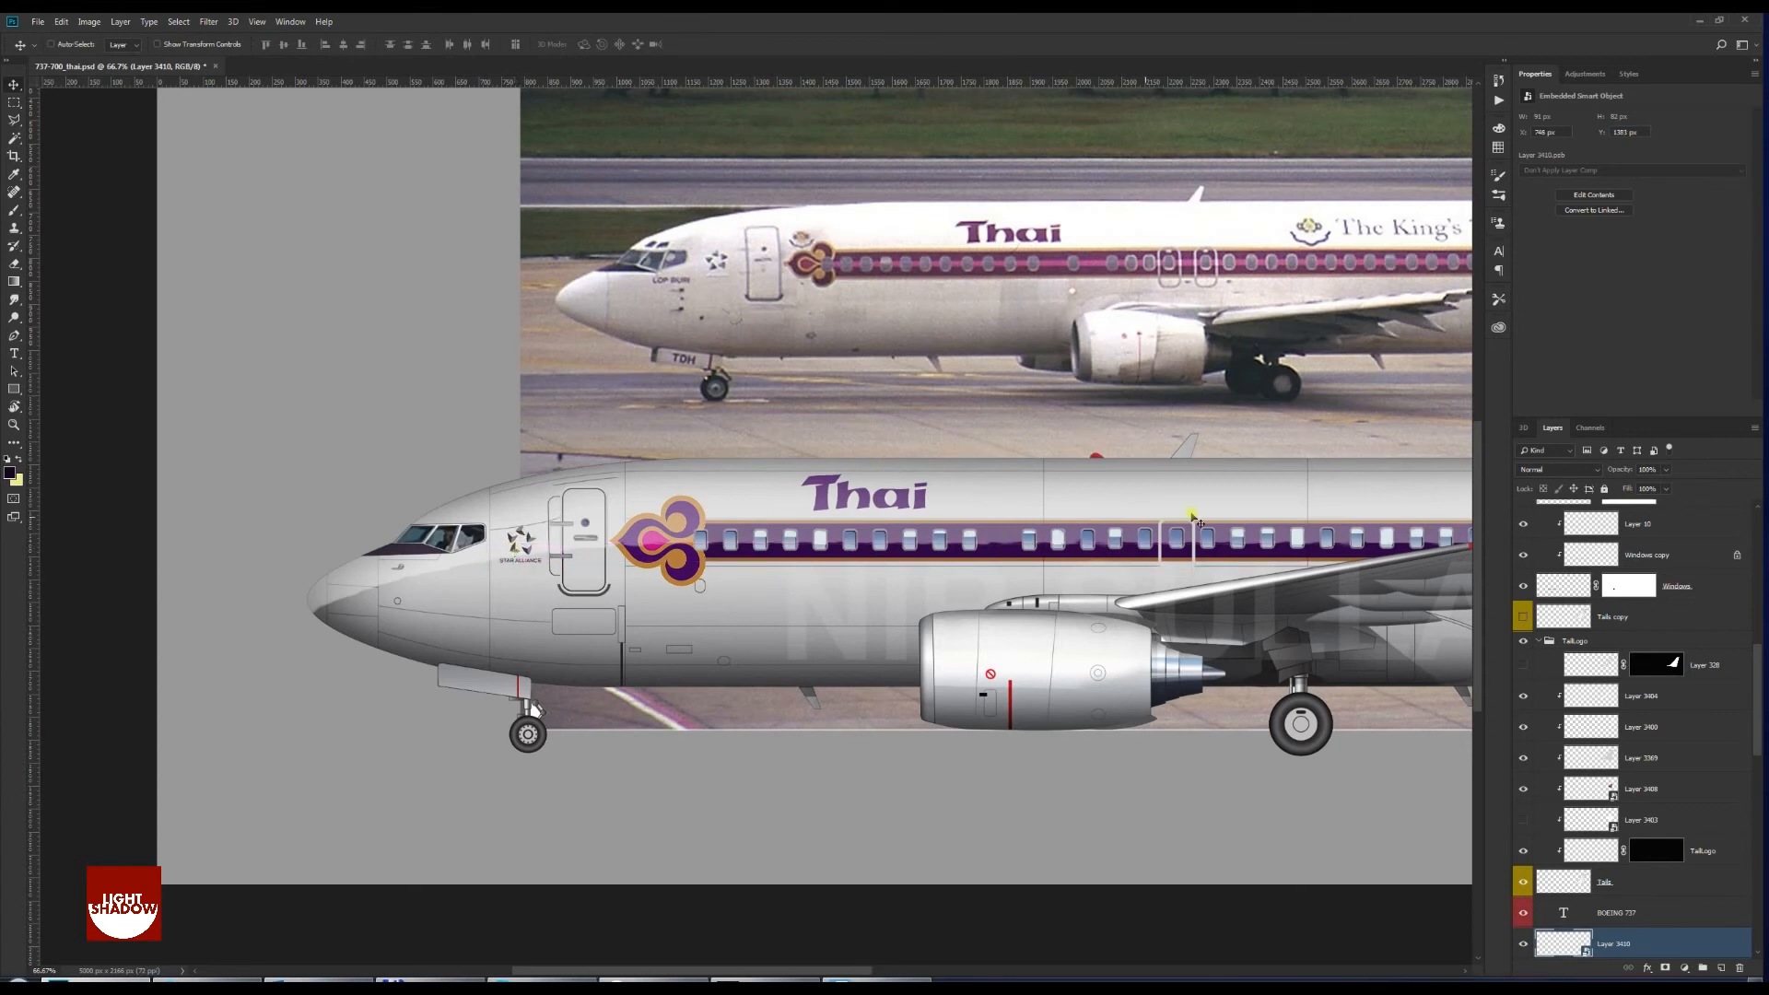
pyautogui.scroll(-5, 1750, 681)
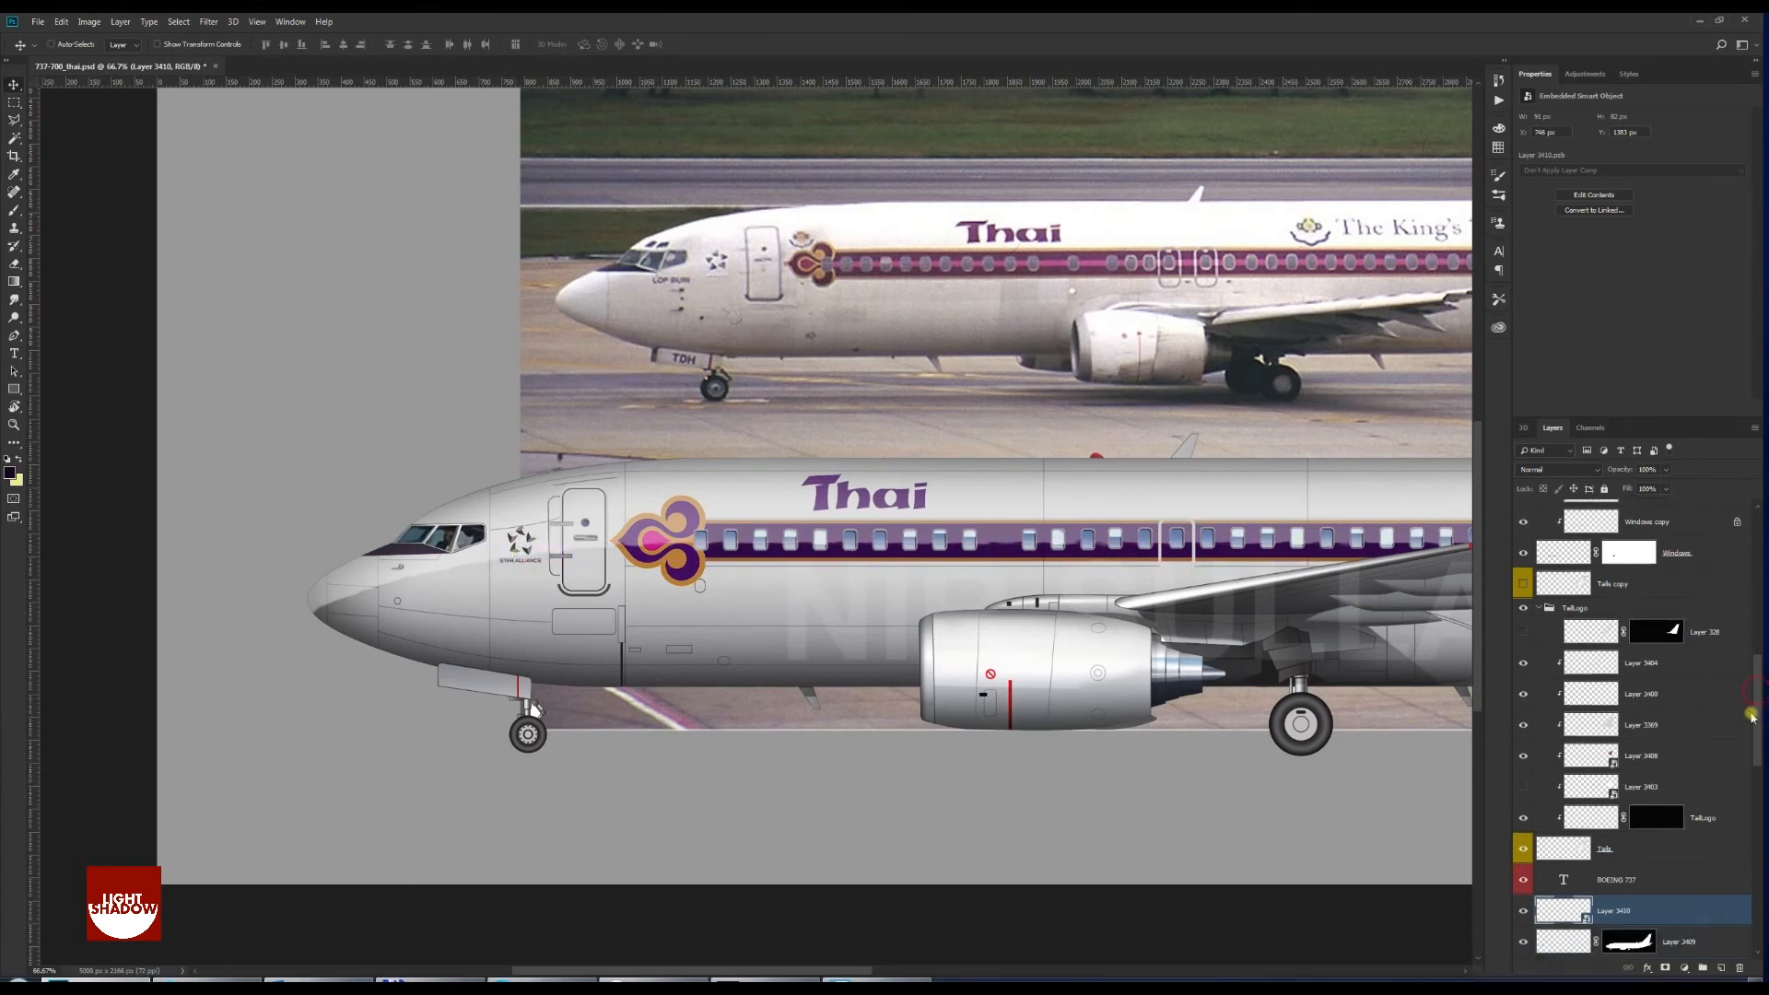
pyautogui.hotkey('ctrl', 's')
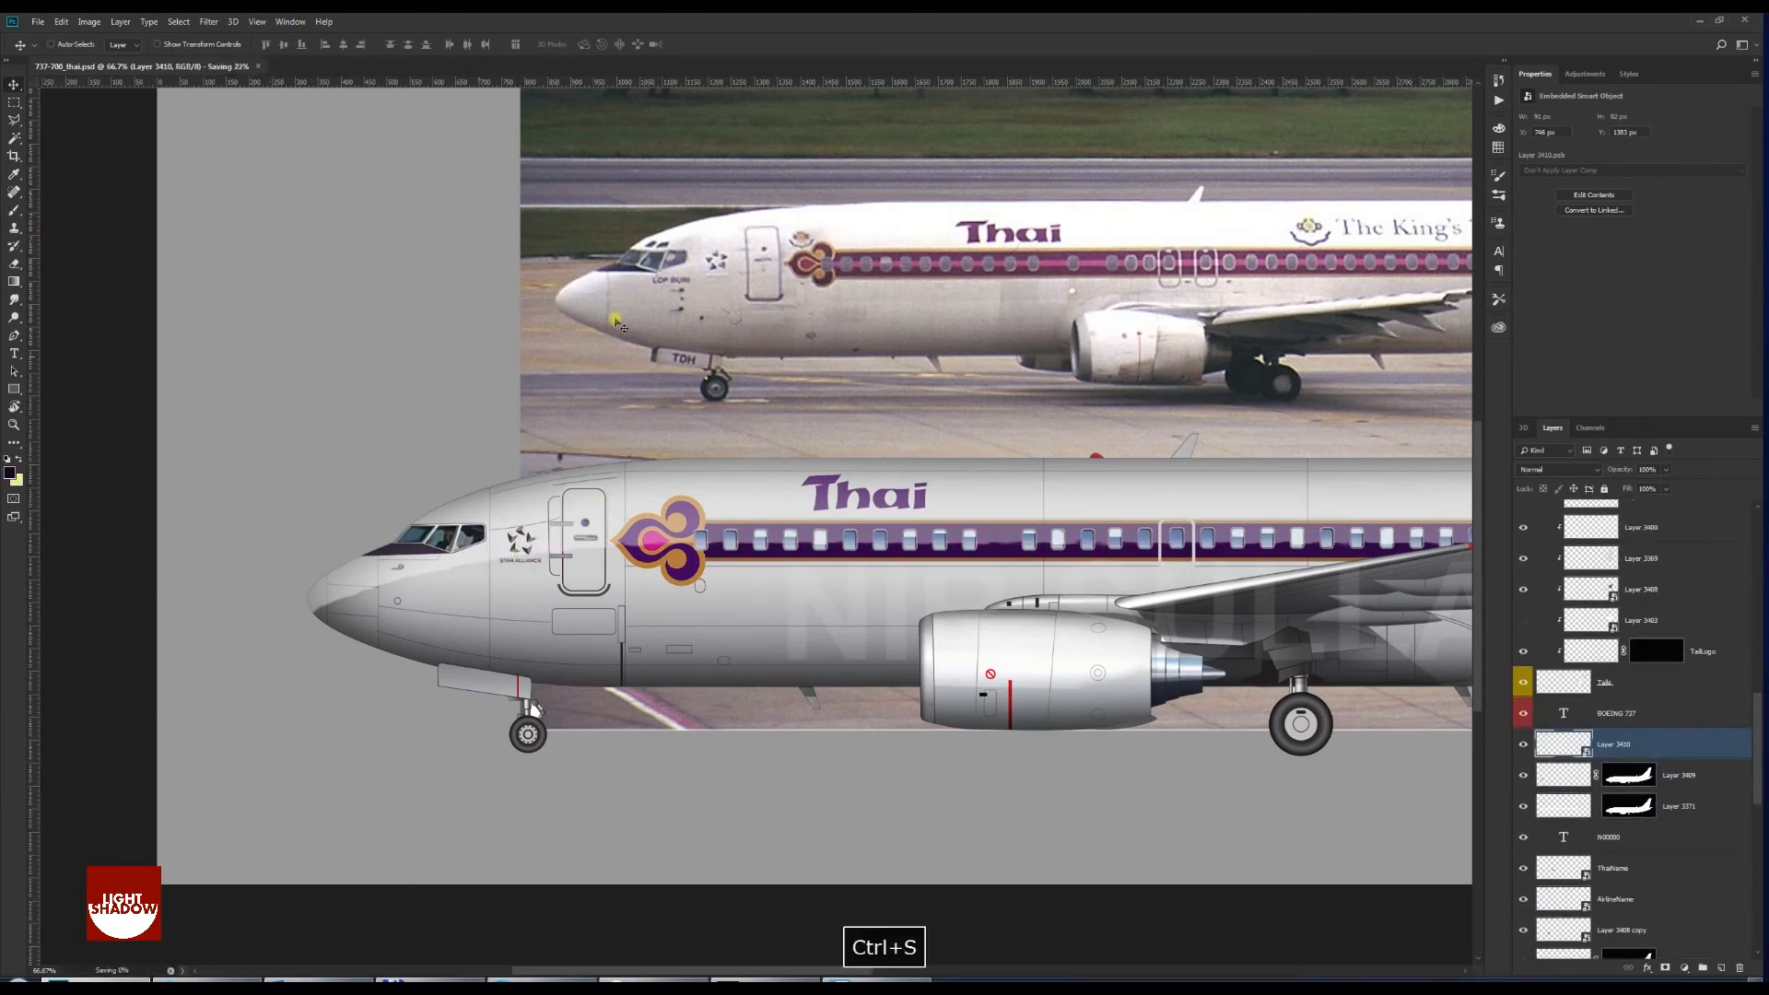
# Check the photo's rear fuselage lettering, switch to the browser and search Google Images for "king 72 celebratio thailand"
pyautogui.press('space')
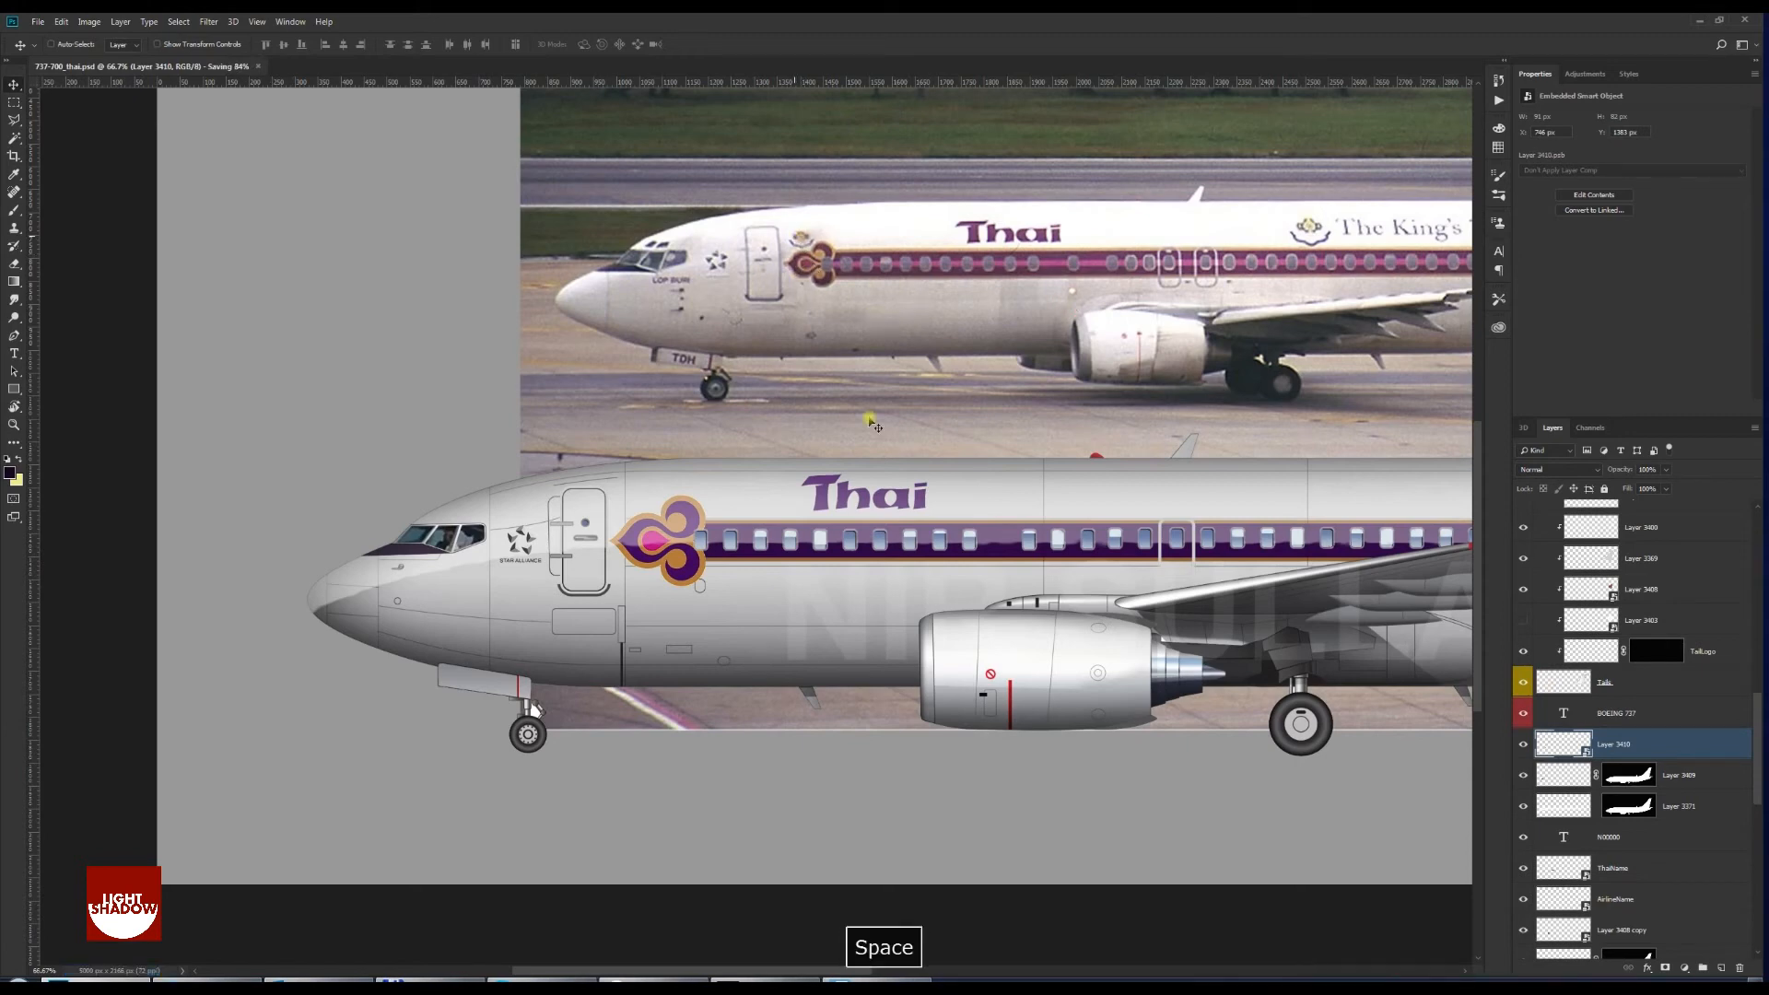
pyautogui.moveTo(672, 334); pyautogui.dragTo(502, 435)
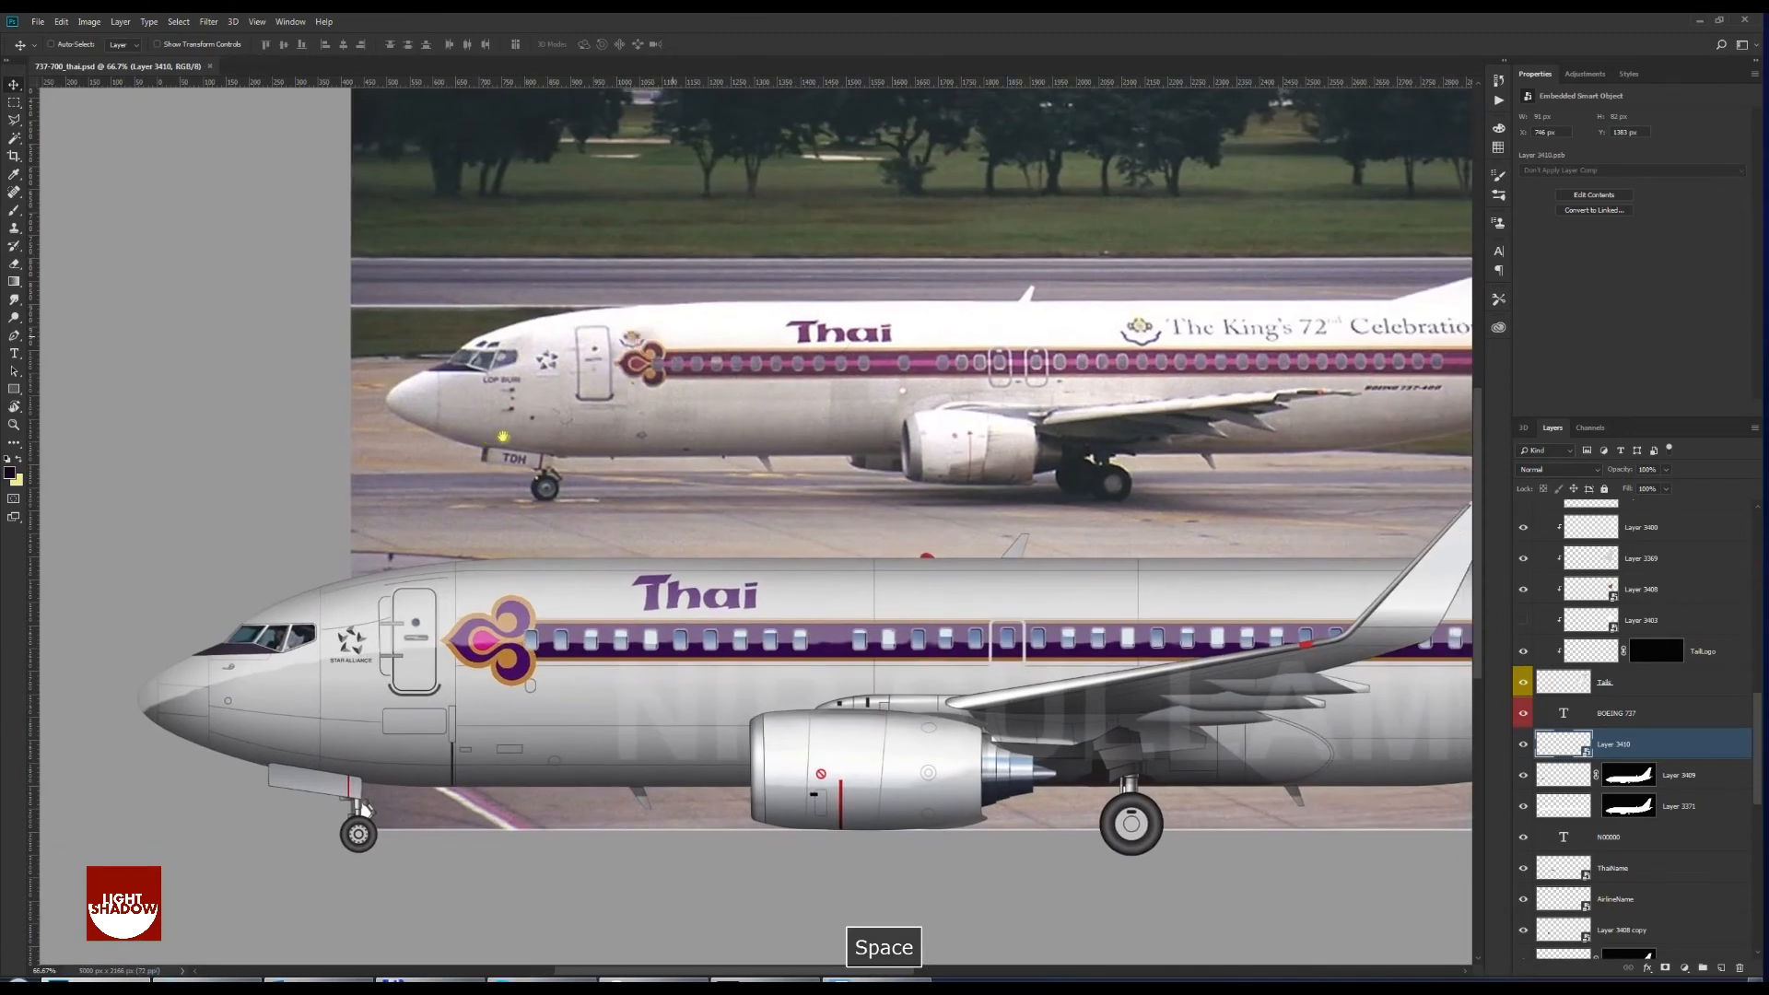
pyautogui.moveTo(1124, 357); pyautogui.dragTo(764, 376)
pyautogui.moveTo(864, 395); pyautogui.dragTo(802, 394)
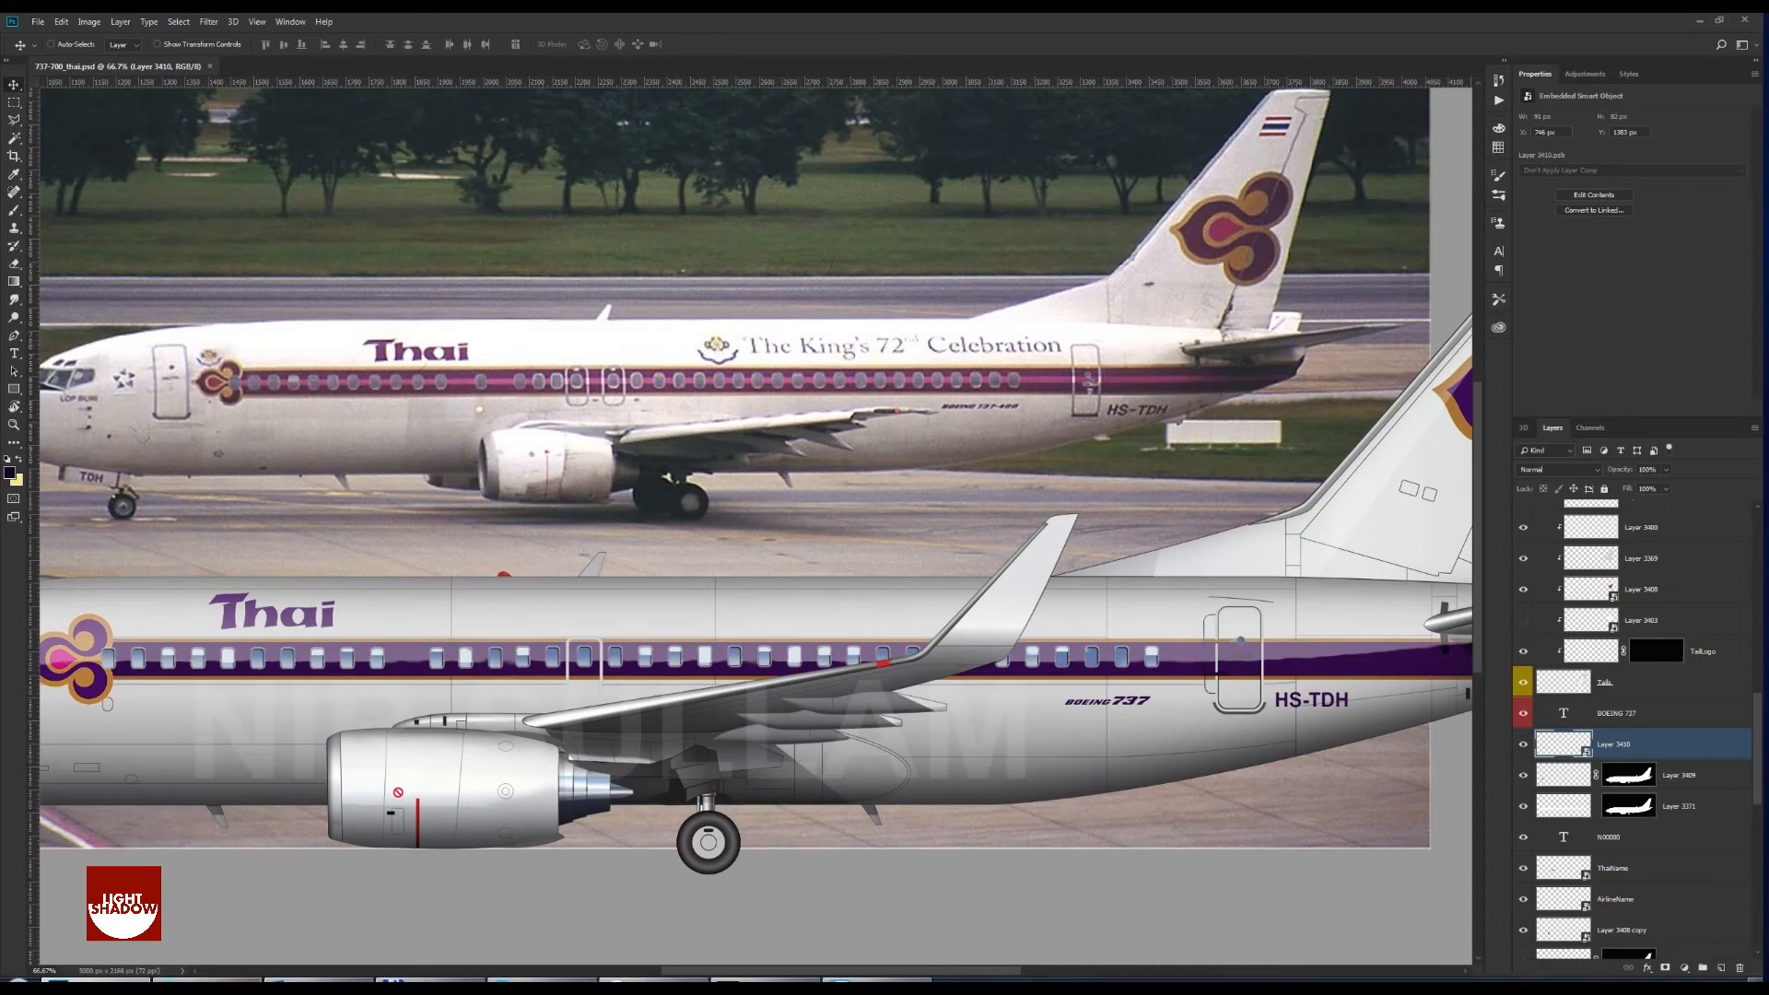
pyautogui.click(229, 980)
pyautogui.click(316, 29)
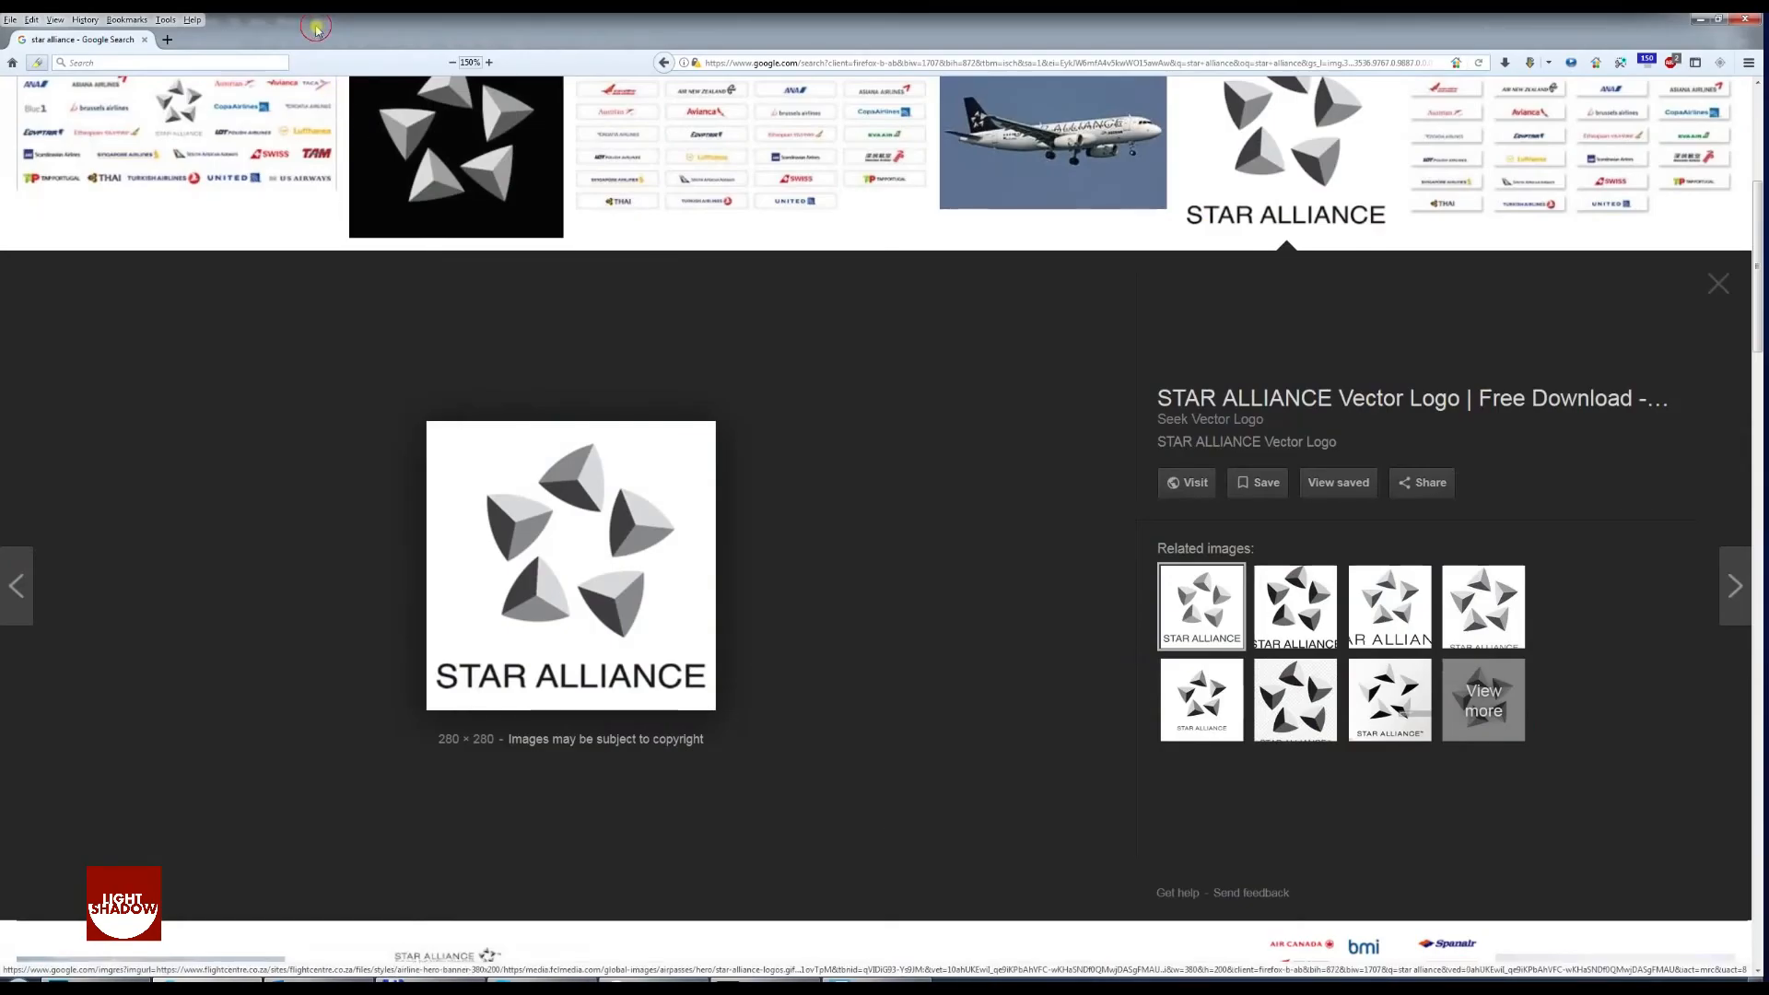
pyautogui.press('Home')
pyautogui.tripleClick(288, 127)
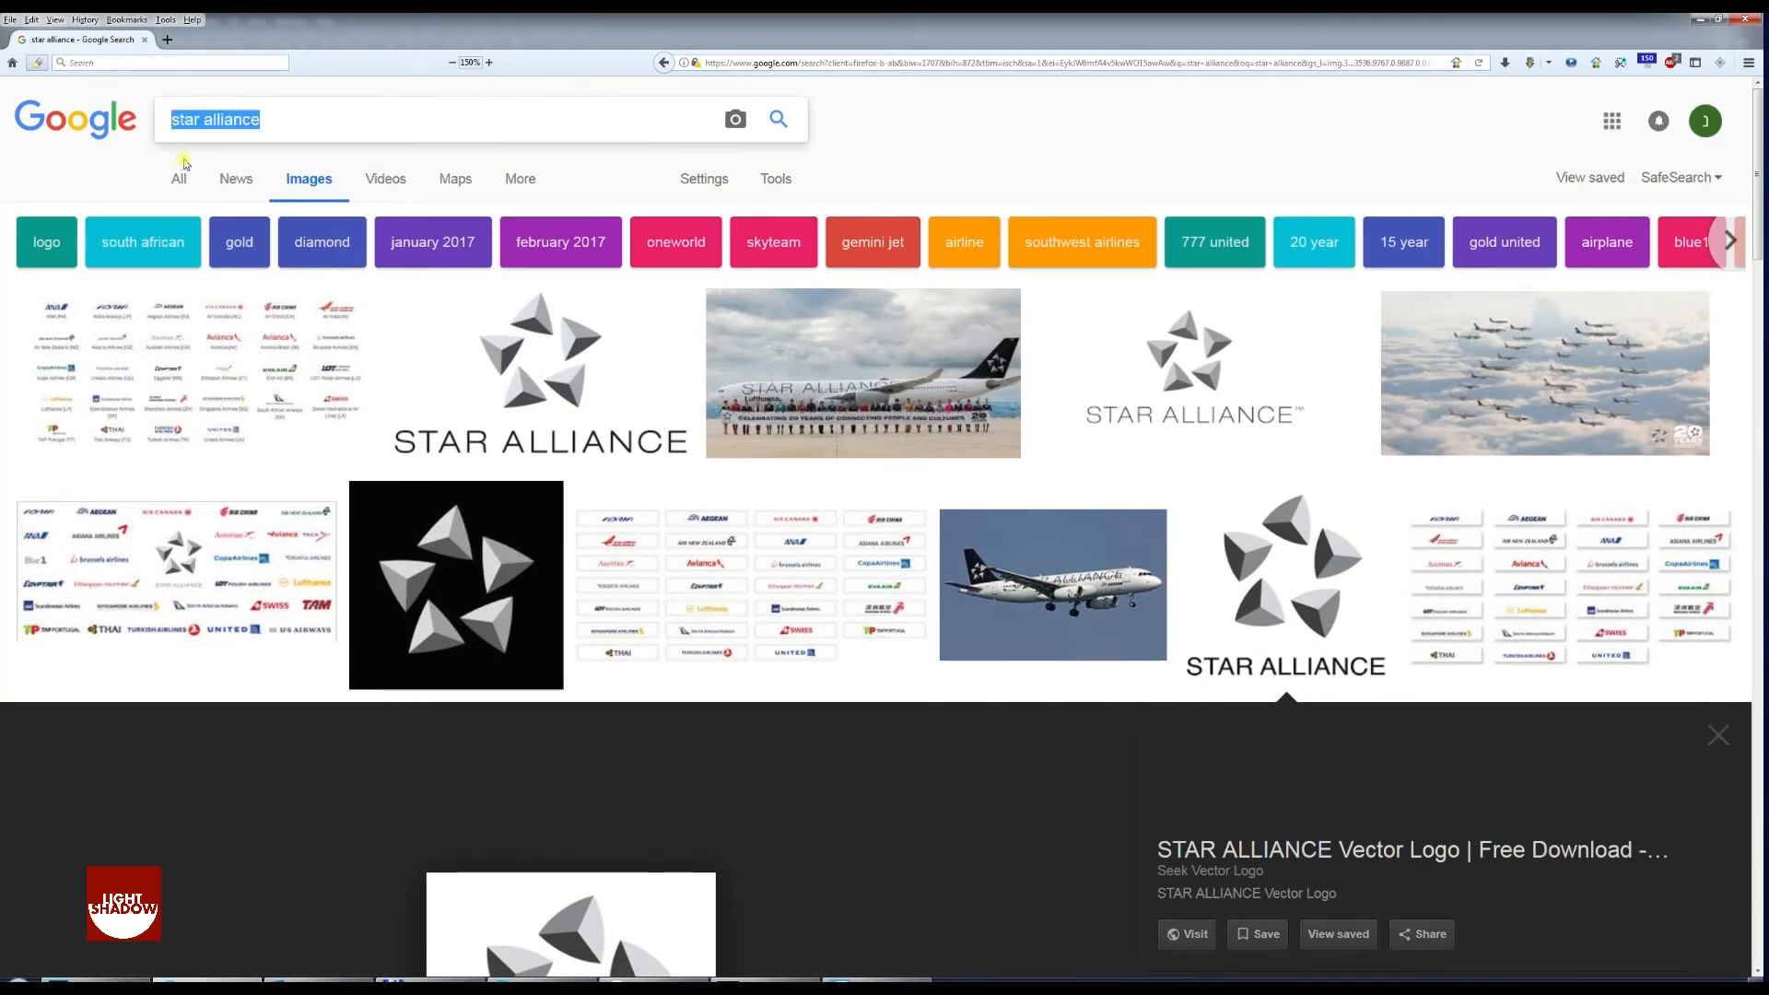
pyautogui.write('king 72 celeb')
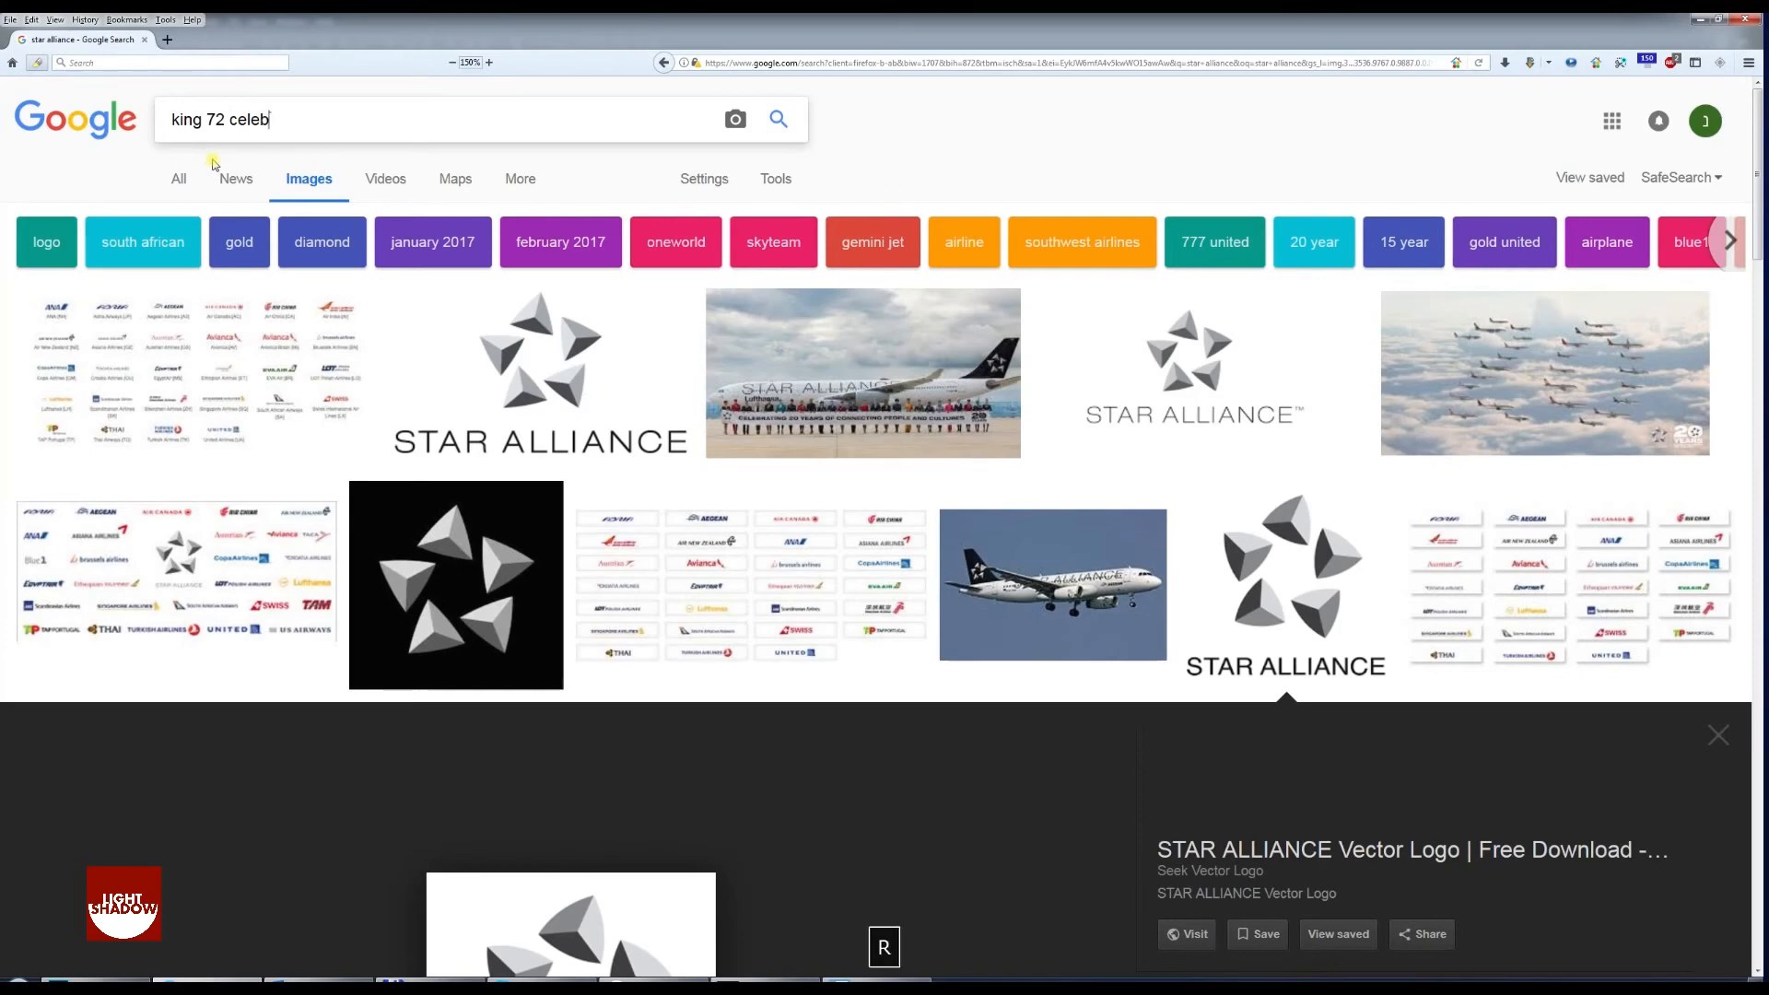
pyautogui.write('ratio thailand')
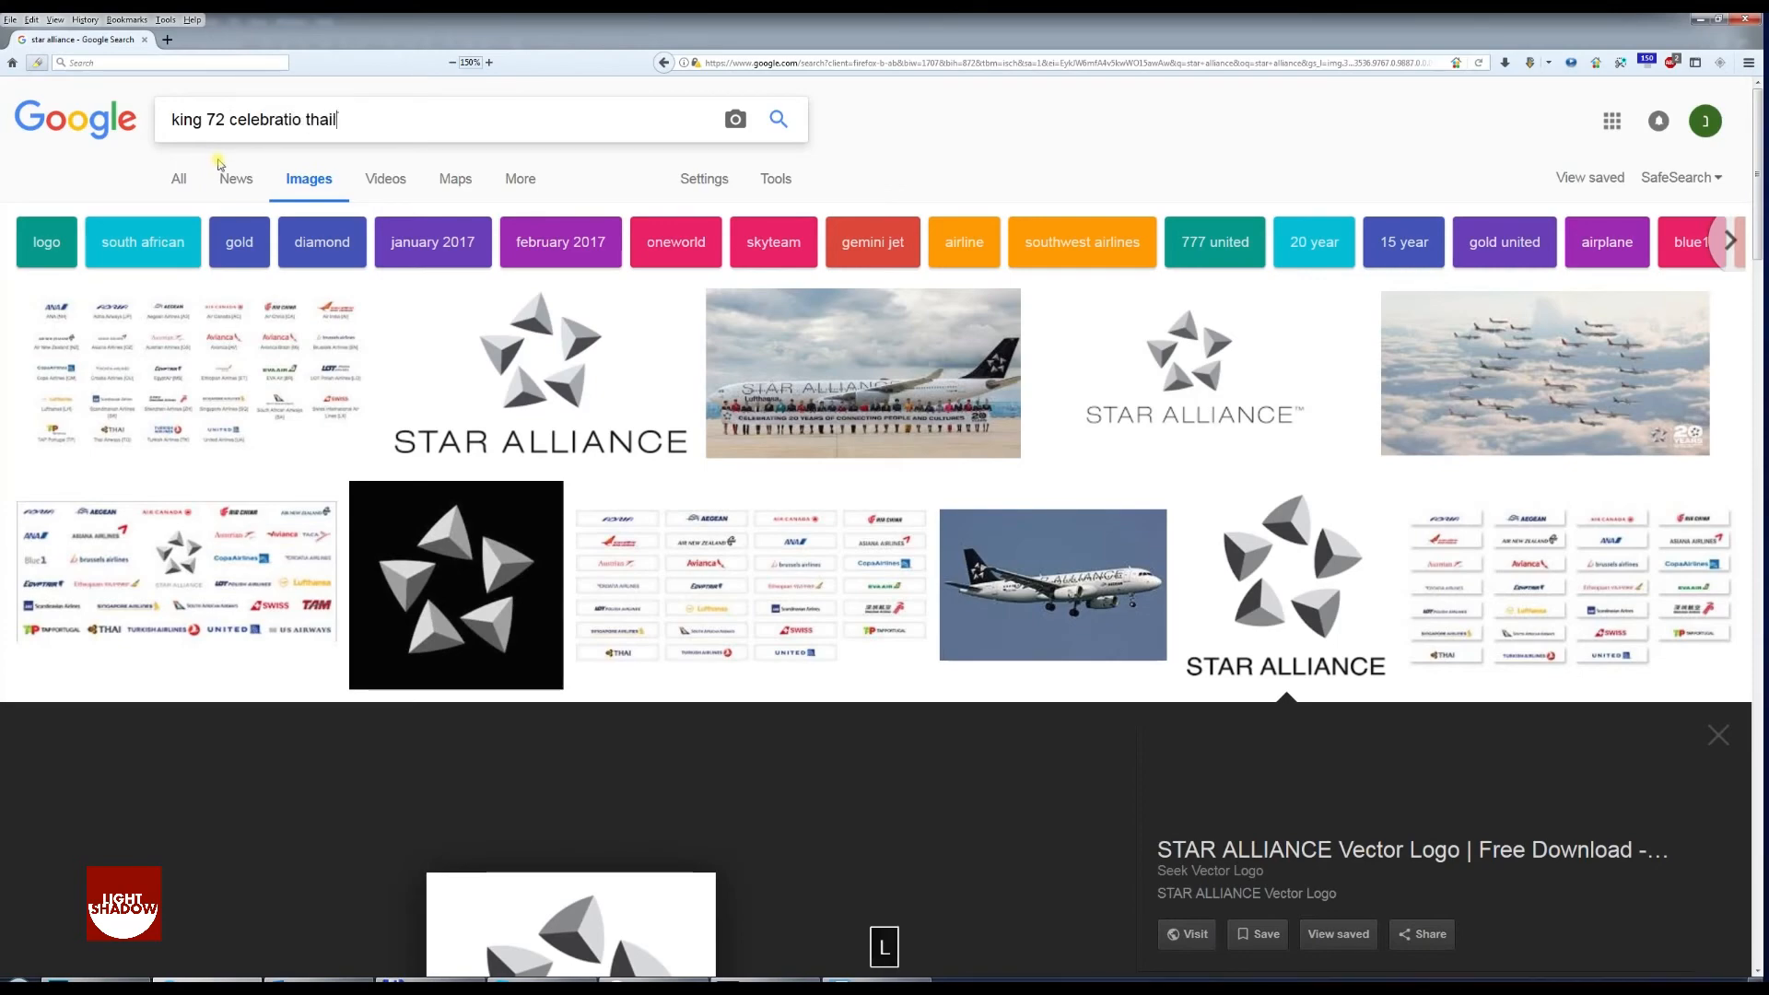
pyautogui.press('Return')
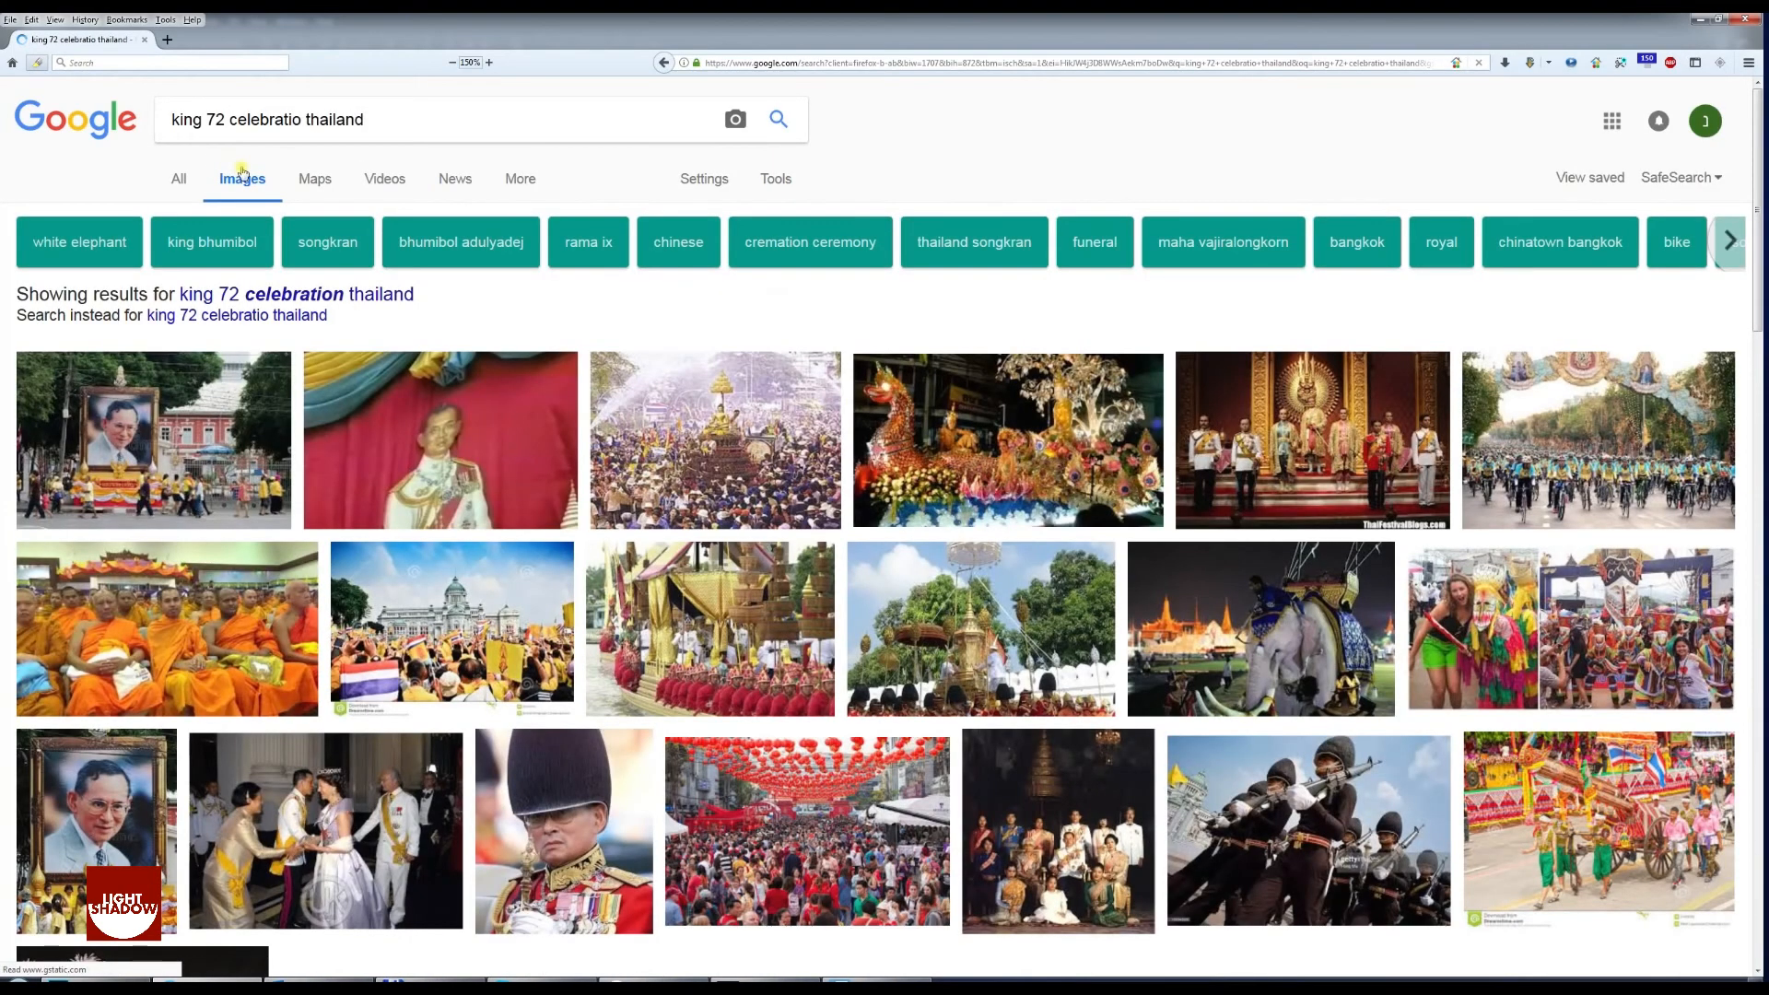
# Look through the image results for the King's 72nd Celebration emblem
pyautogui.scroll(-5, 814, 696)
pyautogui.scroll(-6, 814, 696)
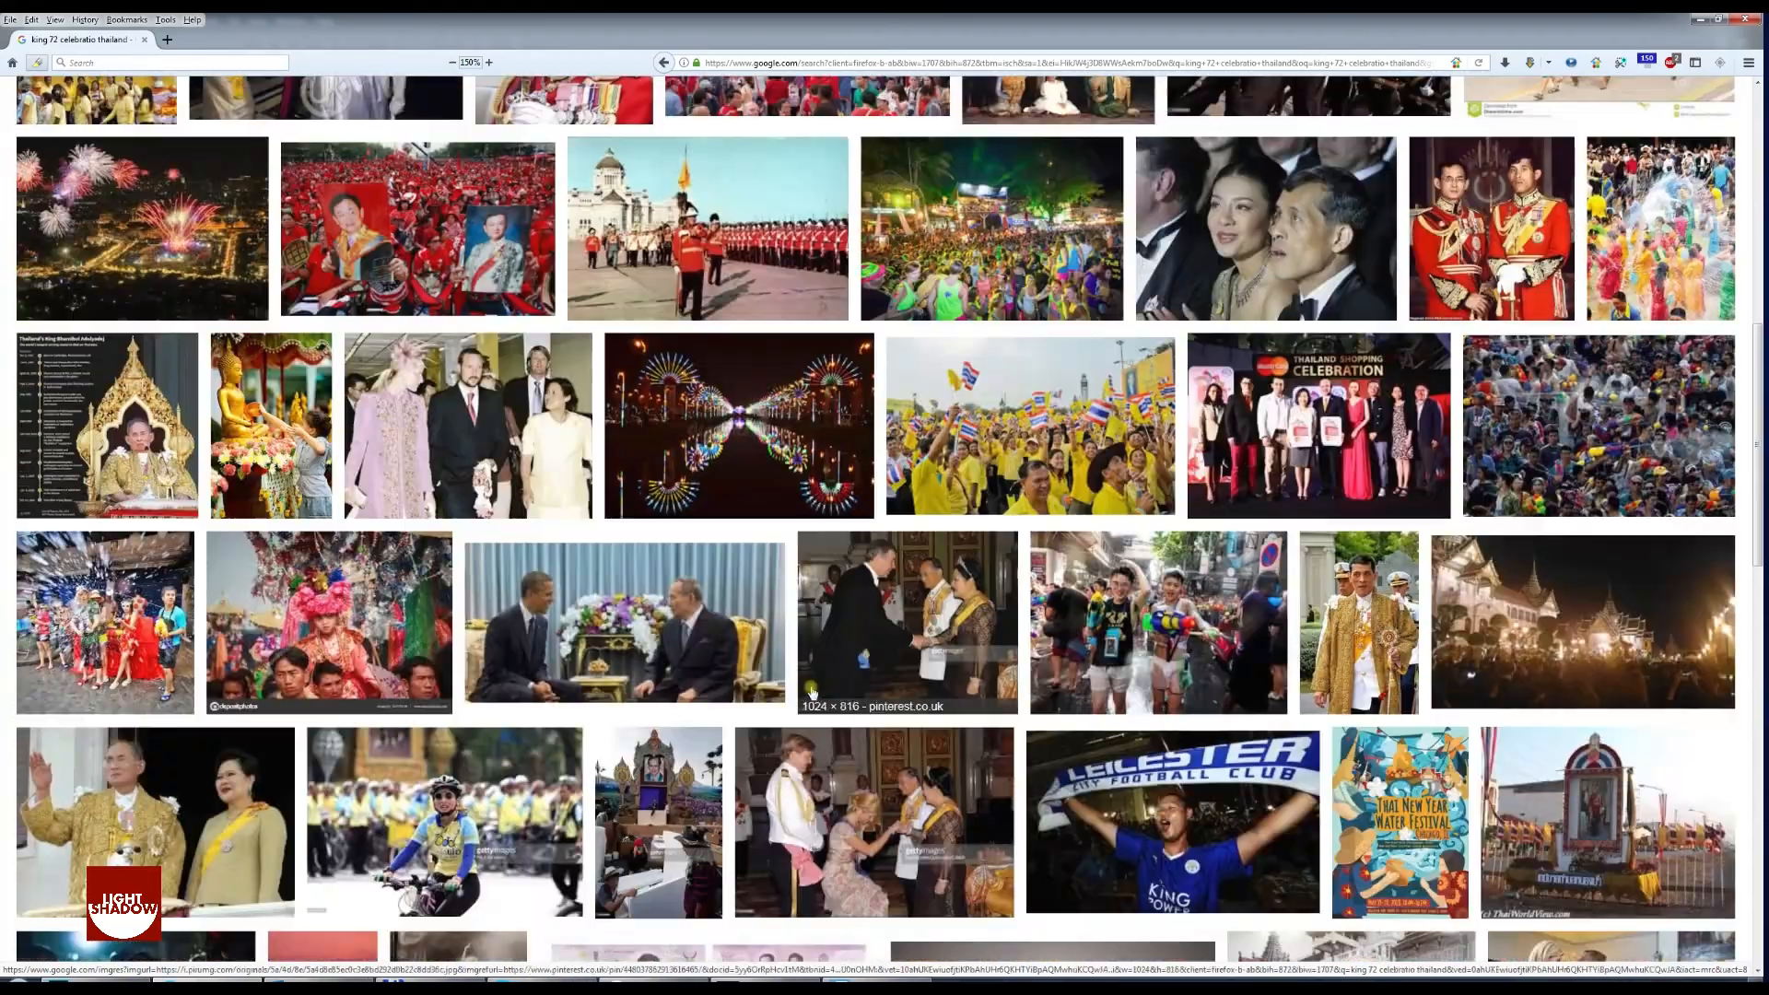
pyautogui.scroll(-6, 810, 687)
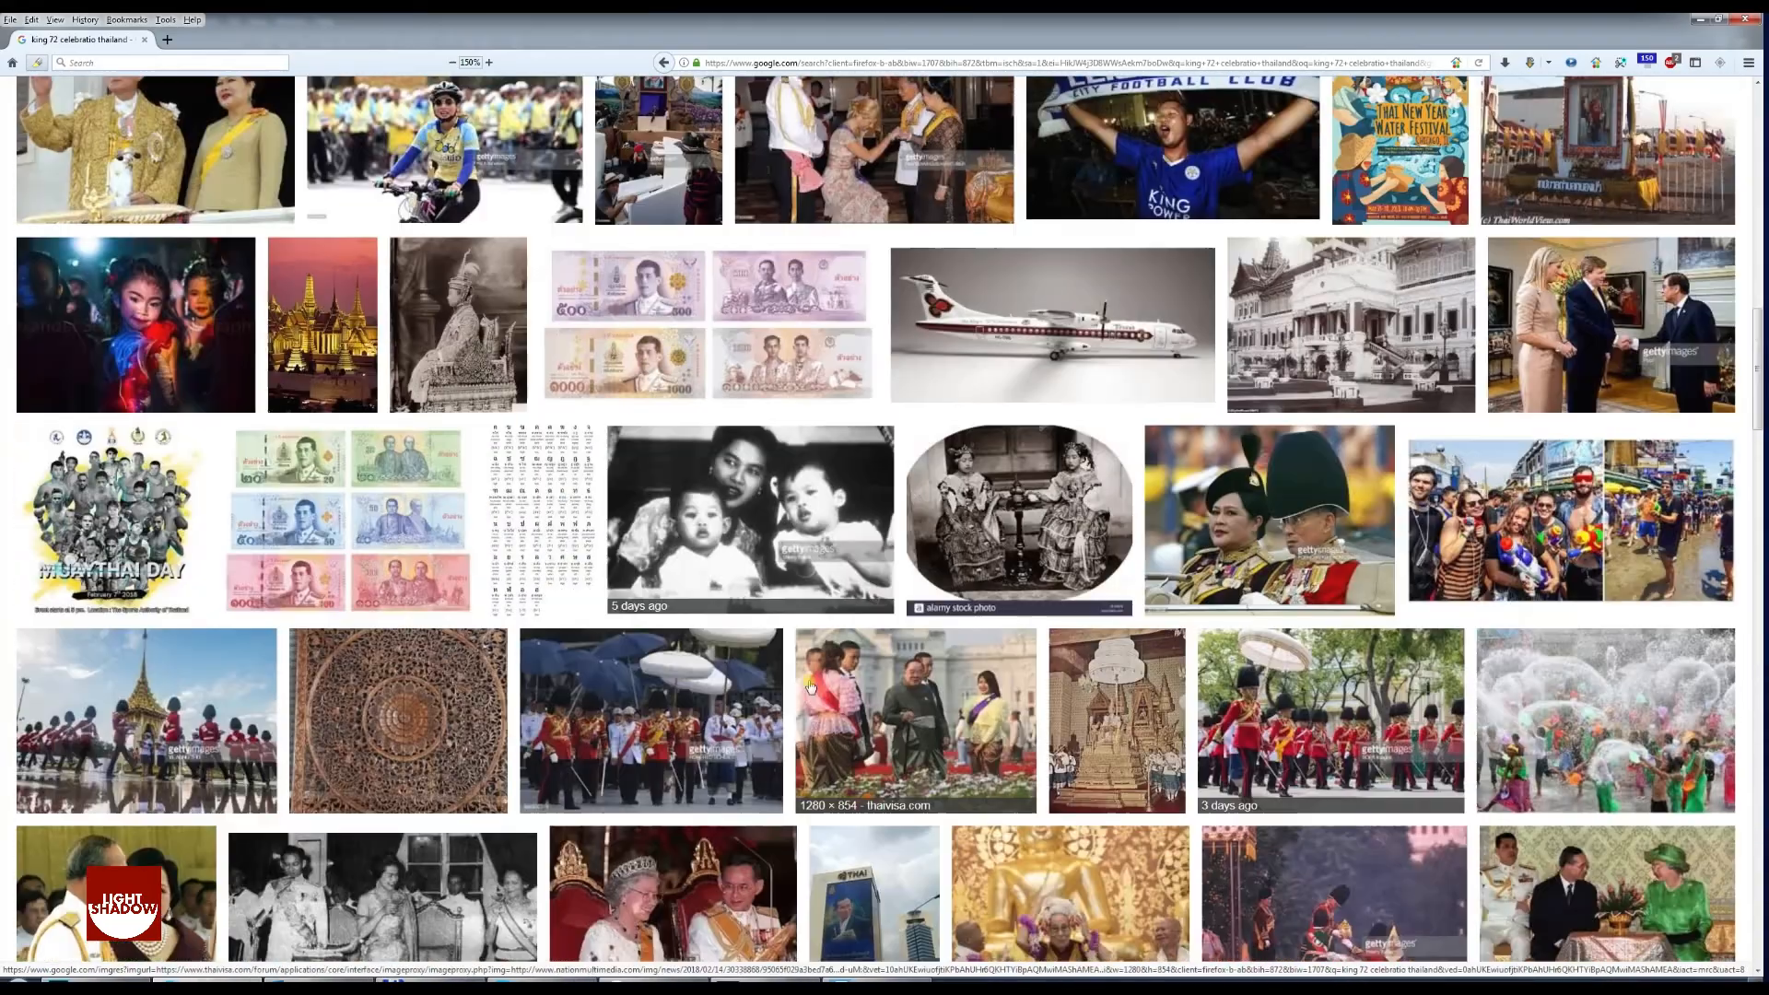
pyautogui.scroll(-6, 810, 686)
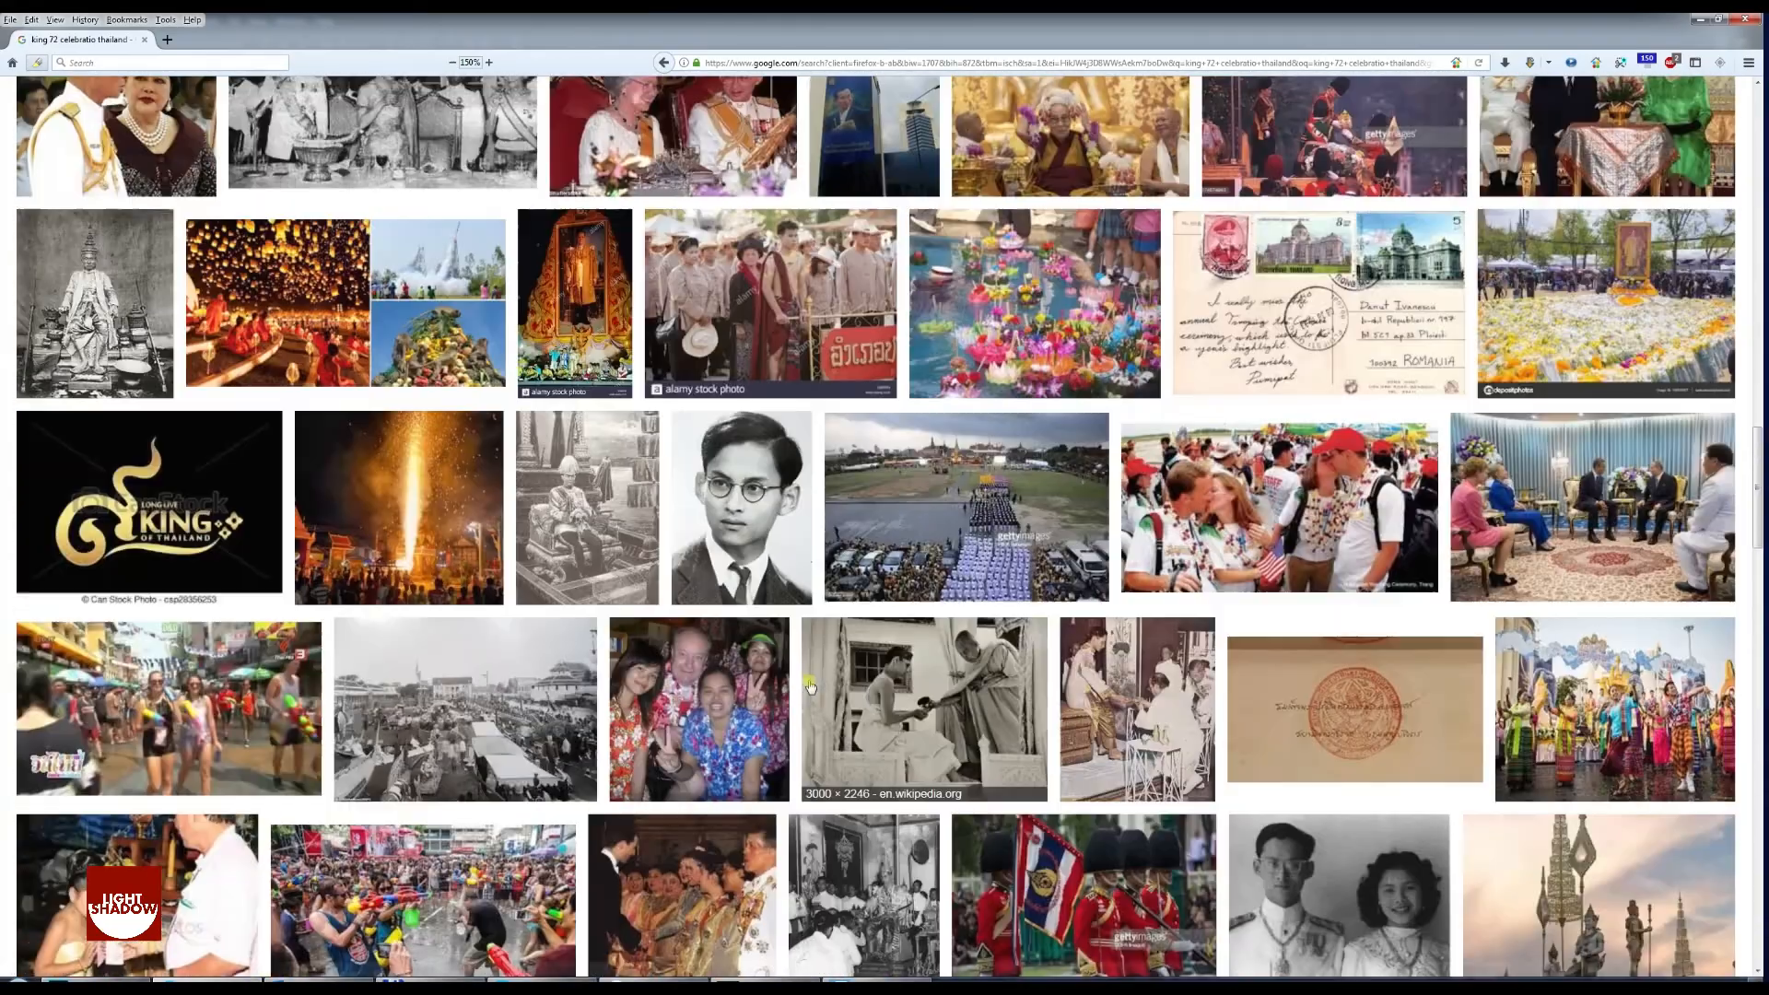
pyautogui.scroll(-3, 810, 683)
pyautogui.scroll(-10, 810, 683)
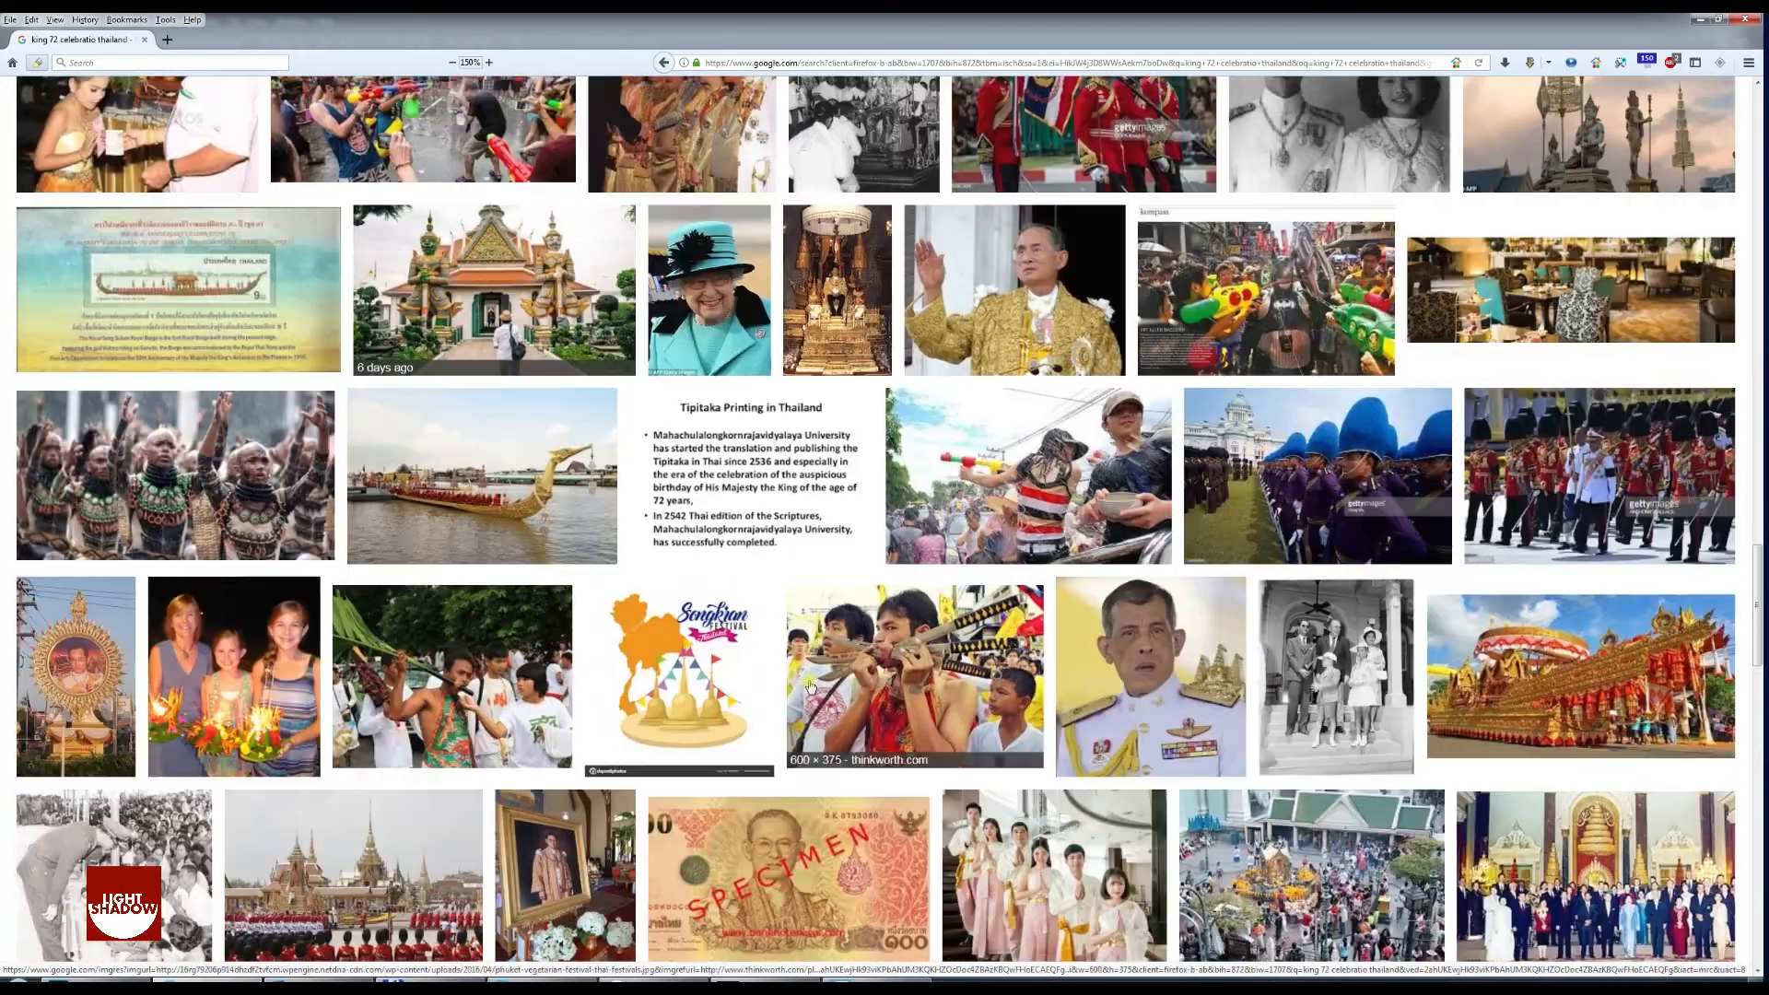
pyautogui.scroll(-7, 810, 686)
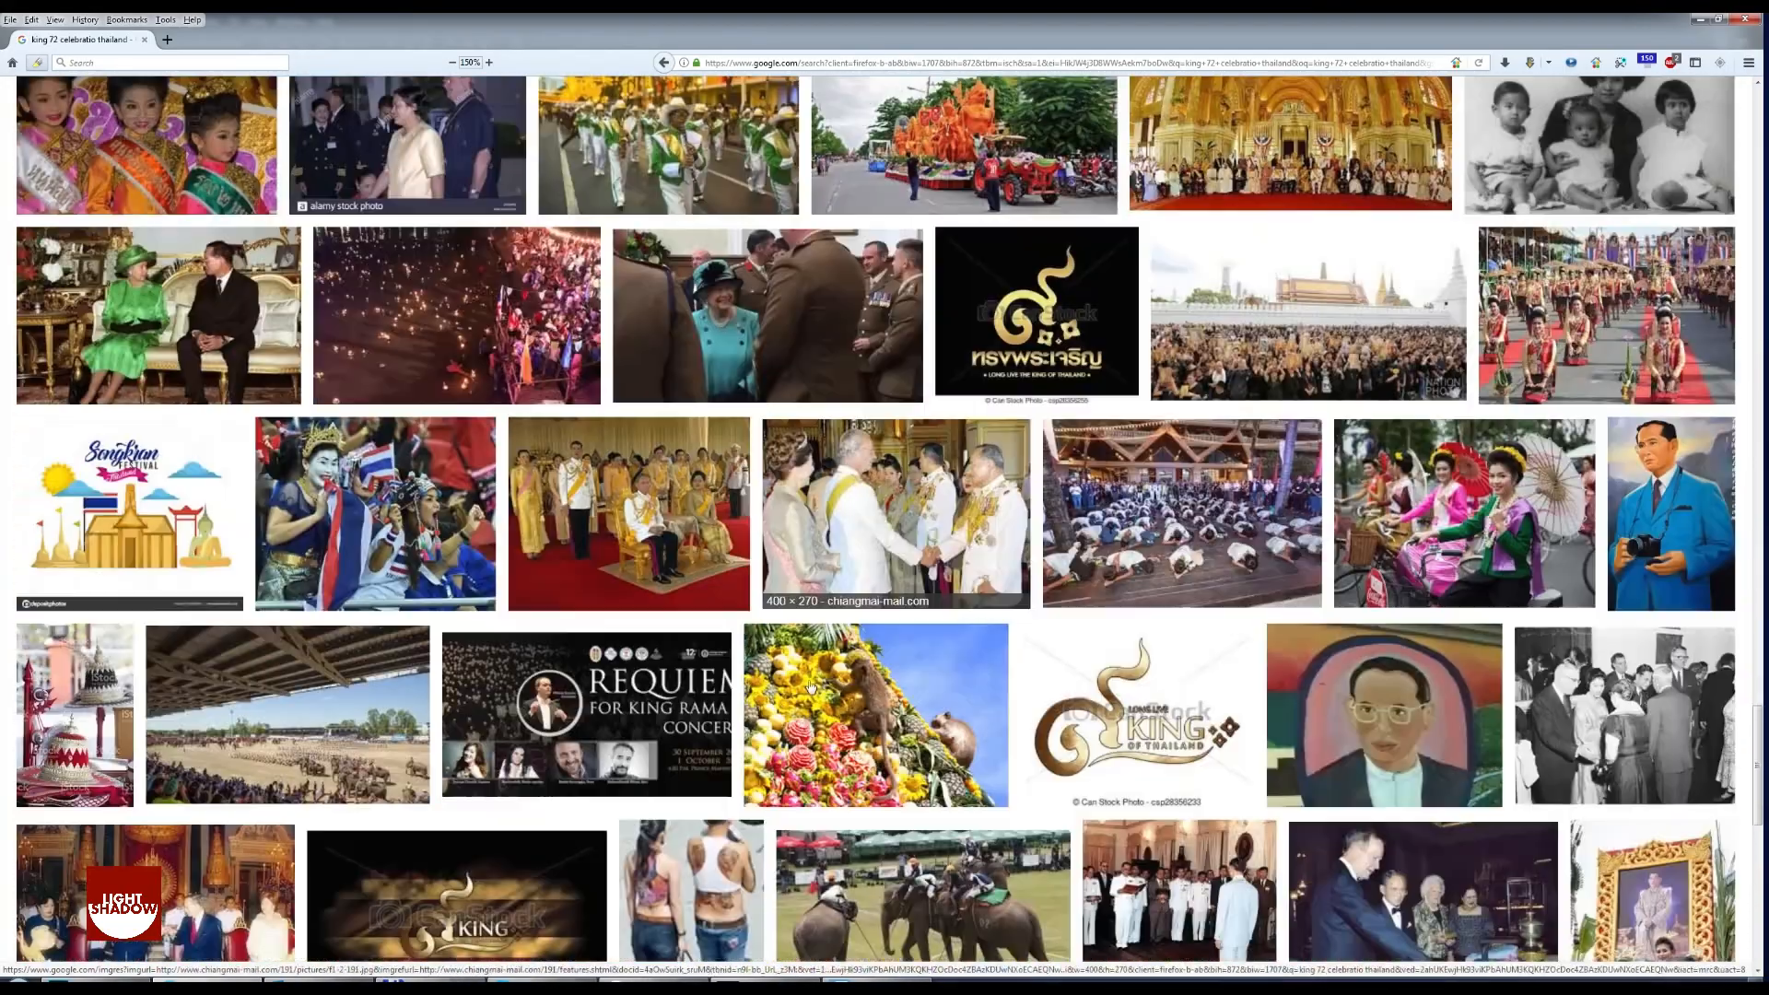
pyautogui.scroll(-8, 810, 687)
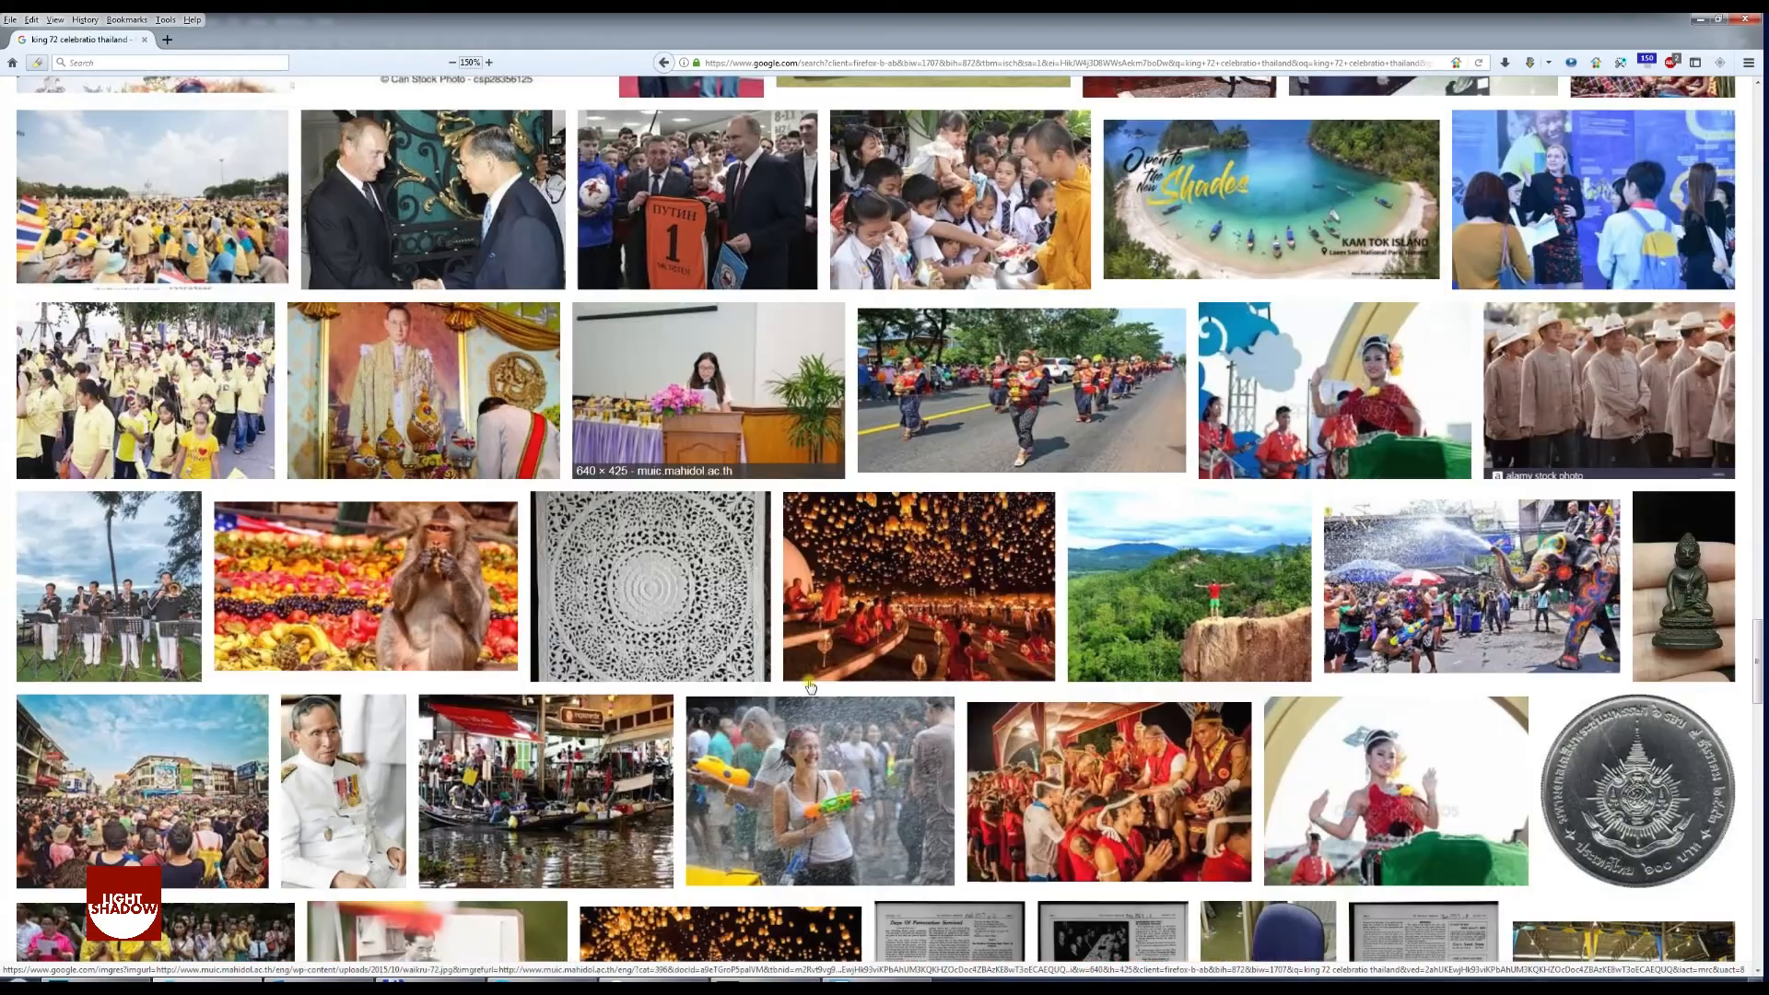
pyautogui.scroll(-8, 796, 670)
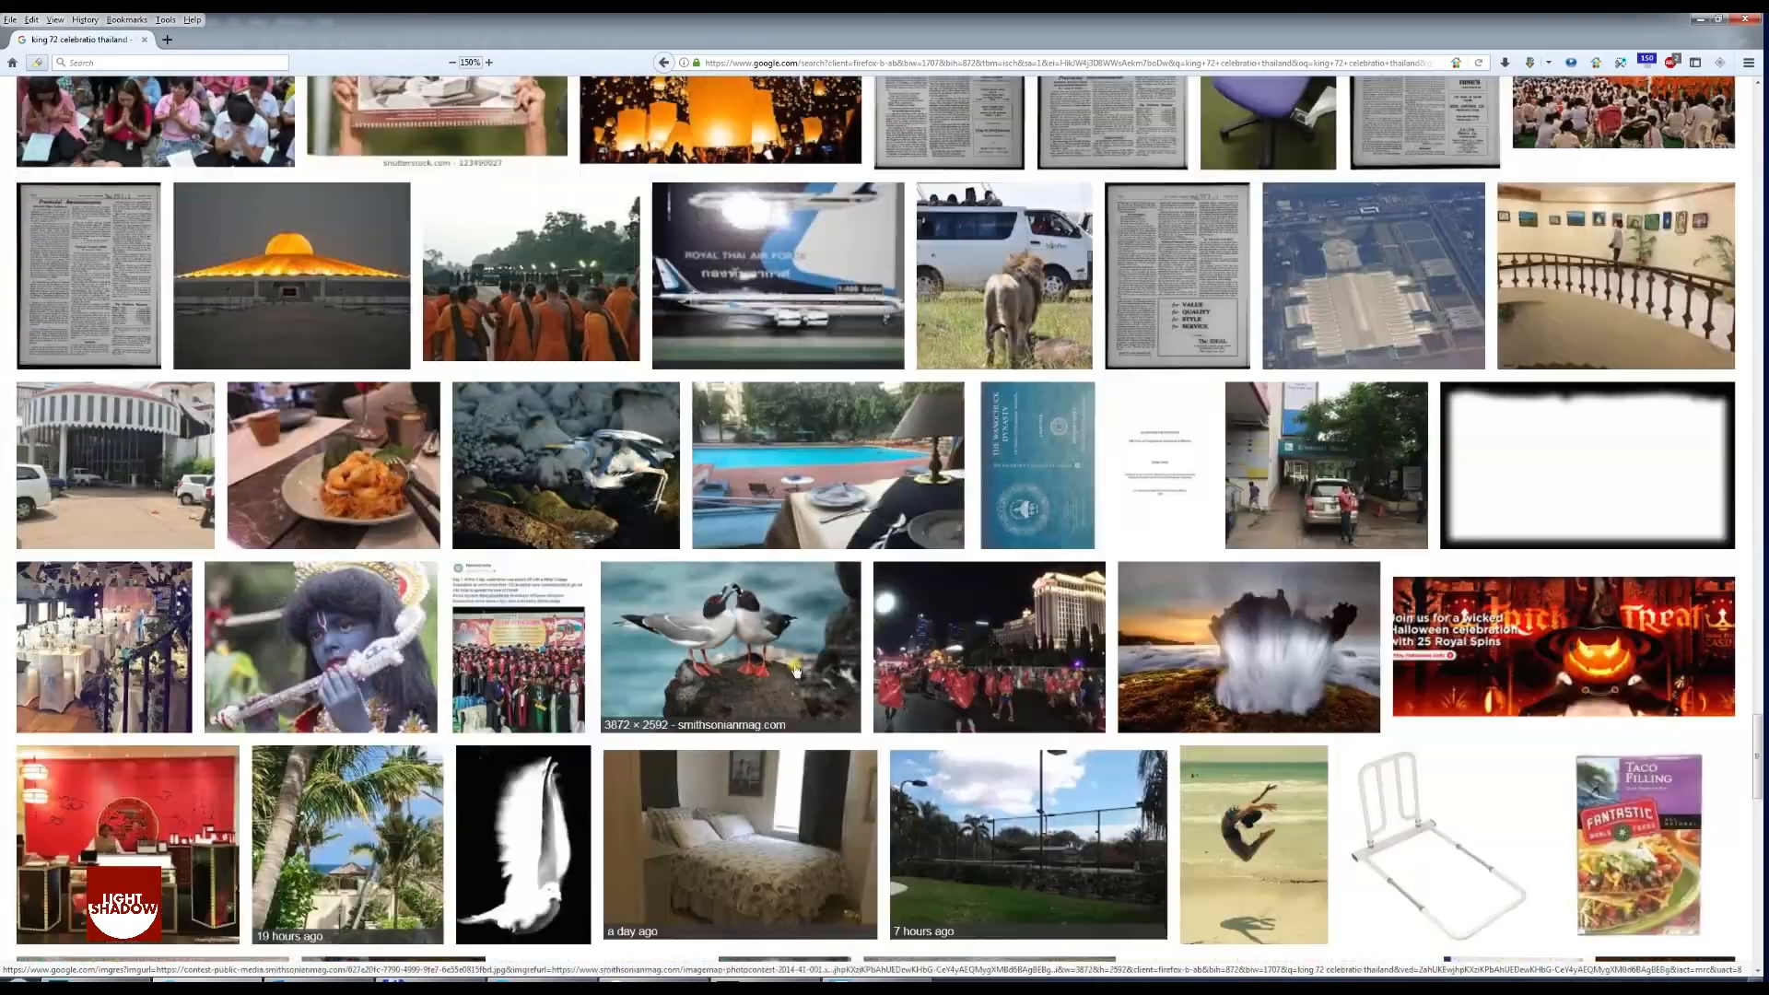
pyautogui.press('Home')
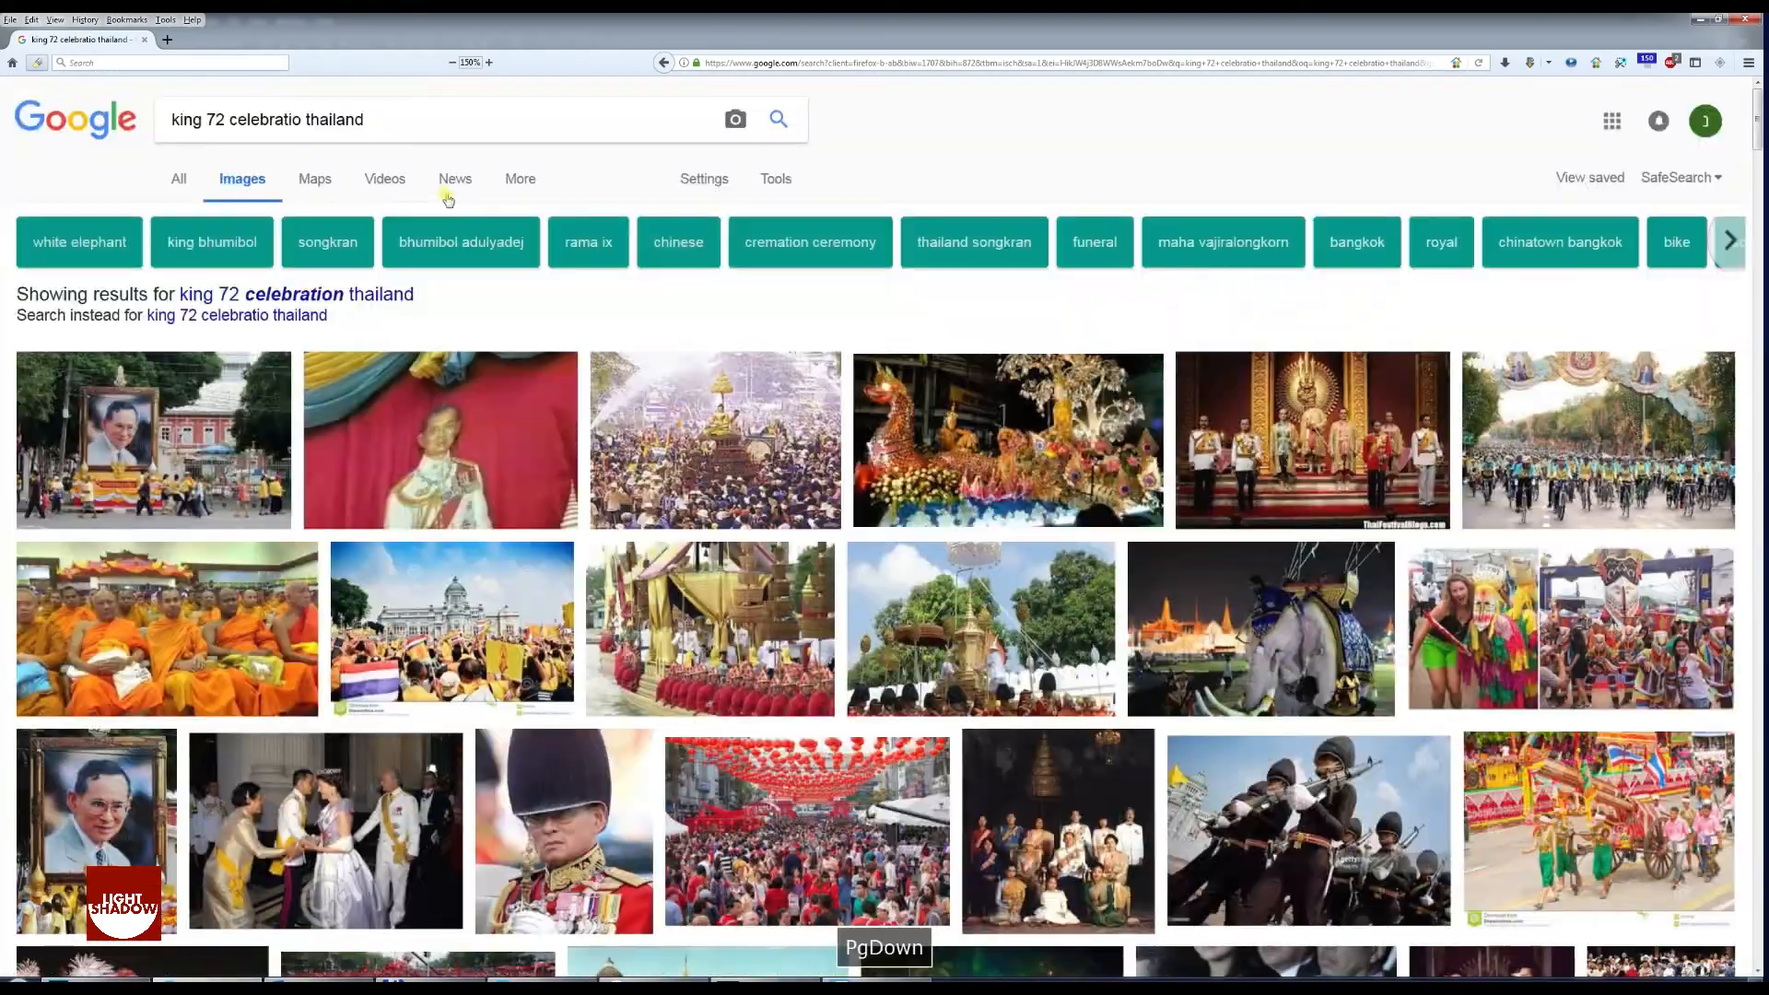
pyautogui.press('pagedown')
pyautogui.press('pagedown')
pyautogui.press('pagedown')
pyautogui.press('pagedown')
pyautogui.press('pageup')
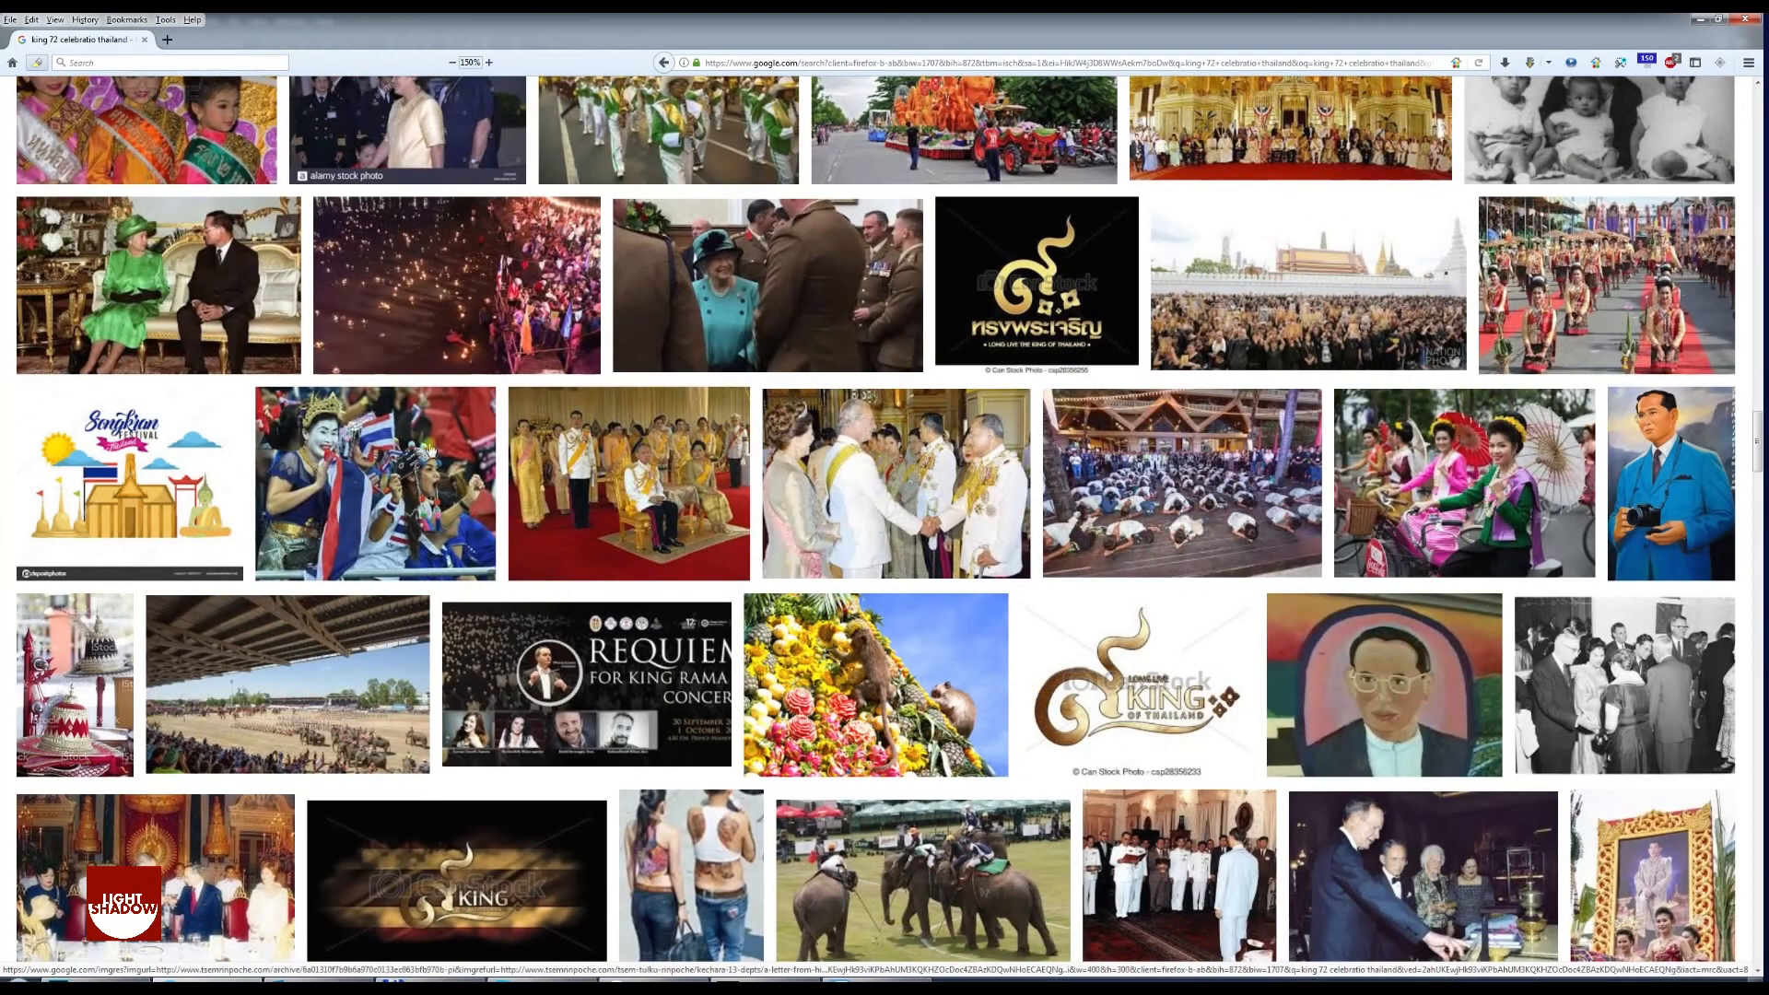
pyautogui.press('pagedown')
pyautogui.press('pagedown')
pyautogui.press('pagedown')
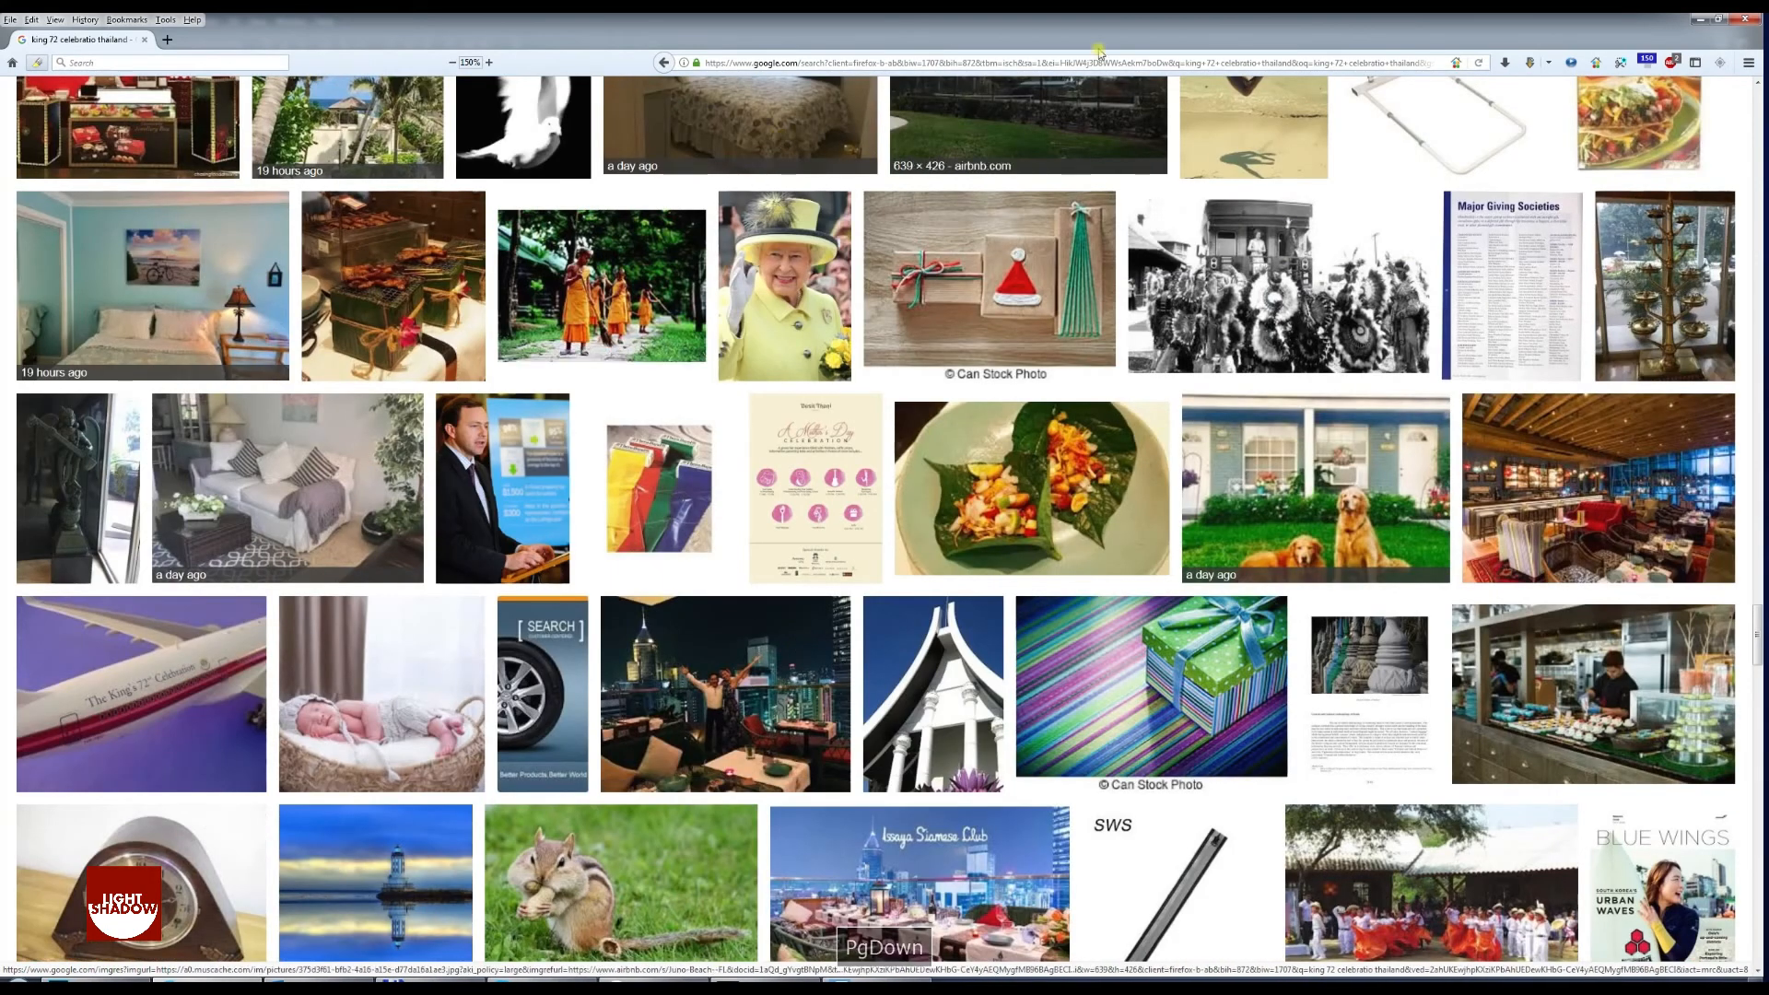
# Switch back to the airliner document and compare the template's tail markings with those in the photo
pyautogui.click(1698, 19)
pyautogui.press('space')
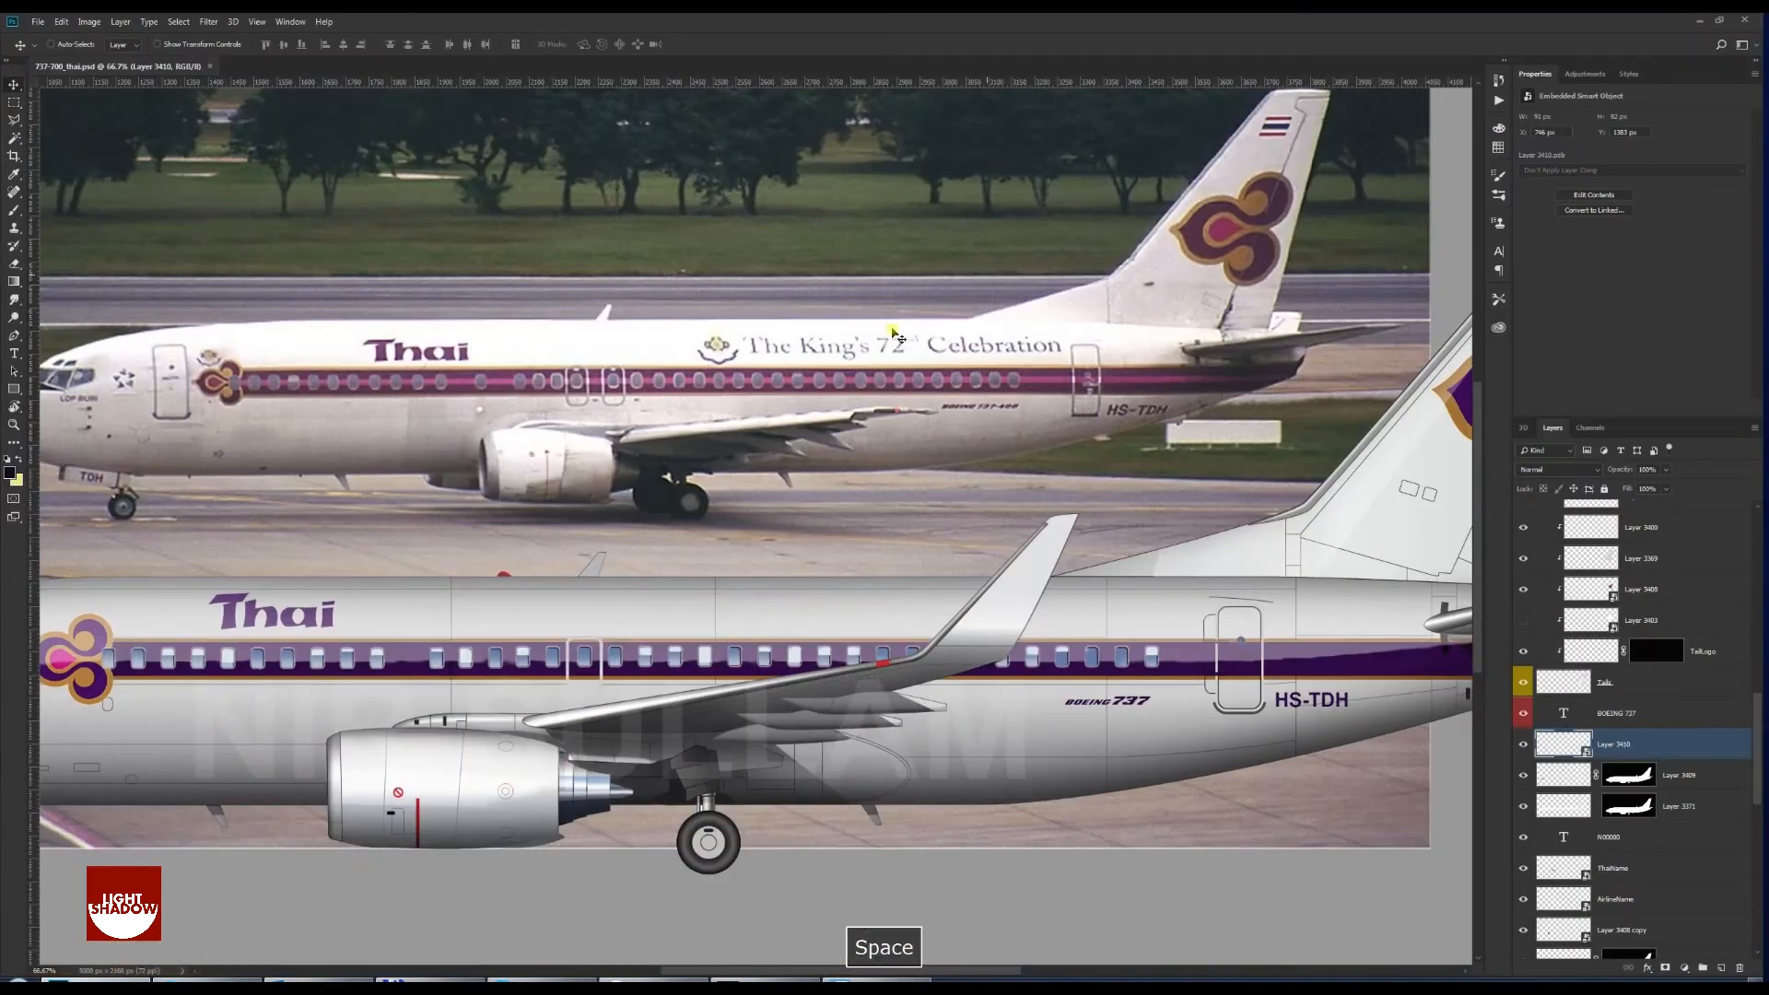
pyautogui.moveTo(773, 667); pyautogui.dragTo(557, 649)
pyautogui.moveTo(639, 505); pyautogui.dragTo(636, 566)
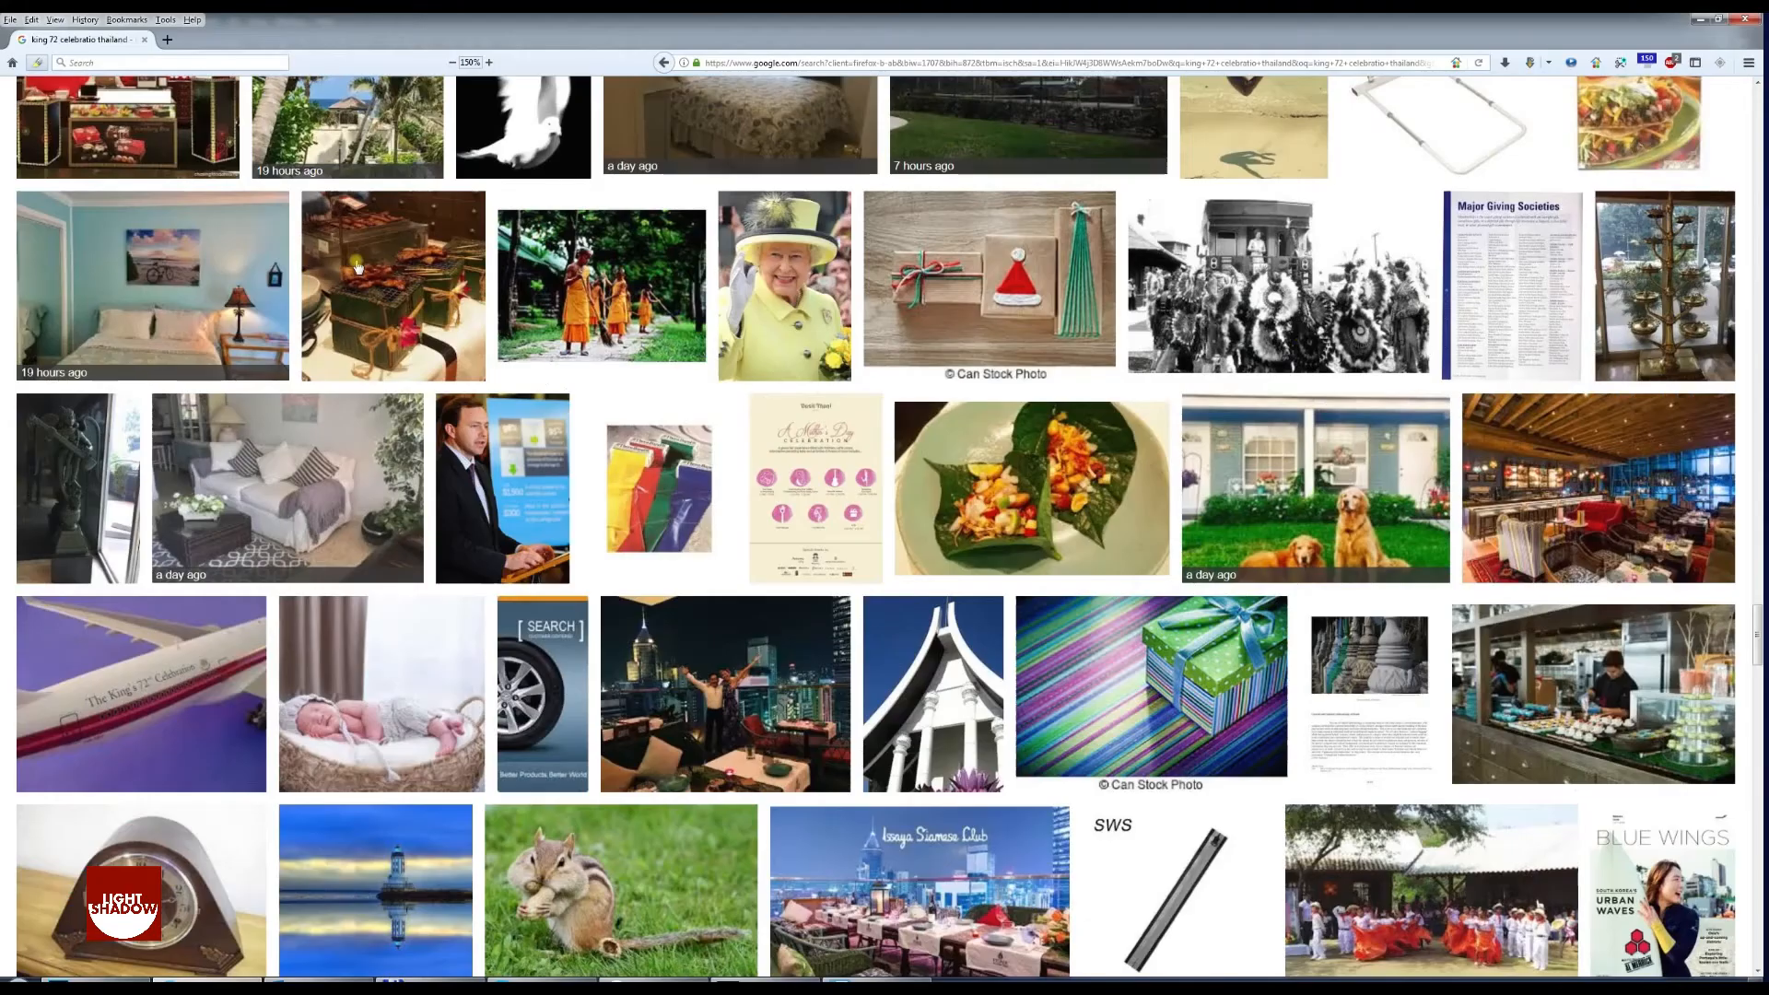
# Switch to the browser and change the image search to "flag thailand"
pyautogui.press('Home')
pyautogui.doubleClick(282, 124)
pyautogui.press('BackSpace')
pyautogui.press('BackSpace')
pyautogui.press('BackSpace')
pyautogui.press('BackSpace')
pyautogui.press('BackSpace')
pyautogui.press('BackSpace')
pyautogui.press('BackSpace')
pyautogui.press('BackSpace')
pyautogui.press('BackSpace')
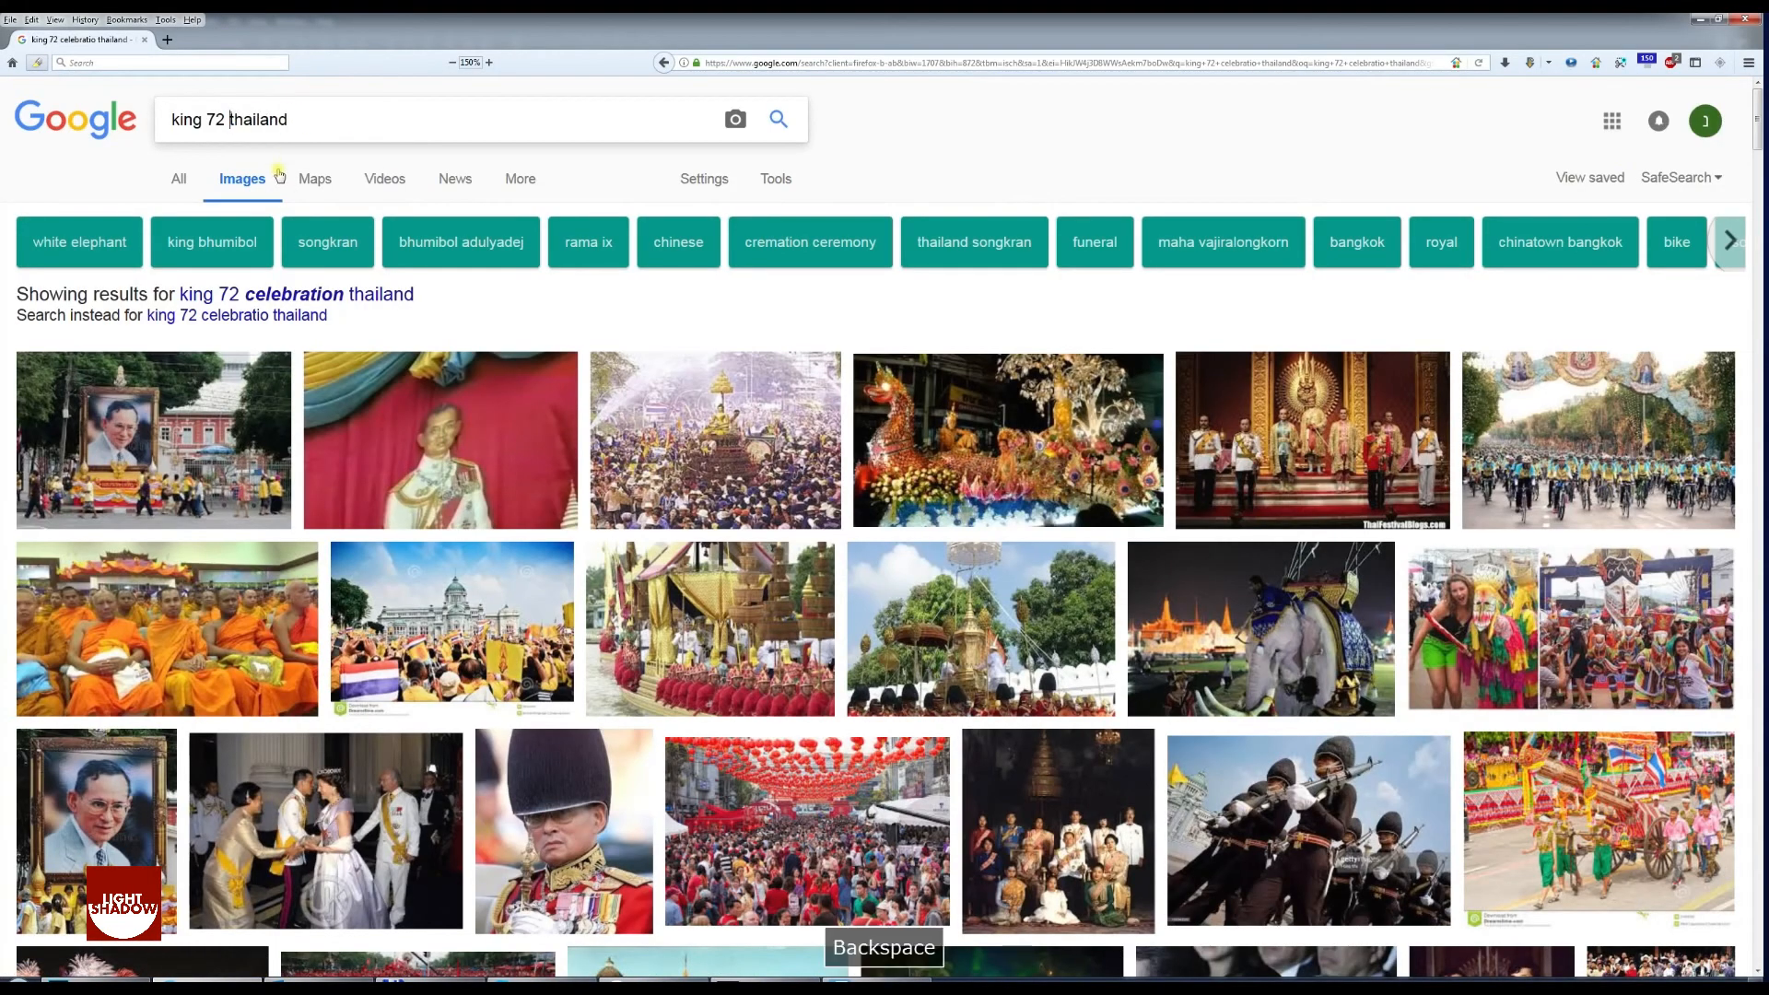
pyautogui.write('flag')
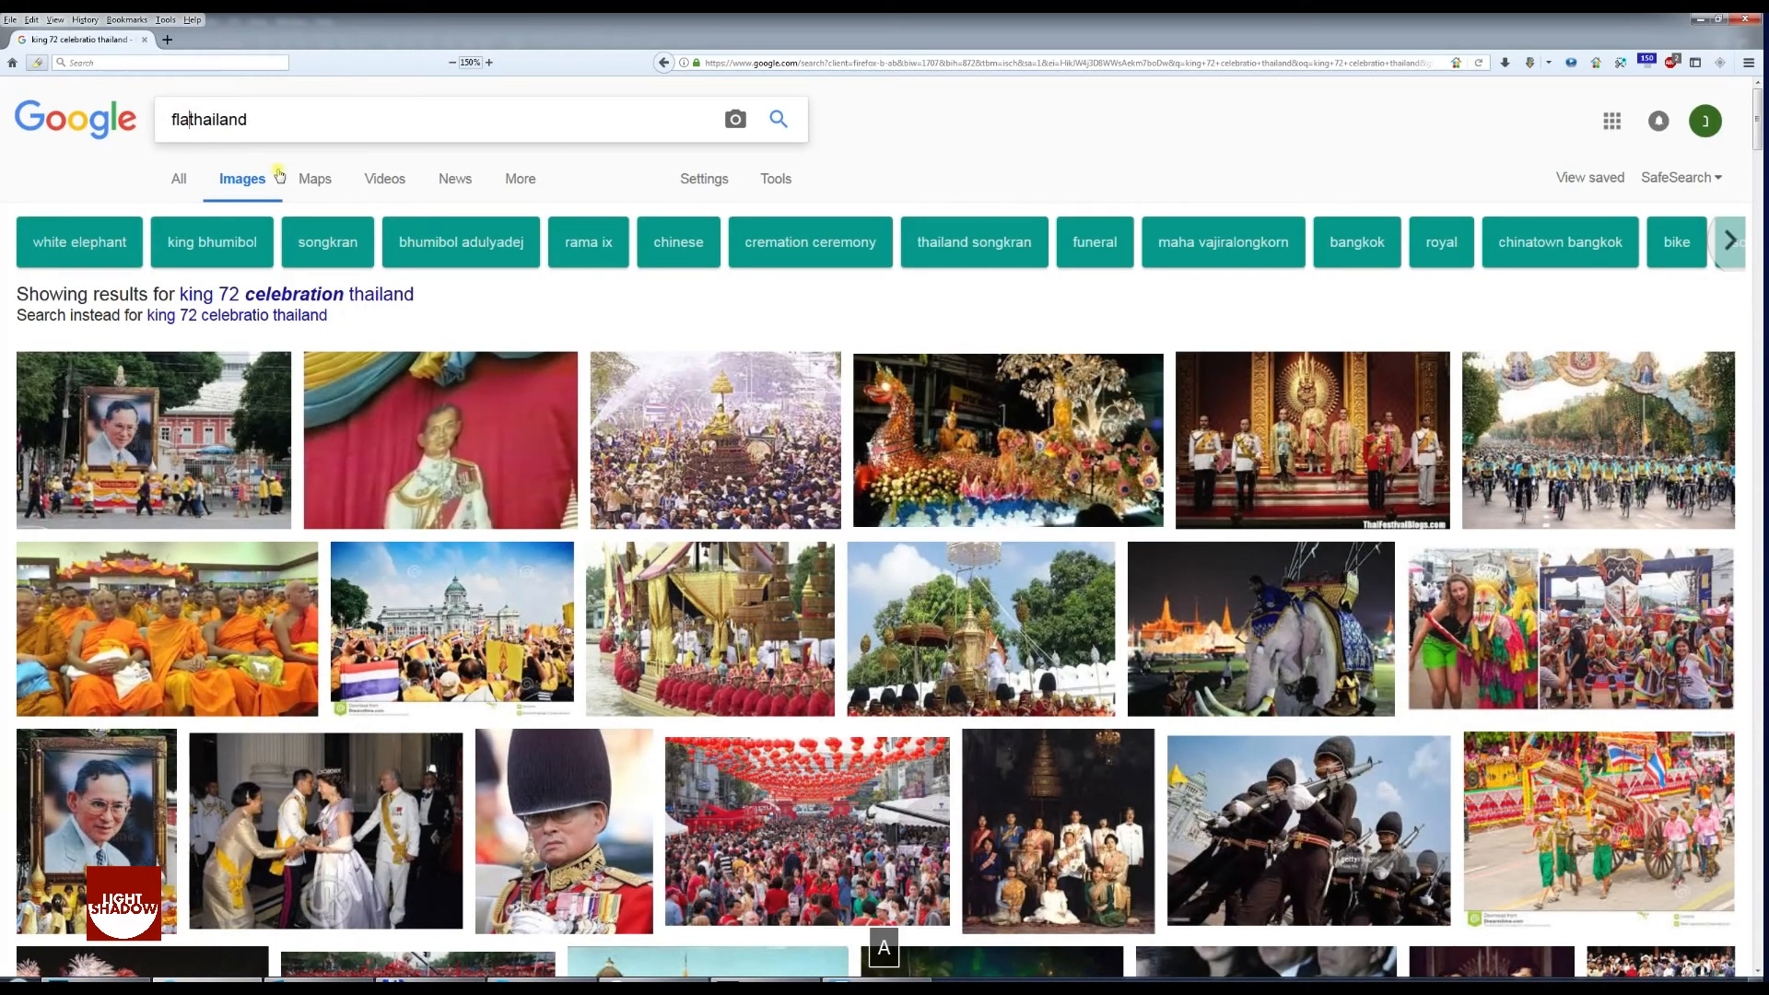
pyautogui.press('Return')
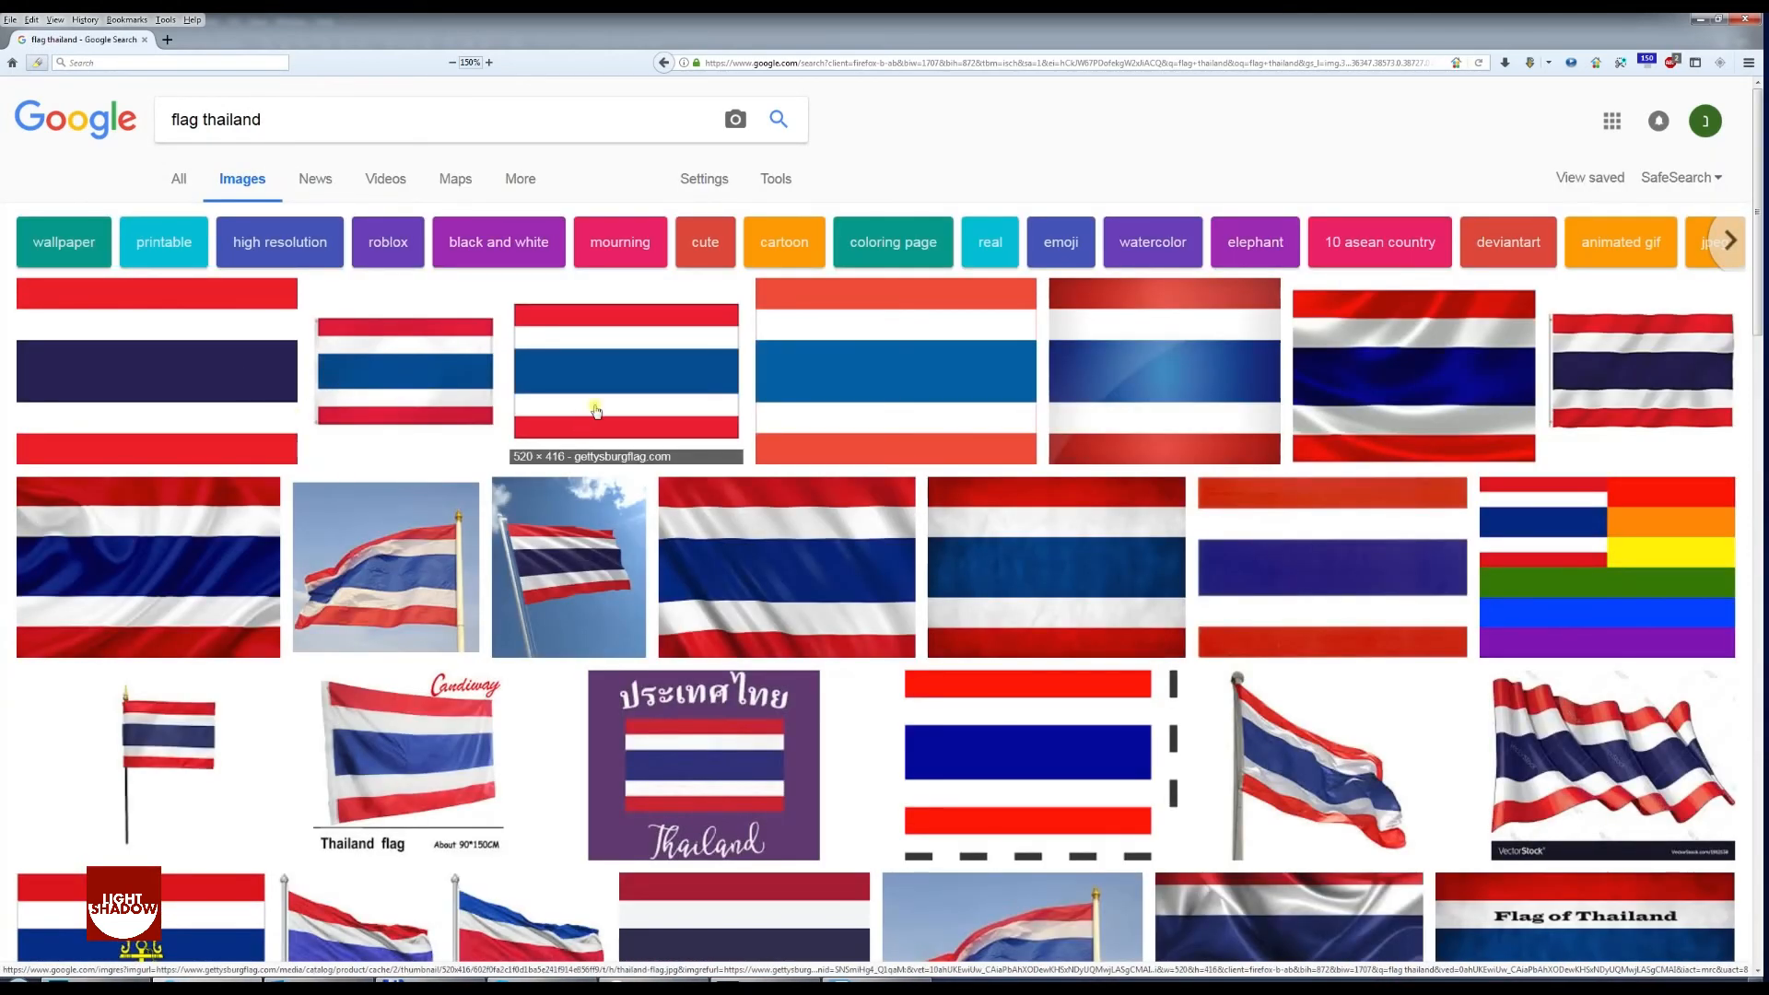
# Copy the flagpedia.net image of the Thai flag from the results and switch back to the airliner document
pyautogui.click(1465, 385)
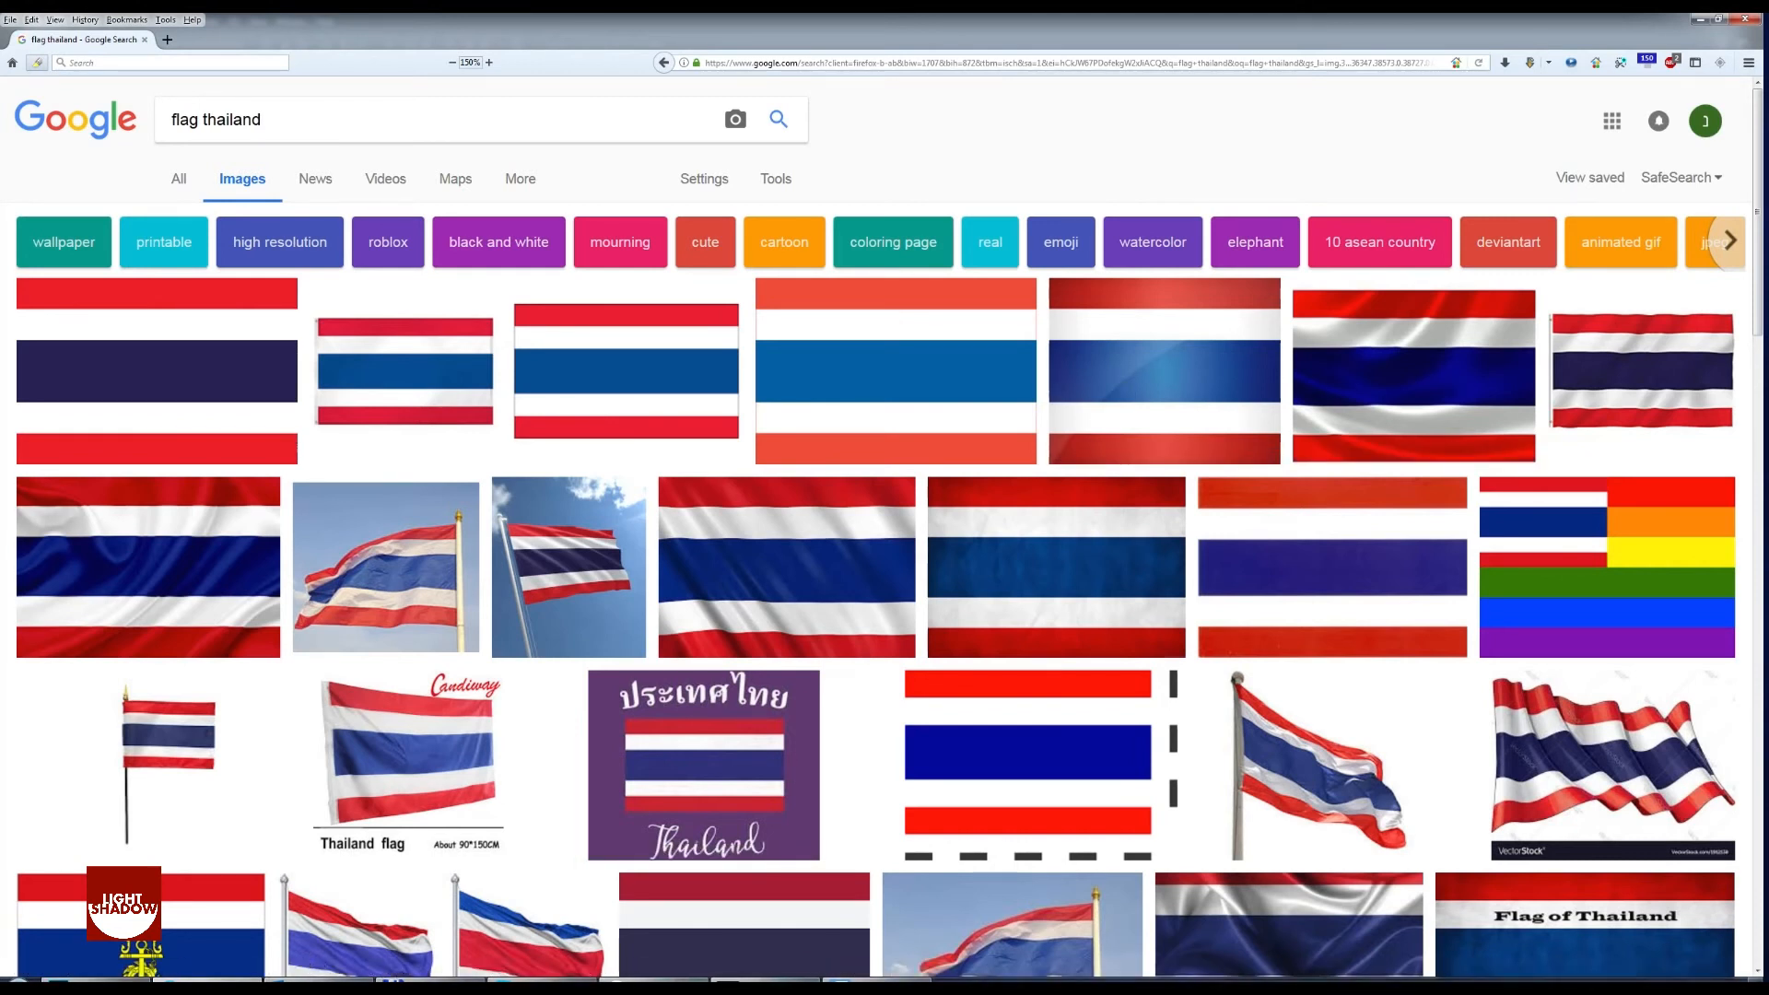
pyautogui.press('space')
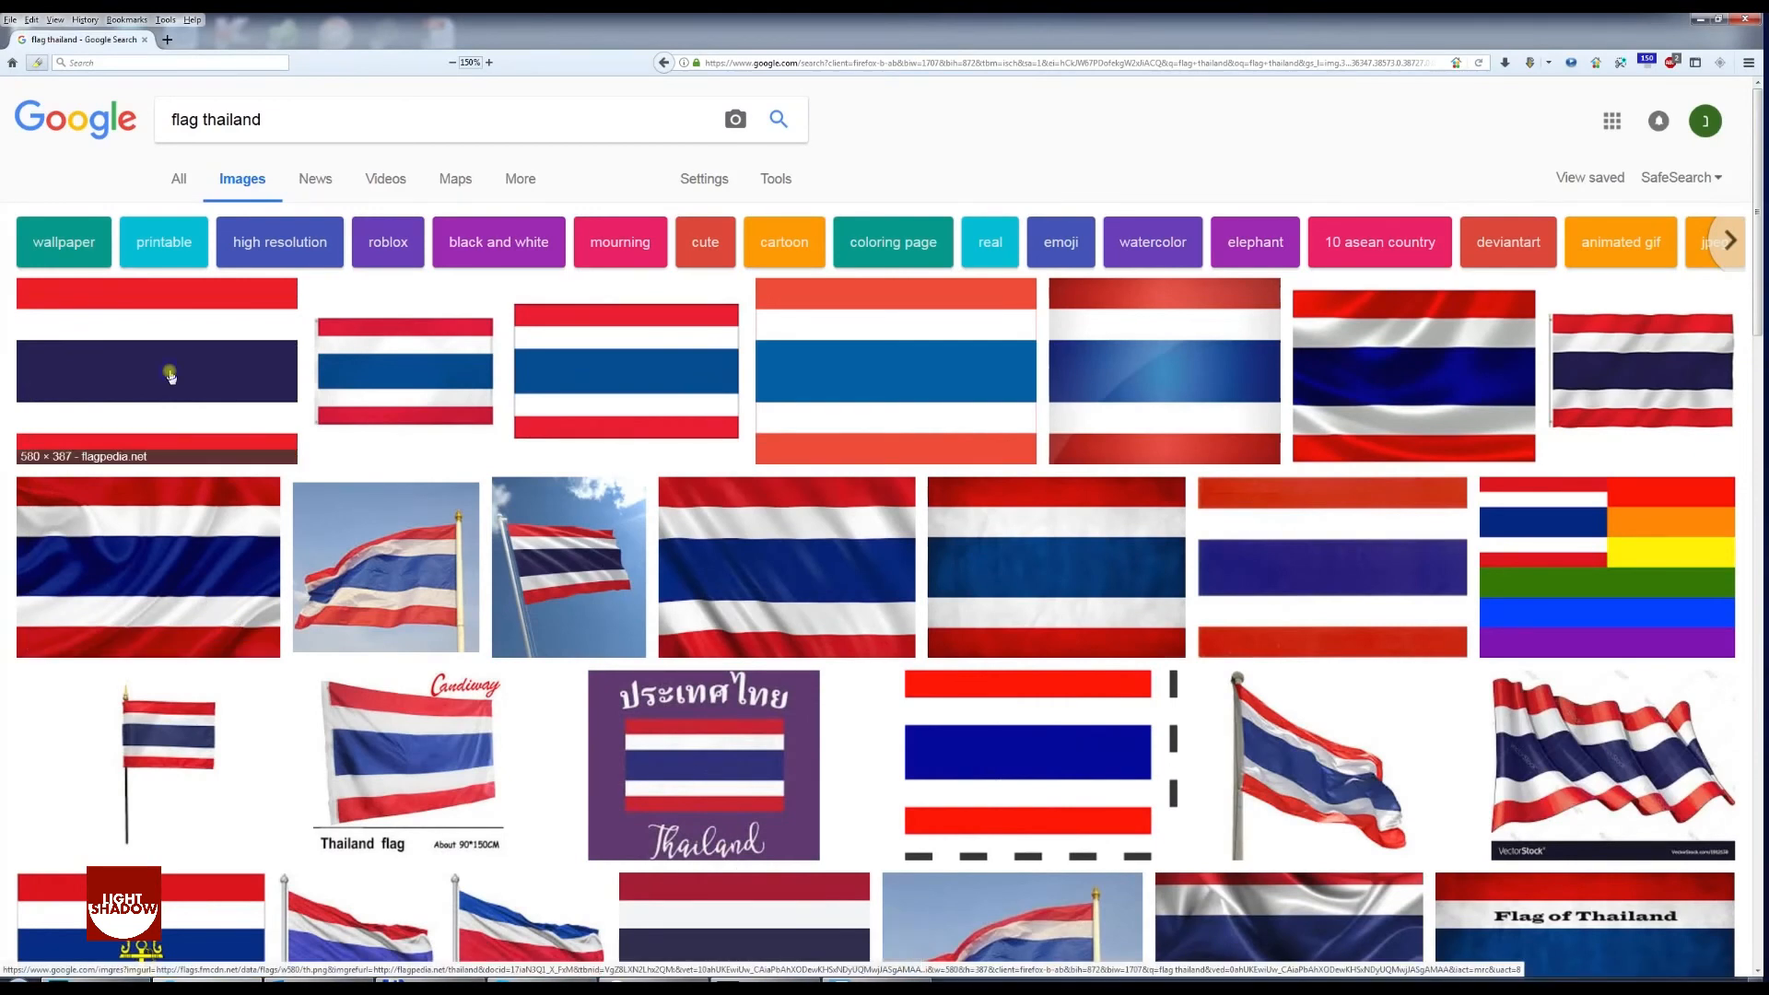
pyautogui.rightClick(172, 375)
pyautogui.click(198, 502)
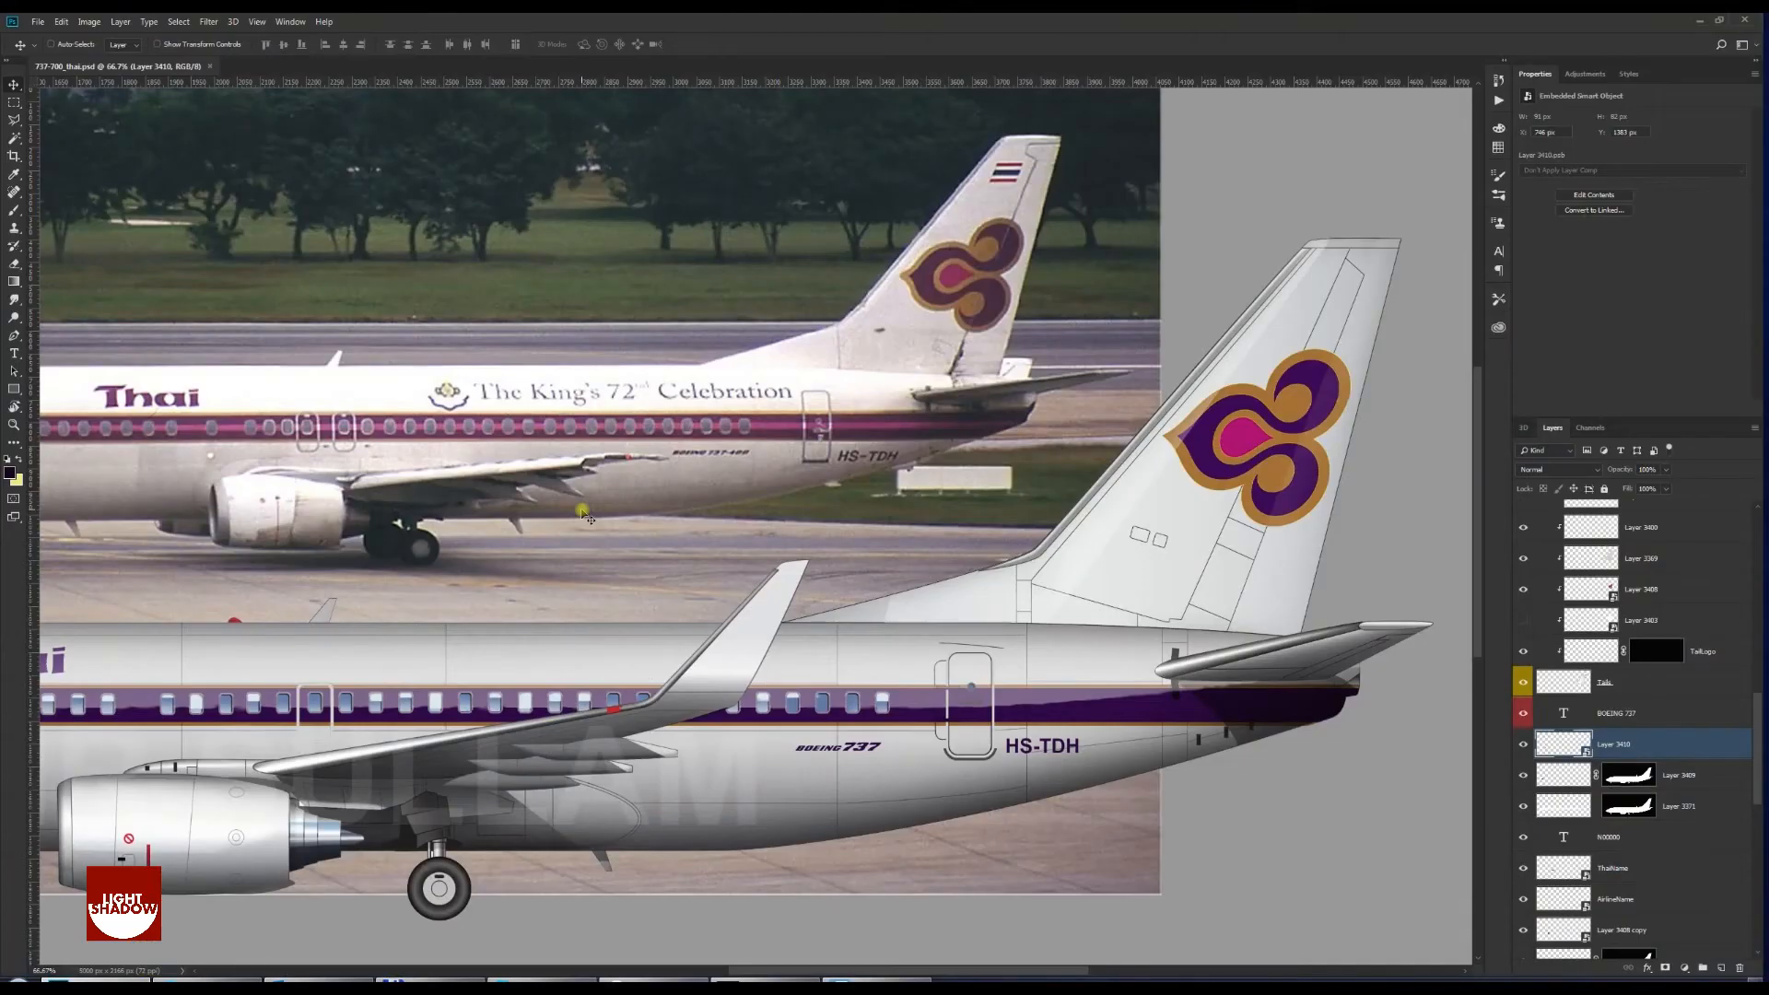
# Copy the flagpedia.net image of the Thai flag from the browser and paste it into the airliner document
pyautogui.hotkey('ctrl', 'v')
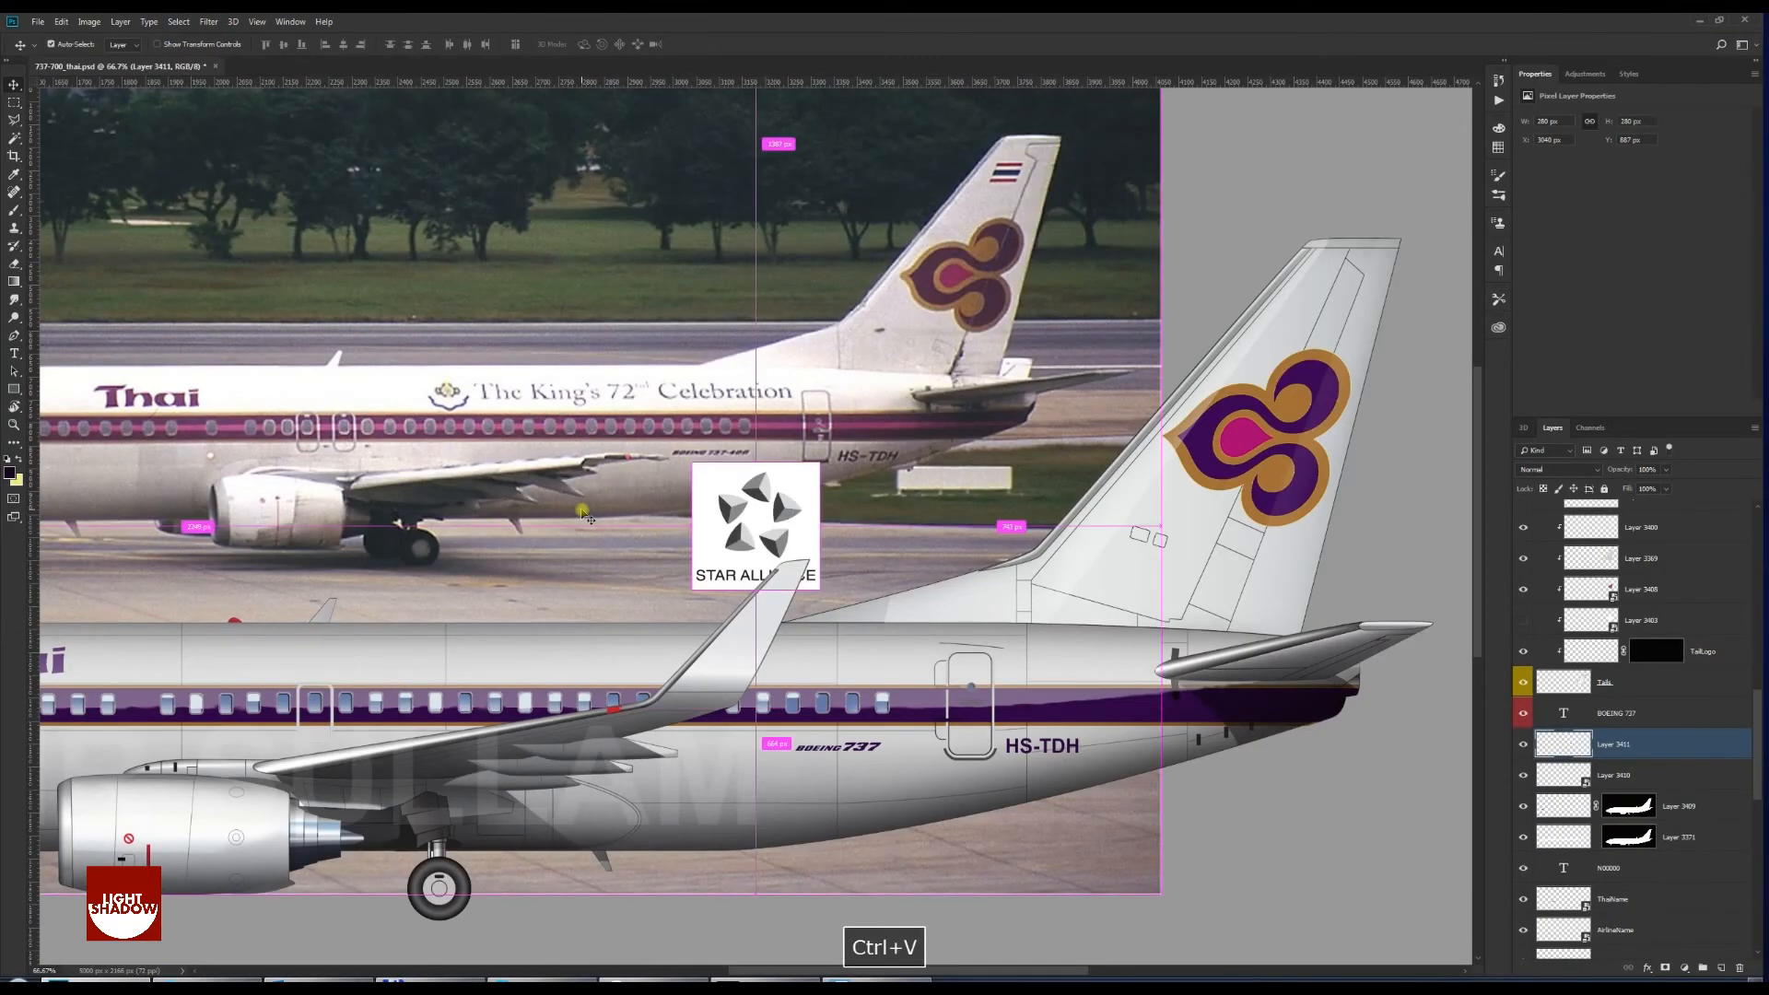
pyautogui.hotkey('ctrl', 'z')
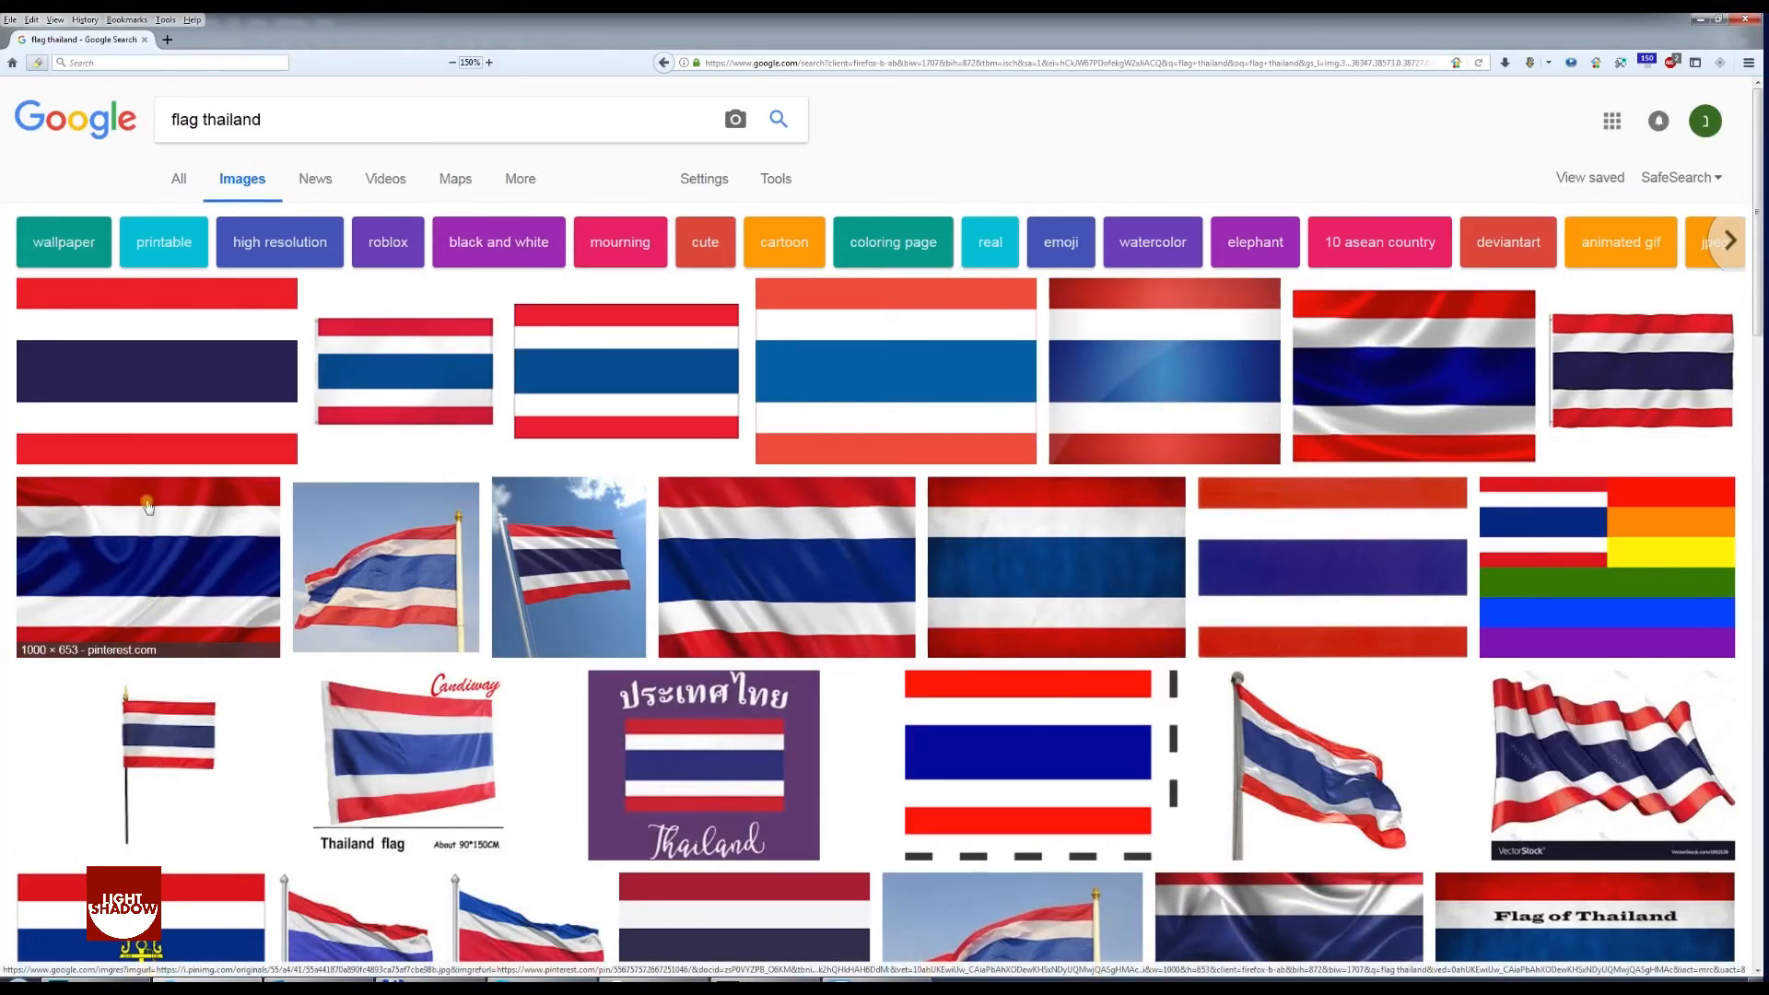
pyautogui.click(140, 391)
pyautogui.rightClick(565, 468)
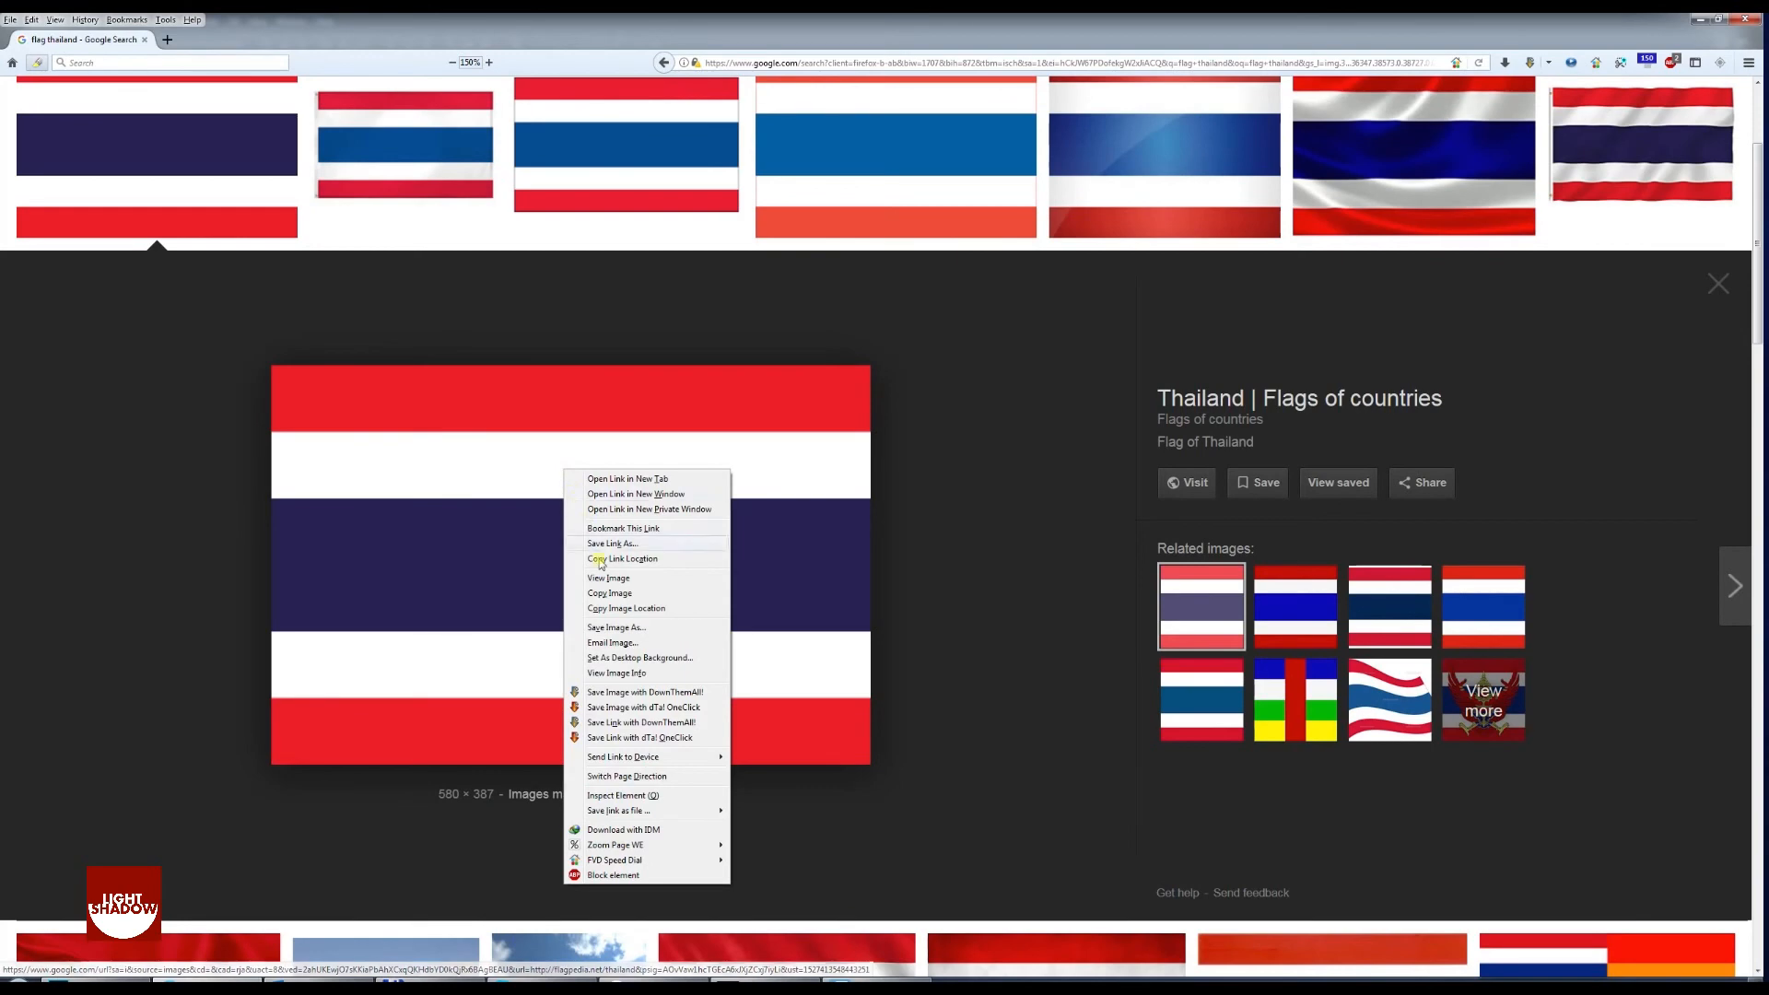
pyautogui.click(608, 594)
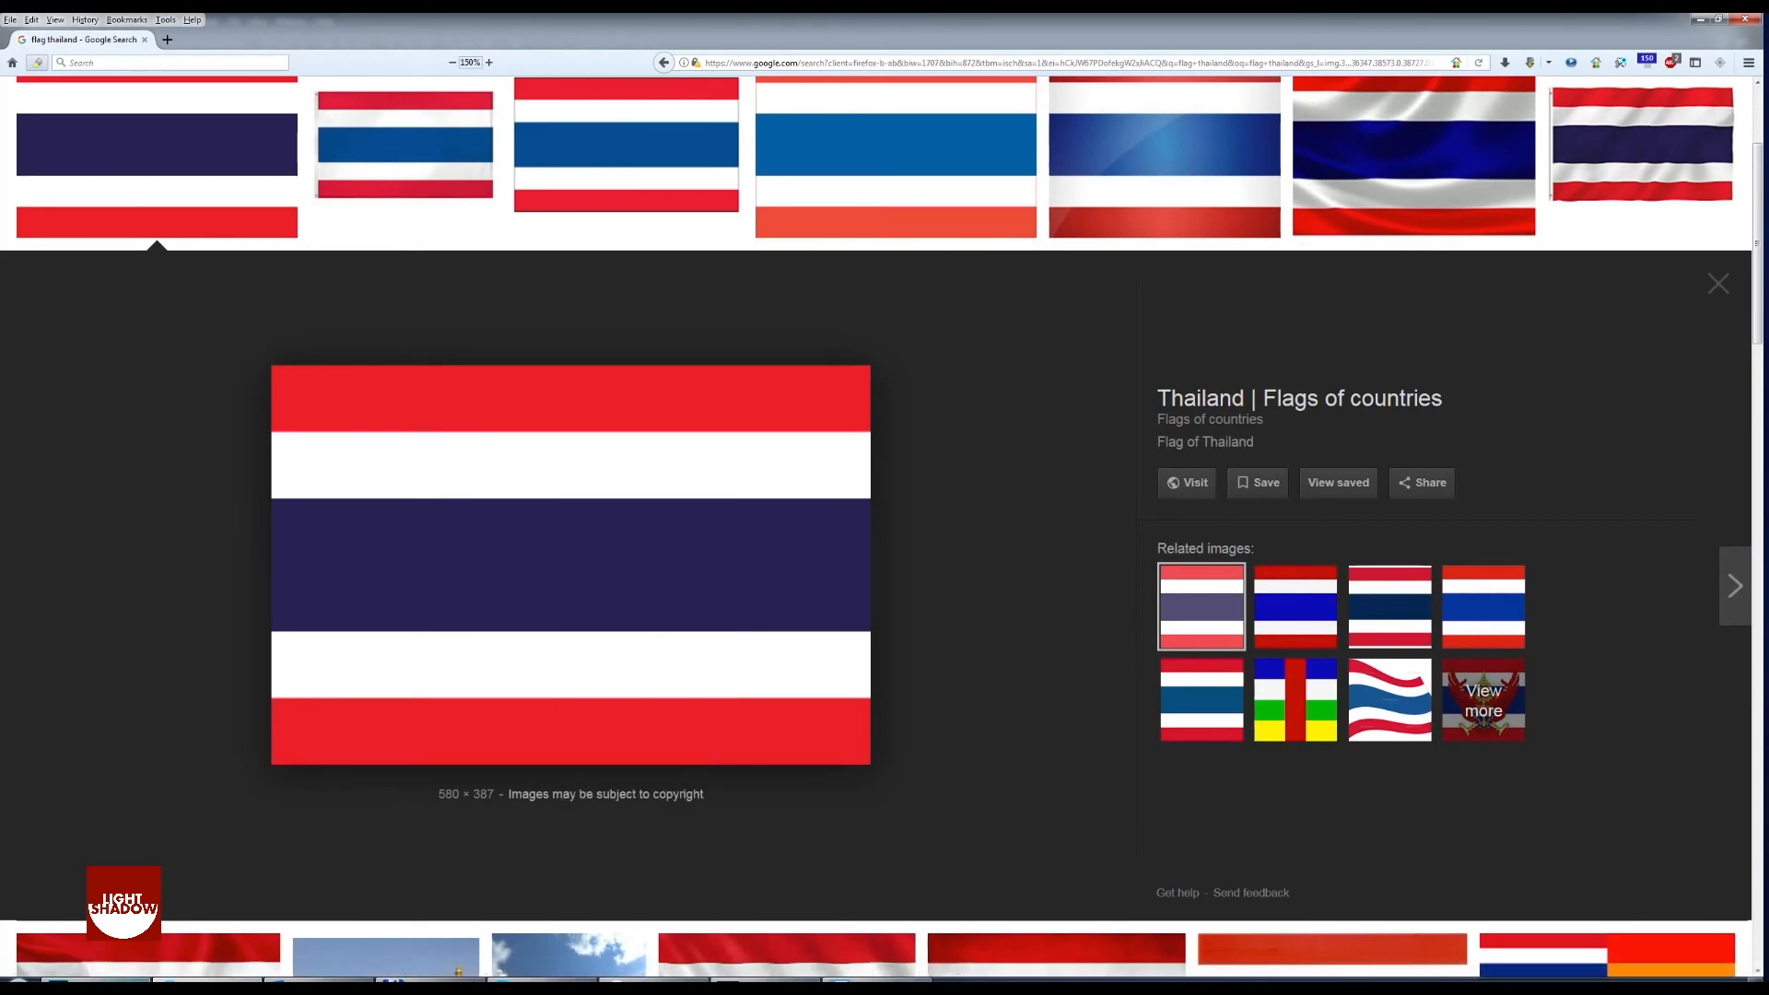
pyautogui.press('space')
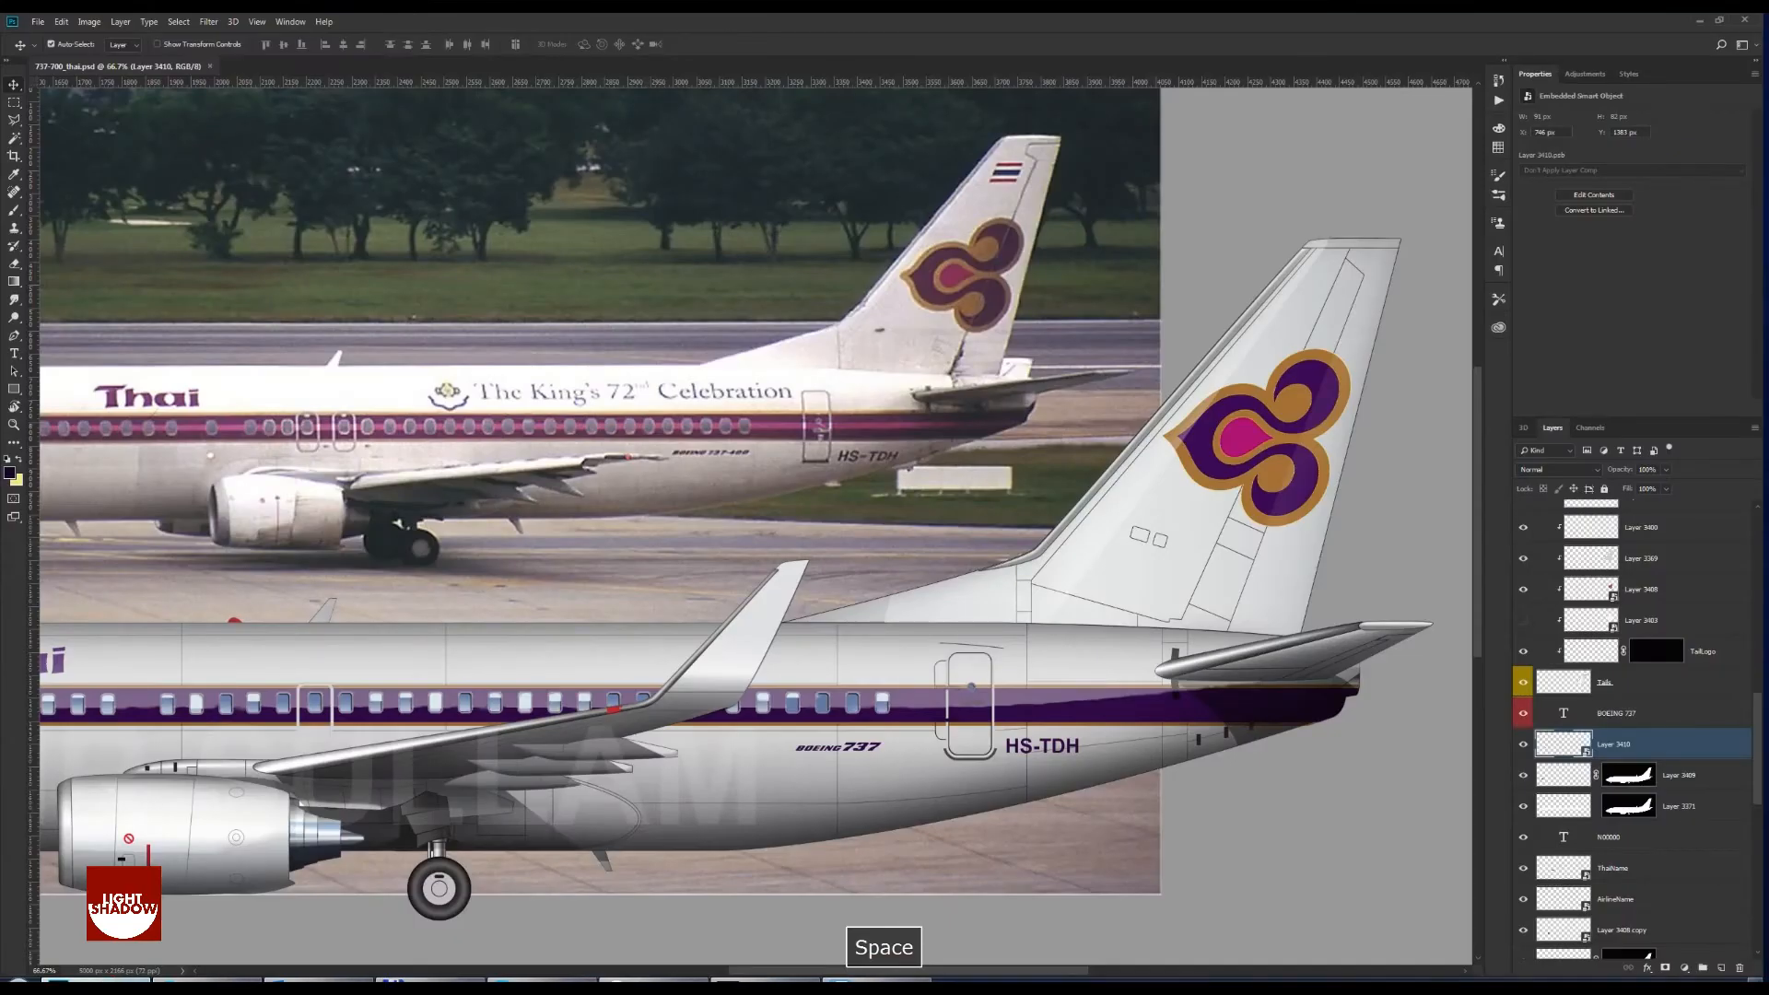
pyautogui.hotkey('ctrl', 'v')
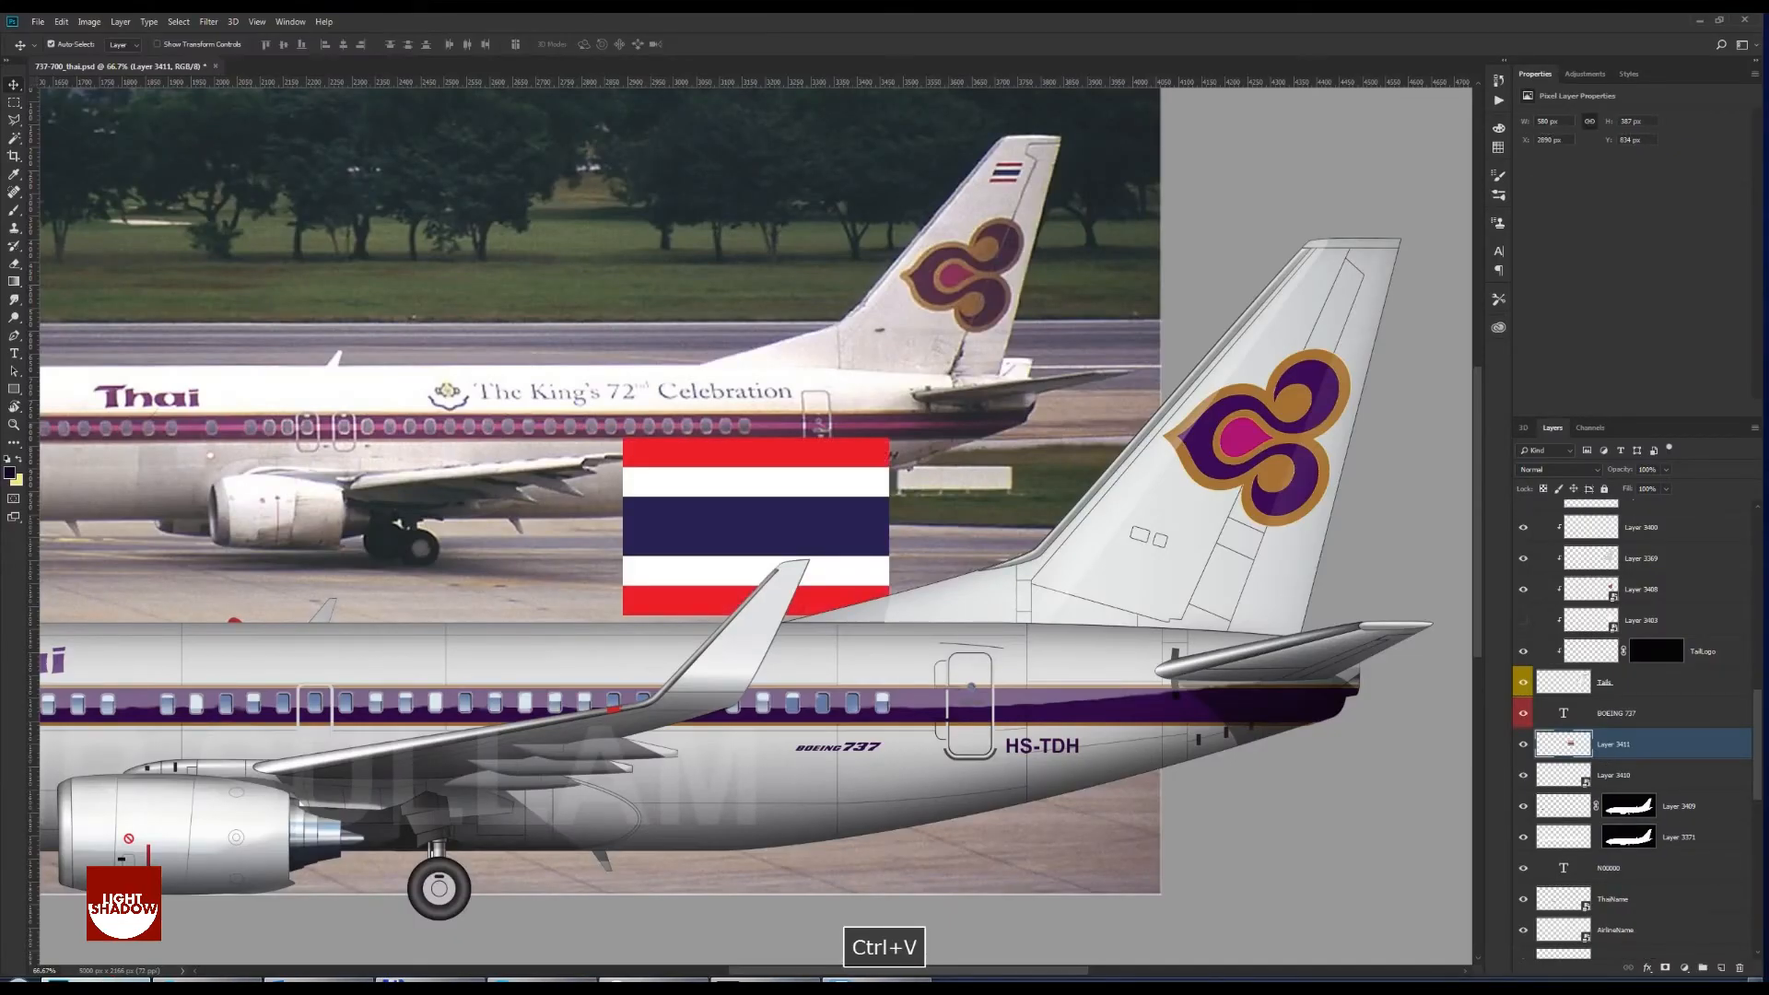
# Move the pasted flag layer into the TailLogo group, below Layer 3408, and rename it Flag
pyautogui.press('Return')
pyautogui.moveTo(1668, 746); pyautogui.dragTo(1658, 794)
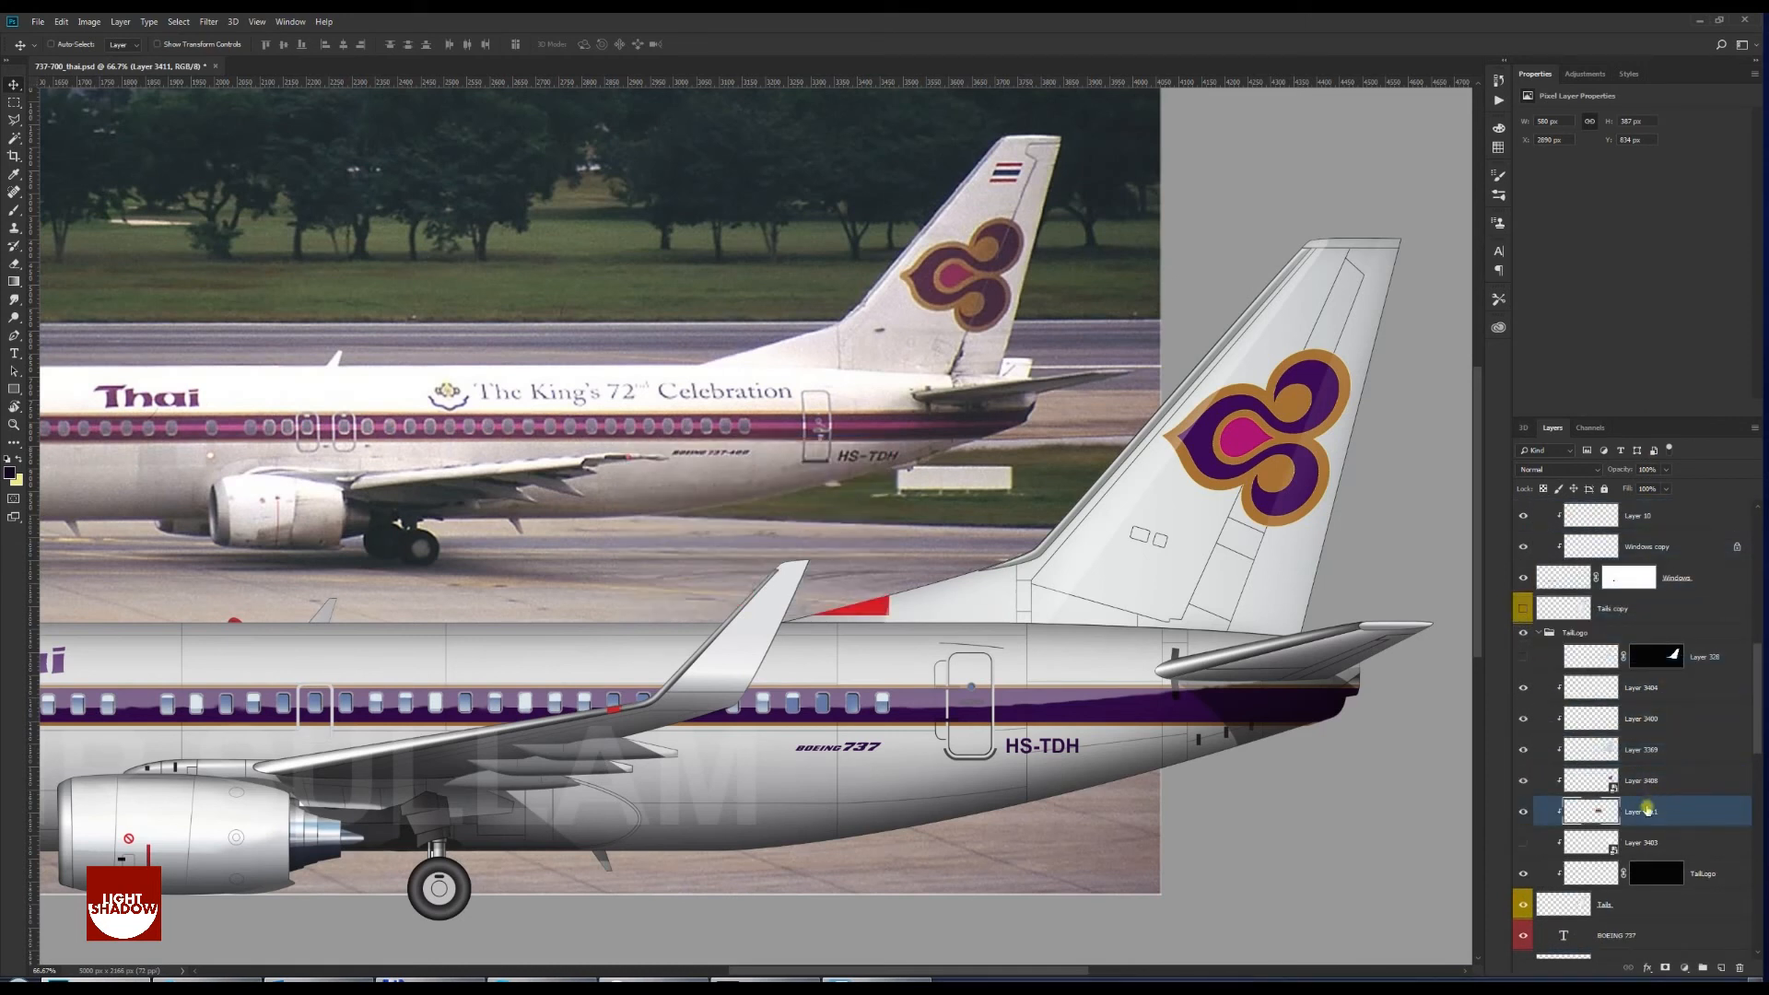
pyautogui.write('Flag')
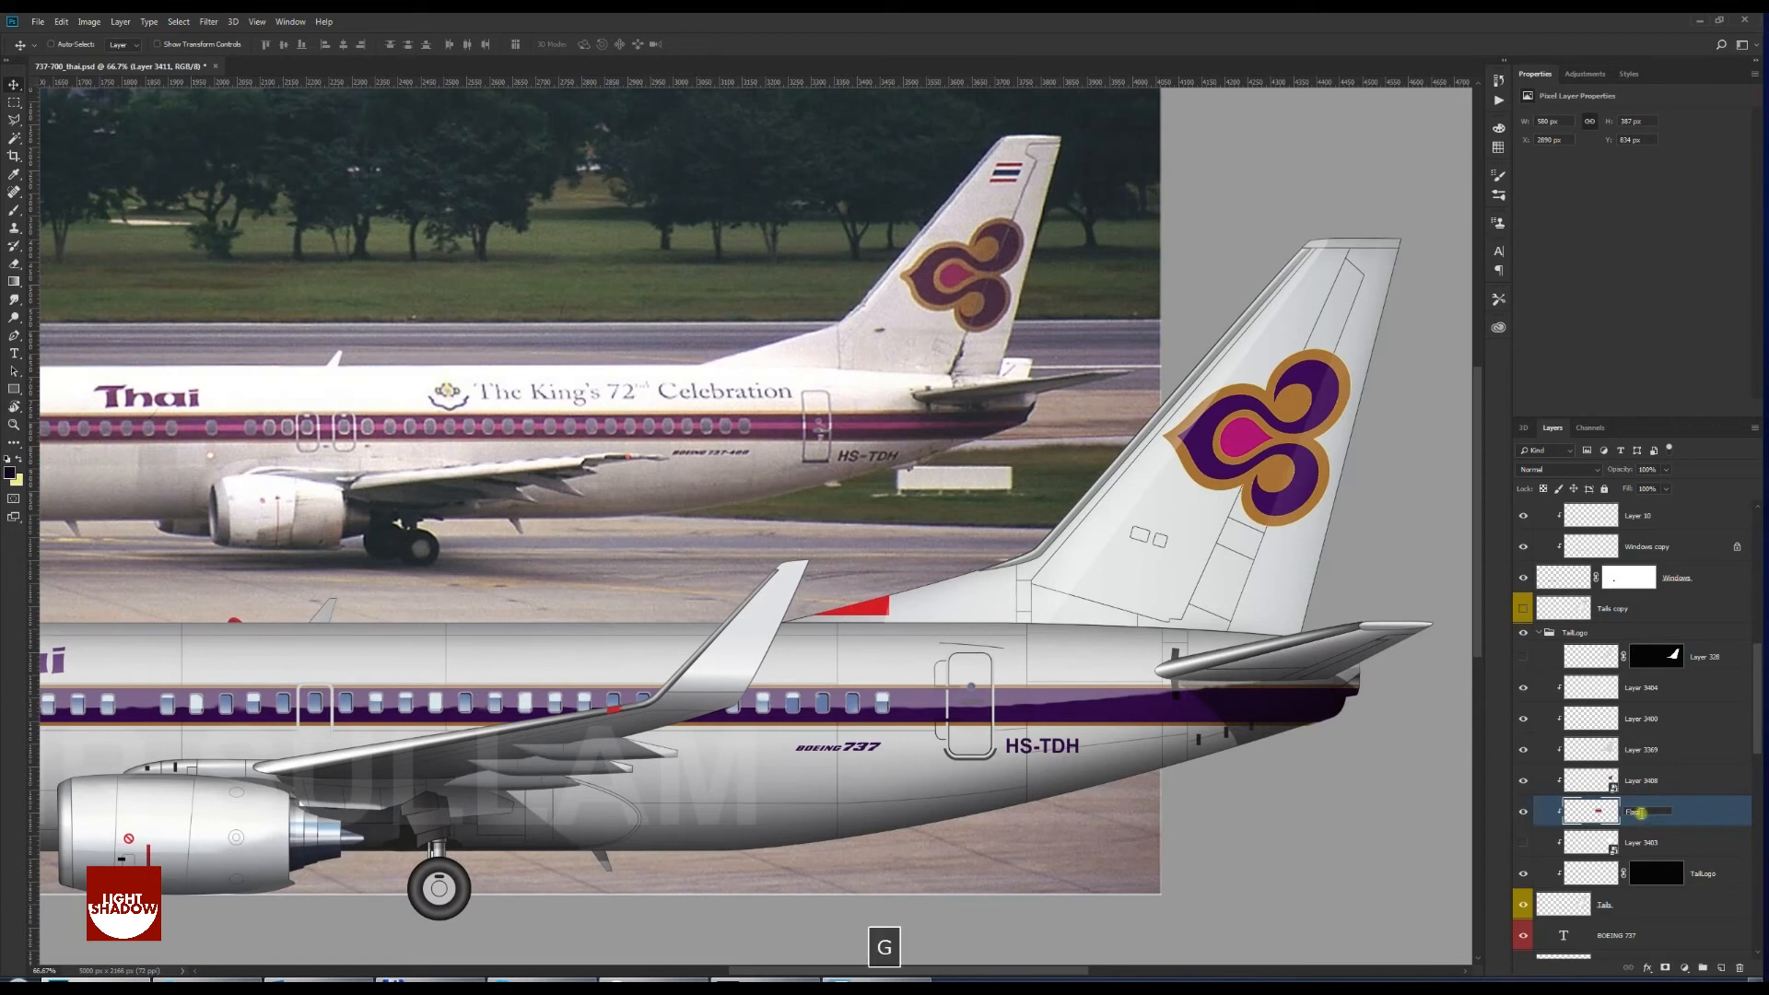
pyautogui.press('Return')
# Scale the flag down and place it near the top of the tail fin, above the Thai logo
pyautogui.hotkey('ctrl', 't')
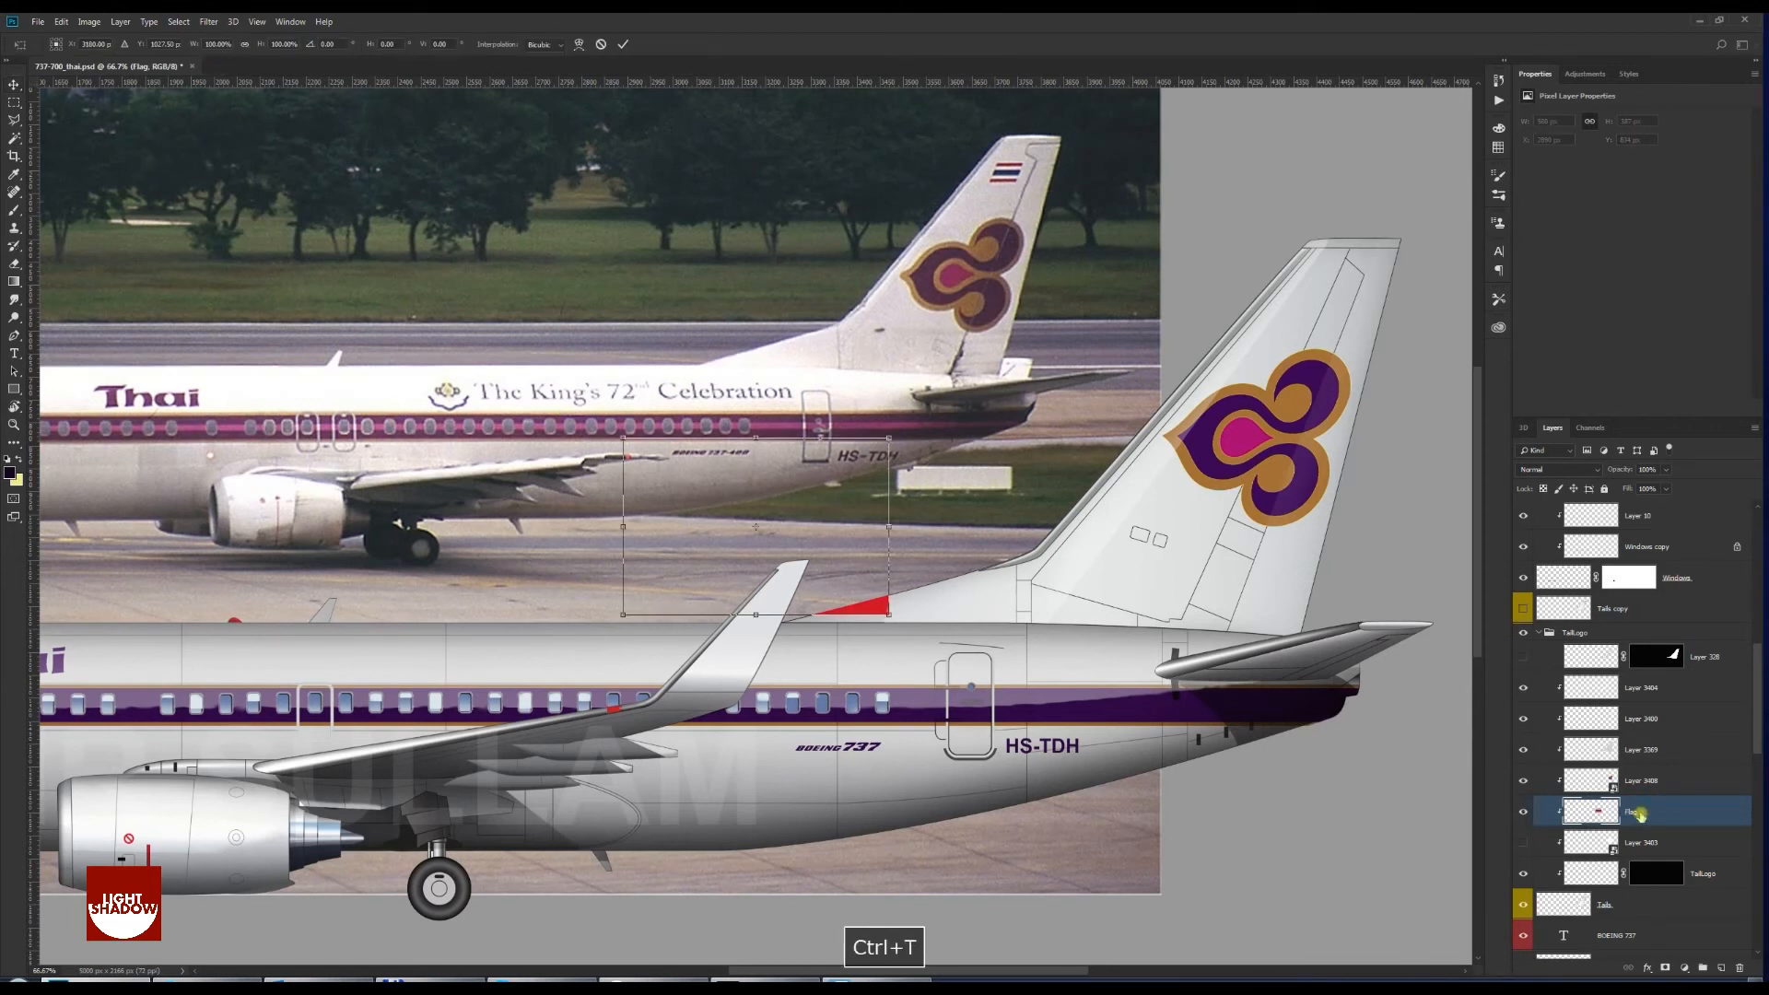
pyautogui.moveTo(890, 439); pyautogui.dragTo(791, 488)
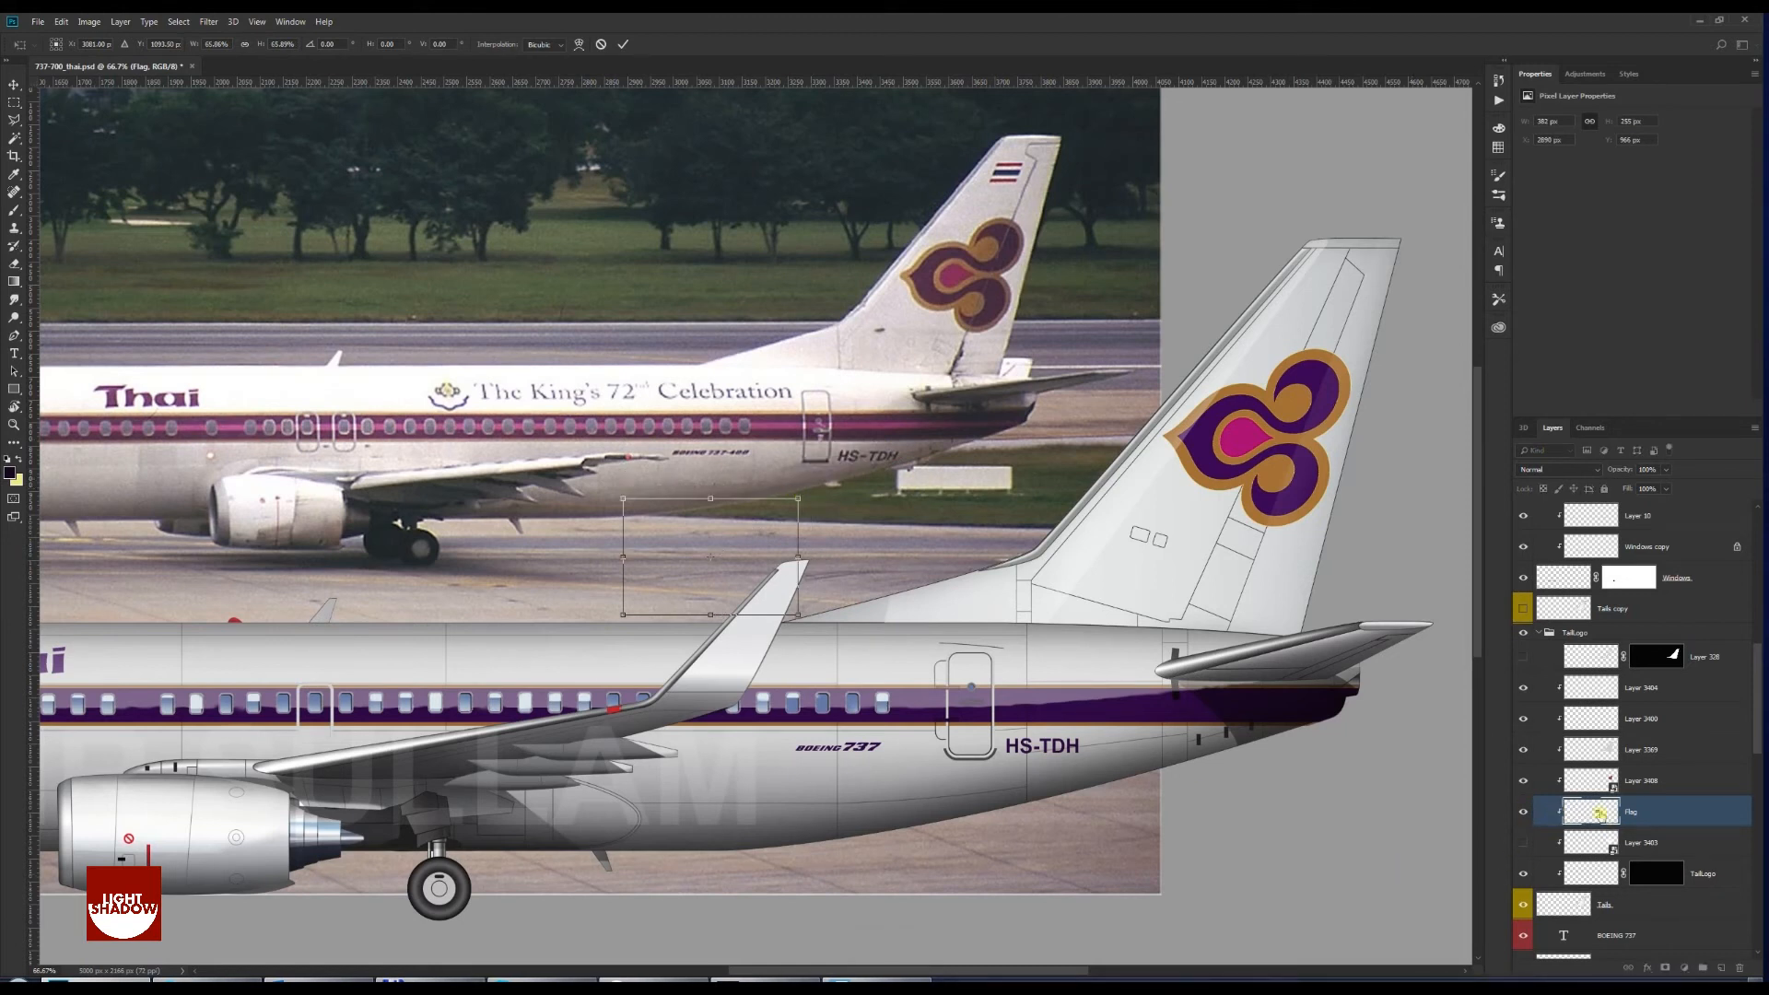
pyautogui.moveTo(752, 549); pyautogui.dragTo(1336, 314)
pyautogui.press('space')
pyautogui.moveTo(970, 531); pyautogui.dragTo(891, 398)
pyautogui.press('Return')
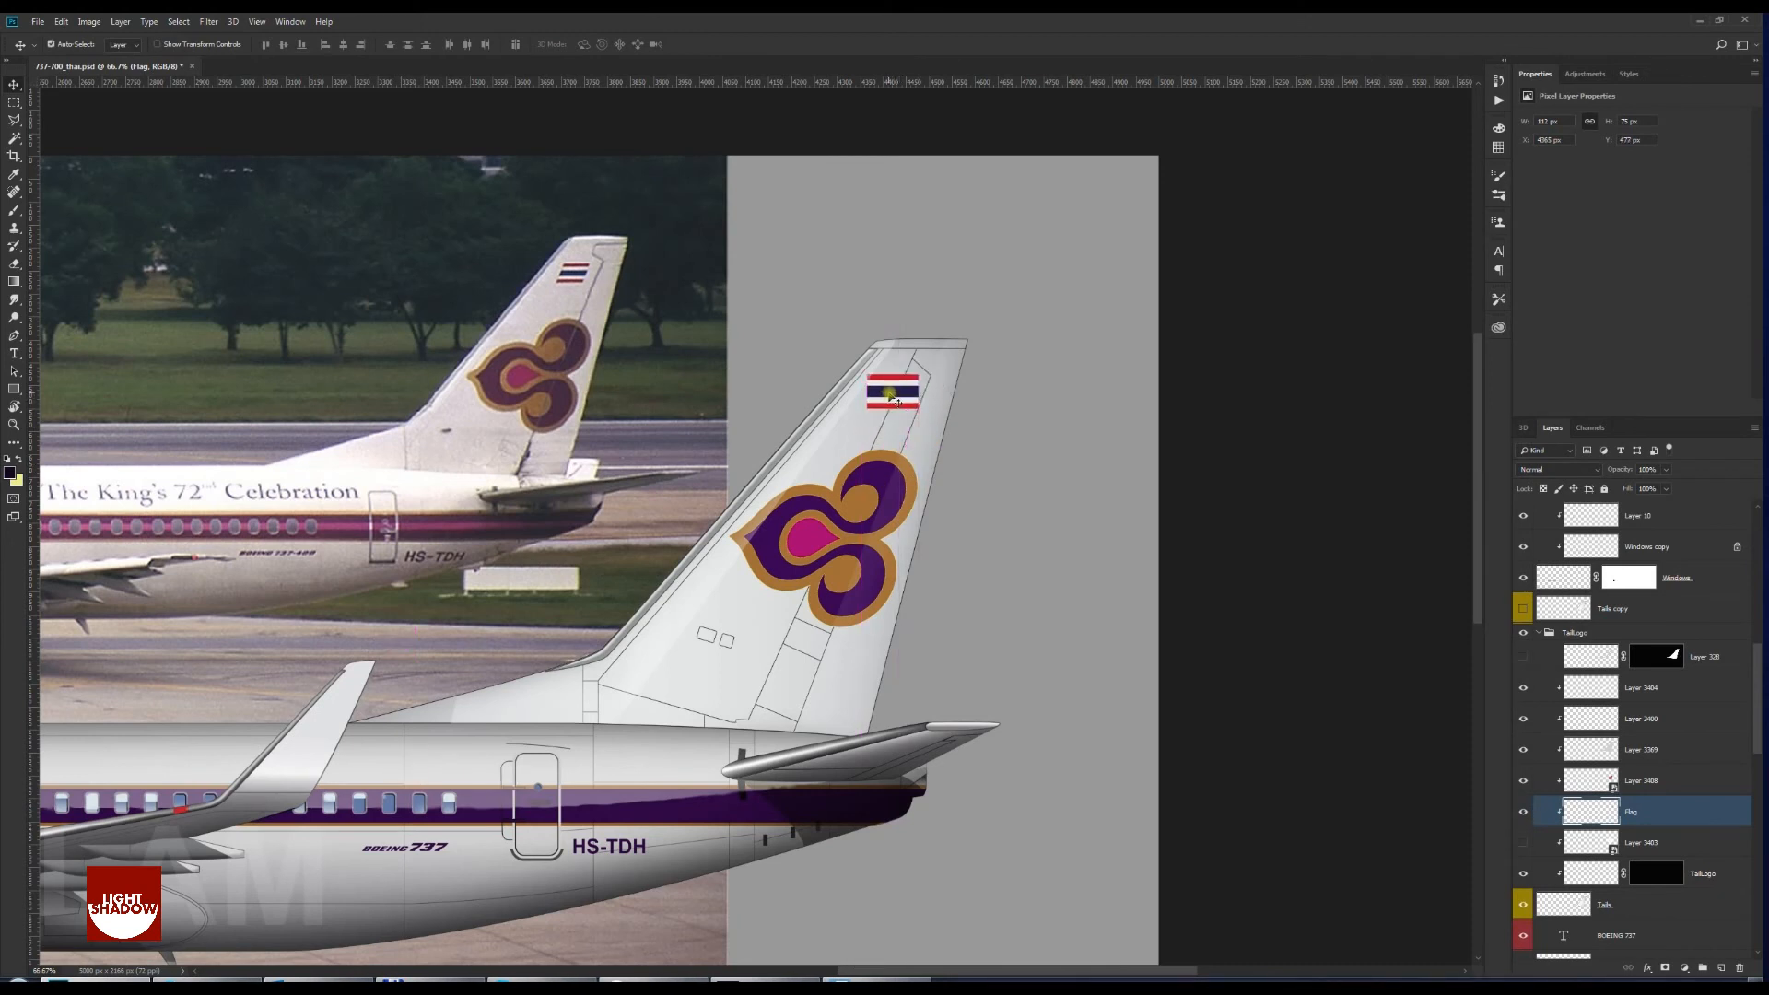
# Skew the tail flag to match the slant in the photo and make it slightly smaller
pyautogui.hotkey('ctrl', 't')
pyautogui.rightClick(890, 394)
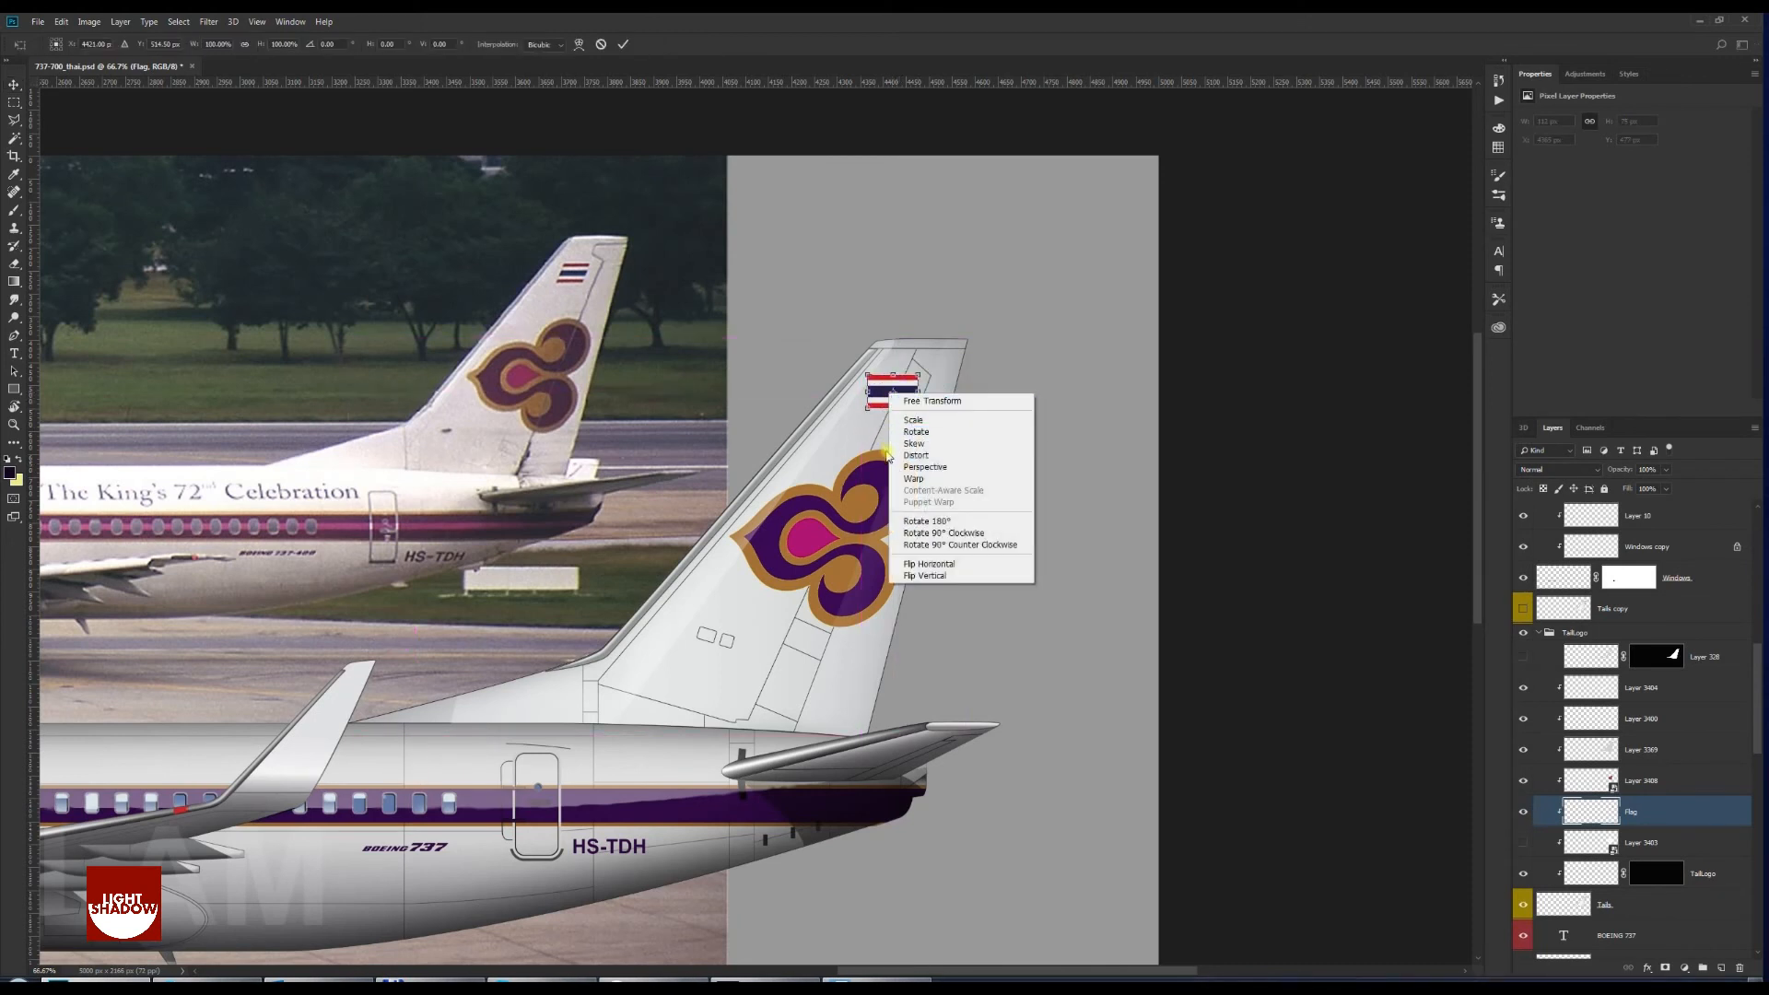
pyautogui.click(941, 448)
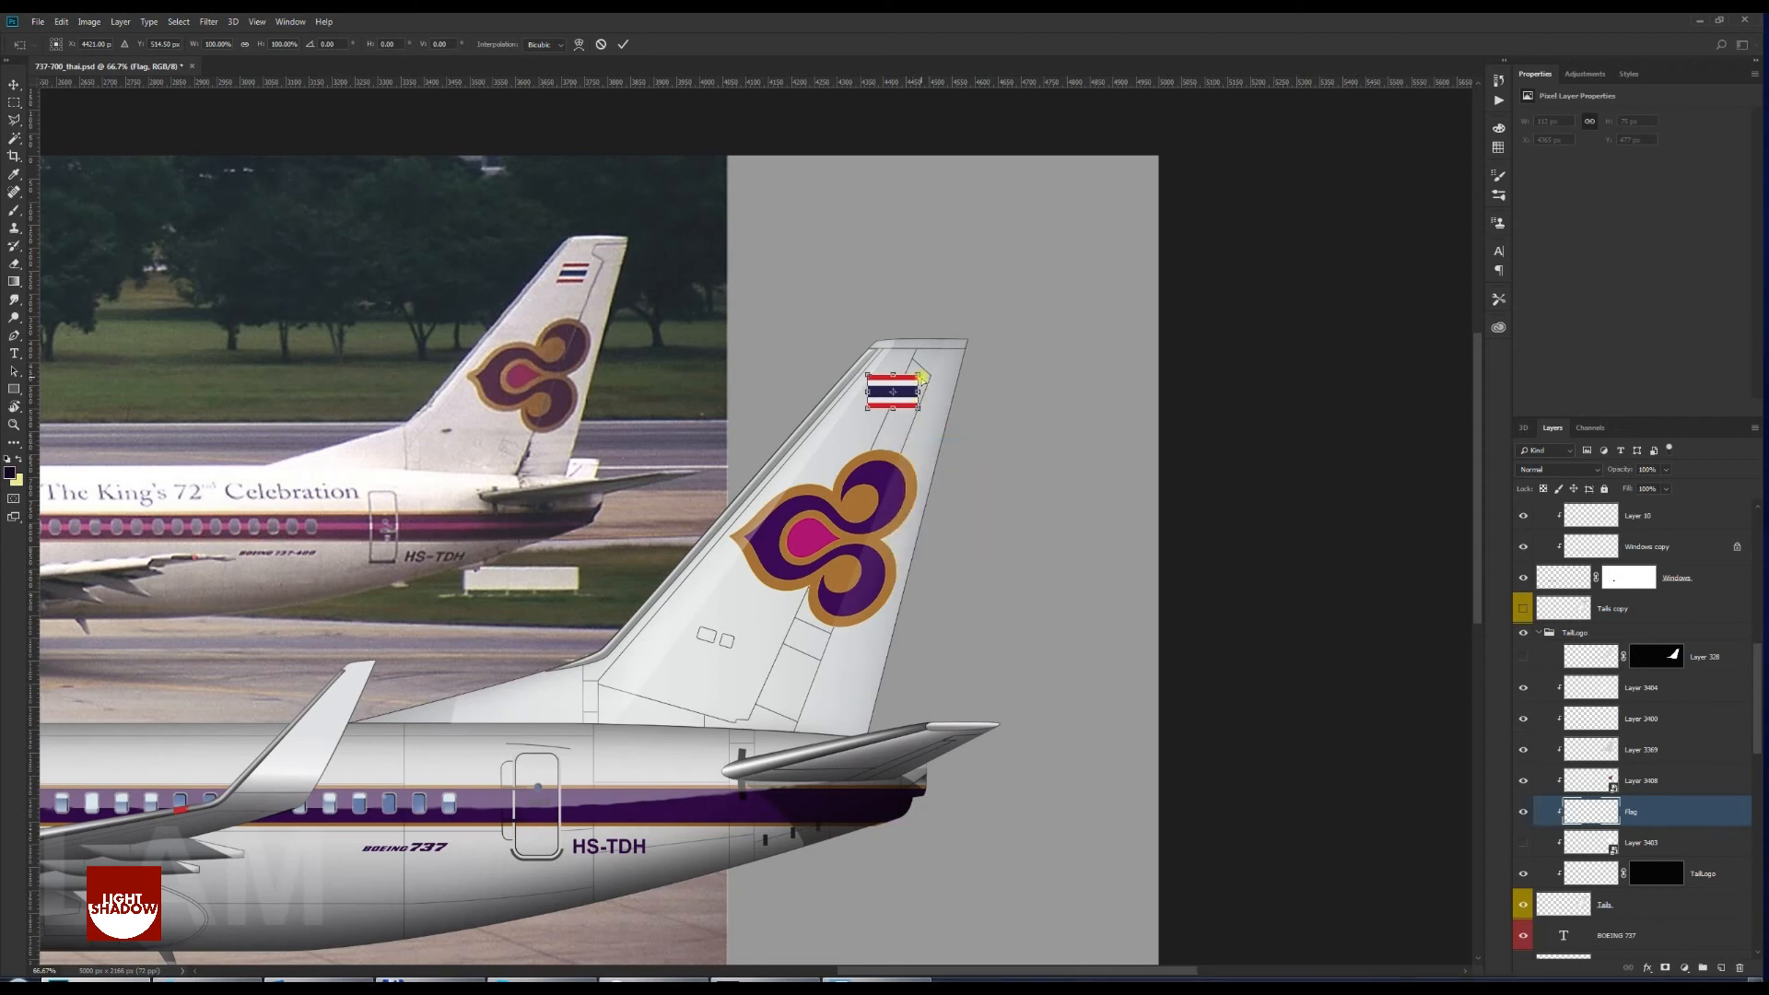
pyautogui.moveTo(922, 377); pyautogui.dragTo(885, 382)
pyautogui.press('Return')
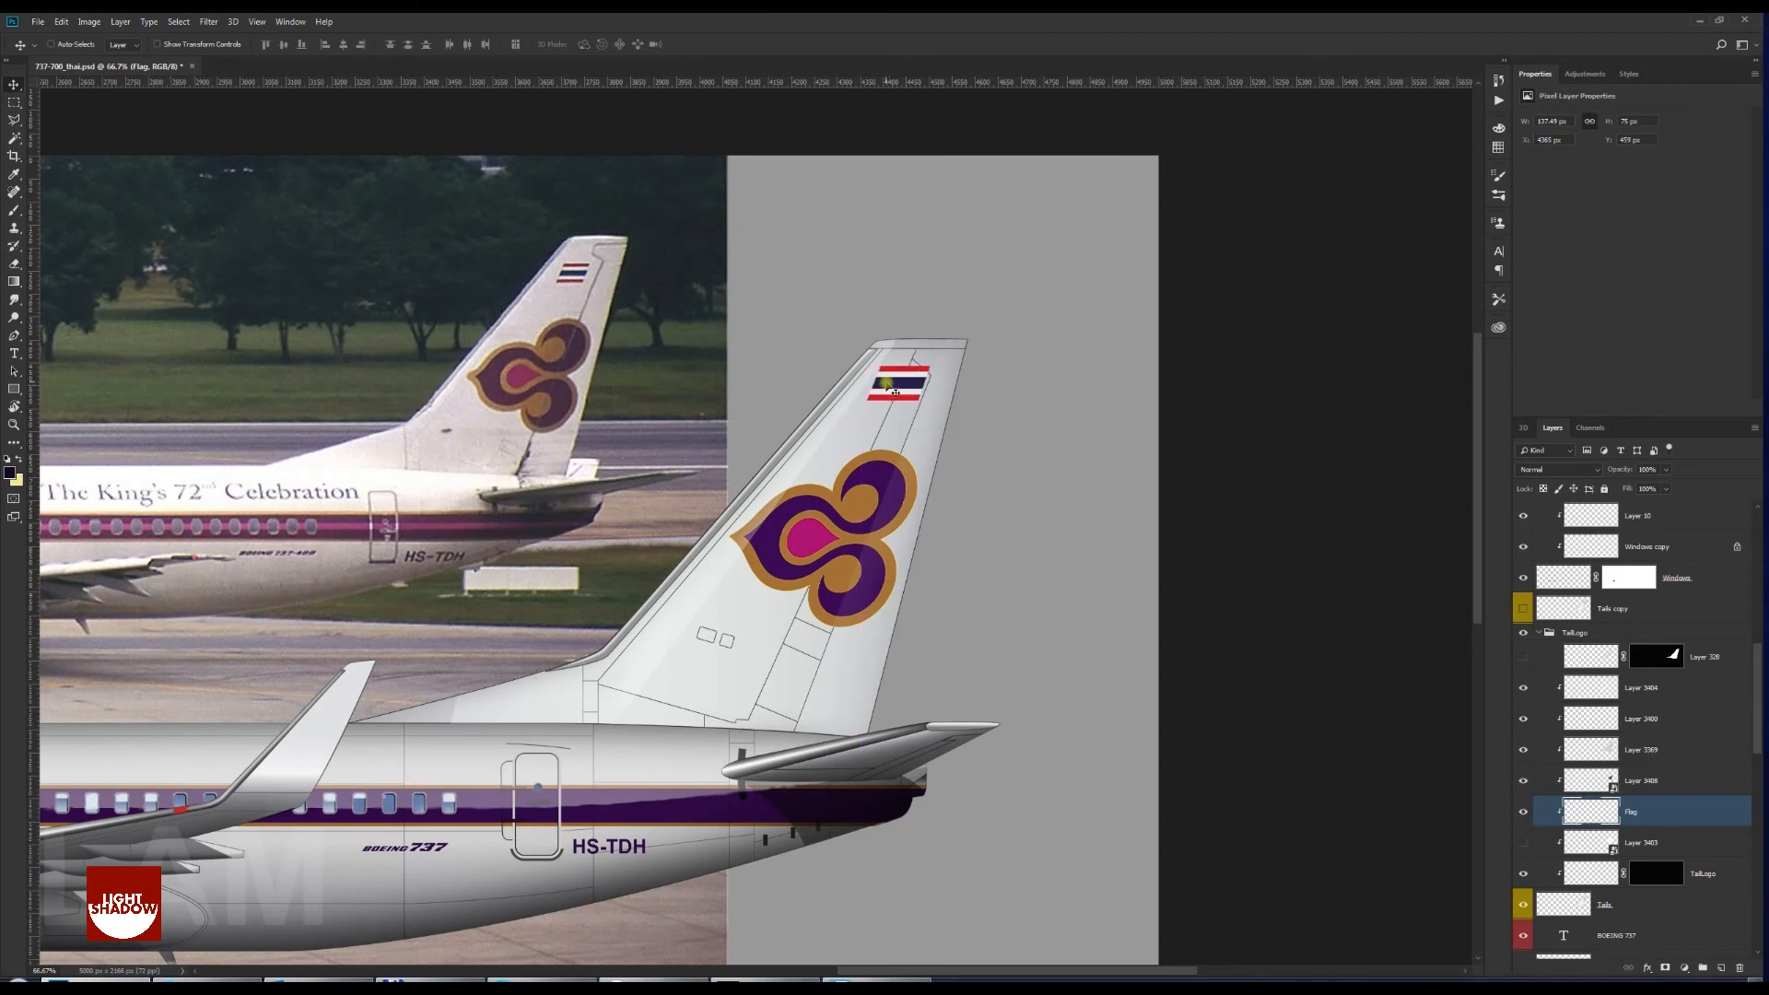
pyautogui.hotkey('ctrl', 't')
pyautogui.moveTo(867, 401); pyautogui.dragTo(872, 397)
pyautogui.press('Return')
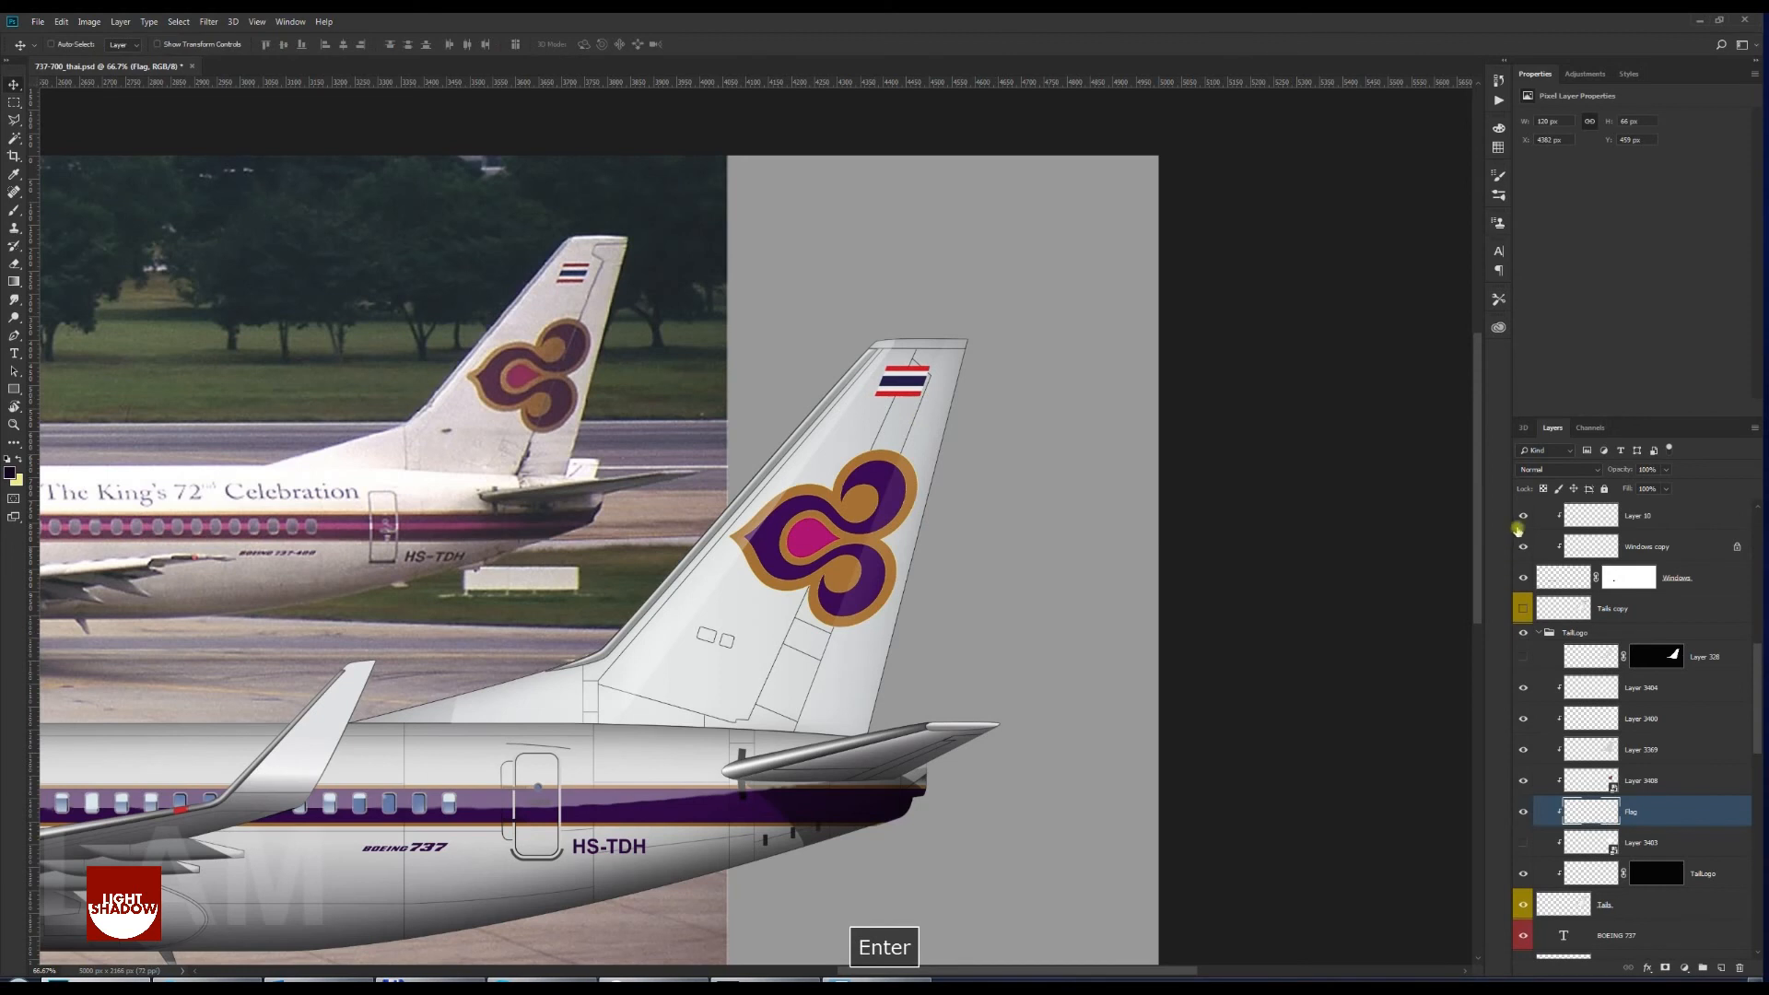
# Set the Flag layer's blend mode to Multiply and shift the flag slightly toward the fin's leading edge
pyautogui.click(1542, 470)
pyautogui.click(1525, 526)
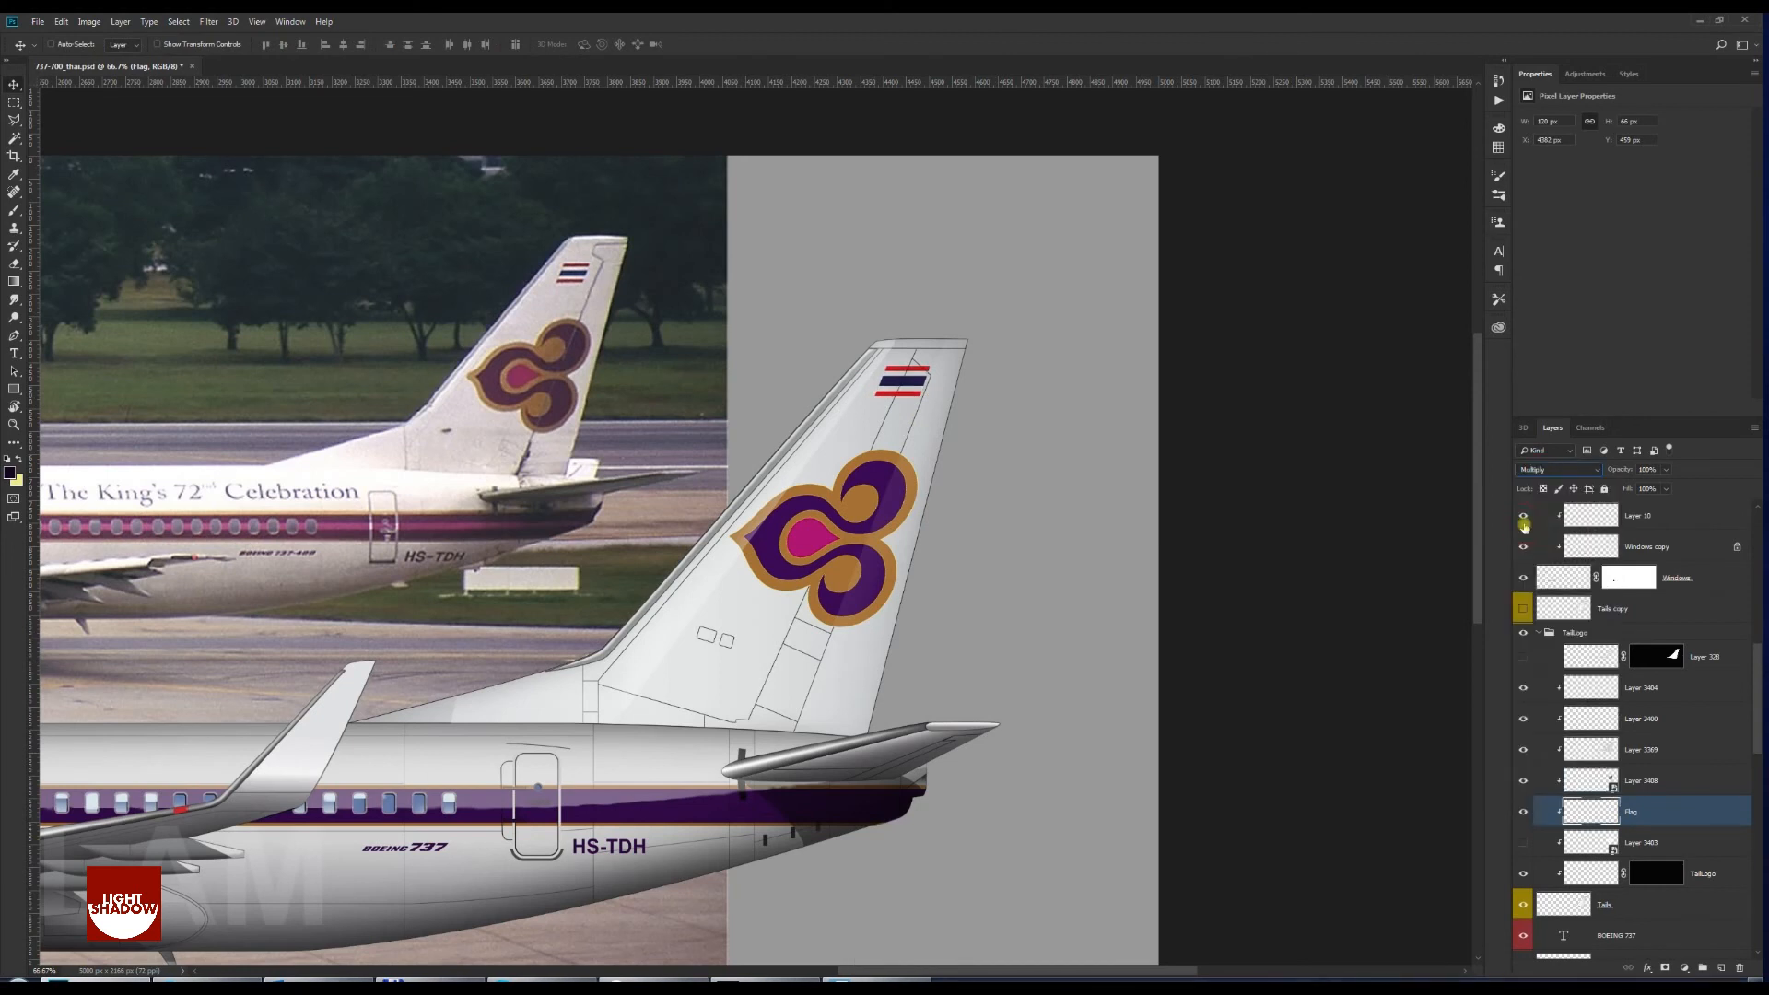
pyautogui.press('Left')
pyautogui.press('Left')
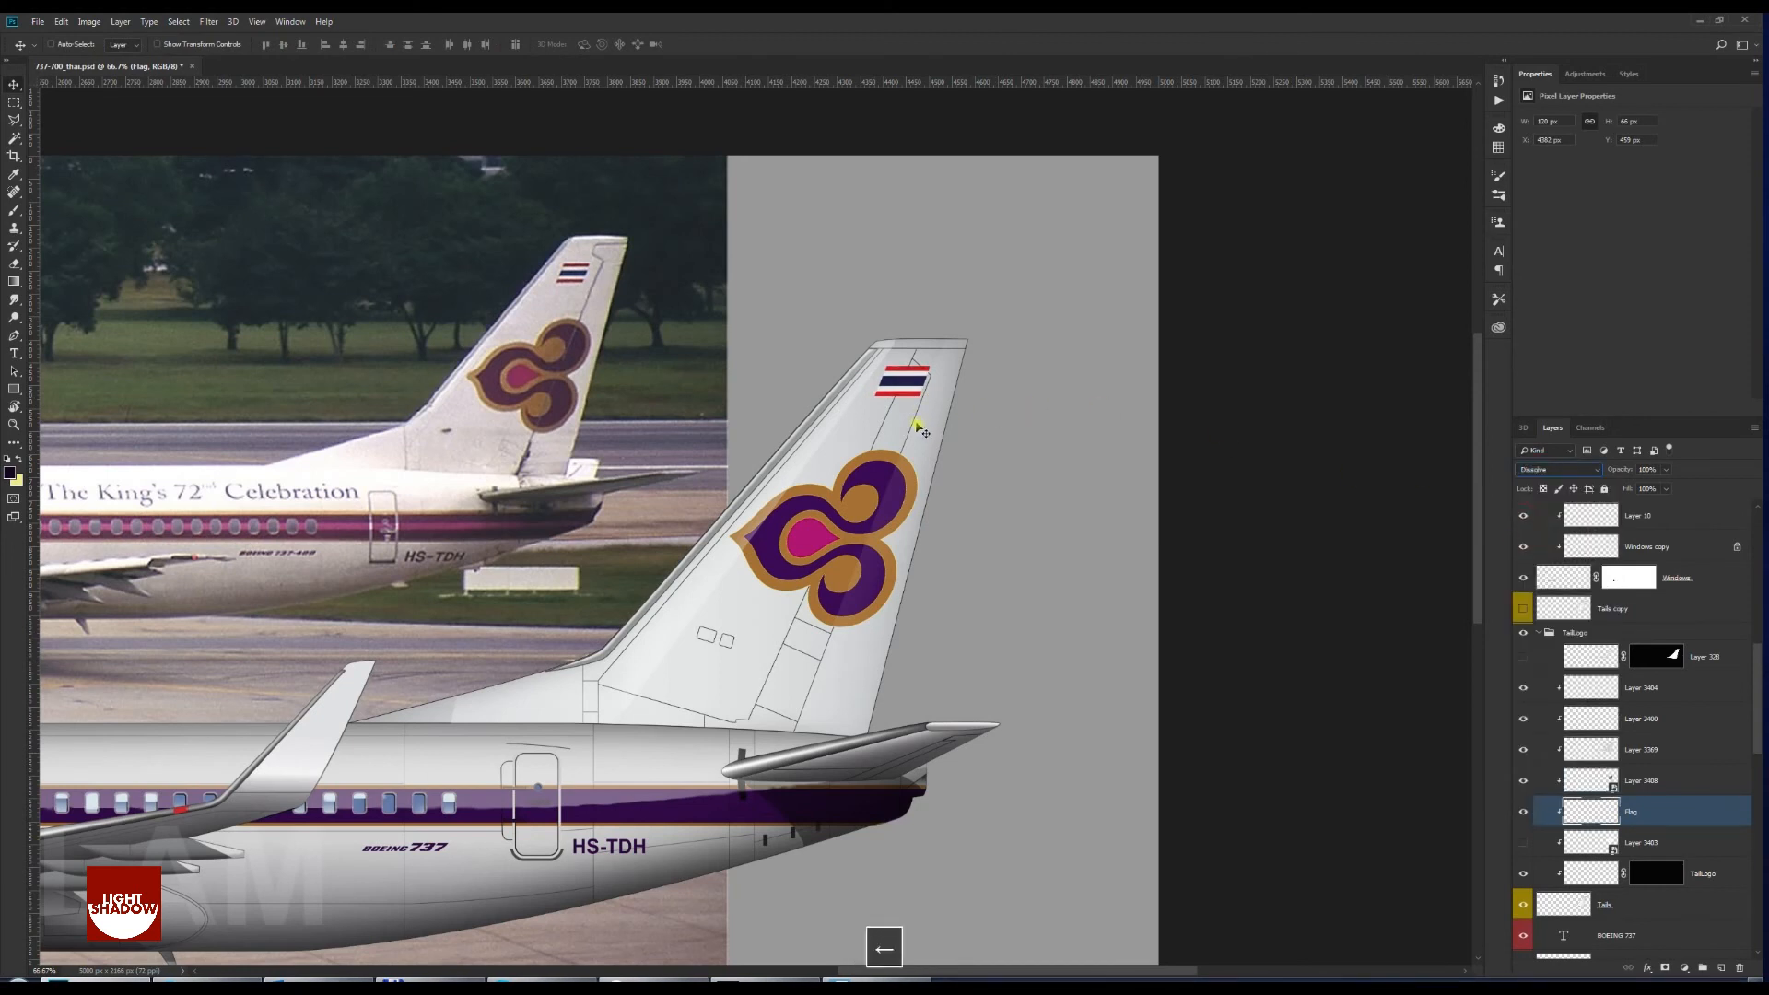
pyautogui.press('Right')
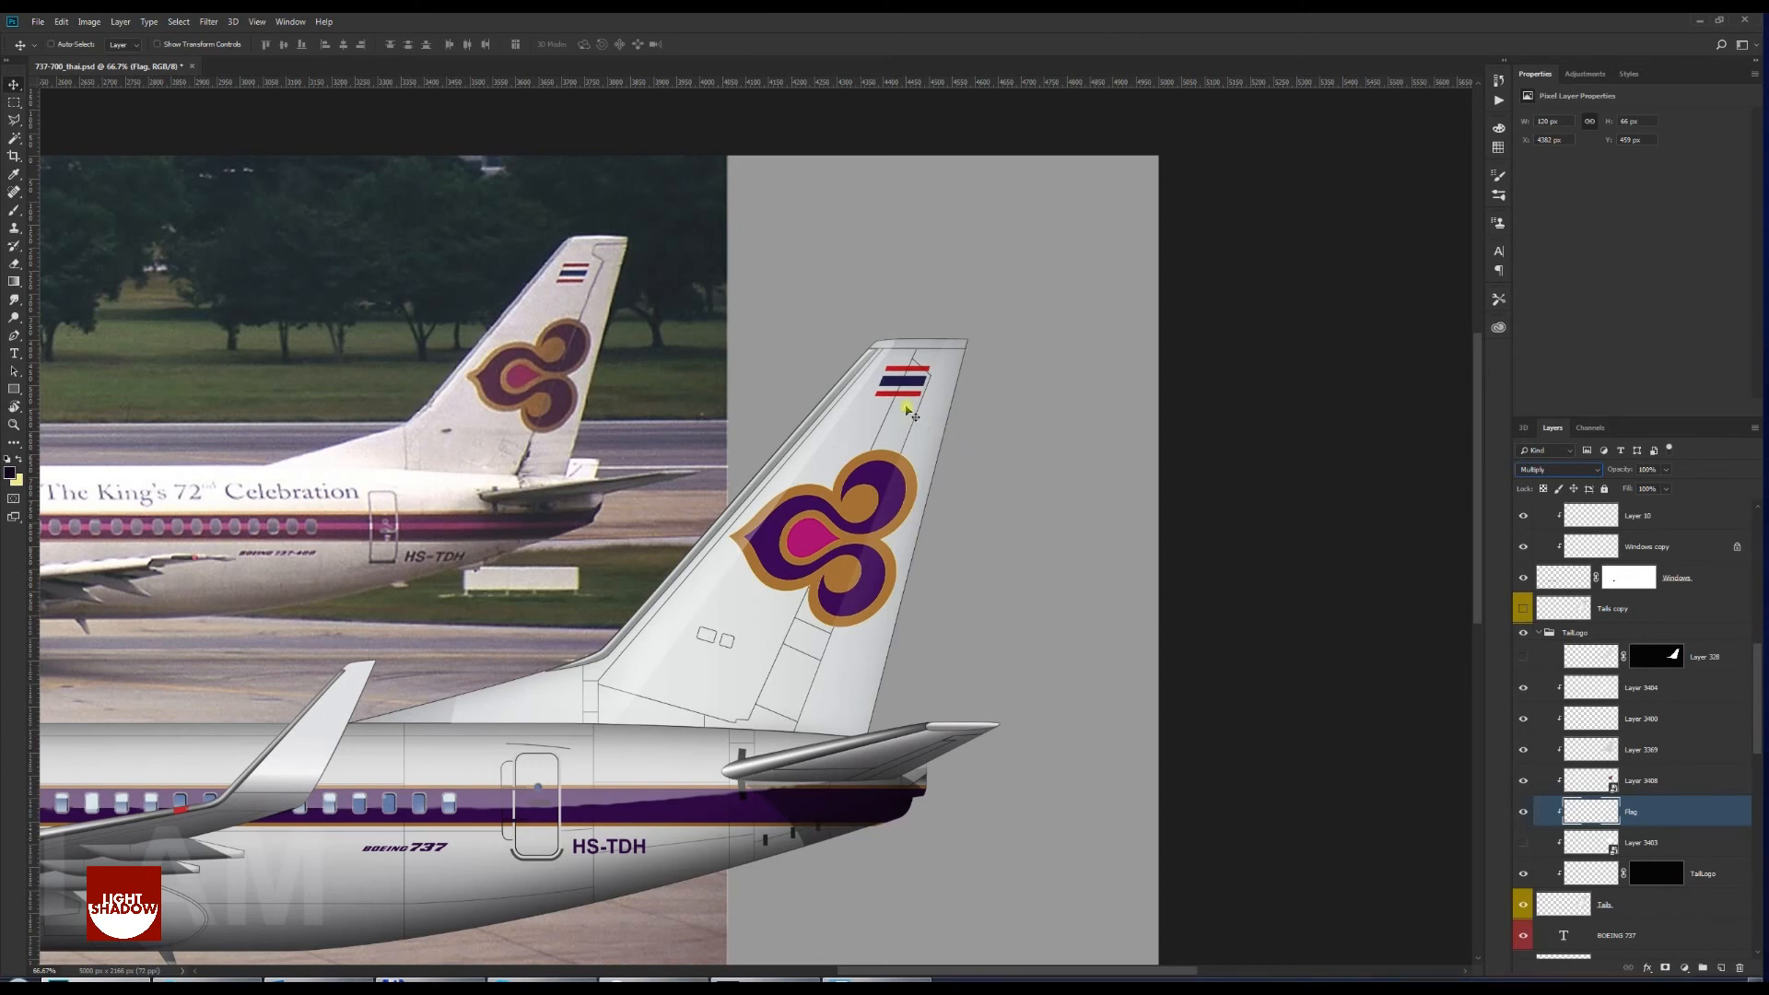
pyautogui.press('v')
pyautogui.moveTo(902, 388); pyautogui.dragTo(897, 388)
pyautogui.press('Right')
# Compare the template's markings with the photo from the tail to the nose
pyautogui.press('space')
pyautogui.moveTo(587, 498); pyautogui.dragTo(689, 422)
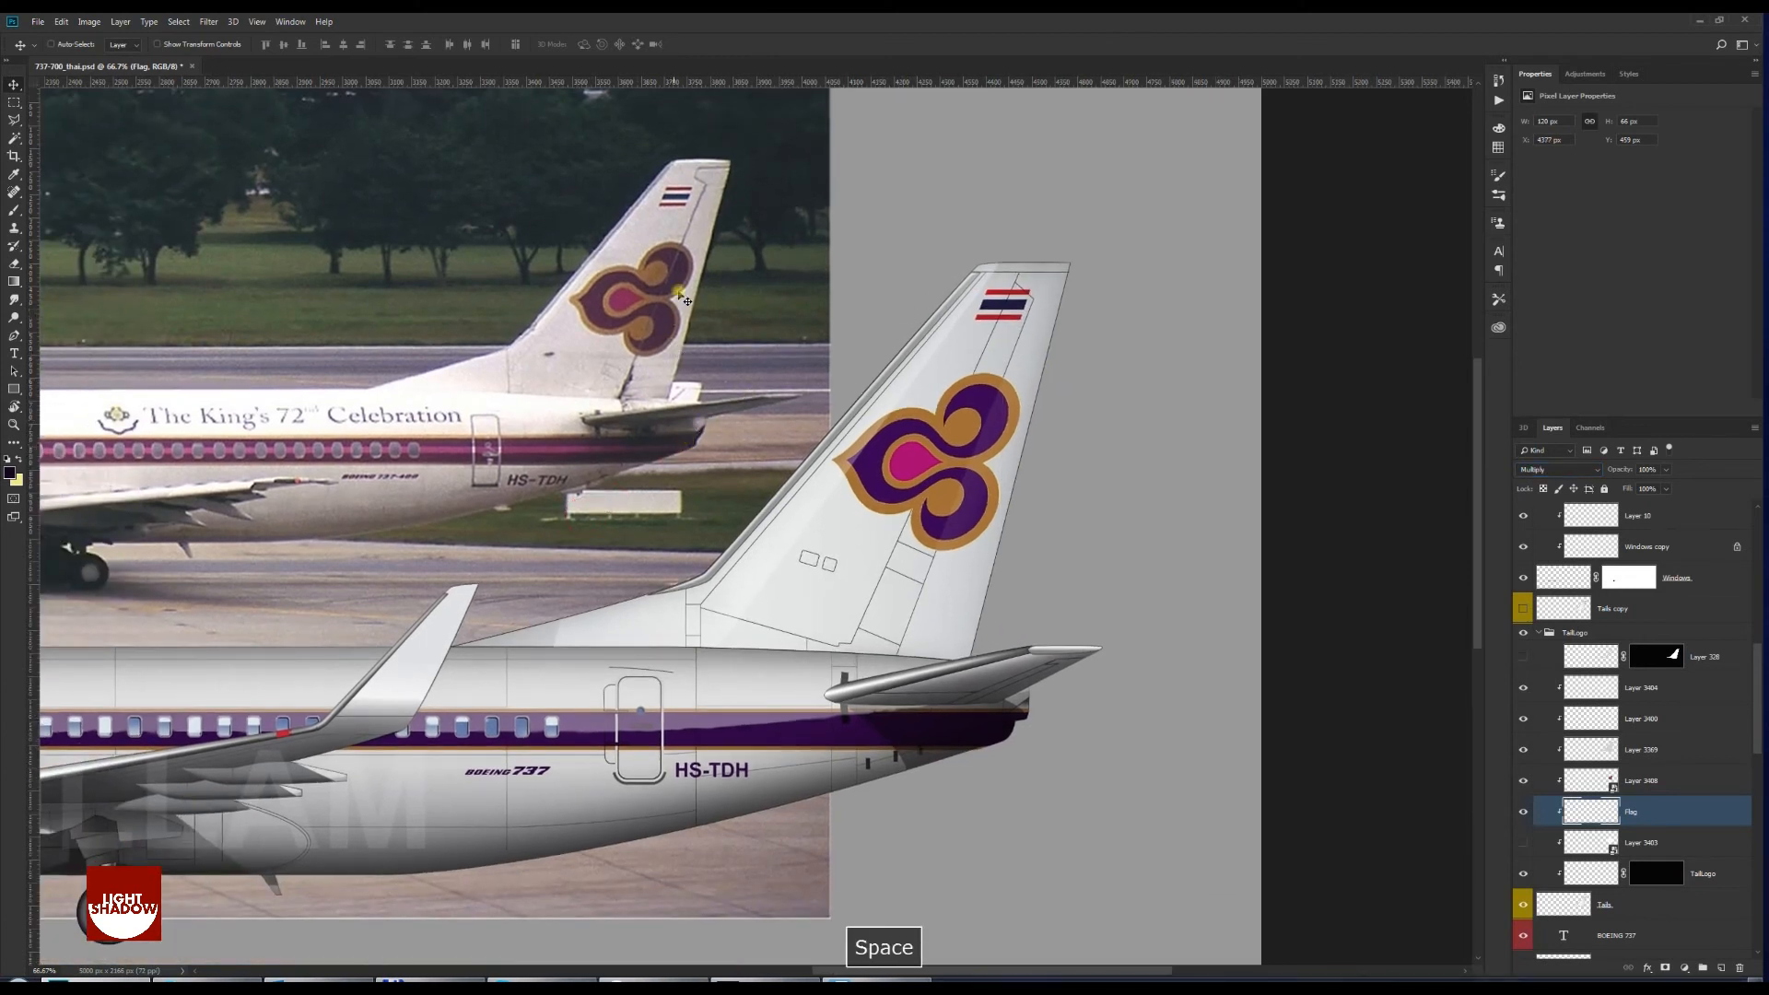
pyautogui.moveTo(792, 744); pyautogui.dragTo(940, 634)
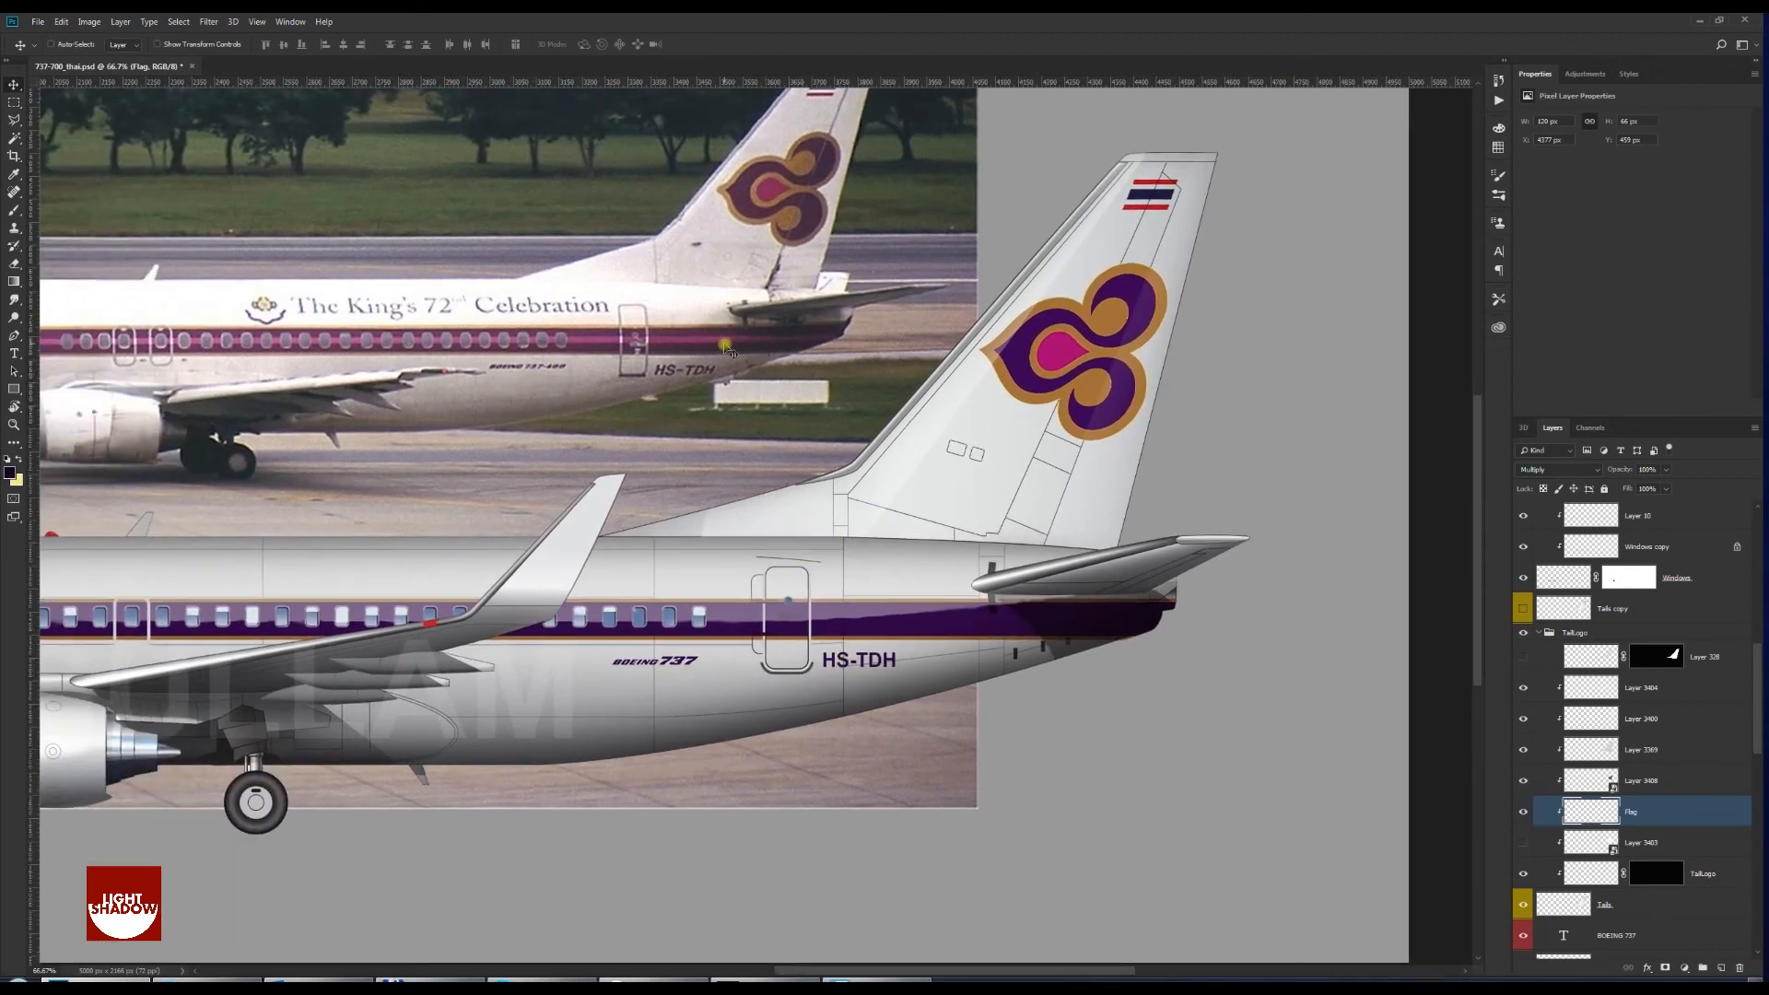
pyautogui.press('space')
pyautogui.moveTo(446, 515); pyautogui.dragTo(858, 539)
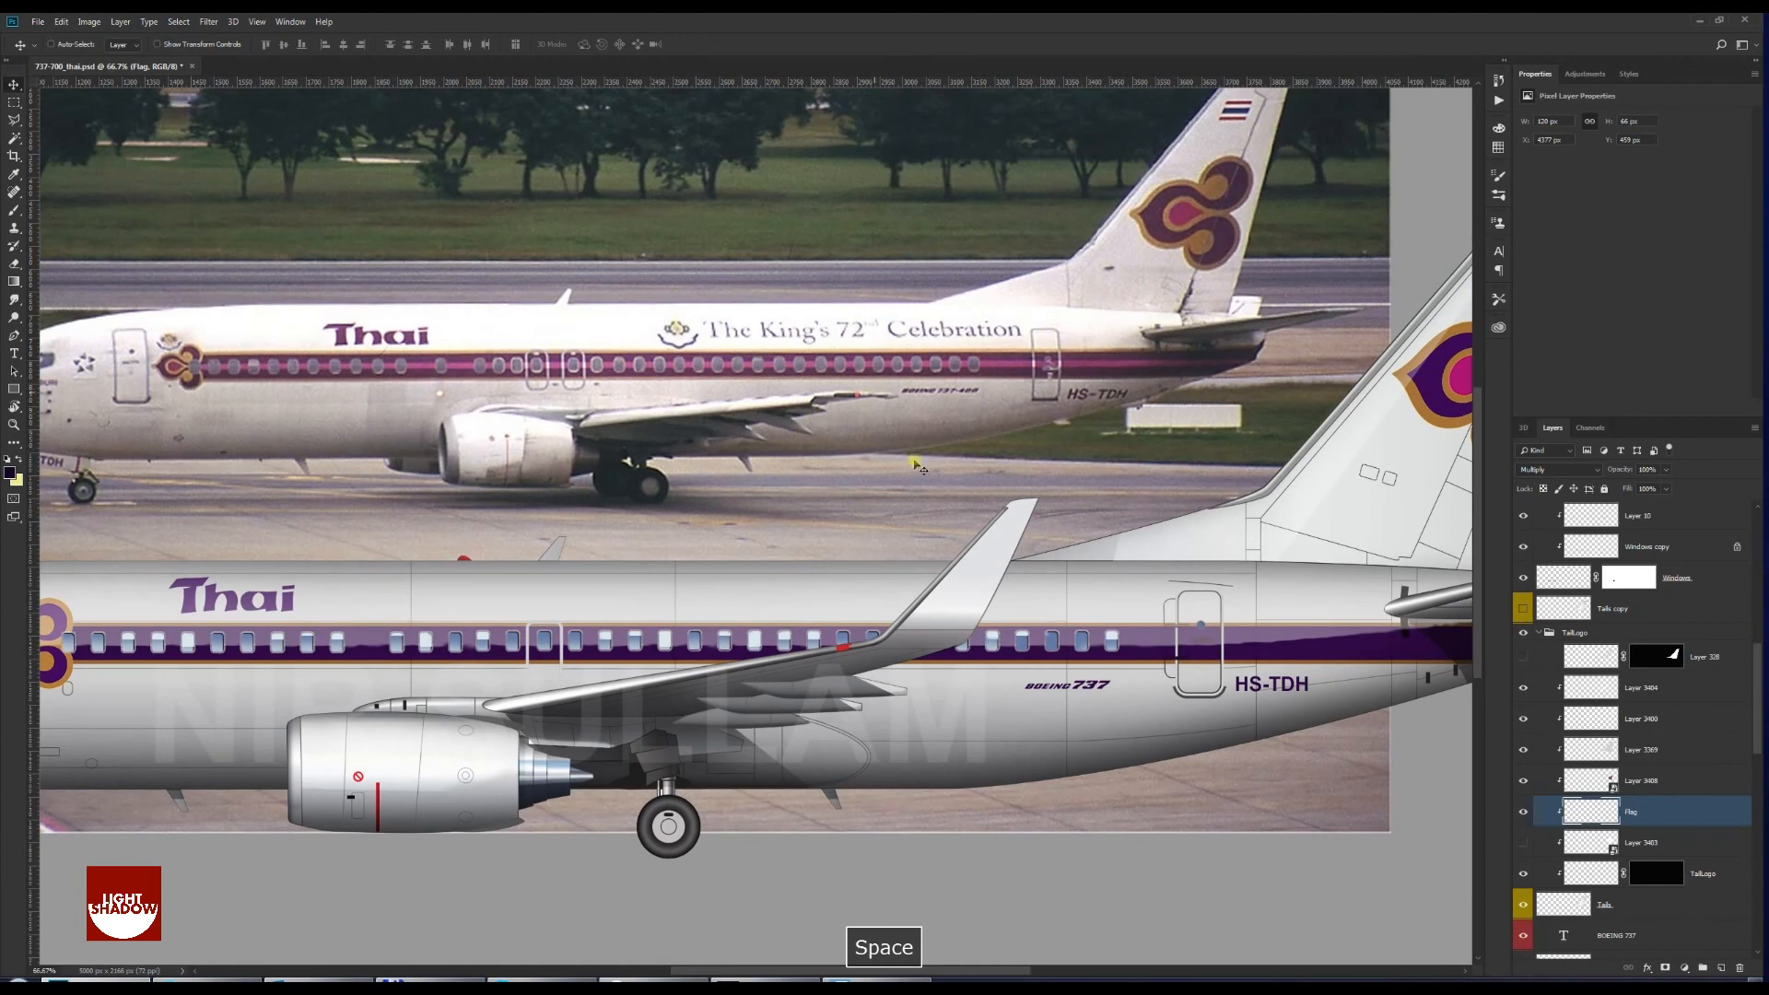
pyautogui.moveTo(929, 599); pyautogui.dragTo(800, 612)
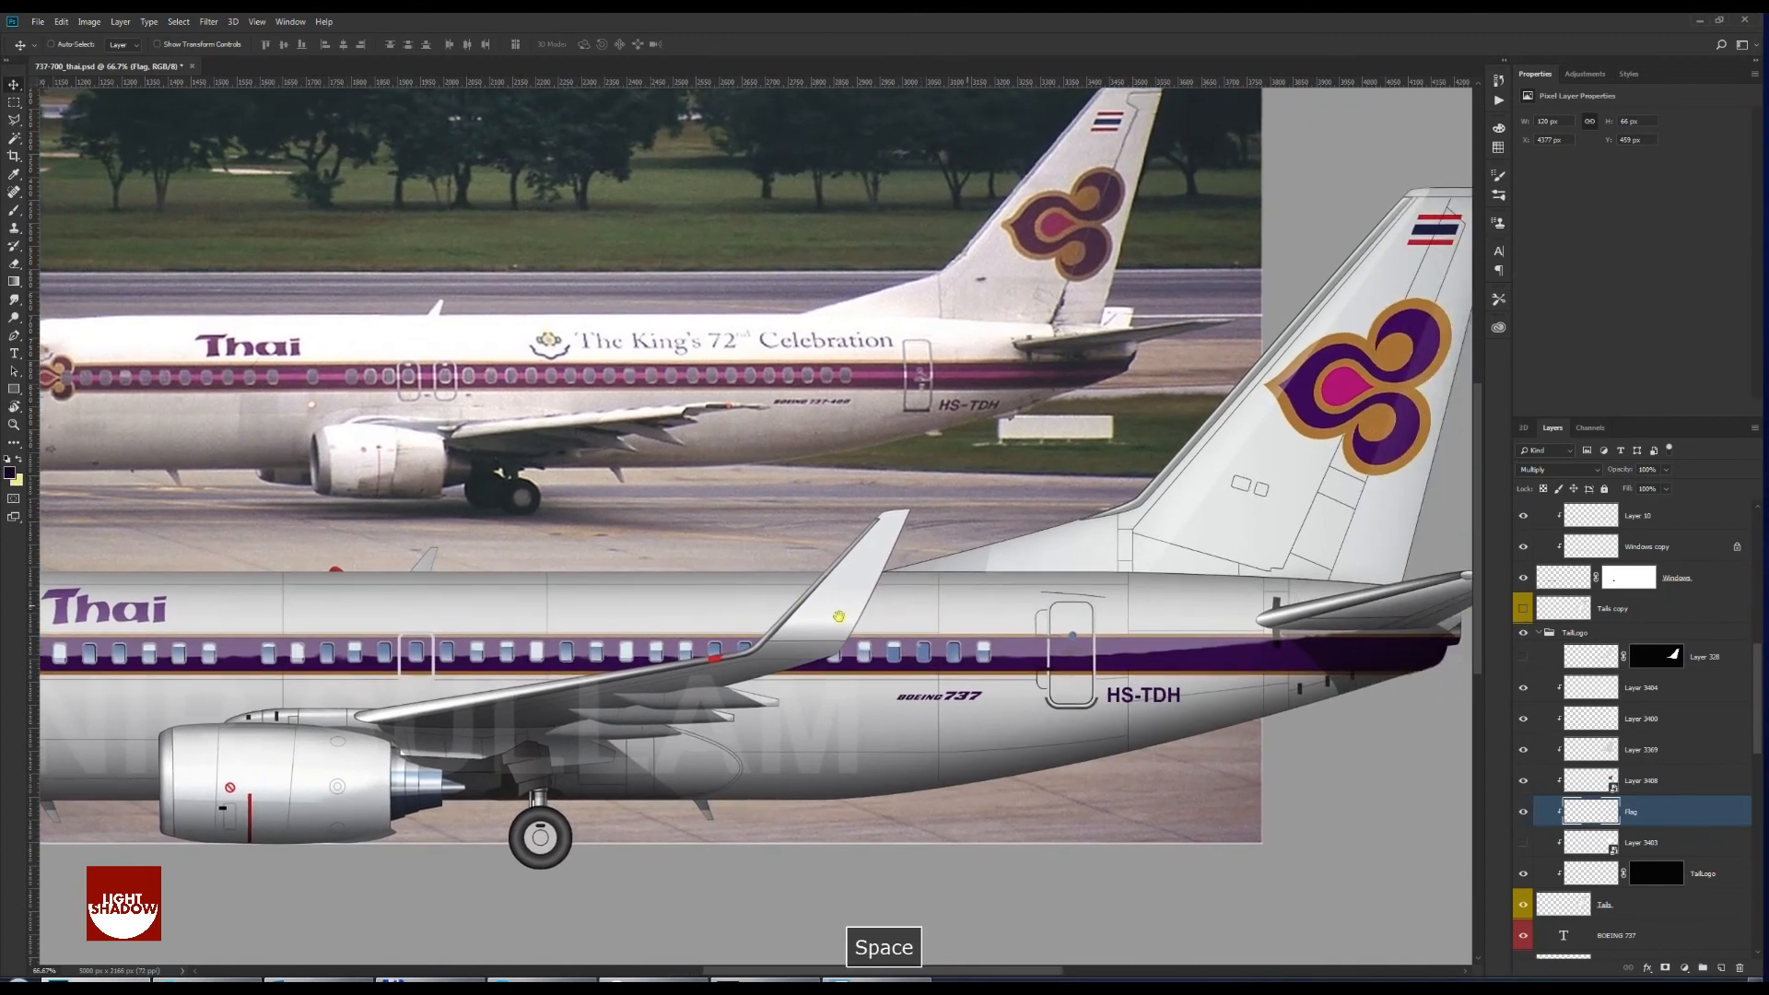
pyautogui.moveTo(617, 711); pyautogui.dragTo(866, 664)
pyautogui.moveTo(627, 697); pyautogui.dragTo(860, 678)
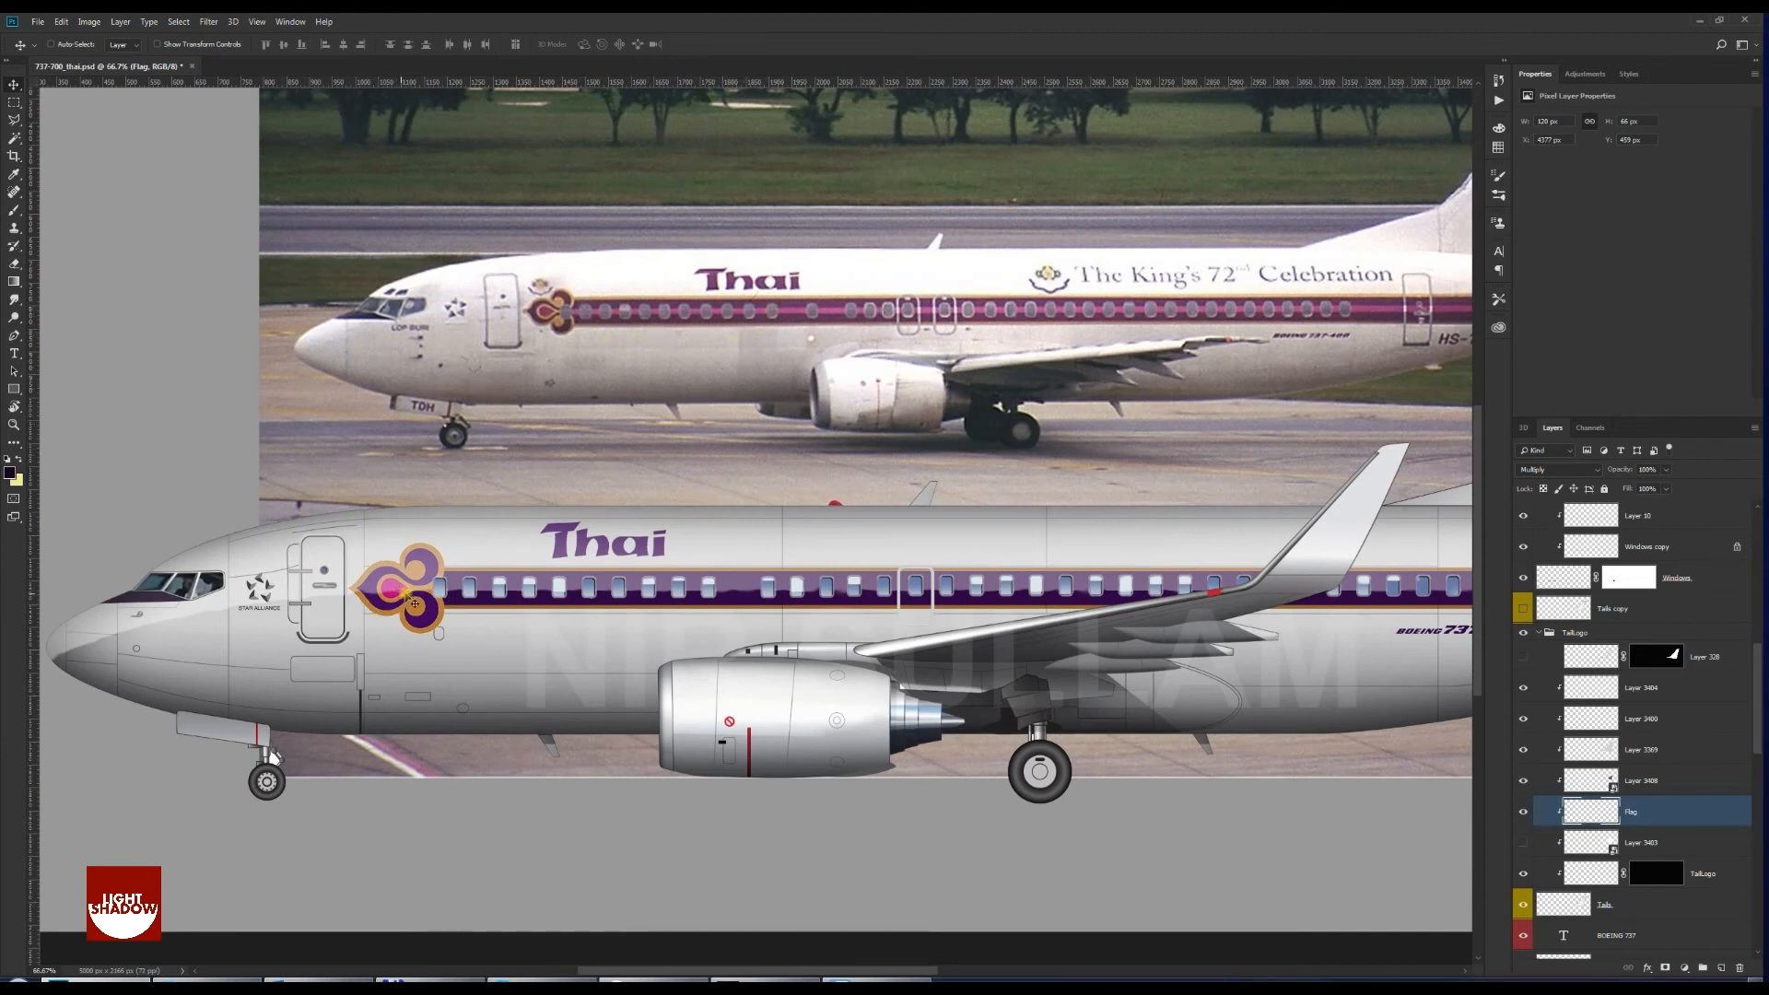
pyautogui.press('space')
pyautogui.moveTo(452, 601); pyautogui.dragTo(398, 586)
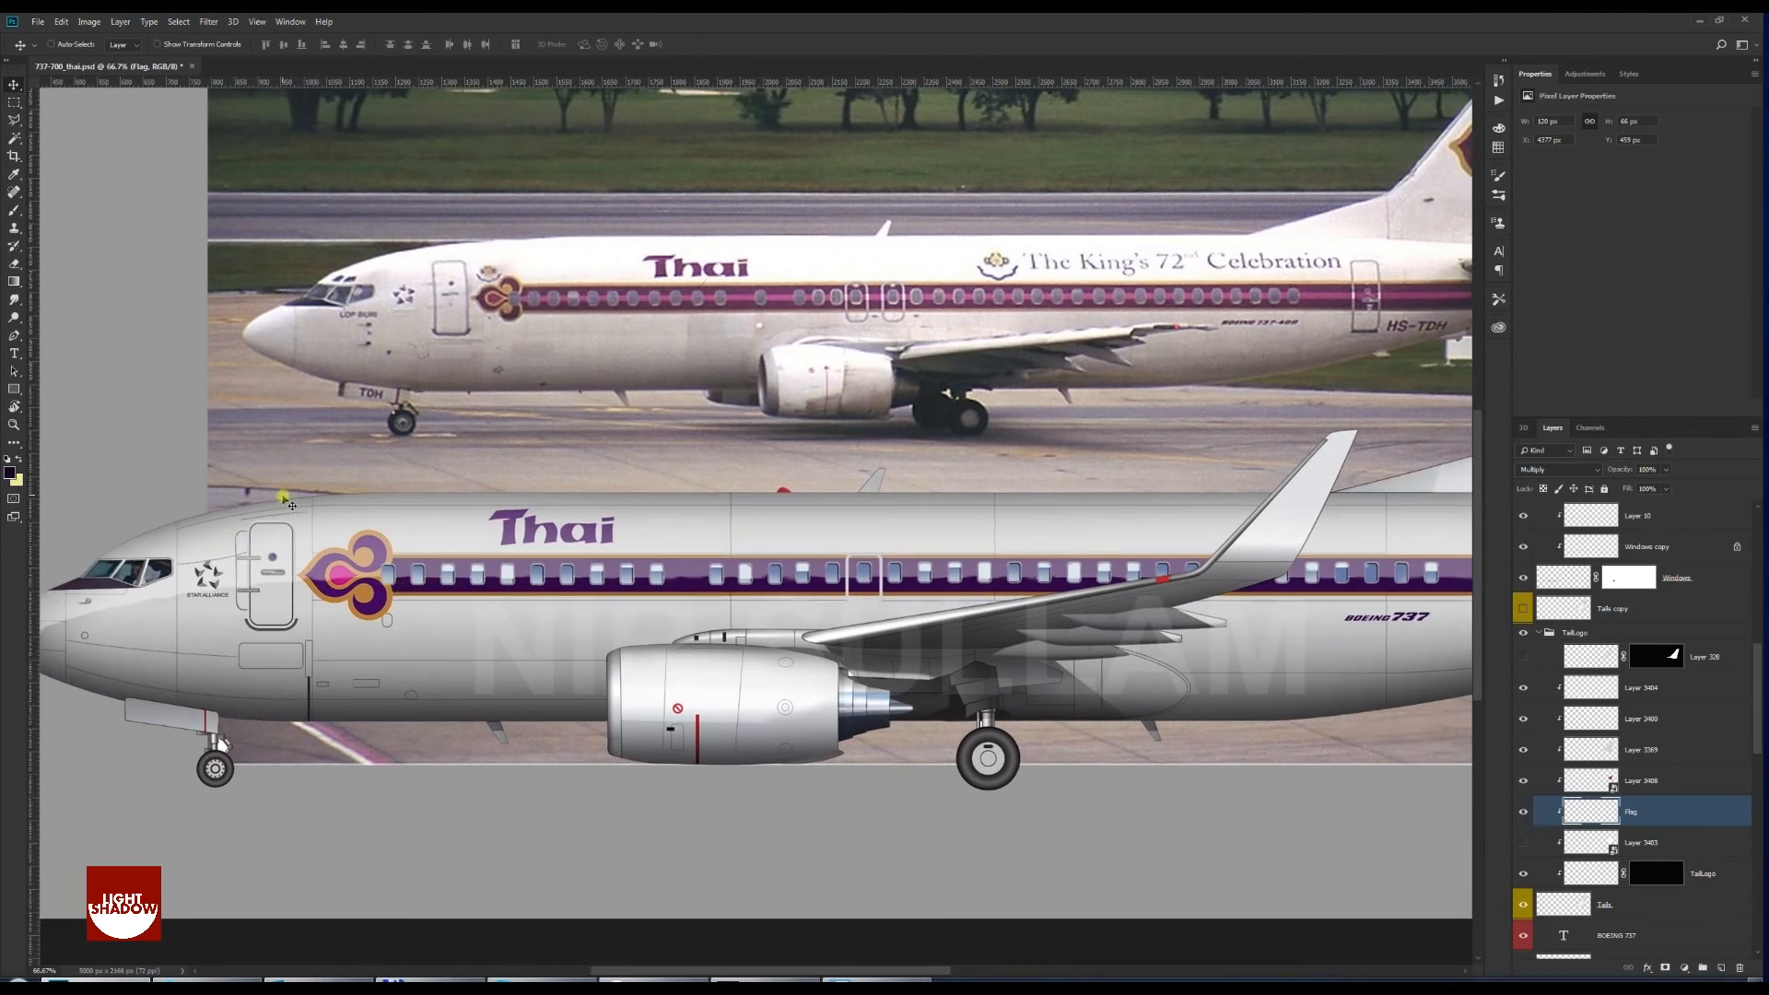
# Draw a thin rectangle about 551 by 26 px along the purple window stripe, starting at the forward Thai logo
pyautogui.click(14, 391)
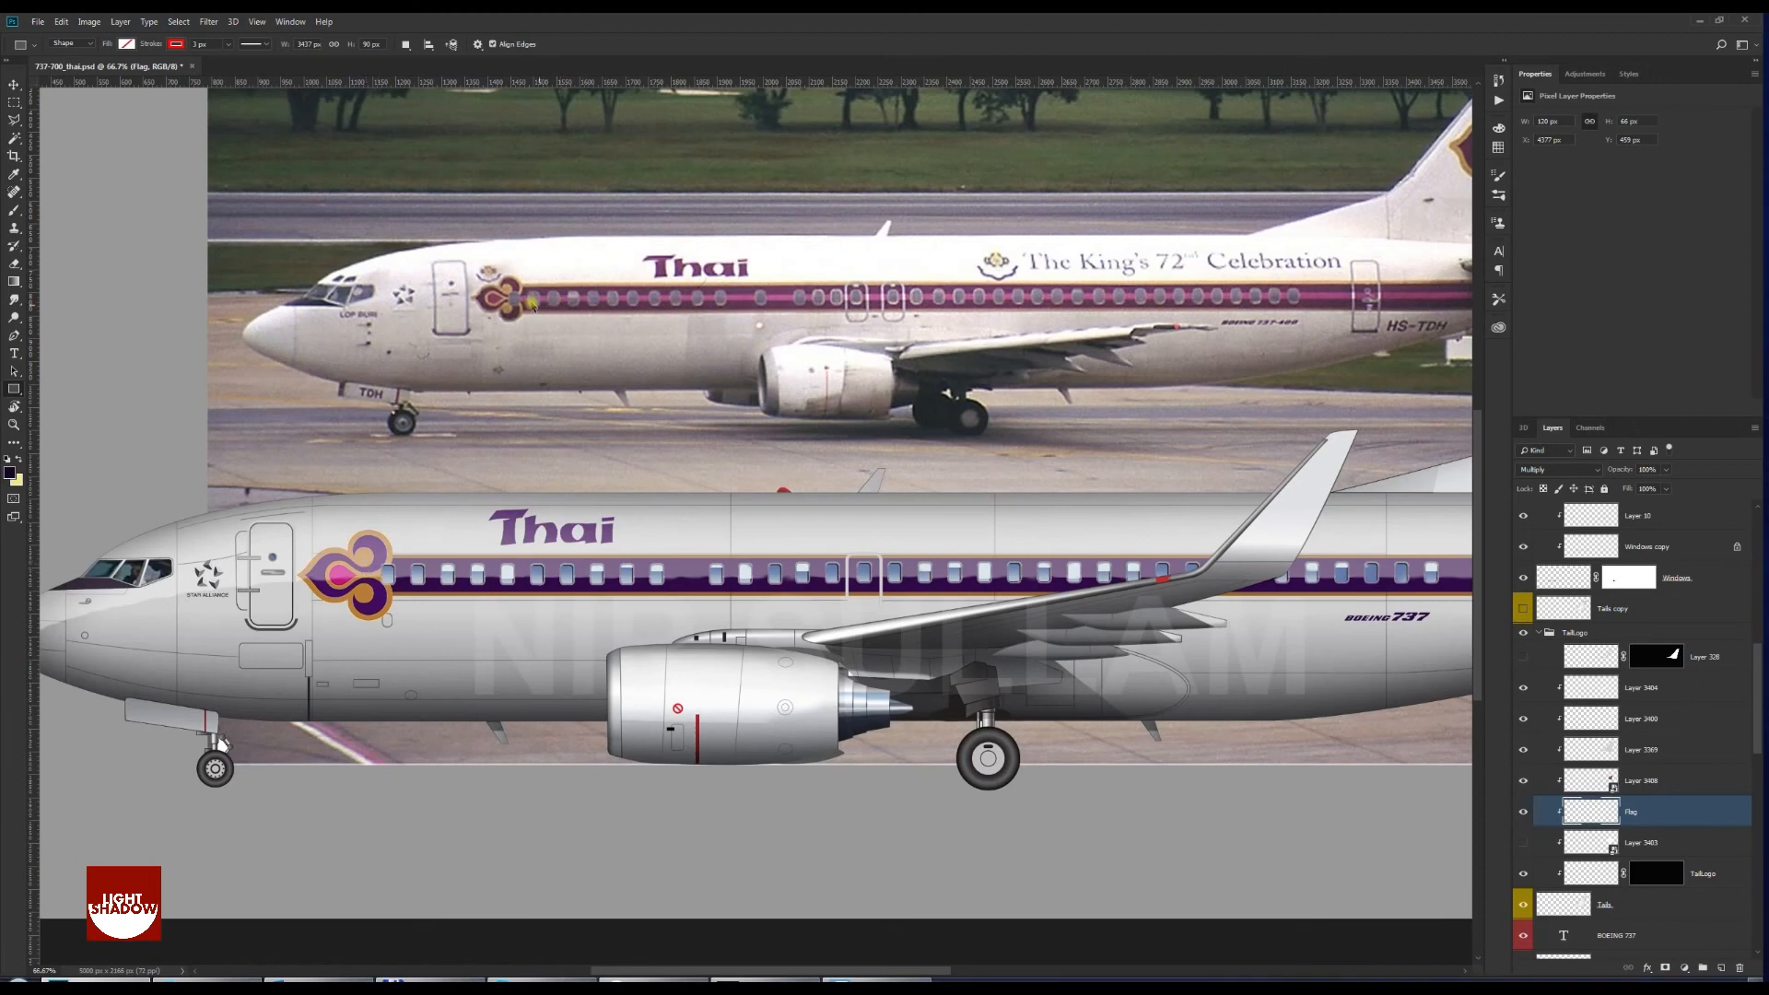
pyautogui.hotkey('ctrl', '+')
pyautogui.press('space')
pyautogui.moveTo(748, 258); pyautogui.dragTo(717, 429)
pyautogui.hotkey('ctrl', '+')
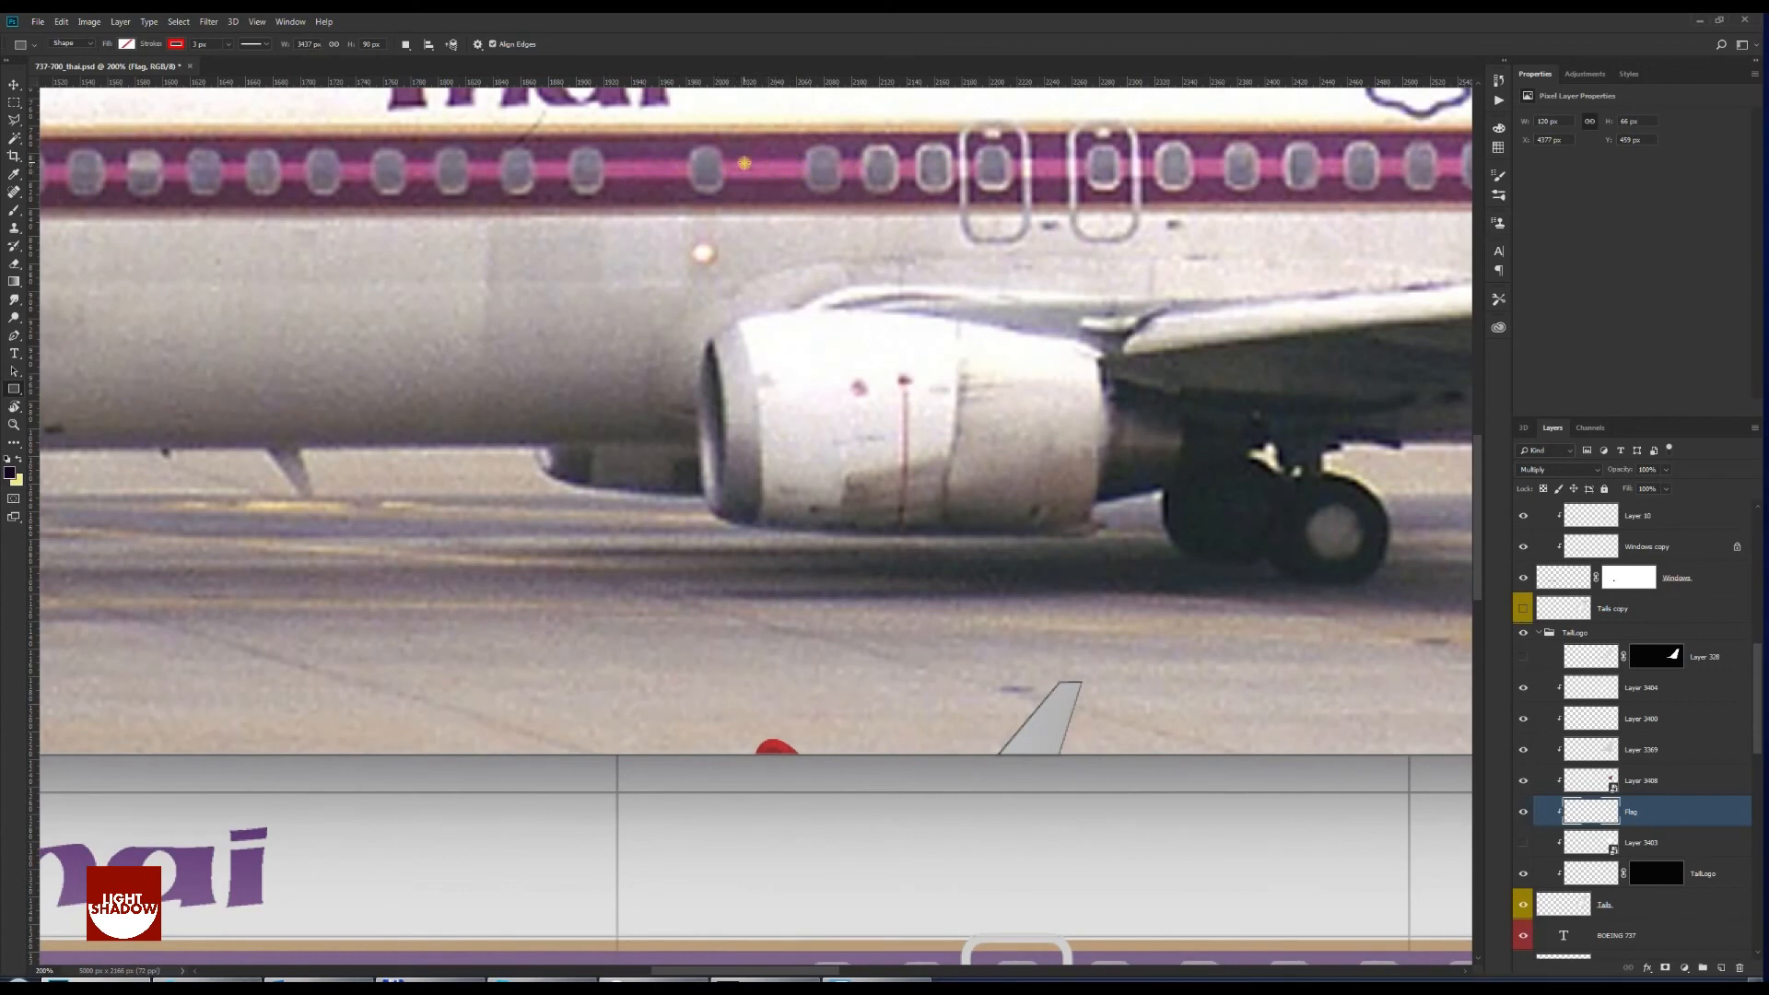
pyautogui.hotkey('ctrl', '-')
pyautogui.hotkey('ctrl', '-')
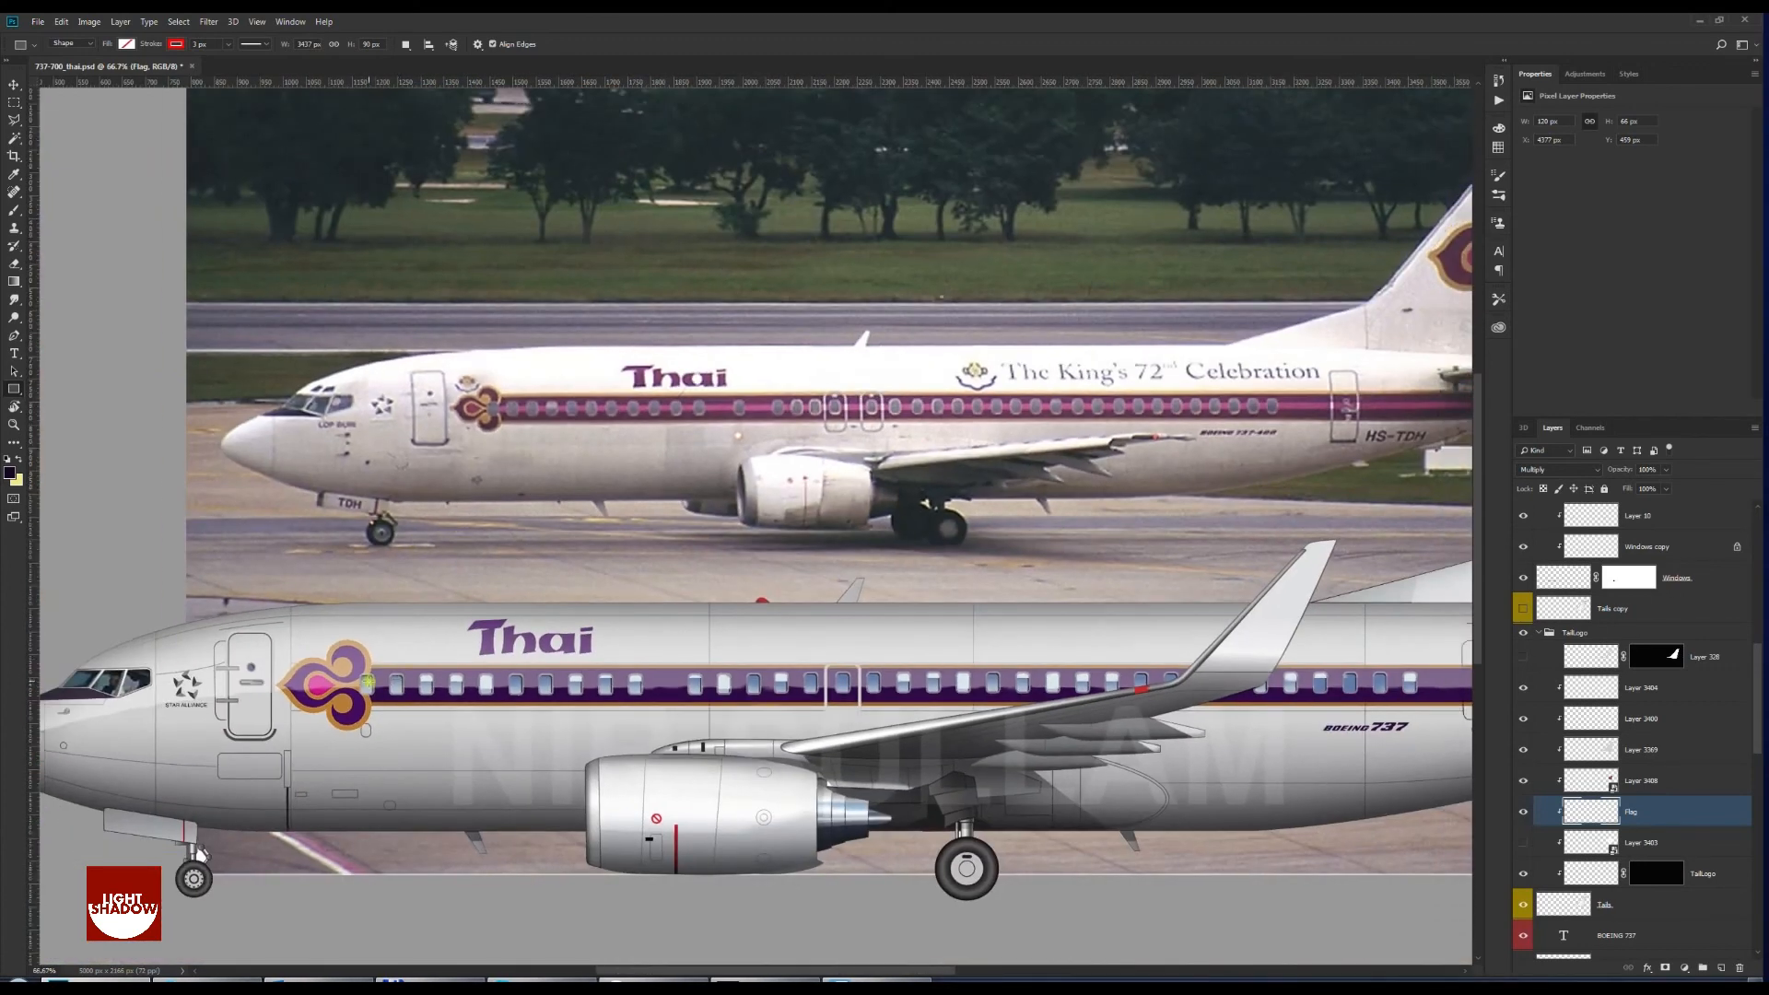
pyautogui.moveTo(348, 680); pyautogui.dragTo(600, 692)
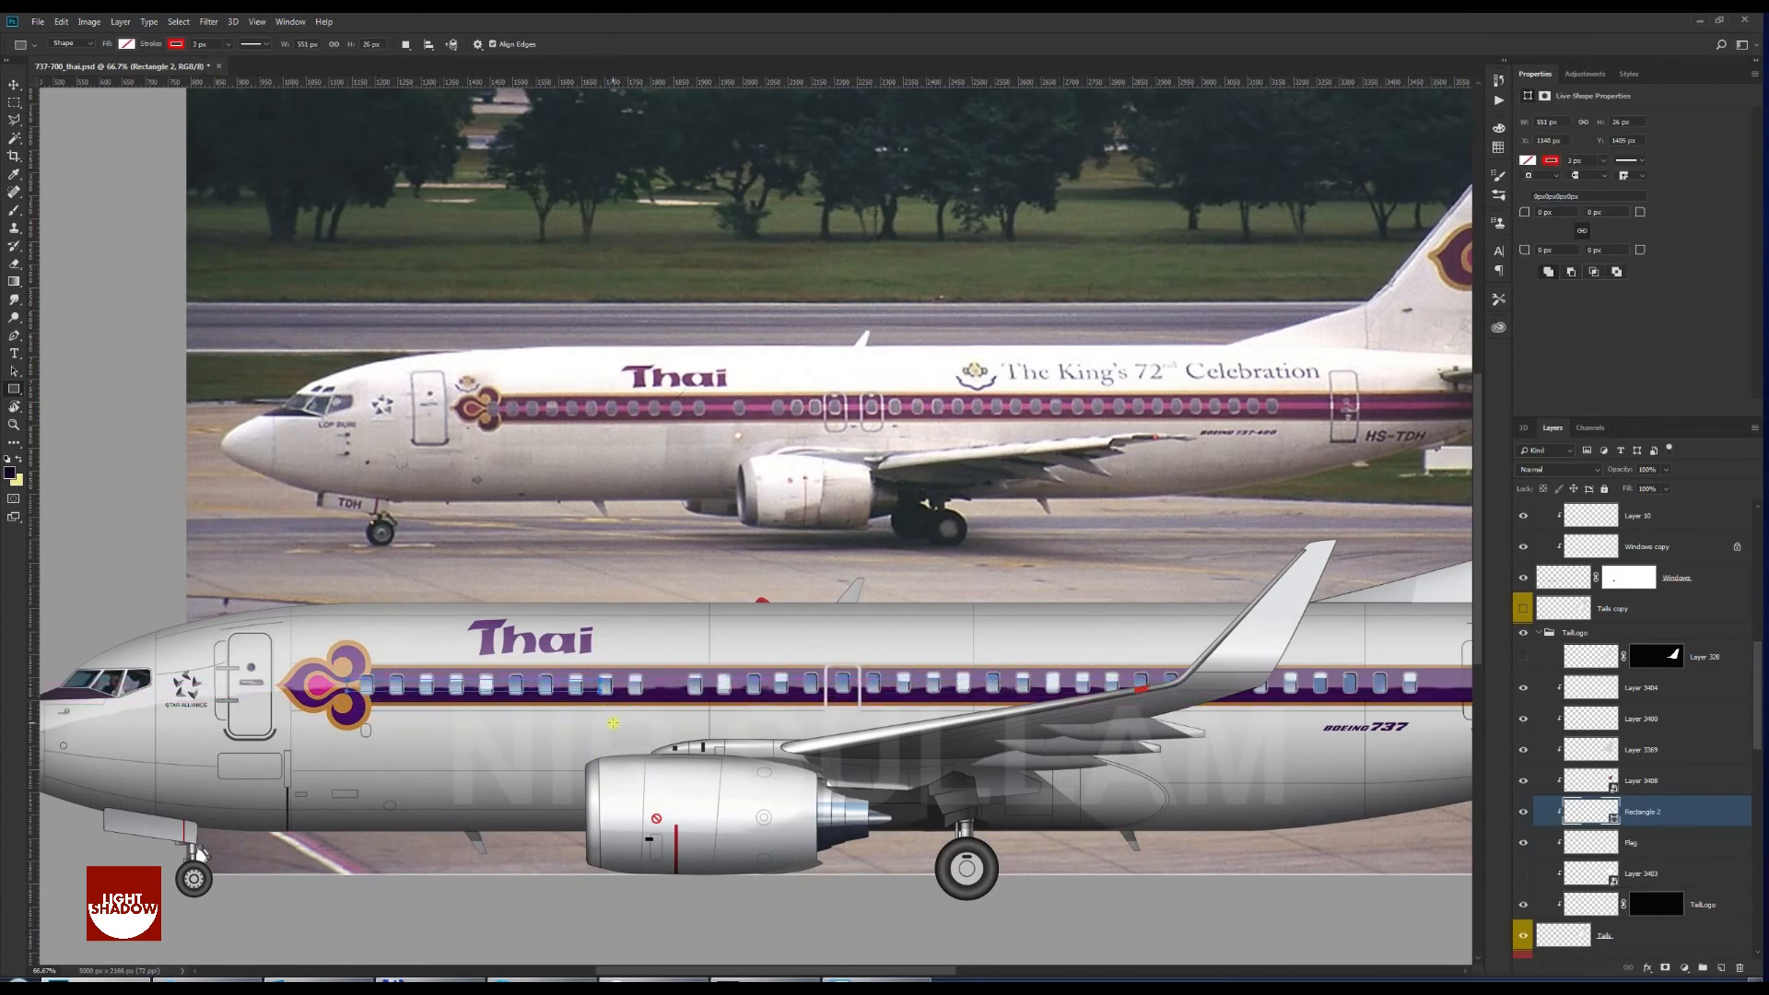
pyautogui.press('Return')
# Fill the new rectangle with the magenta sampled from the forward logo's centre and set its stroke width to 0 px
pyautogui.click(1527, 161)
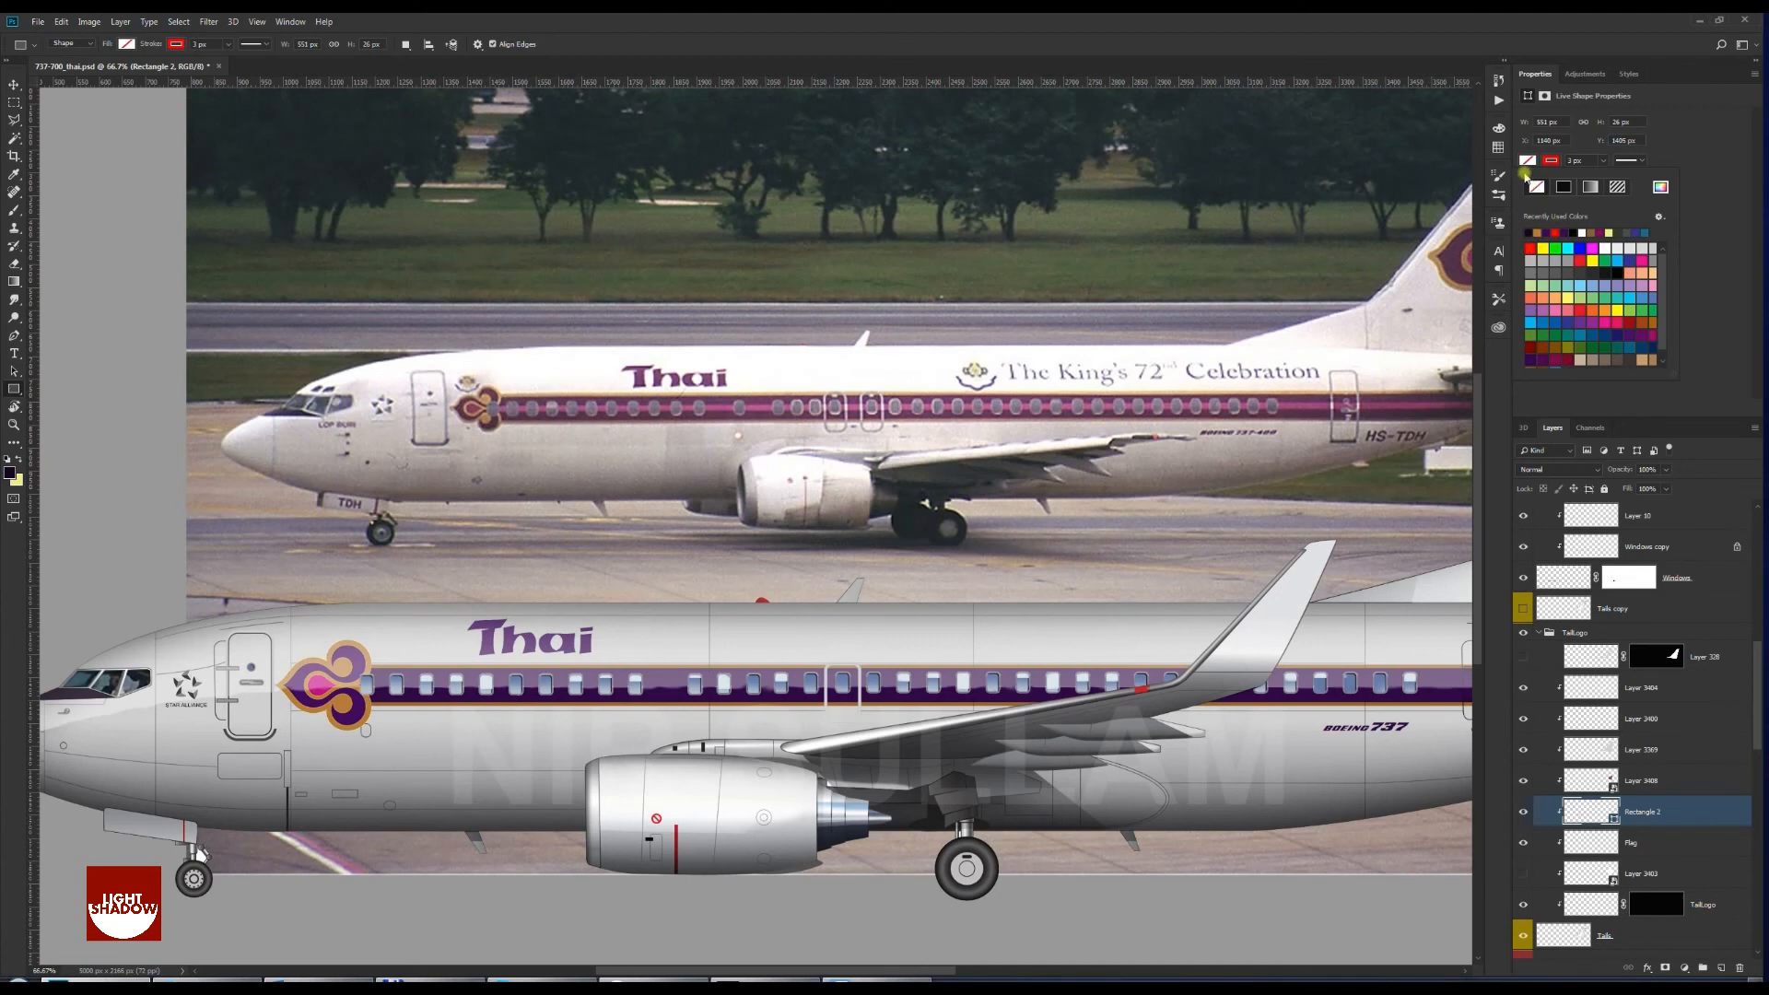
pyautogui.click(431, 19)
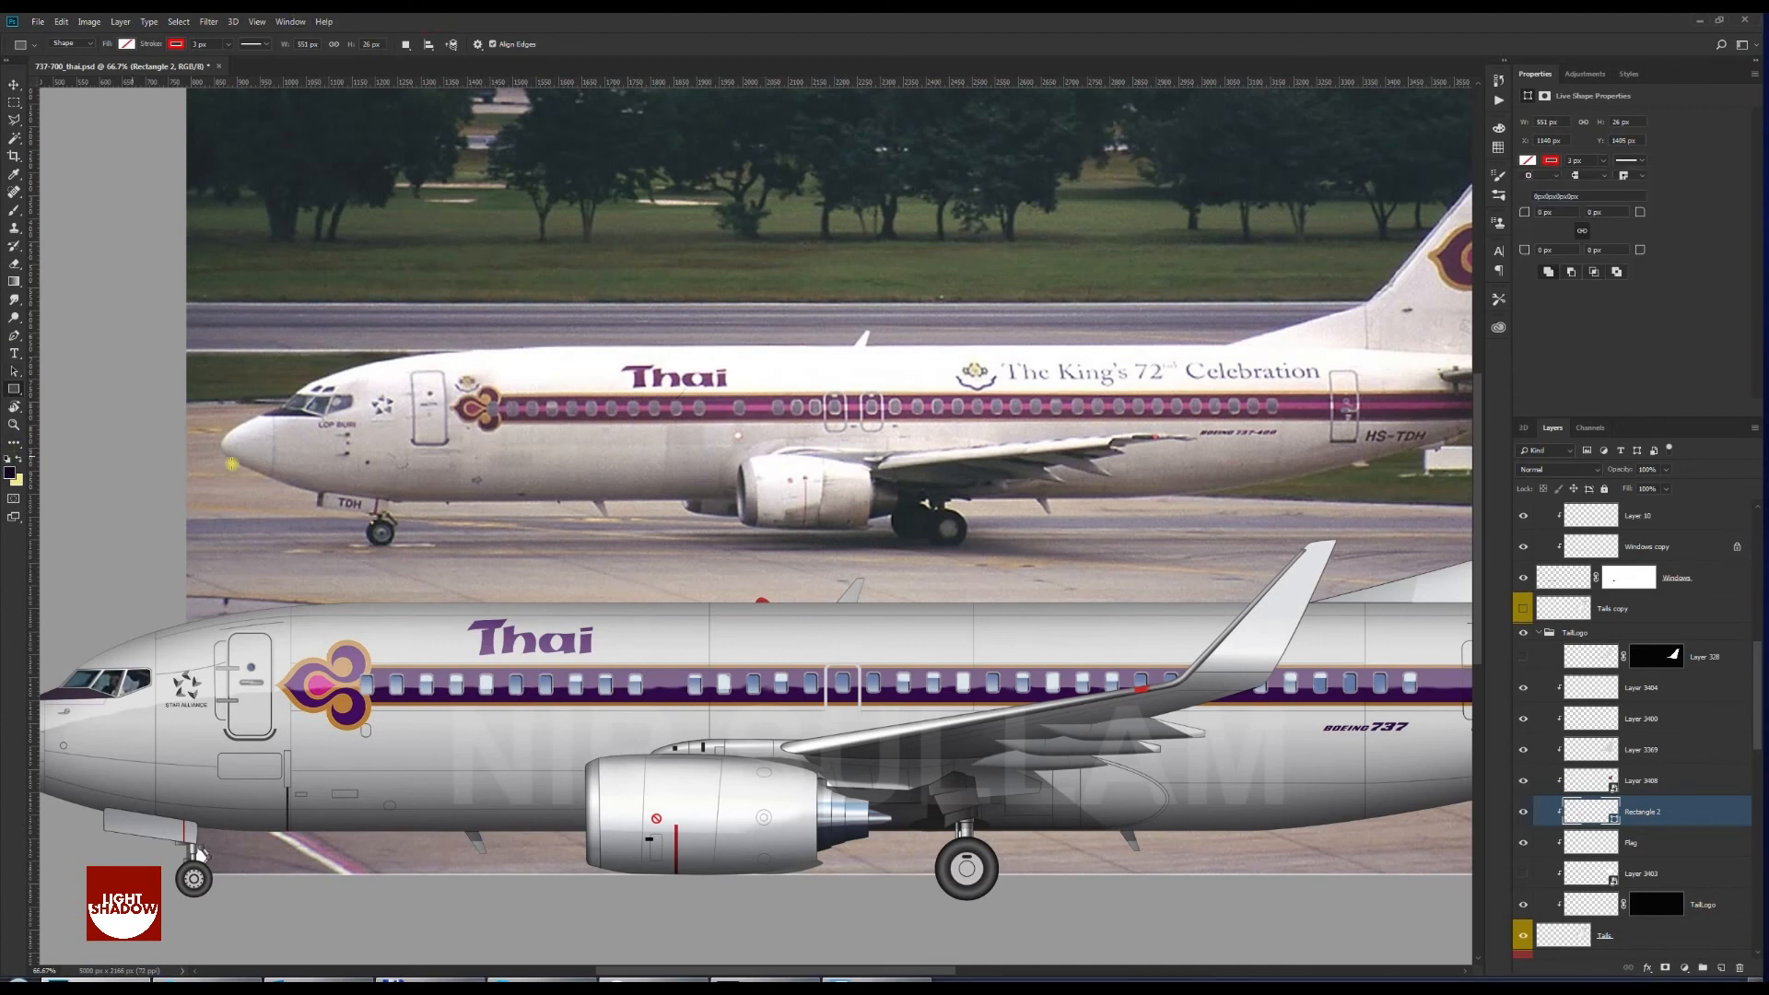
pyautogui.press('i')
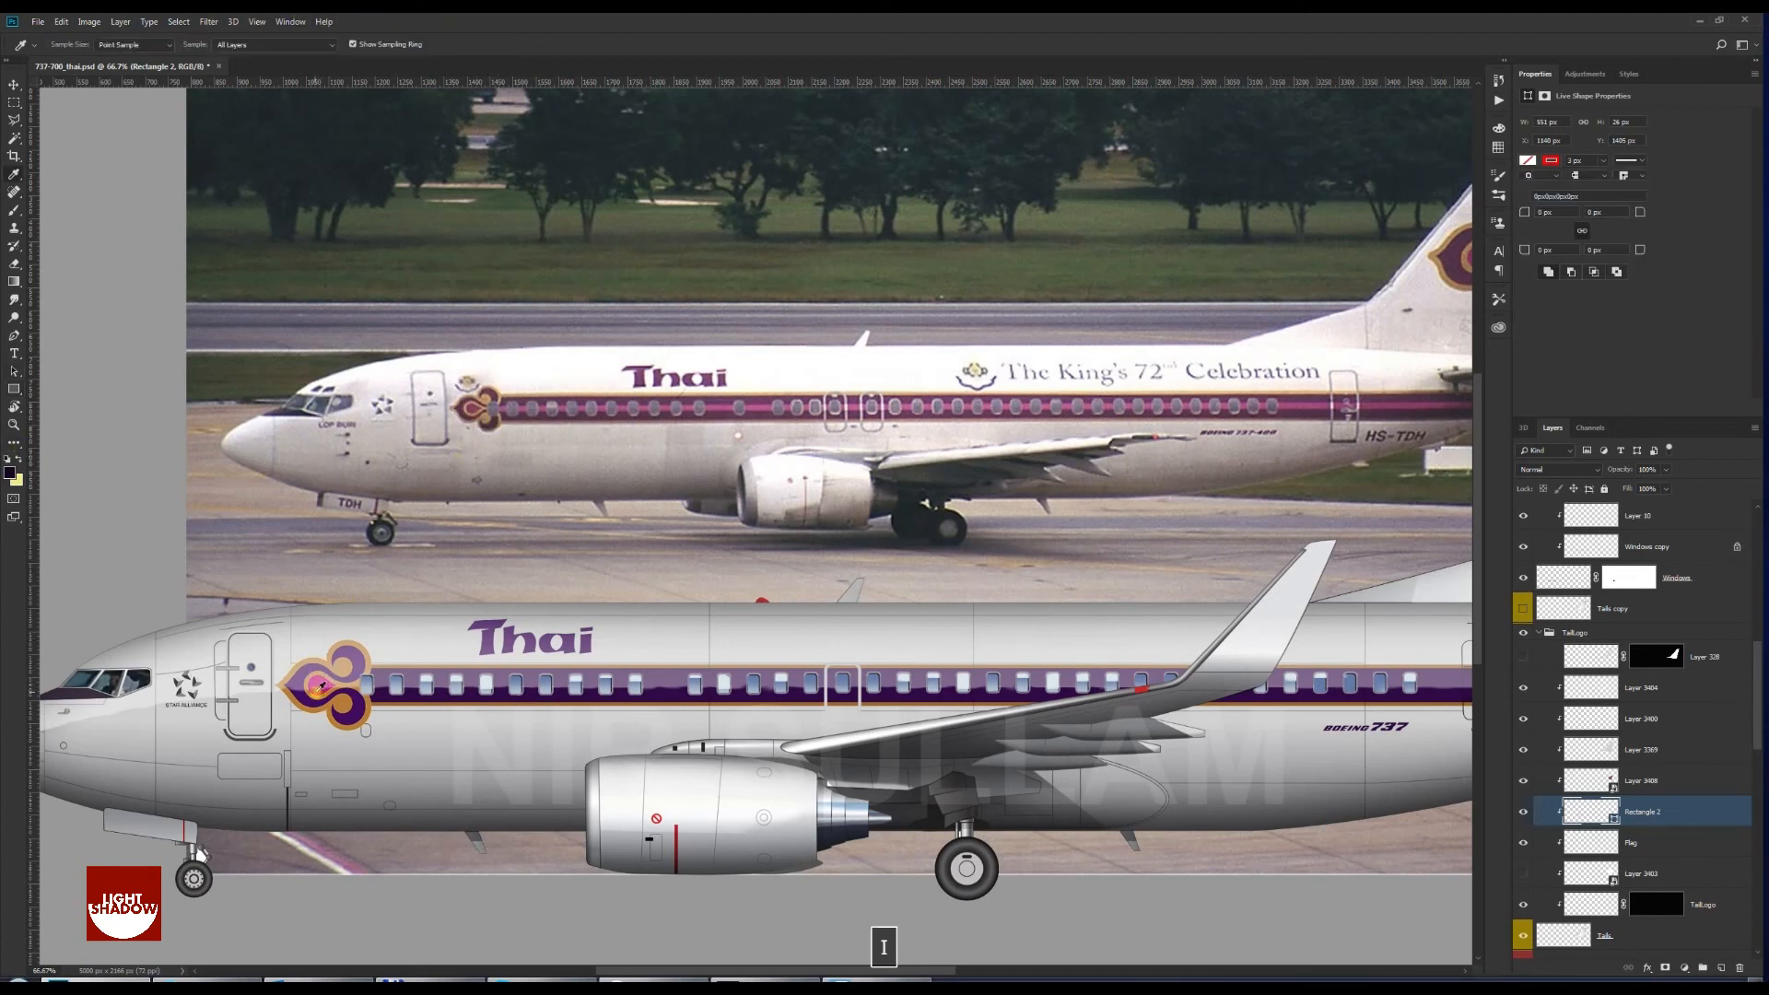
pyautogui.click(315, 687)
pyautogui.click(1527, 161)
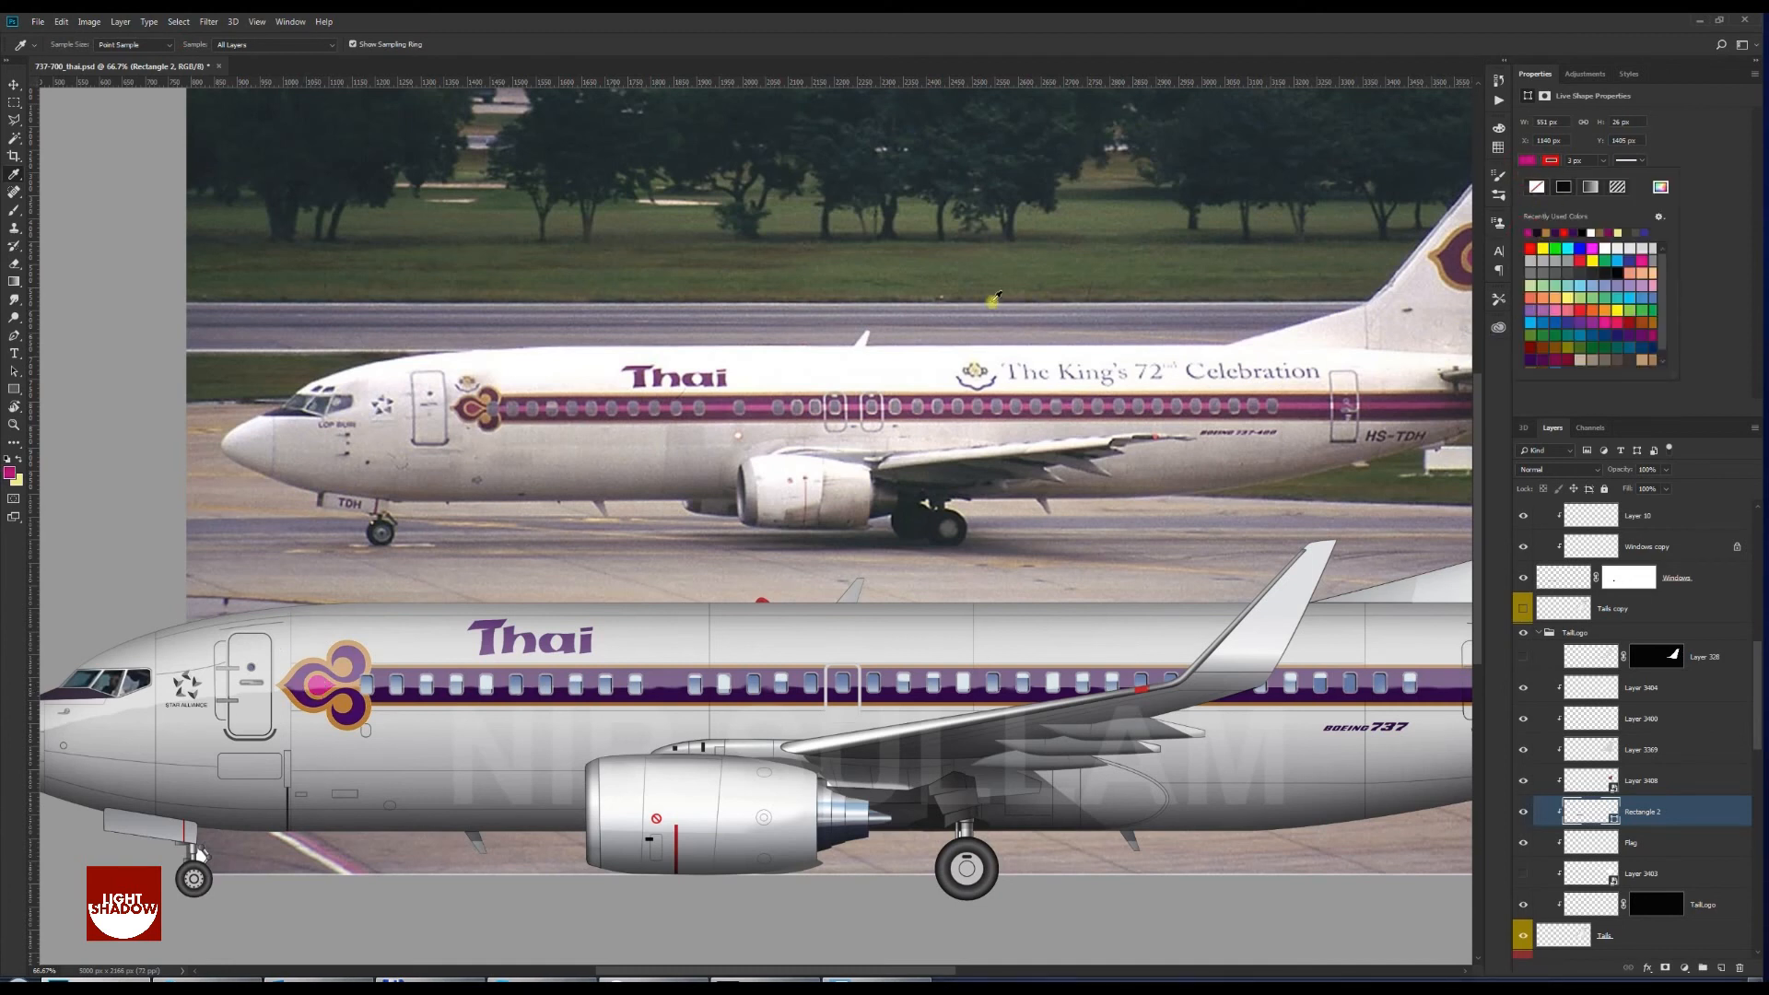
pyautogui.press('Return')
pyautogui.click(1583, 161)
pyautogui.write('1')
pyautogui.press('Return')
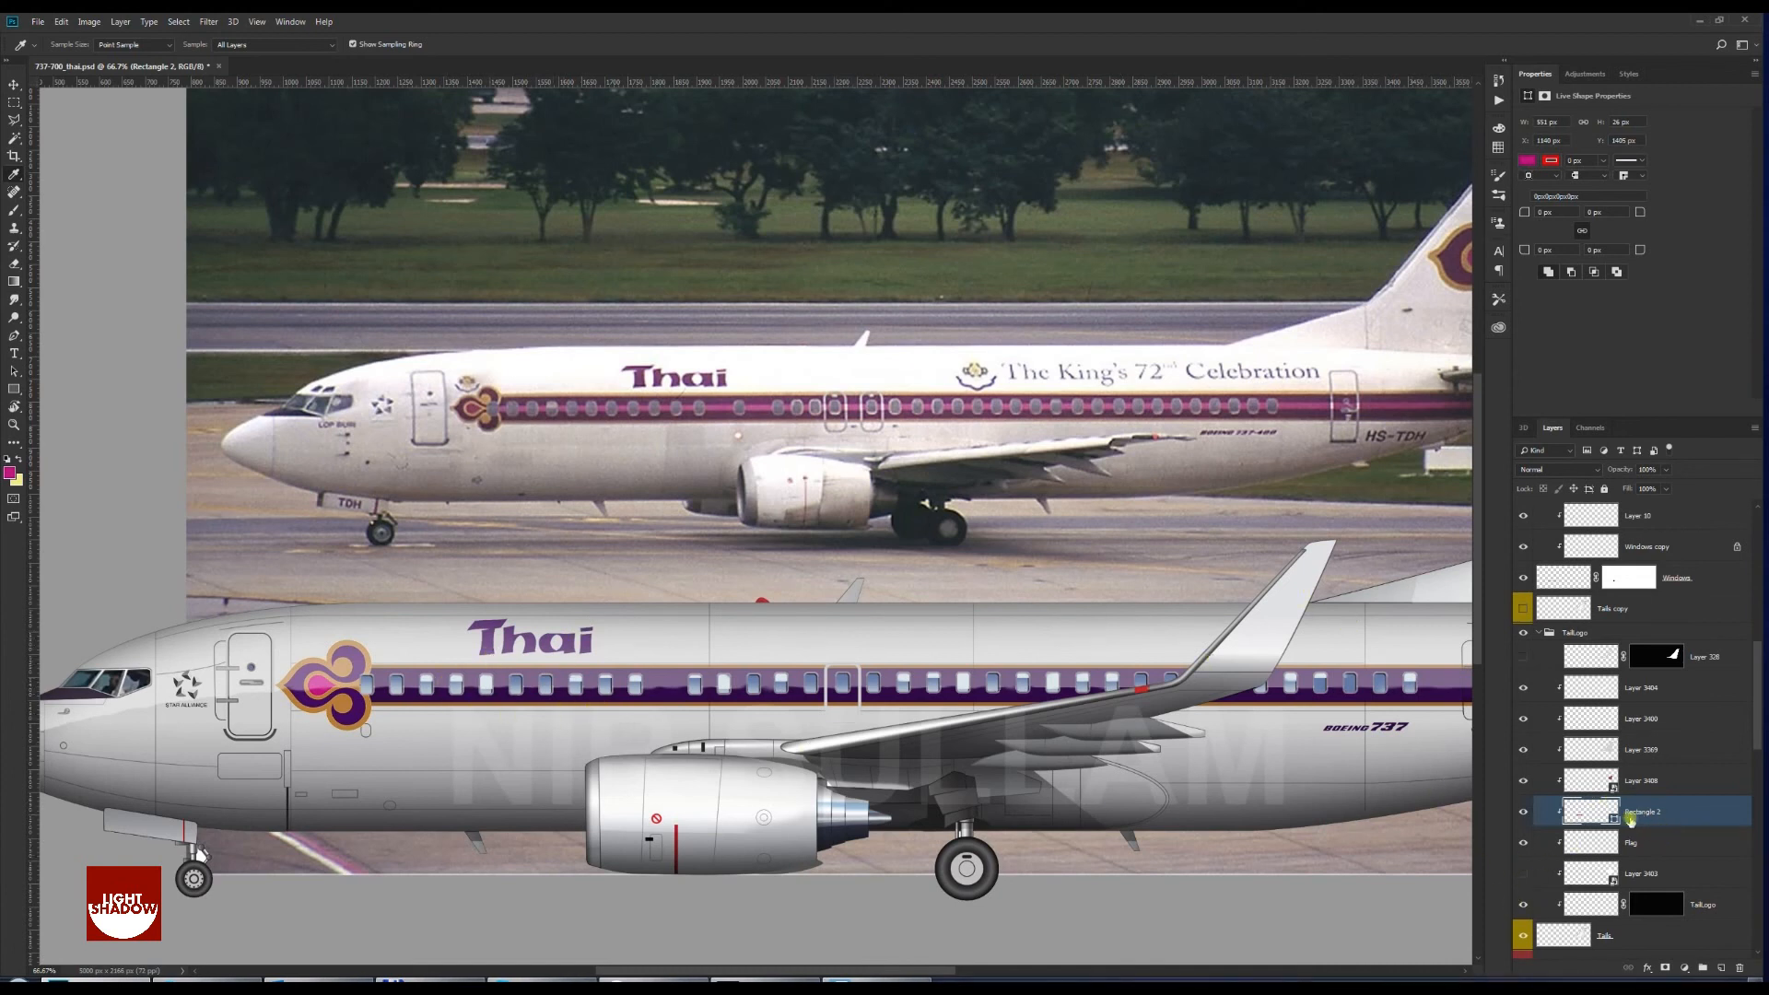
# Move the Rectangle 2 layer just above COLOR2 in the fuselage layers and stretch the magenta rectangle back to the tail
pyautogui.moveTo(1671, 811); pyautogui.dragTo(1647, 576)
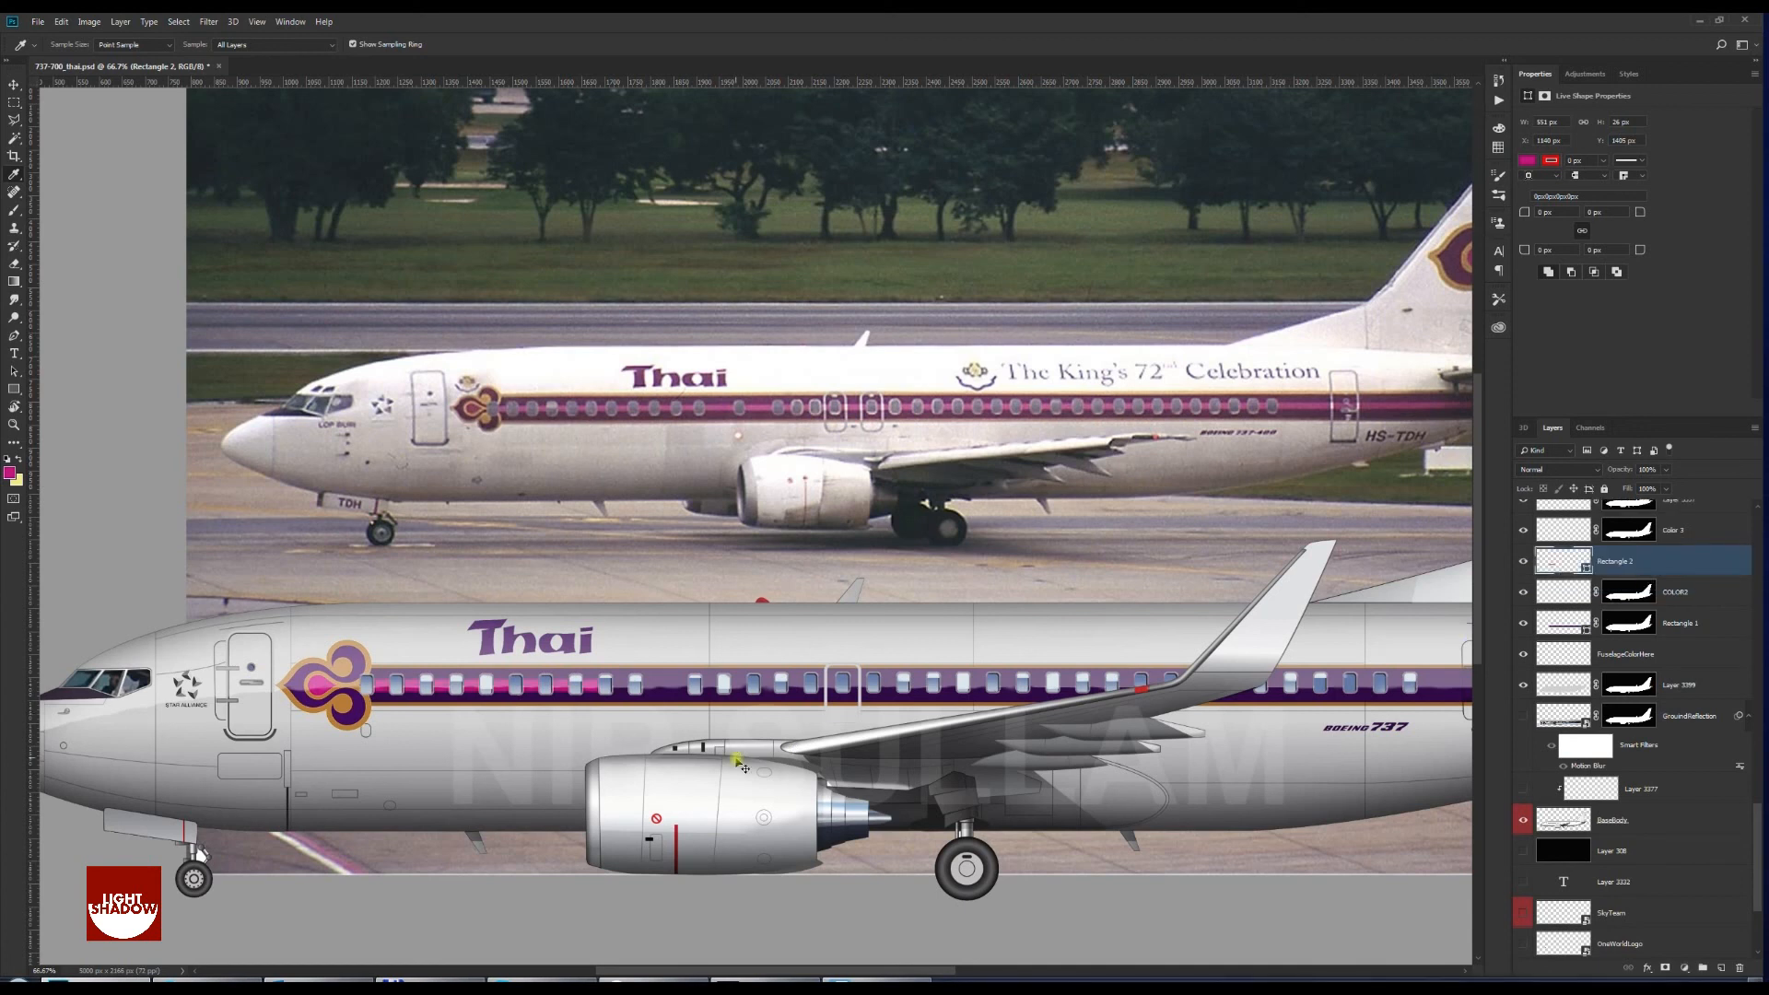
pyautogui.hotkey('ctrl', 't')
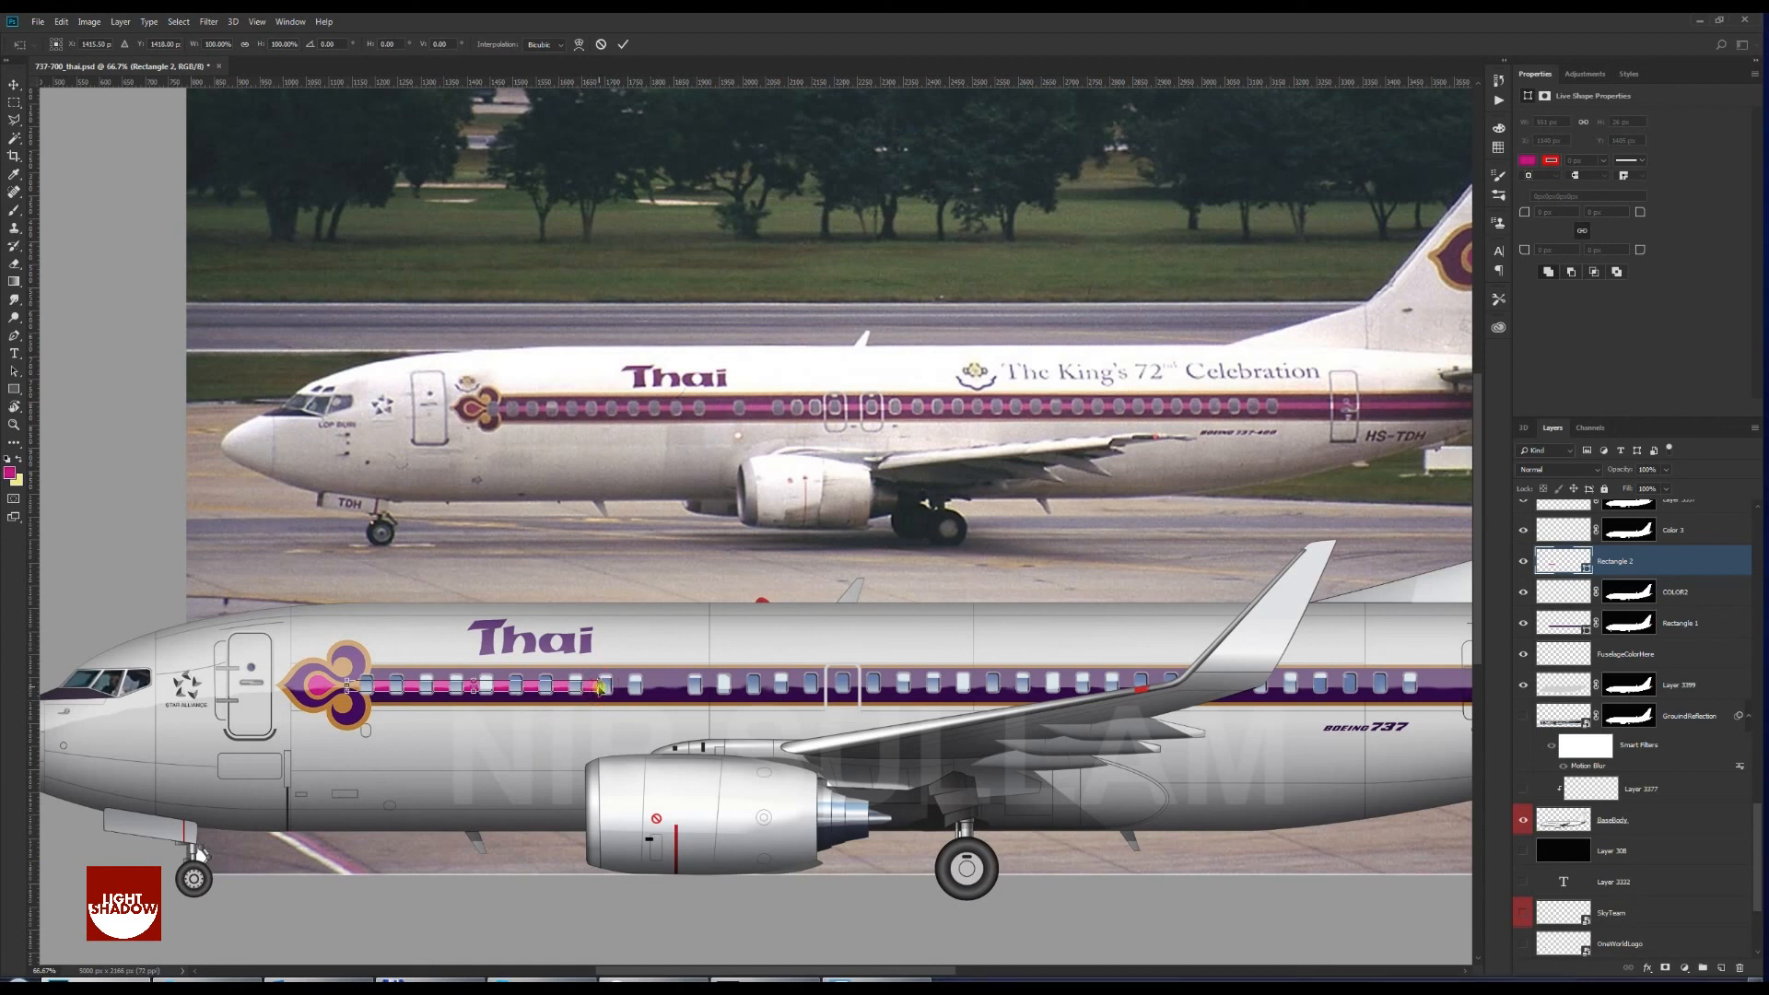
pyautogui.moveTo(639, 684); pyautogui.dragTo(1481, 672)
pyautogui.press('Return')
# Resize the magenta rectangle to 3617 by 19 px so it forms a narrow band starting at the forward Thai logo
pyautogui.press('space')
pyautogui.moveTo(418, 751); pyautogui.dragTo(457, 711)
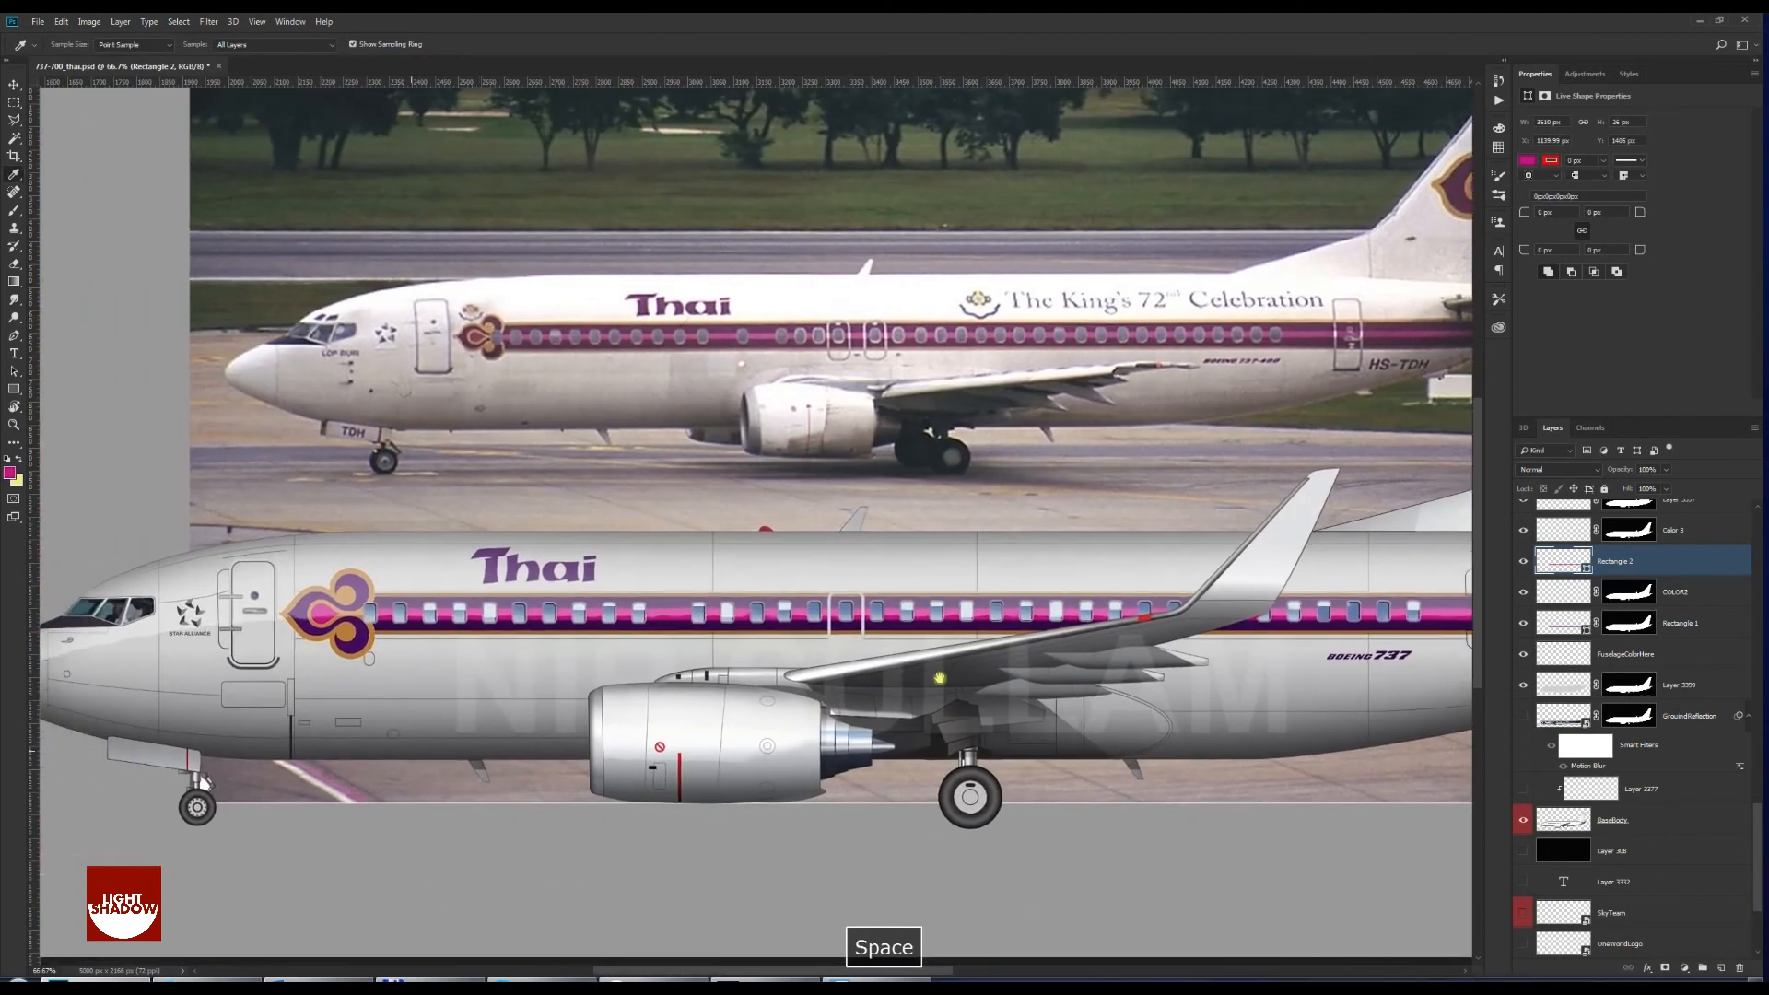
pyautogui.hotkey('ctrl', '+')
pyautogui.press('space')
pyautogui.moveTo(304, 738); pyautogui.dragTo(544, 739)
pyautogui.hotkey('ctrl', 't')
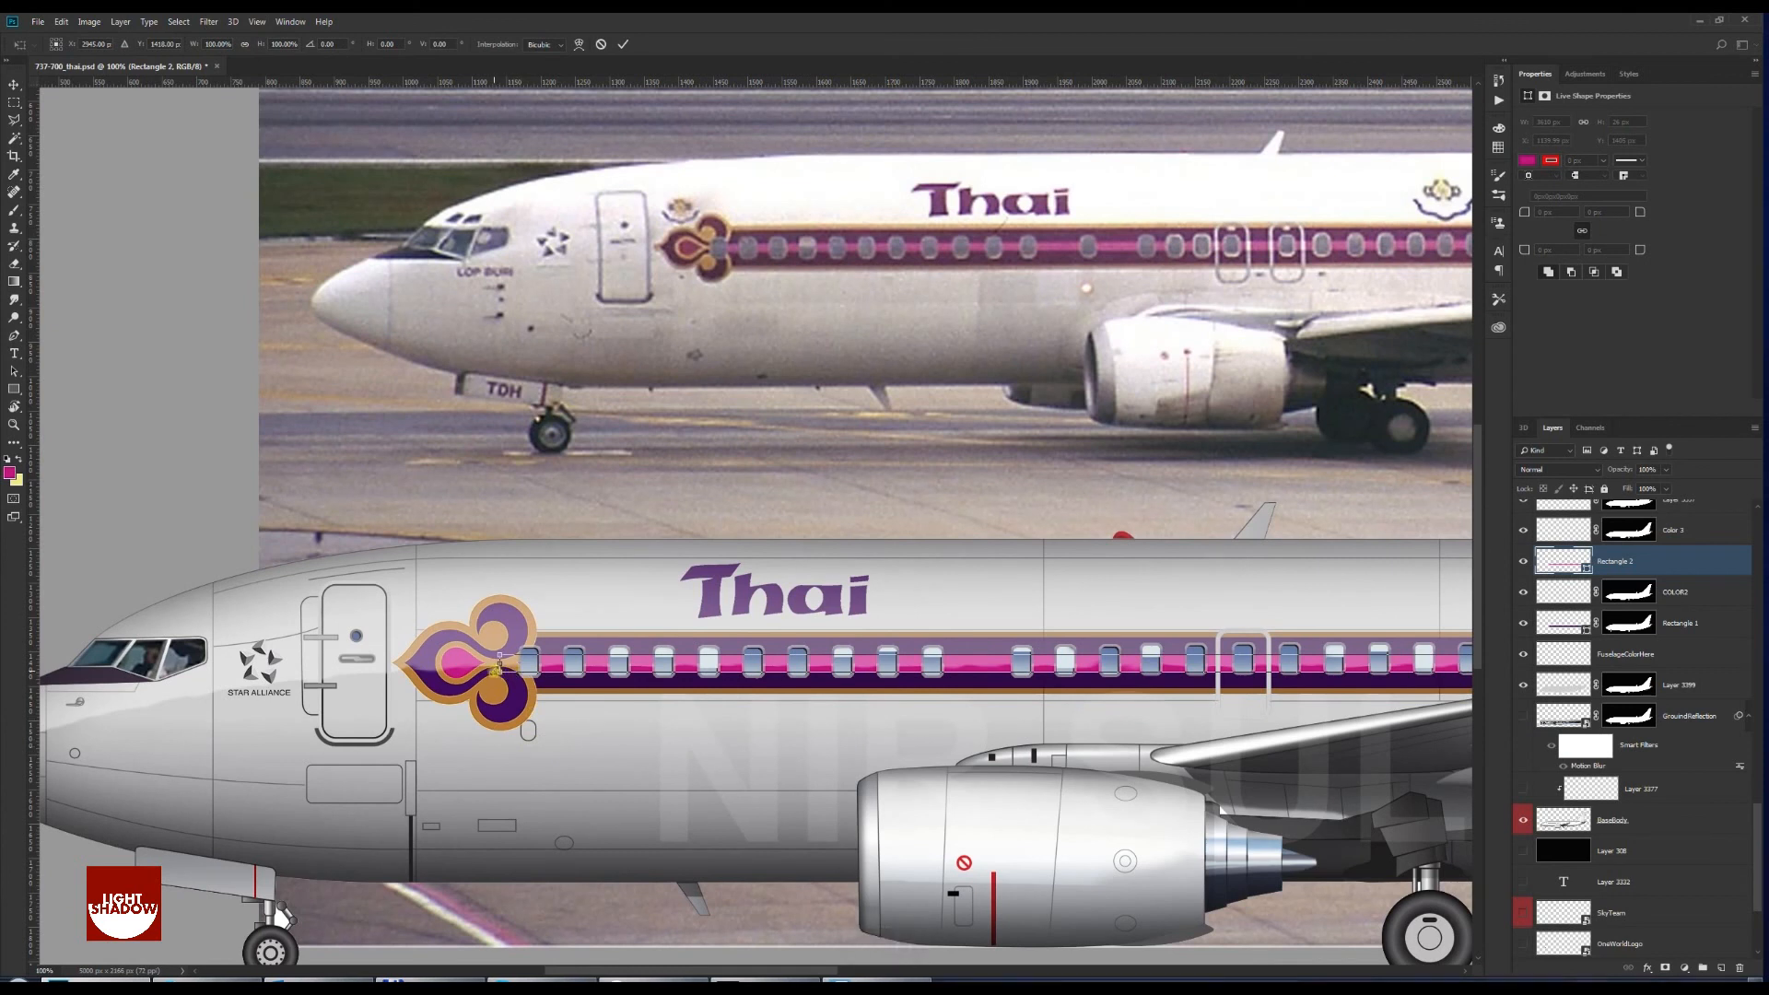
pyautogui.moveTo(498, 666); pyautogui.dragTo(496, 663)
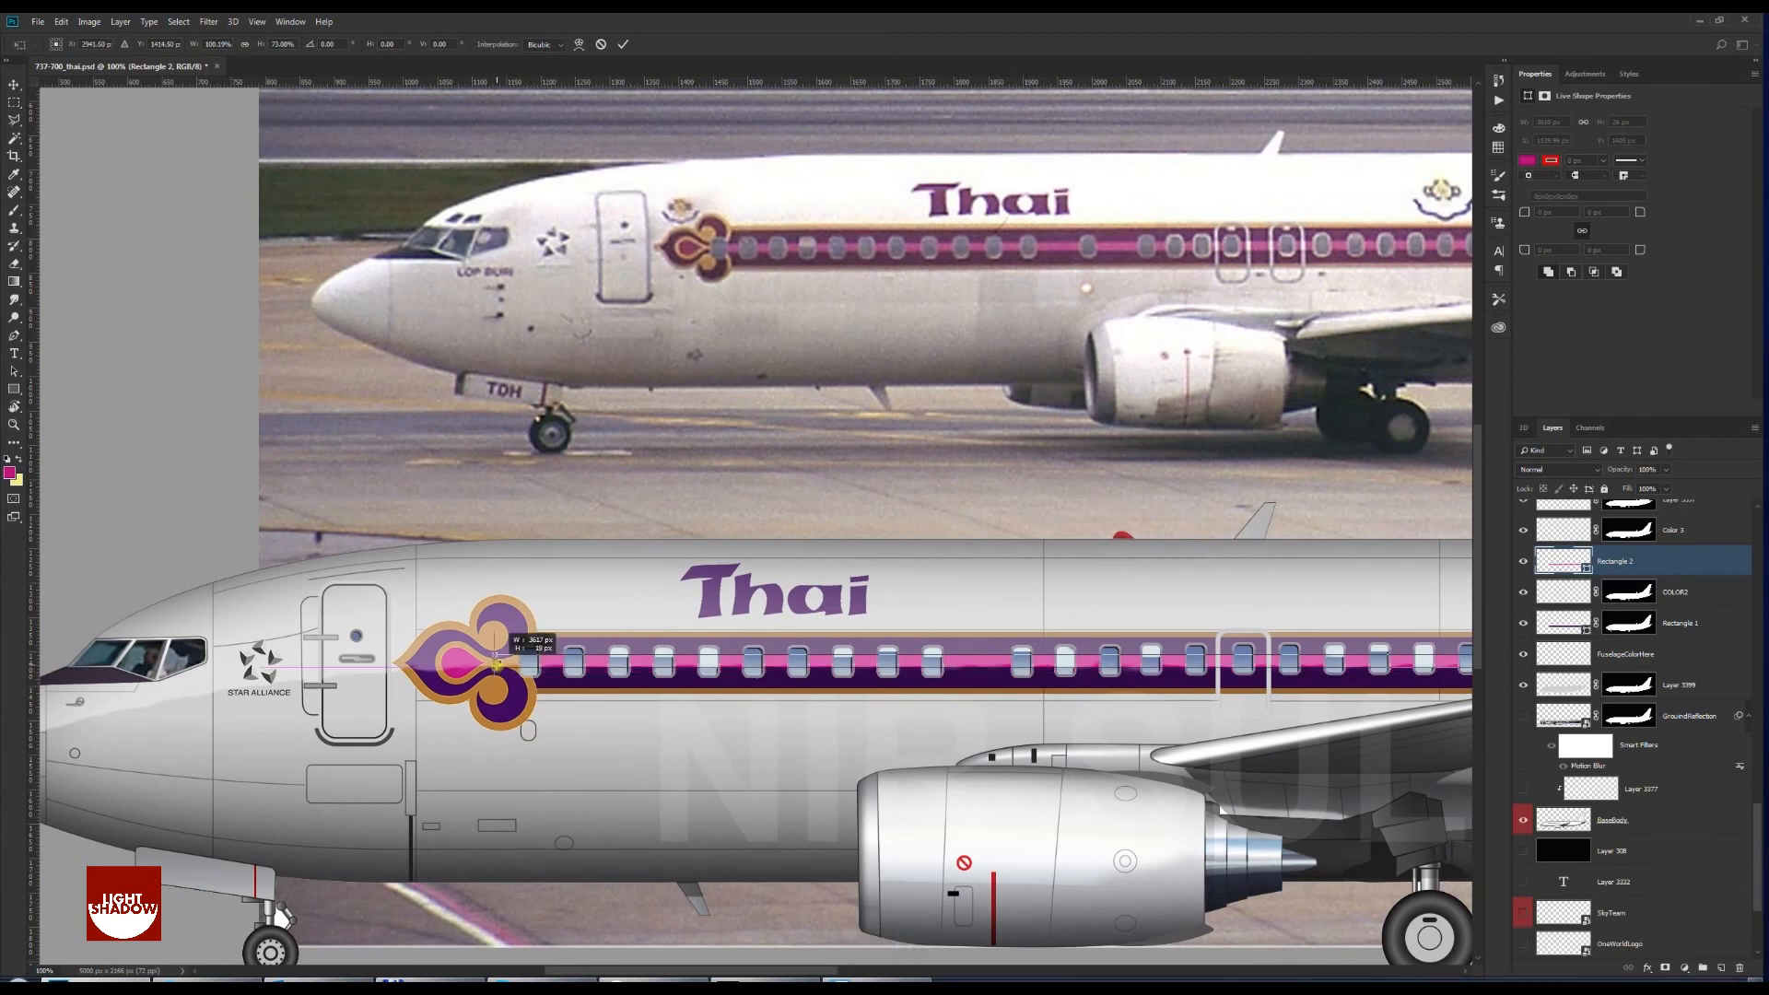
pyautogui.moveTo(496, 663); pyautogui.dragTo(493, 663)
pyautogui.press('Return')
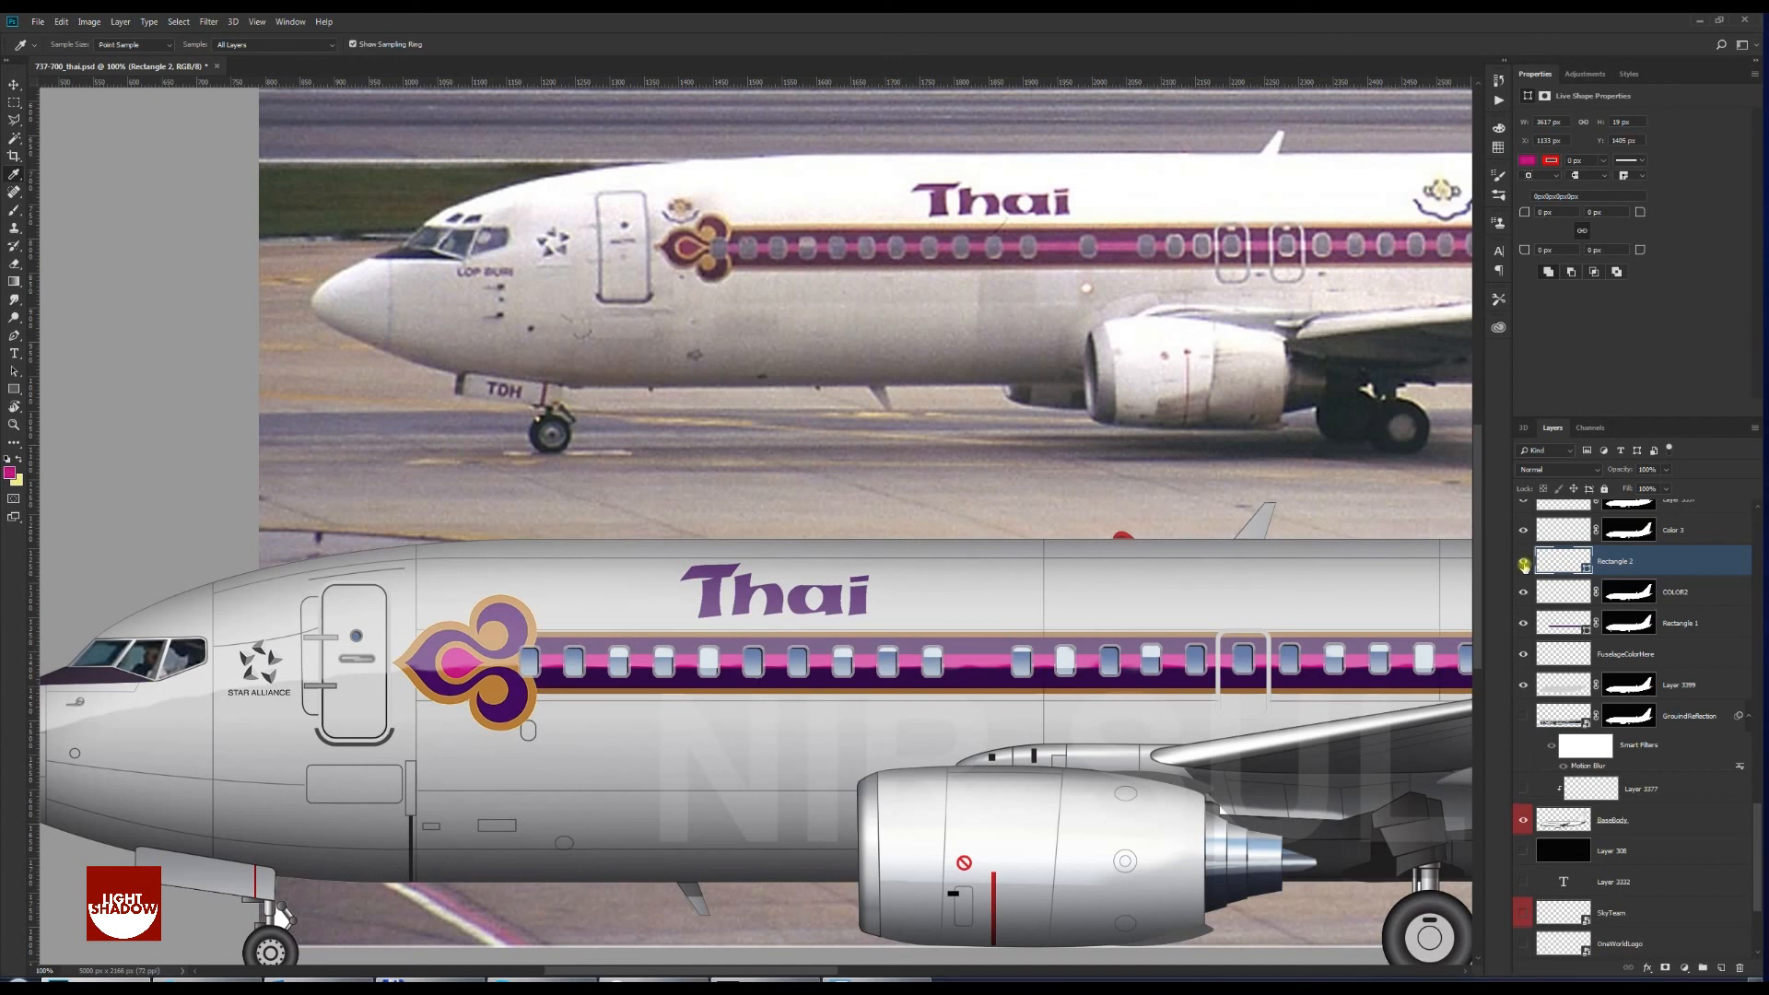
# Set the magenta band's blend mode to Color Dodge and lower its opacity to about 84%
pyautogui.click(1535, 474)
pyautogui.click(1535, 475)
pyautogui.press('Down')
pyautogui.press('Down')
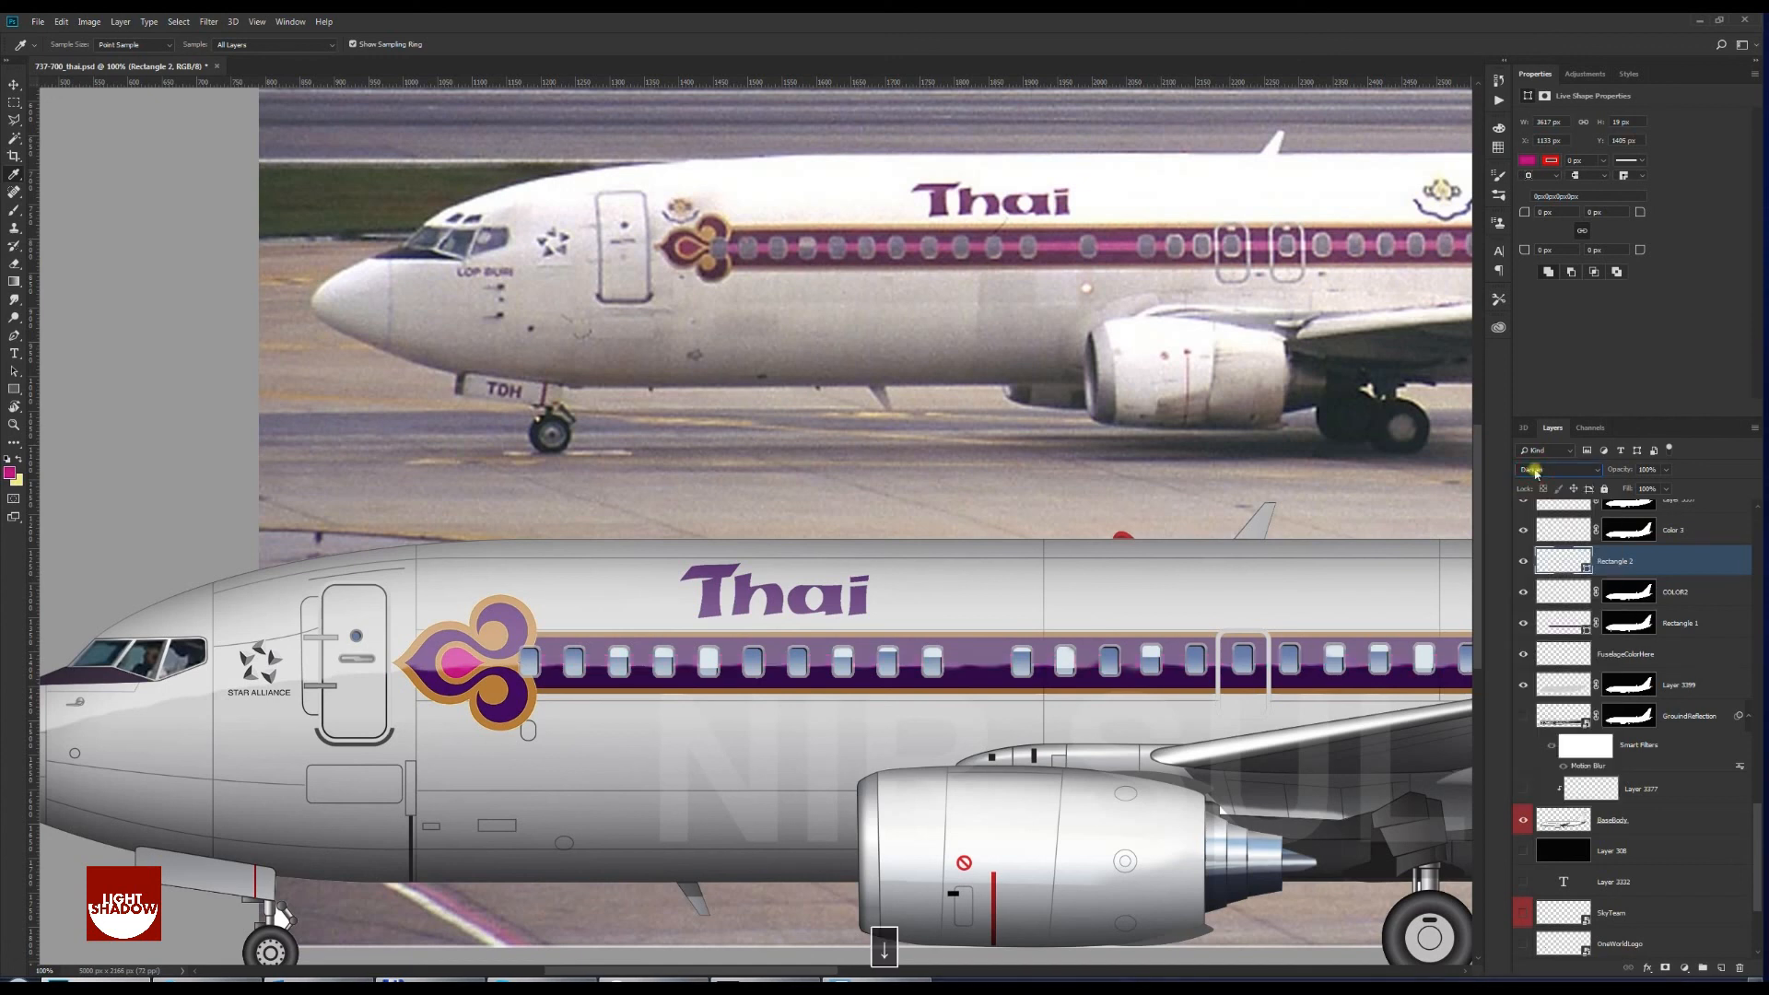
pyautogui.press('Down')
pyautogui.press('Down')
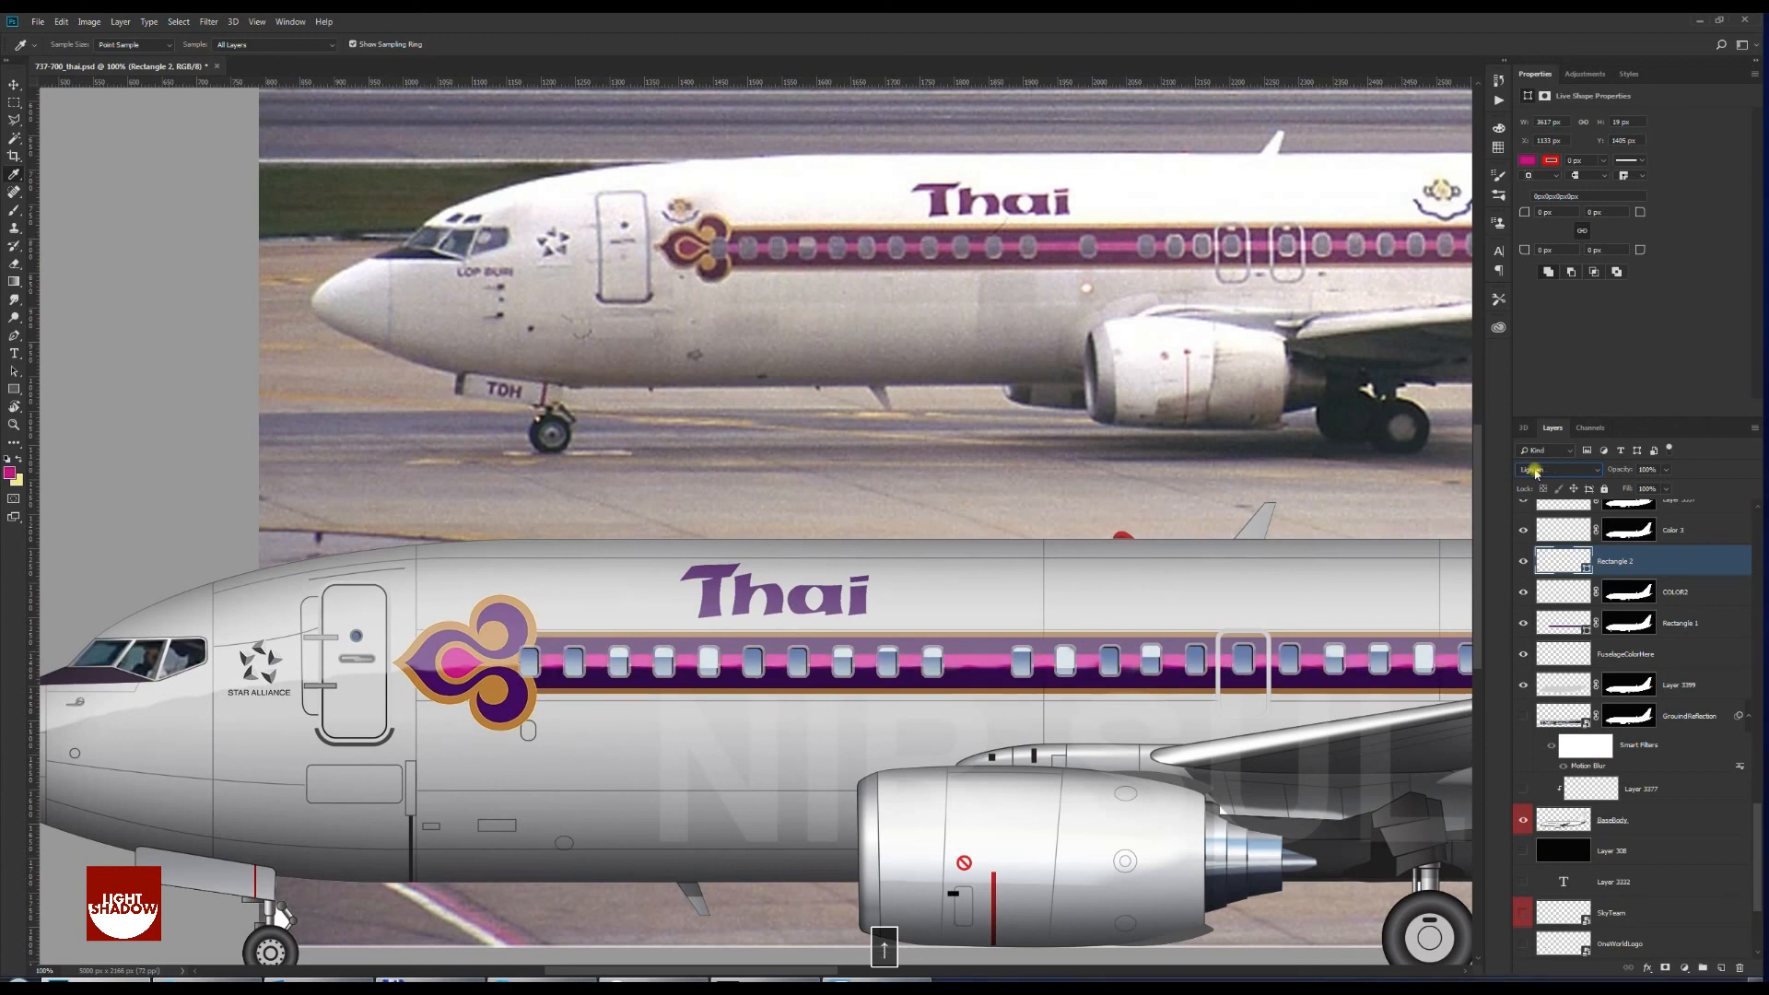
pyautogui.press('Down')
pyautogui.moveTo(1617, 472); pyautogui.dragTo(1611, 472)
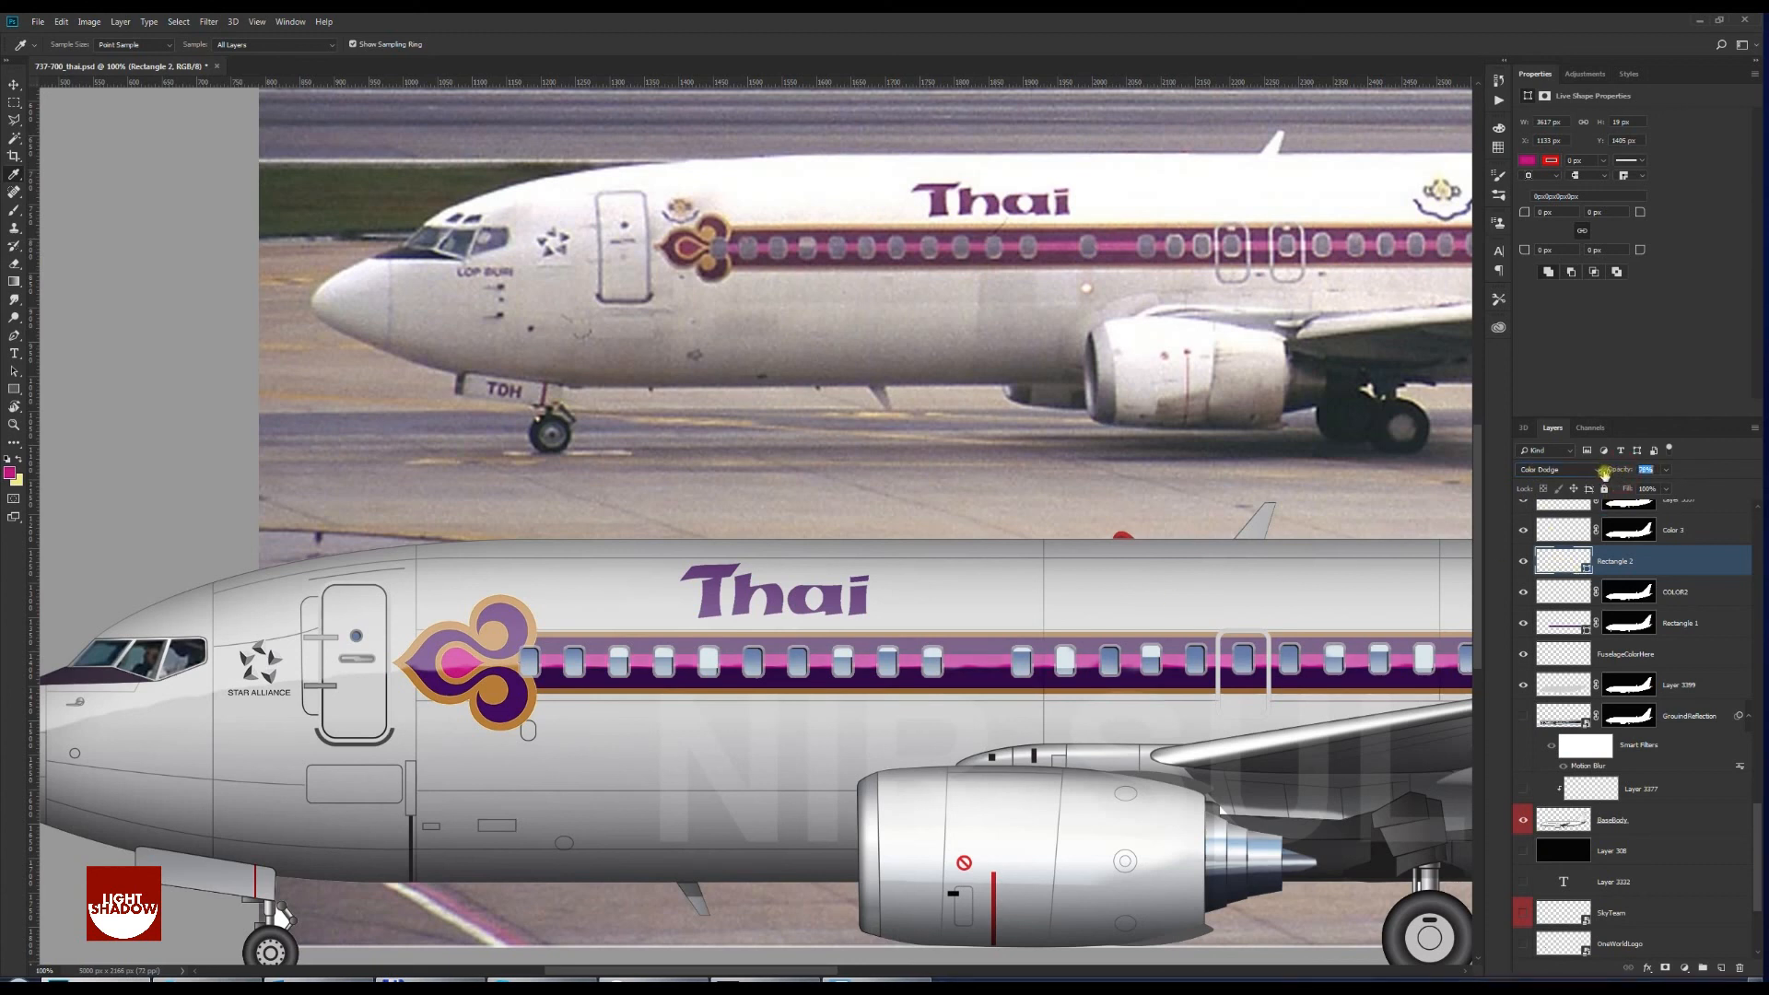
pyautogui.moveTo(1604, 473); pyautogui.dragTo(1602, 471)
pyautogui.moveTo(1604, 472); pyautogui.dragTo(1603, 473)
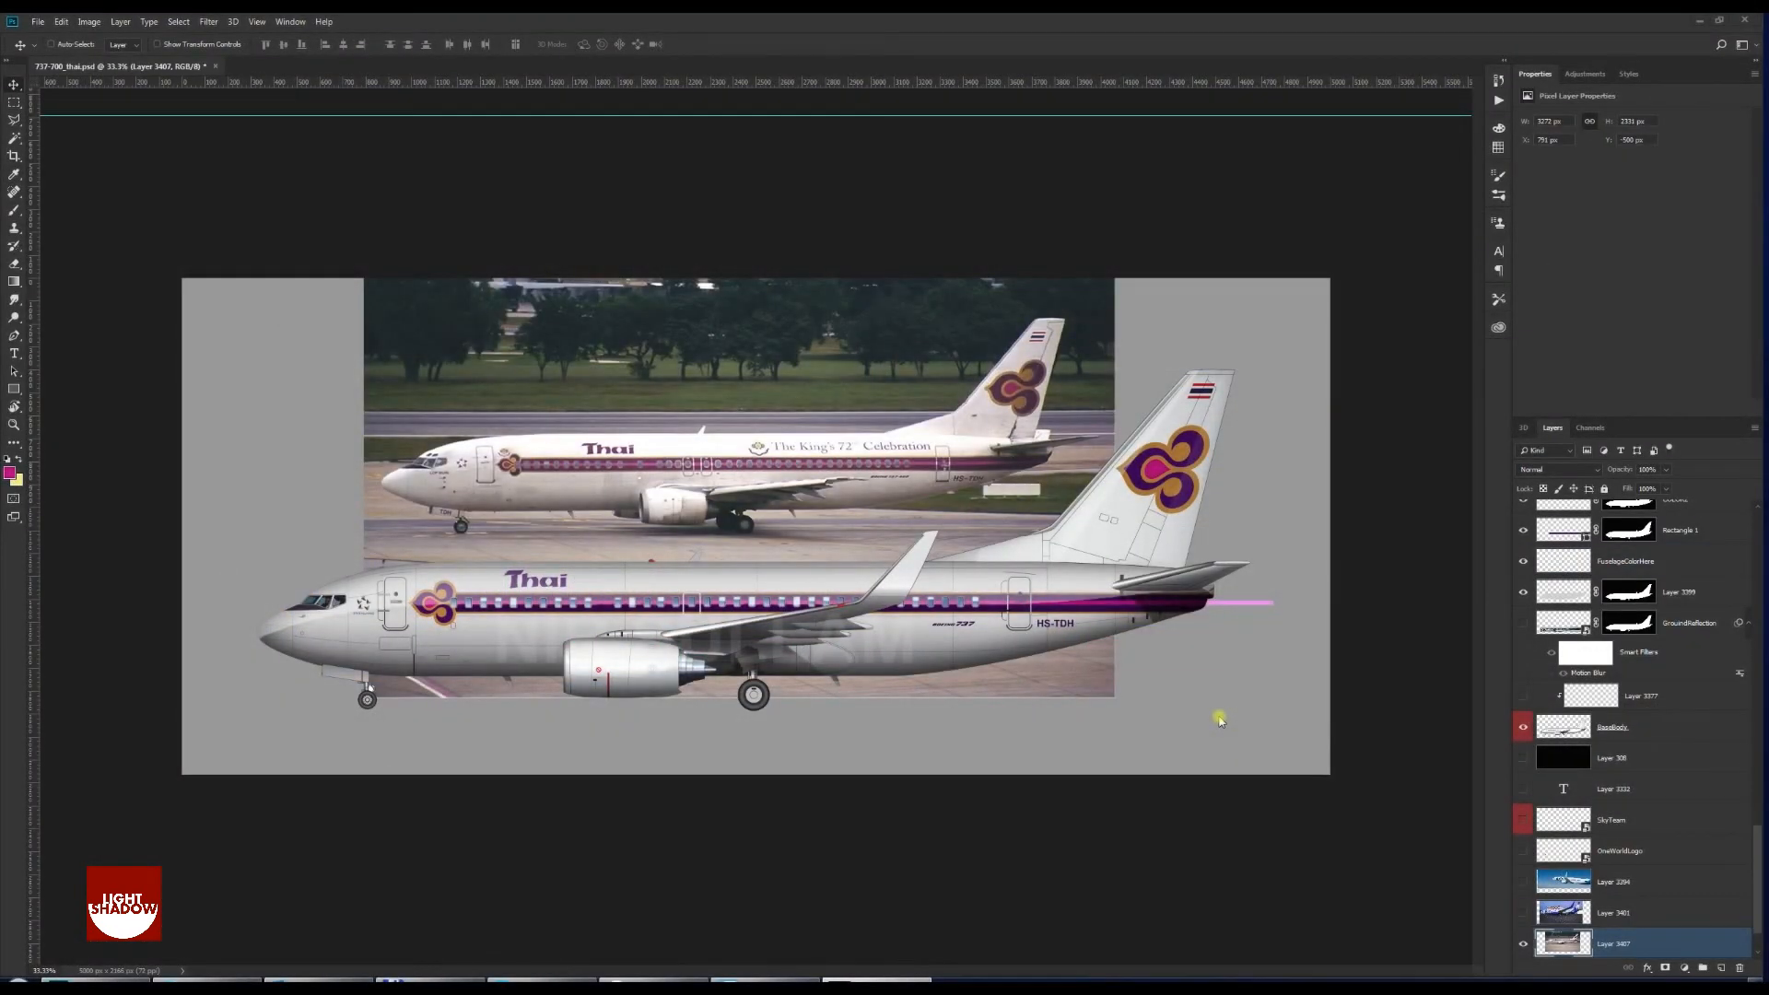
# Select the Rectangle 2 layer and copy COLOR2's fuselage mask onto it to trim the band extending past the tail
pyautogui.hotkey('ctrl', '+')
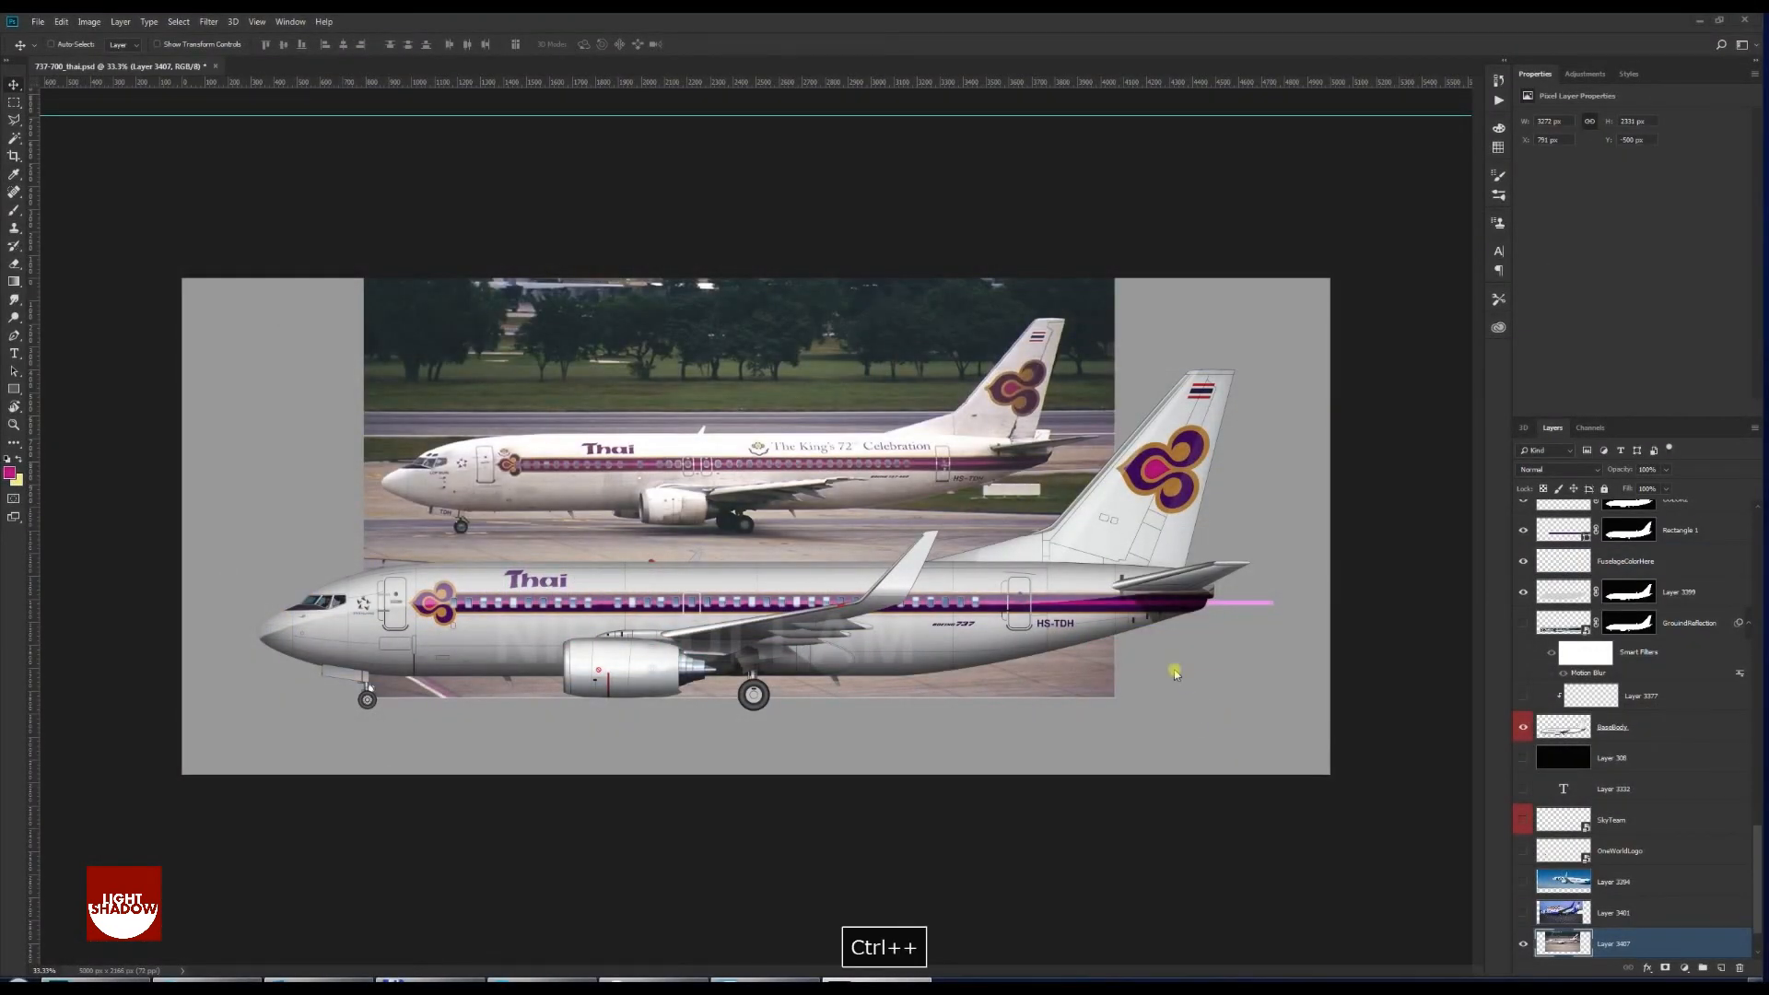
pyautogui.press('space')
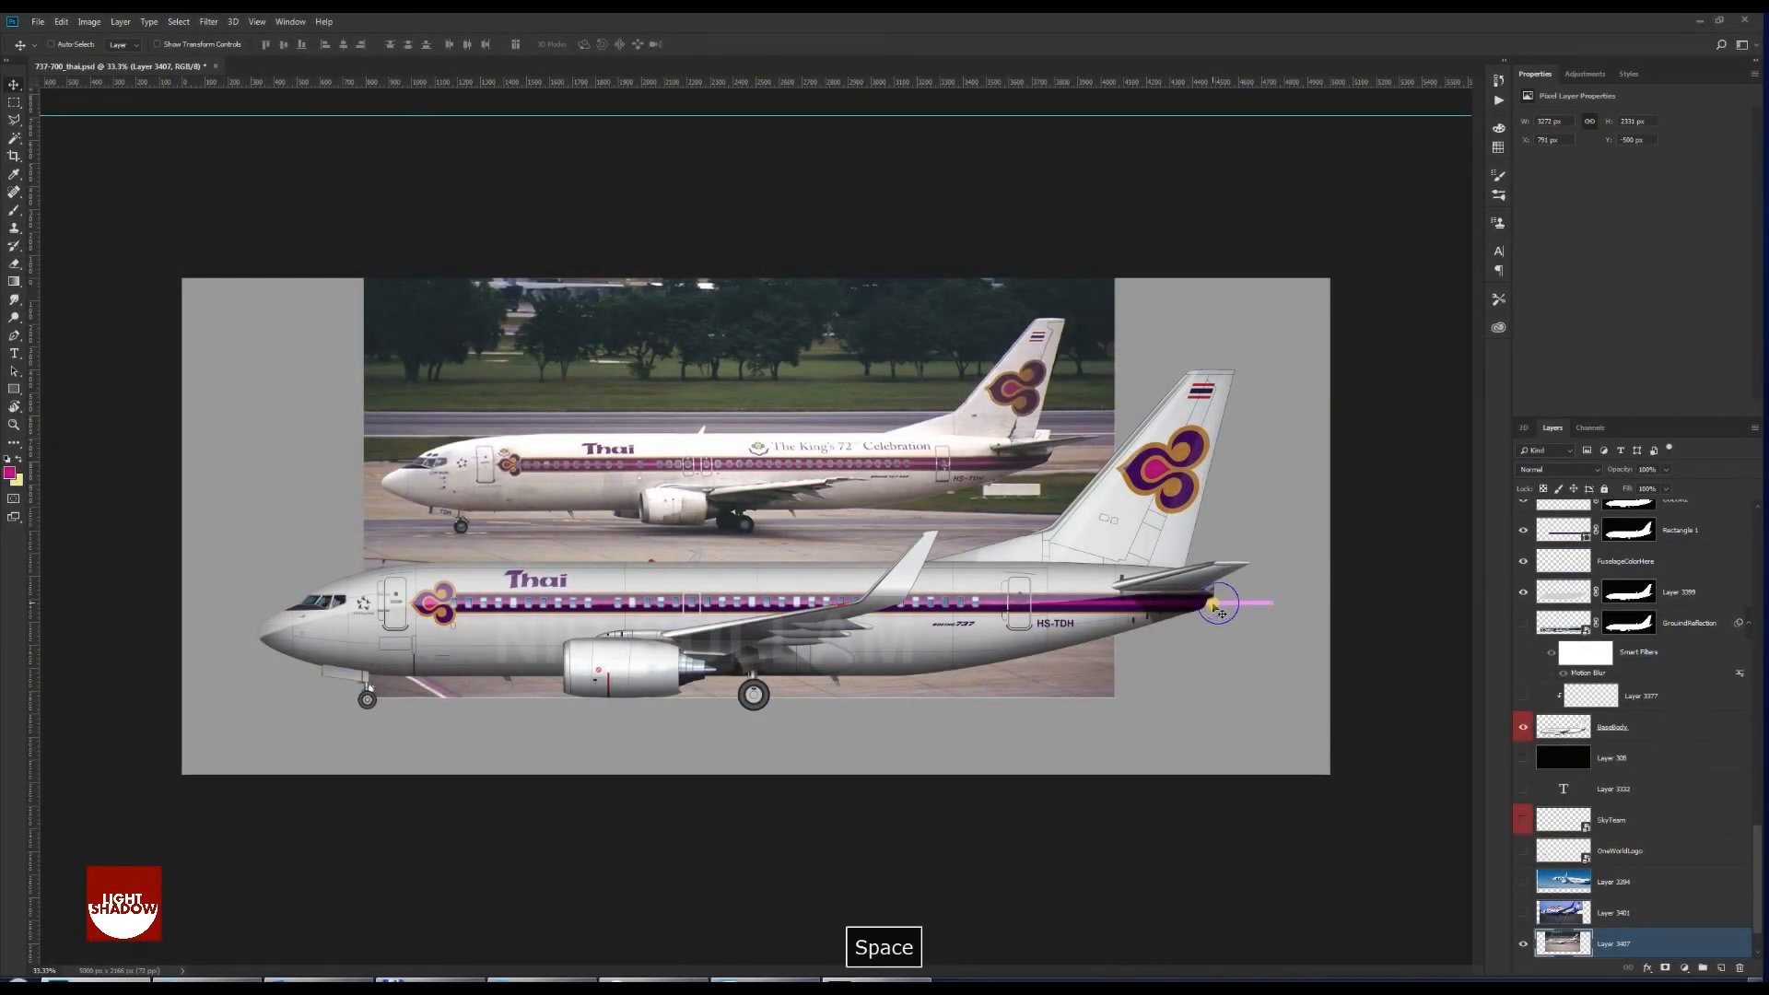
pyautogui.press('v')
pyautogui.rightClick(1216, 608)
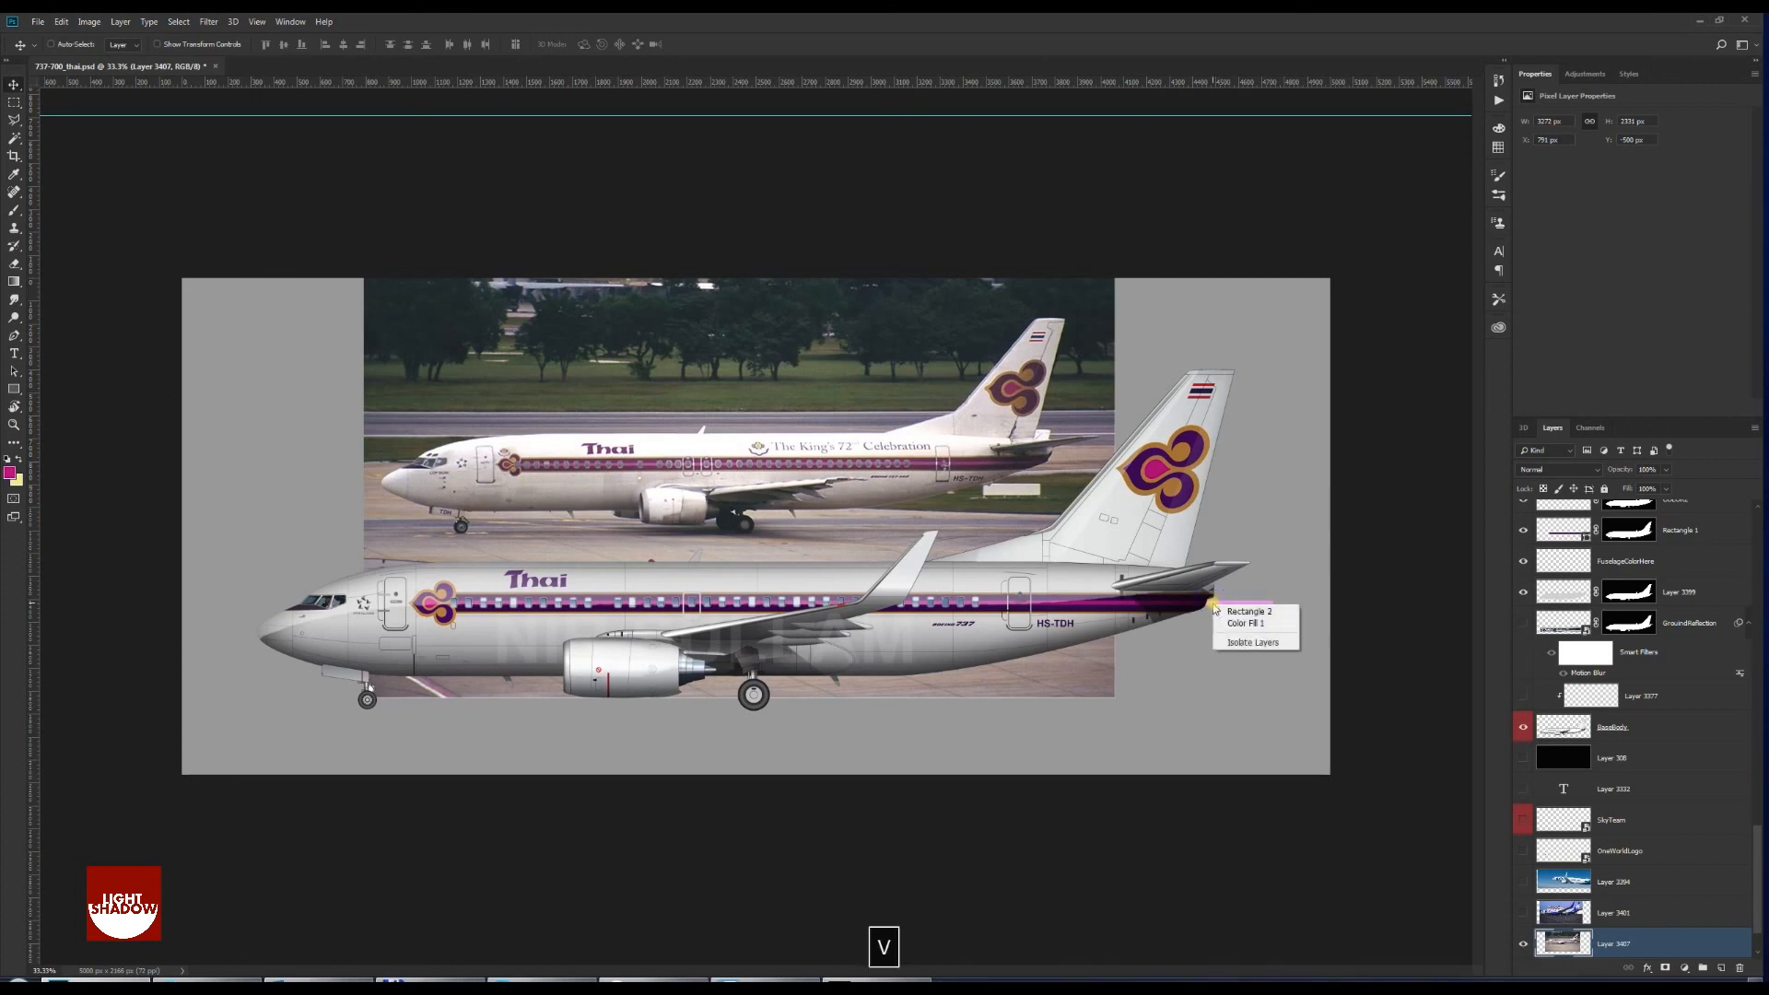
pyautogui.click(1244, 616)
pyautogui.moveTo(1618, 547); pyautogui.dragTo(1628, 516)
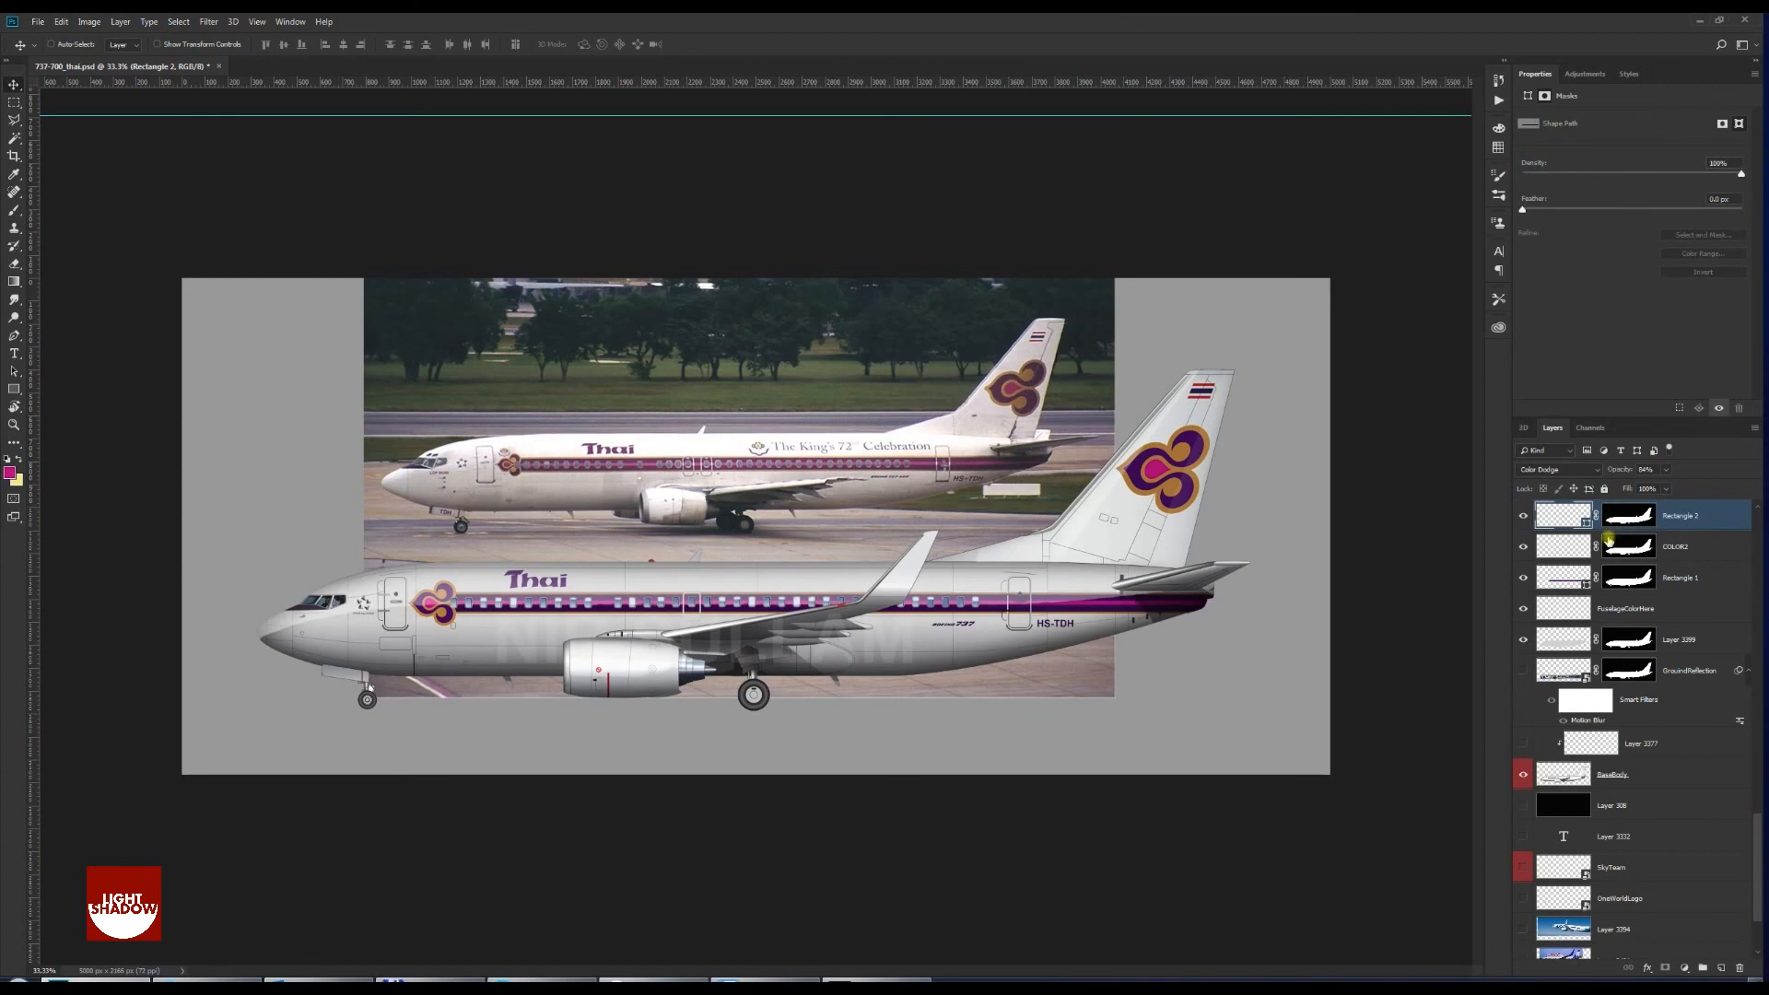
# Hide the reference photo layer and toggle the gray Color Fill 1 background off and back on
pyautogui.moveTo(1757, 846); pyautogui.dragTo(1760, 880)
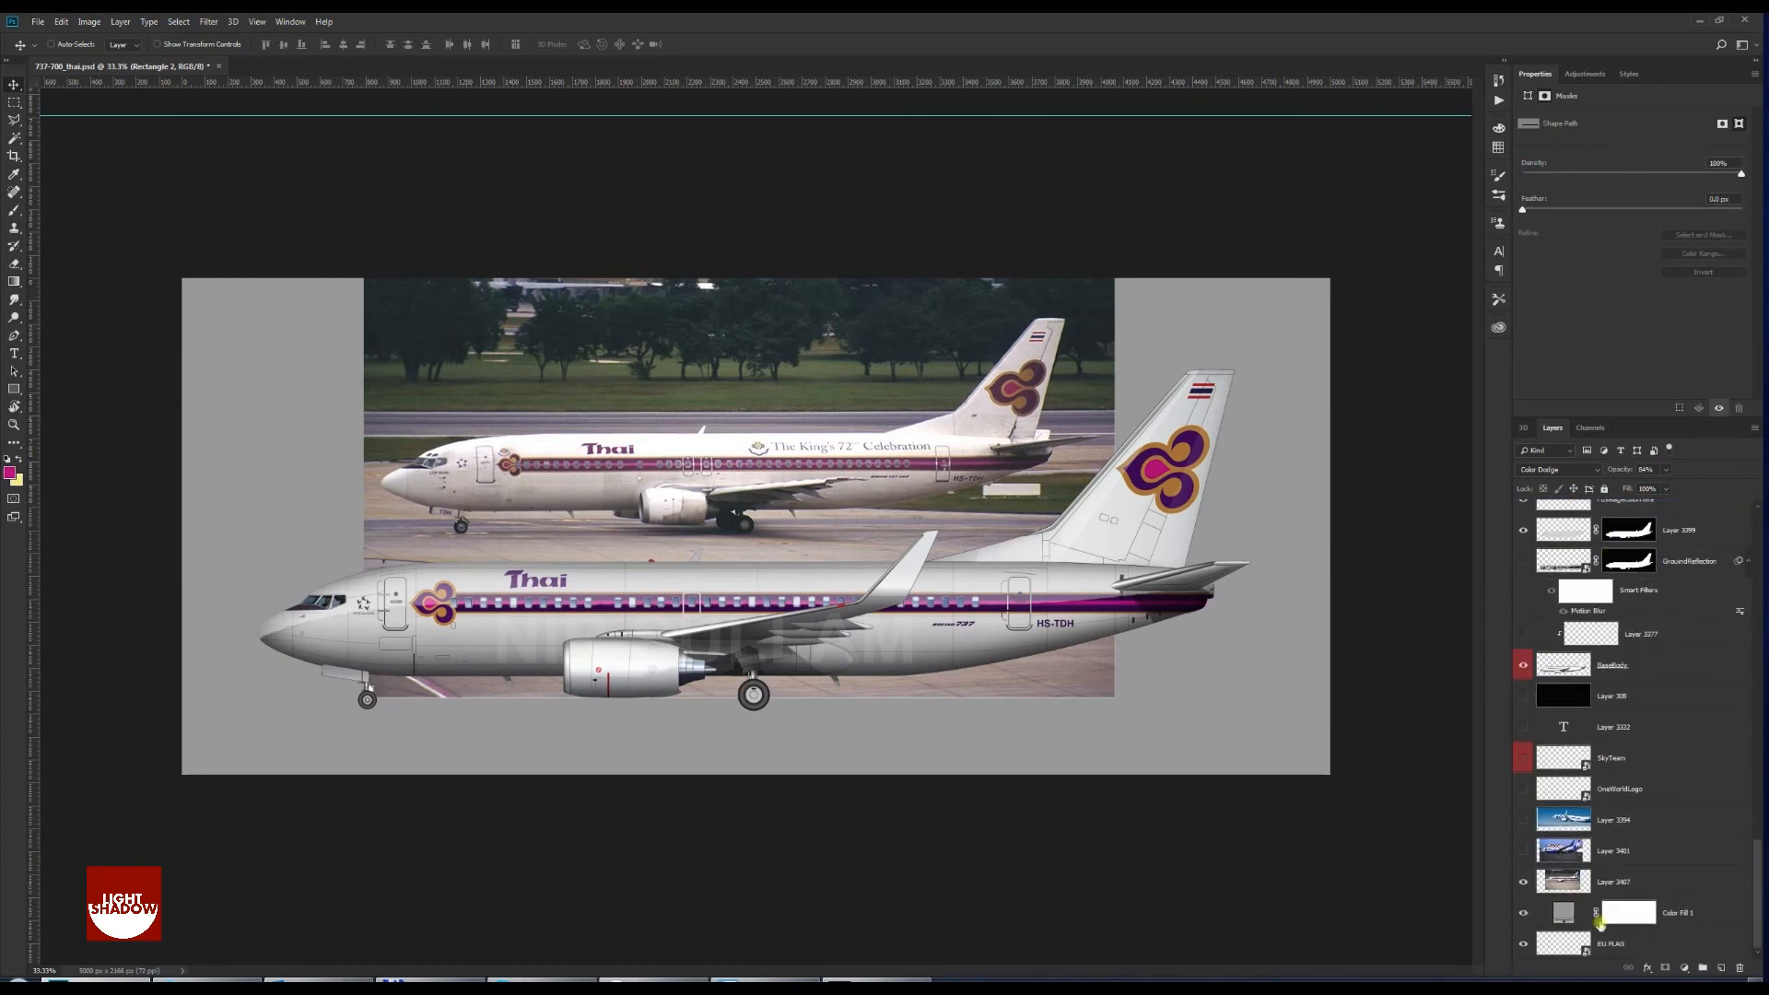
pyautogui.keyDown('ctrl'); pyautogui.click(747, 477); pyautogui.keyUp('ctrl')
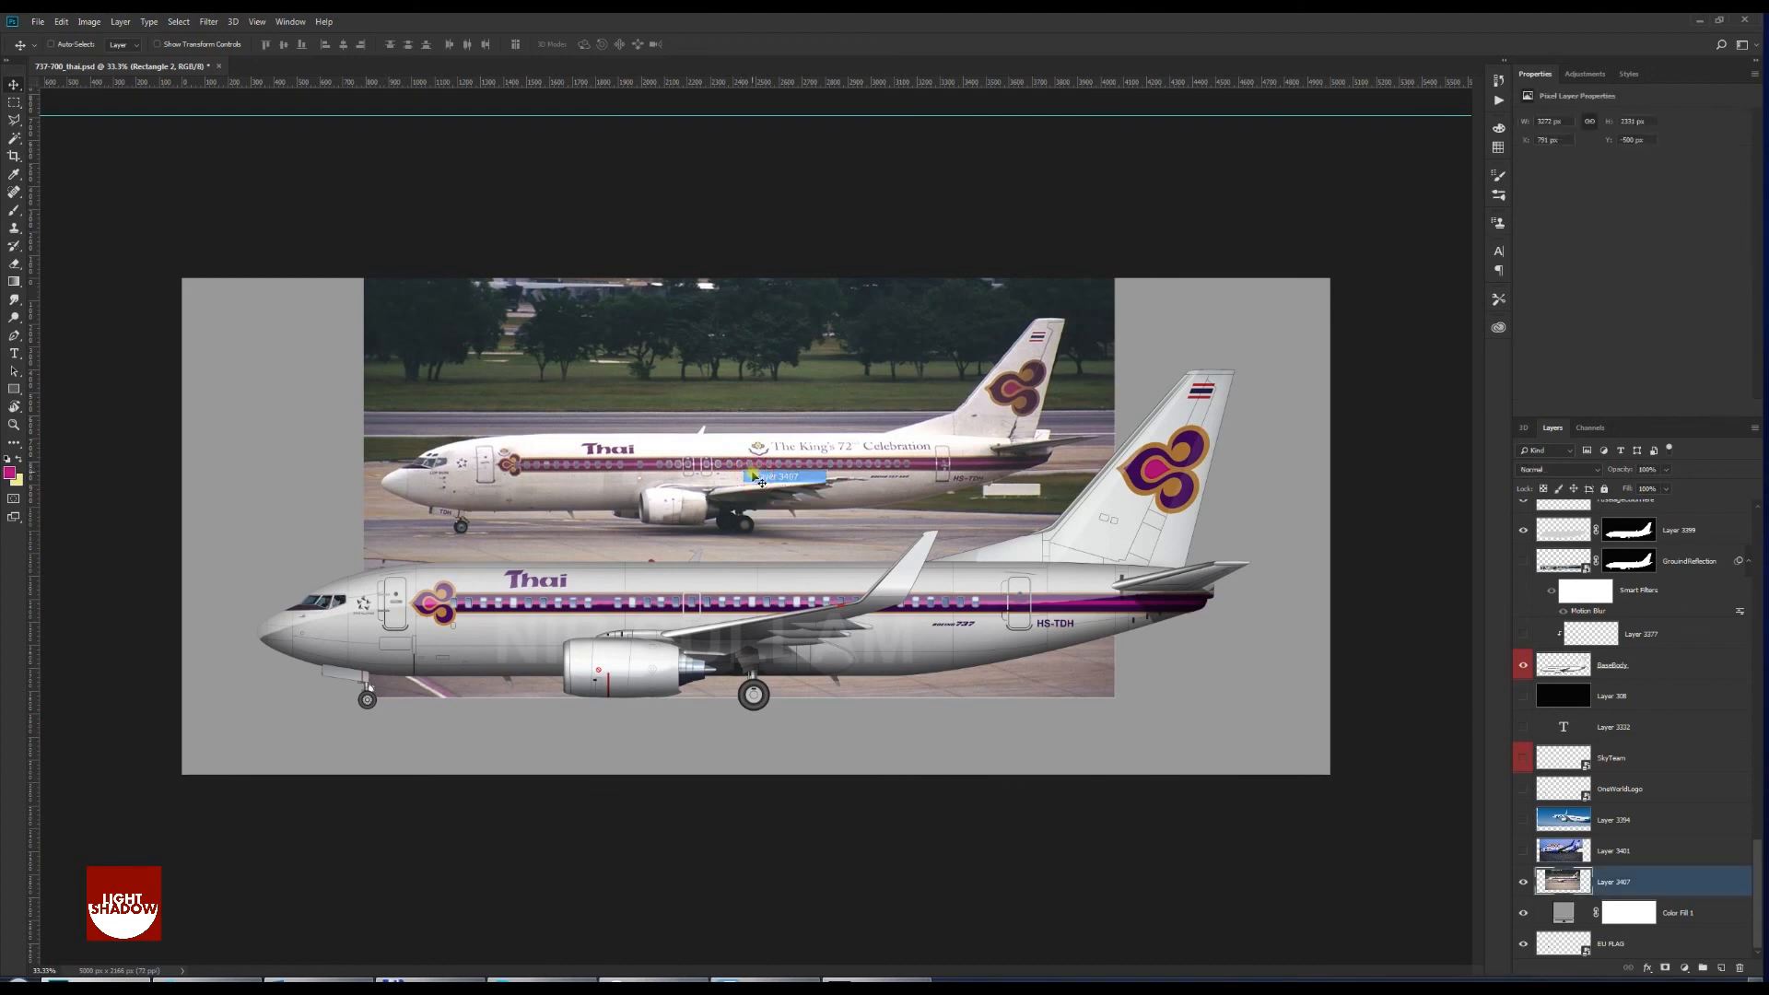
pyautogui.click(1523, 882)
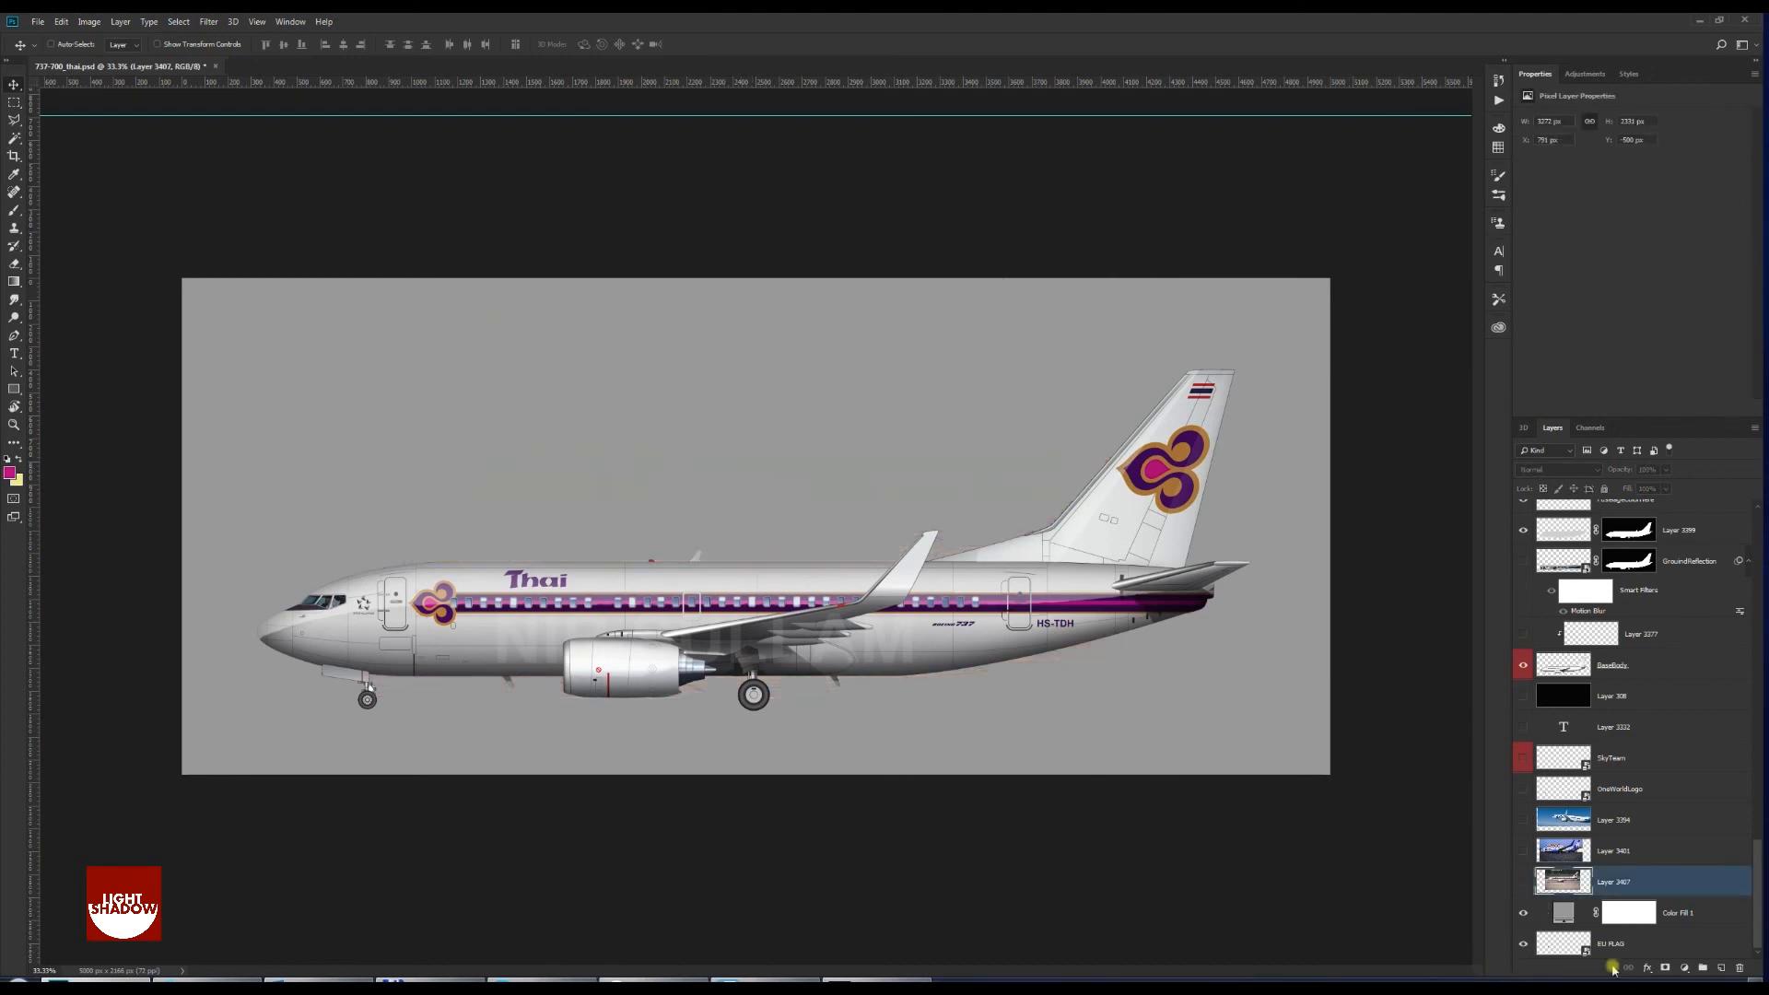
pyautogui.click(1525, 912)
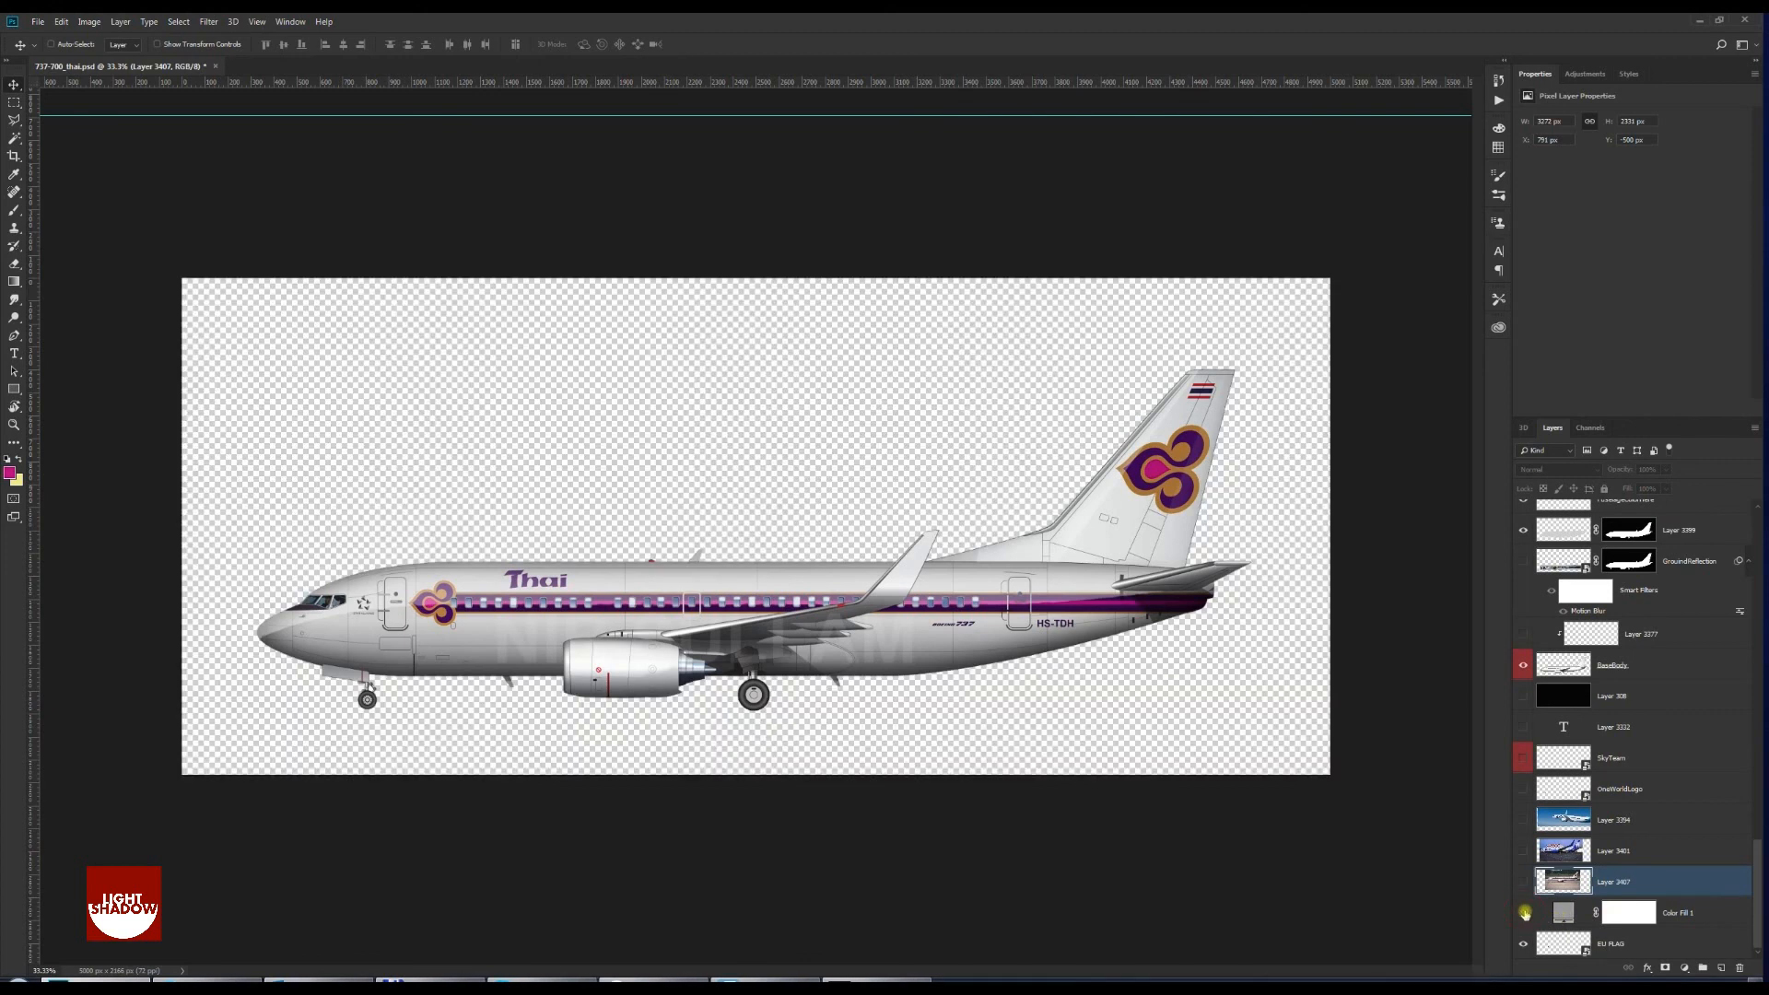
pyautogui.click(1525, 912)
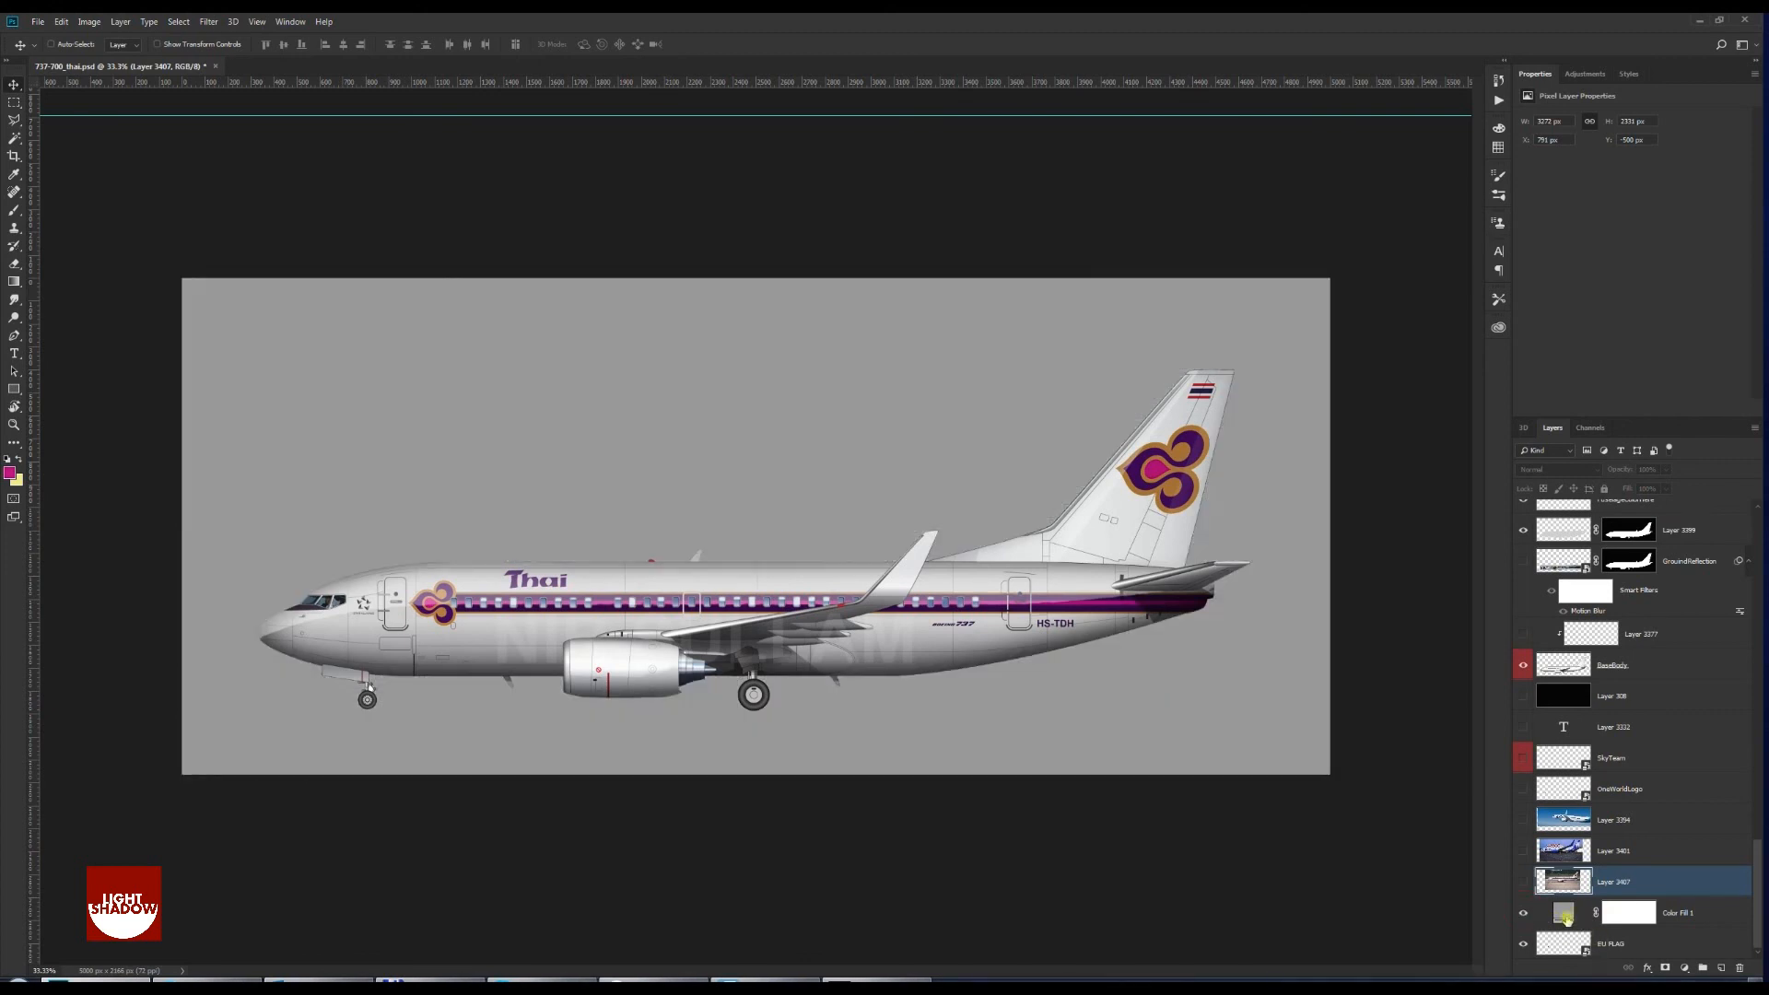